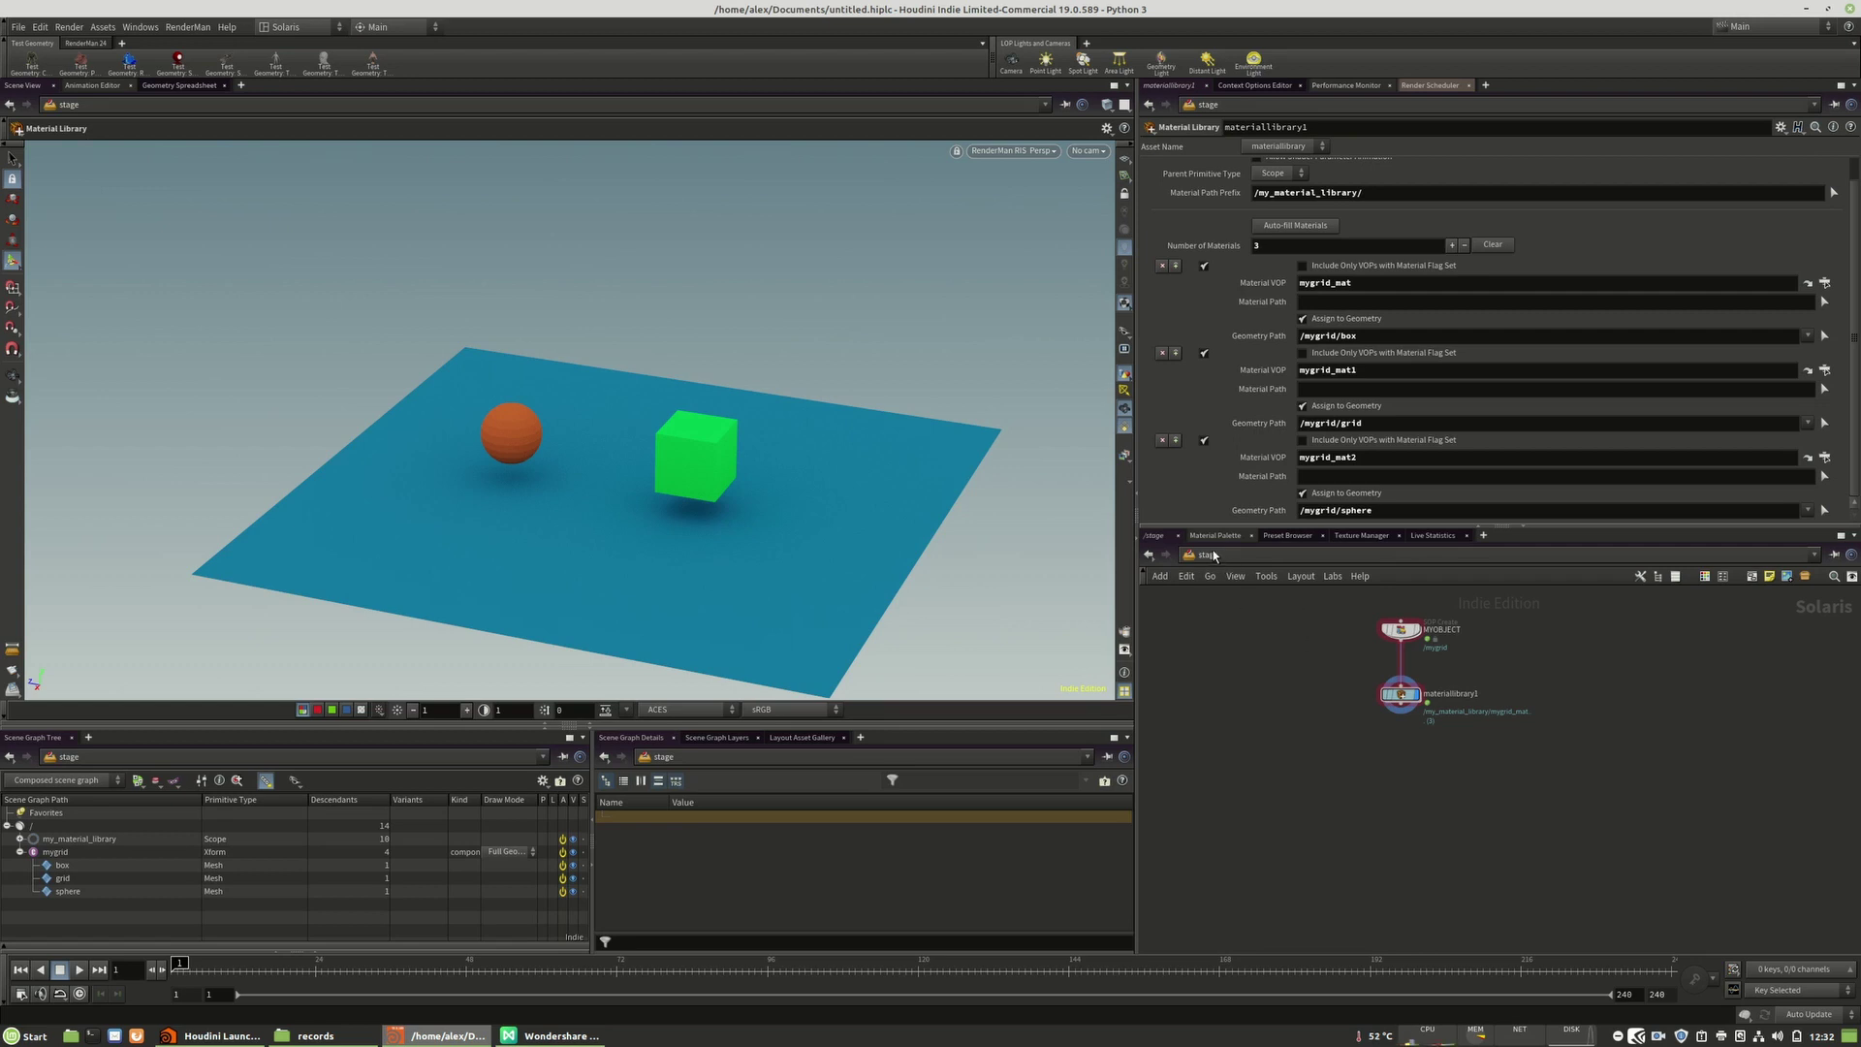
middle_drag(1324, 686, 1351, 721)
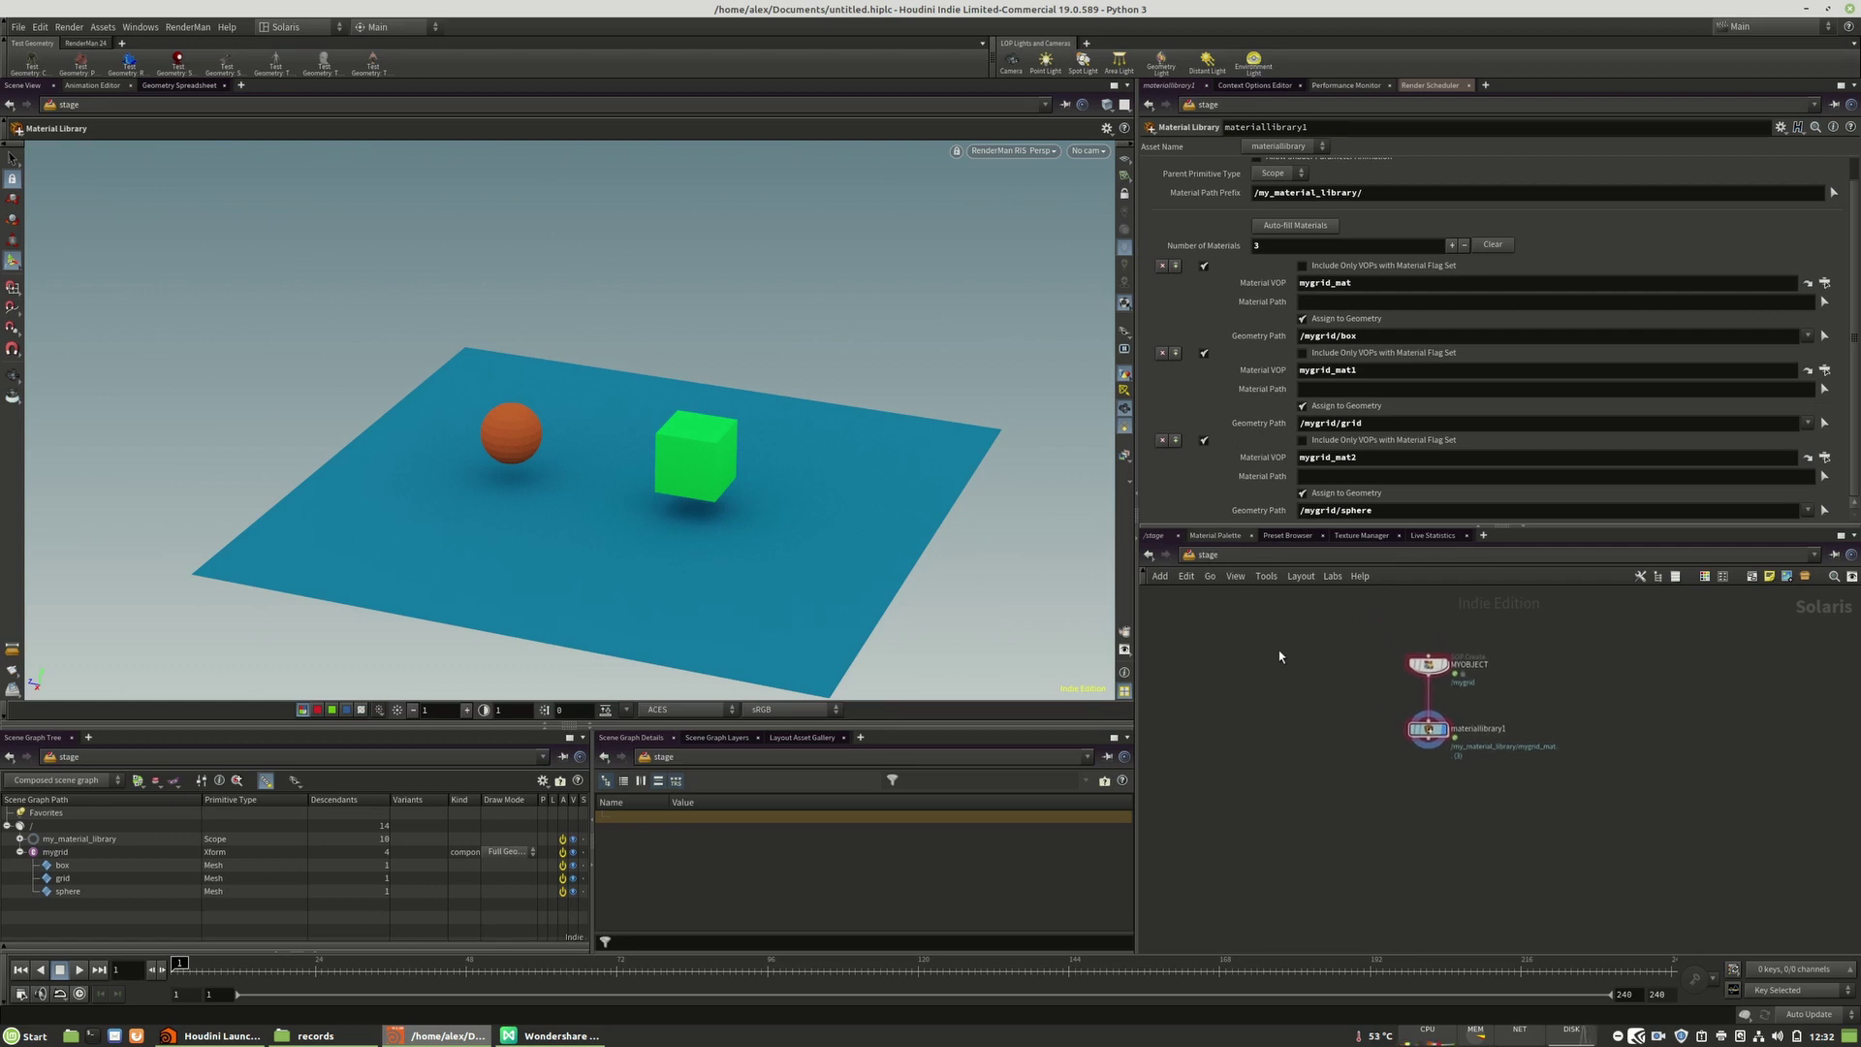
drag(1221, 600, 1659, 922)
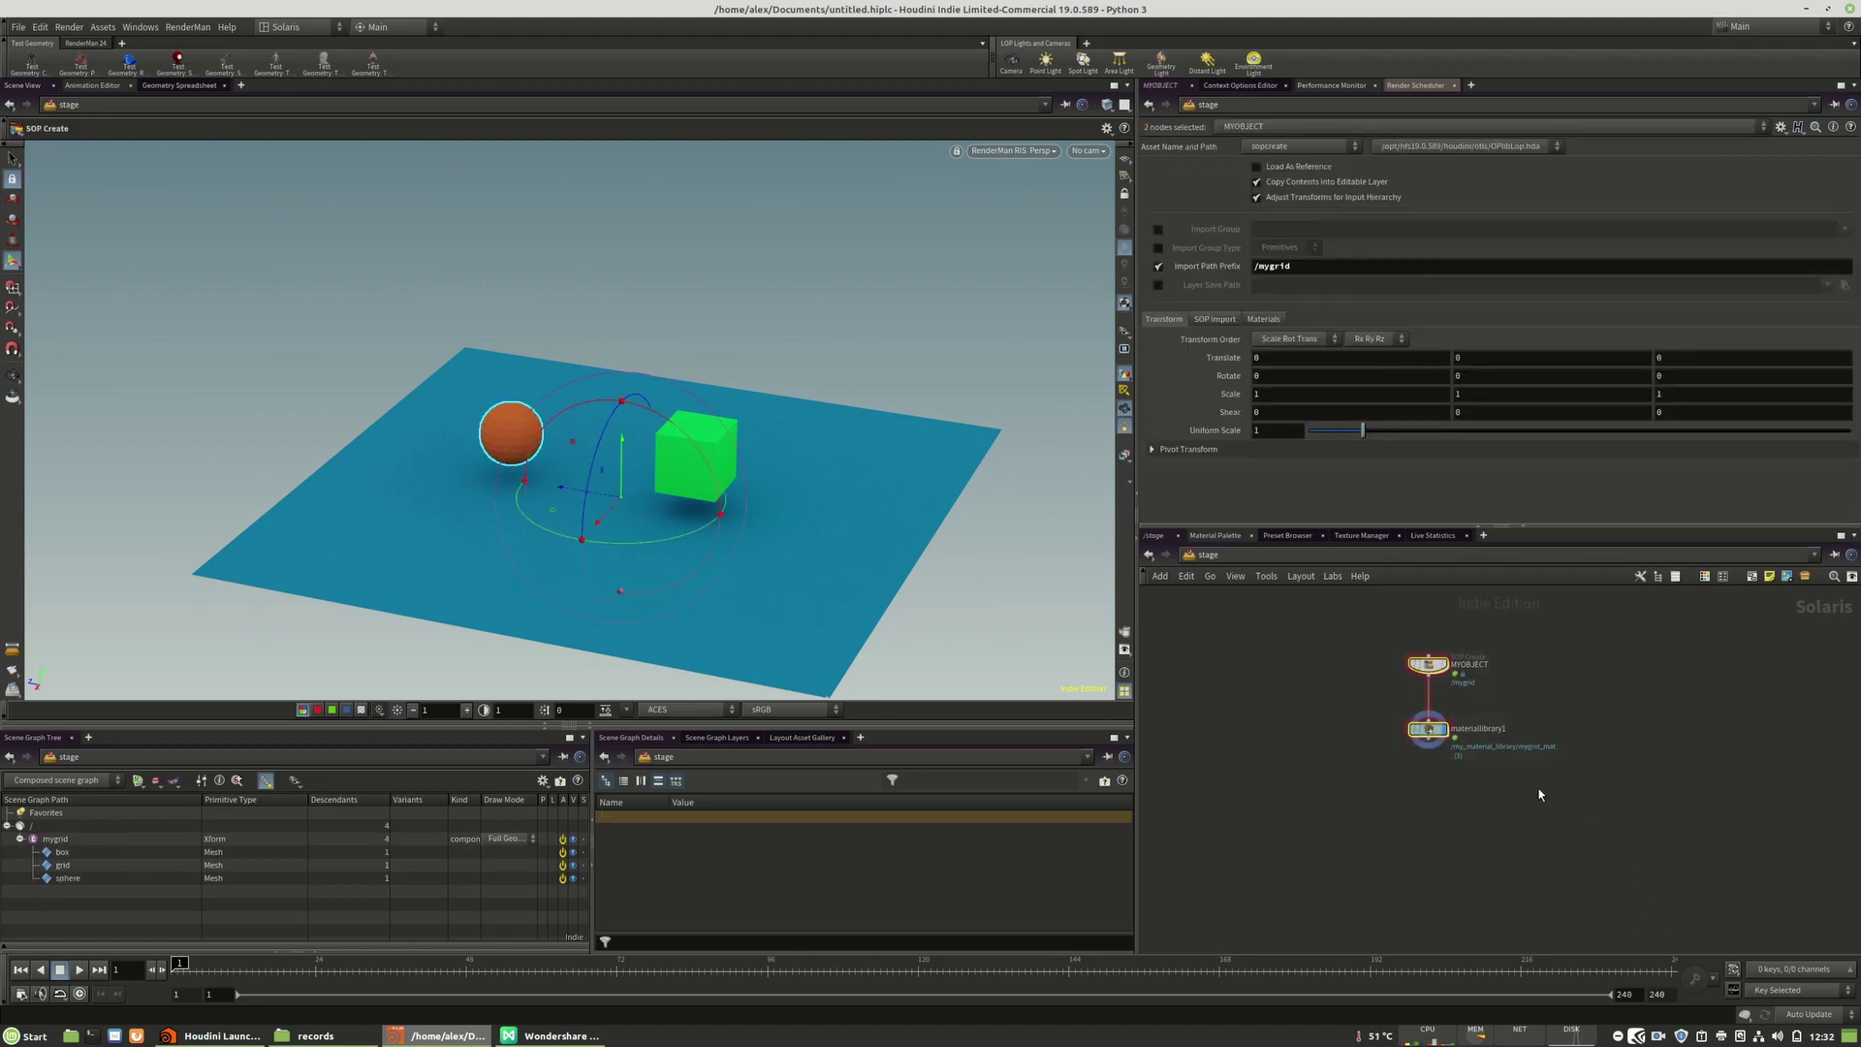
click(1538, 791)
click(1196, 556)
click(1245, 638)
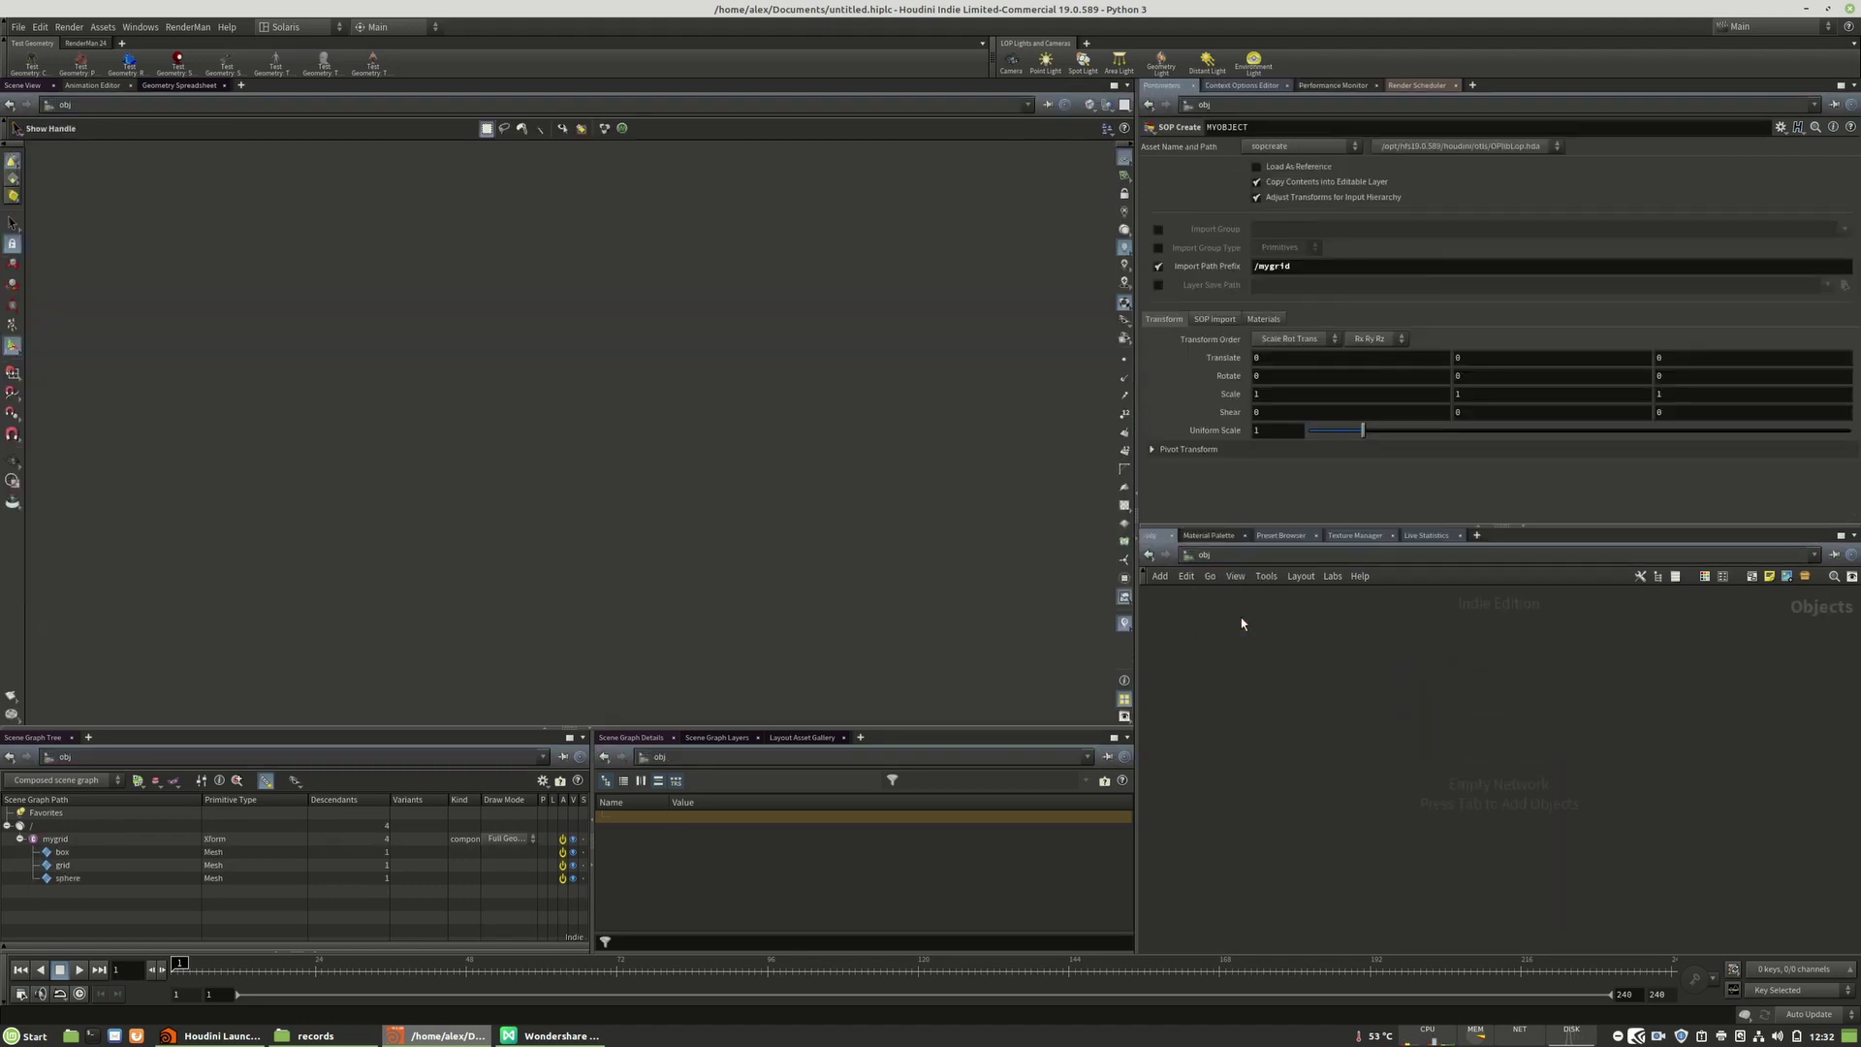
key(Tab)
mouse_move(1423, 859)
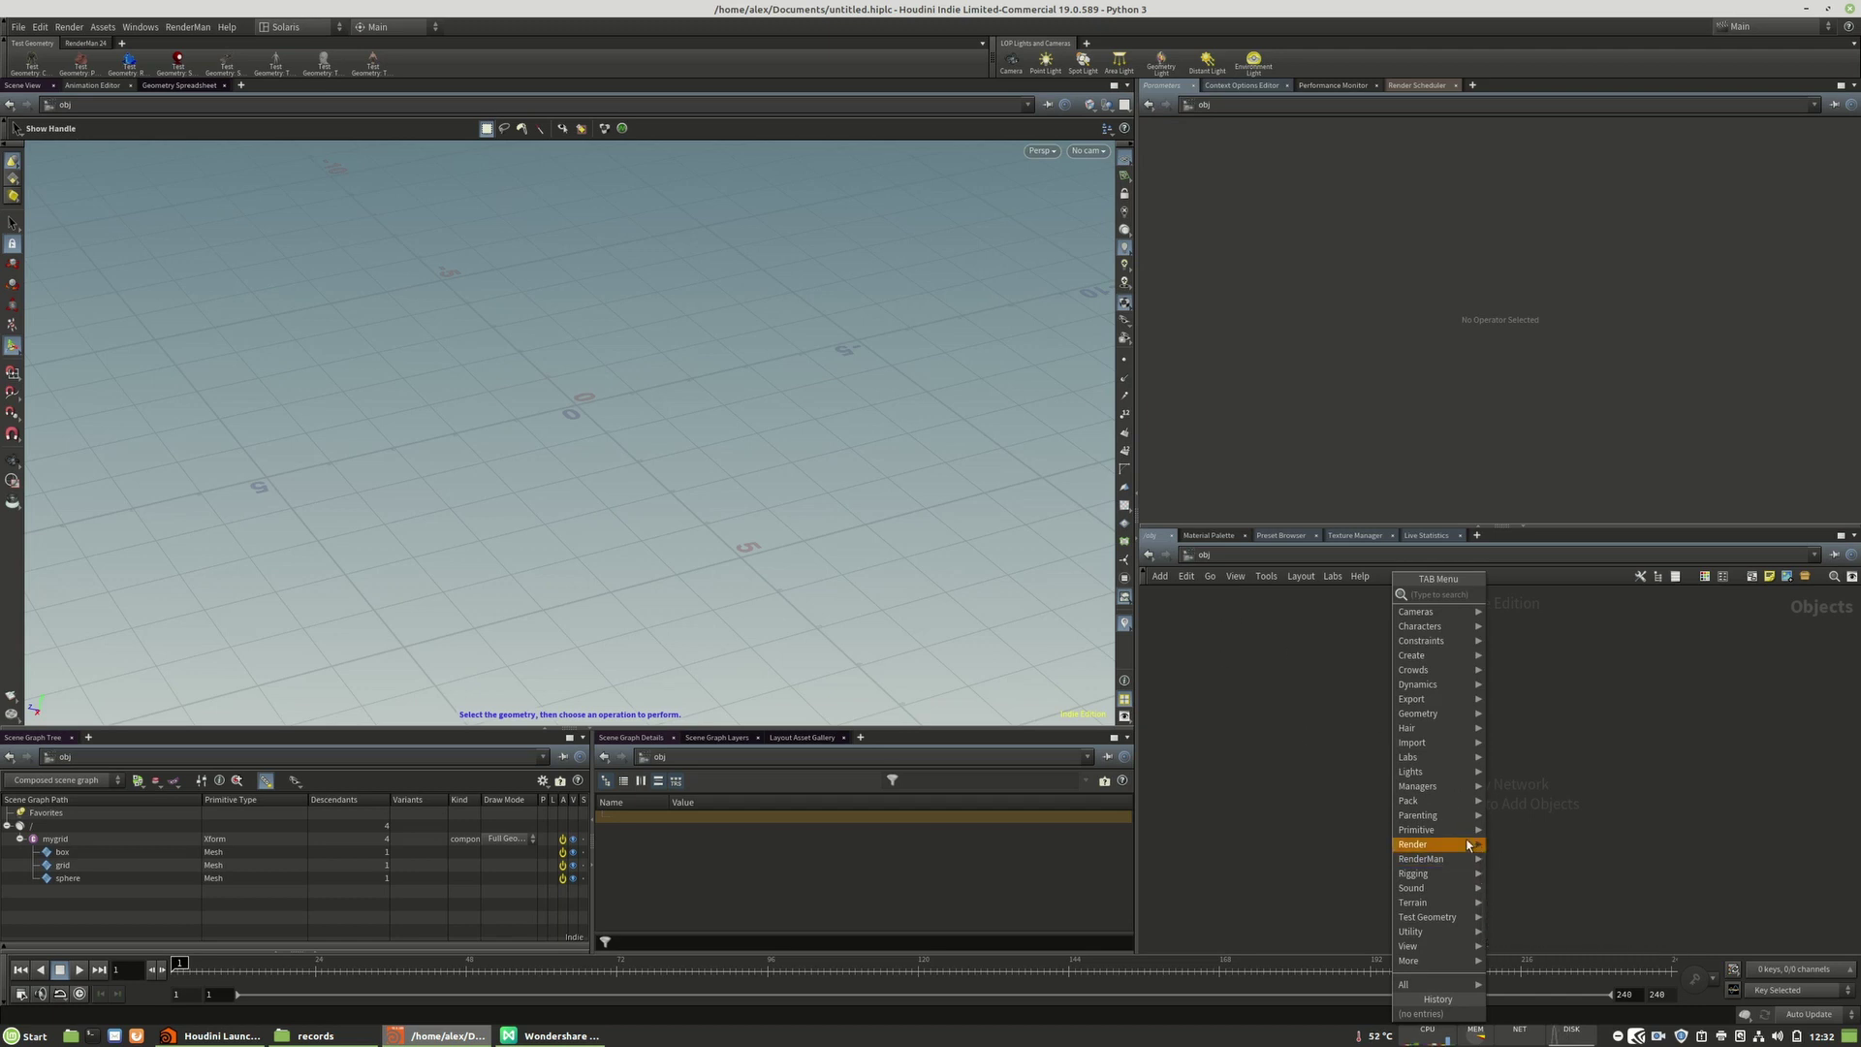
click(1190, 554)
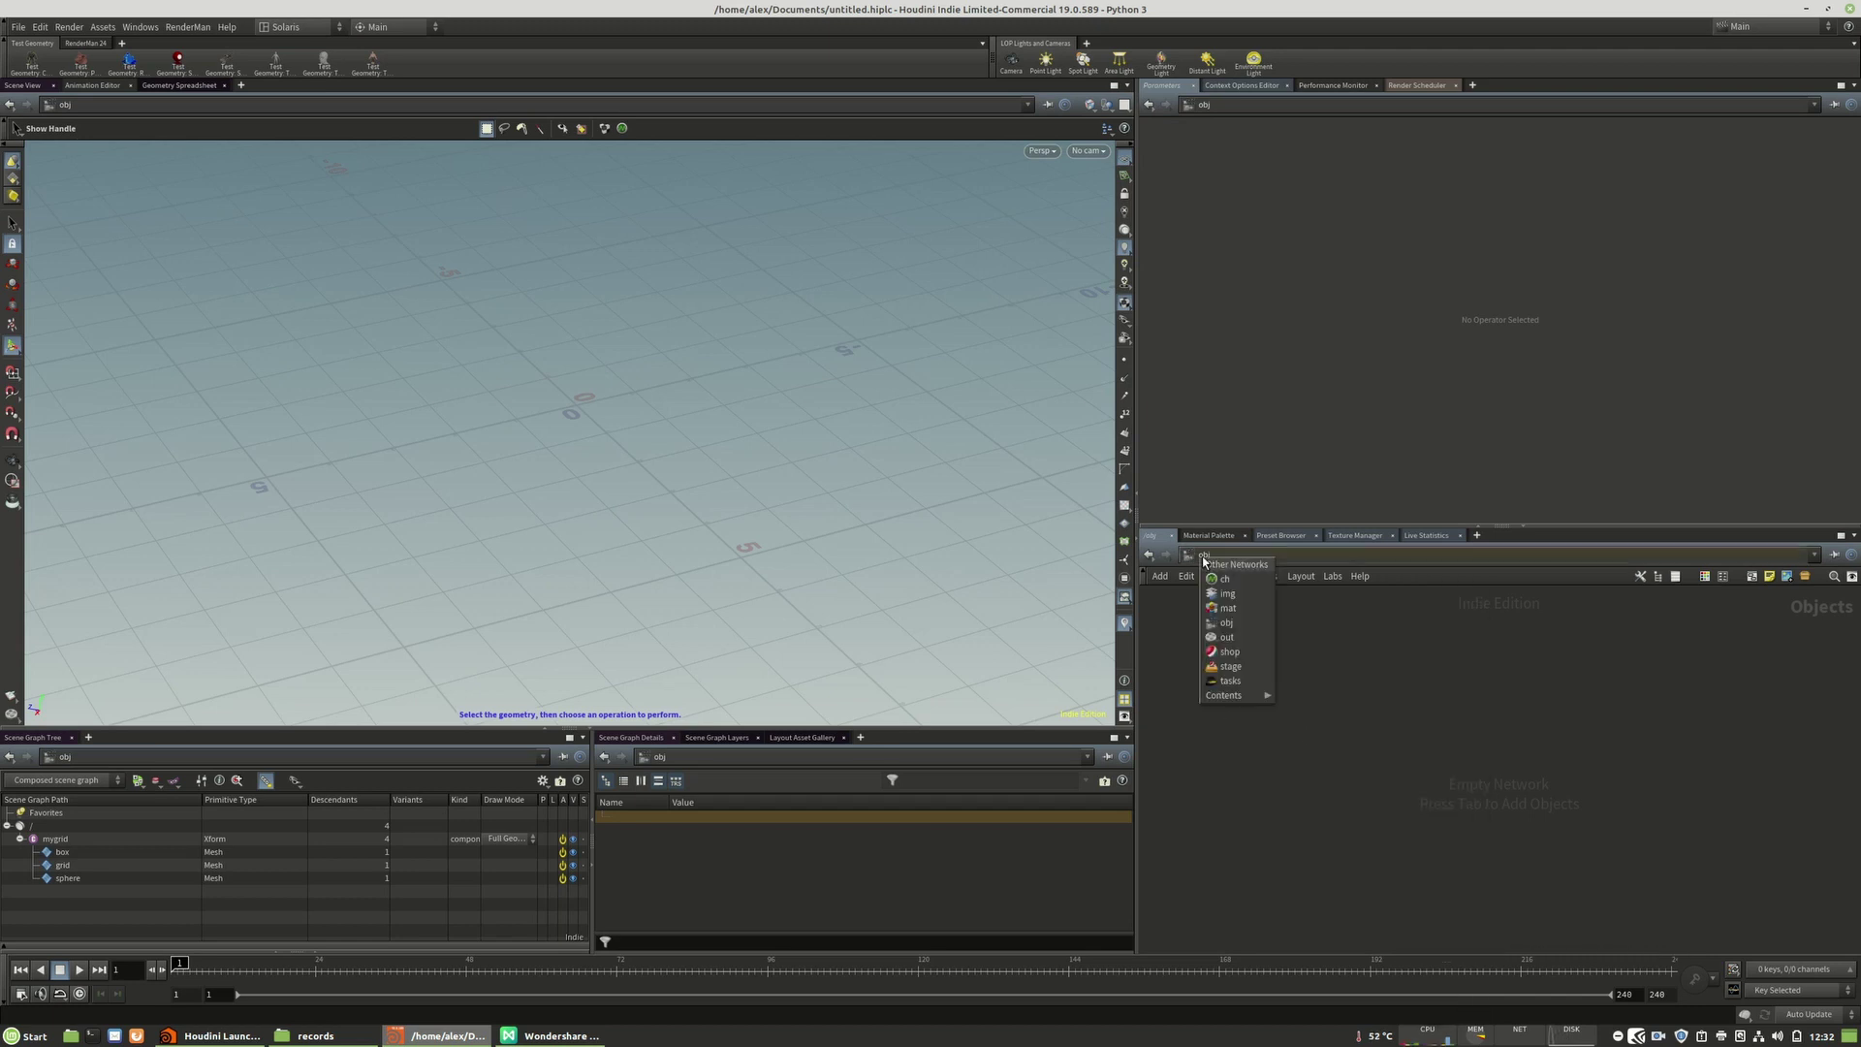
click(1255, 669)
Step: Add a Dome Light below the material library node, wire it into the chain and make it the displayed node
key(Tab)
mouse_move(1439, 804)
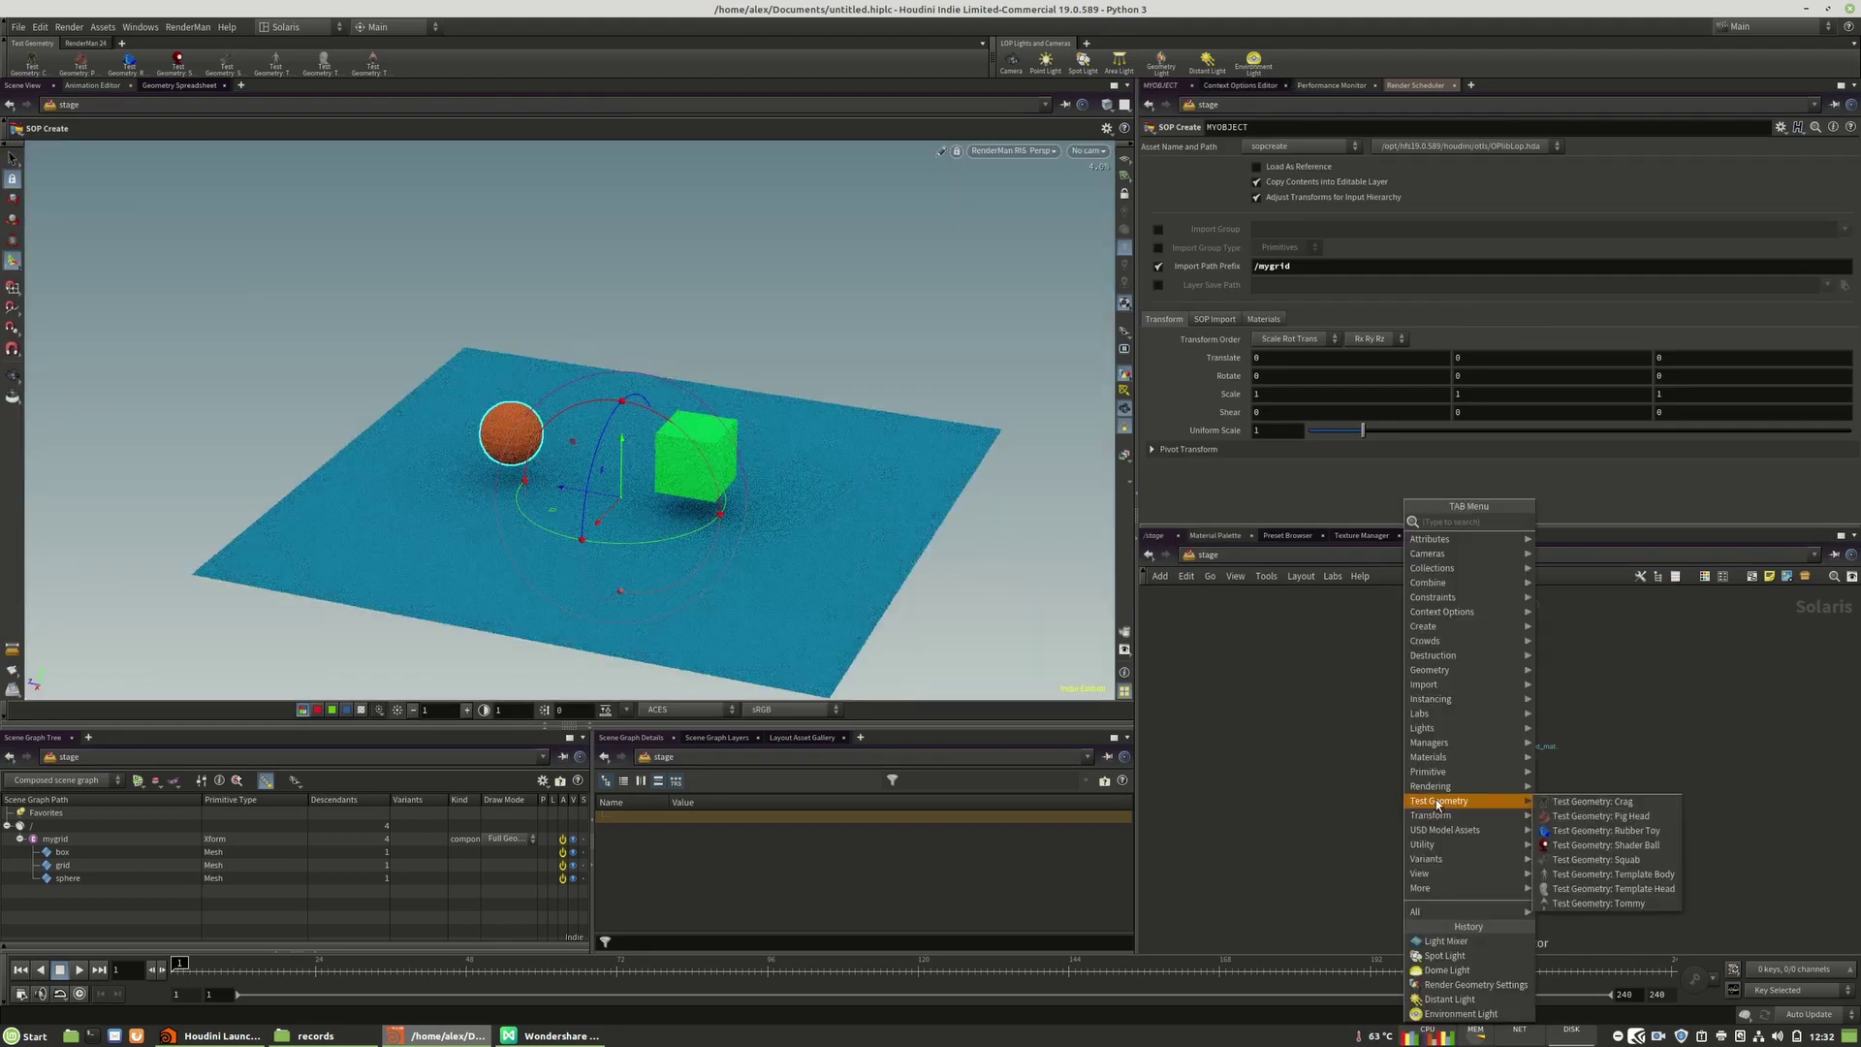
mouse_move(1445, 728)
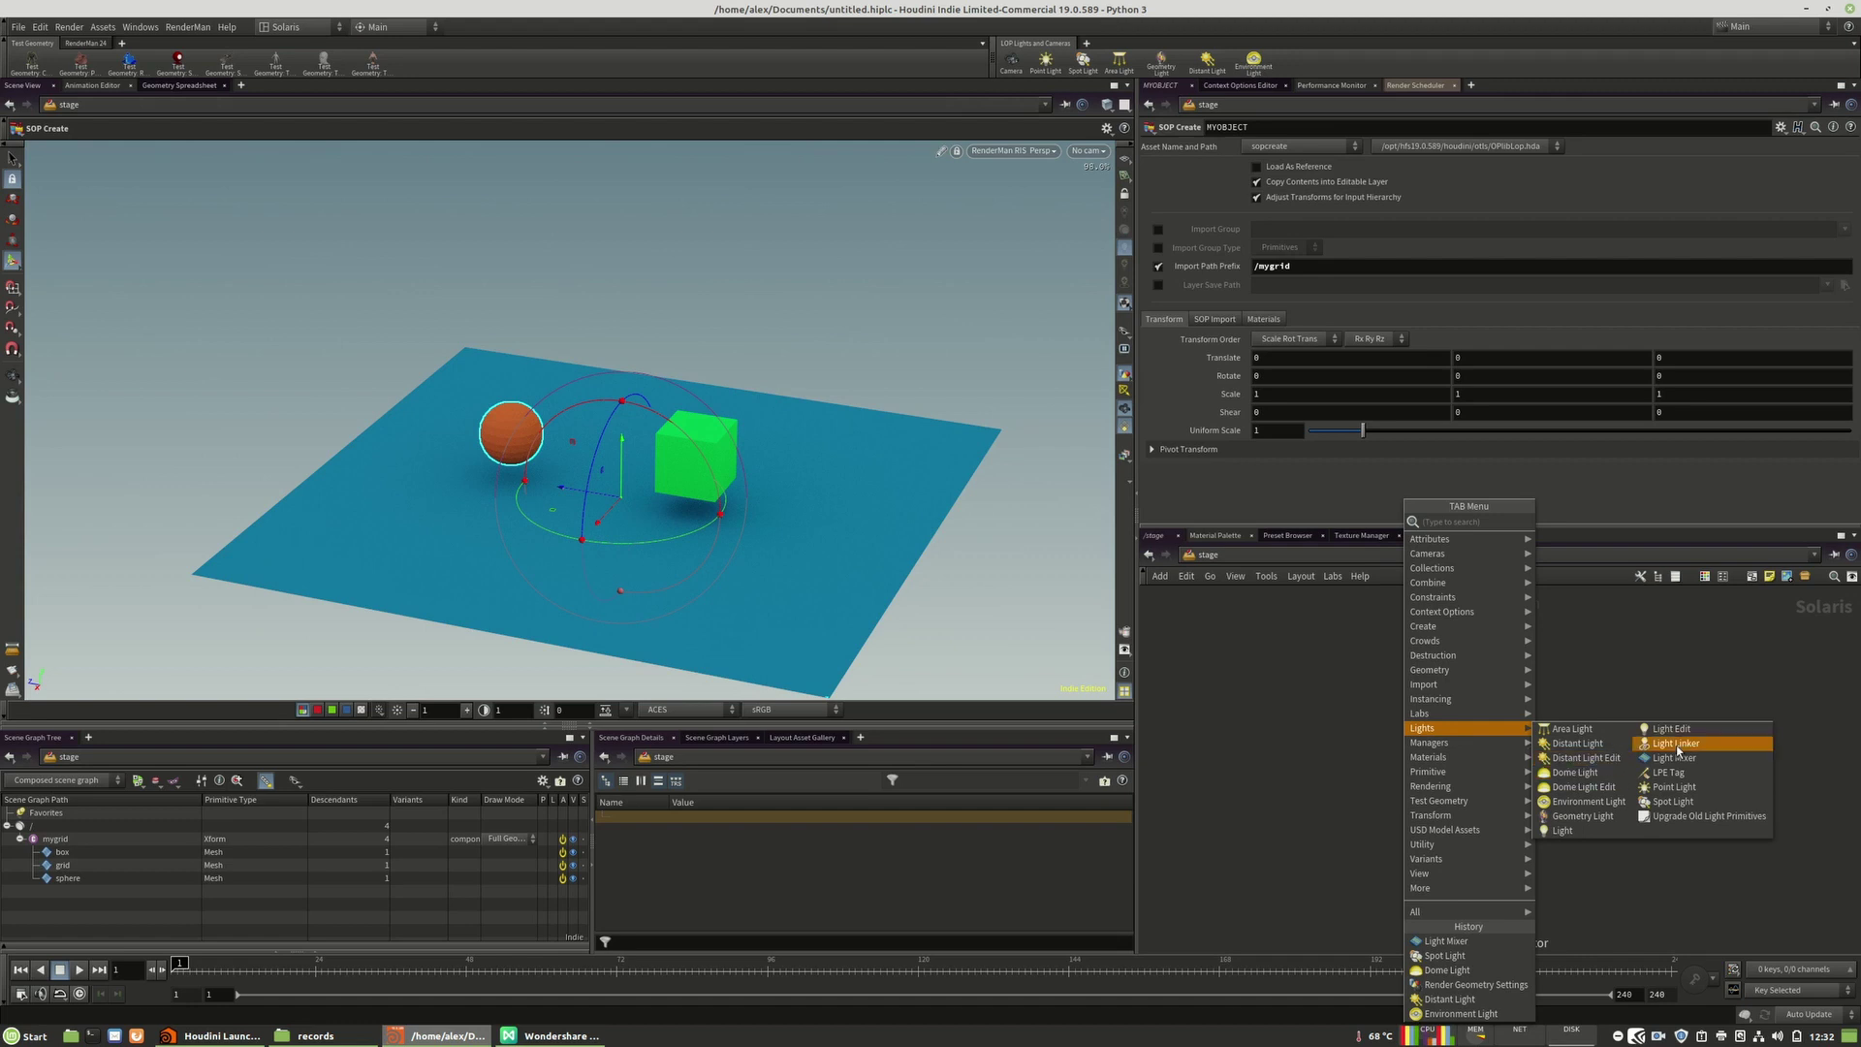
click(1576, 773)
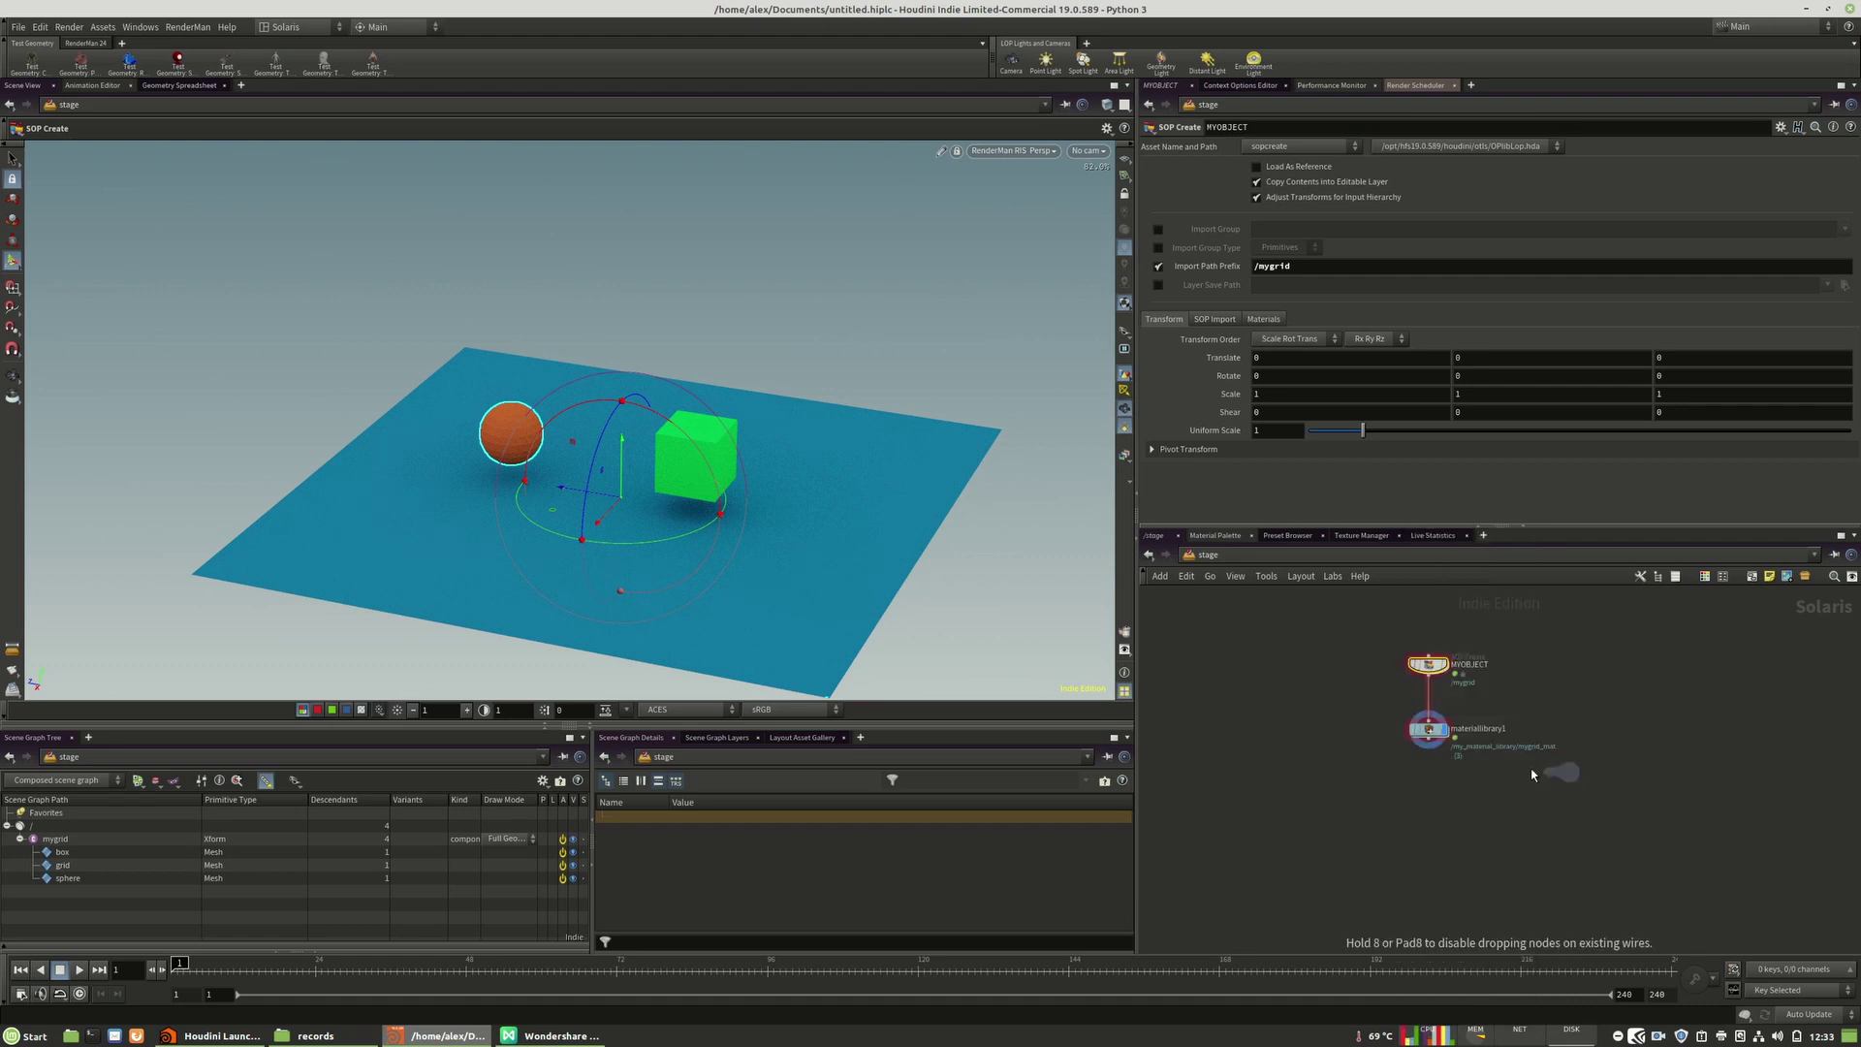
click(1417, 805)
drag(1413, 802, 1429, 741)
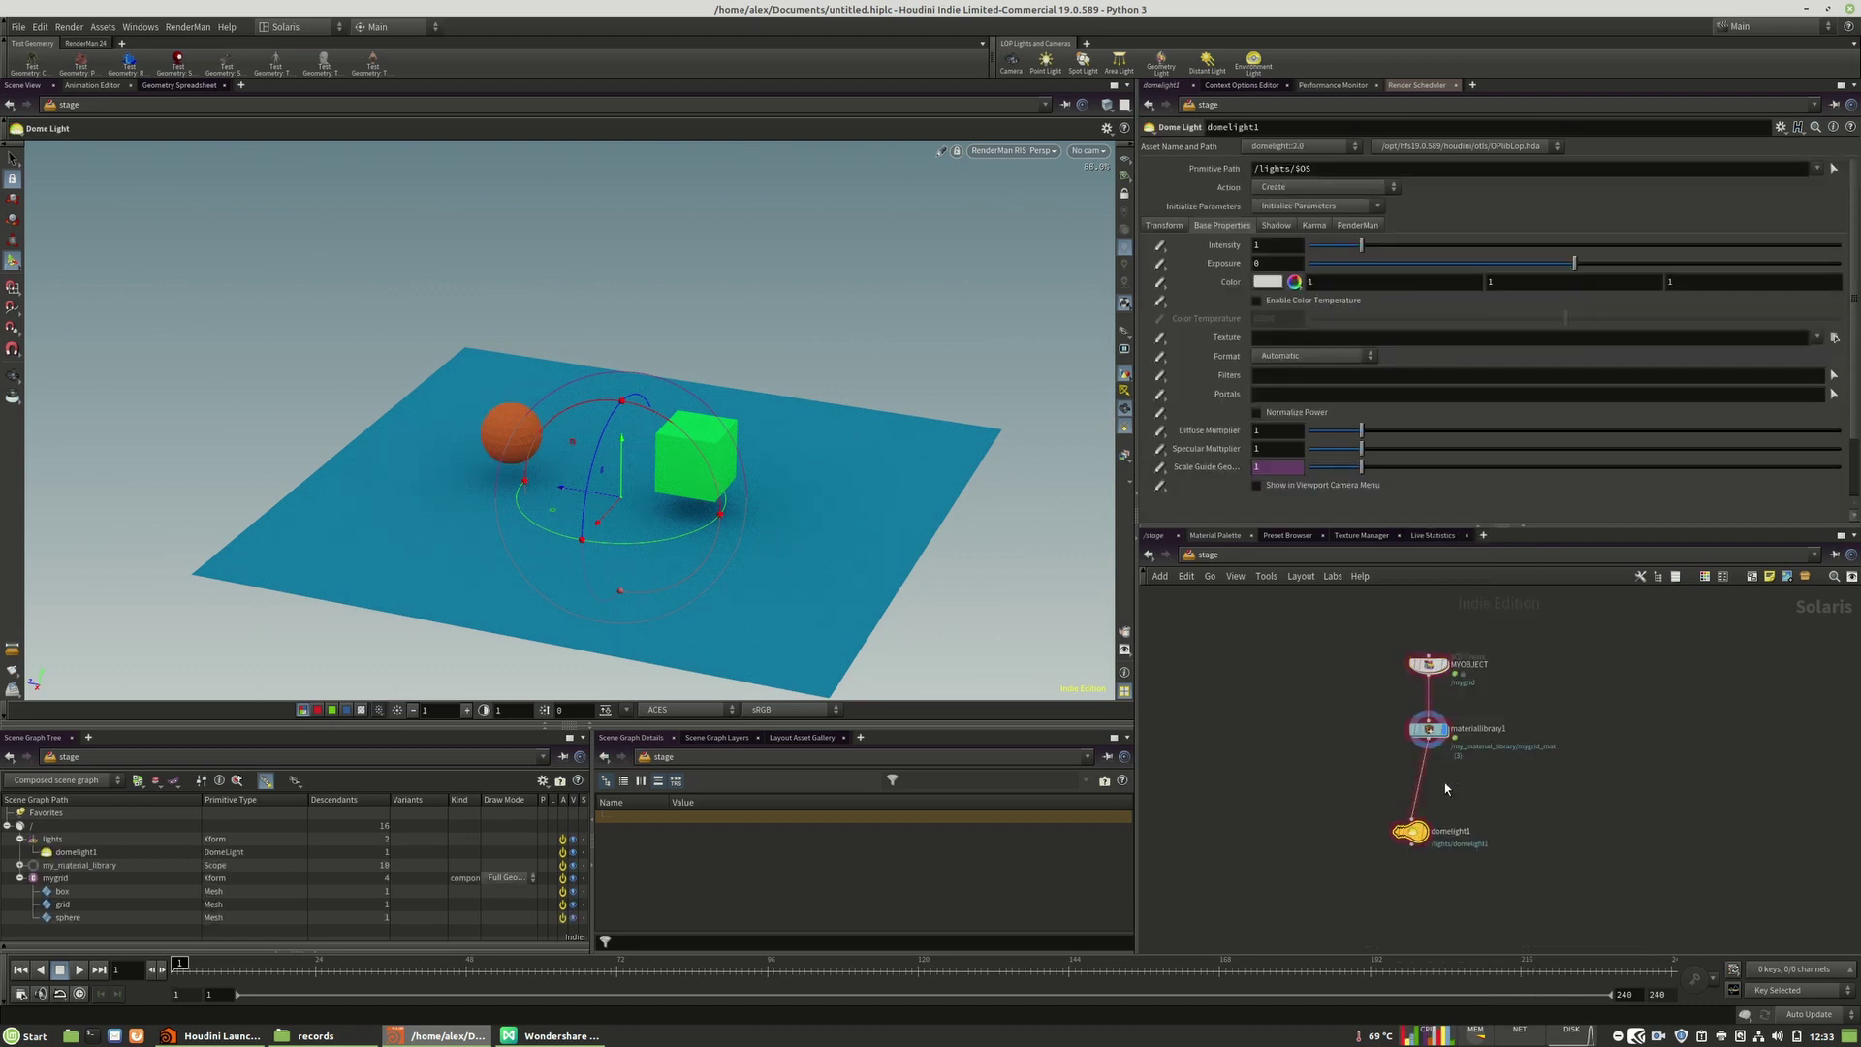
click(1426, 815)
drag(1408, 816, 1428, 807)
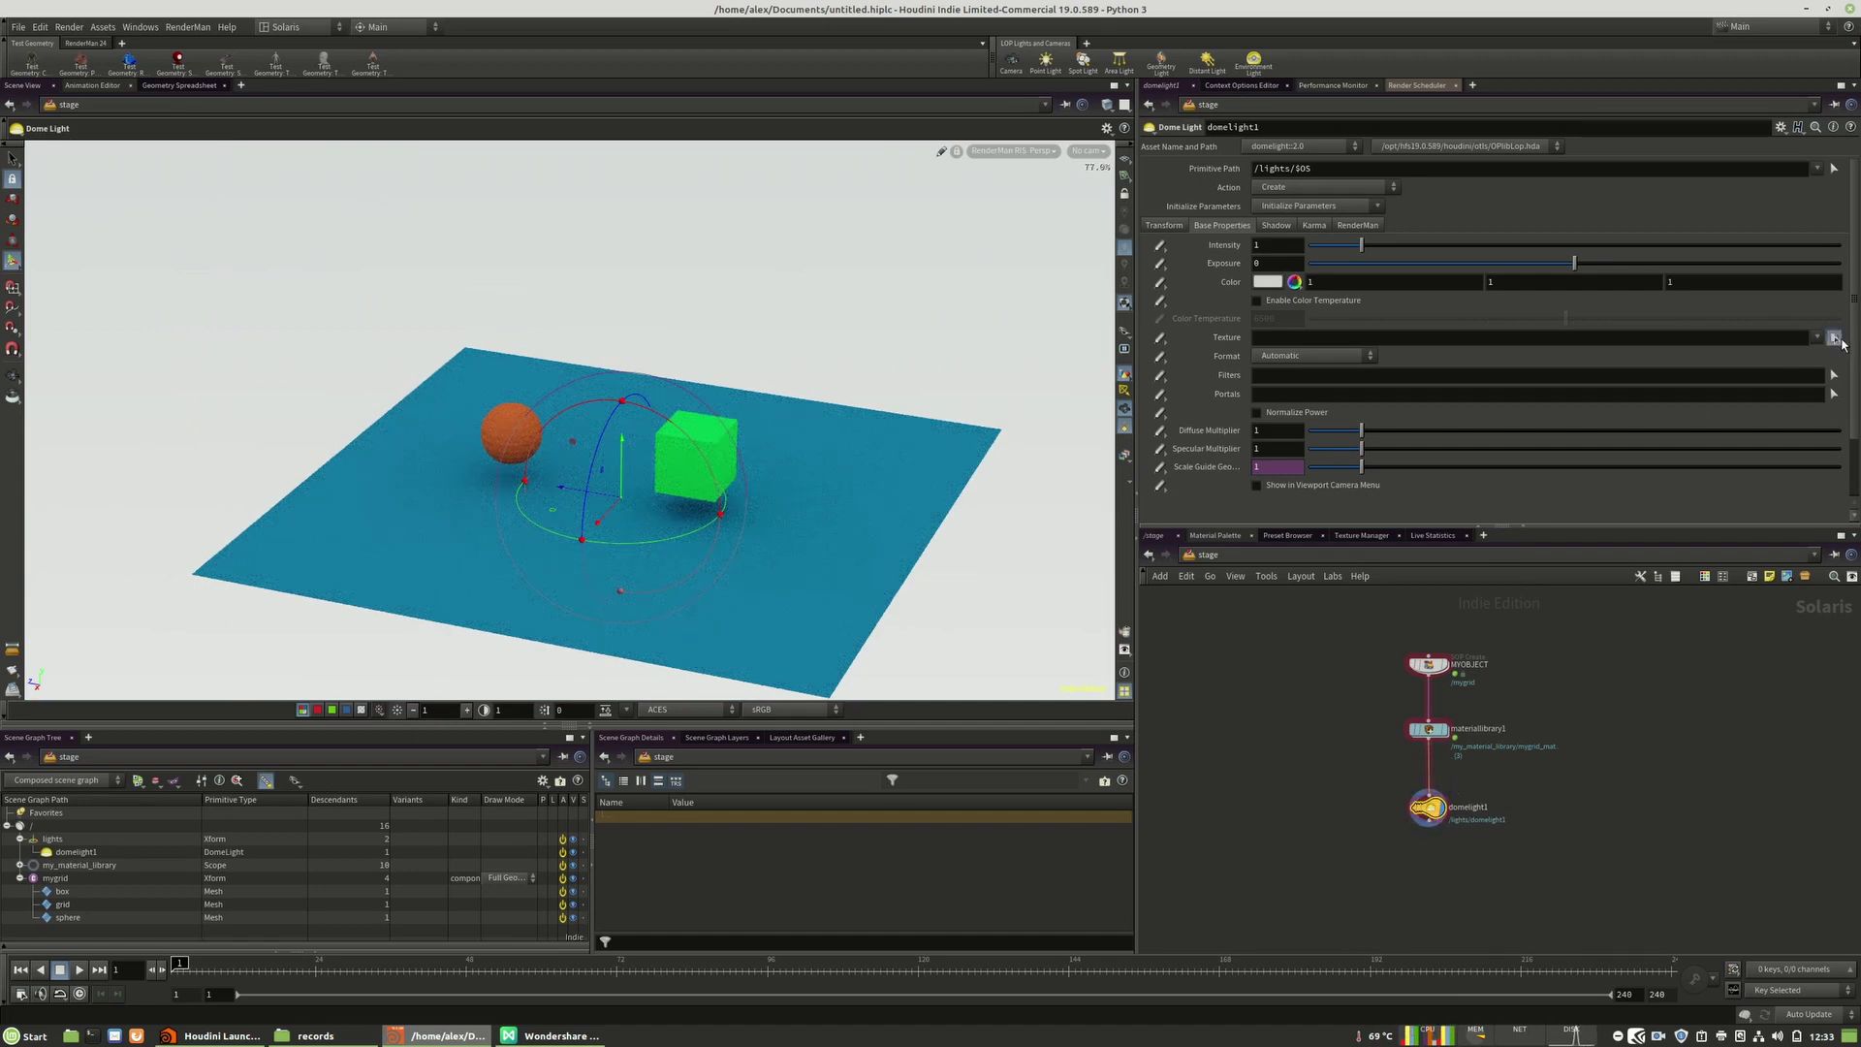
Step: Load HdrSkyCloudy004_HDR_2K_srgblin_acescg.exr.tex as the dome light's texture and lower its intensity to 0.34
click(1834, 338)
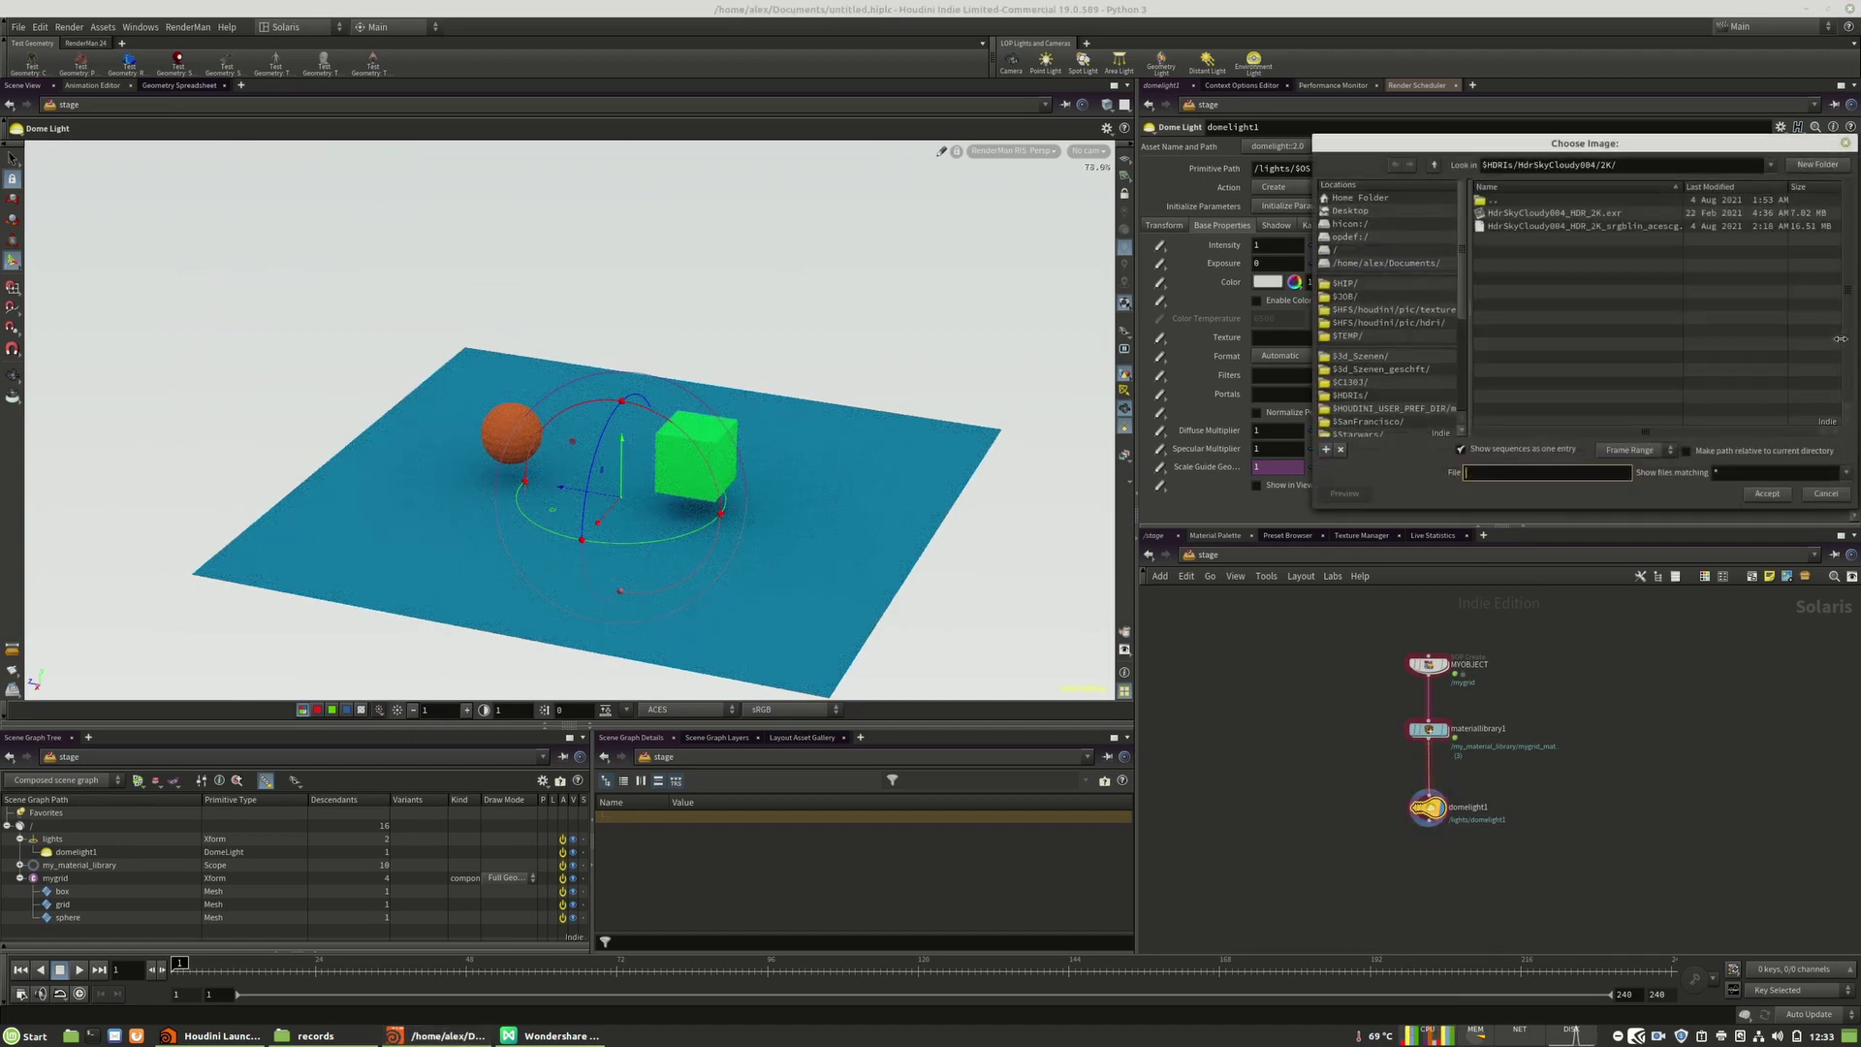
double_click(1535, 226)
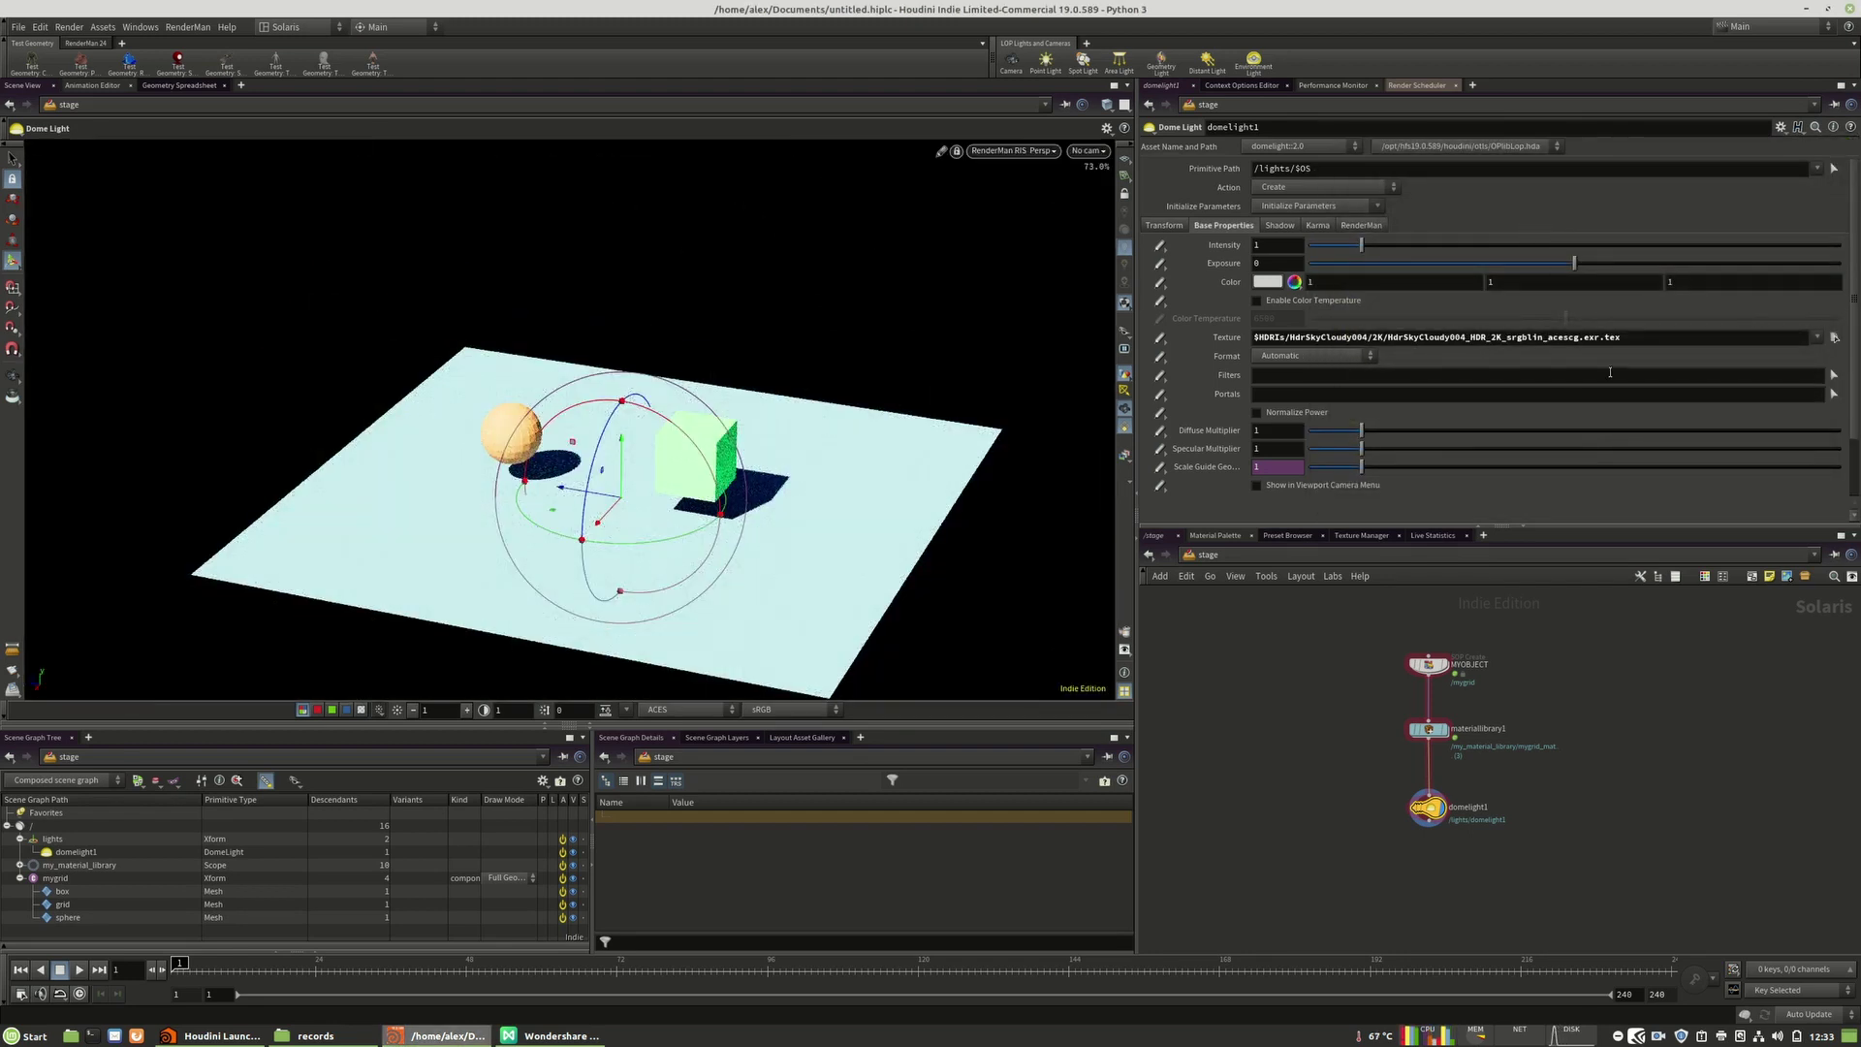
drag(1638, 338, 1597, 339)
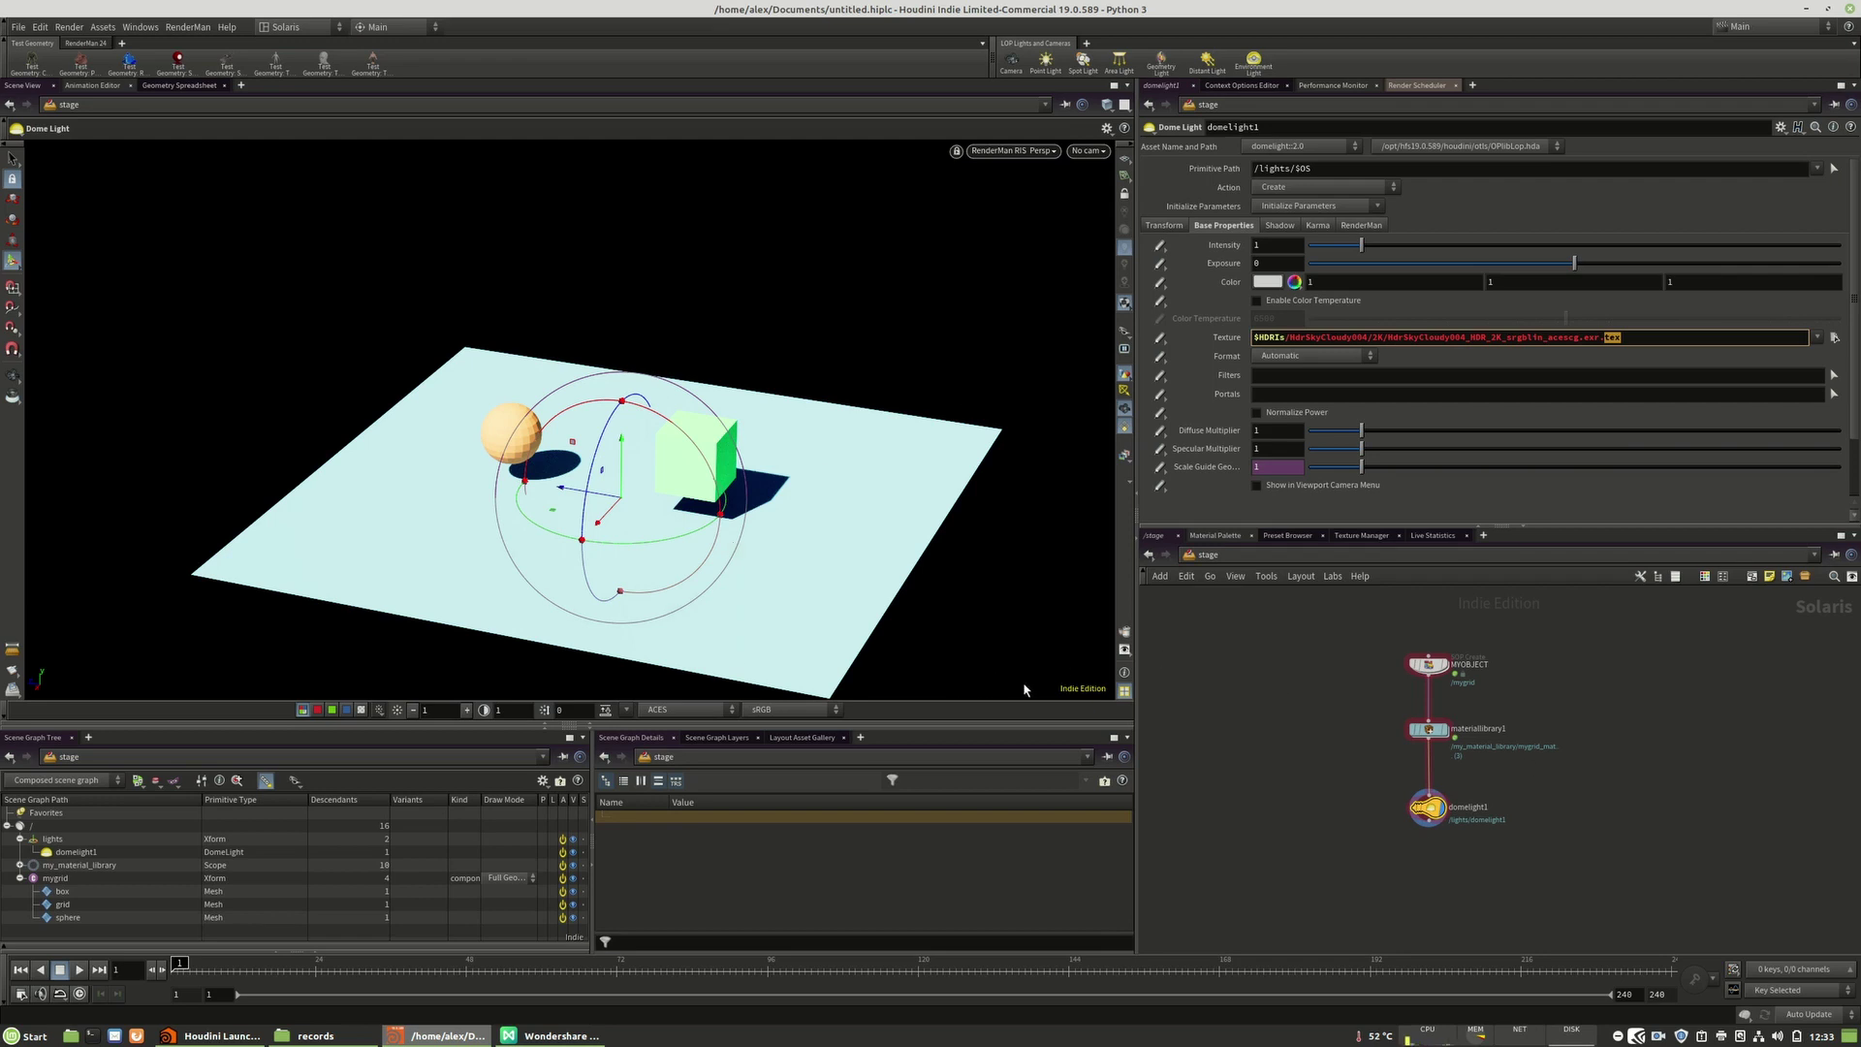
click(1365, 336)
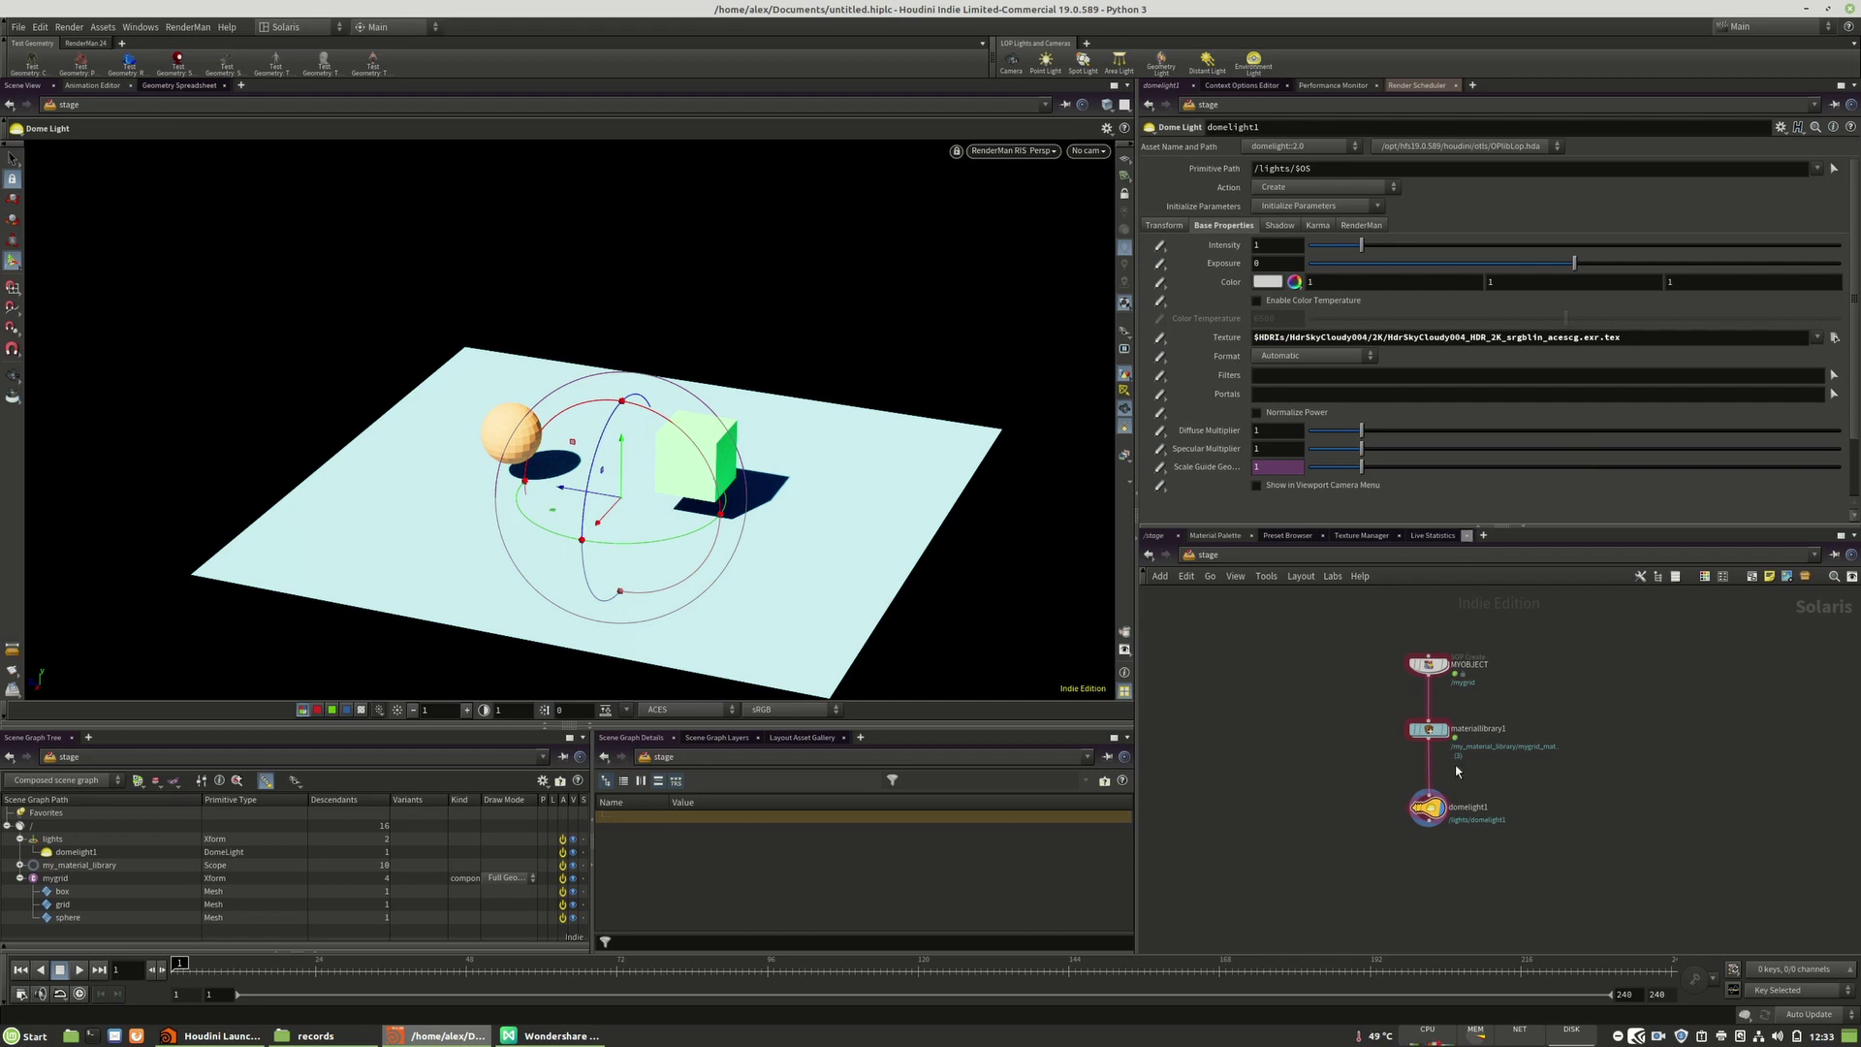
drag(1361, 244, 1328, 252)
Step: Add a Distant Light below the dome light, align it in the chain and make it the displayed node
key(Tab)
text(di)
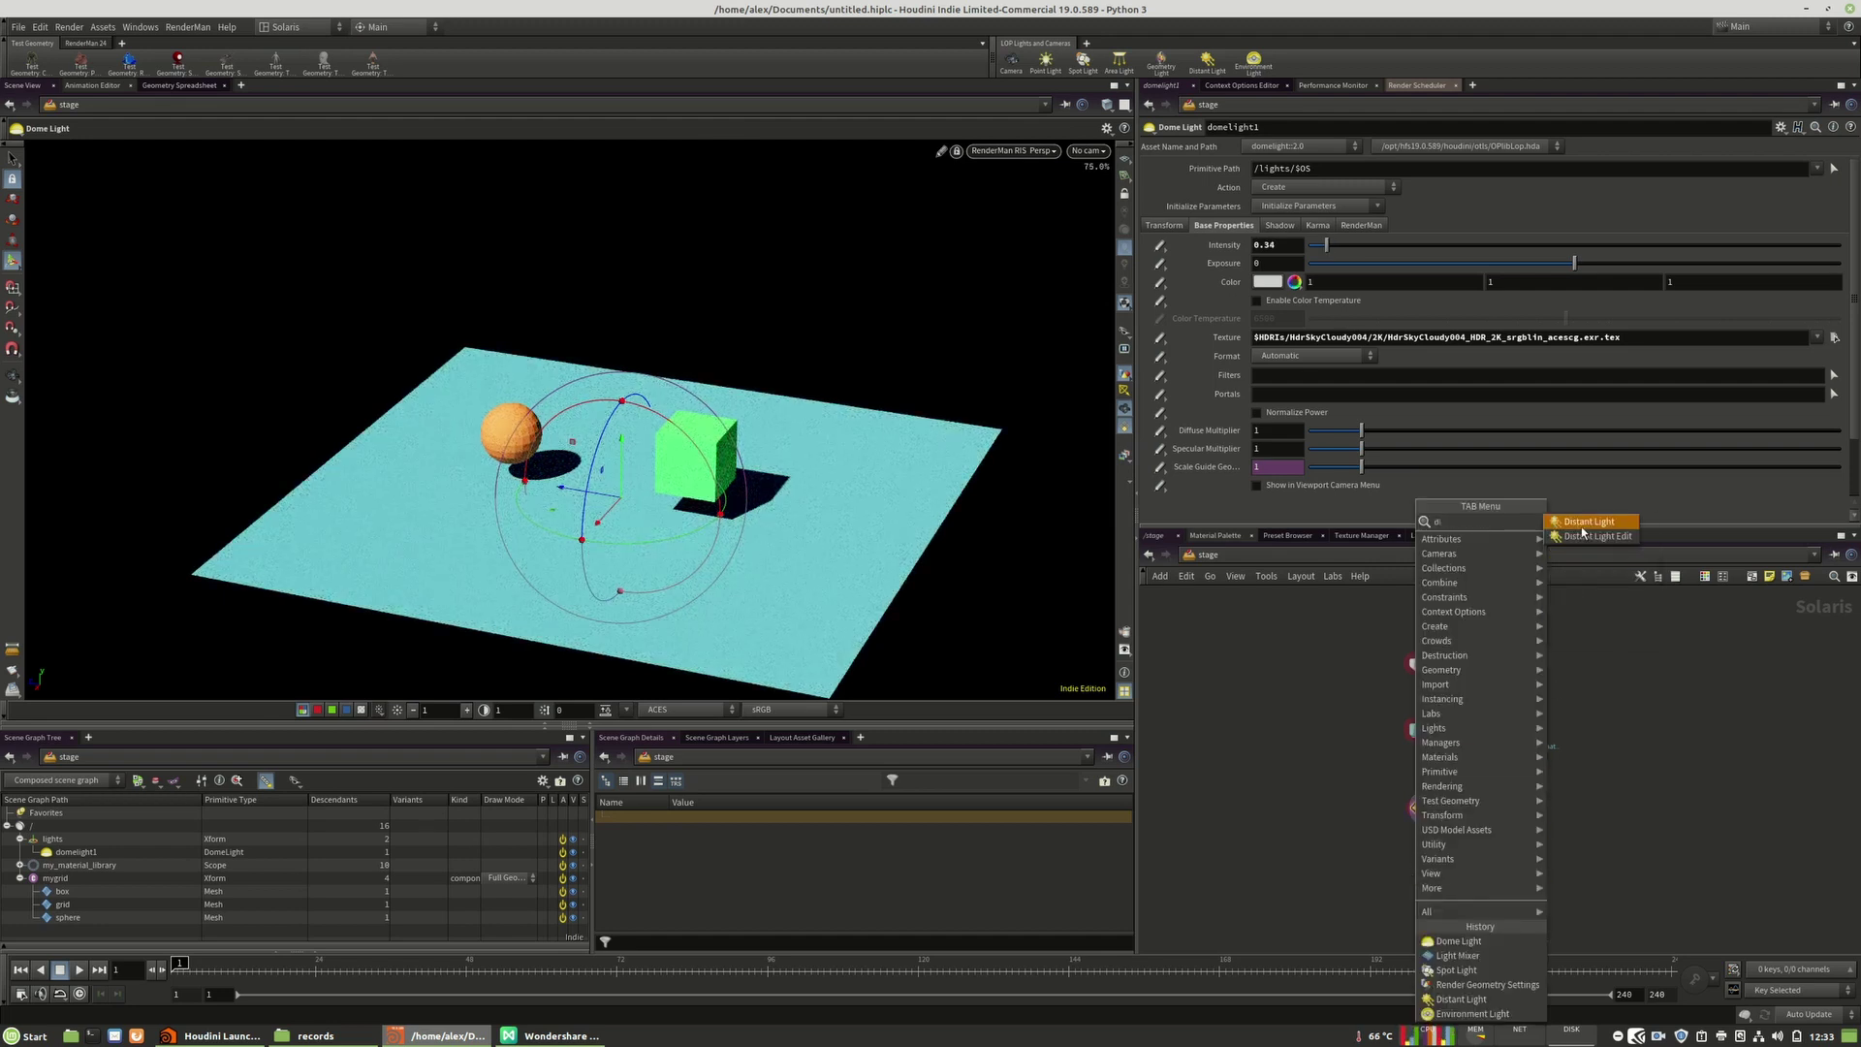
click(1582, 527)
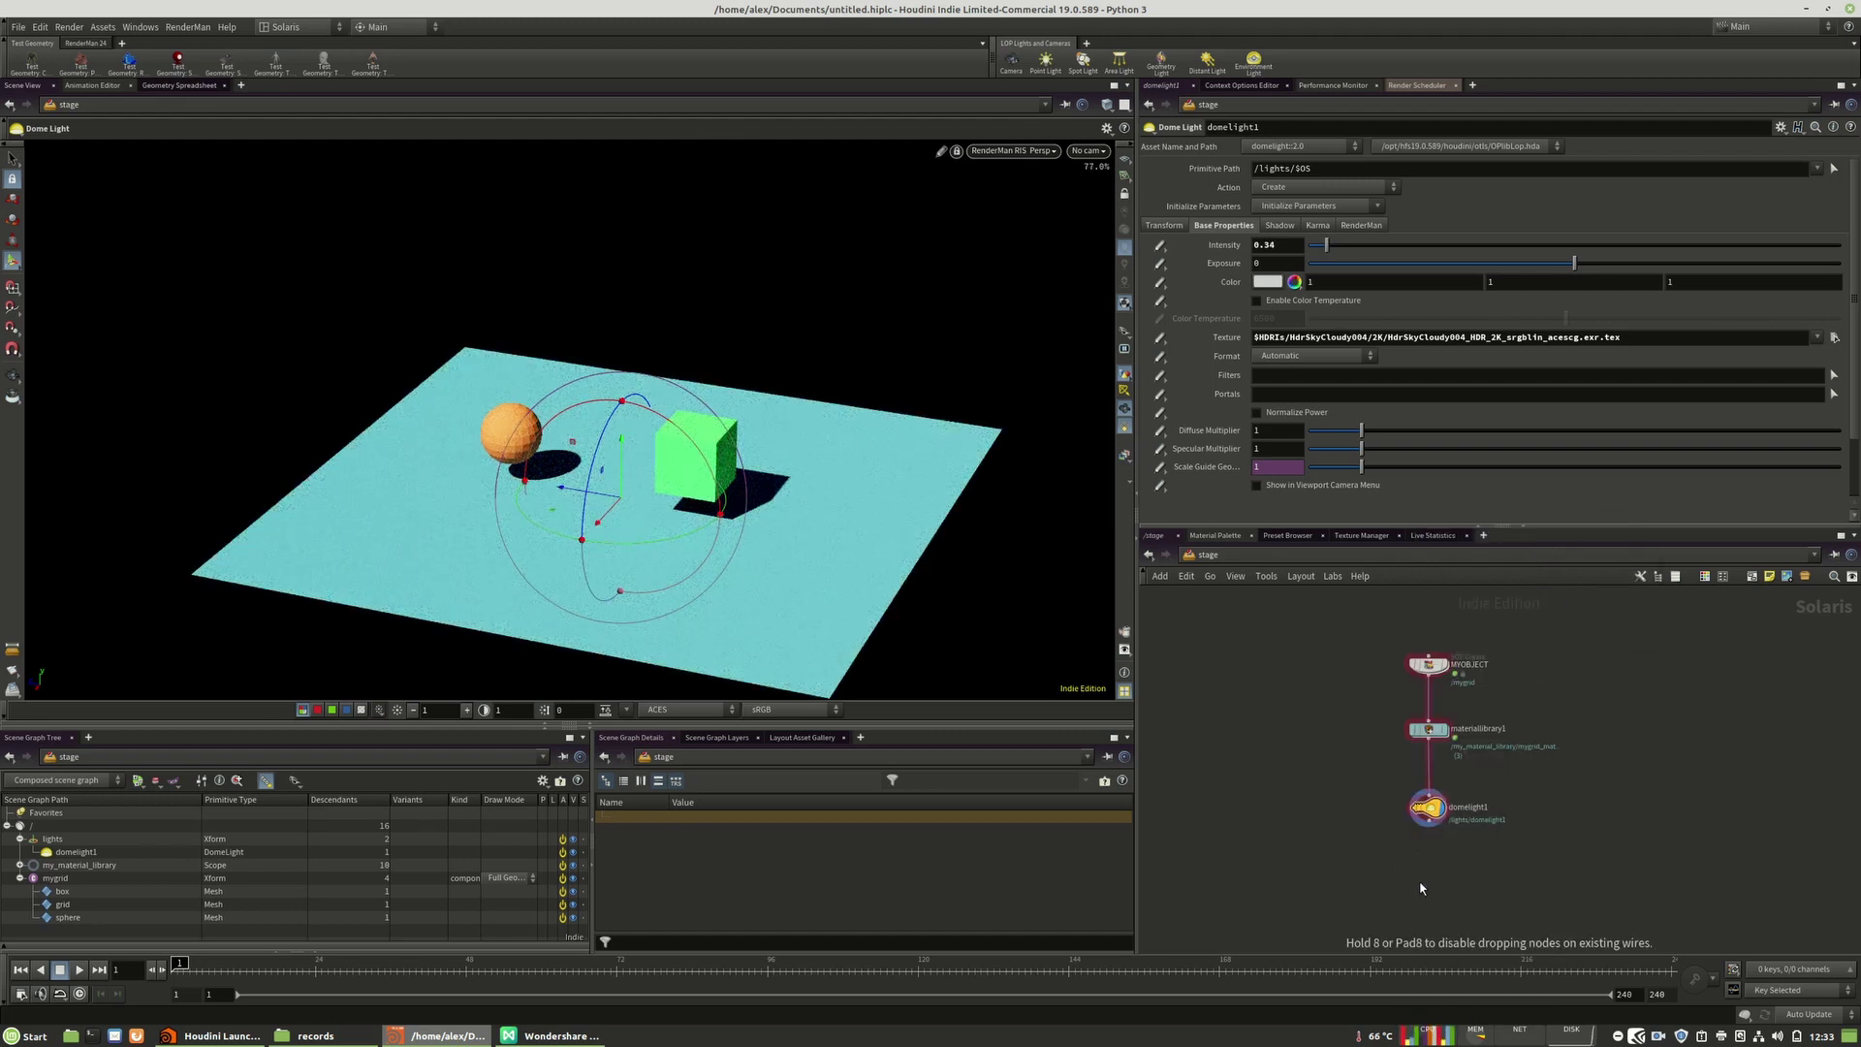
click(1421, 883)
mouse_move(1420, 870)
mouse_down()
mouse_move(1433, 820)
mouse_move(1432, 867)
mouse_up()
click(1434, 880)
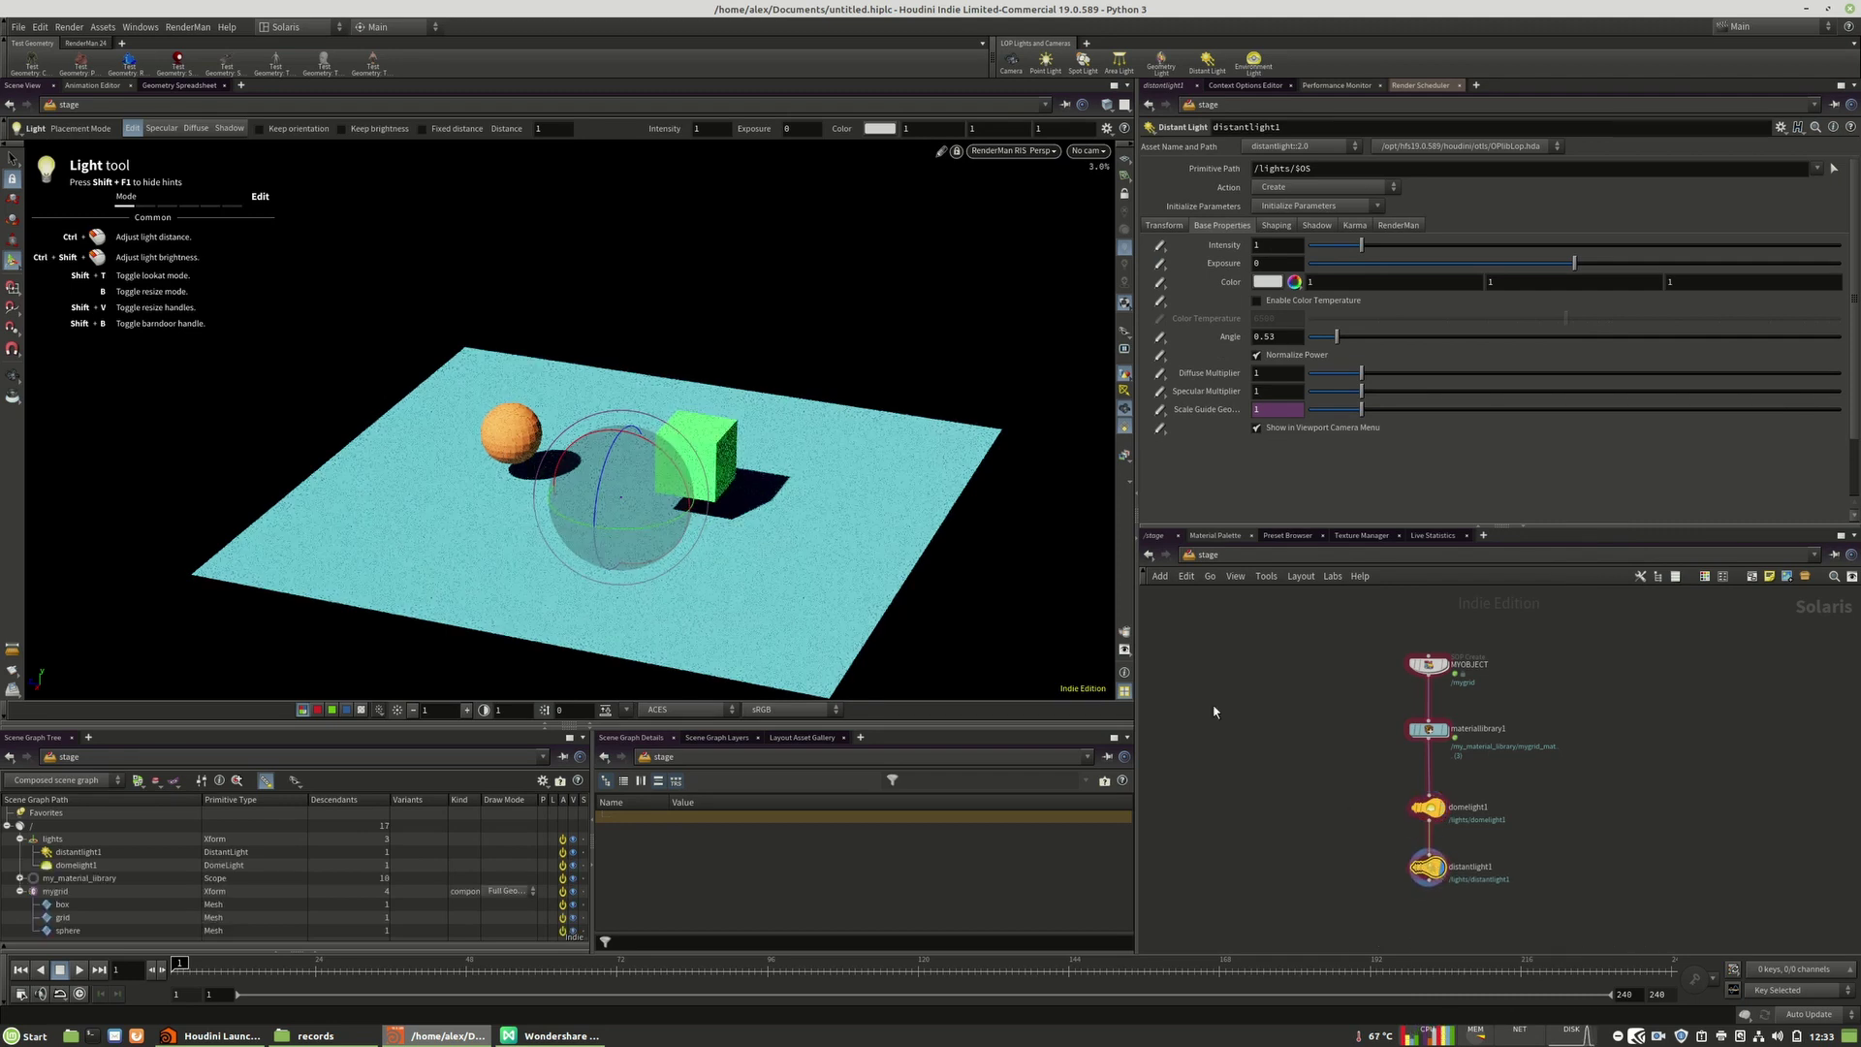
Step: Set the distant light's intensity to 100000 and rotate the light to cast shadows diagonally across the grid
click(1273, 246)
text(0000)
key(Return)
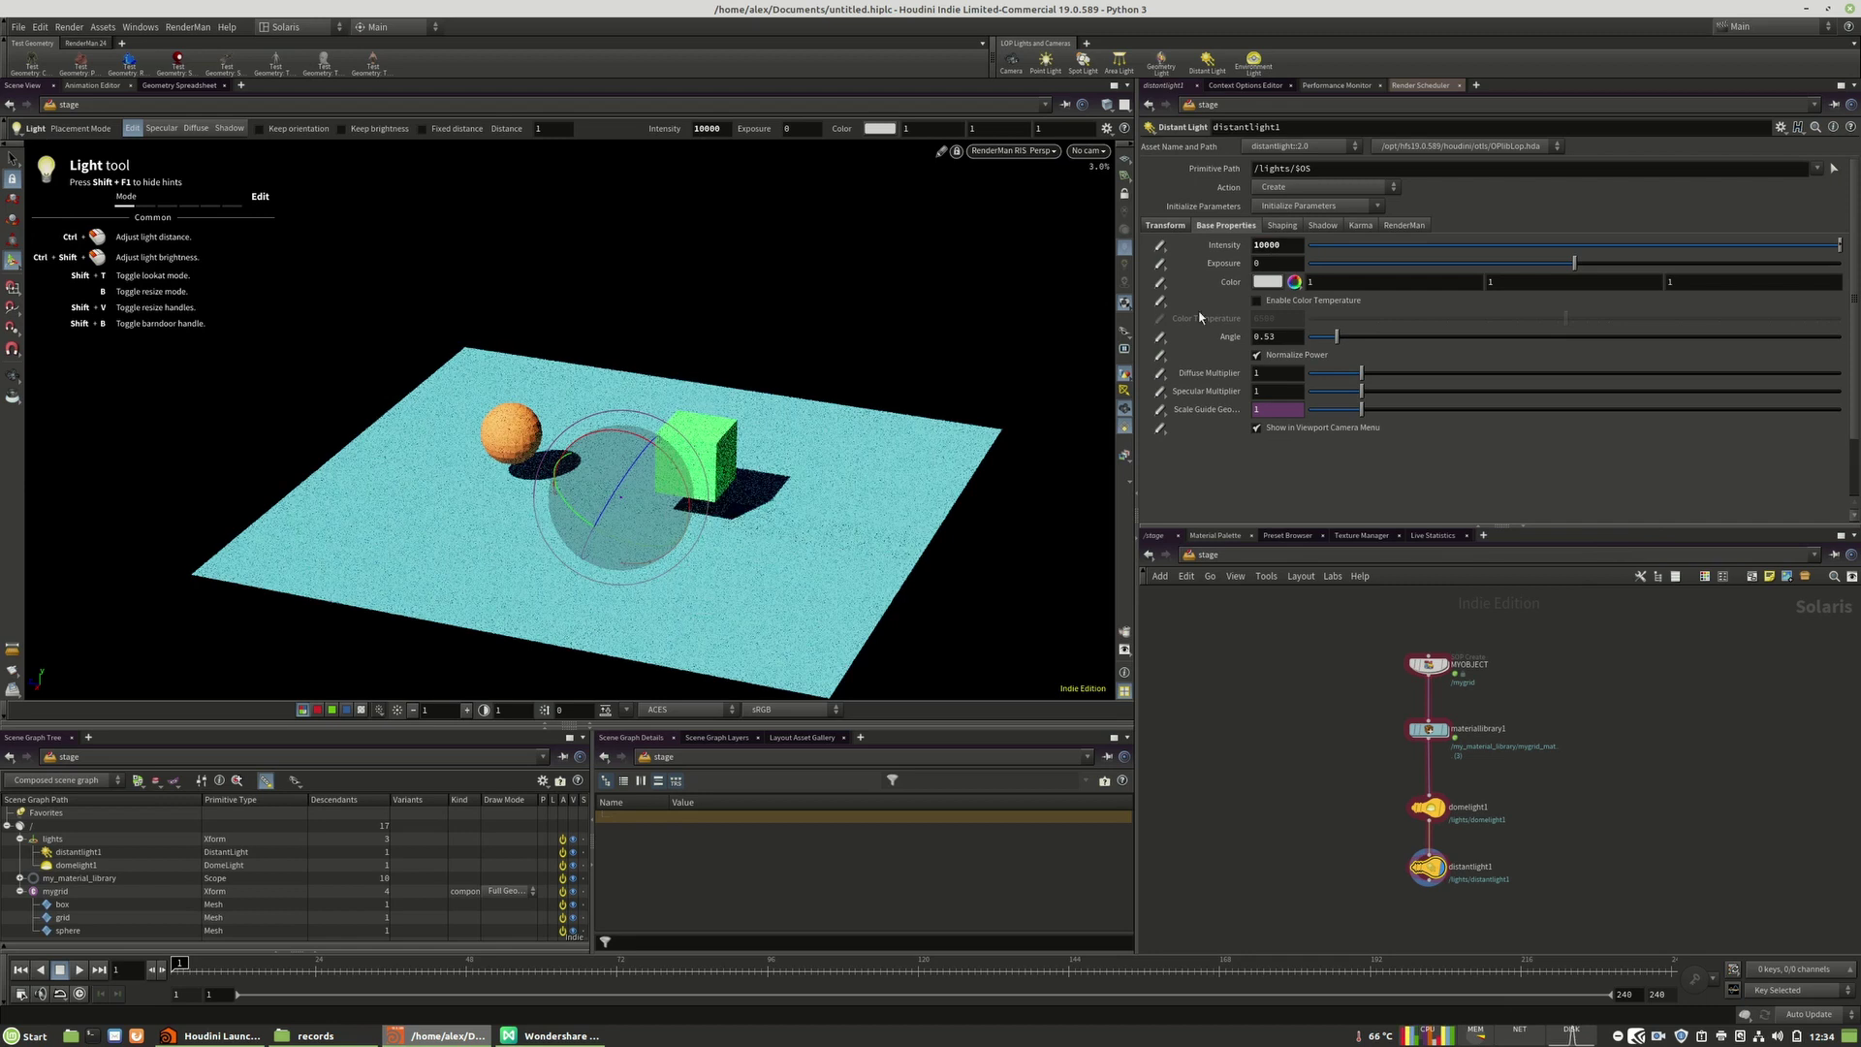
click(1241, 226)
click(1292, 246)
text(00)
key(Return)
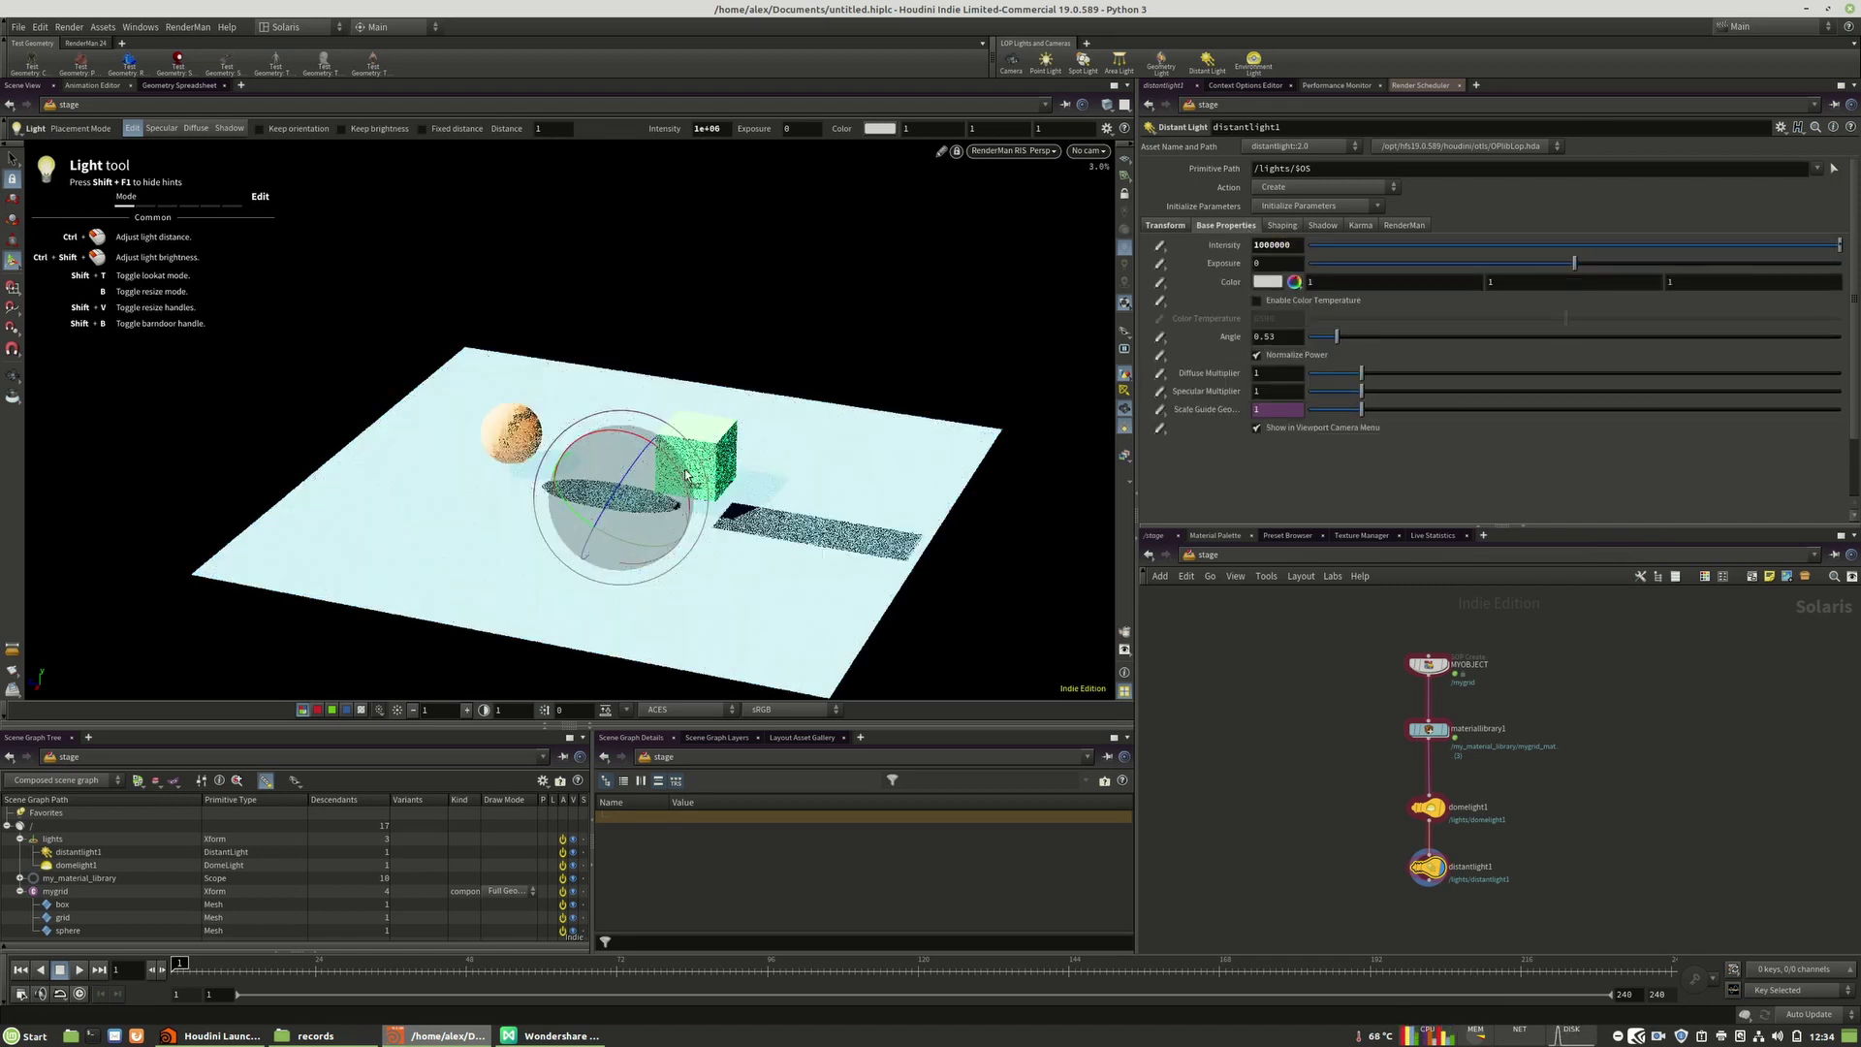
click(1293, 246)
key(BackSpace)
key(Return)
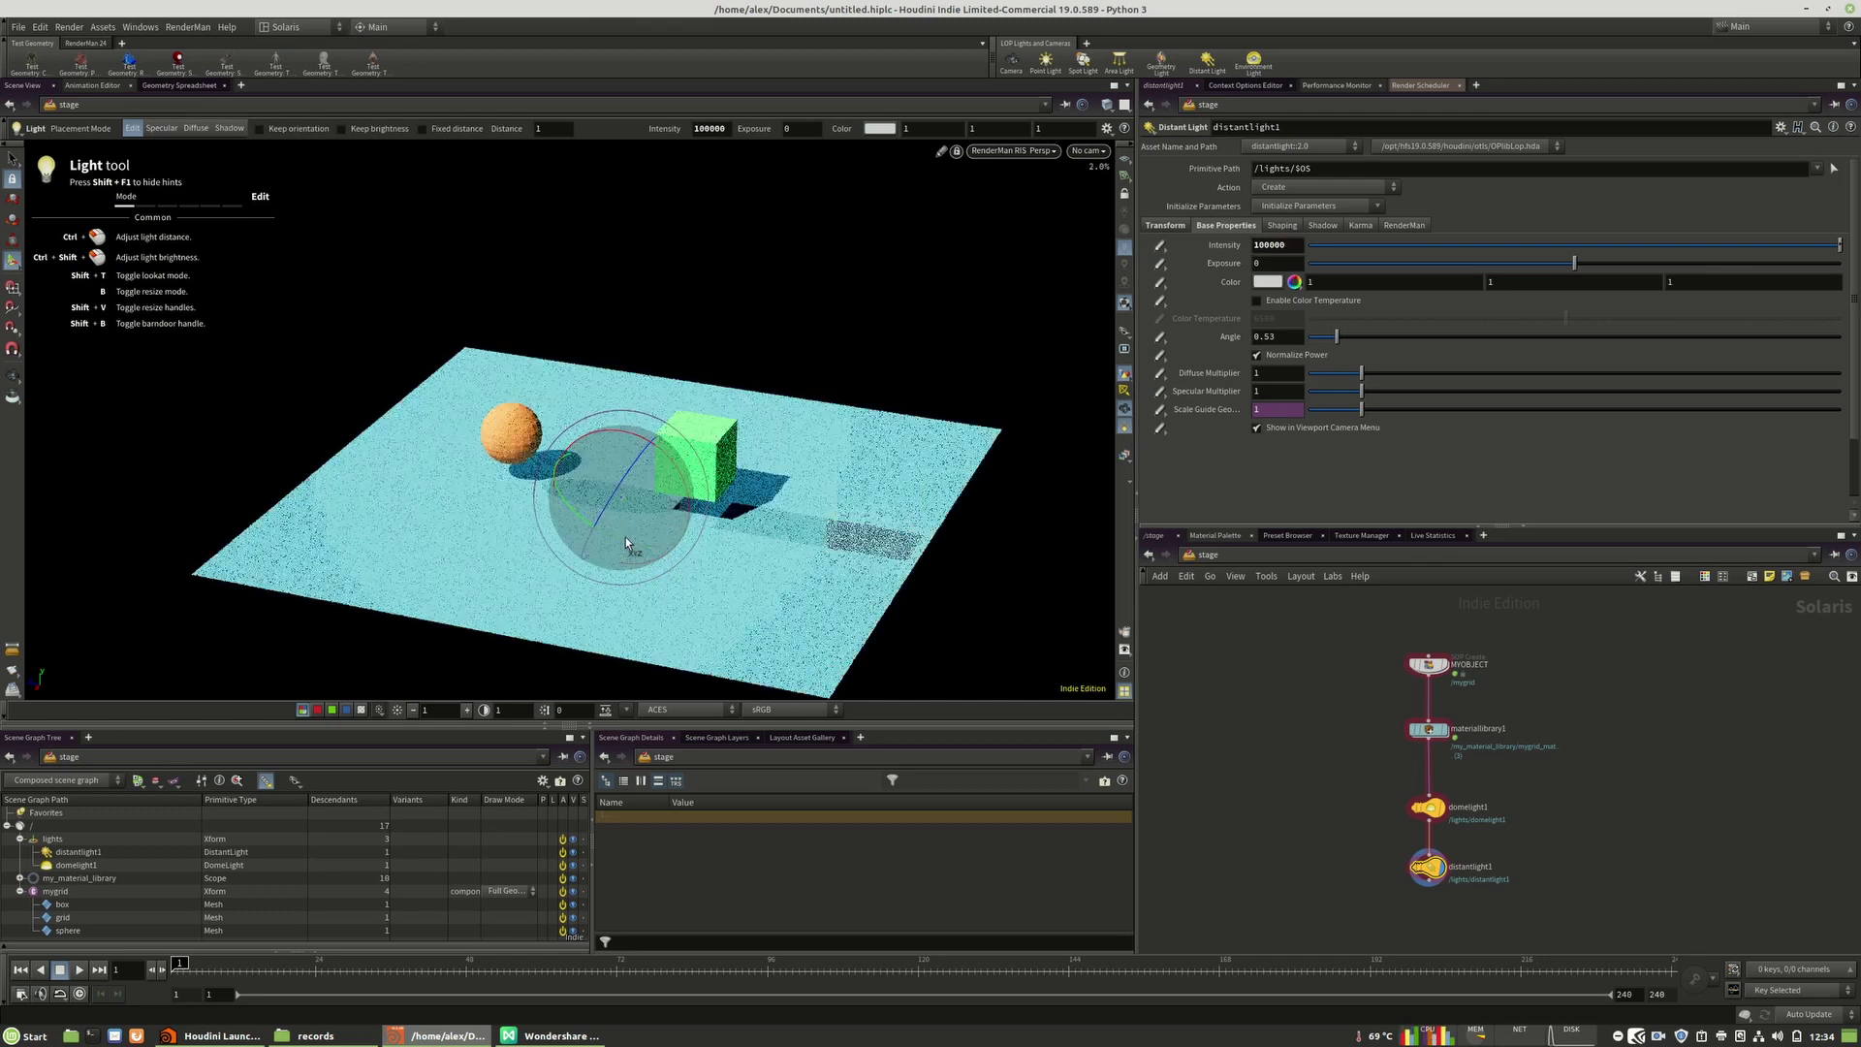
drag(622, 539, 545, 539)
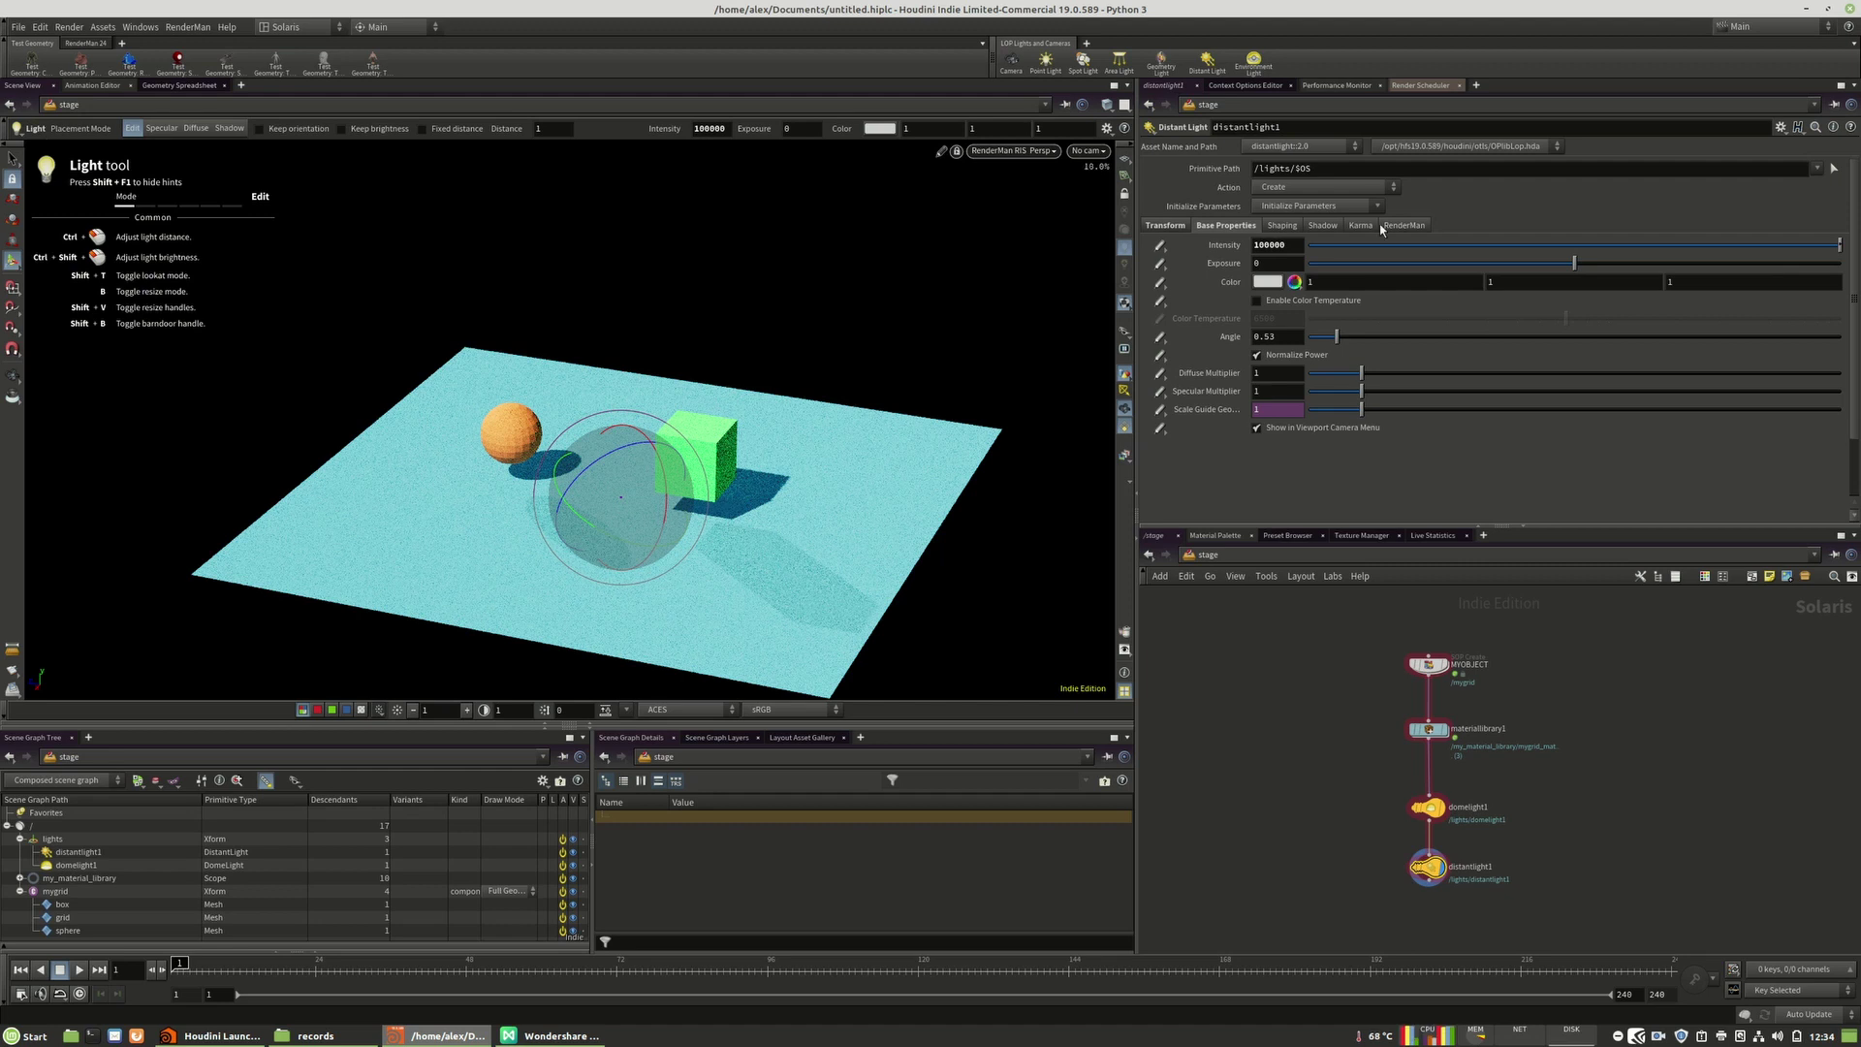
Step: Enable color temperature on the distant light and lower it to about 2161.83
click(1292, 281)
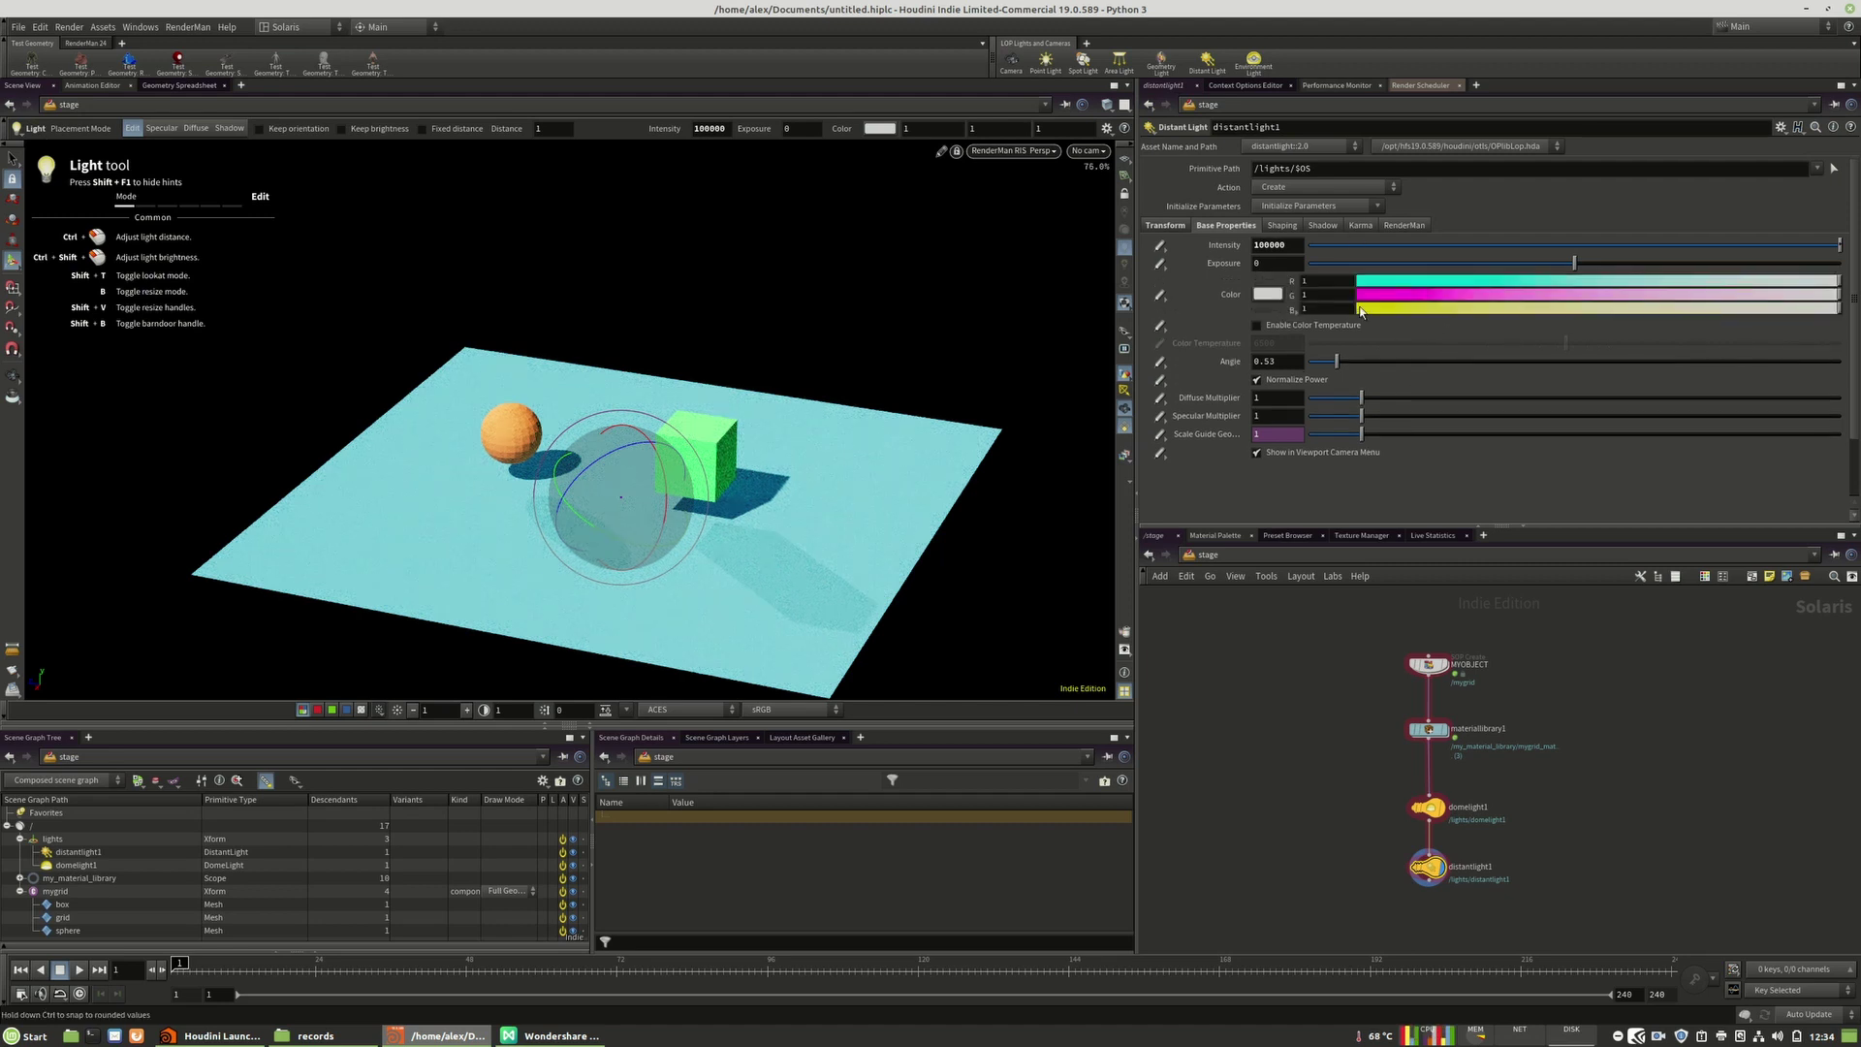
drag(1503, 310, 1841, 308)
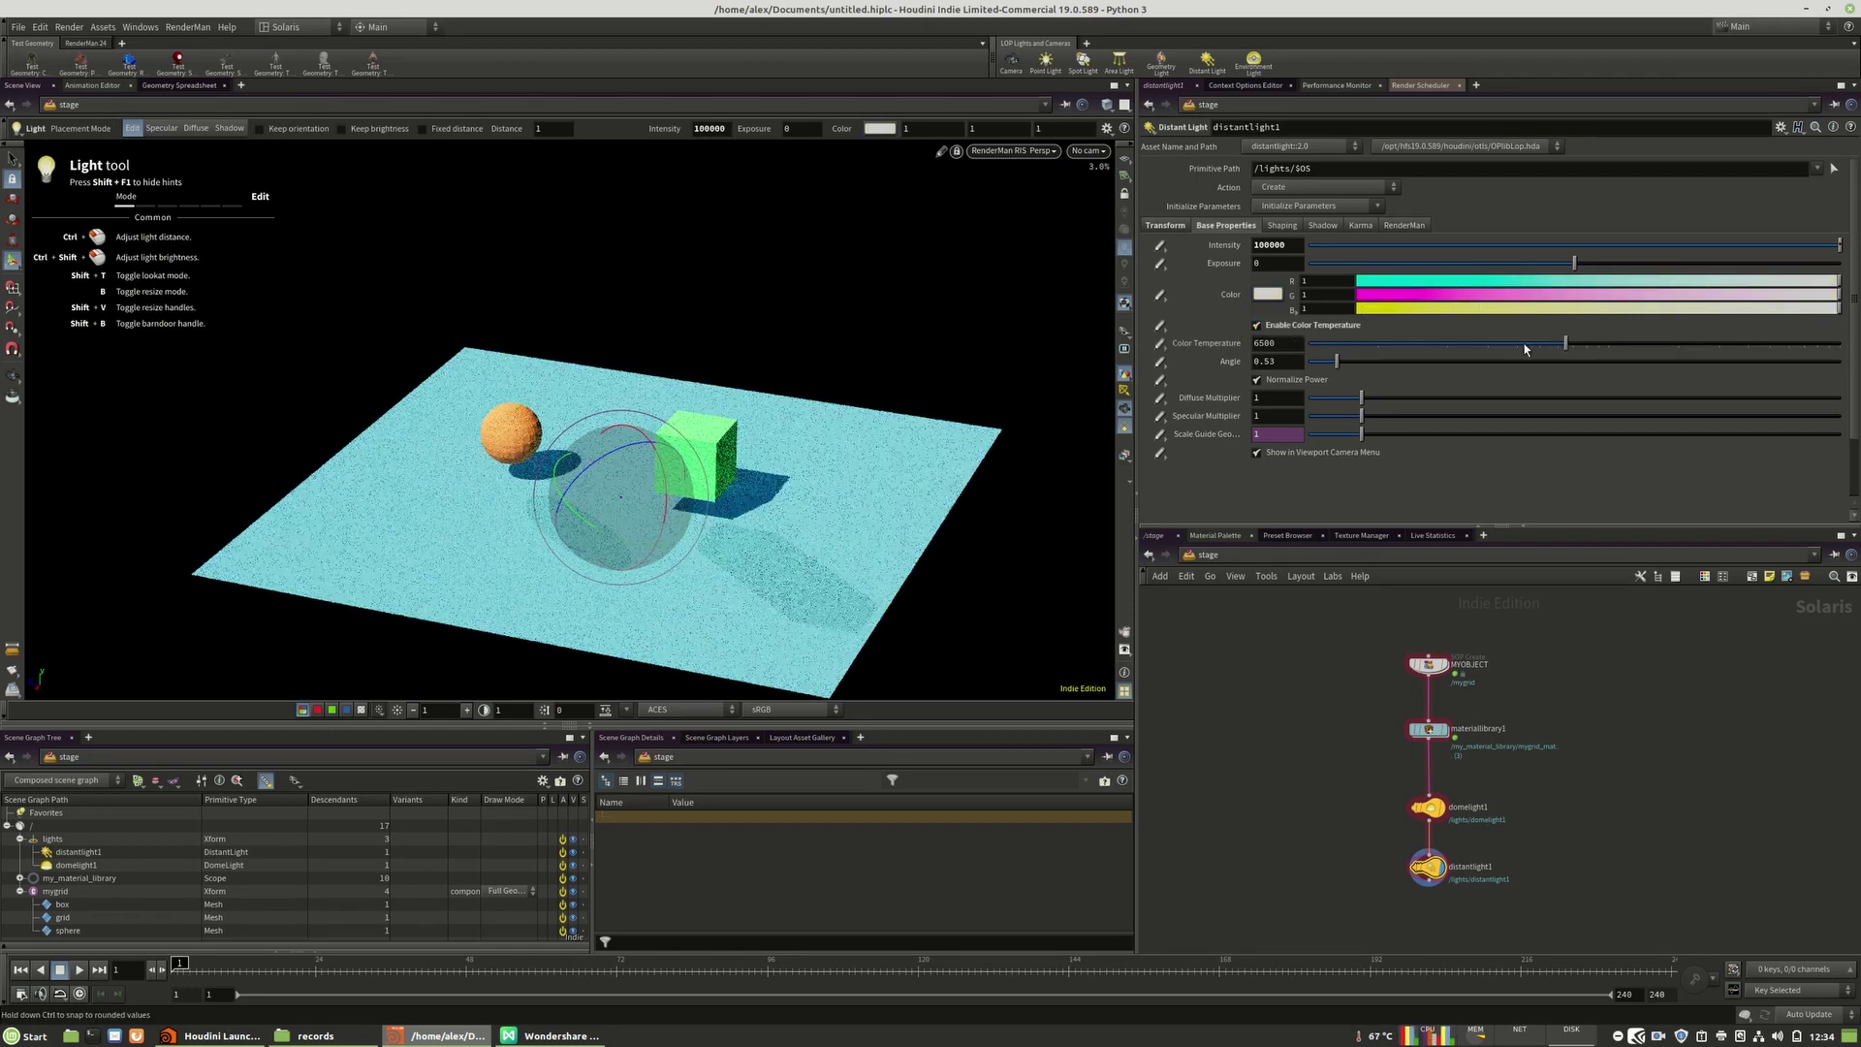
click(1257, 325)
drag(1566, 344, 1454, 343)
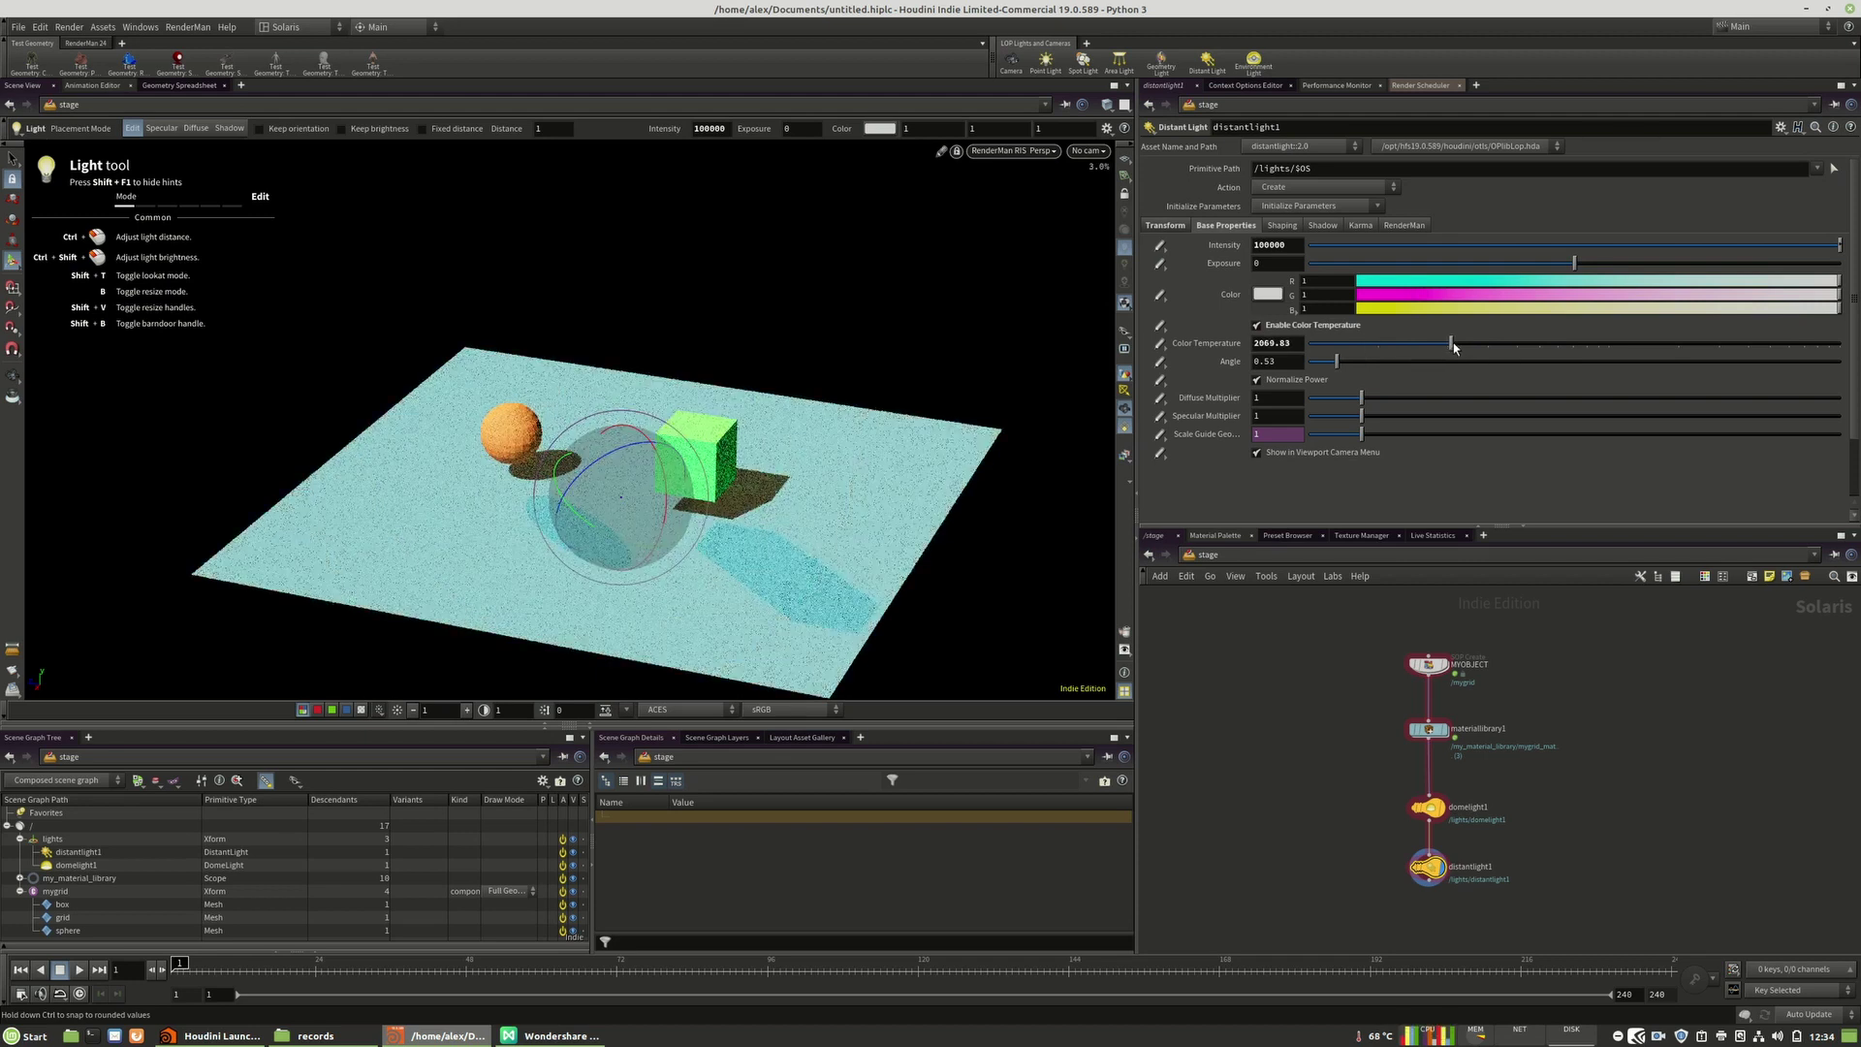
Step: Enable the dome light's color temperature at about 2290 and tidy the spacing of the two light nodes
click(1438, 815)
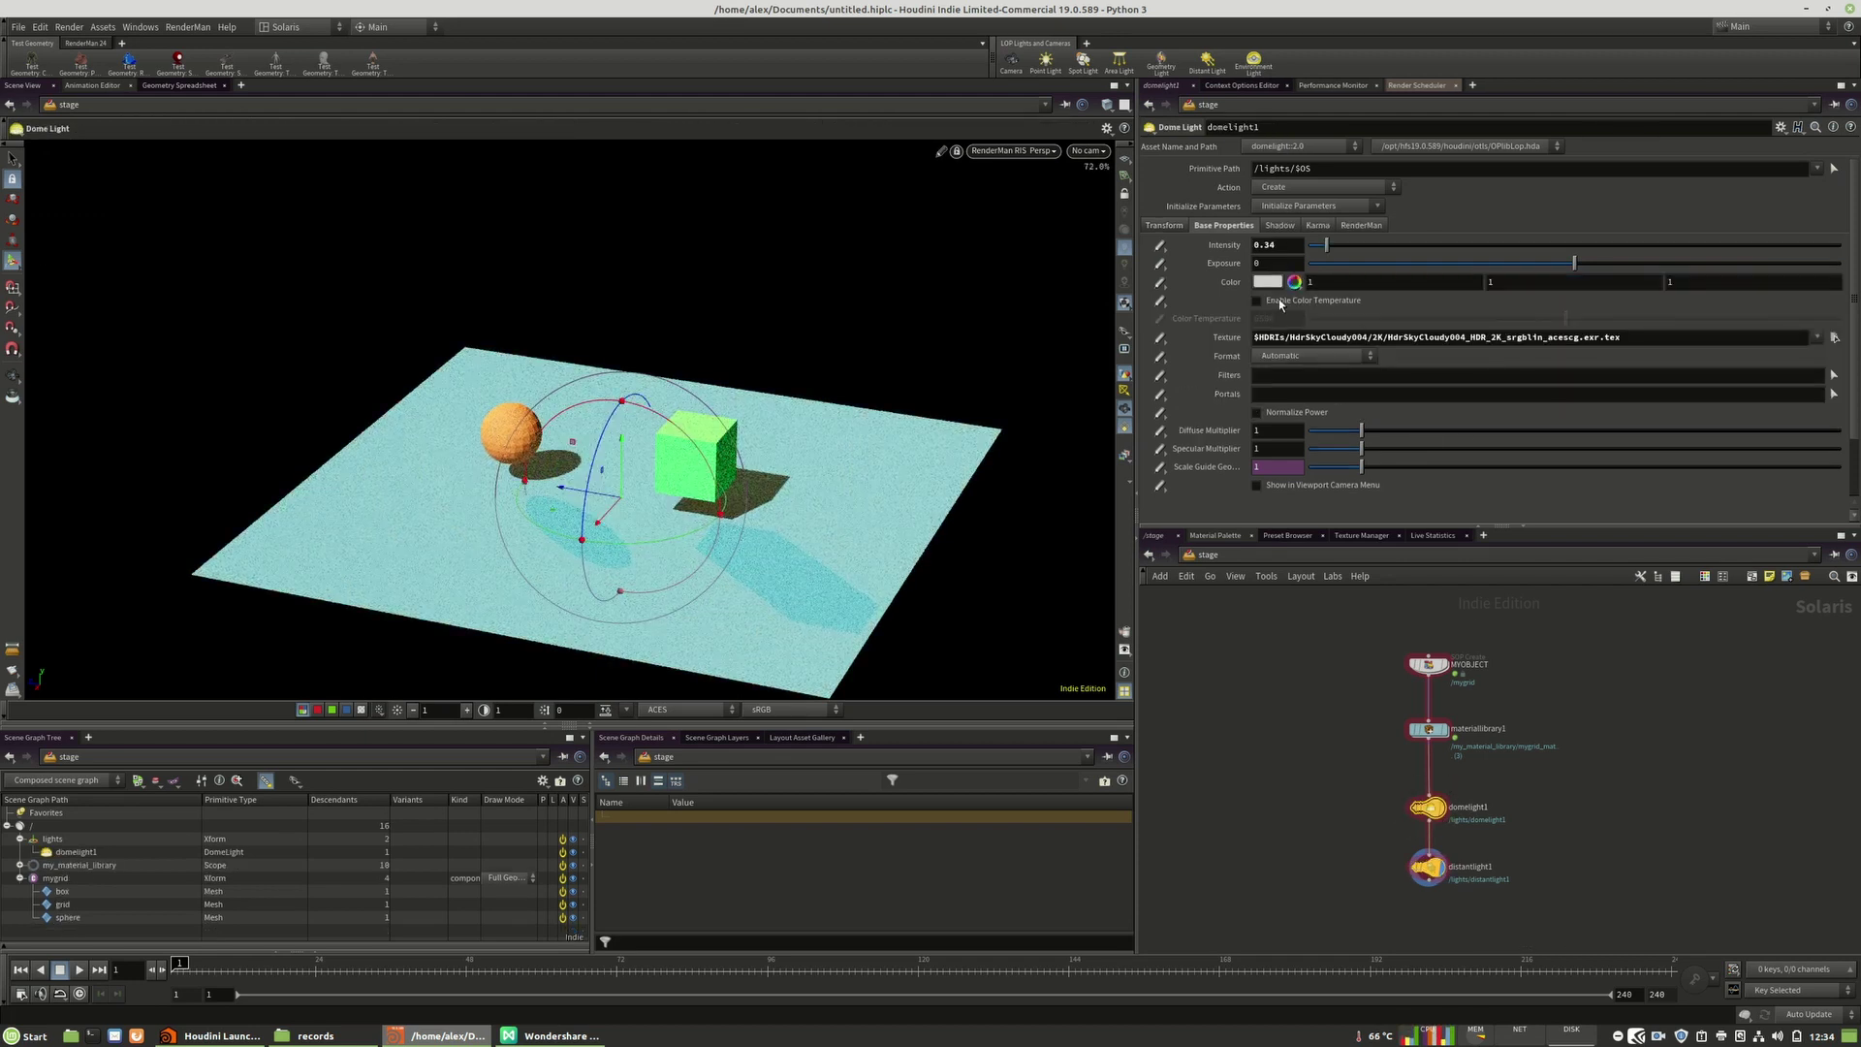
drag(1403, 322, 1463, 323)
middle_drag(1523, 823, 1515, 768)
drag(1428, 817, 1428, 831)
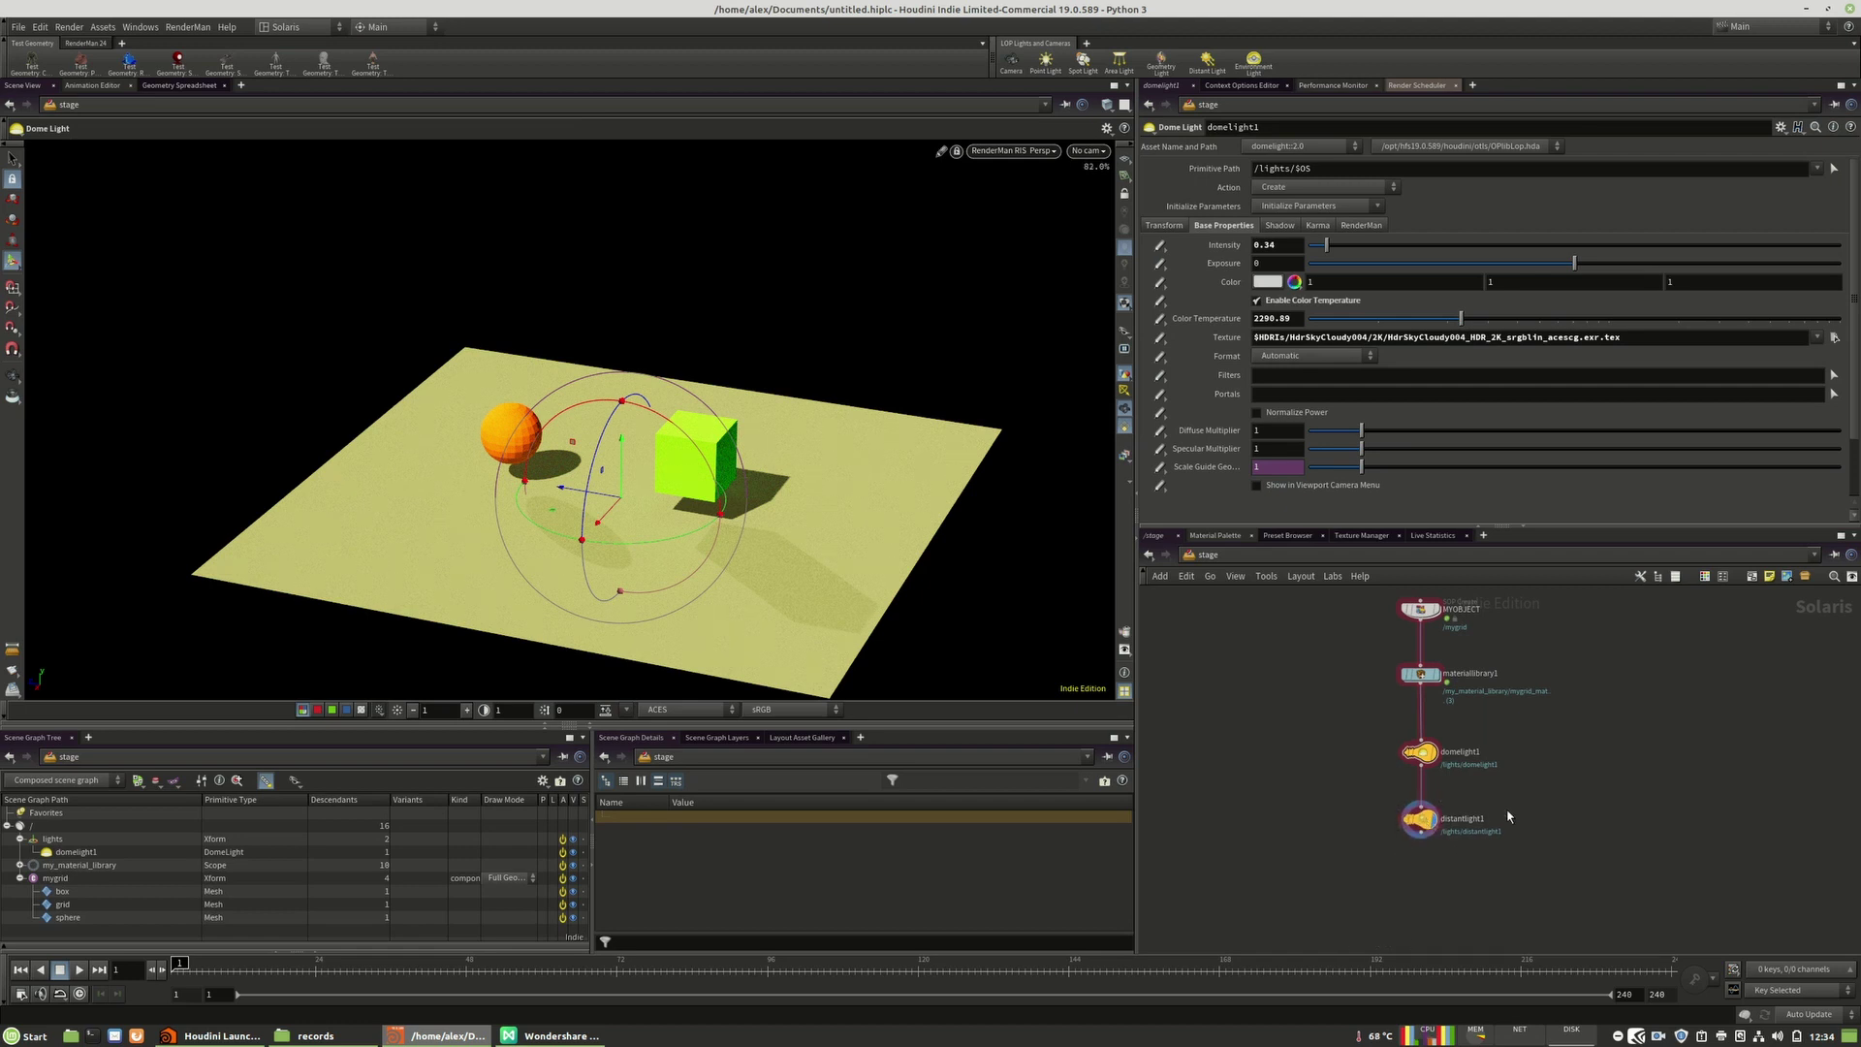
middle_drag(1508, 812, 1533, 797)
drag(1446, 738, 1446, 730)
drag(1480, 819, 1480, 813)
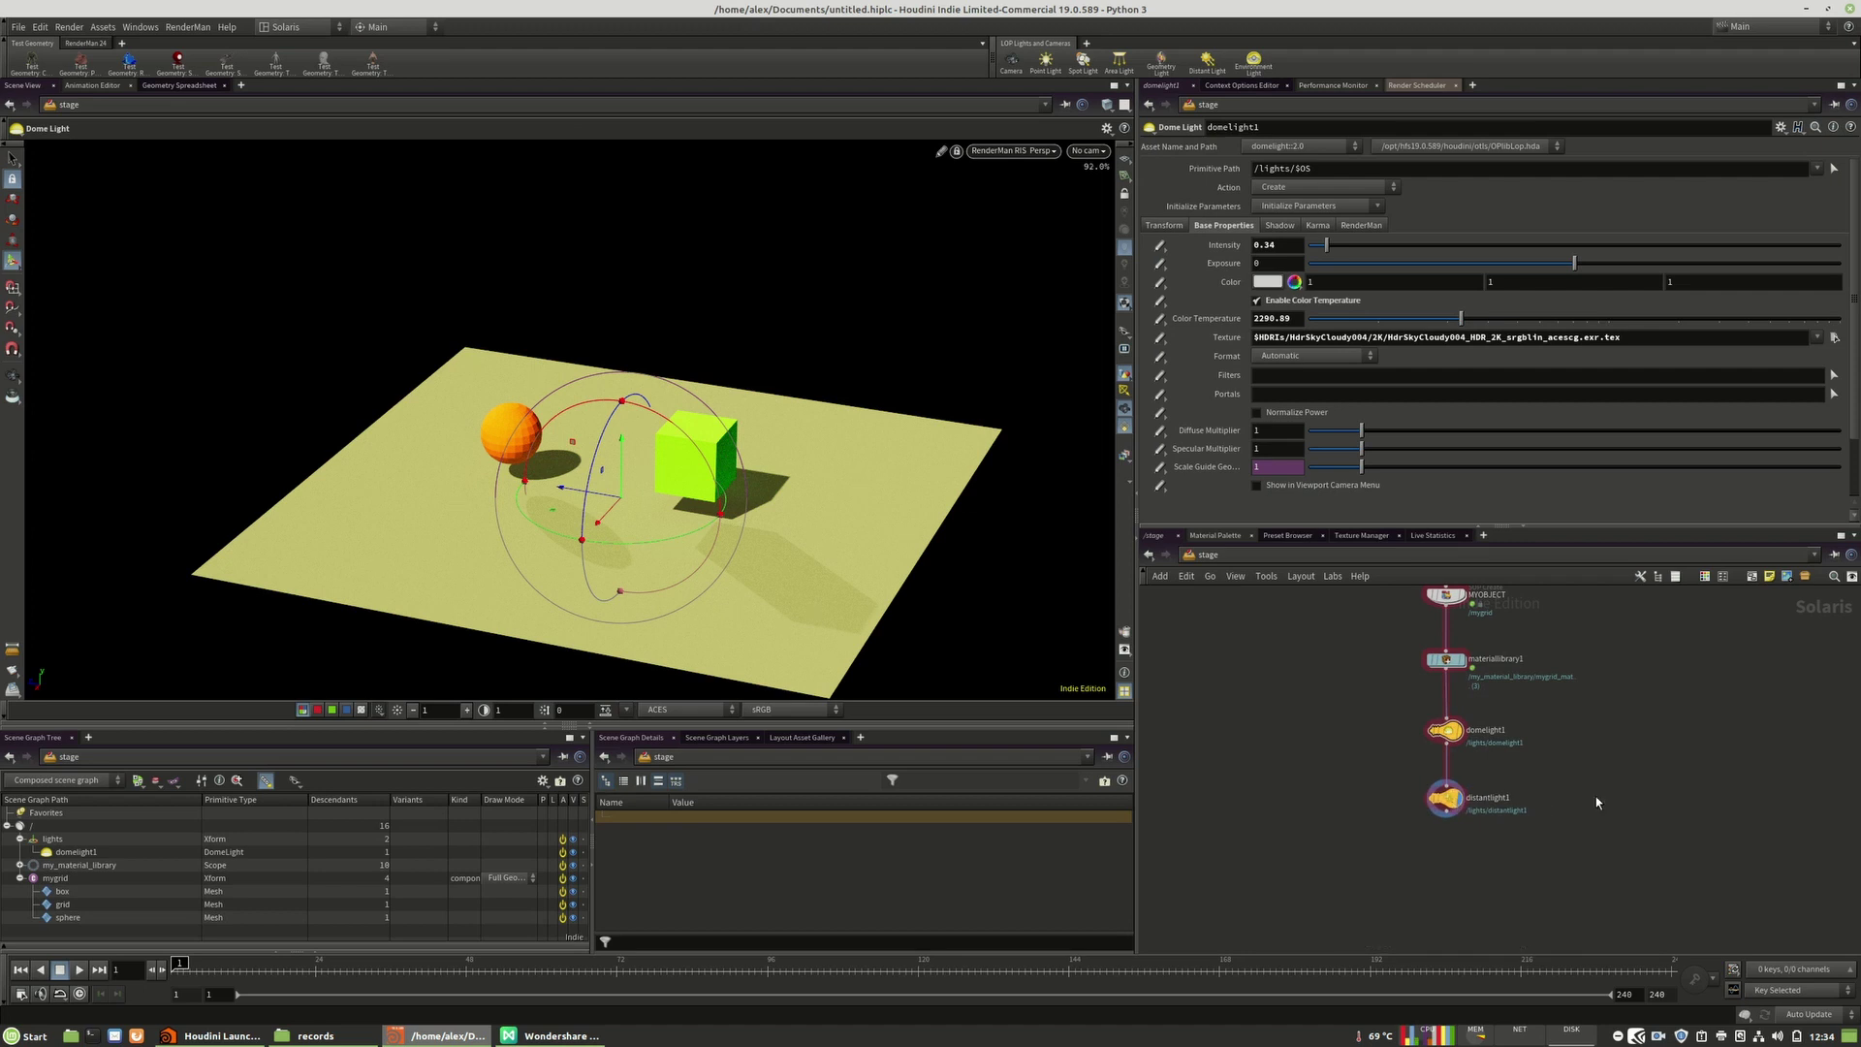
click(1465, 804)
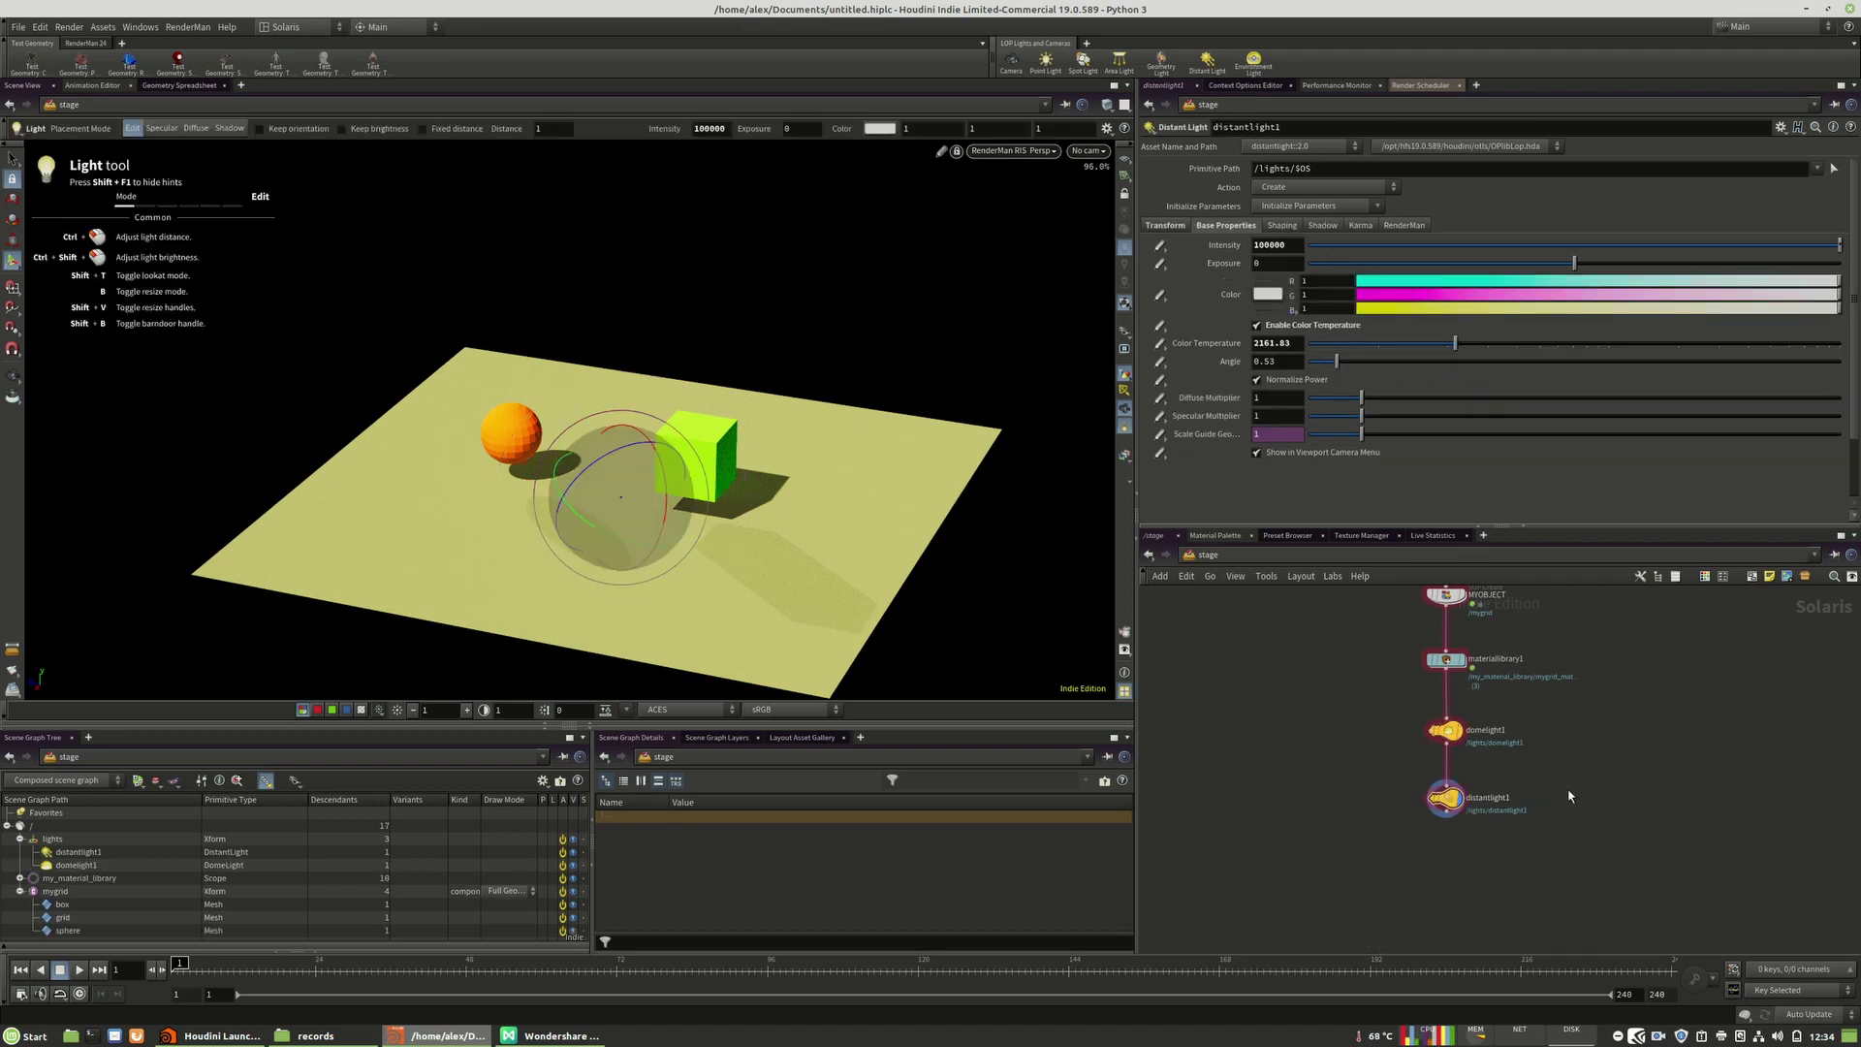
key(Escape)
drag(607, 461, 644, 511)
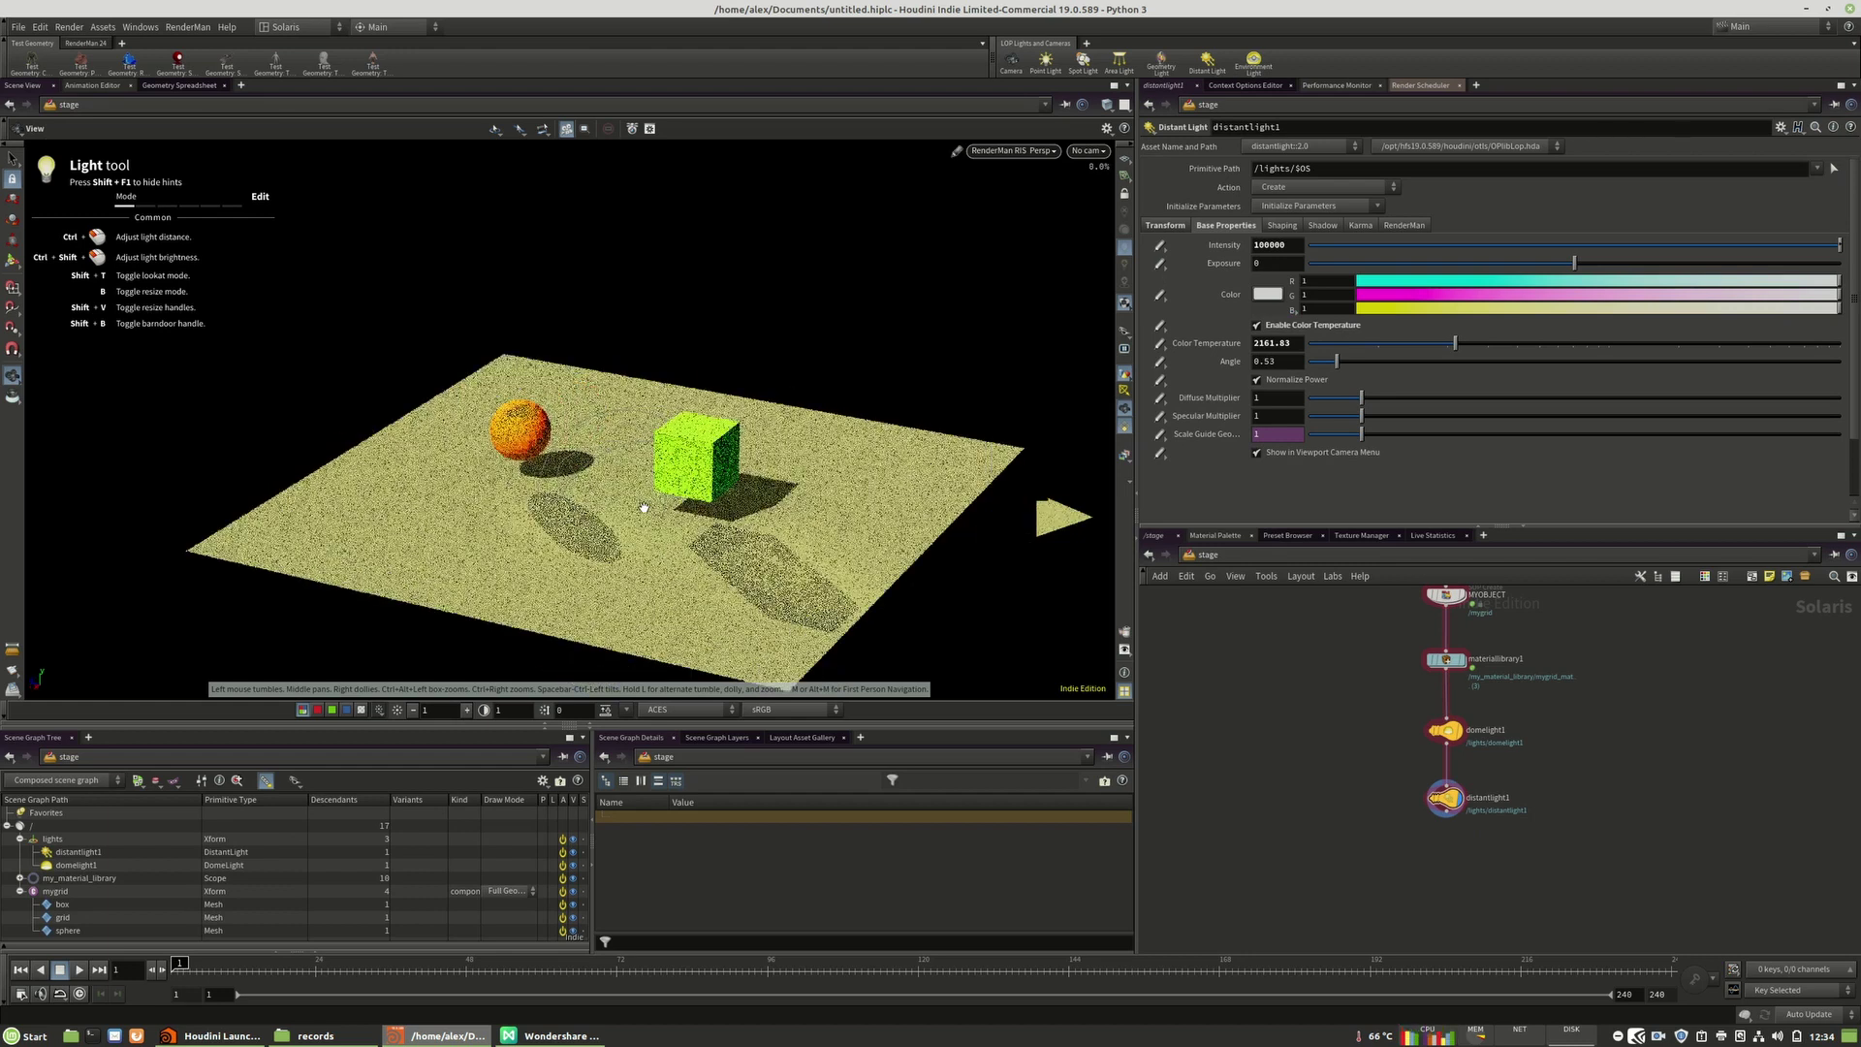
Step: Duplicate the dome light and distant light pair three times, chaining each copy below the previous pair
drag(1435, 856, 1380, 846)
middle_drag(1474, 865, 1498, 761)
mouse_move(1436, 878)
mouse_down()
mouse_move(1404, 753)
mouse_move(1405, 877)
mouse_up()
middle_drag(1512, 832, 1524, 704)
drag(1390, 898, 1437, 759)
alt+drag(1422, 753, 1423, 855)
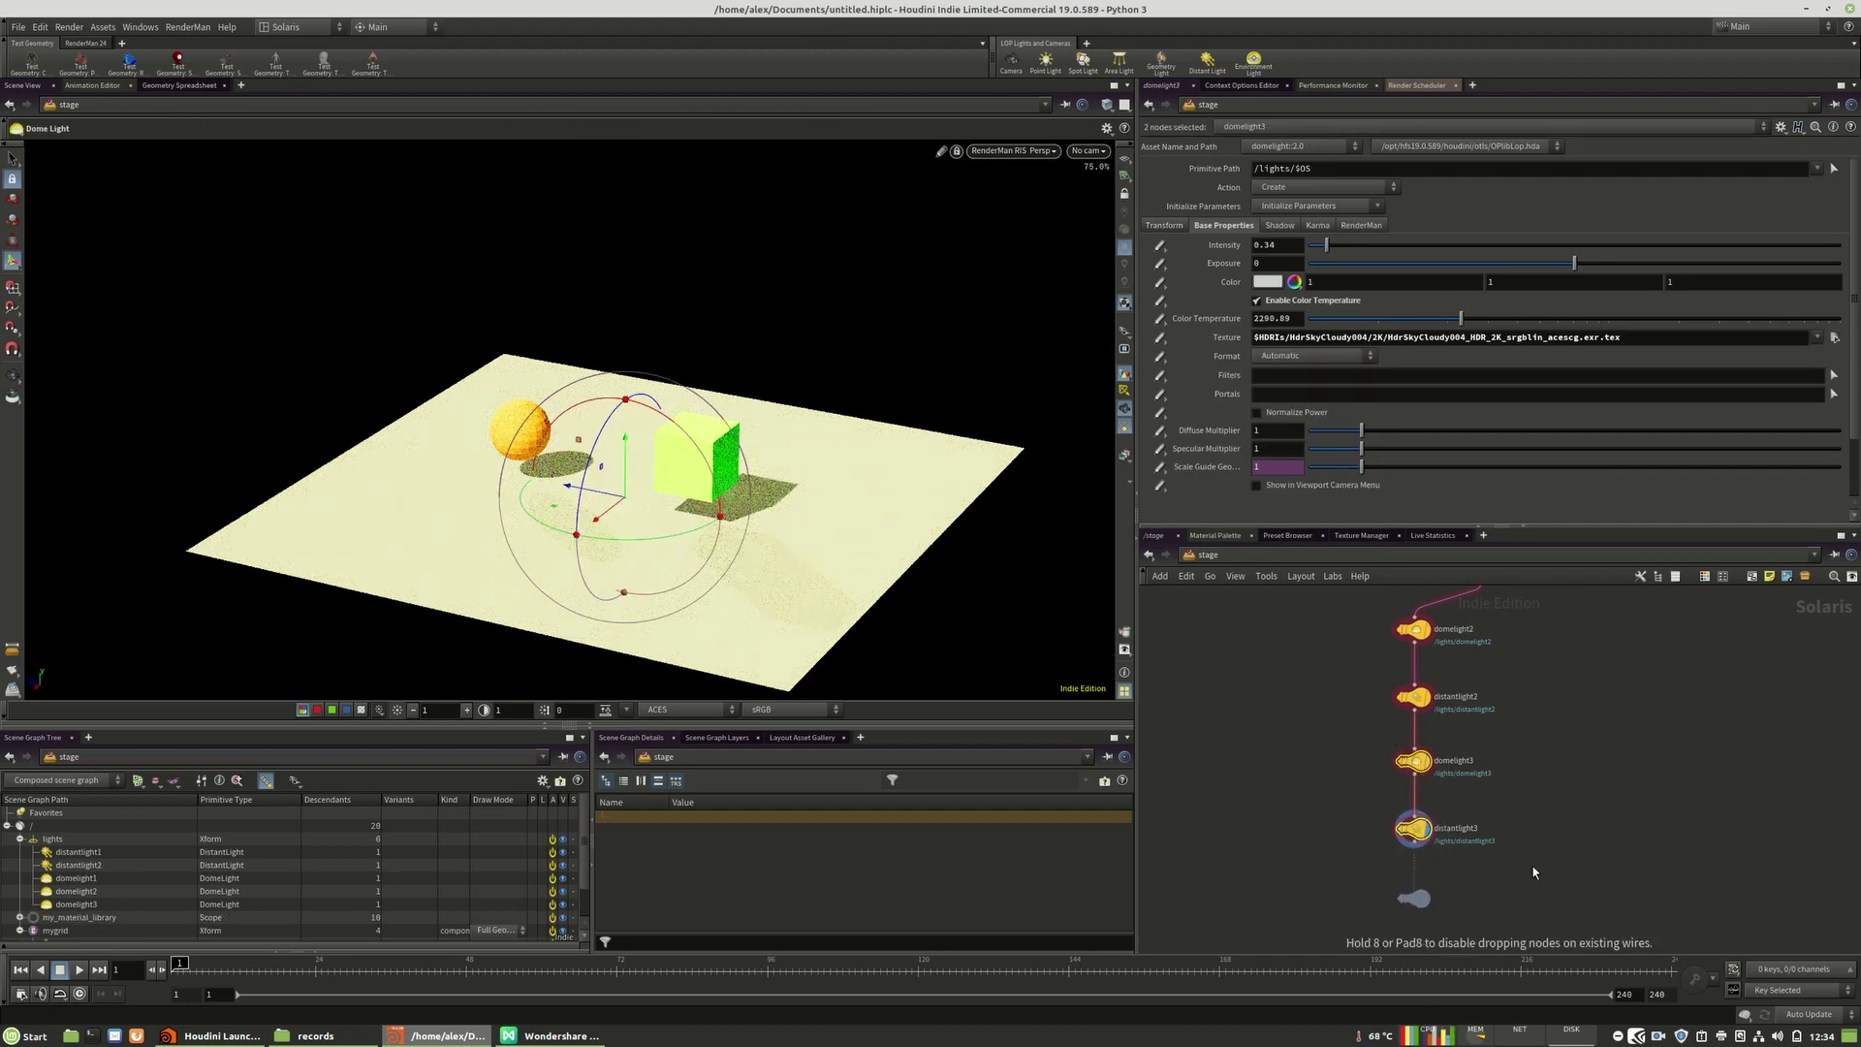
Step: Add a Light Mixer node at the end of the light chain, connected to the last distant light and displayed
scroll(1505, 855, down, 4)
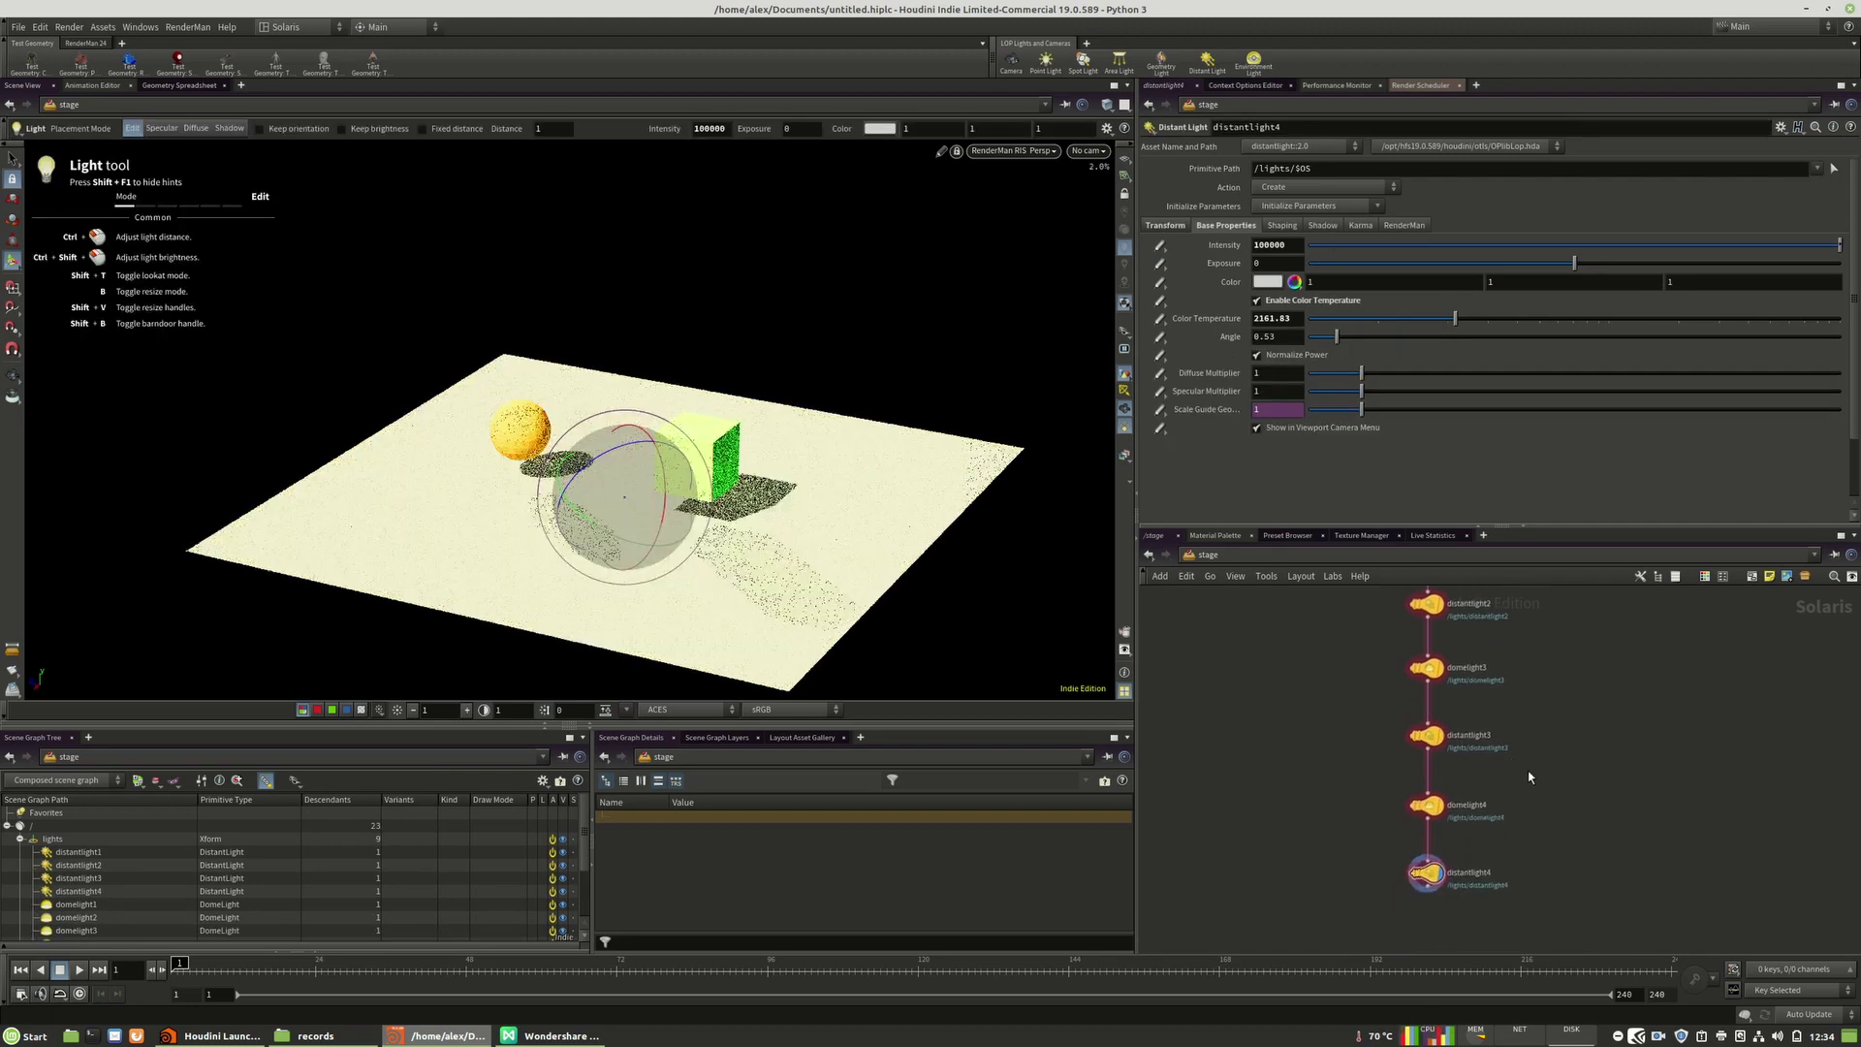
key(Tab)
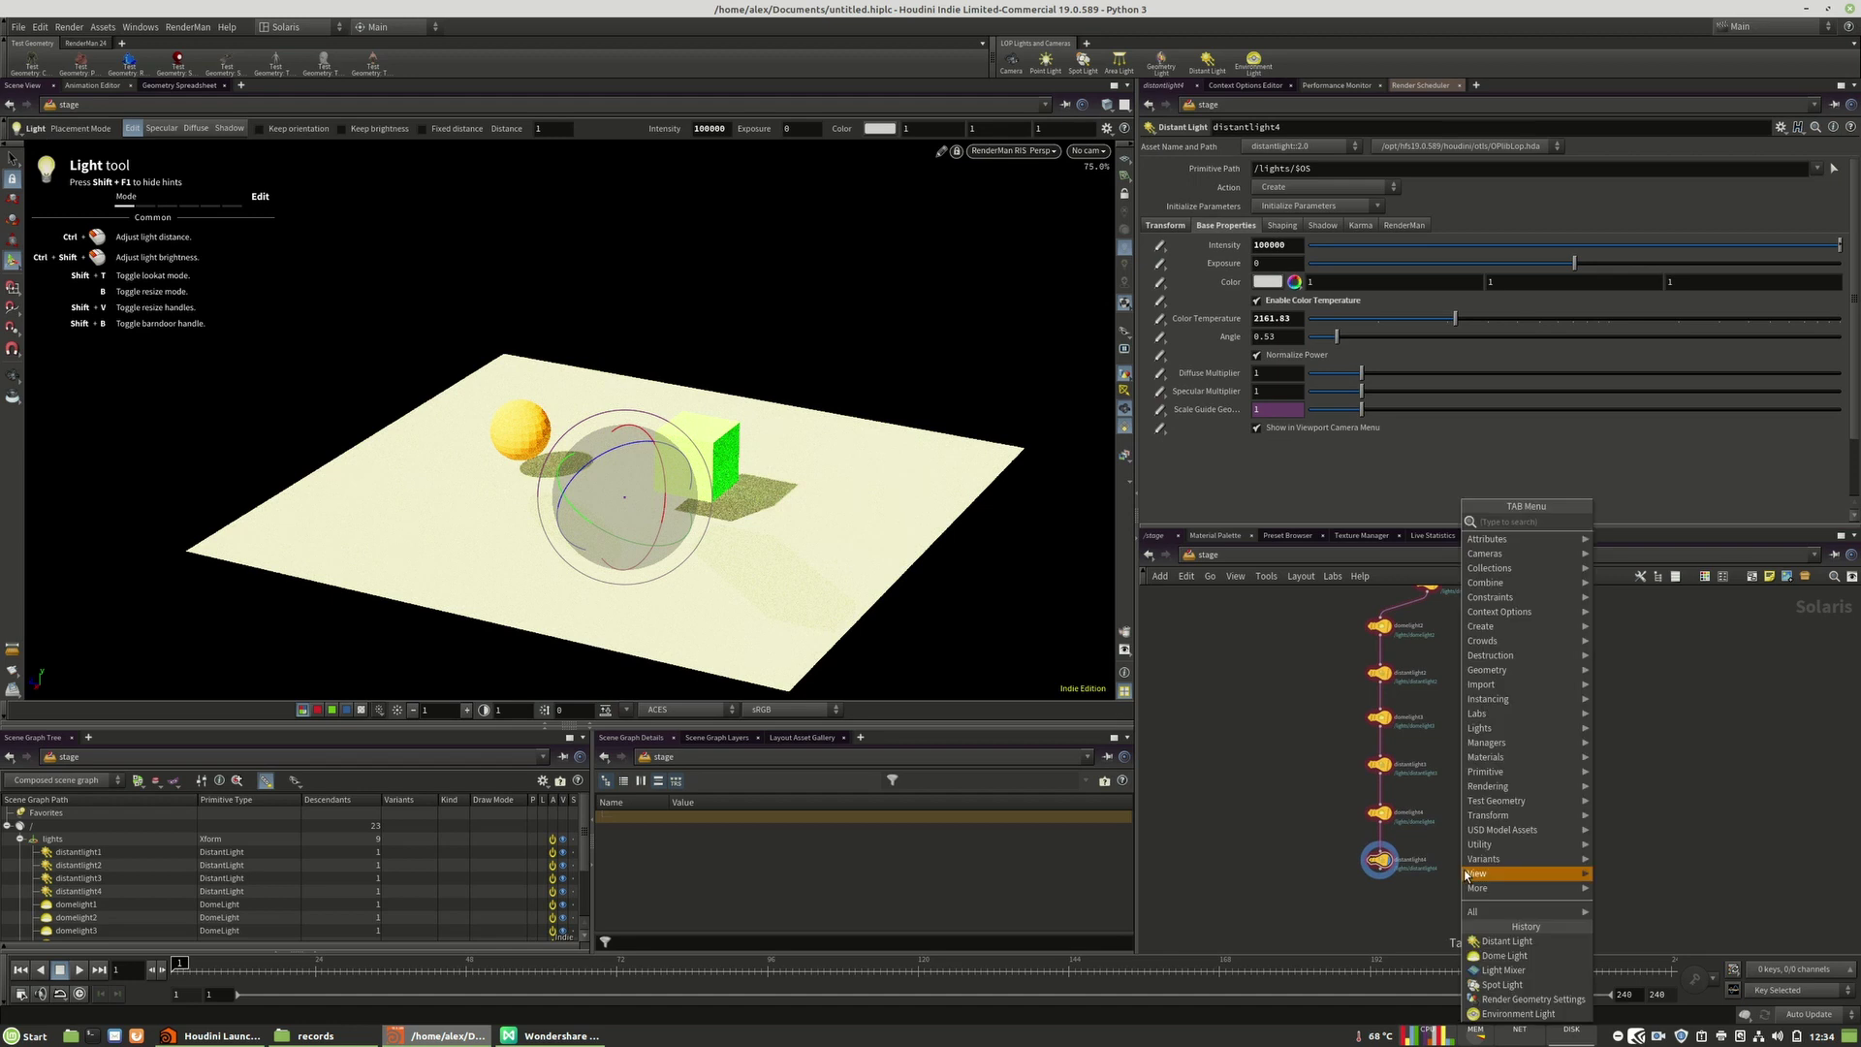
mouse_move(1480, 727)
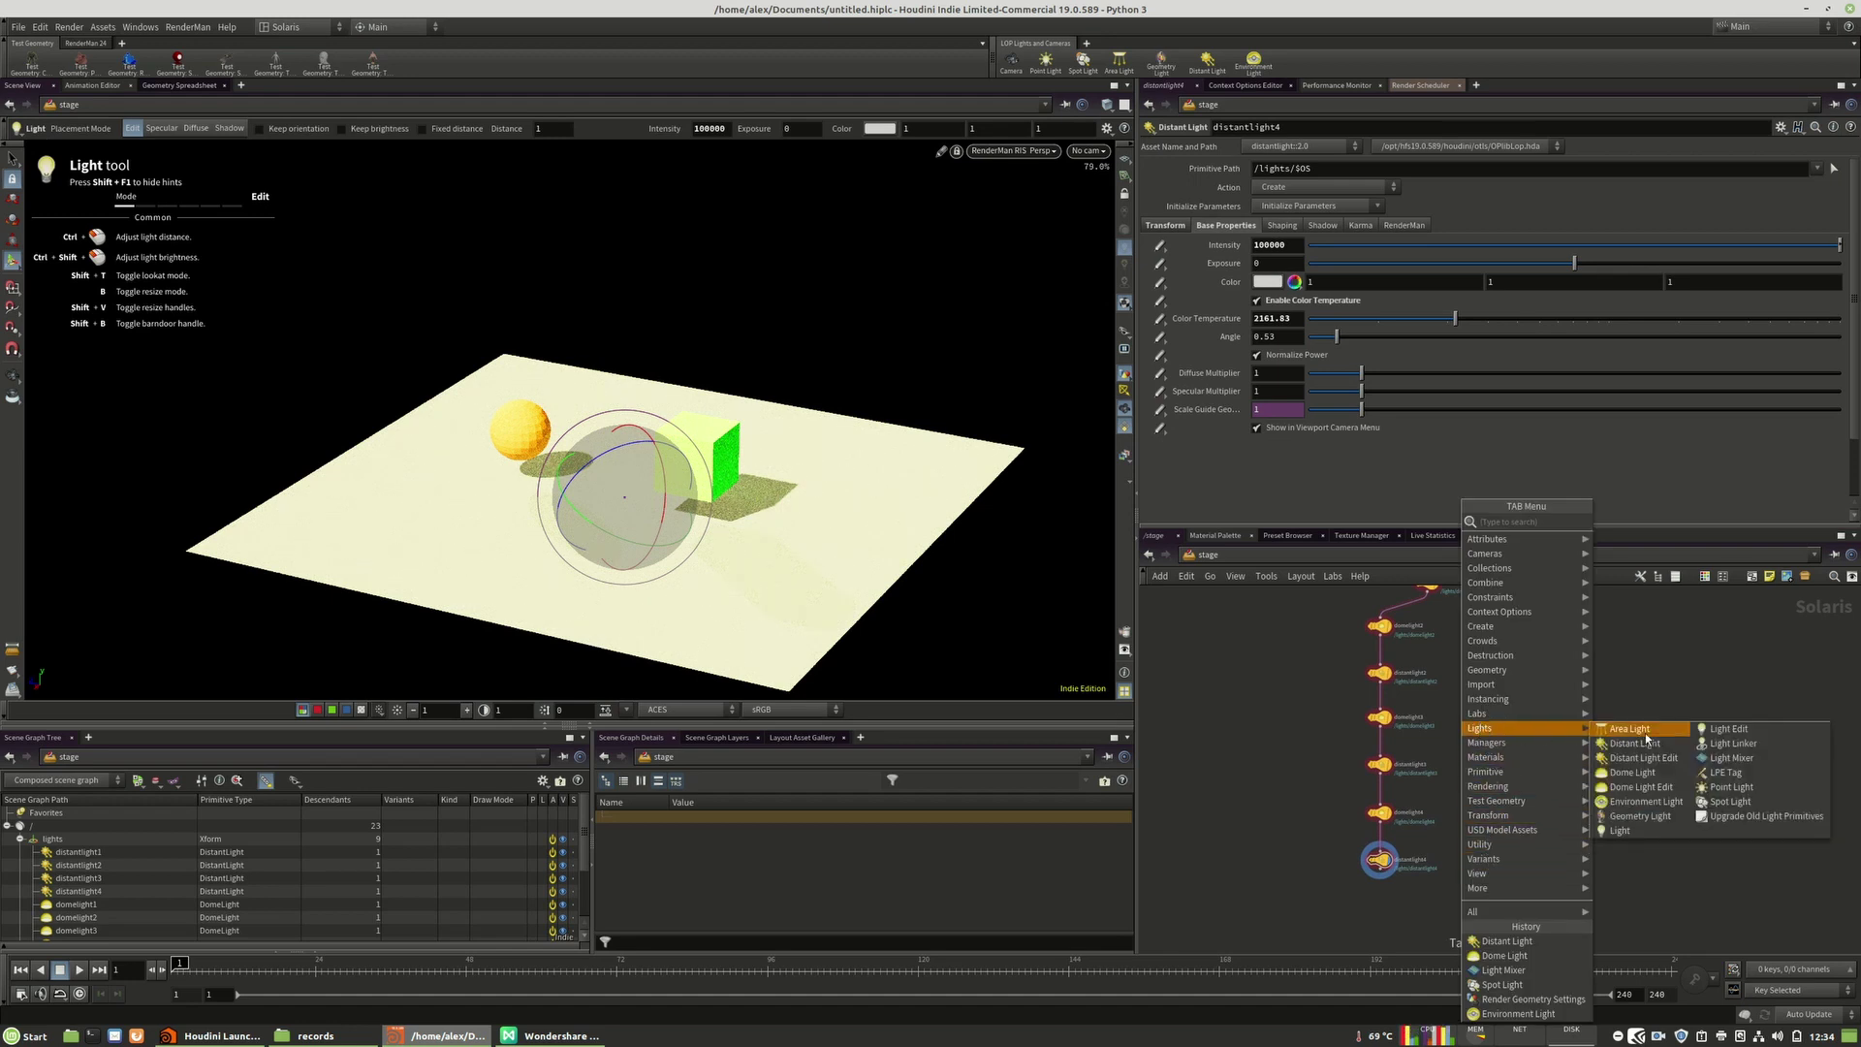
click(1720, 759)
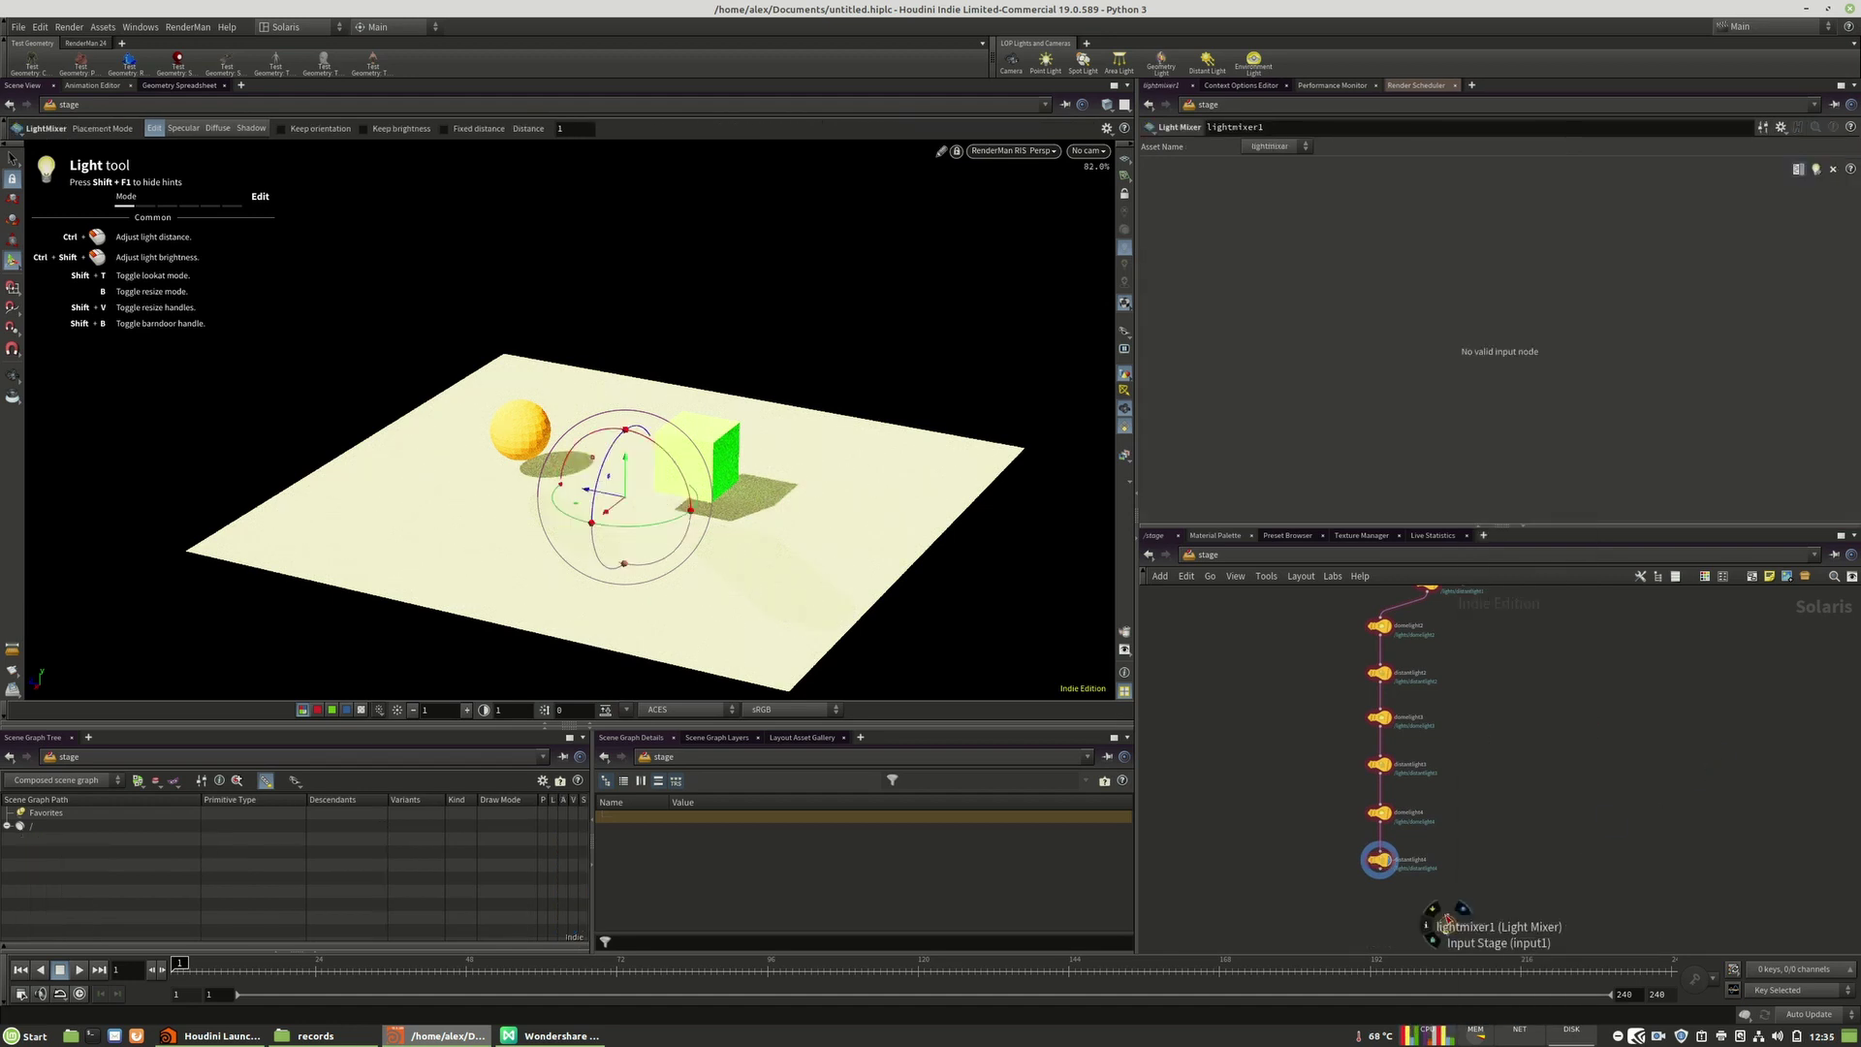
click(1448, 927)
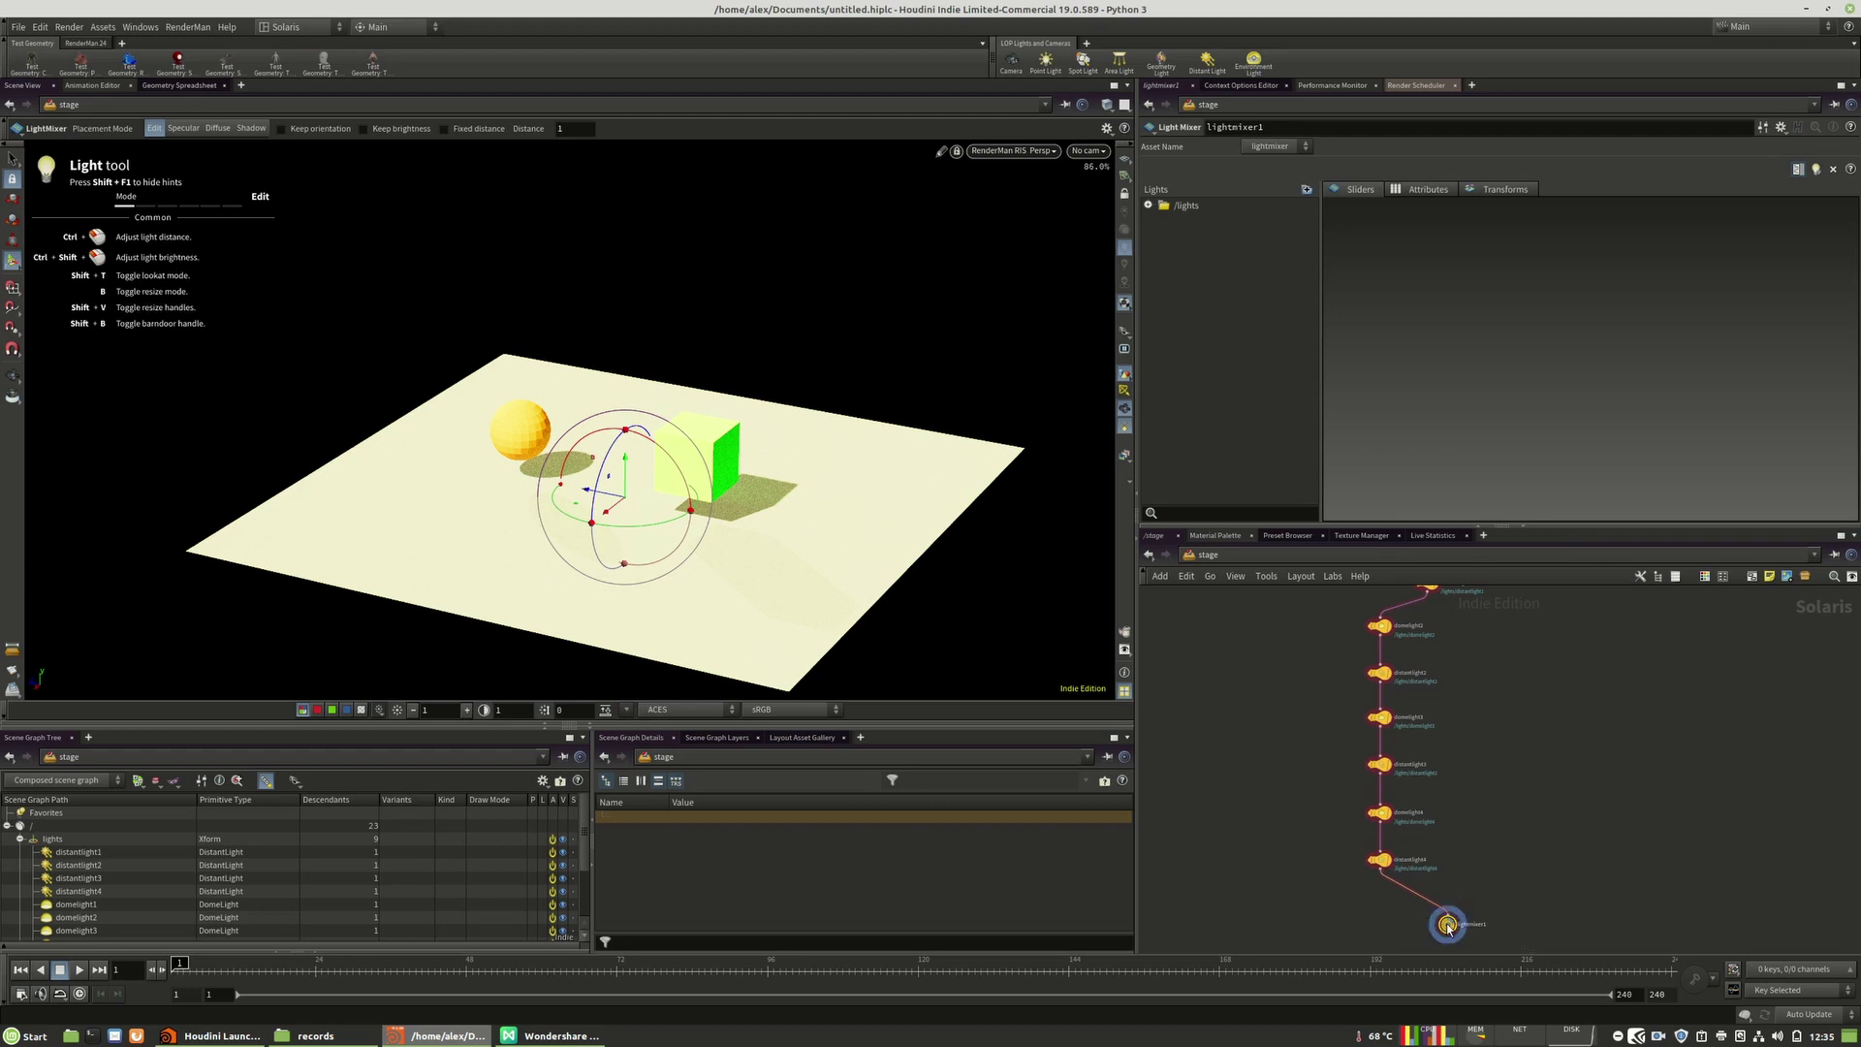
Step: Add all four distant lights and the first two dome lights to the Light Mixer as slider strips
click(1149, 206)
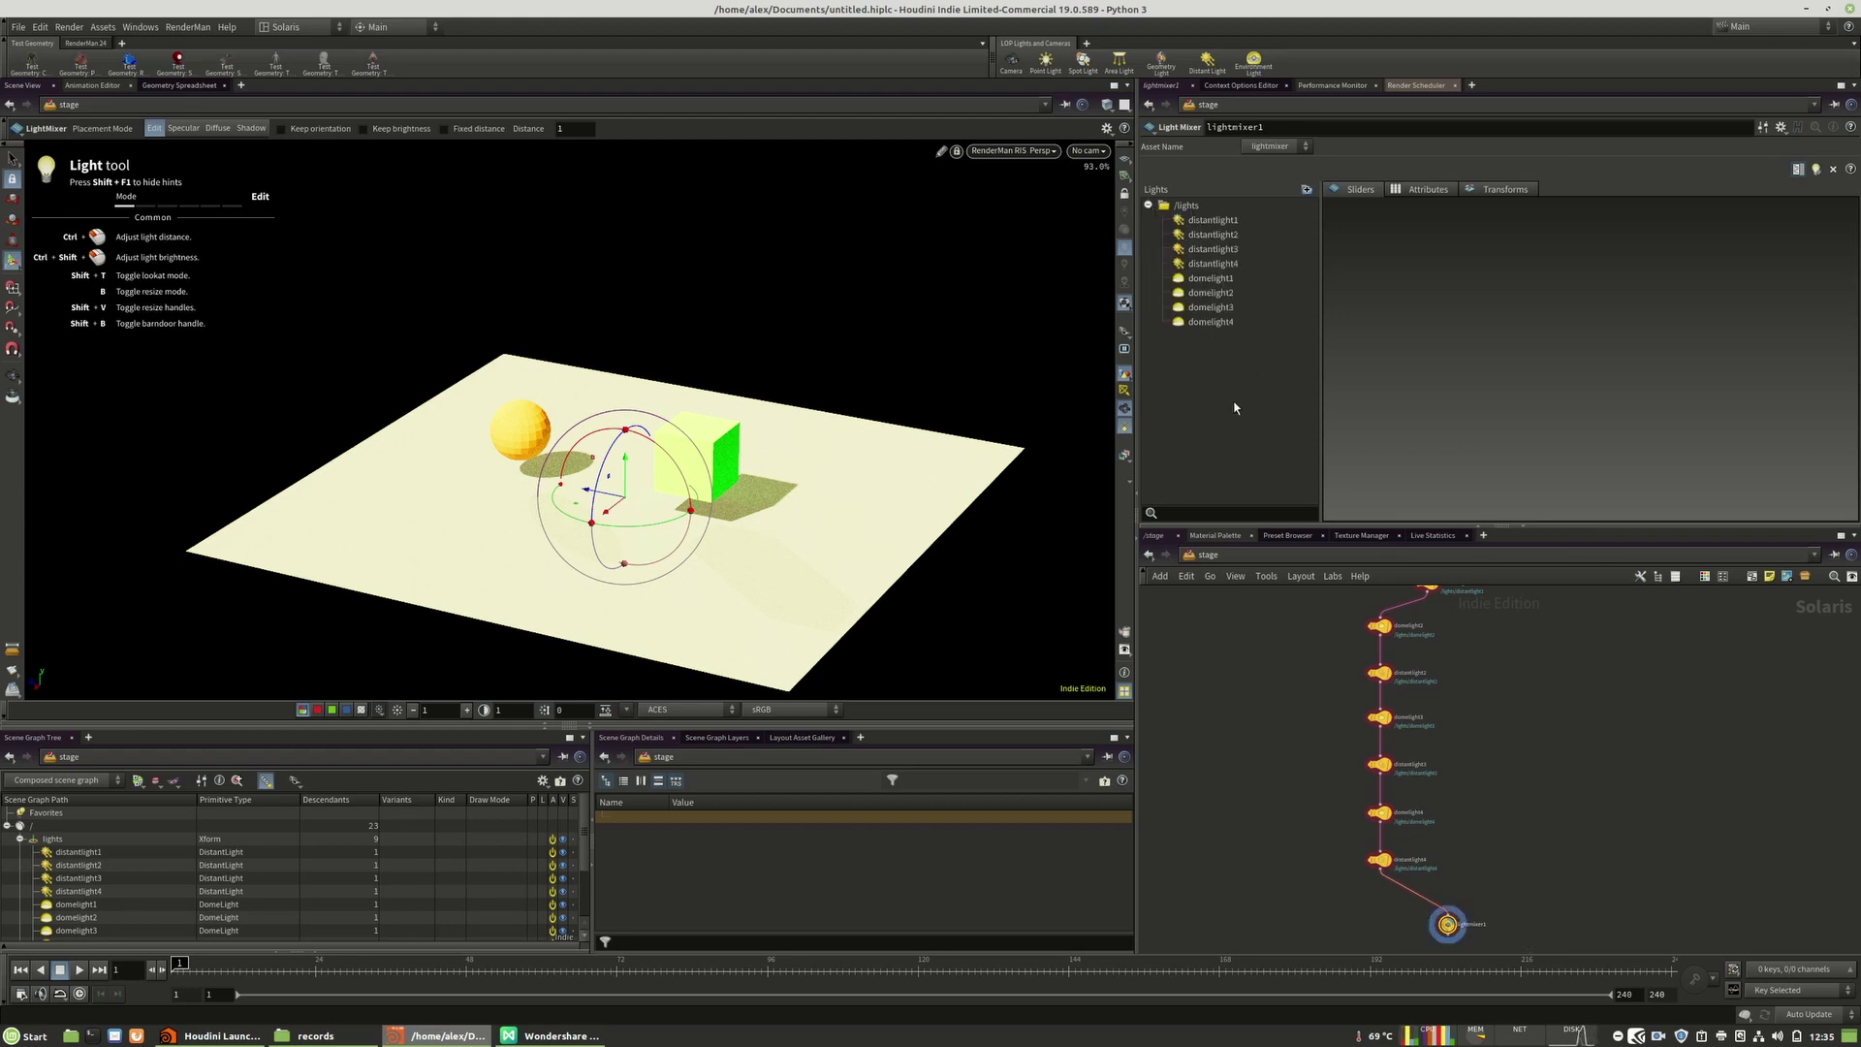
middle_drag(1517, 671, 1495, 769)
middle_drag(1458, 707, 1455, 600)
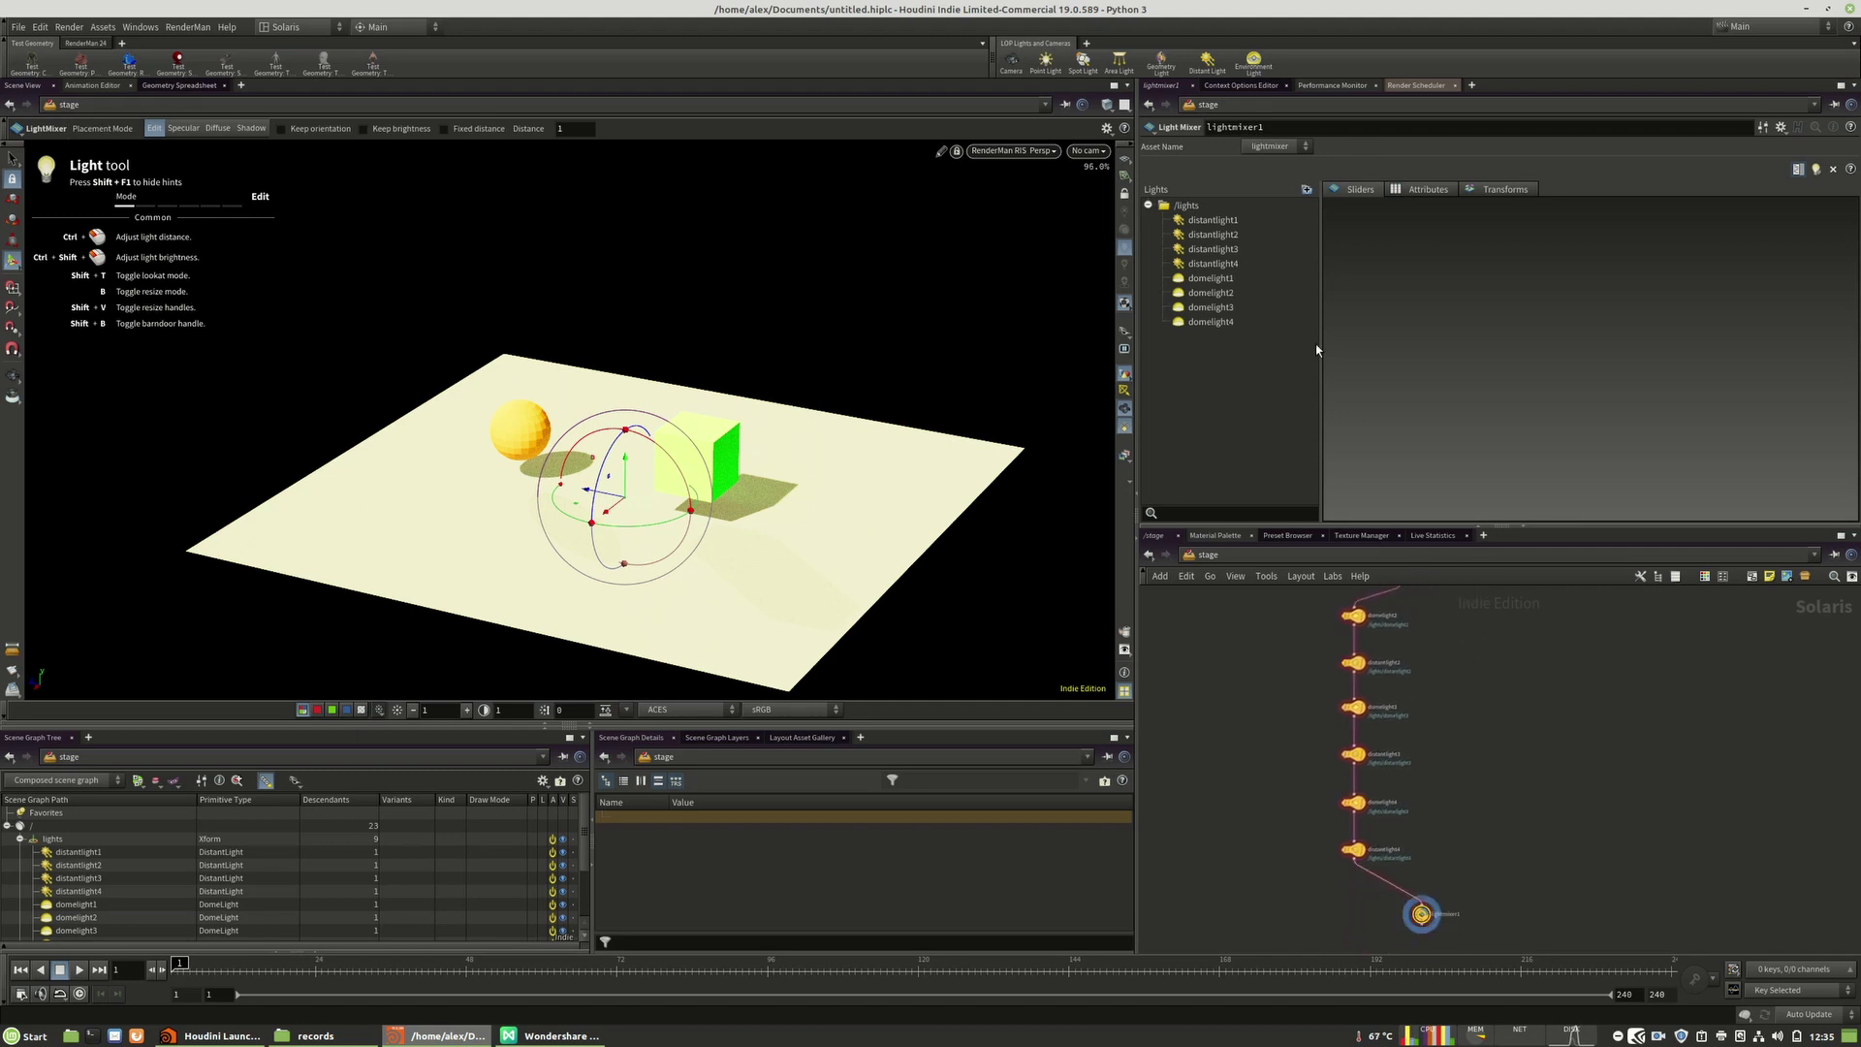
drag(1225, 224, 1354, 227)
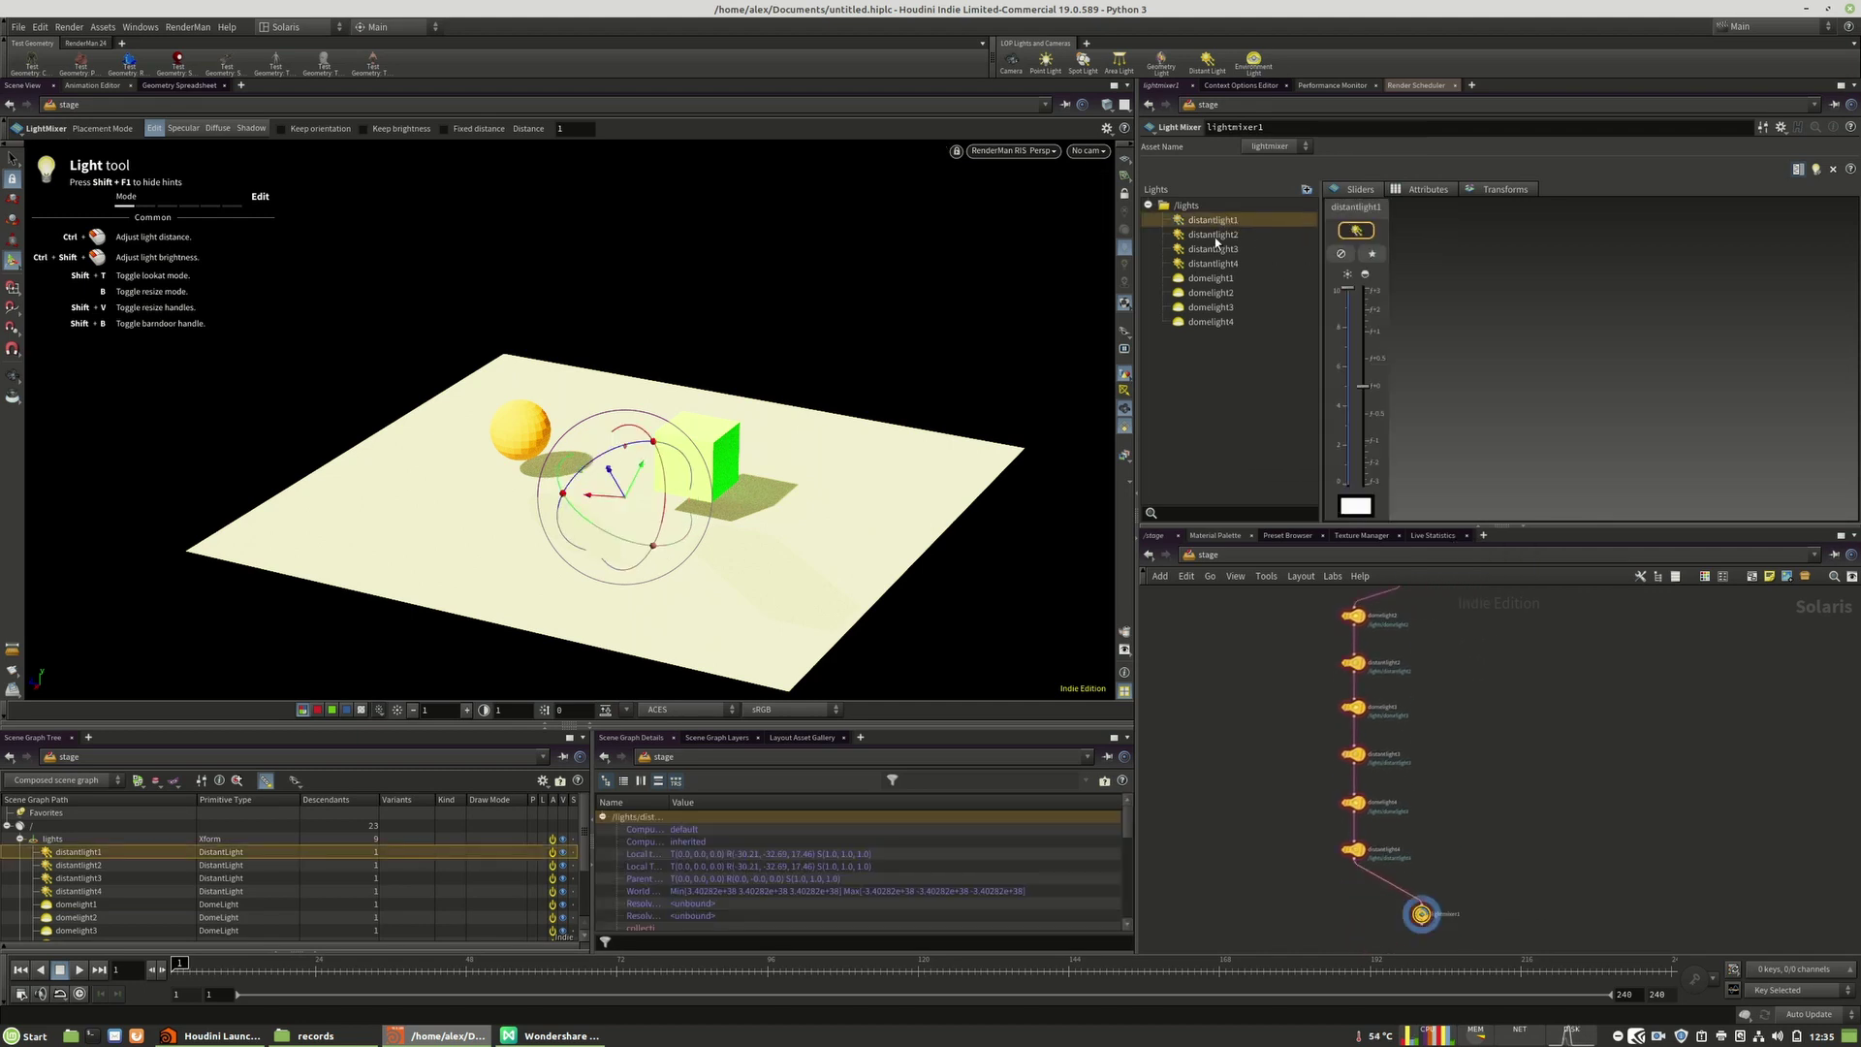
drag(1216, 235, 1486, 242)
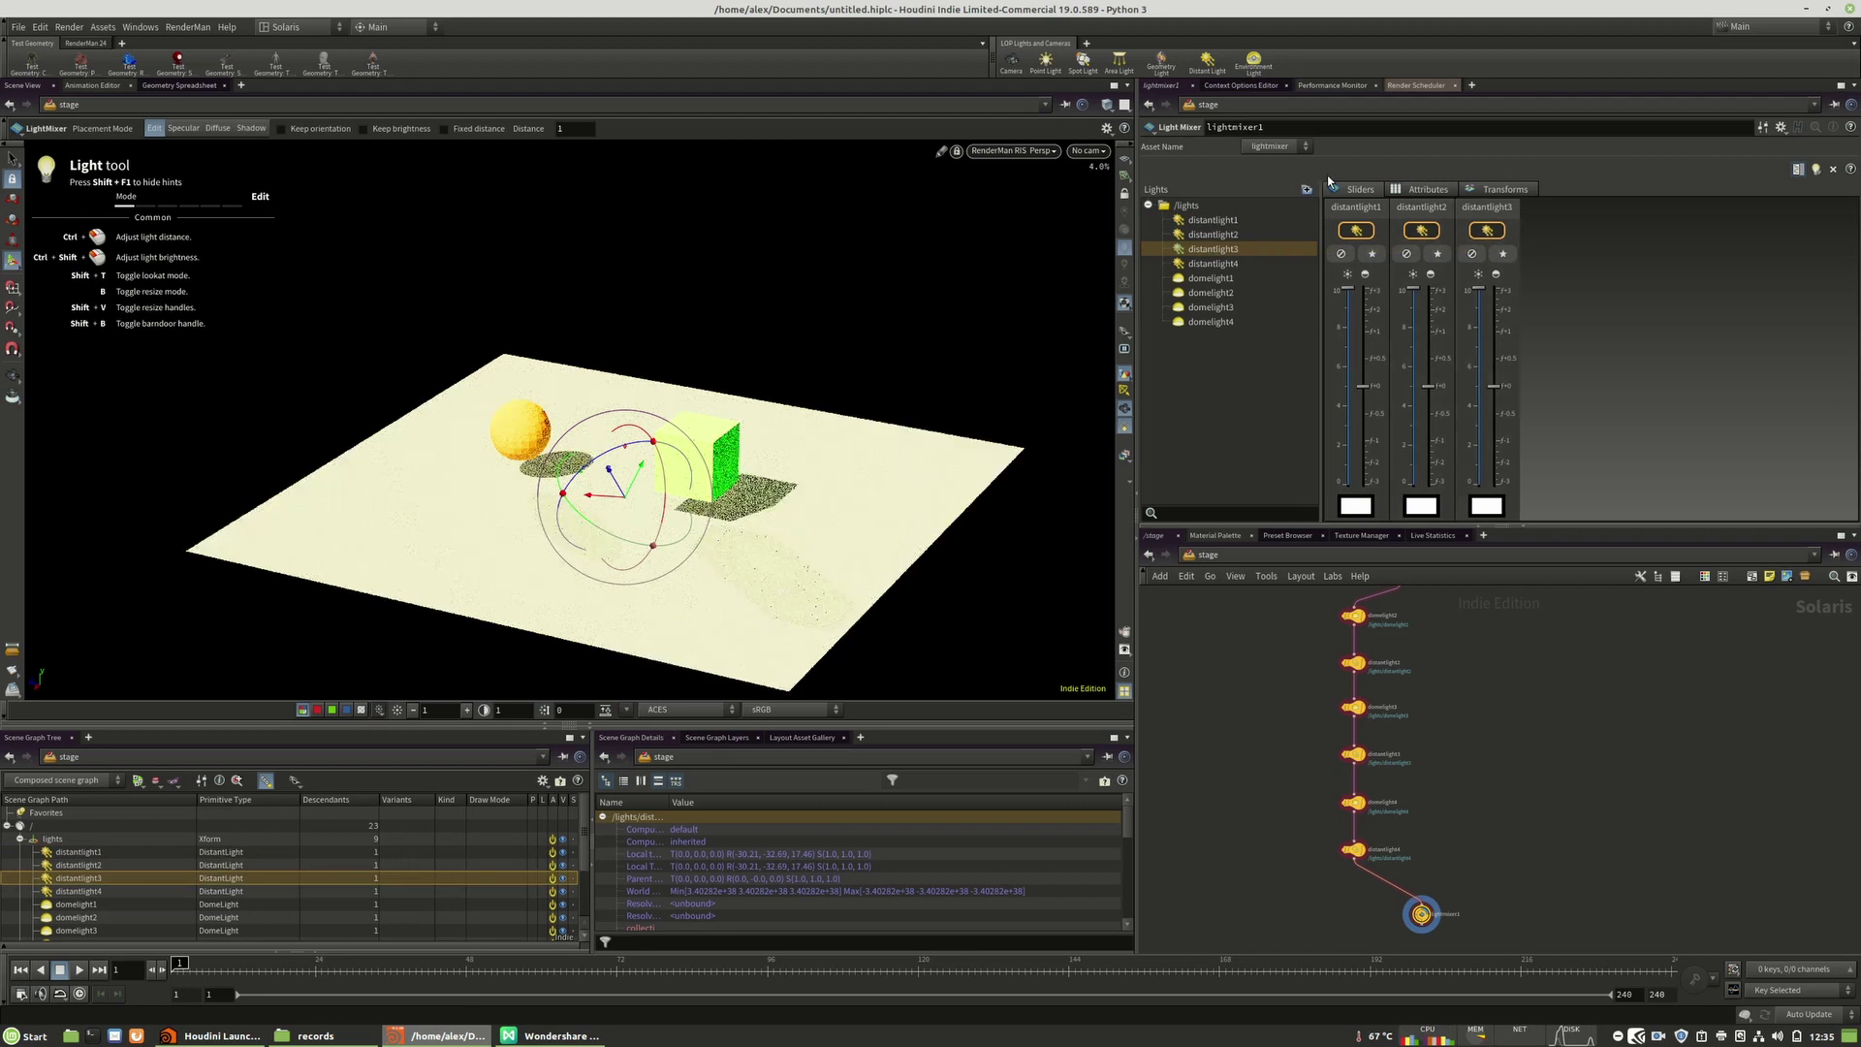
drag(1202, 270, 1552, 233)
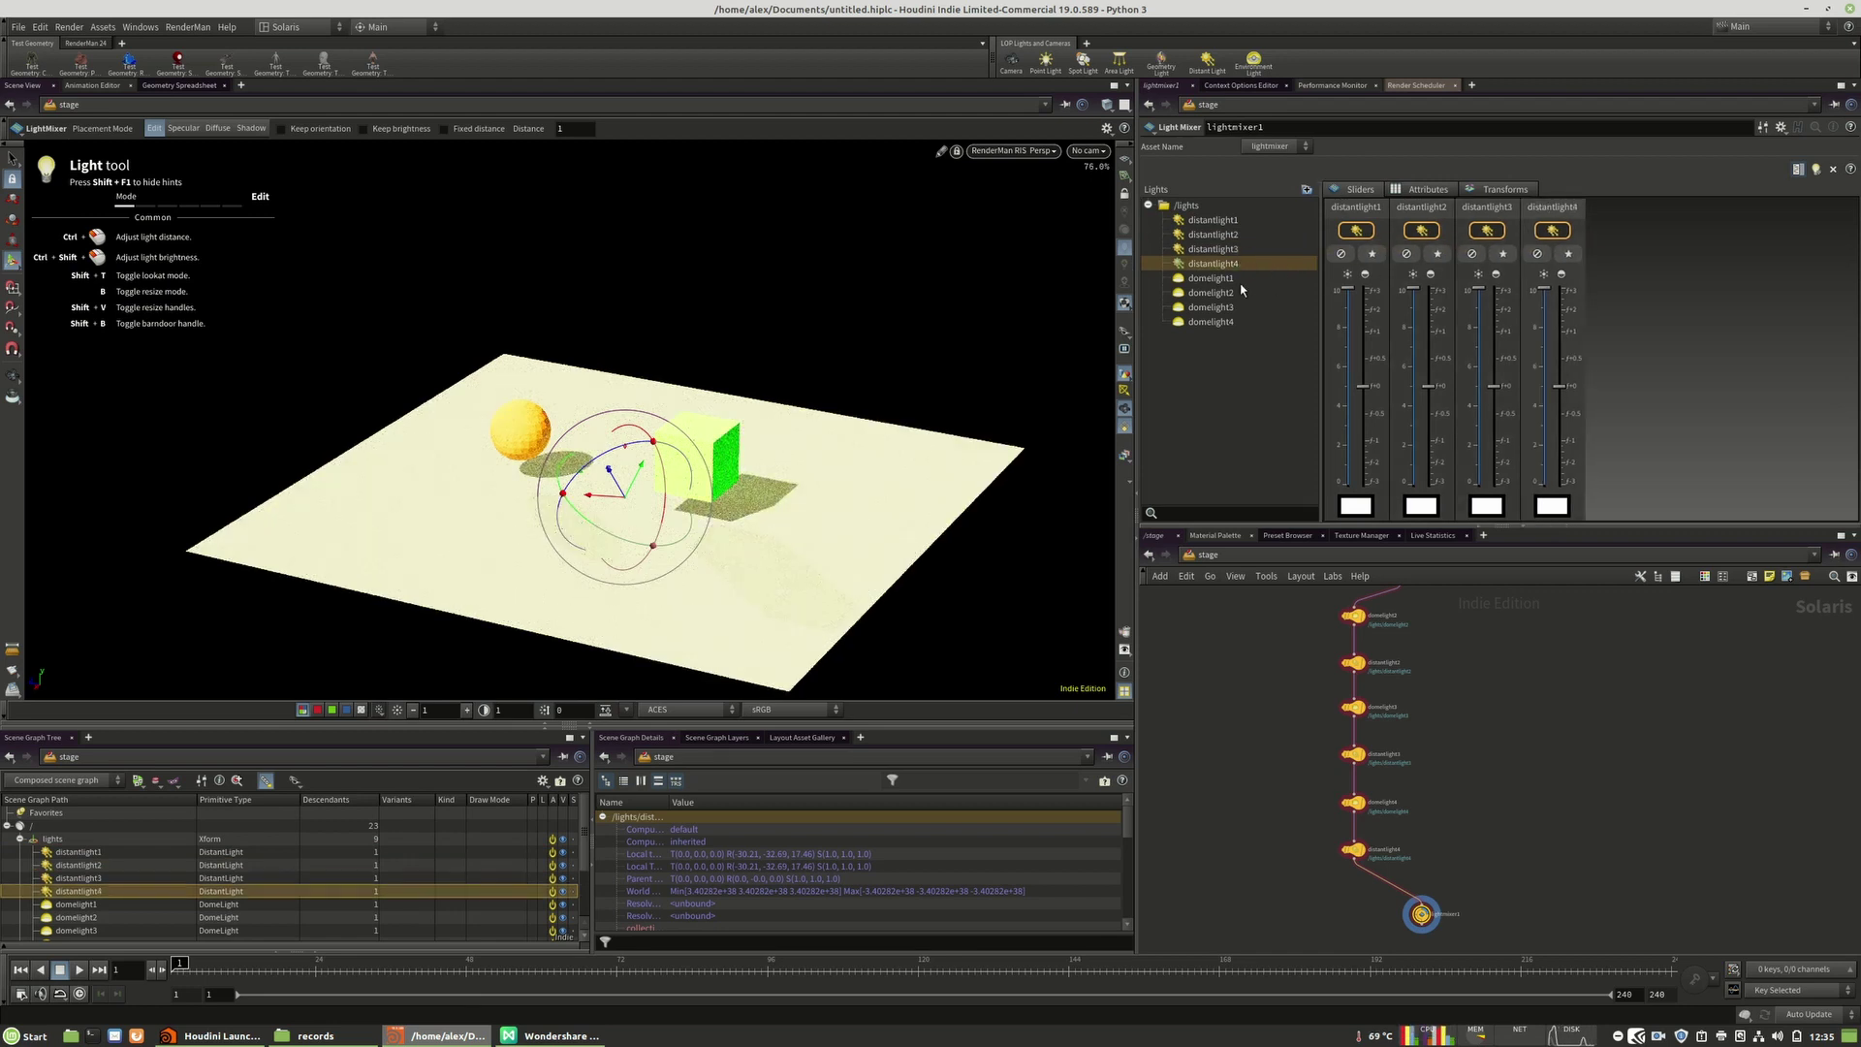
click(1211, 278)
drag(1651, 278, 1651, 278)
drag(1211, 293, 1683, 238)
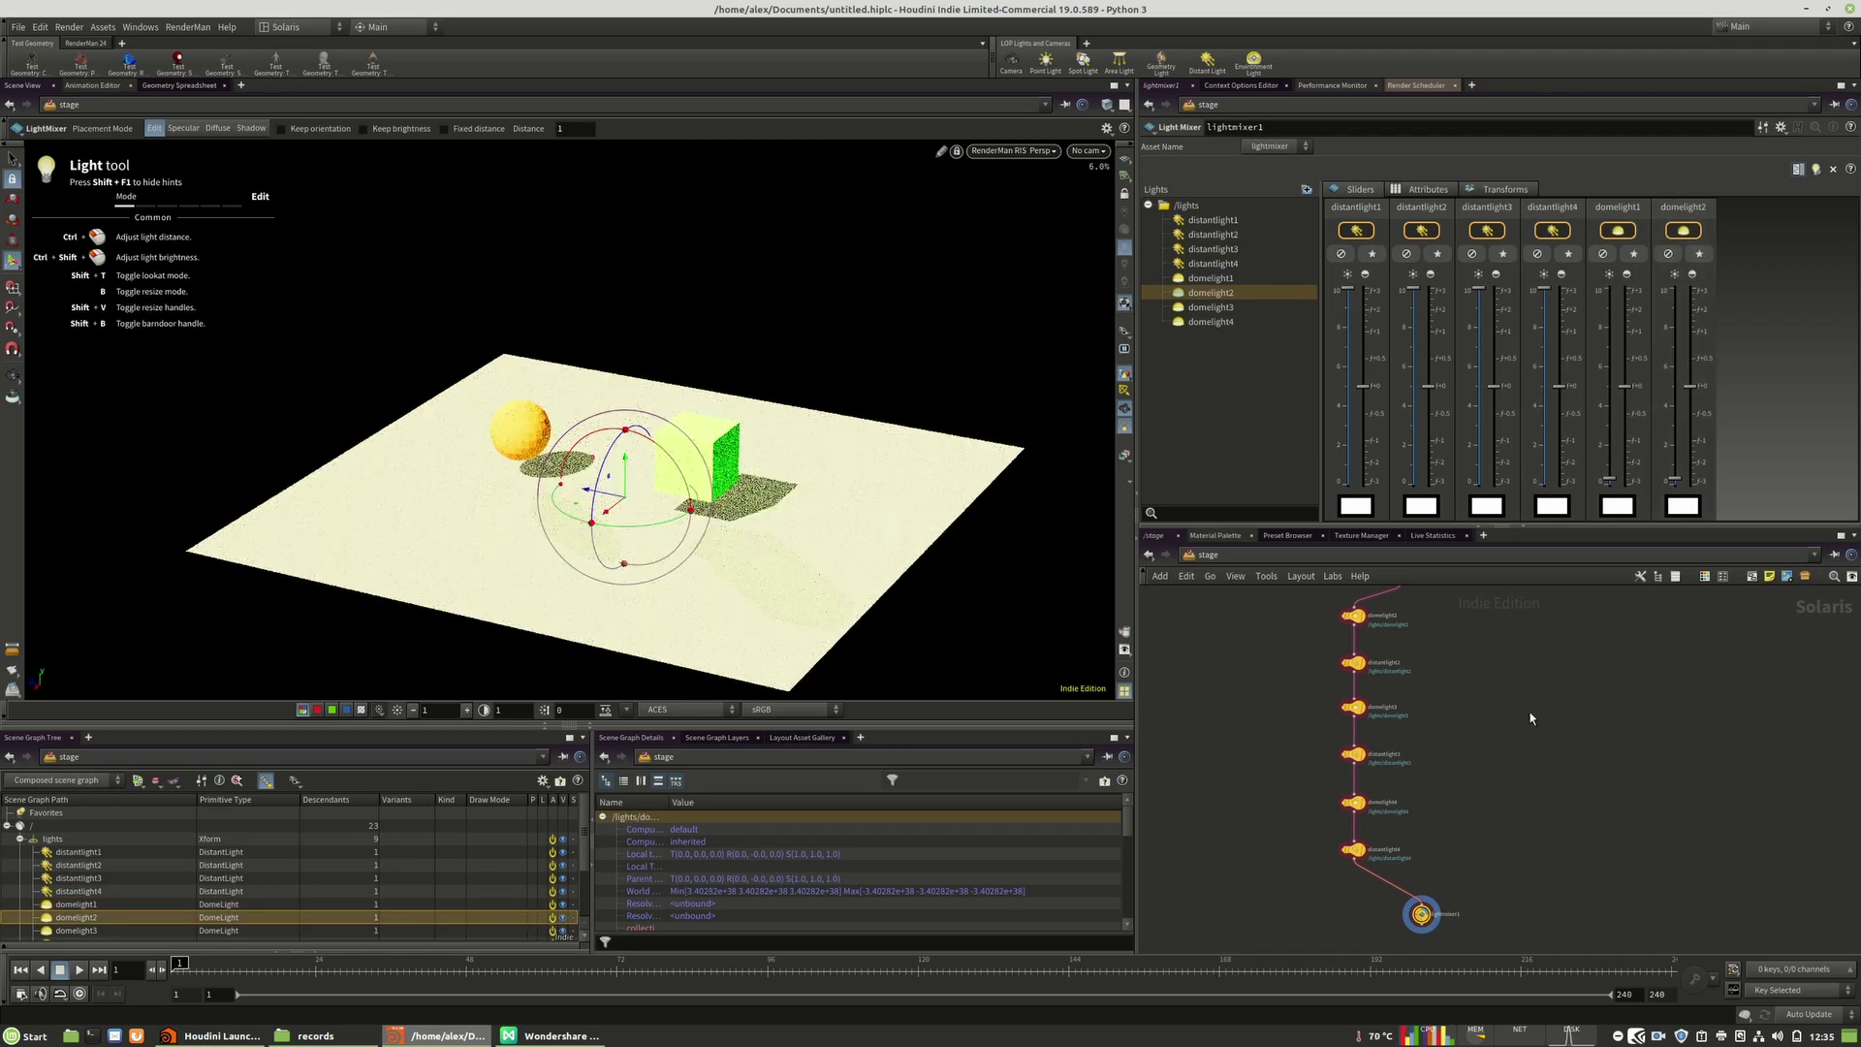
Step: Delete the duplicated dome and distant lights and place the Light Mixer node just below the remaining distant light
drag(1333, 771, 1377, 871)
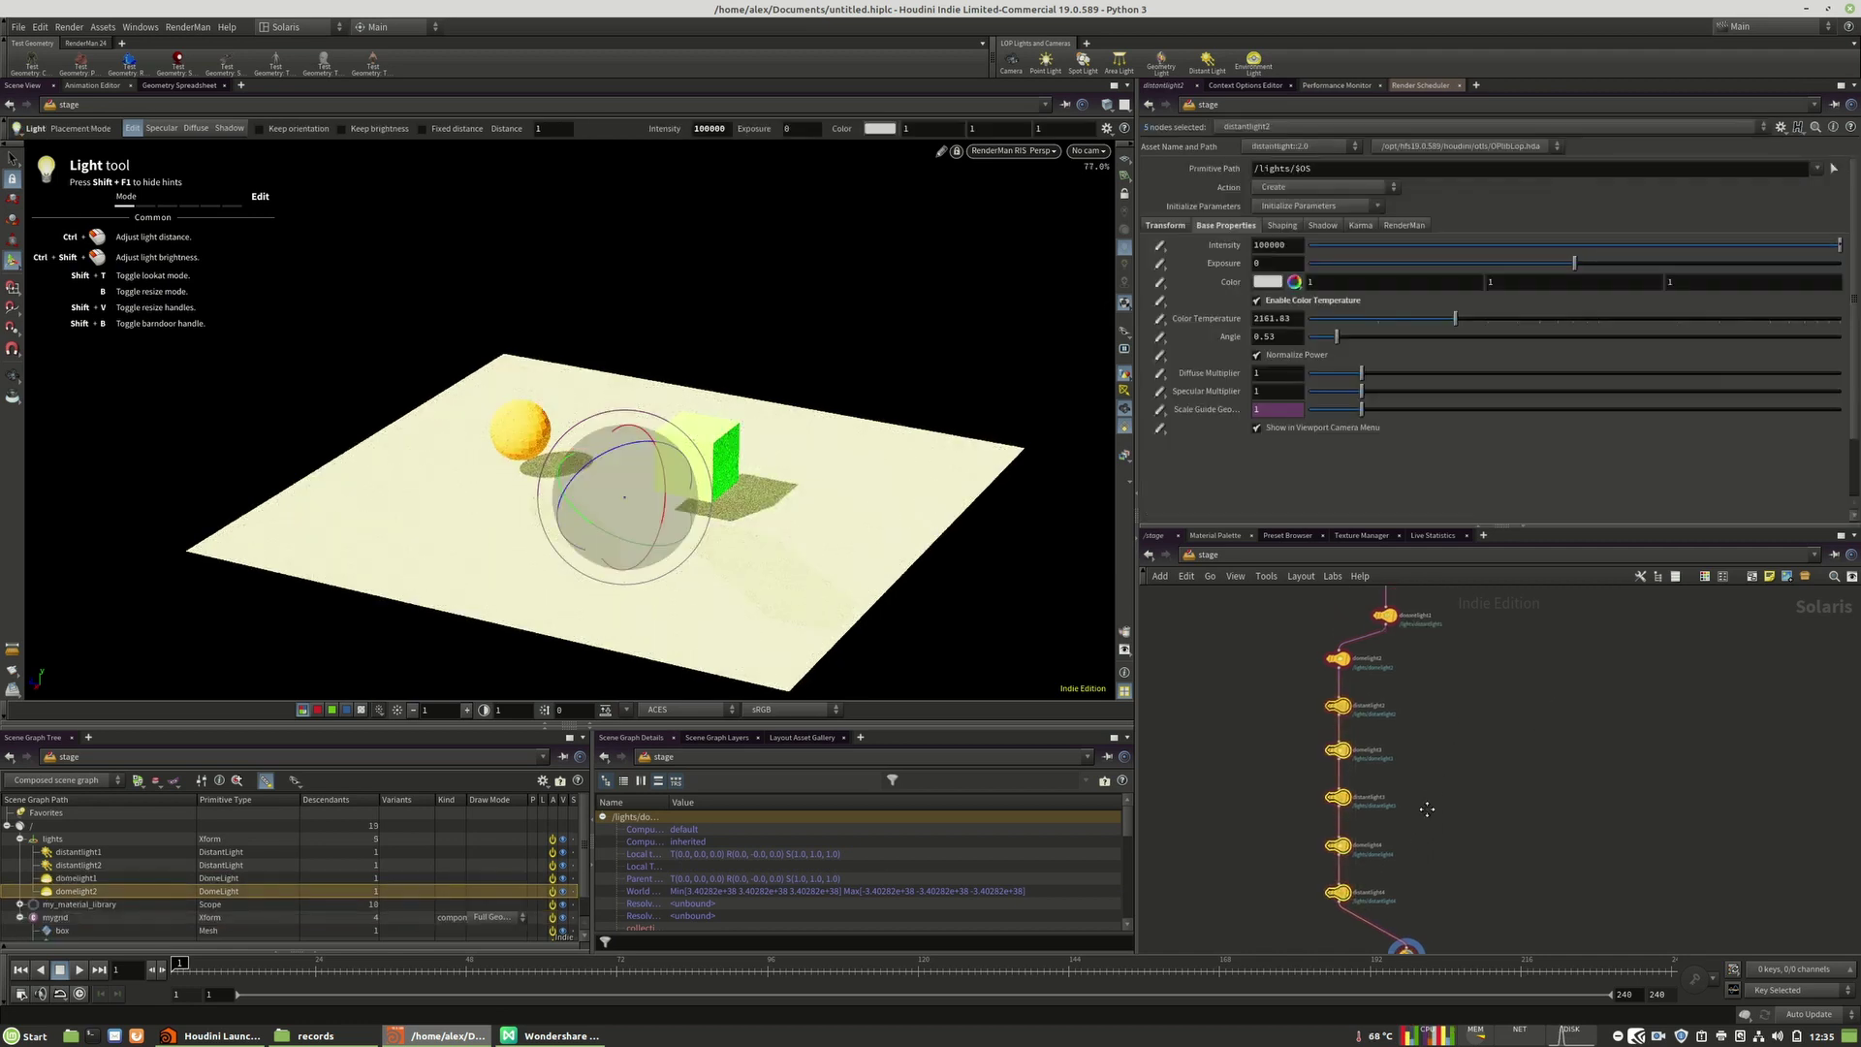
key(Delete)
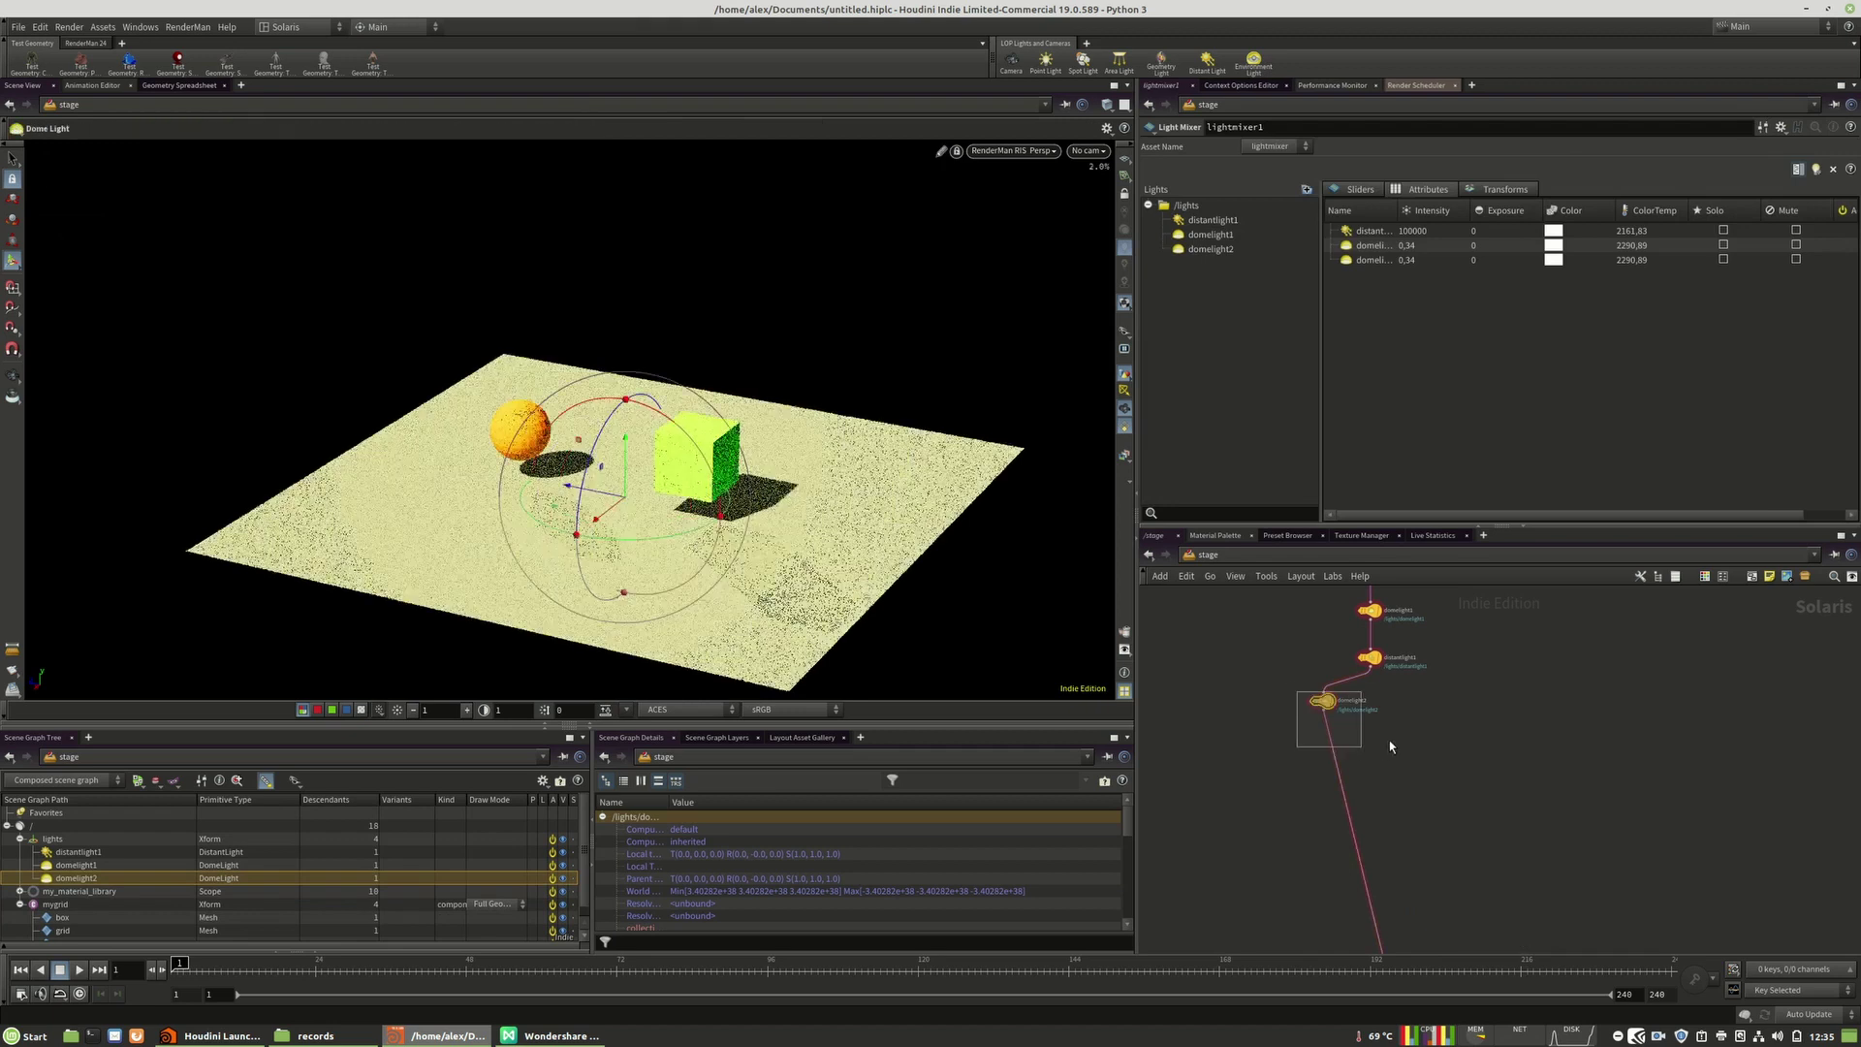
middle_drag(1411, 616, 1404, 598)
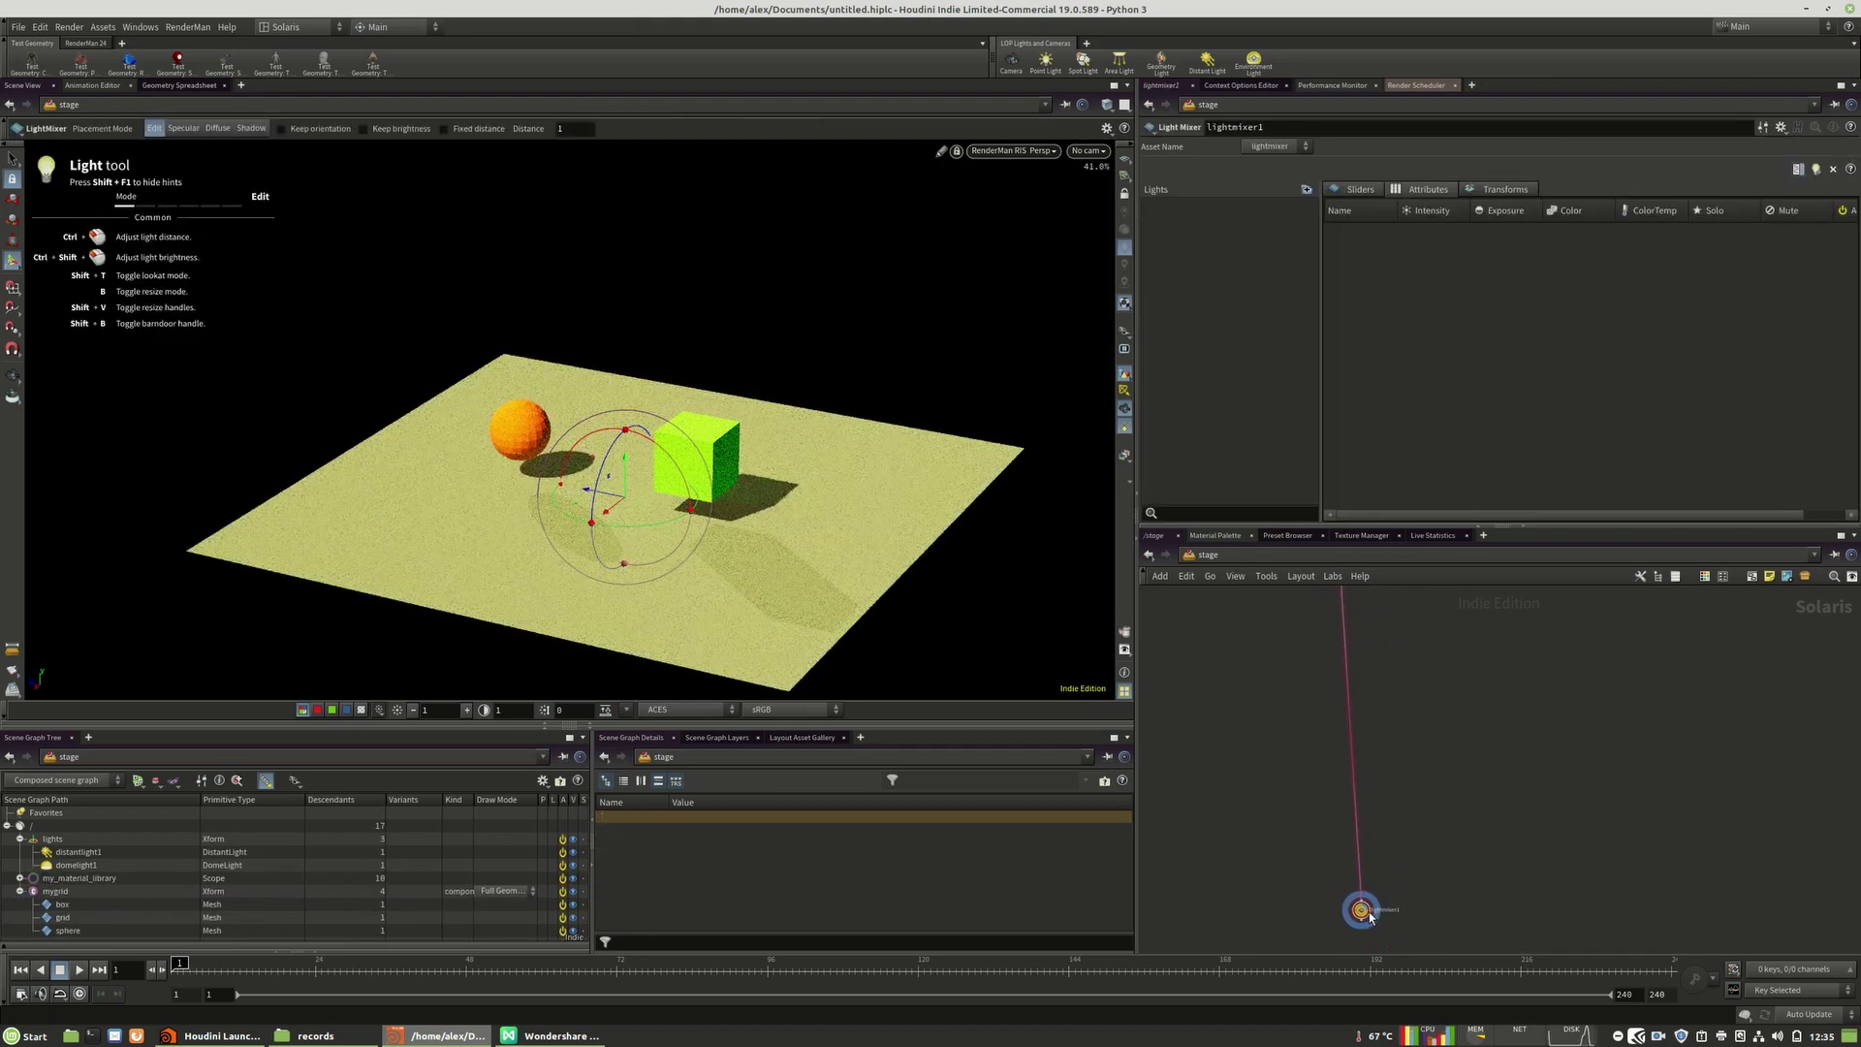
drag(1369, 915, 1355, 649)
middle_drag(1444, 626, 1463, 777)
scroll(1463, 778, down, 1)
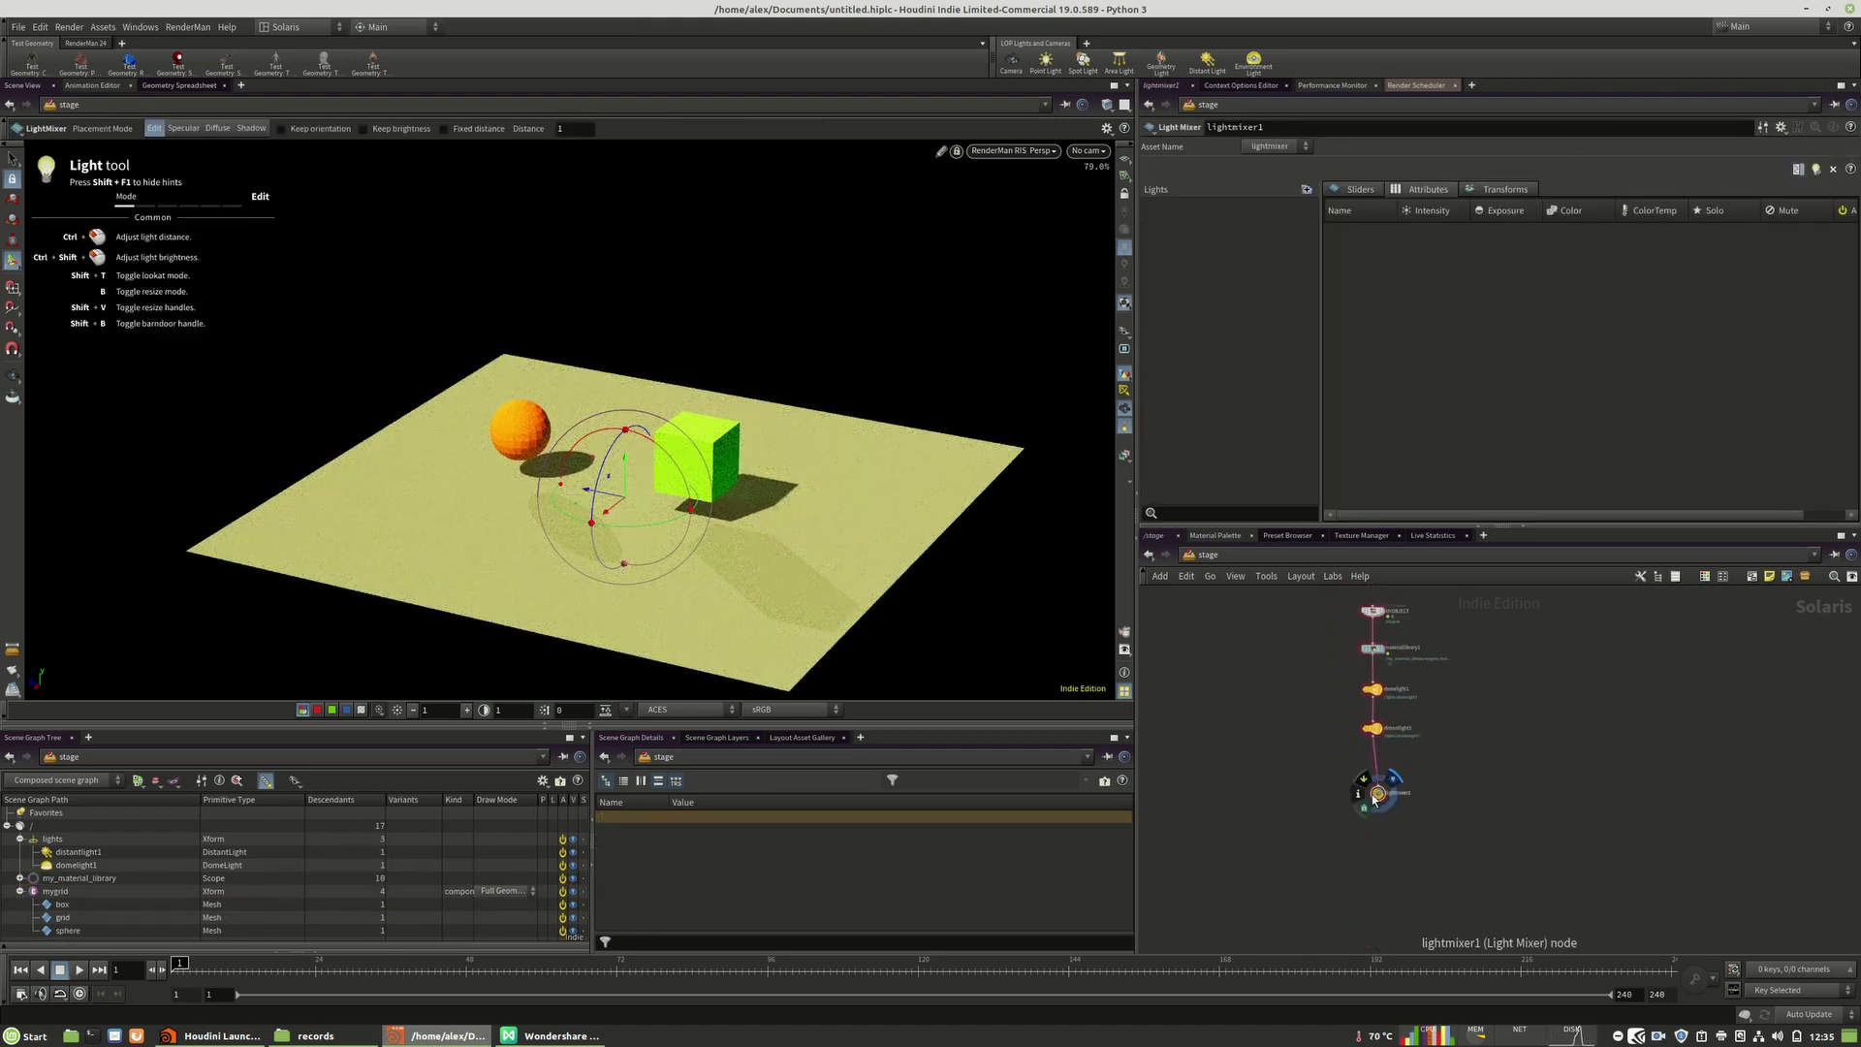
drag(1373, 798, 1375, 779)
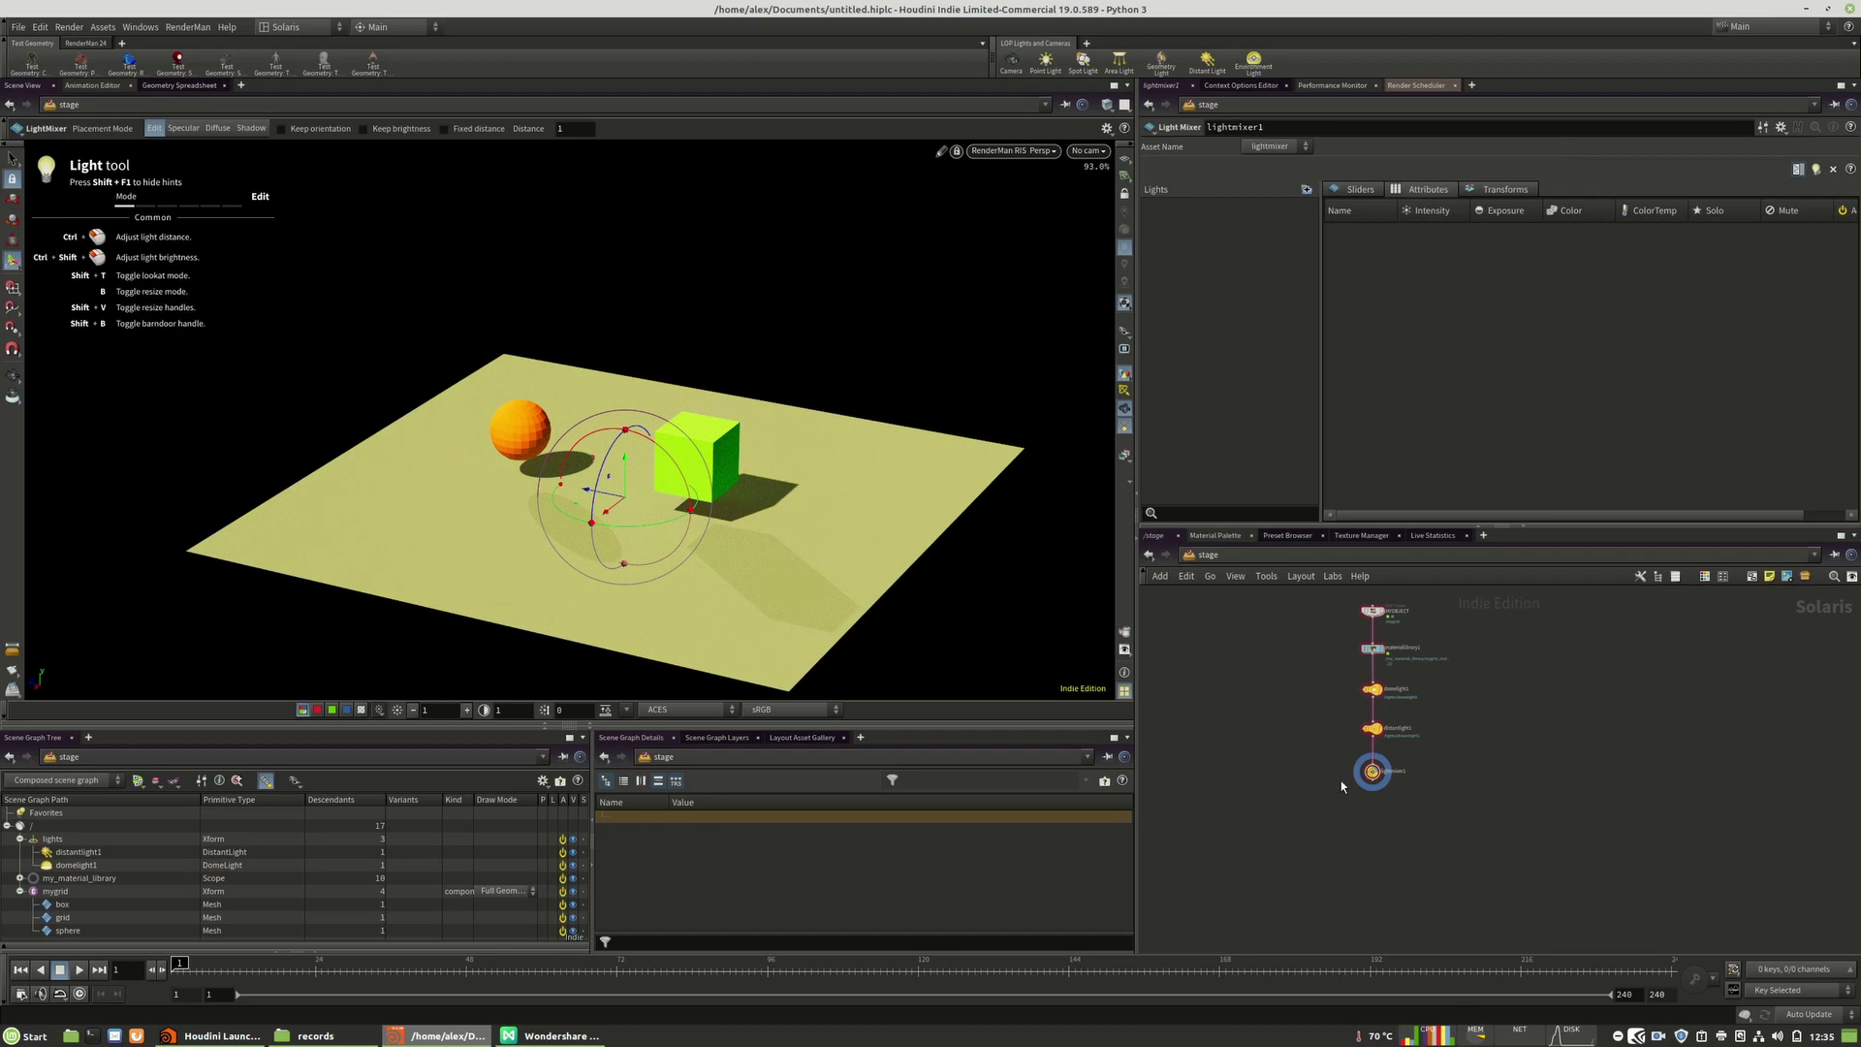
Step: Replace the Light Mixer with a new one placed below the distant light, connected to it and displayed
scroll(1340, 782, up, 3)
key(Delete)
key(Tab)
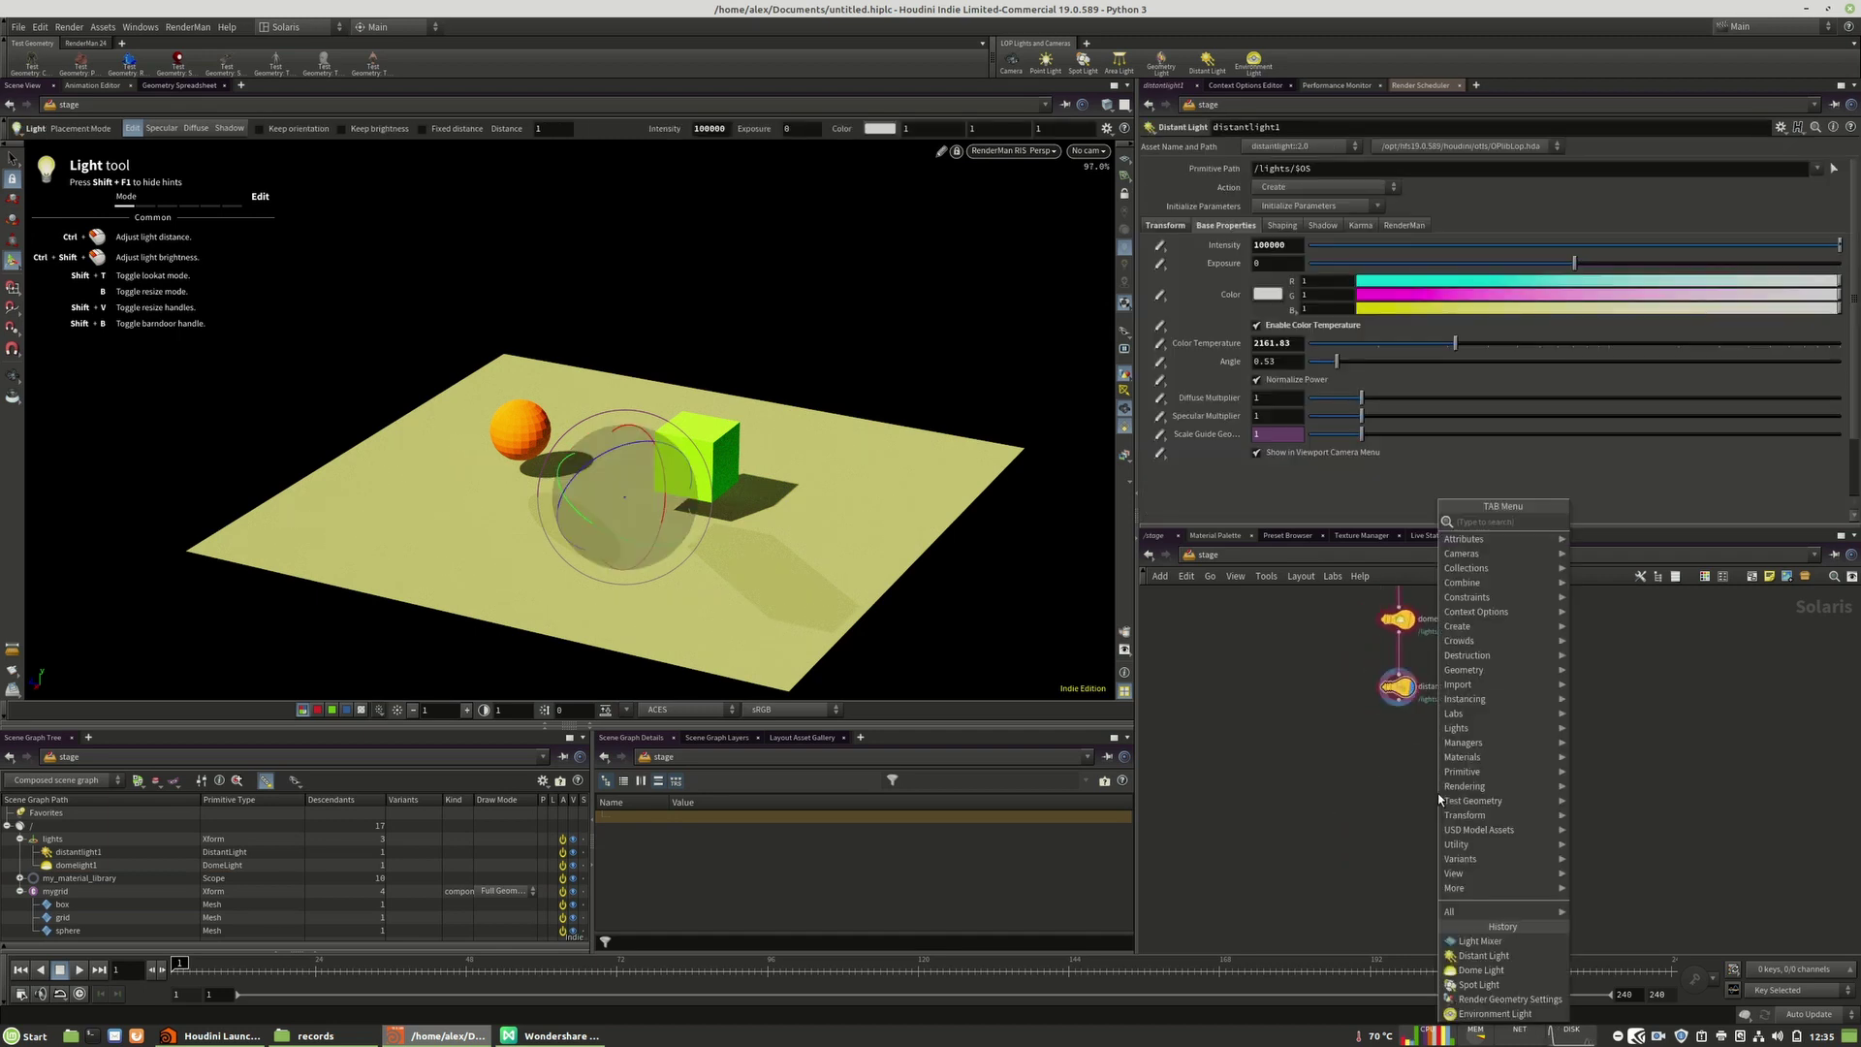
text(ligh)
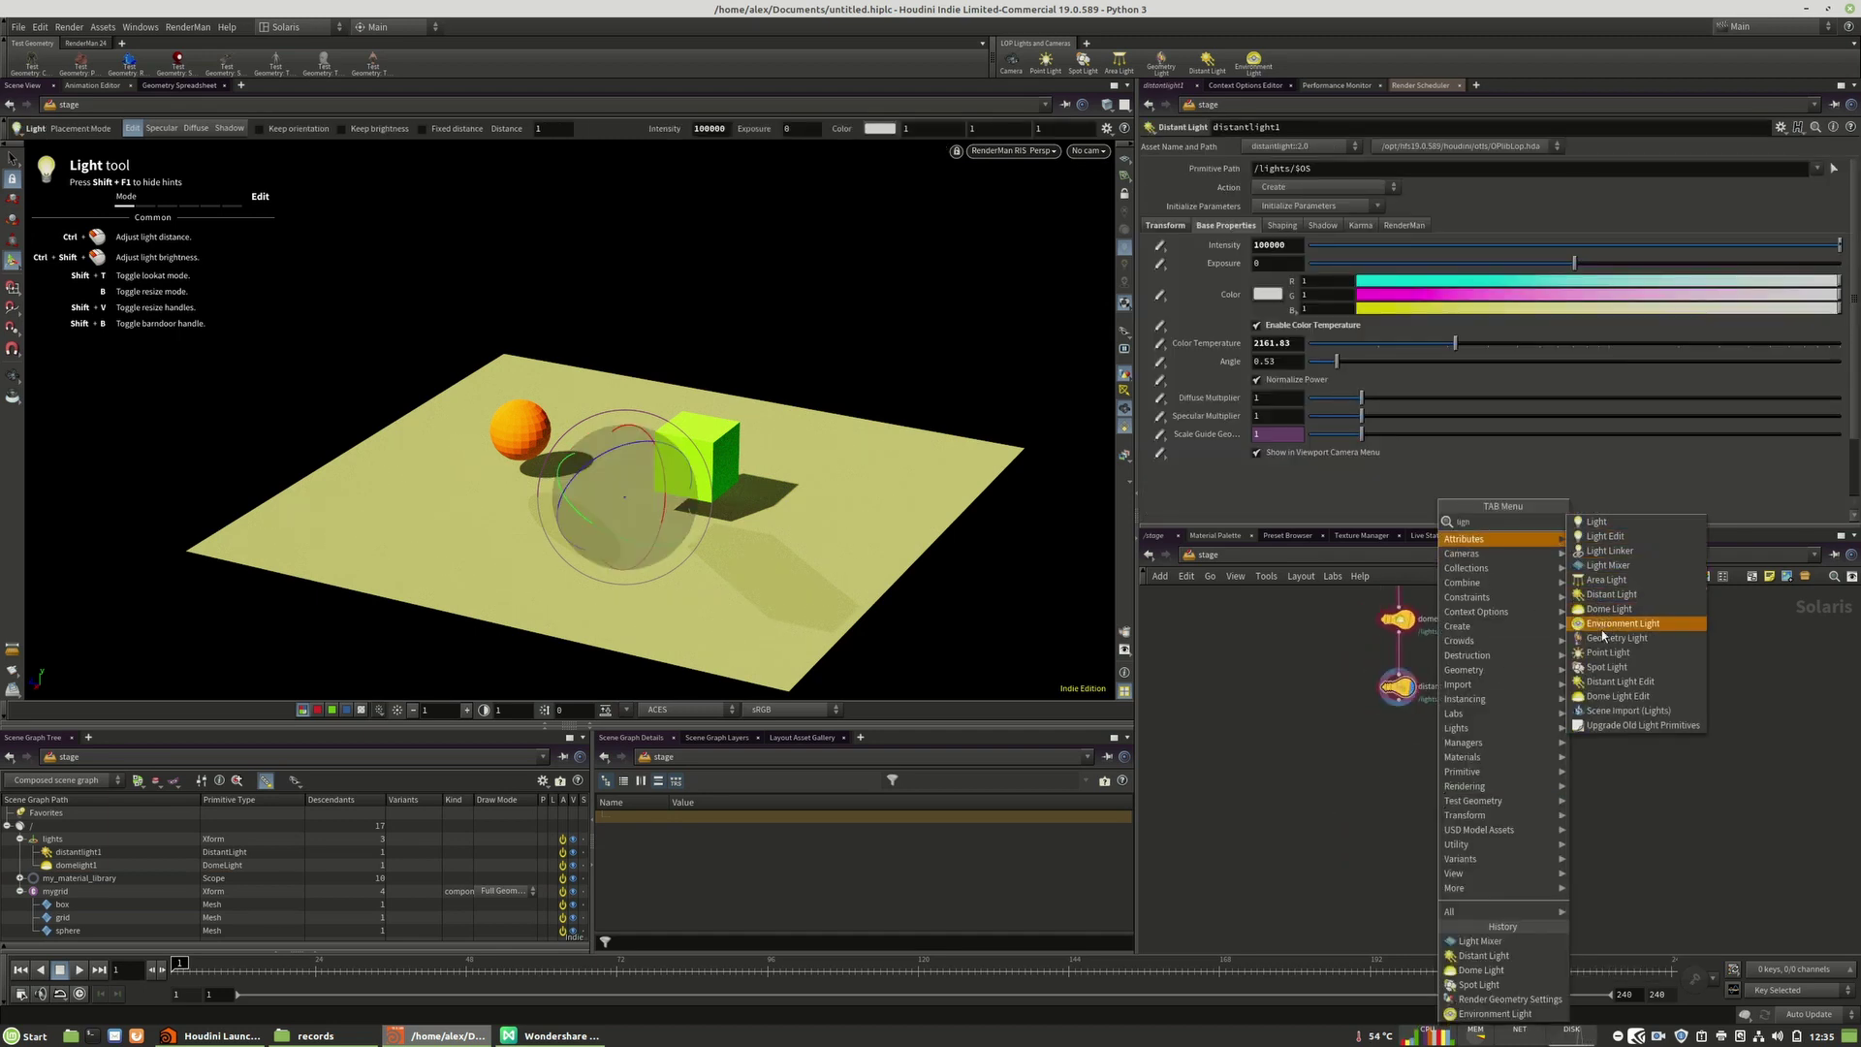
click(1609, 565)
click(1398, 759)
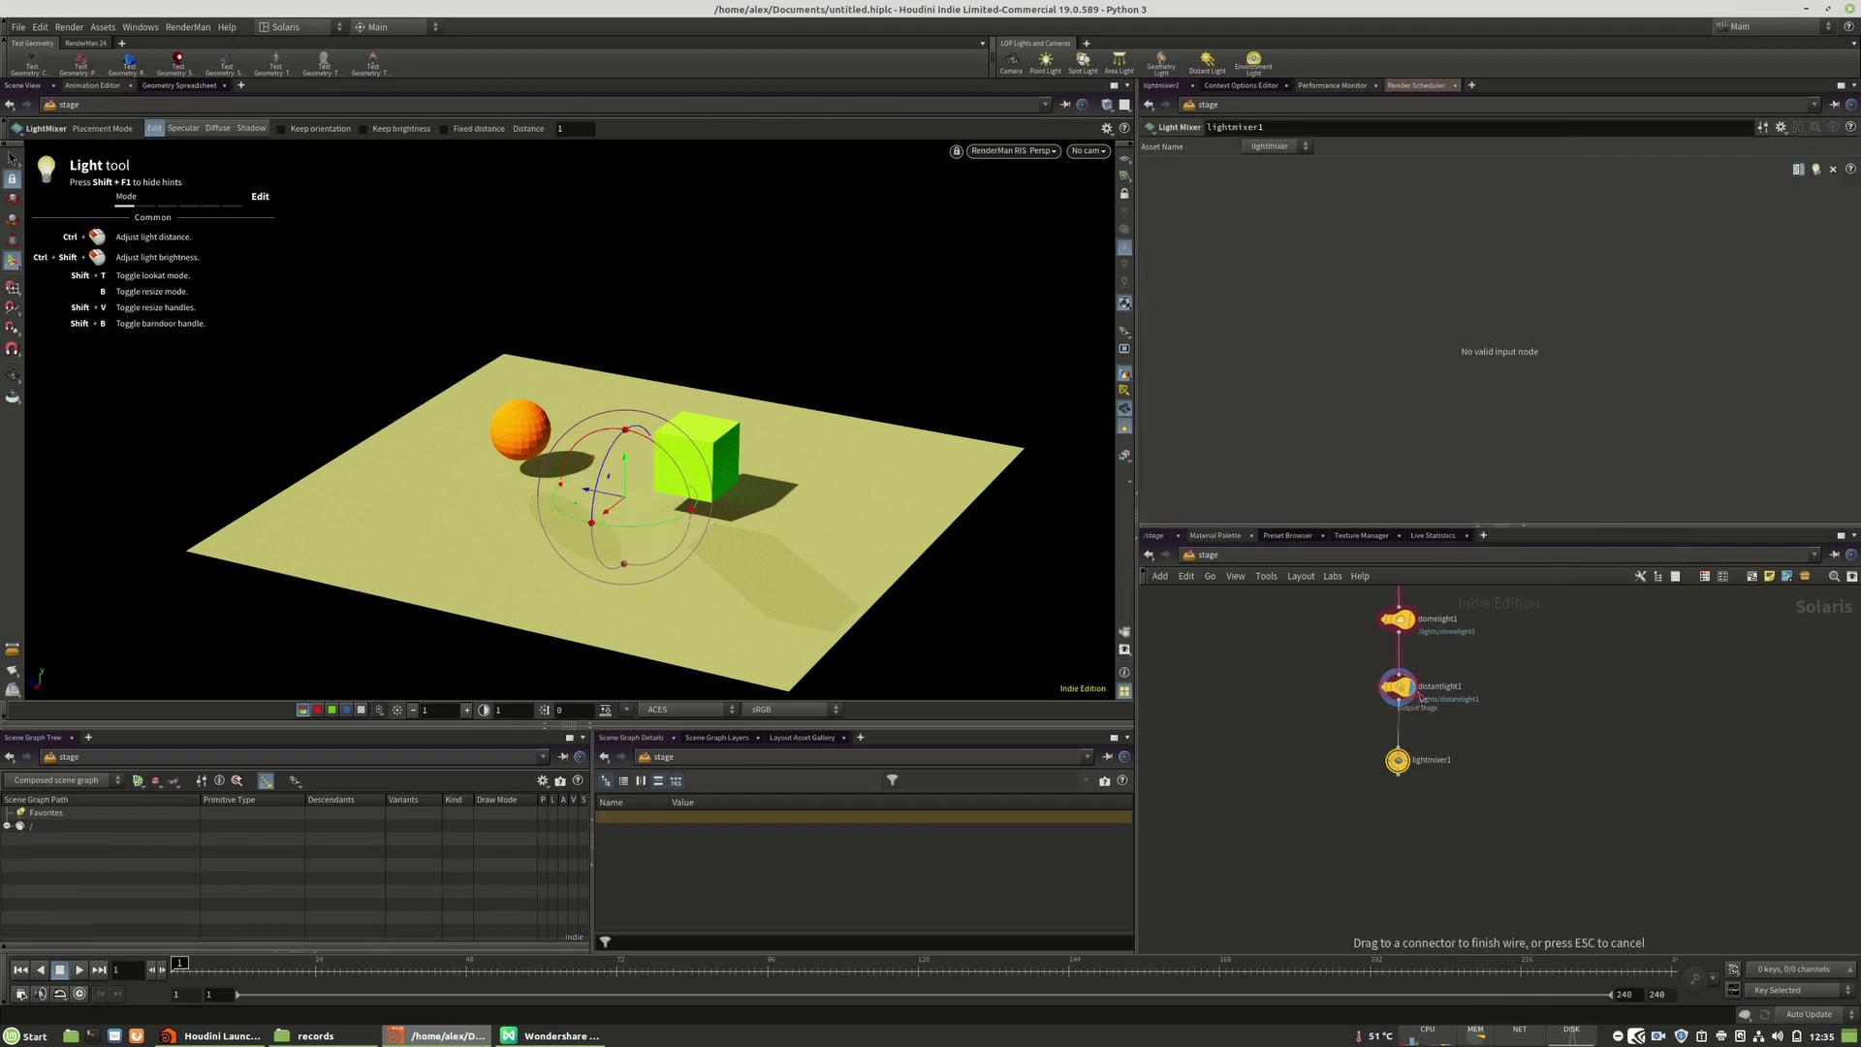
click(1398, 747)
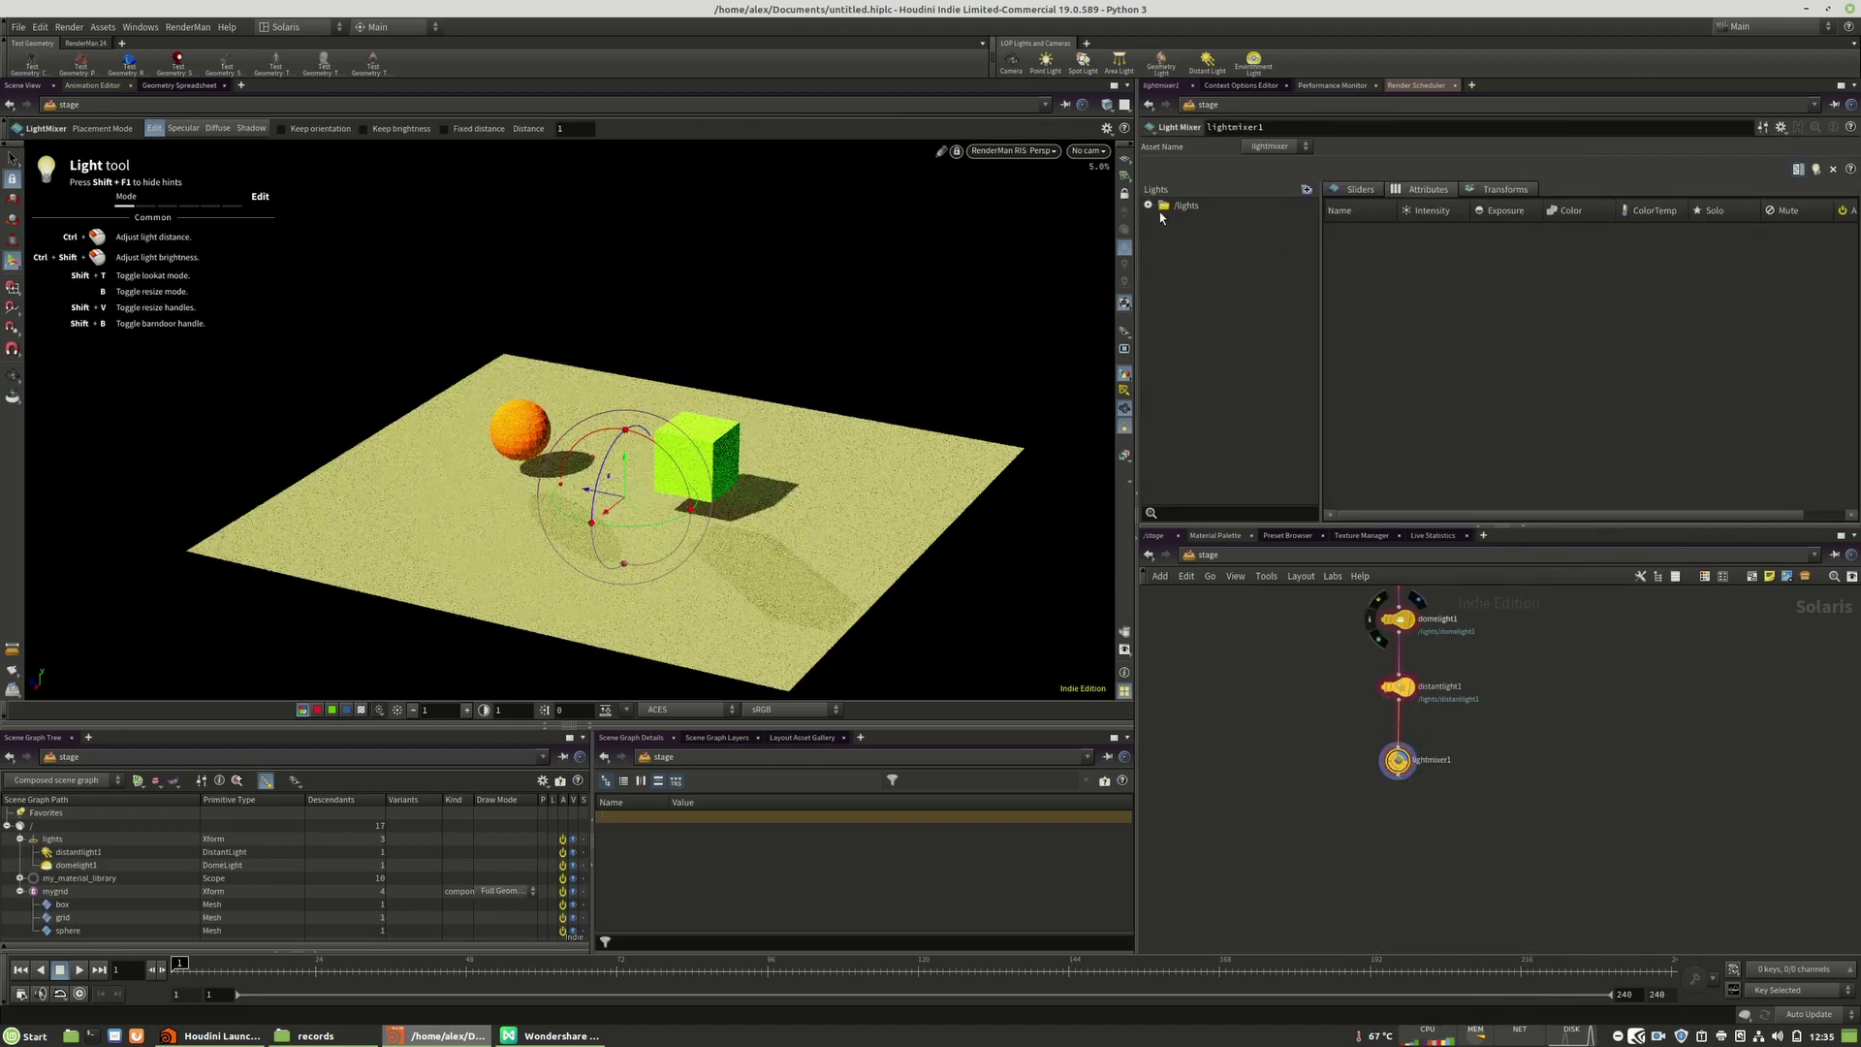
Step: Add distantlight1 and domelight1 to the Light Mixer and show them as sliders
click(1149, 205)
drag(1194, 221, 1406, 238)
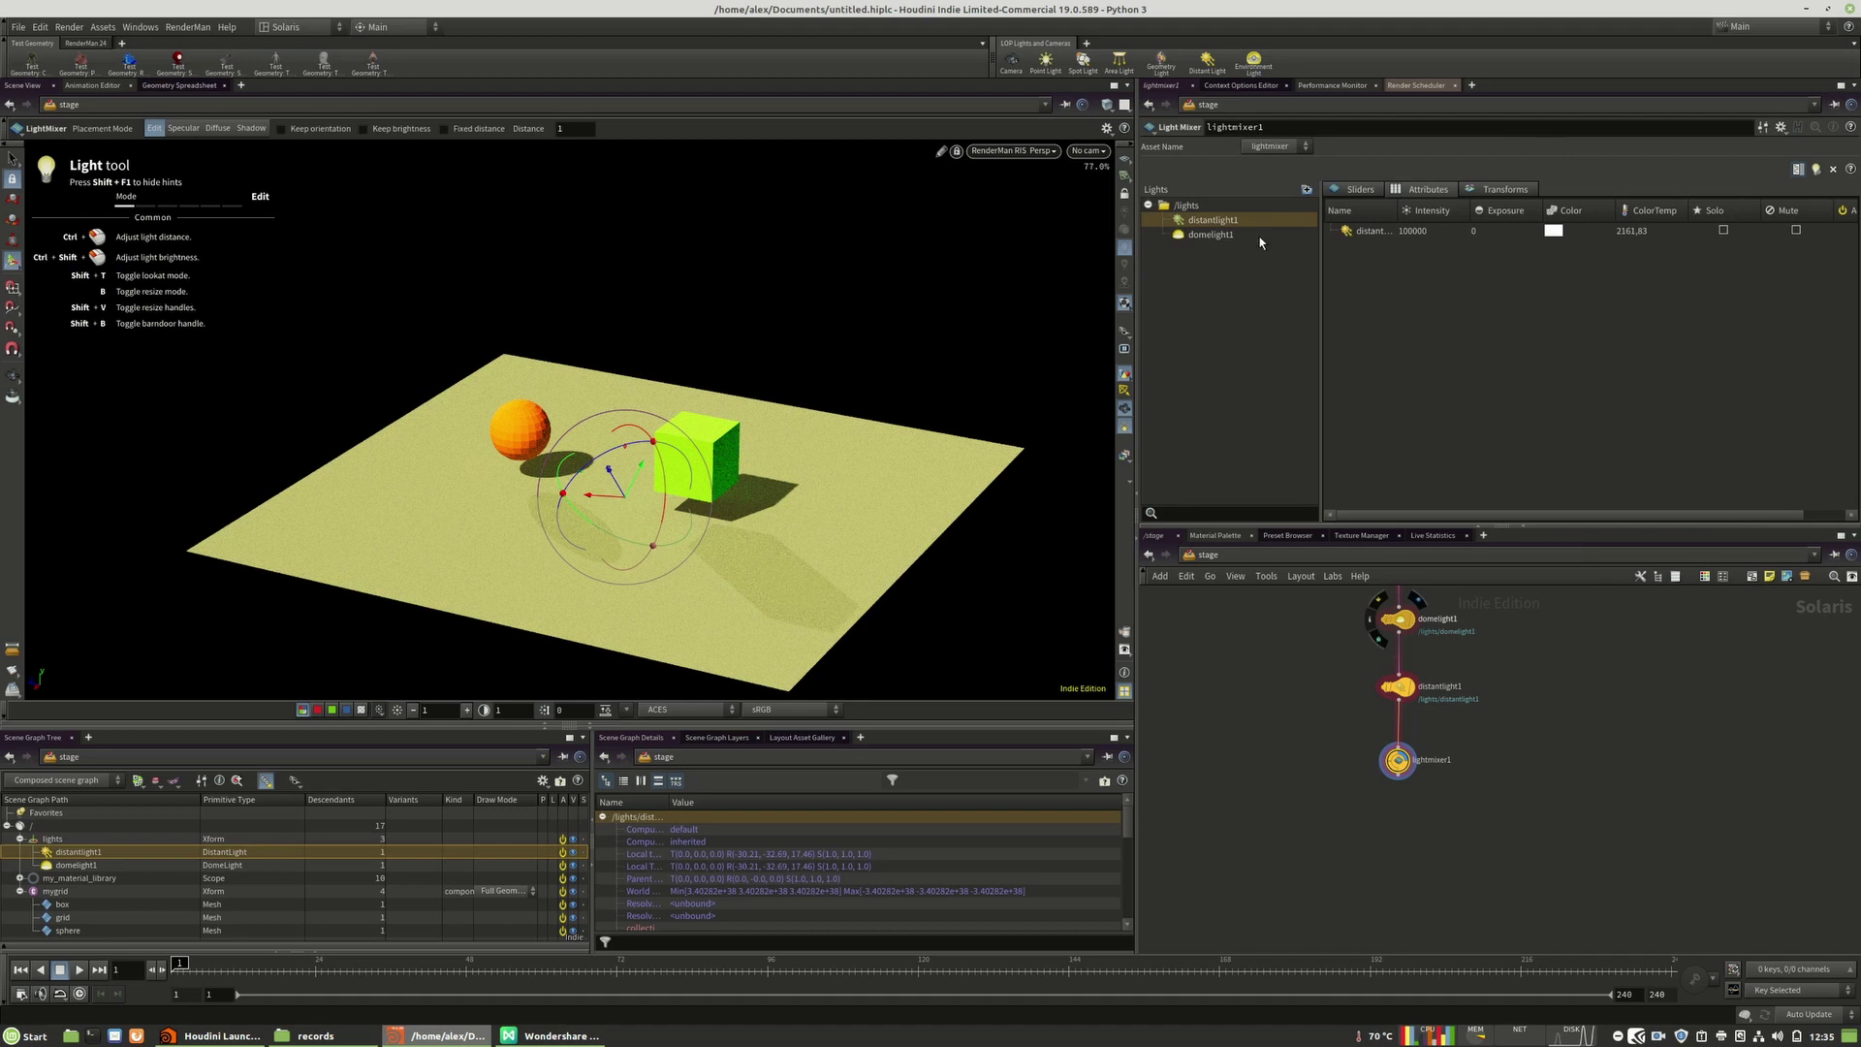
drag(1212, 235, 1438, 295)
click(1361, 190)
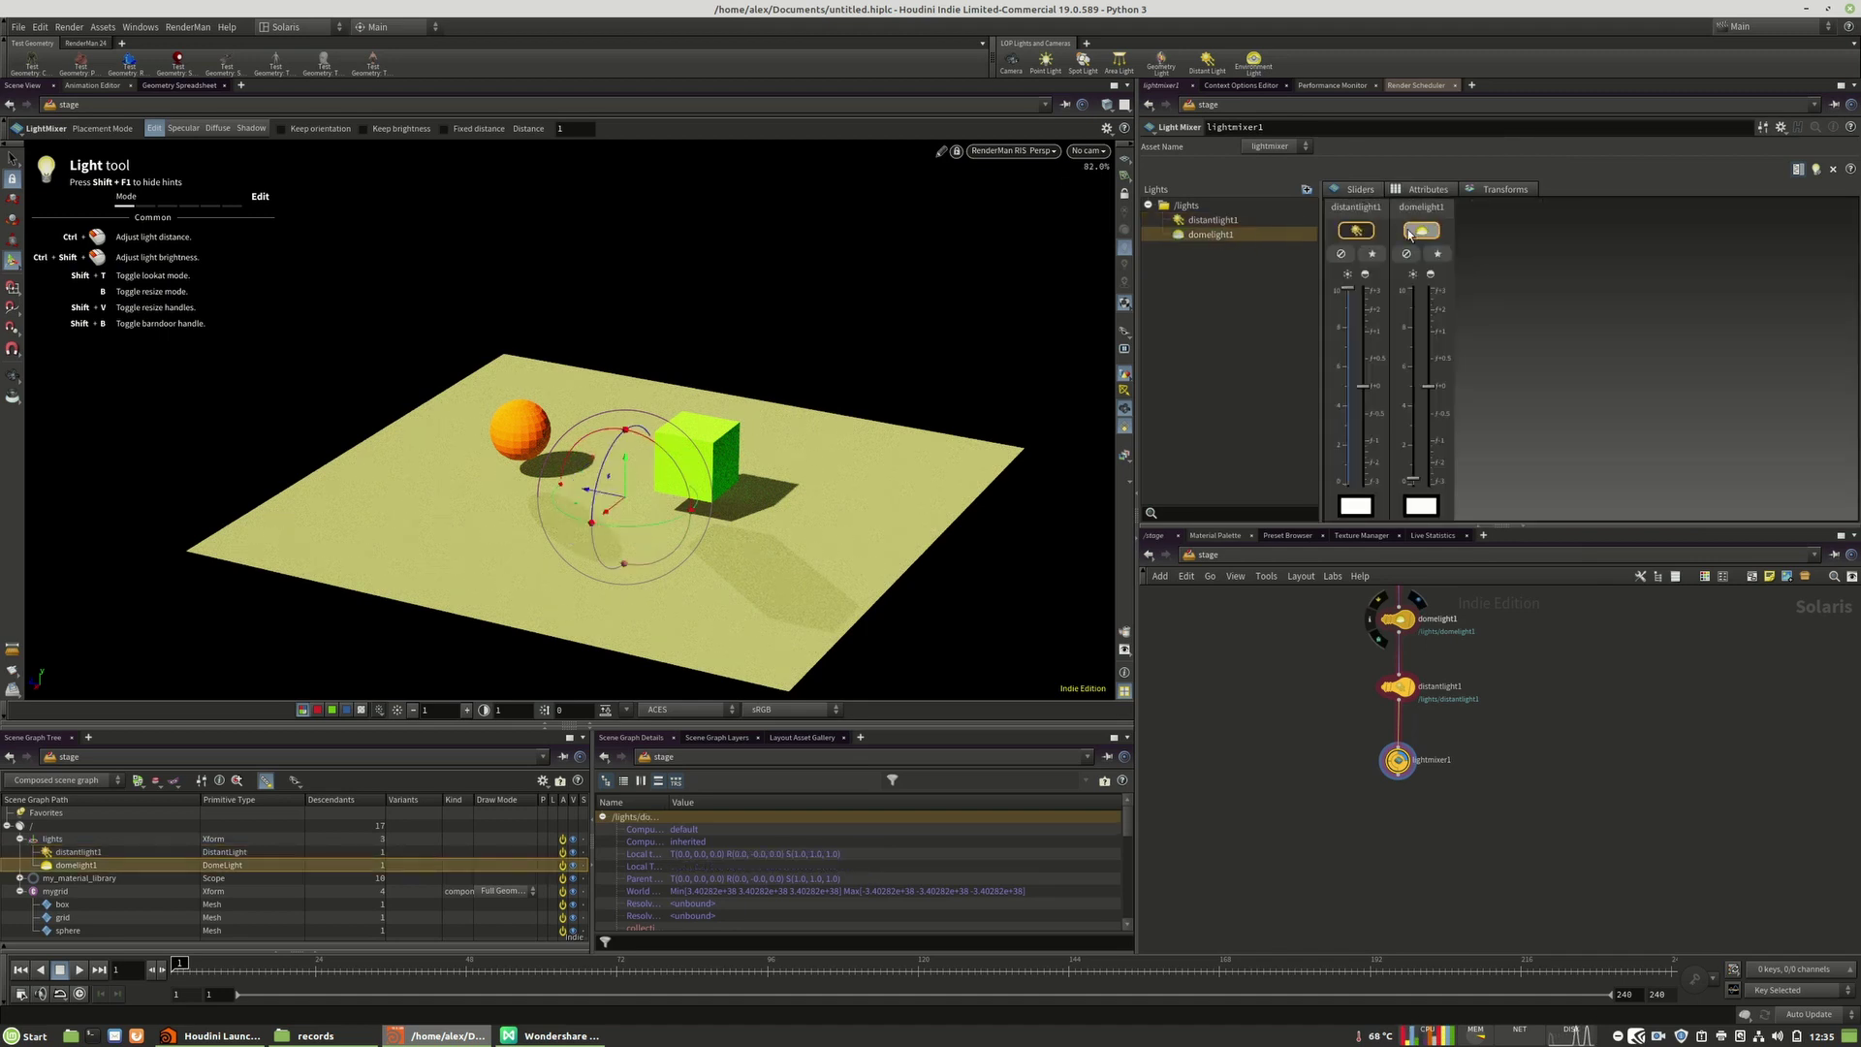
Step: Raise the distant light's exposure above zero, lower the dome light's below zero, and briefly solo the distant light
drag(1363, 386, 1363, 466)
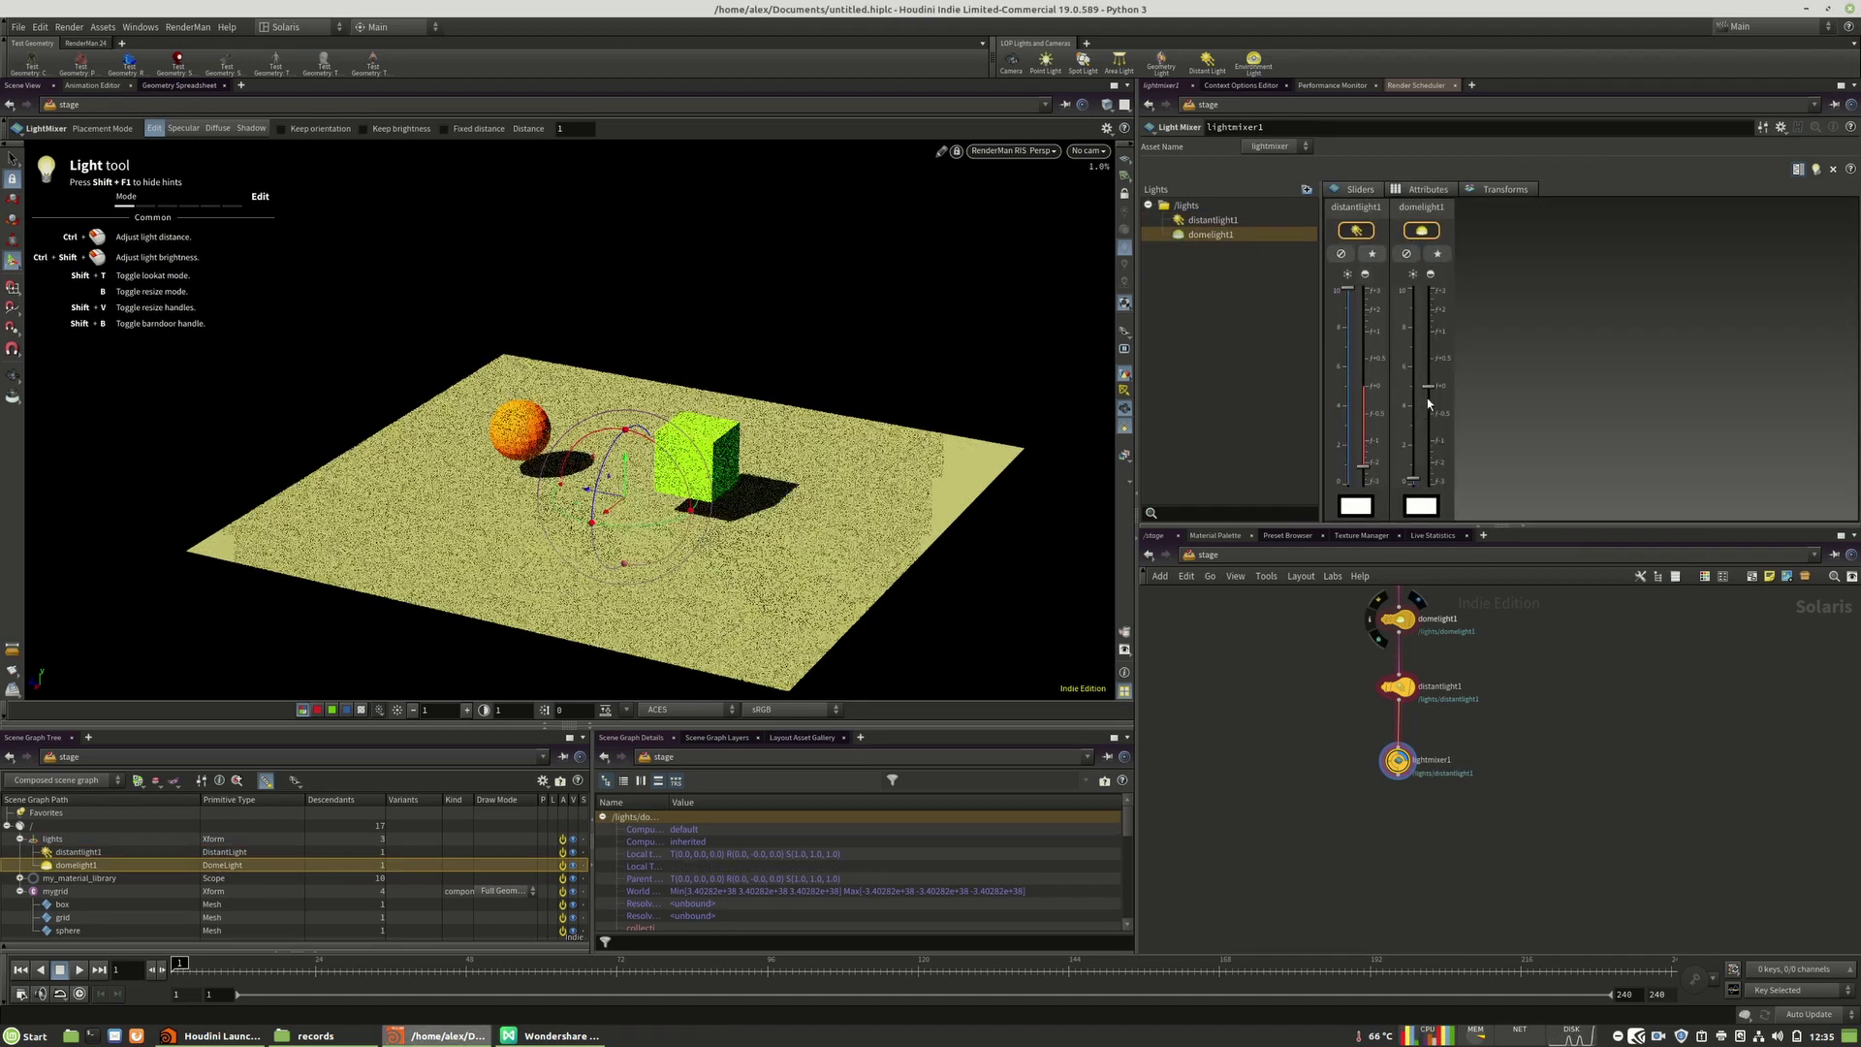
drag(1428, 386, 1431, 338)
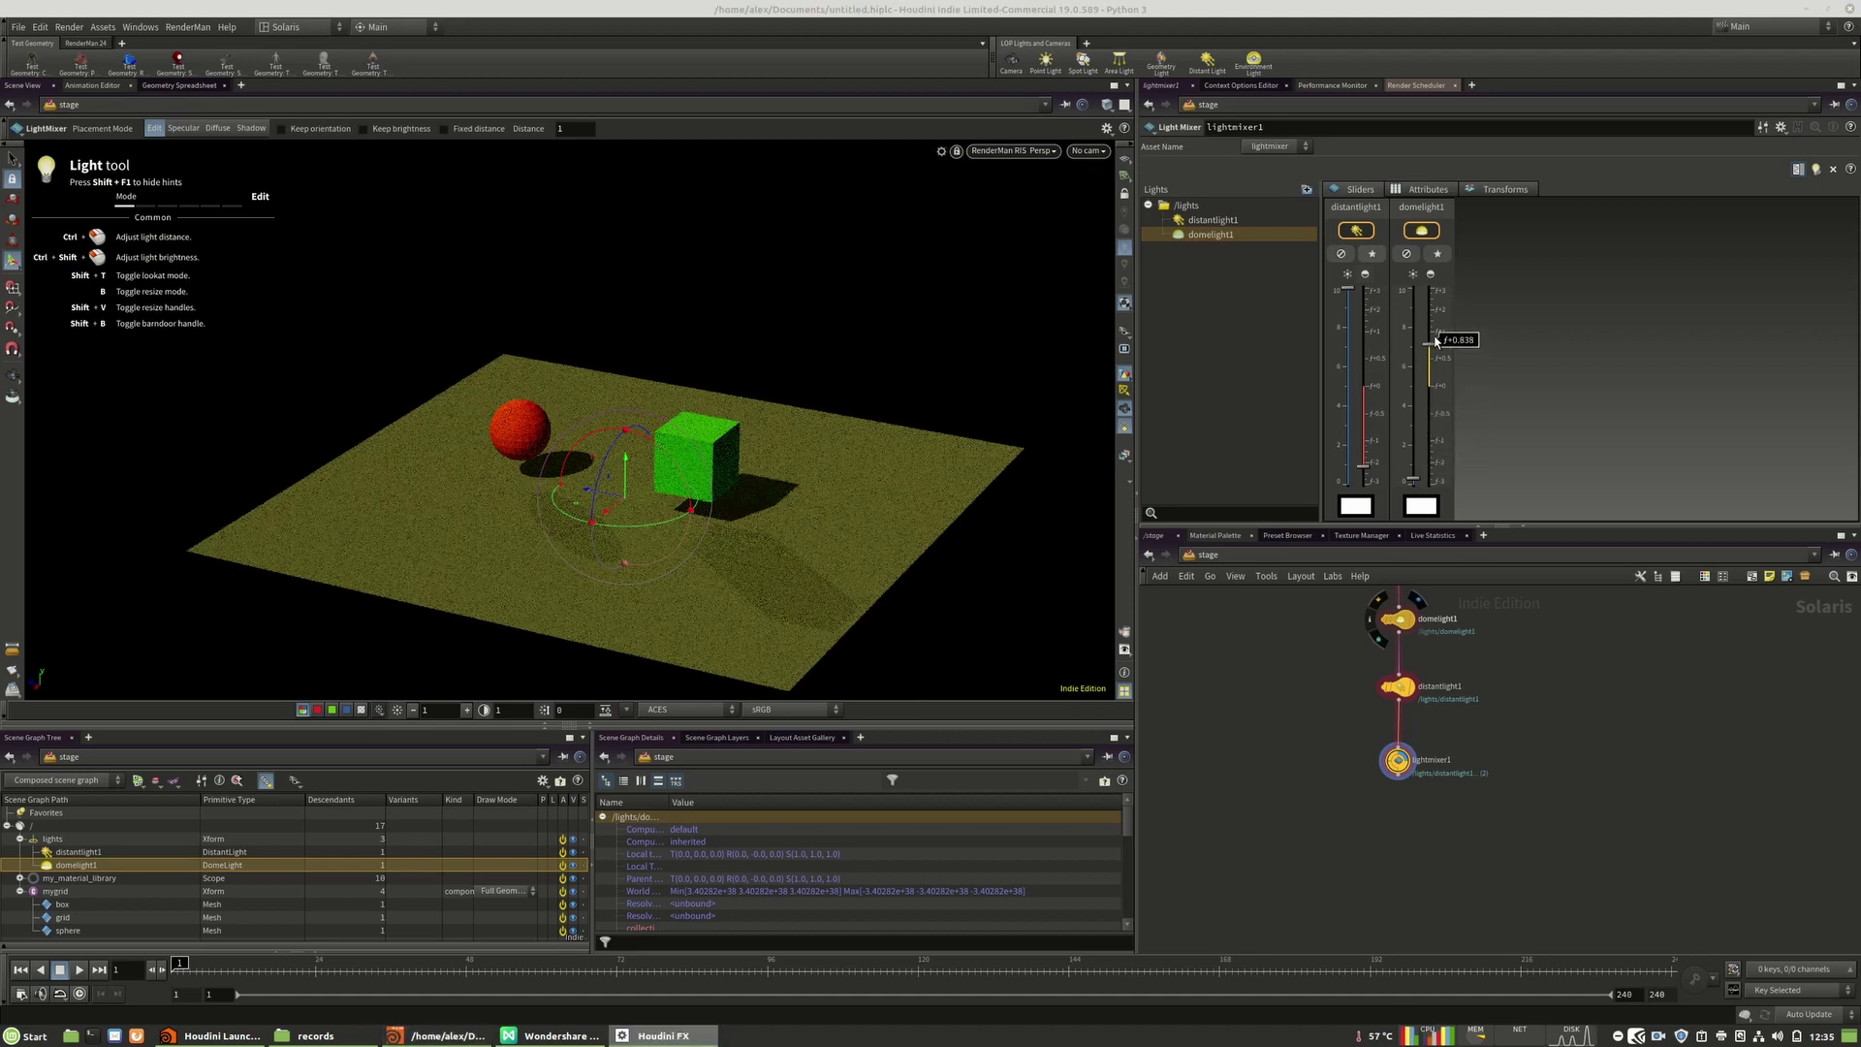
drag(1363, 466, 1429, 435)
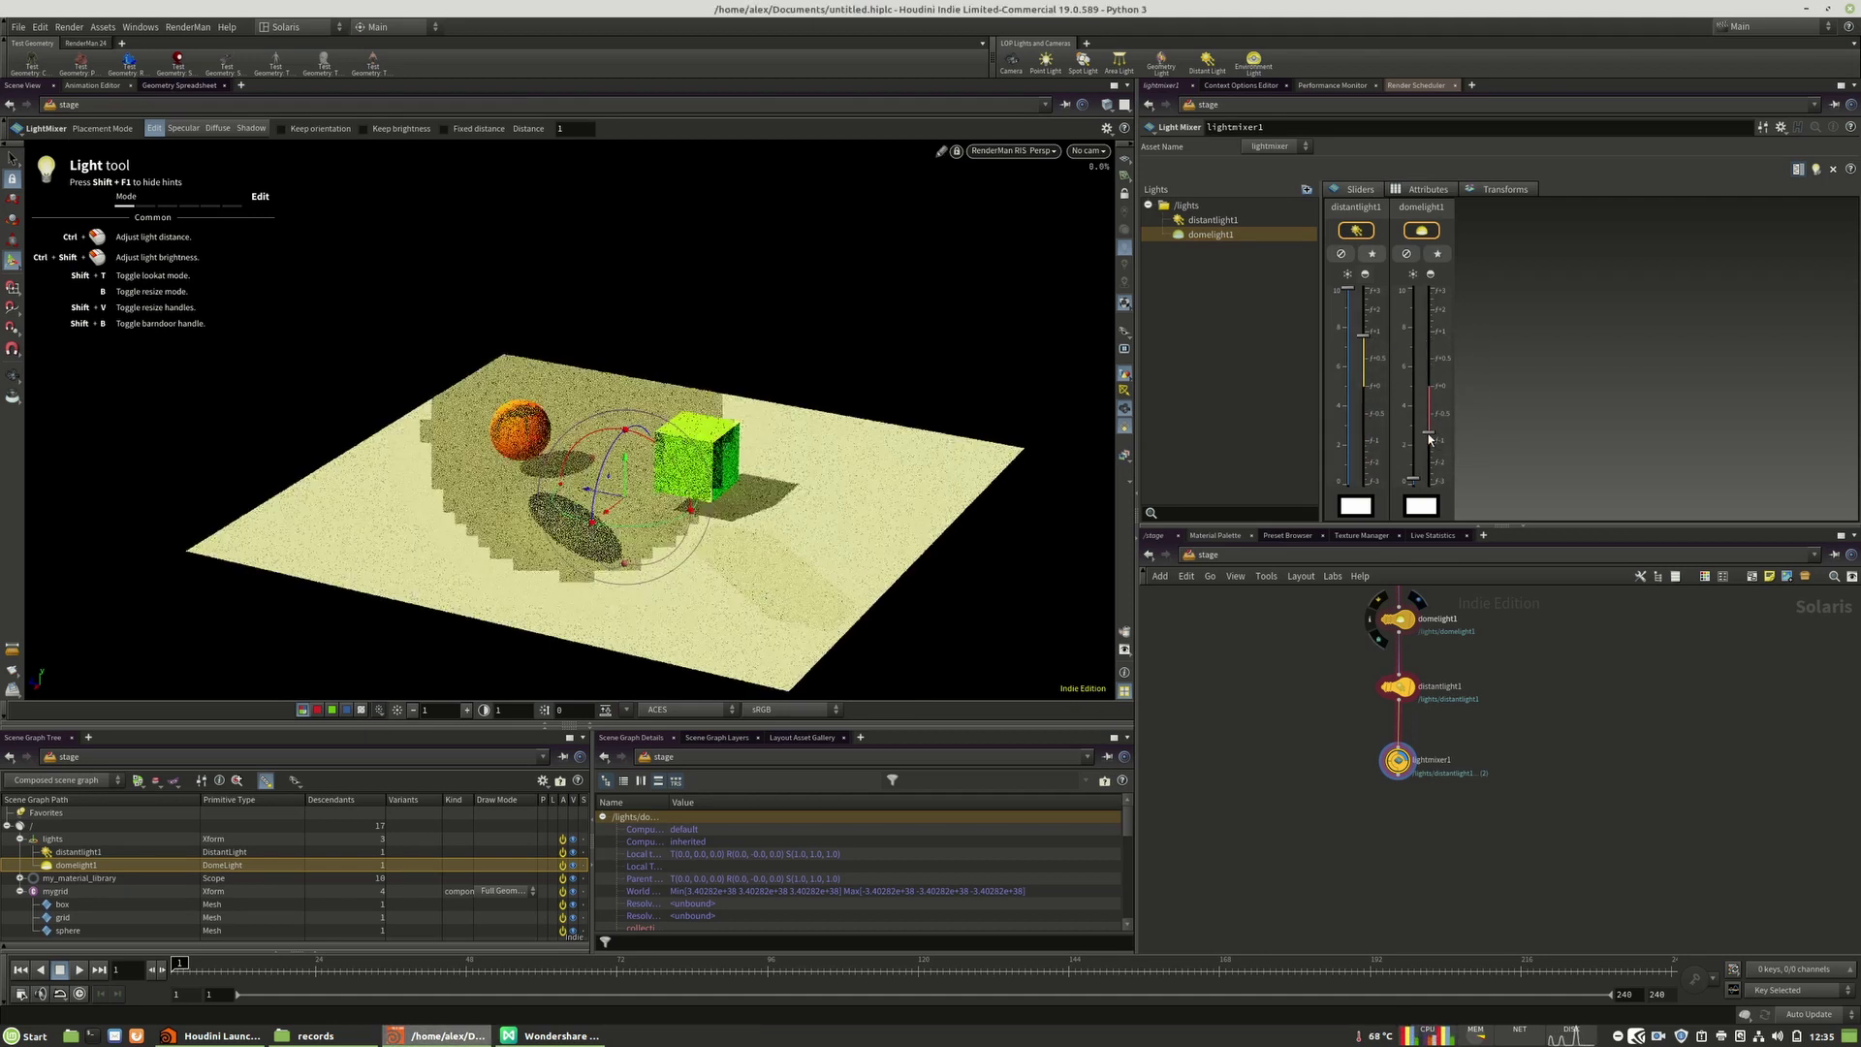
click(1373, 255)
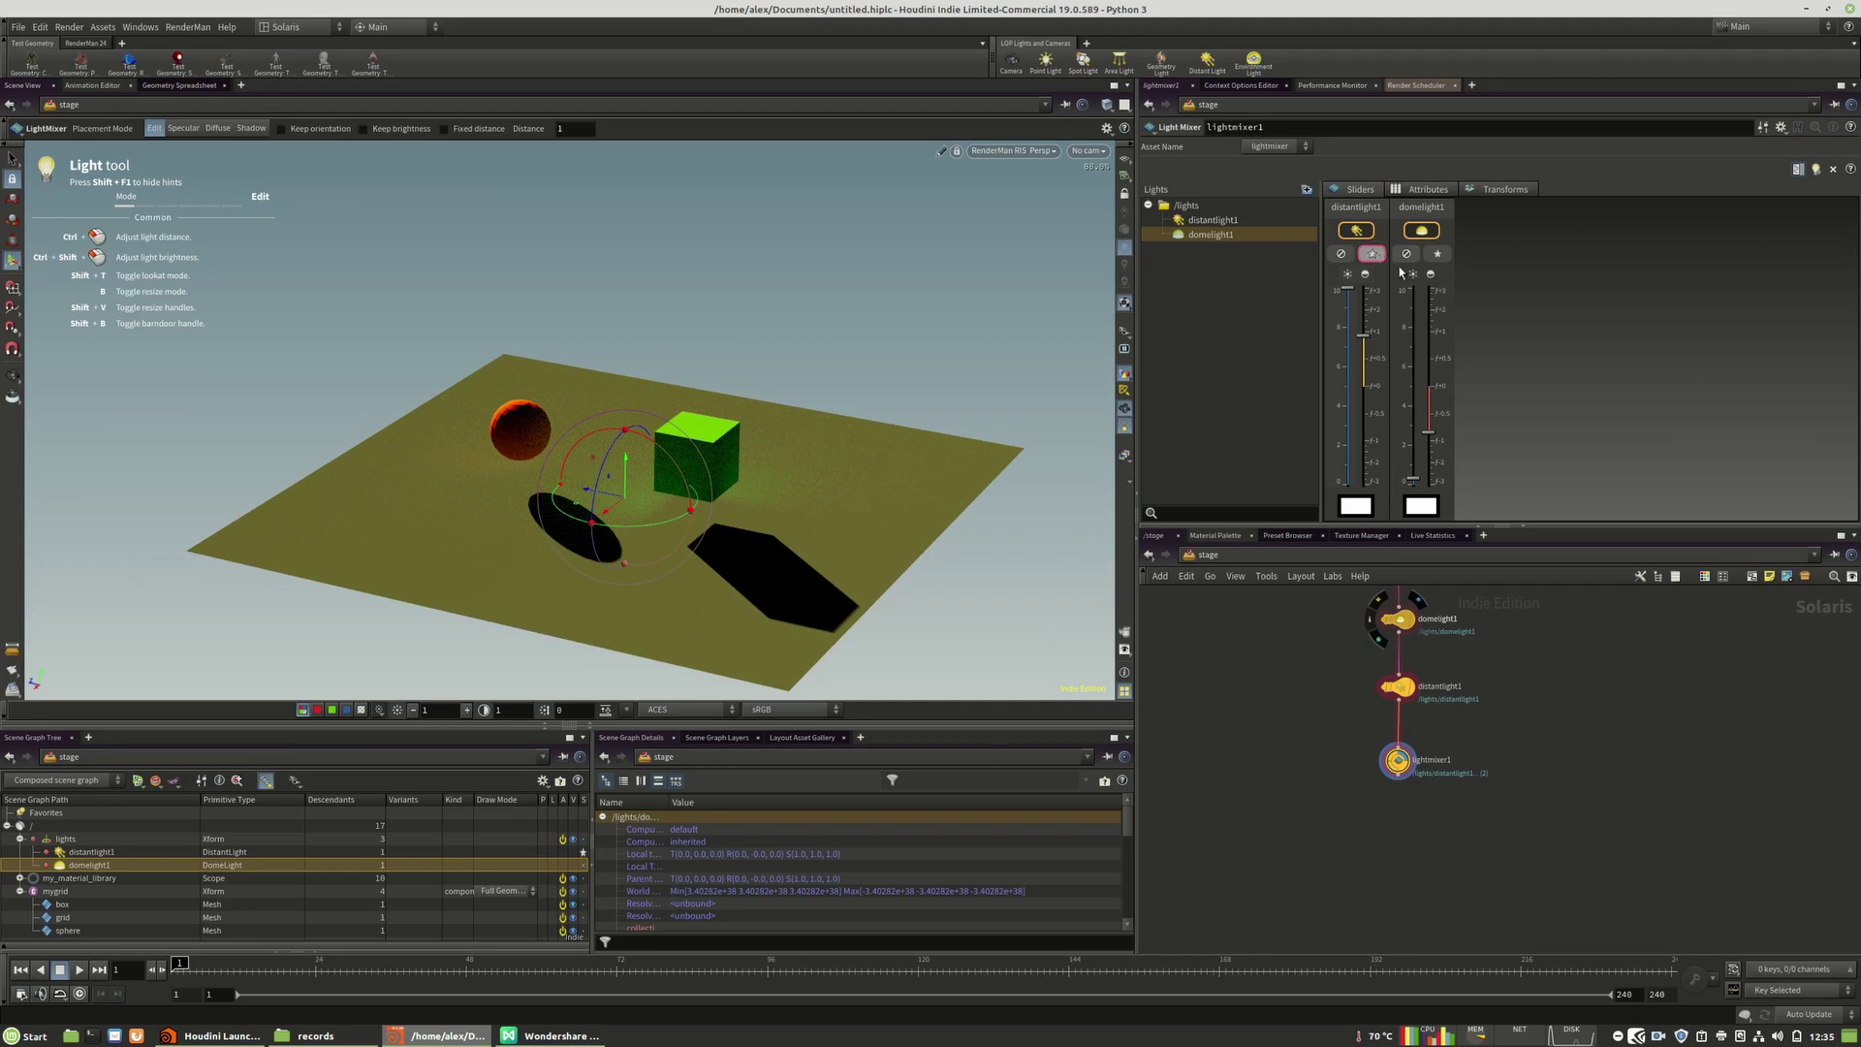
click(1379, 256)
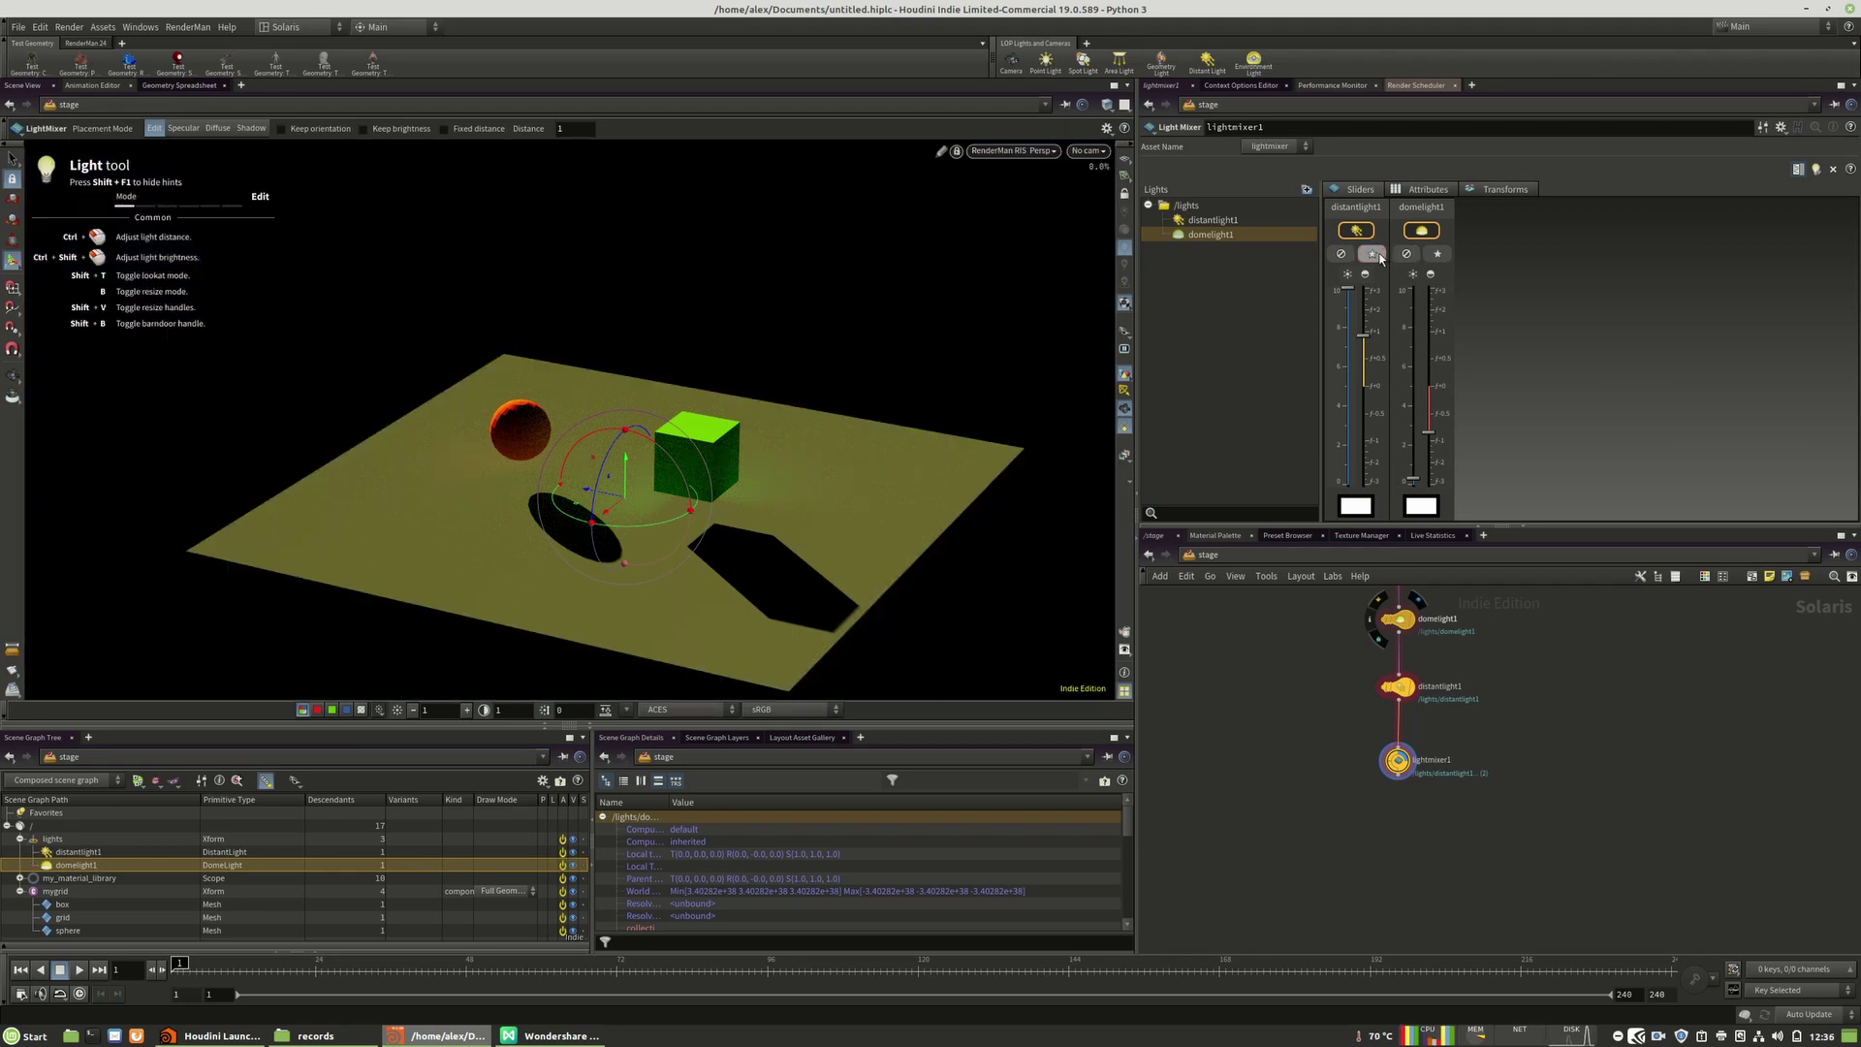
Step: Switch the viewport to Houdini GL and group the distant and dome lights into a new mixer collection named mylights
click(1212, 221)
shift+click(1210, 234)
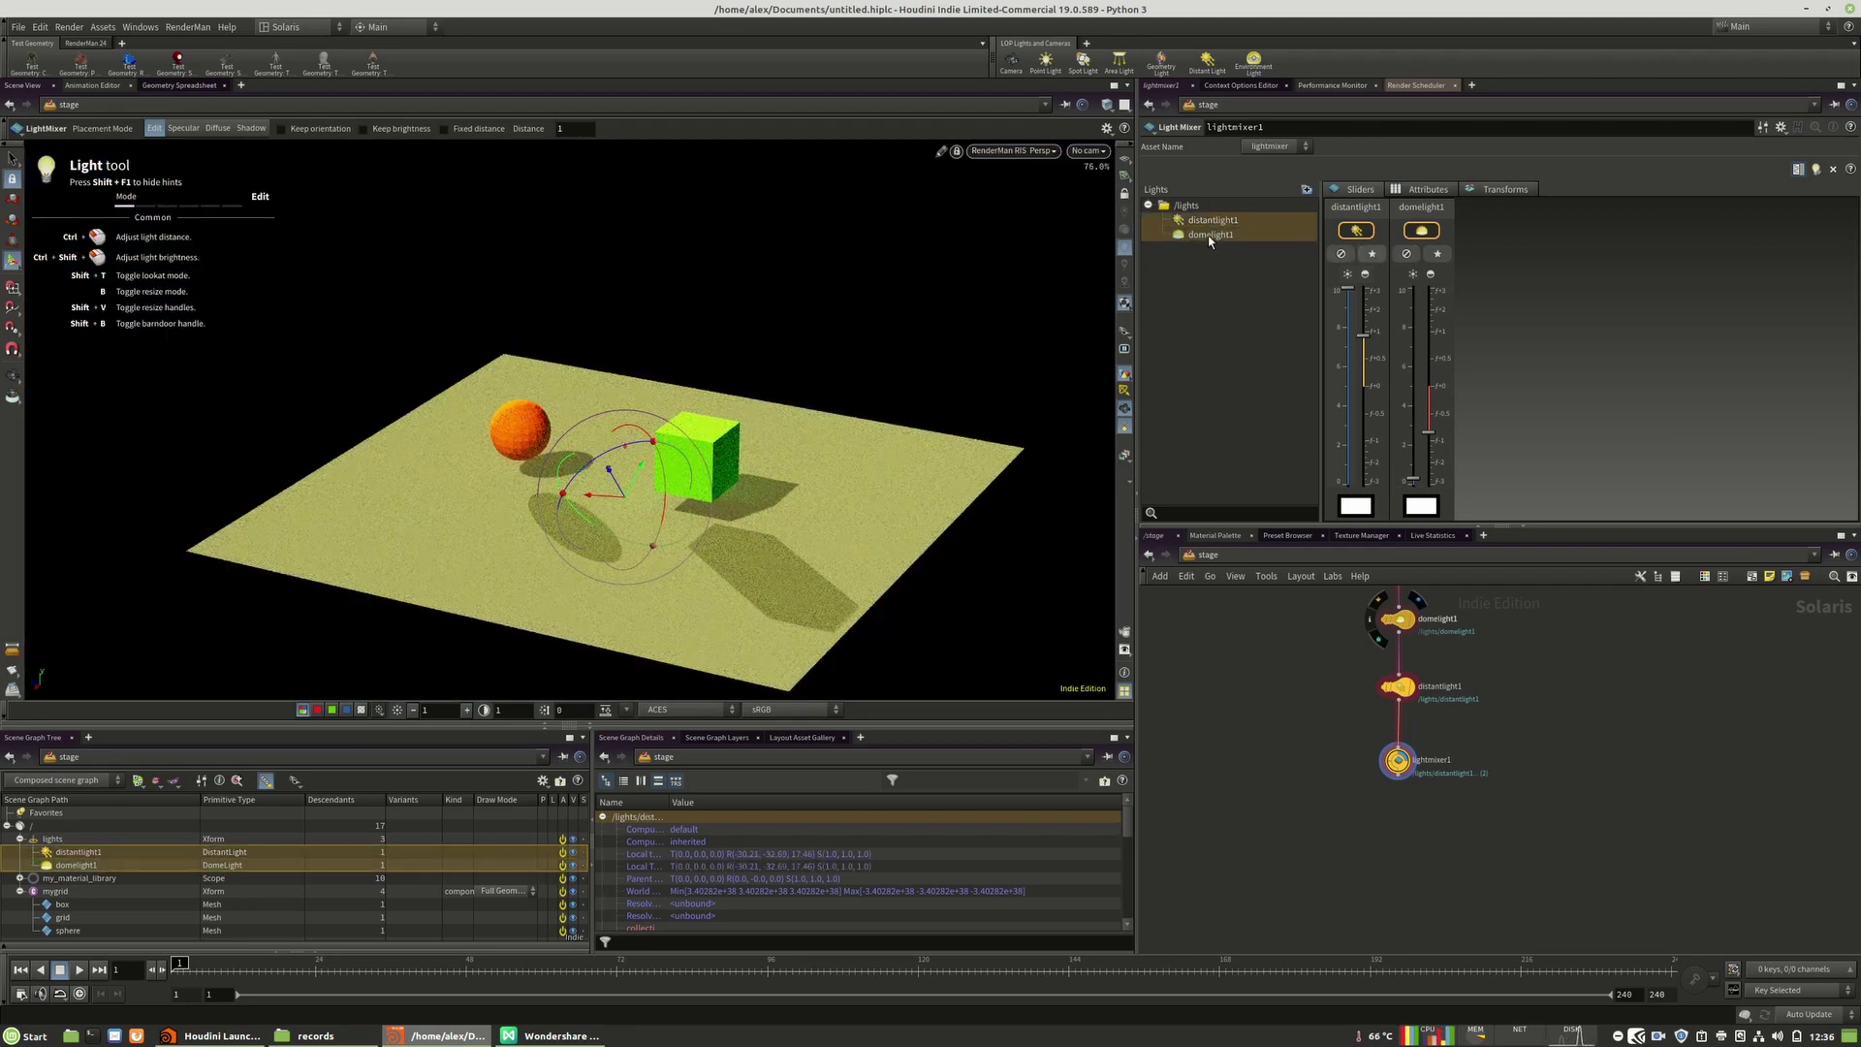
click(1013, 150)
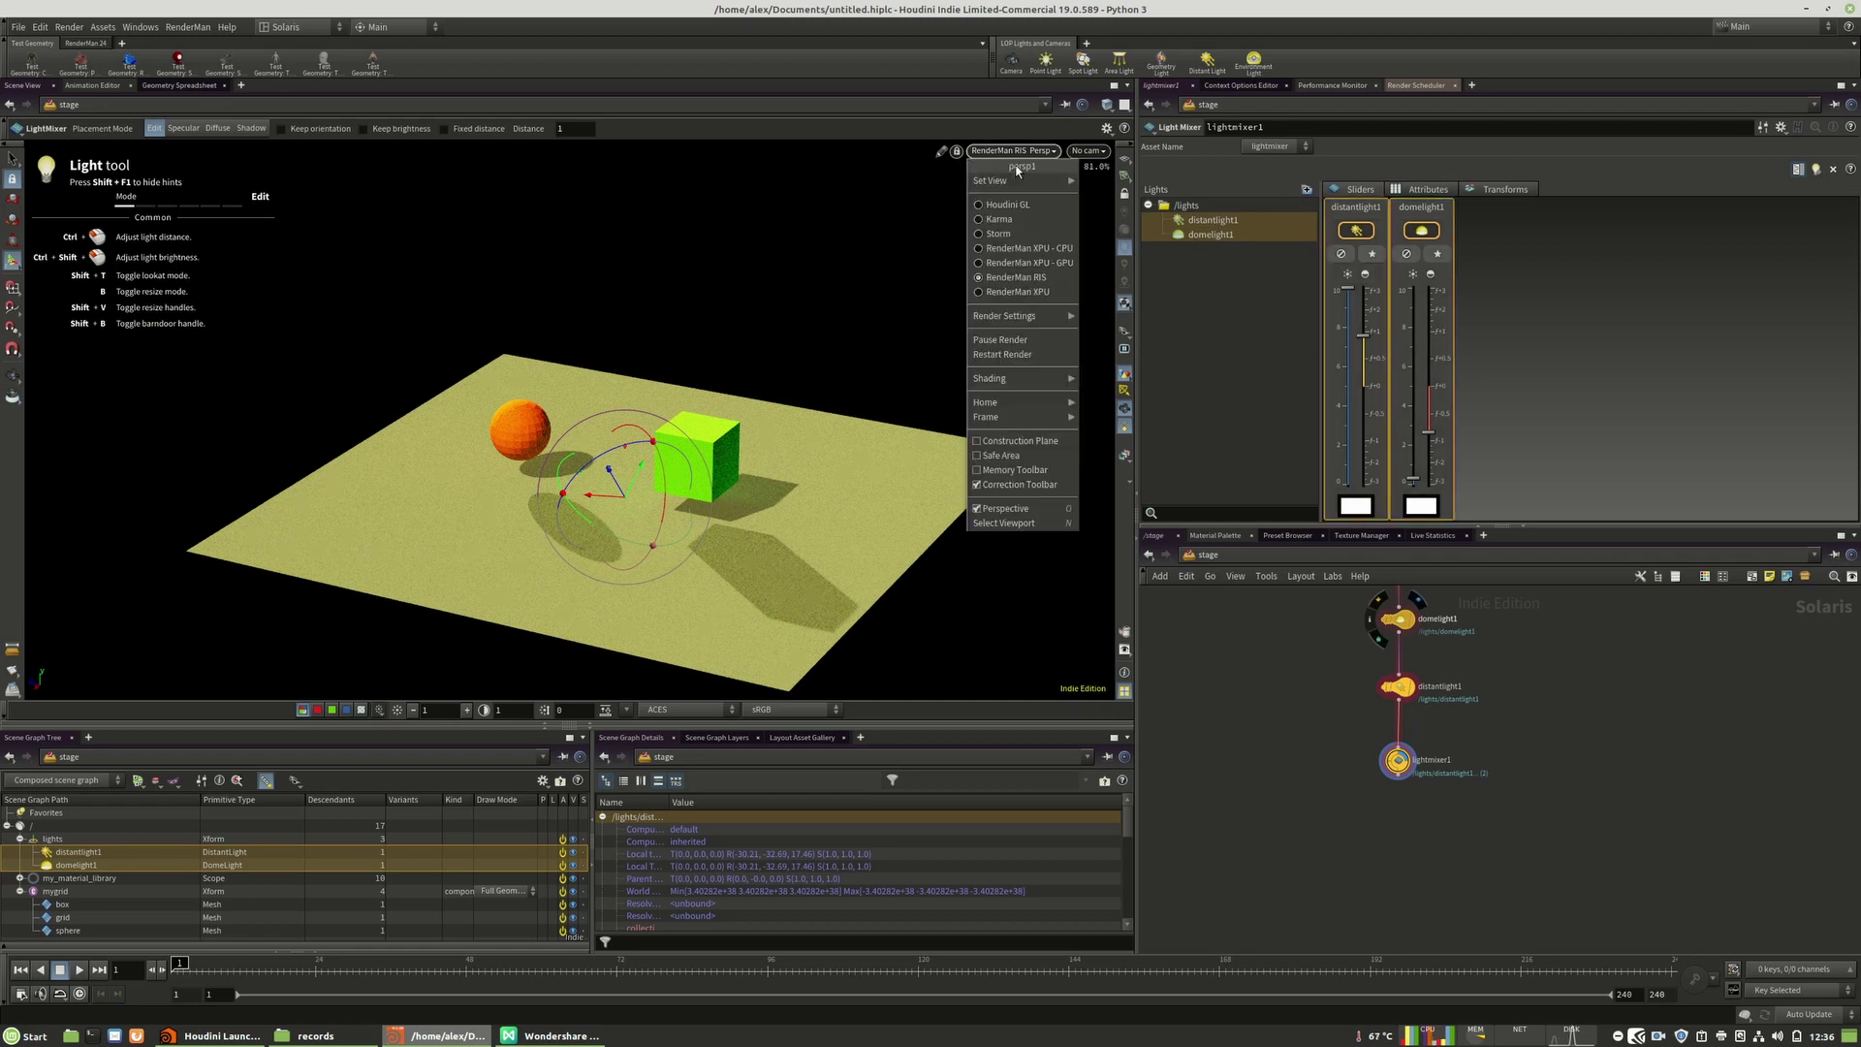
click(1020, 207)
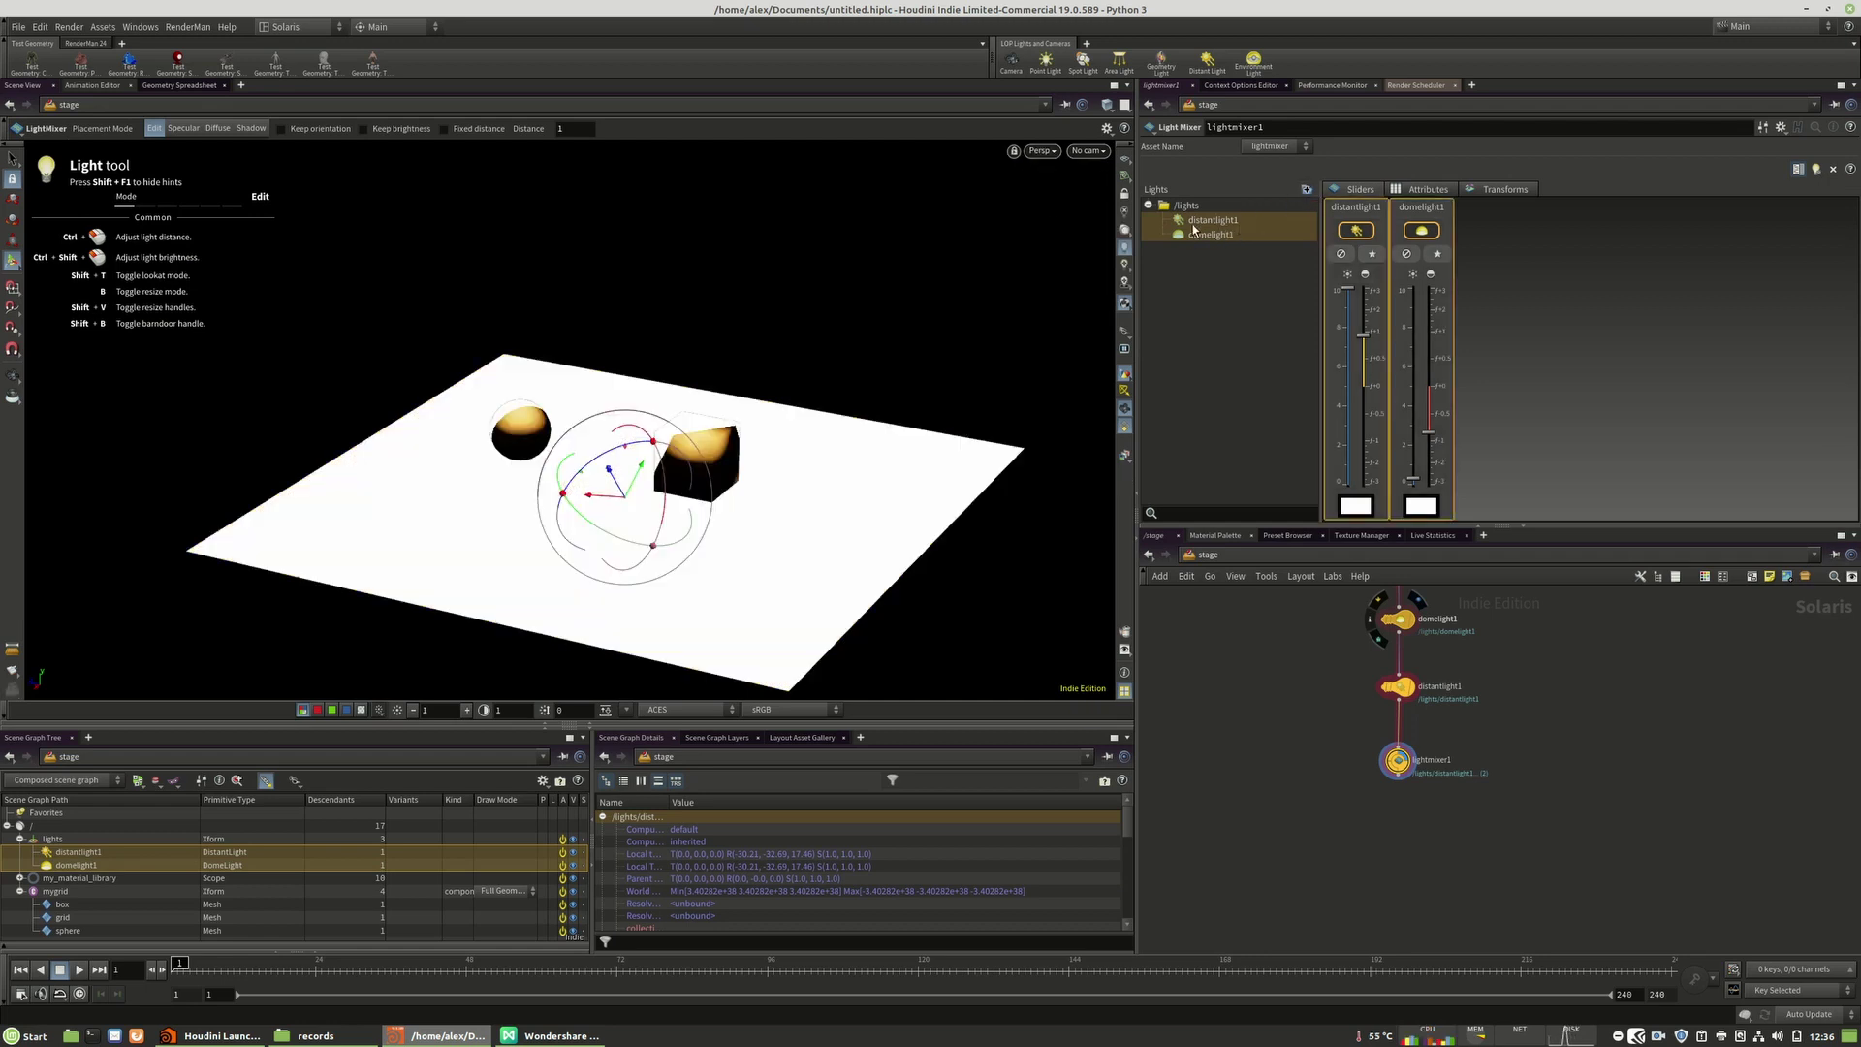
click(1306, 191)
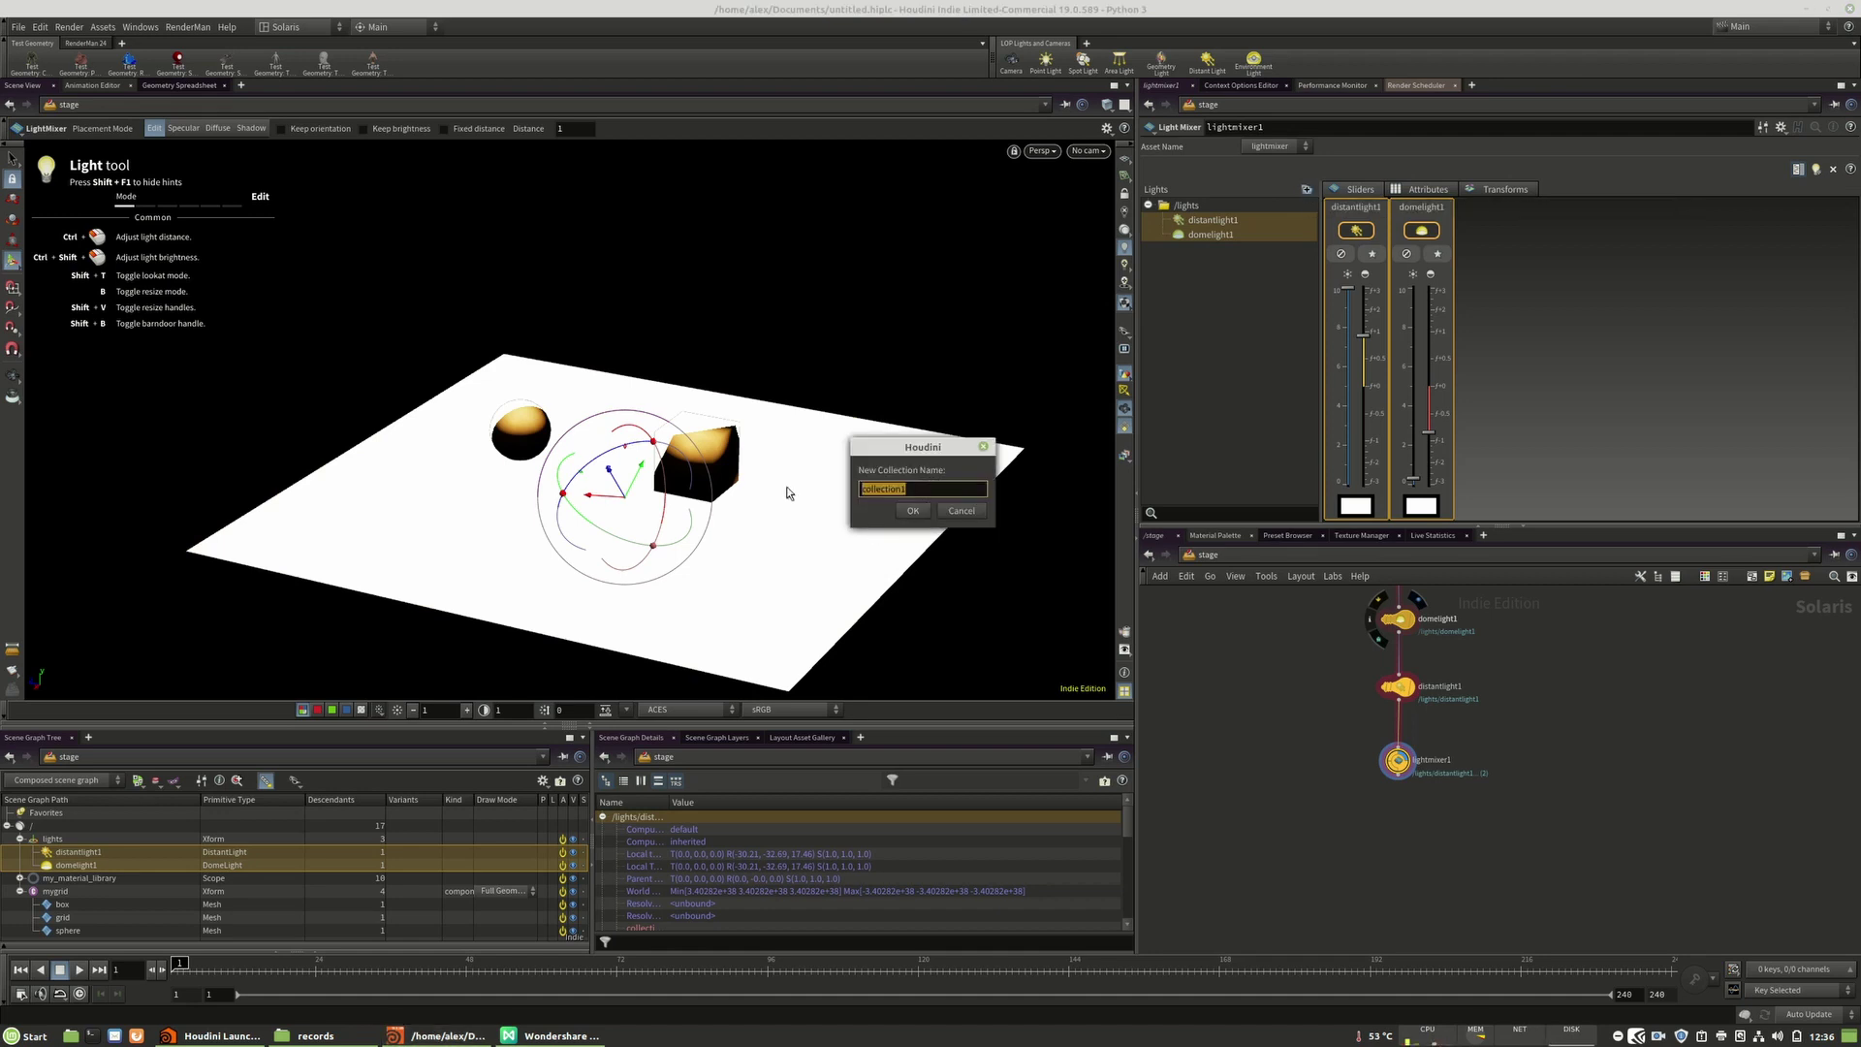
text(mylights)
key(Return)
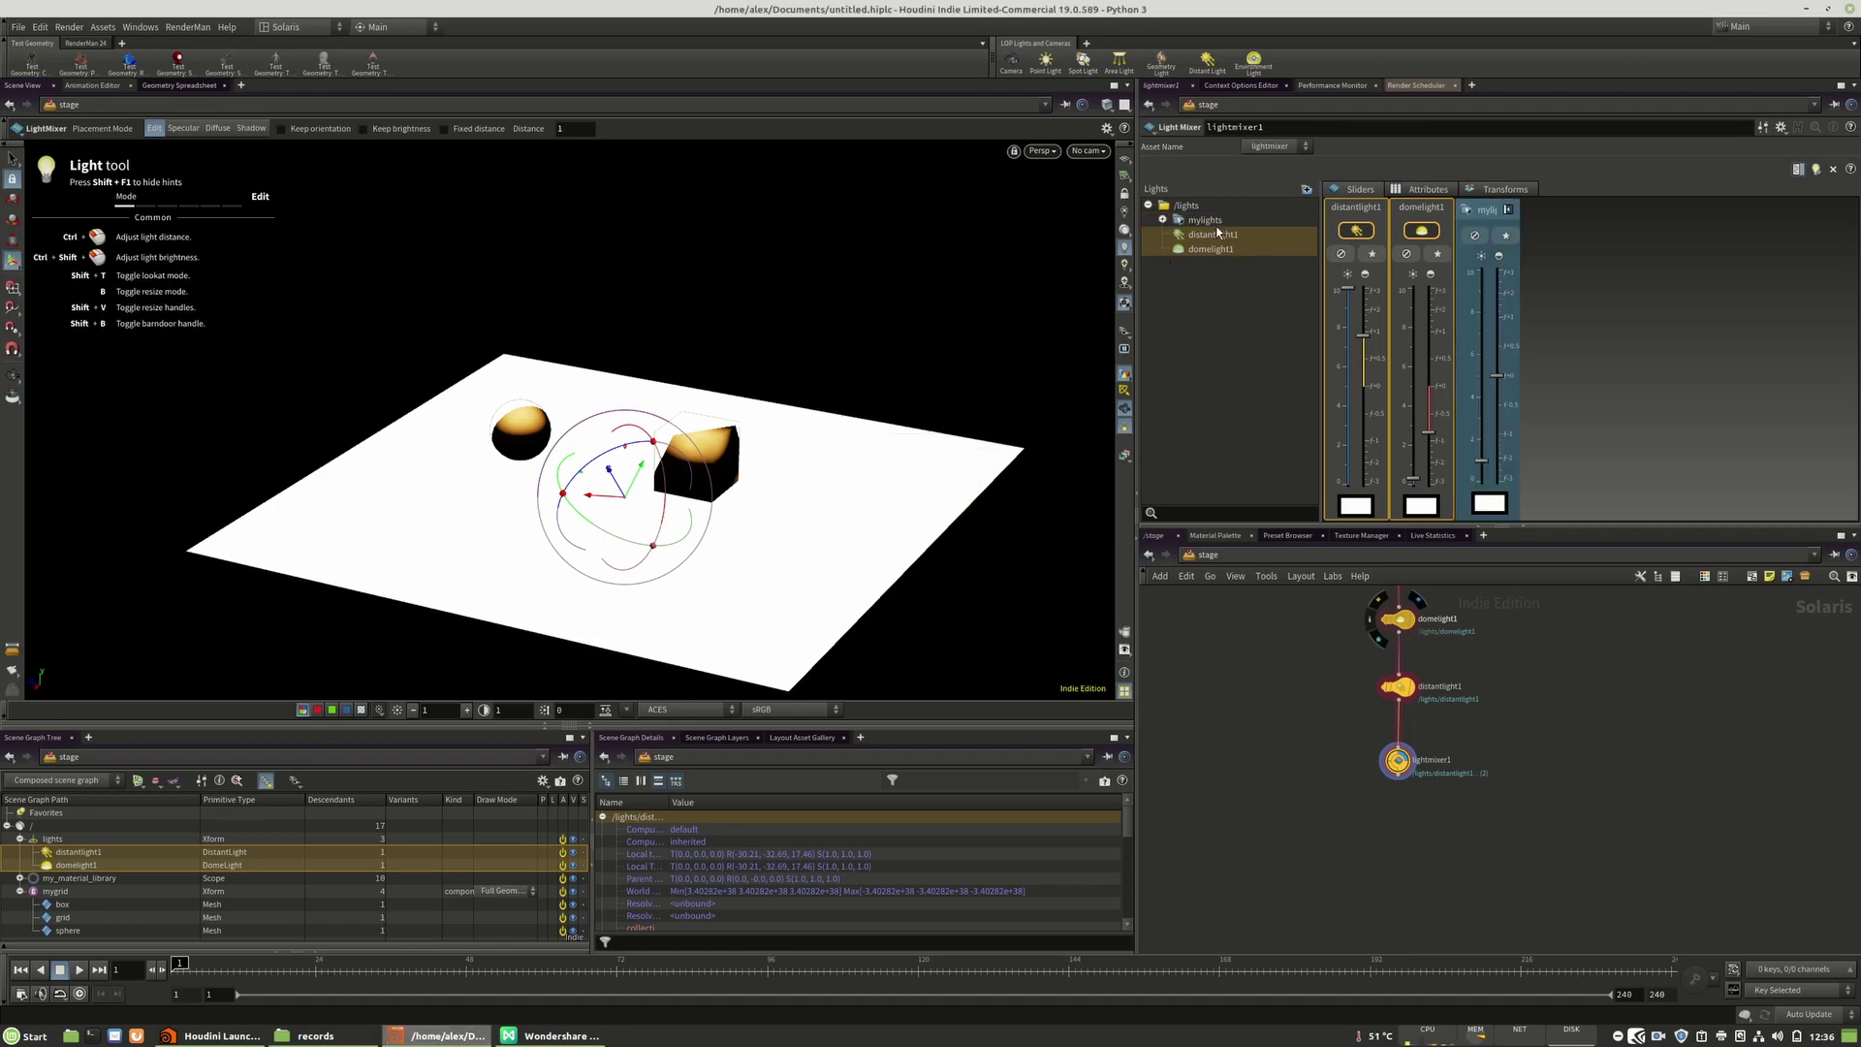
Step: Select and expand the mylights collection, and switch the viewport renderer back to RenderMan RIS
click(1217, 225)
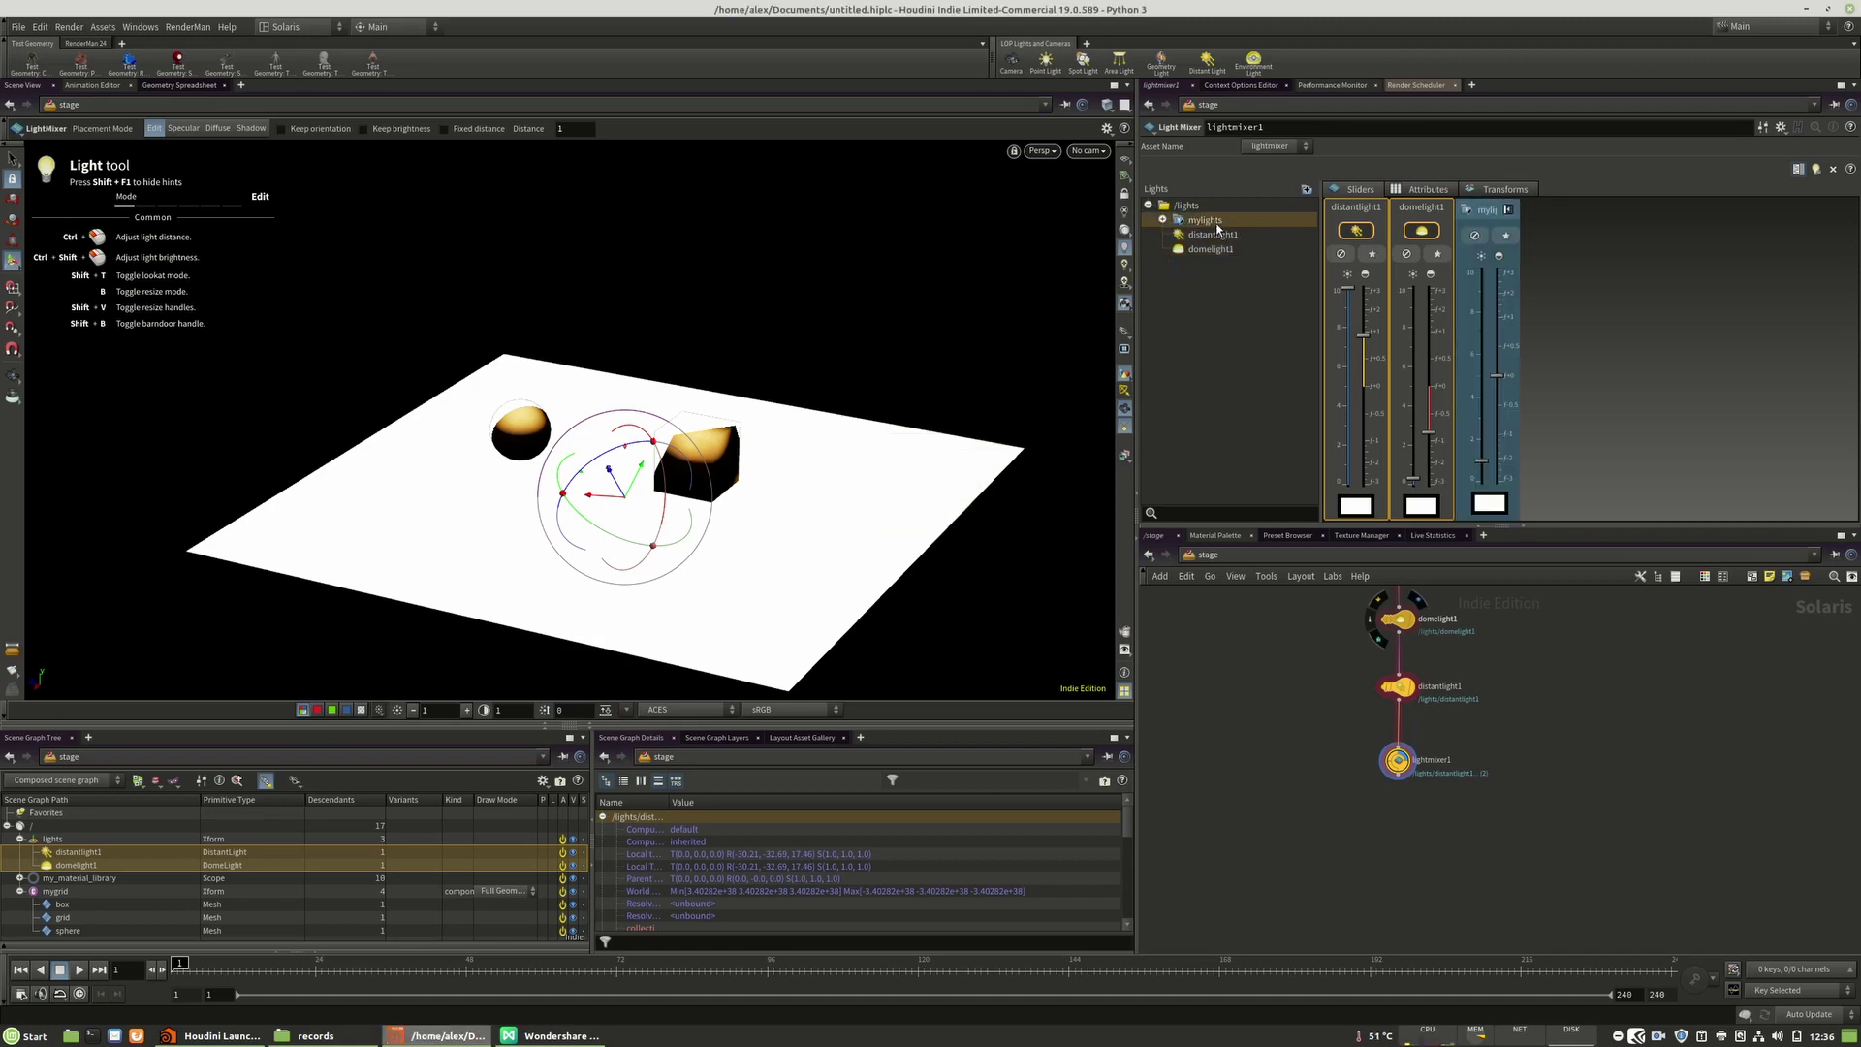
click(1506, 235)
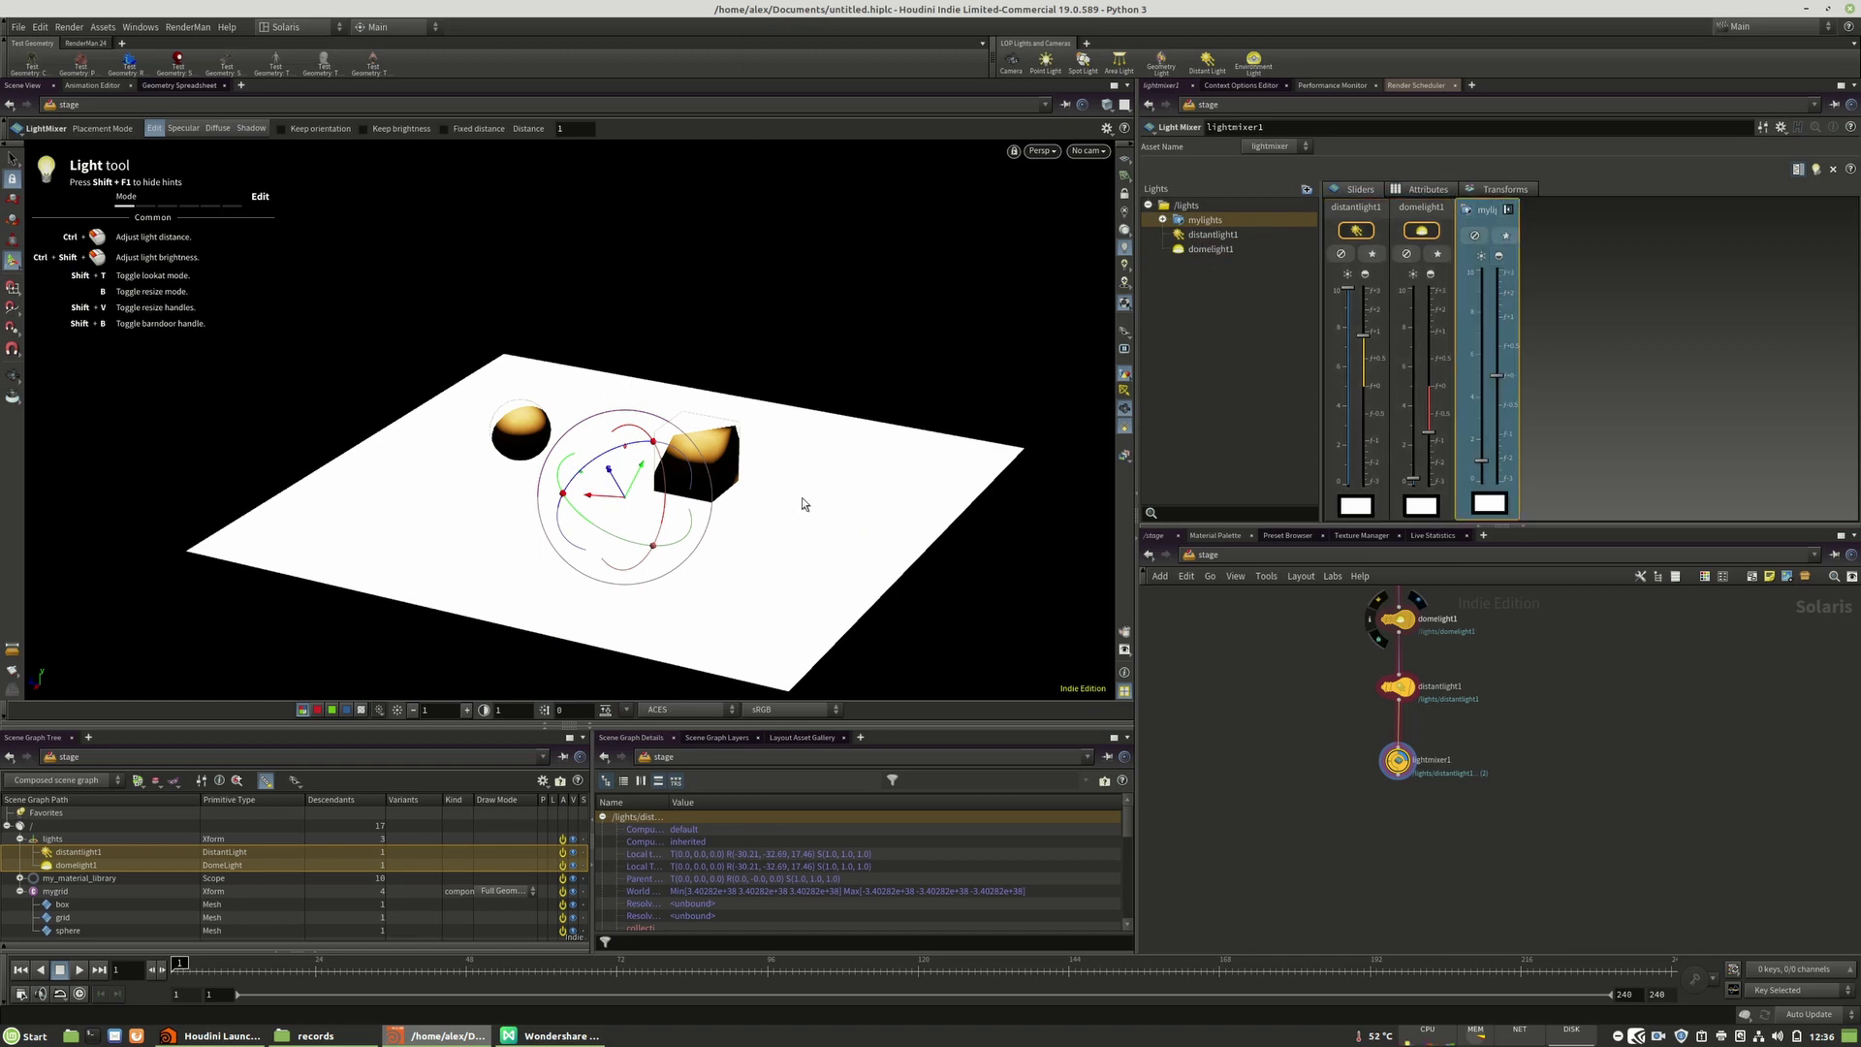
click(1165, 221)
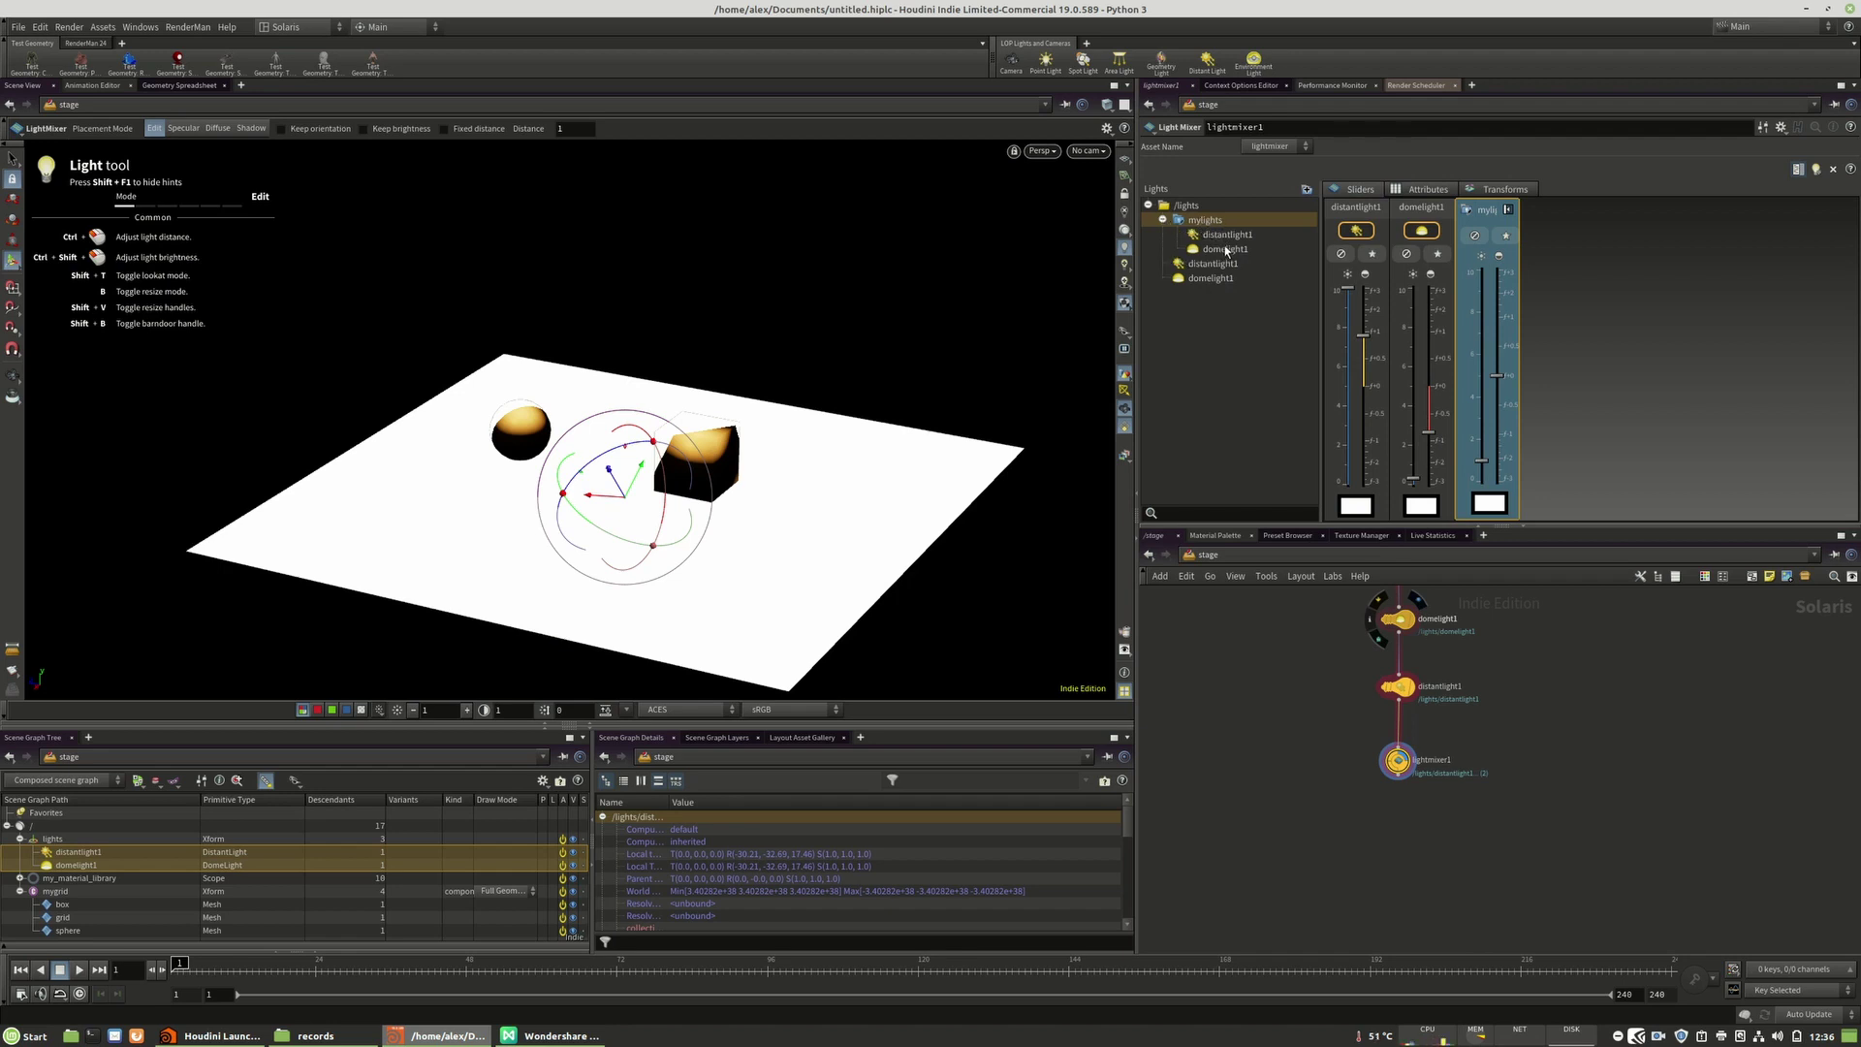
click(1088, 151)
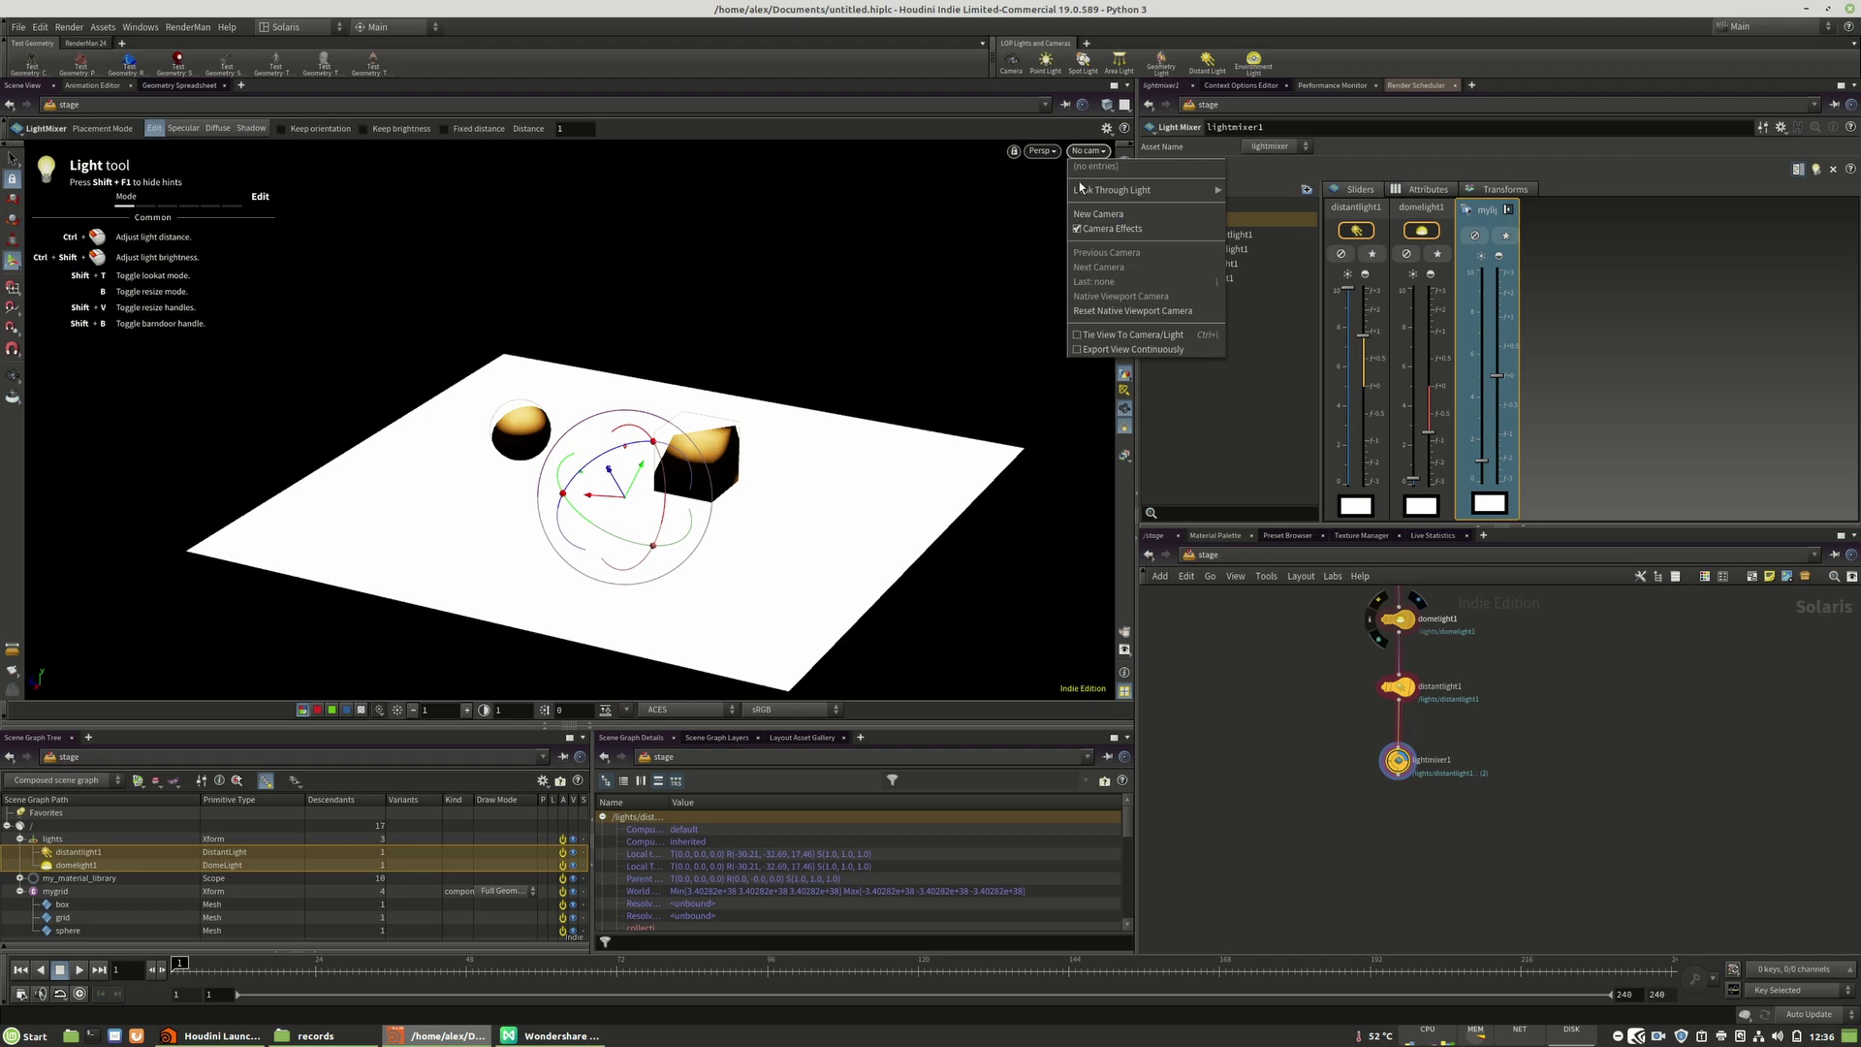
click(1045, 151)
click(1053, 264)
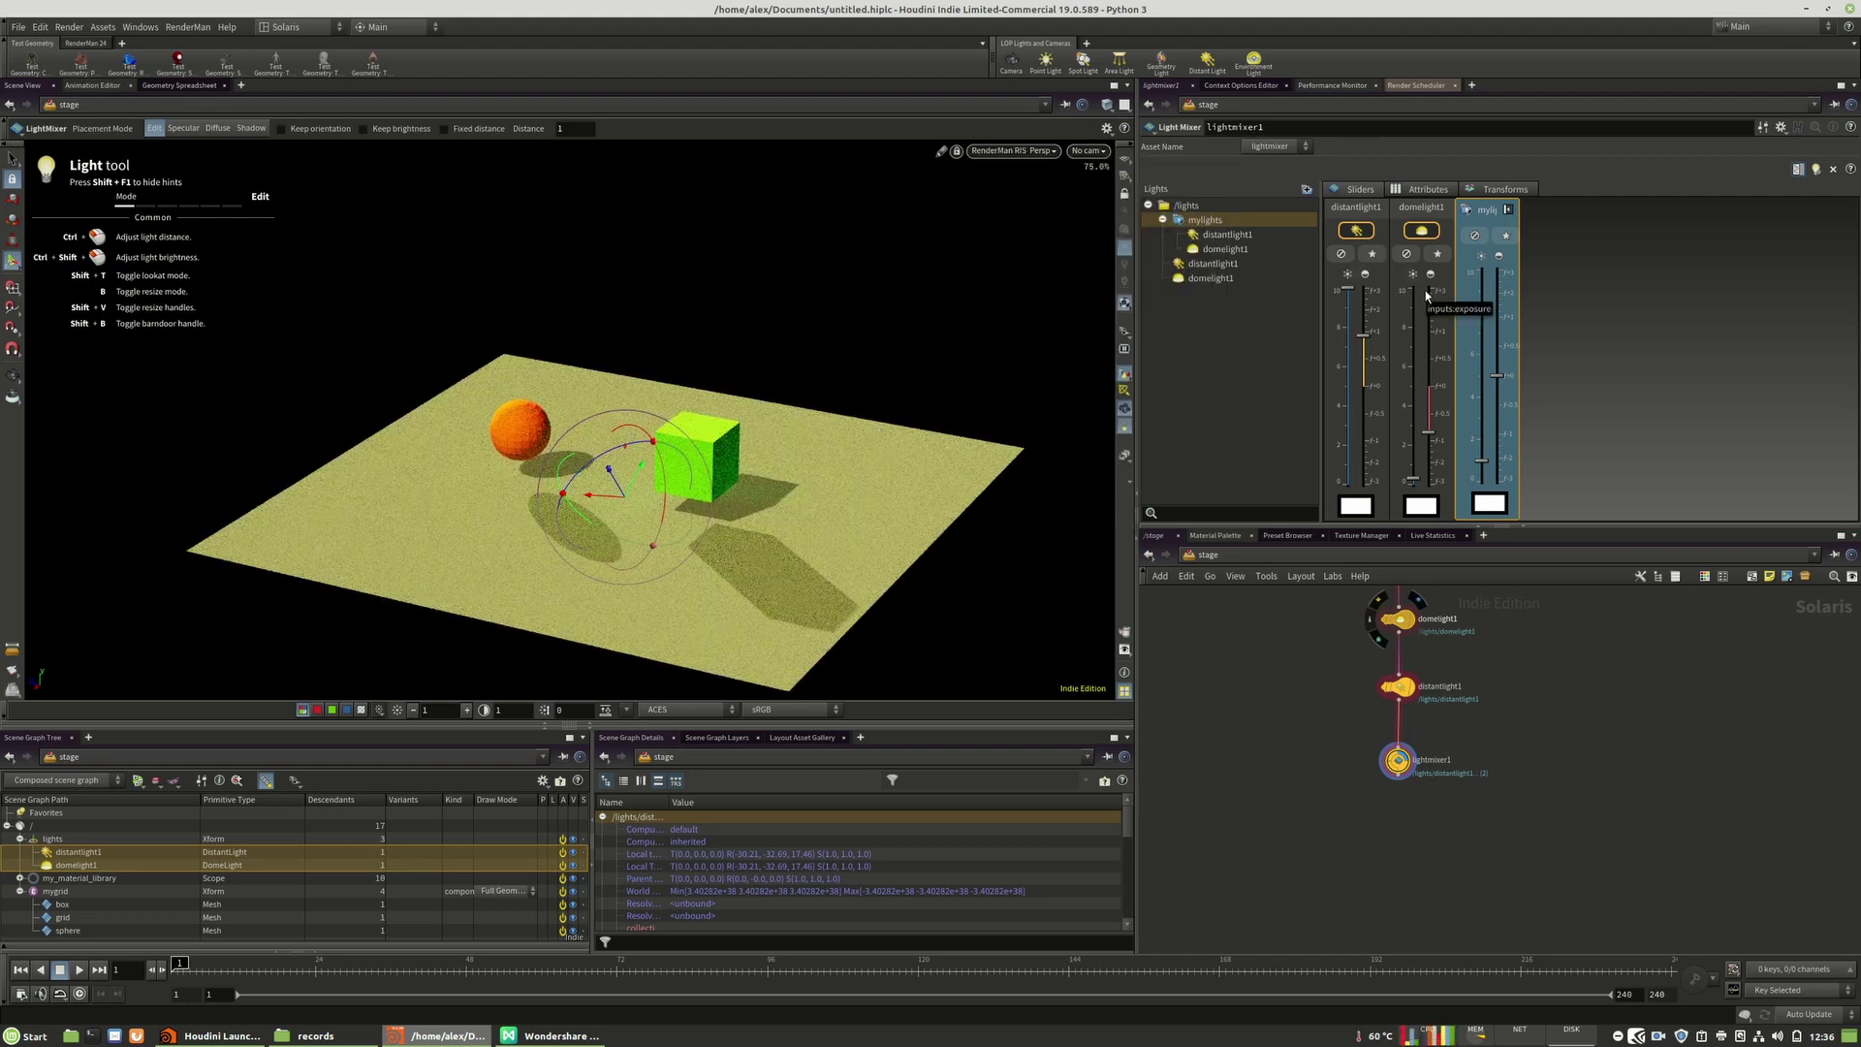
Step: Raise the mylights collection's intensity and slightly lower its exposure in the Light Mixer
middle_drag(1532, 715, 1526, 698)
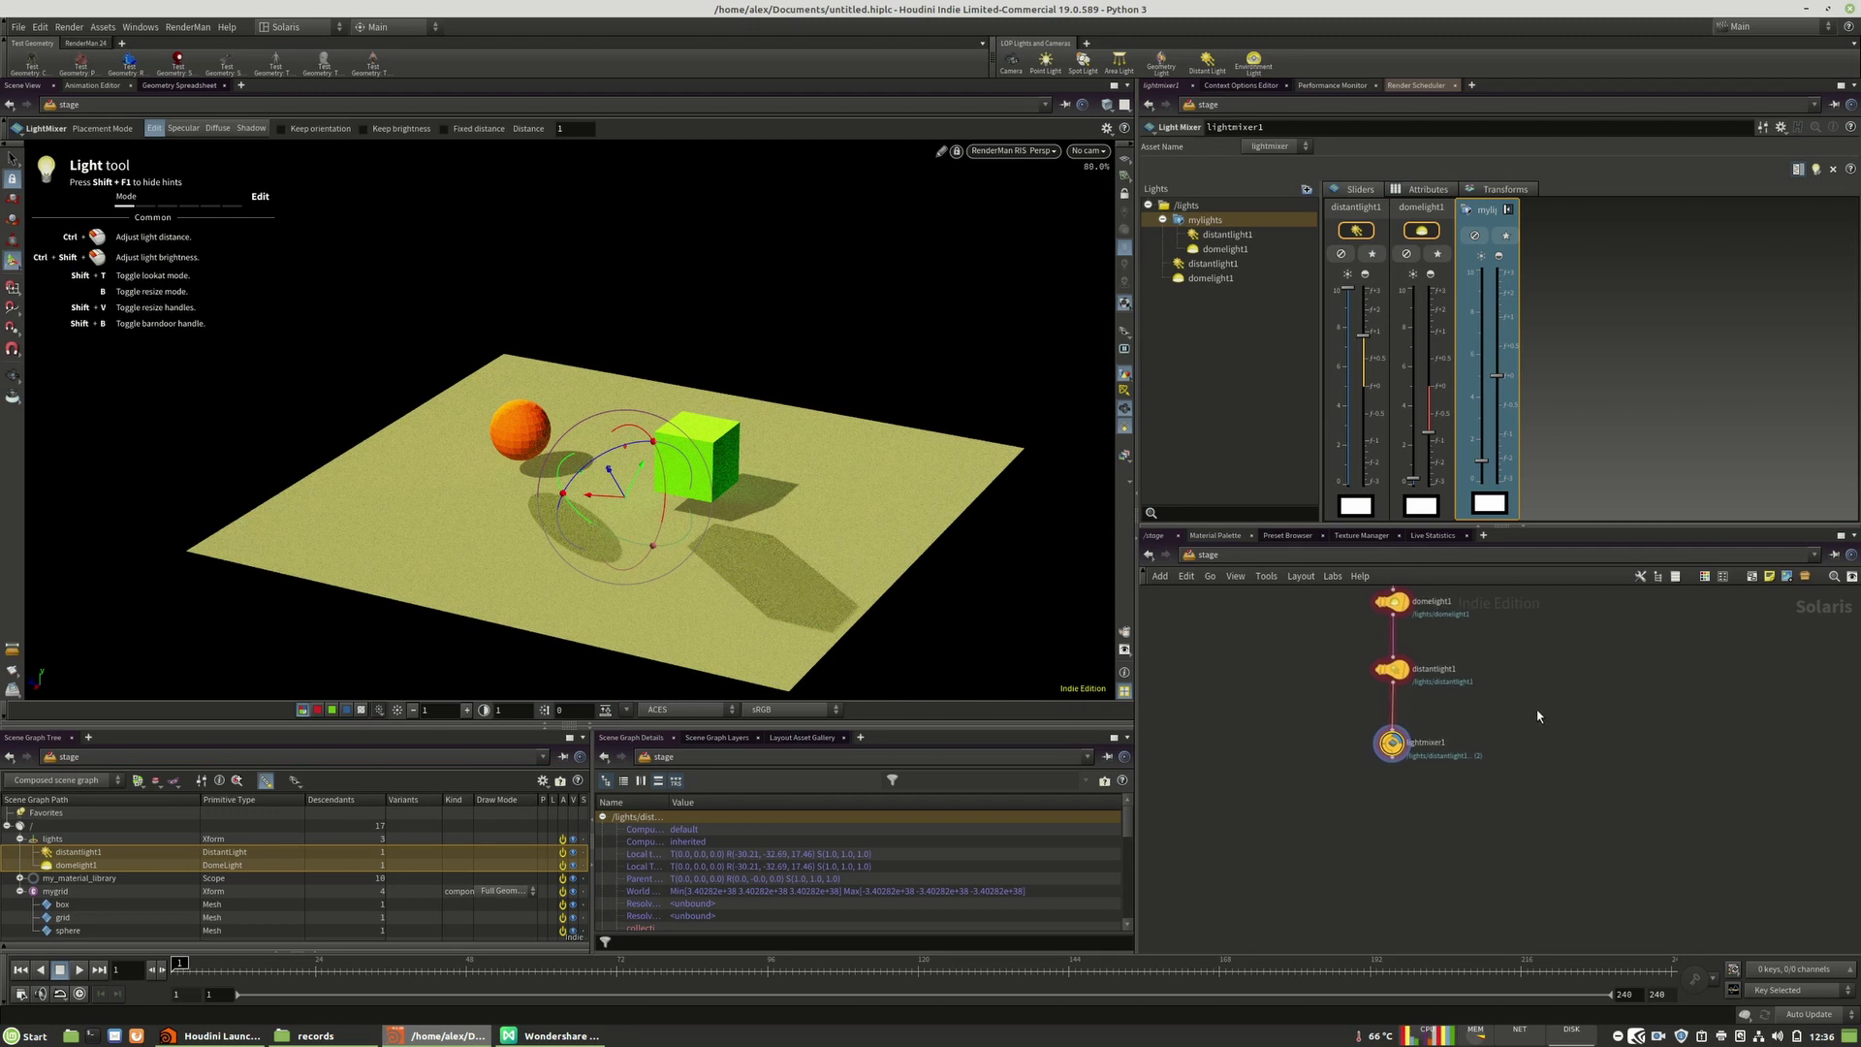
middle_drag(1412, 828, 1421, 812)
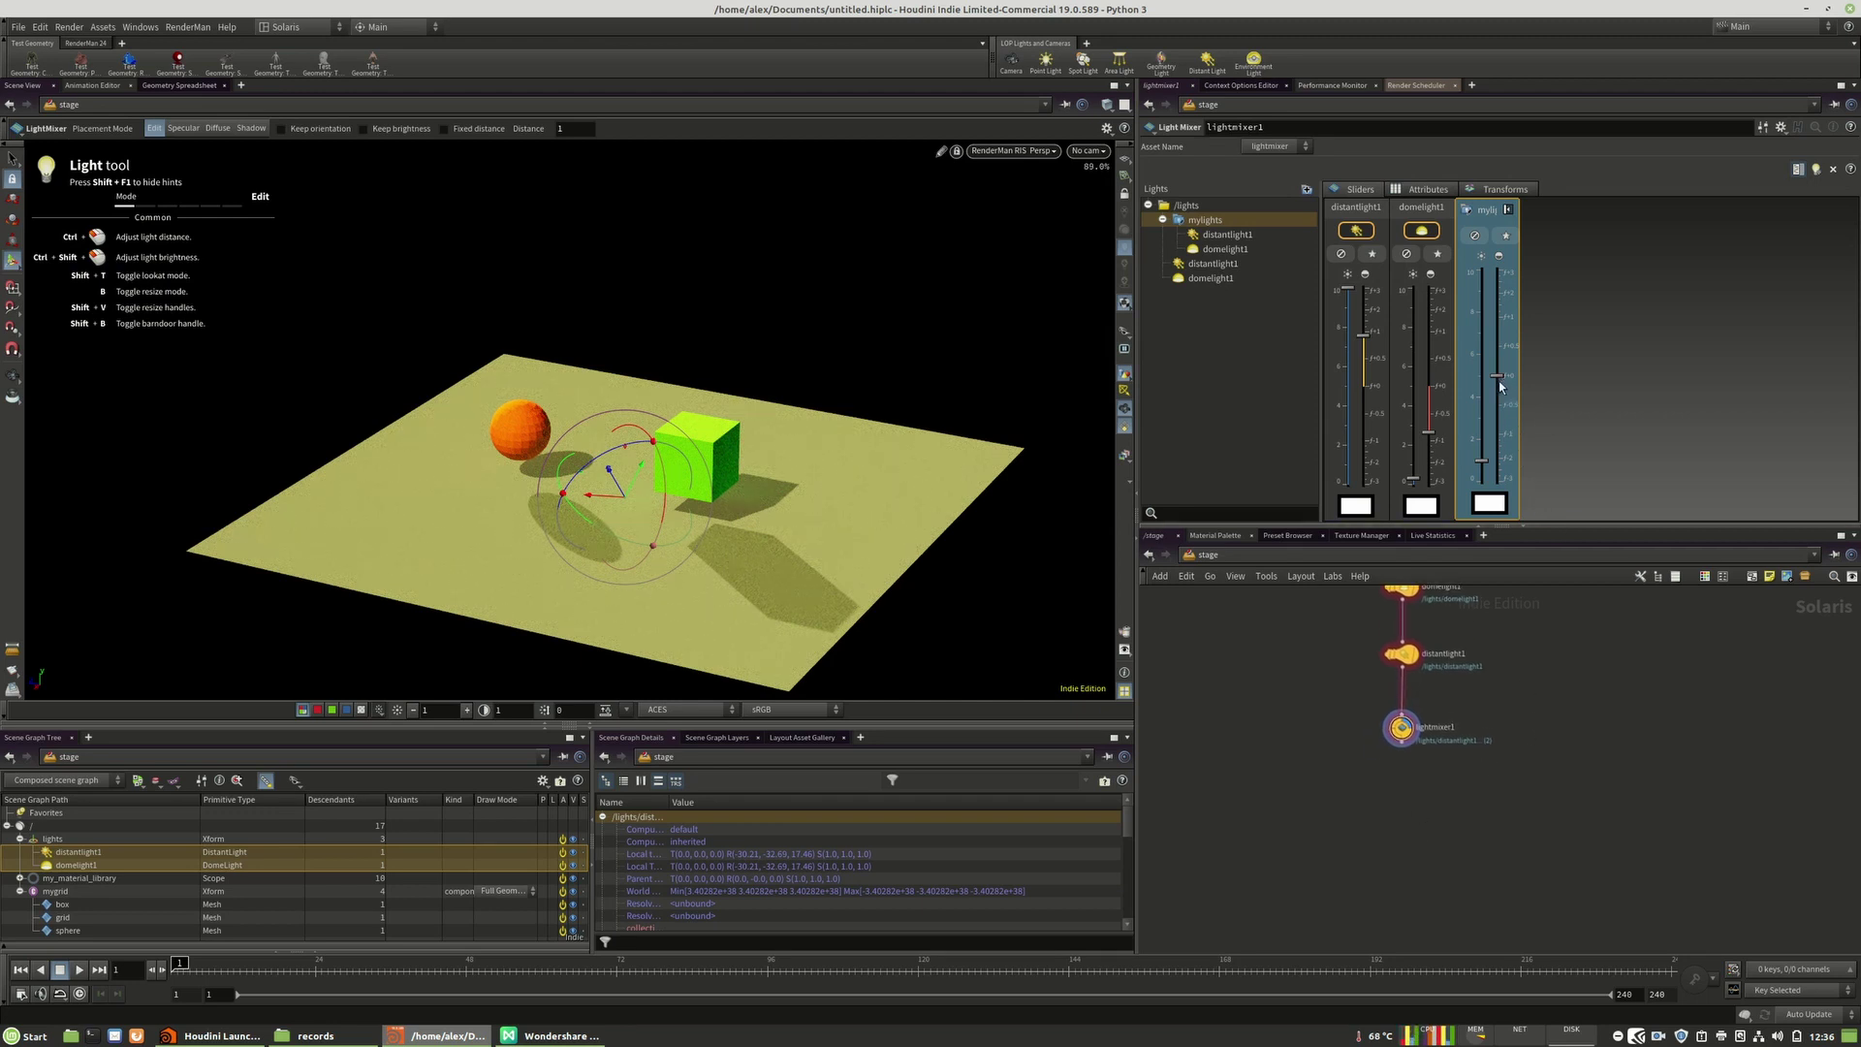
drag(1500, 386, 1485, 435)
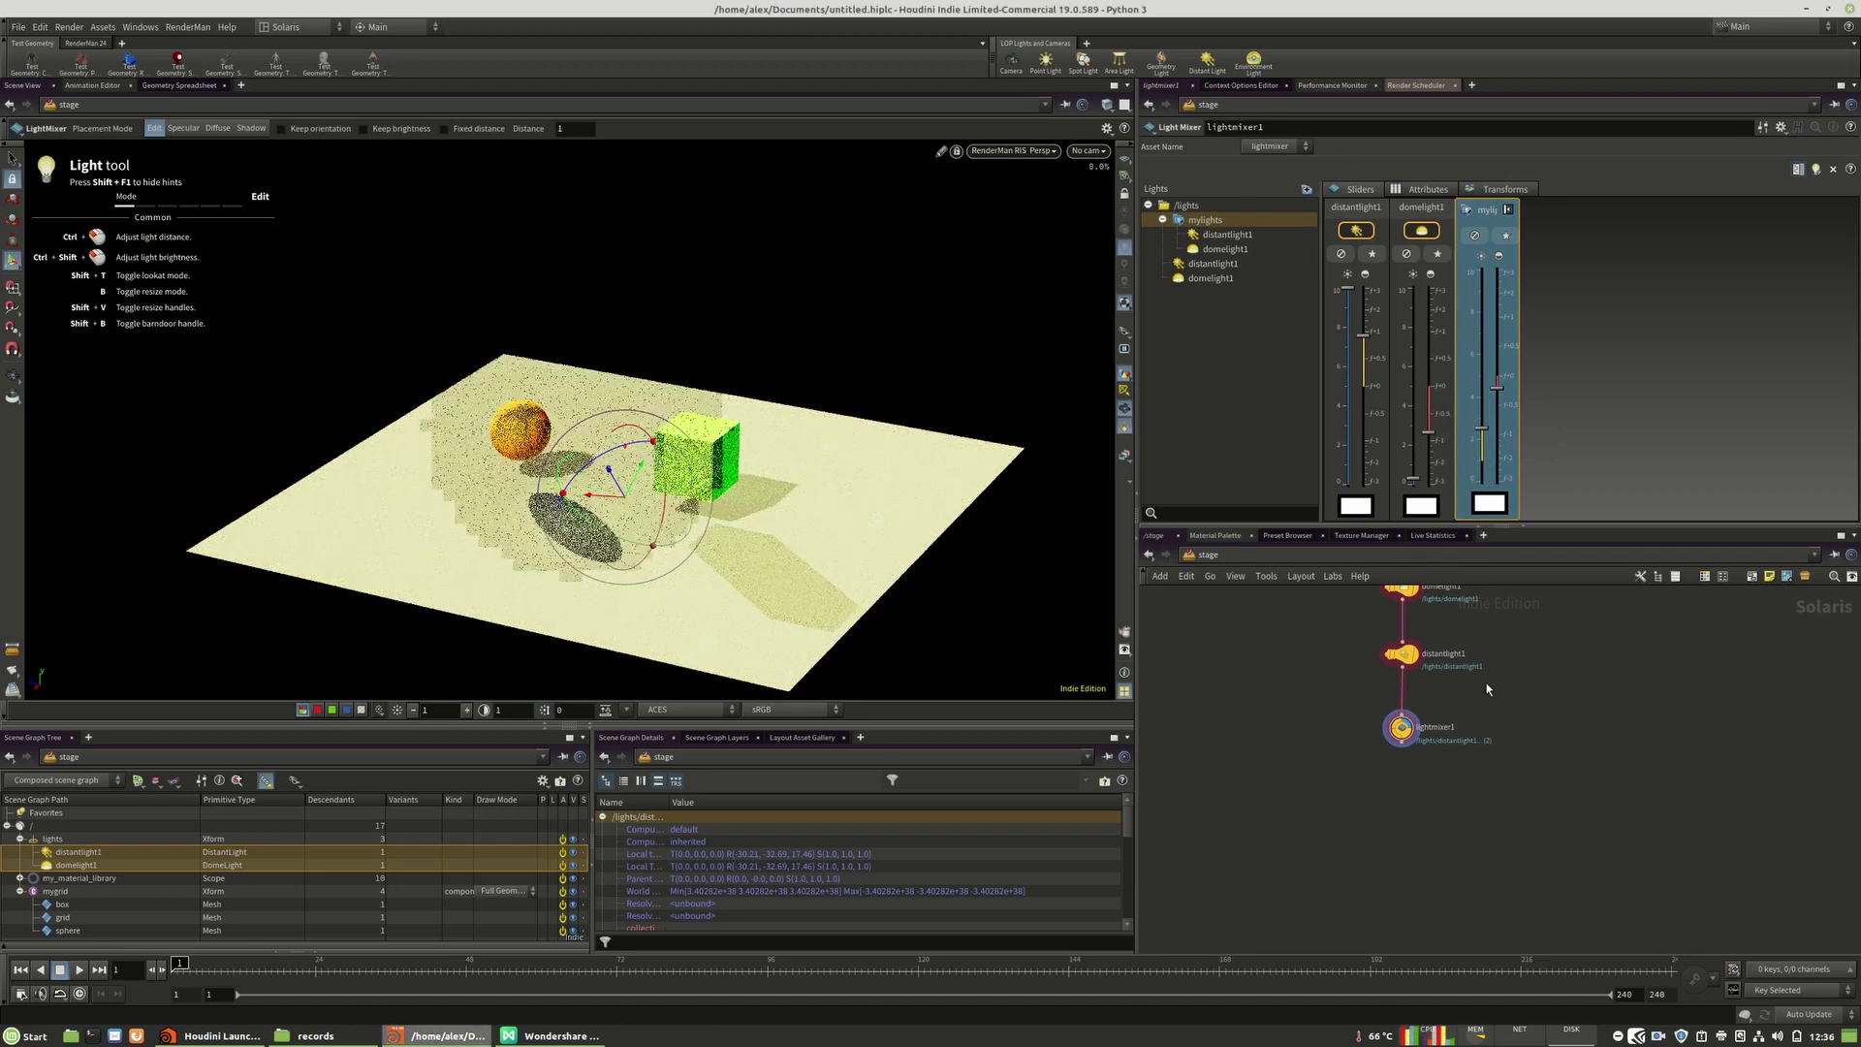
Step: Add a Light Linker node below the light mixer in the stage network
middle_drag(1488, 689, 1496, 845)
scroll(1496, 845, down, 1)
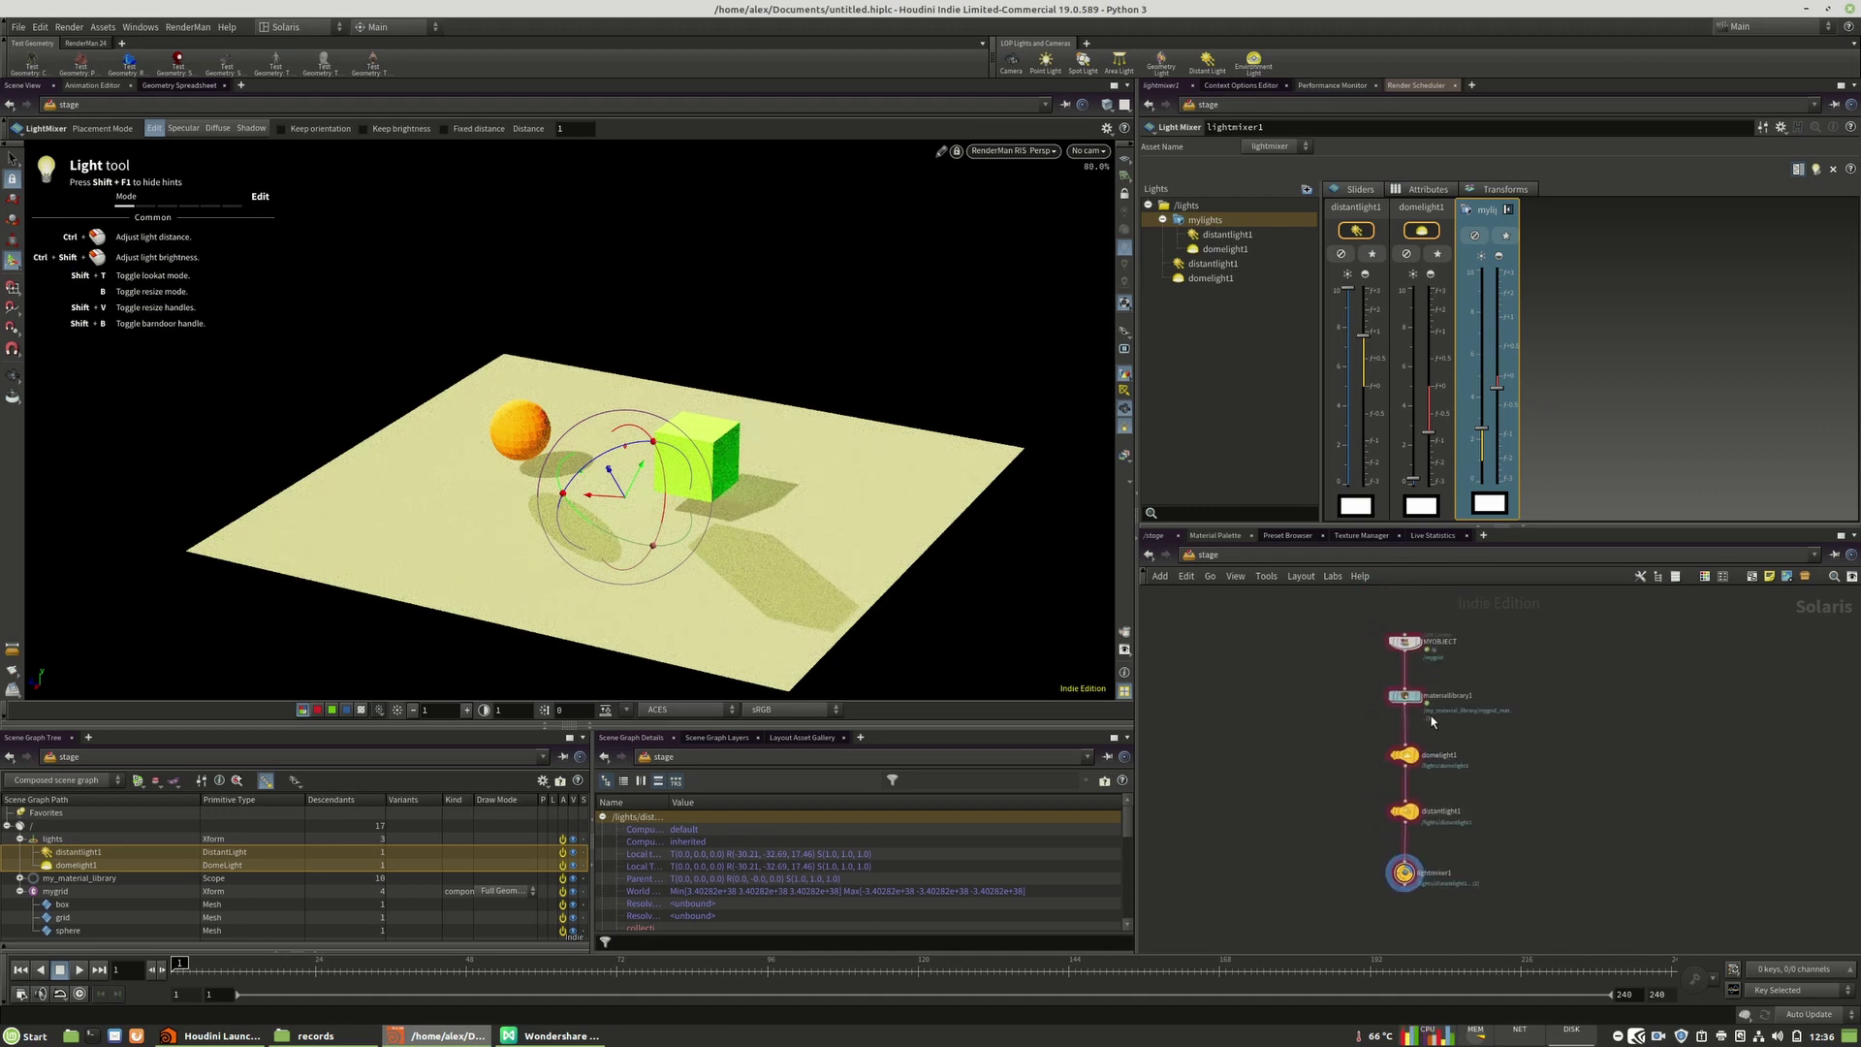
key(Tab)
text(ligh)
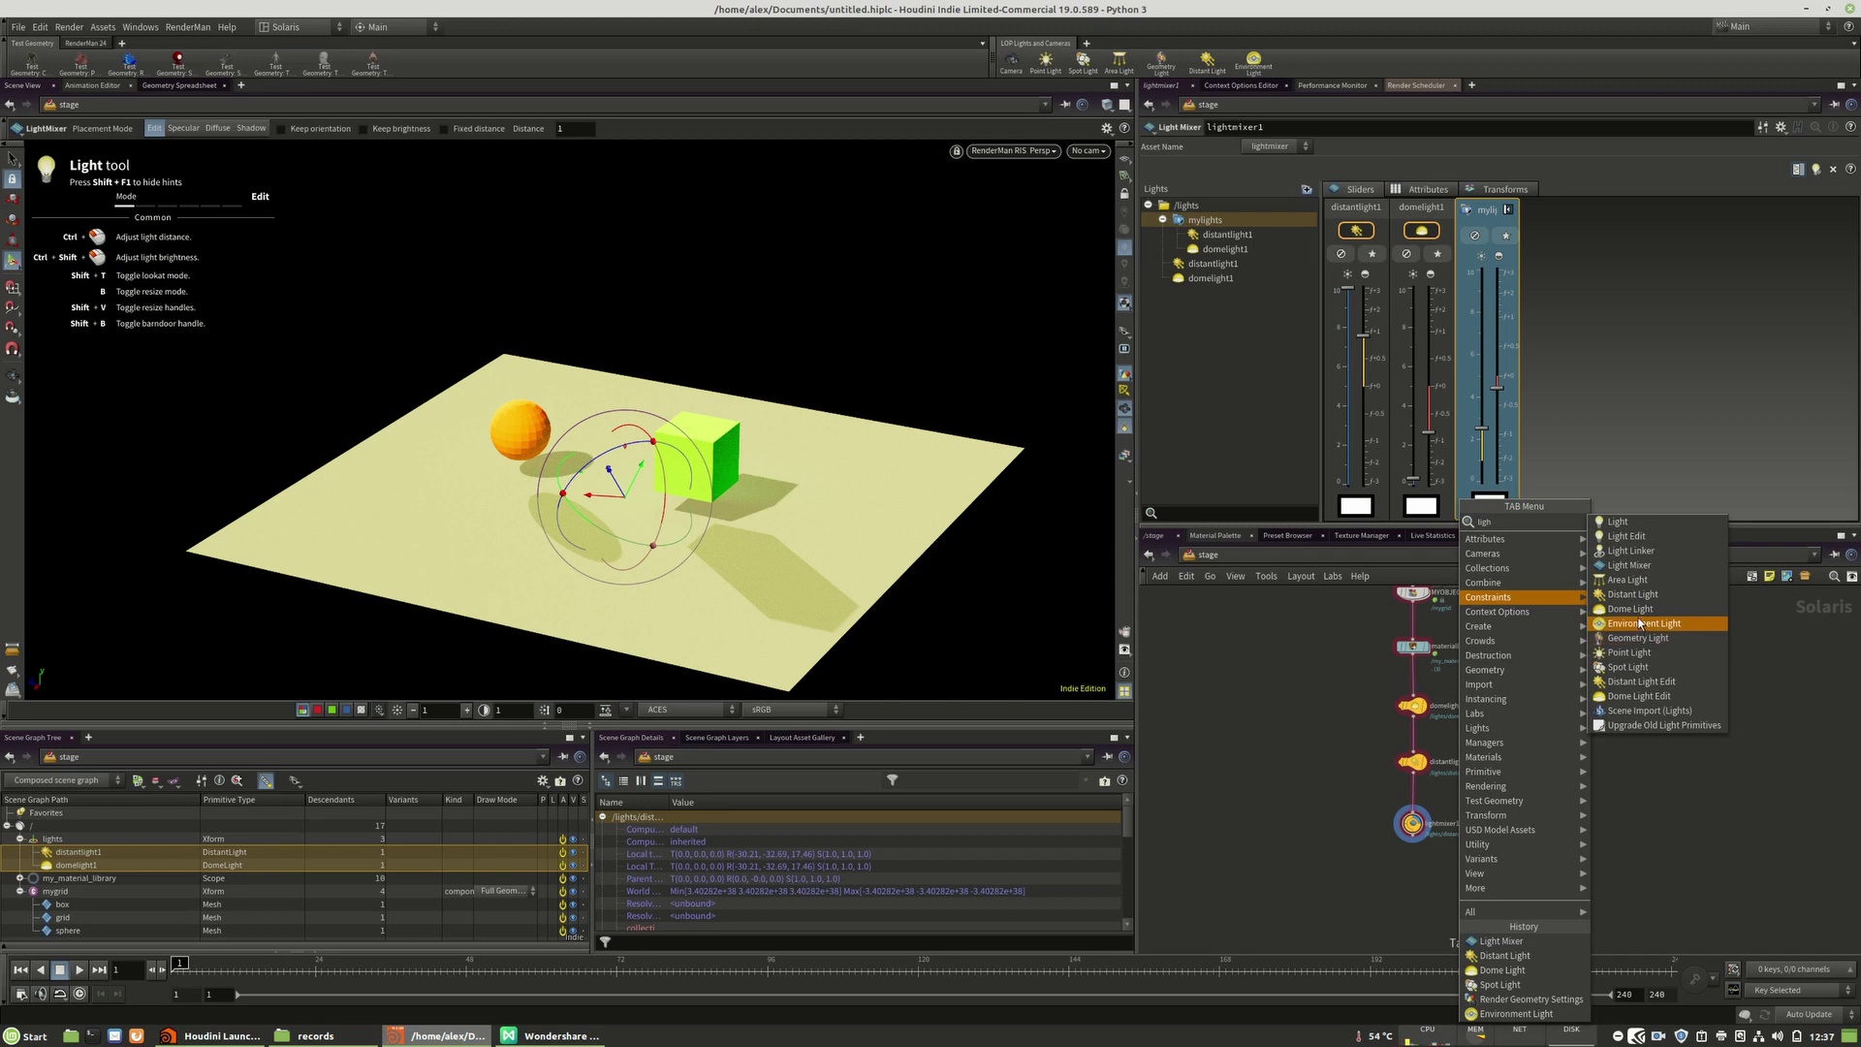
click(1632, 550)
click(1414, 868)
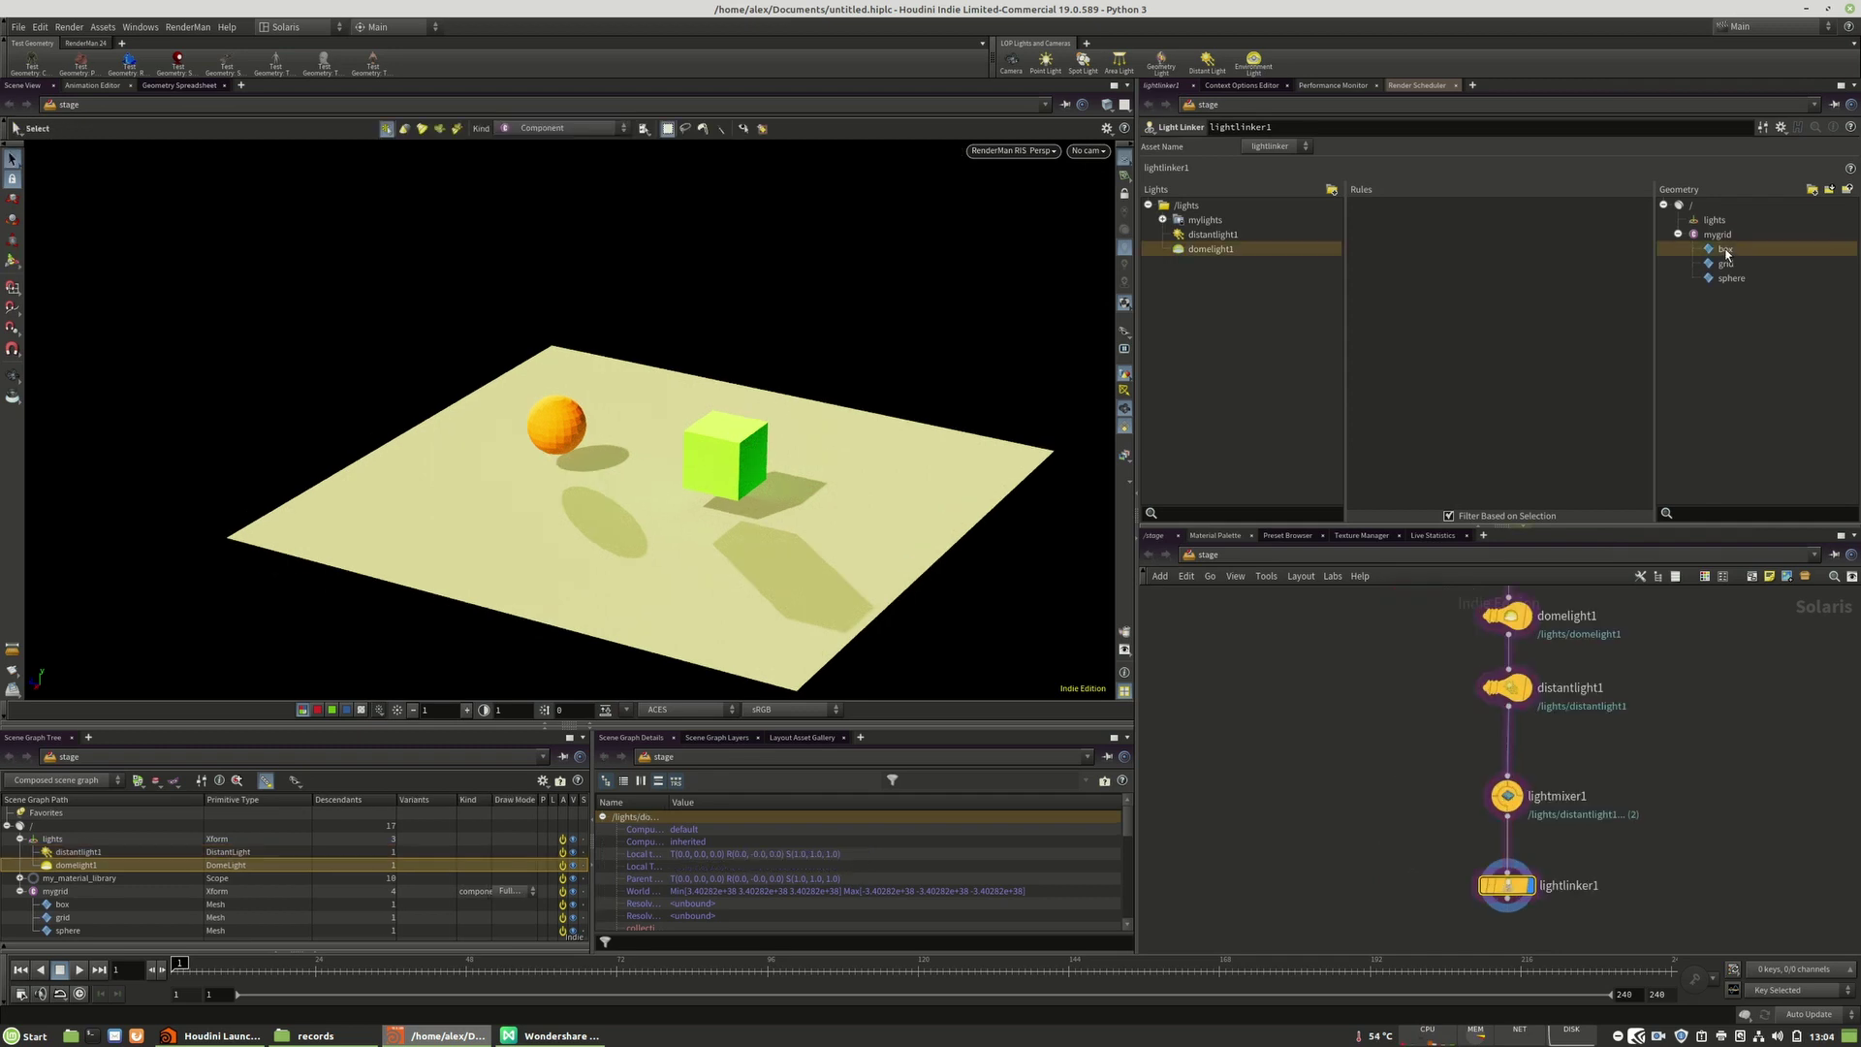
Step: Try a geometry rule for /mygrid/box in the Light Linker, and select the box, grid and sphere
drag(1730, 252, 1499, 226)
click(1727, 249)
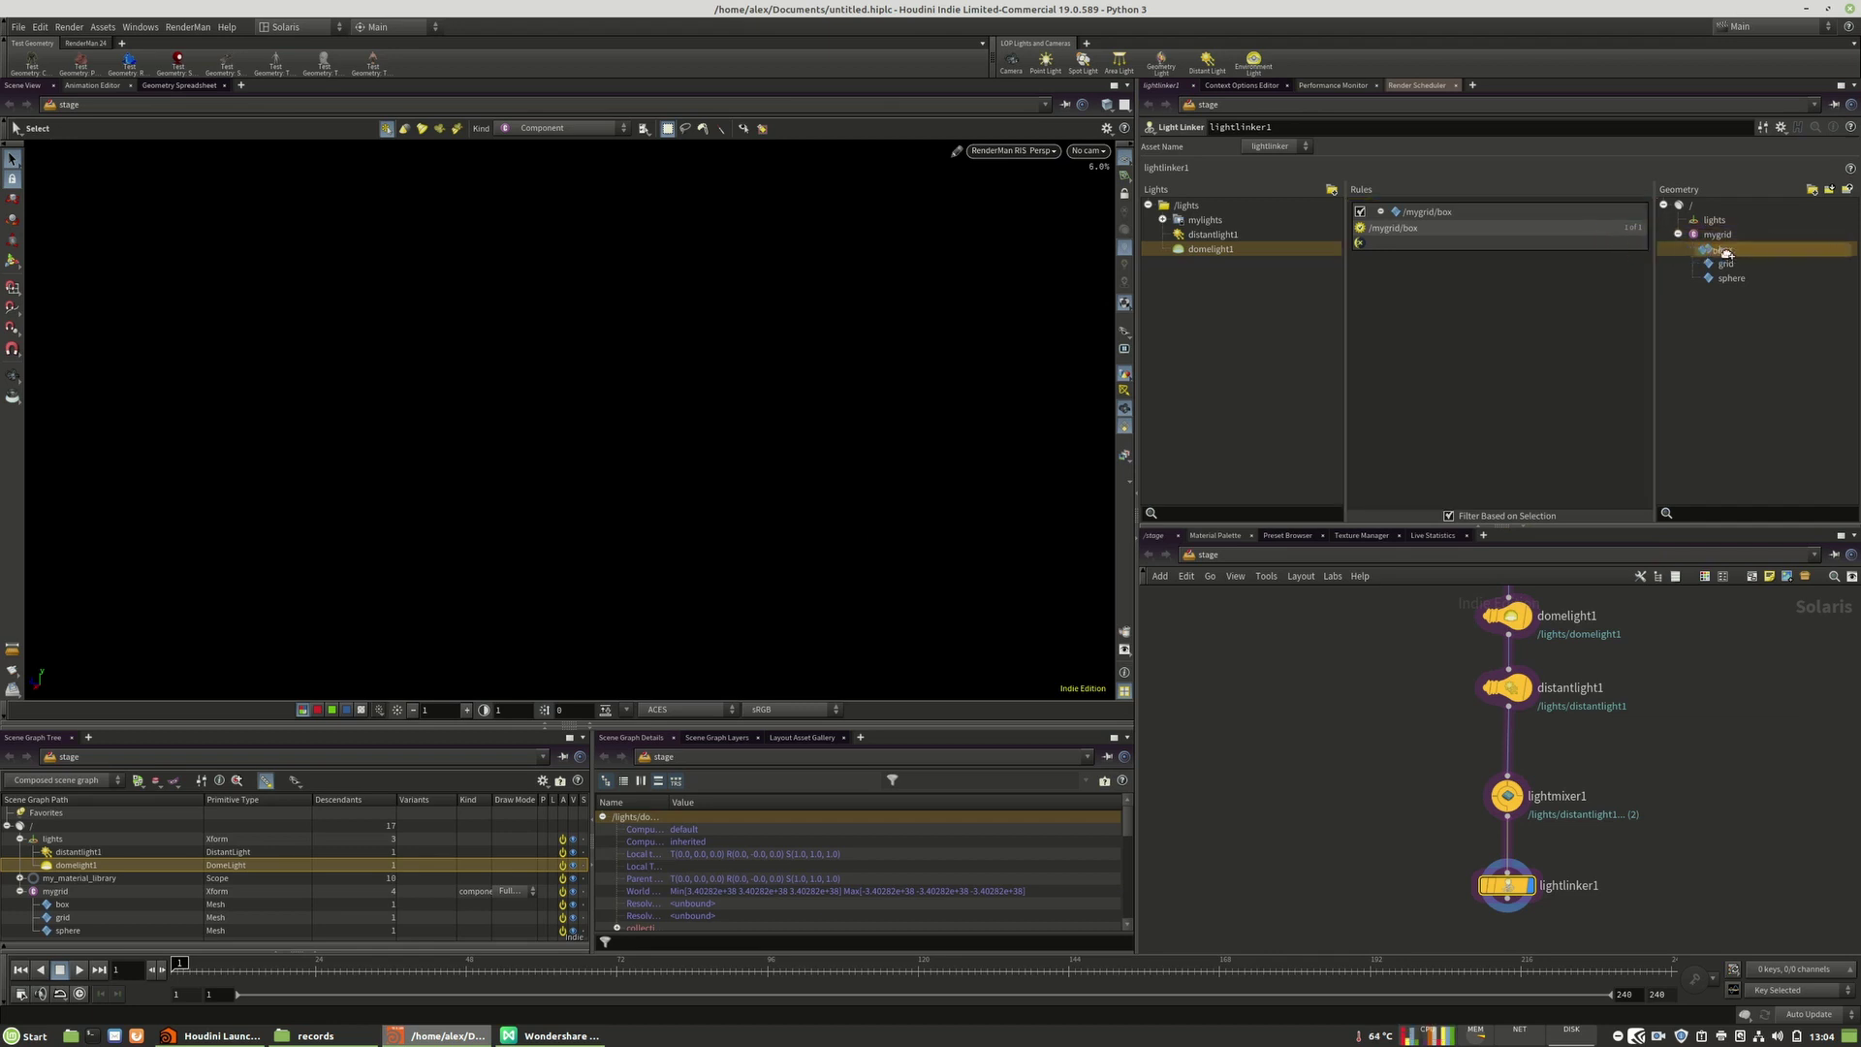
shift+click(1730, 278)
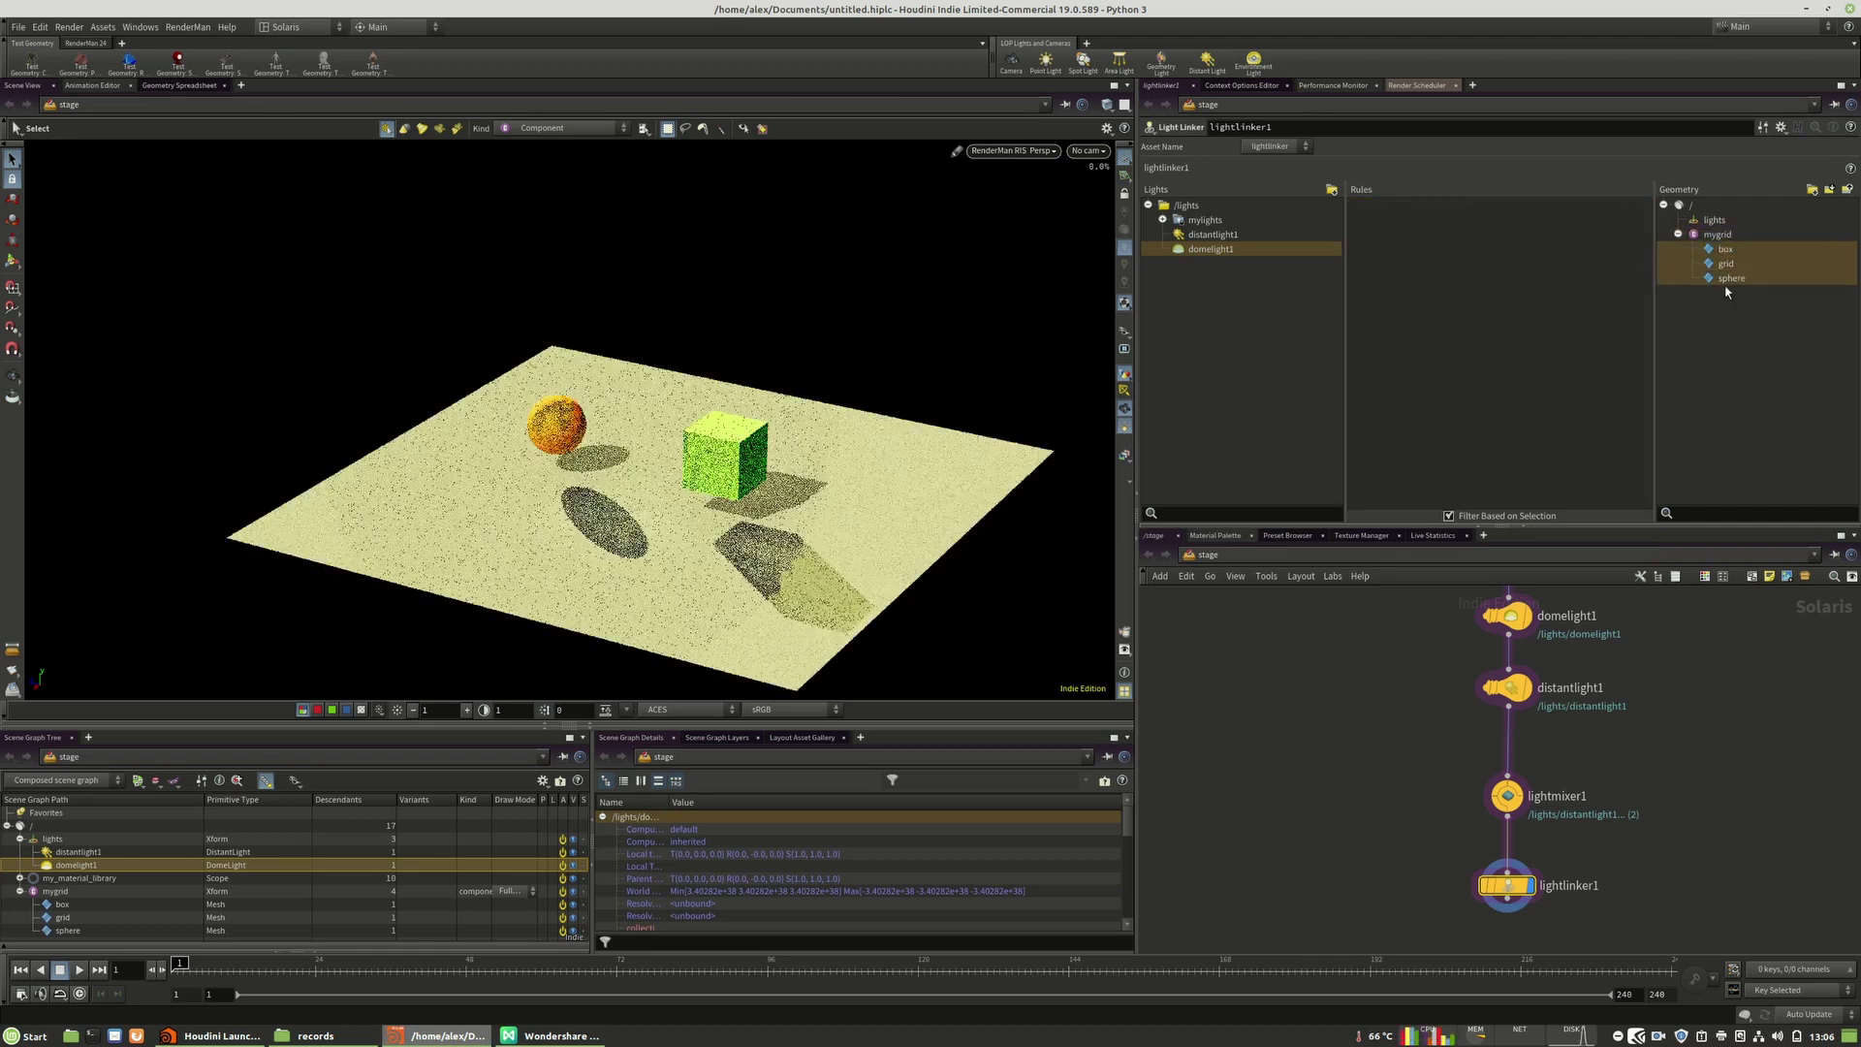
Step: Create a light rule for distantlight1 that includes only /mygrid/box, and restart the render
click(1214, 235)
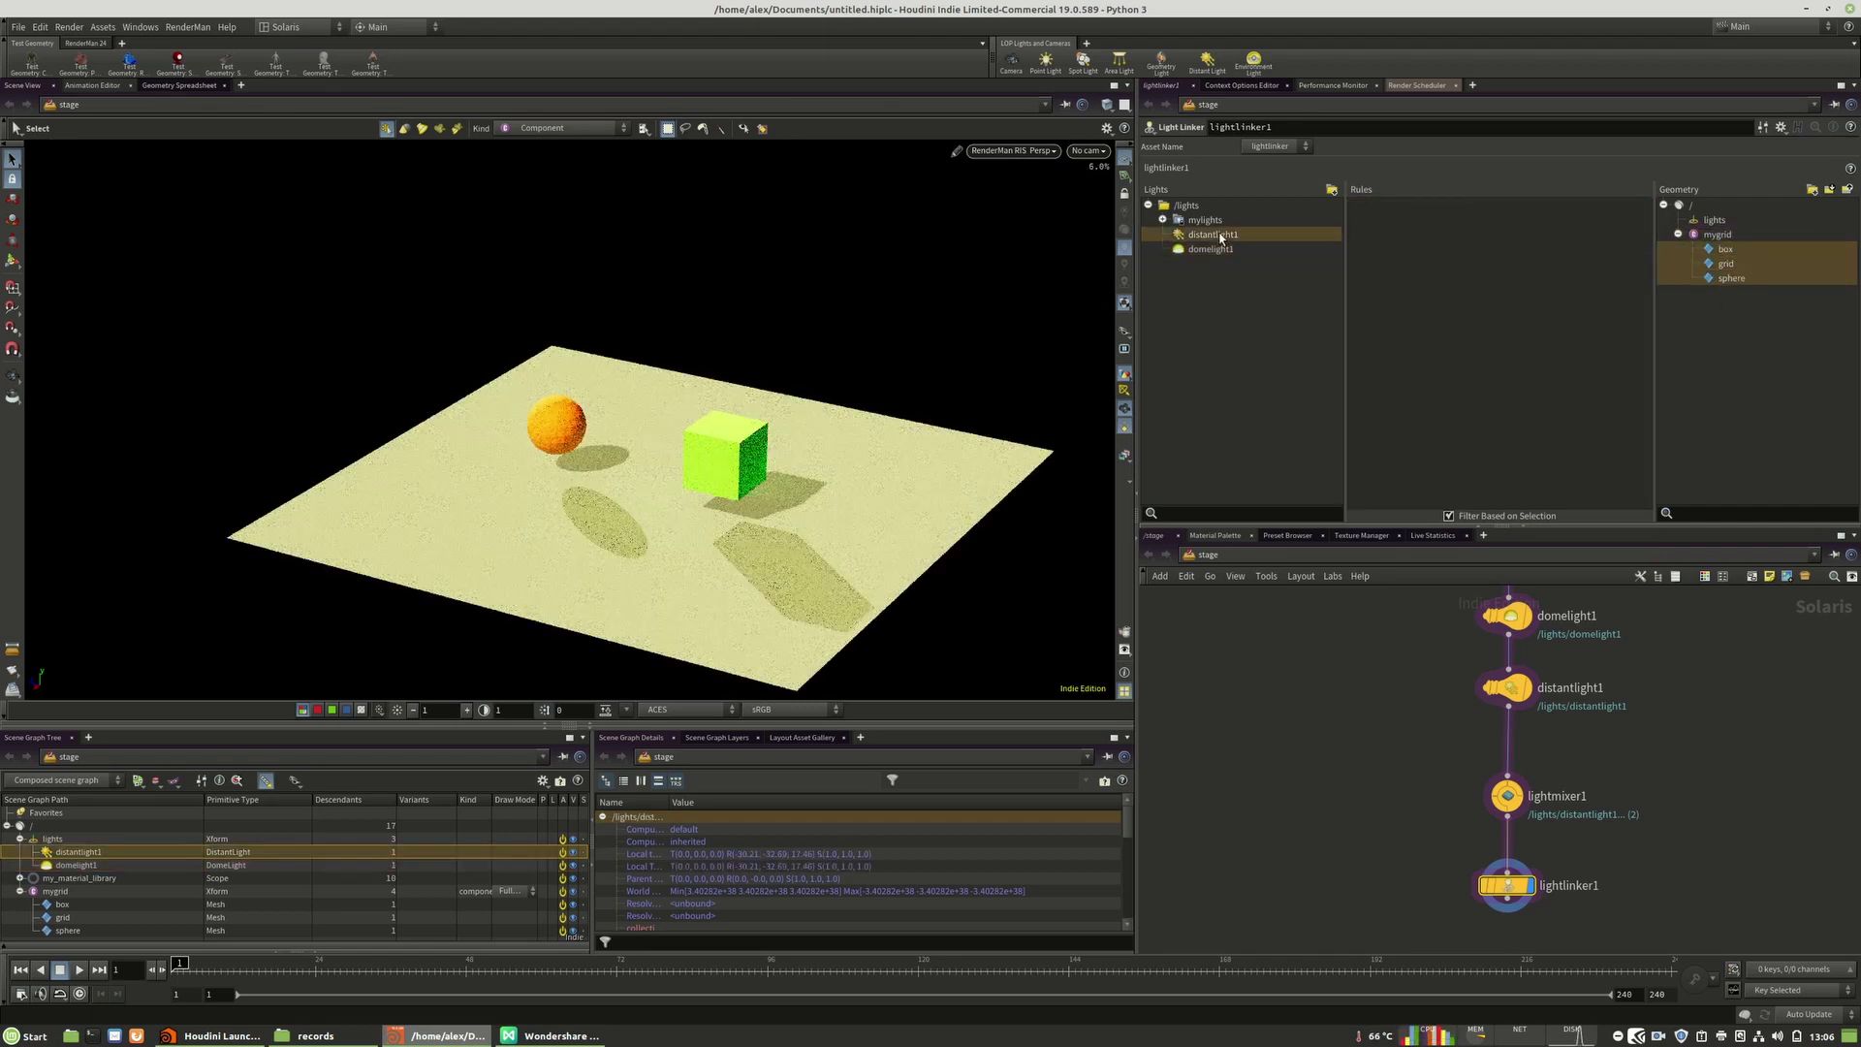
drag(1199, 241, 1459, 224)
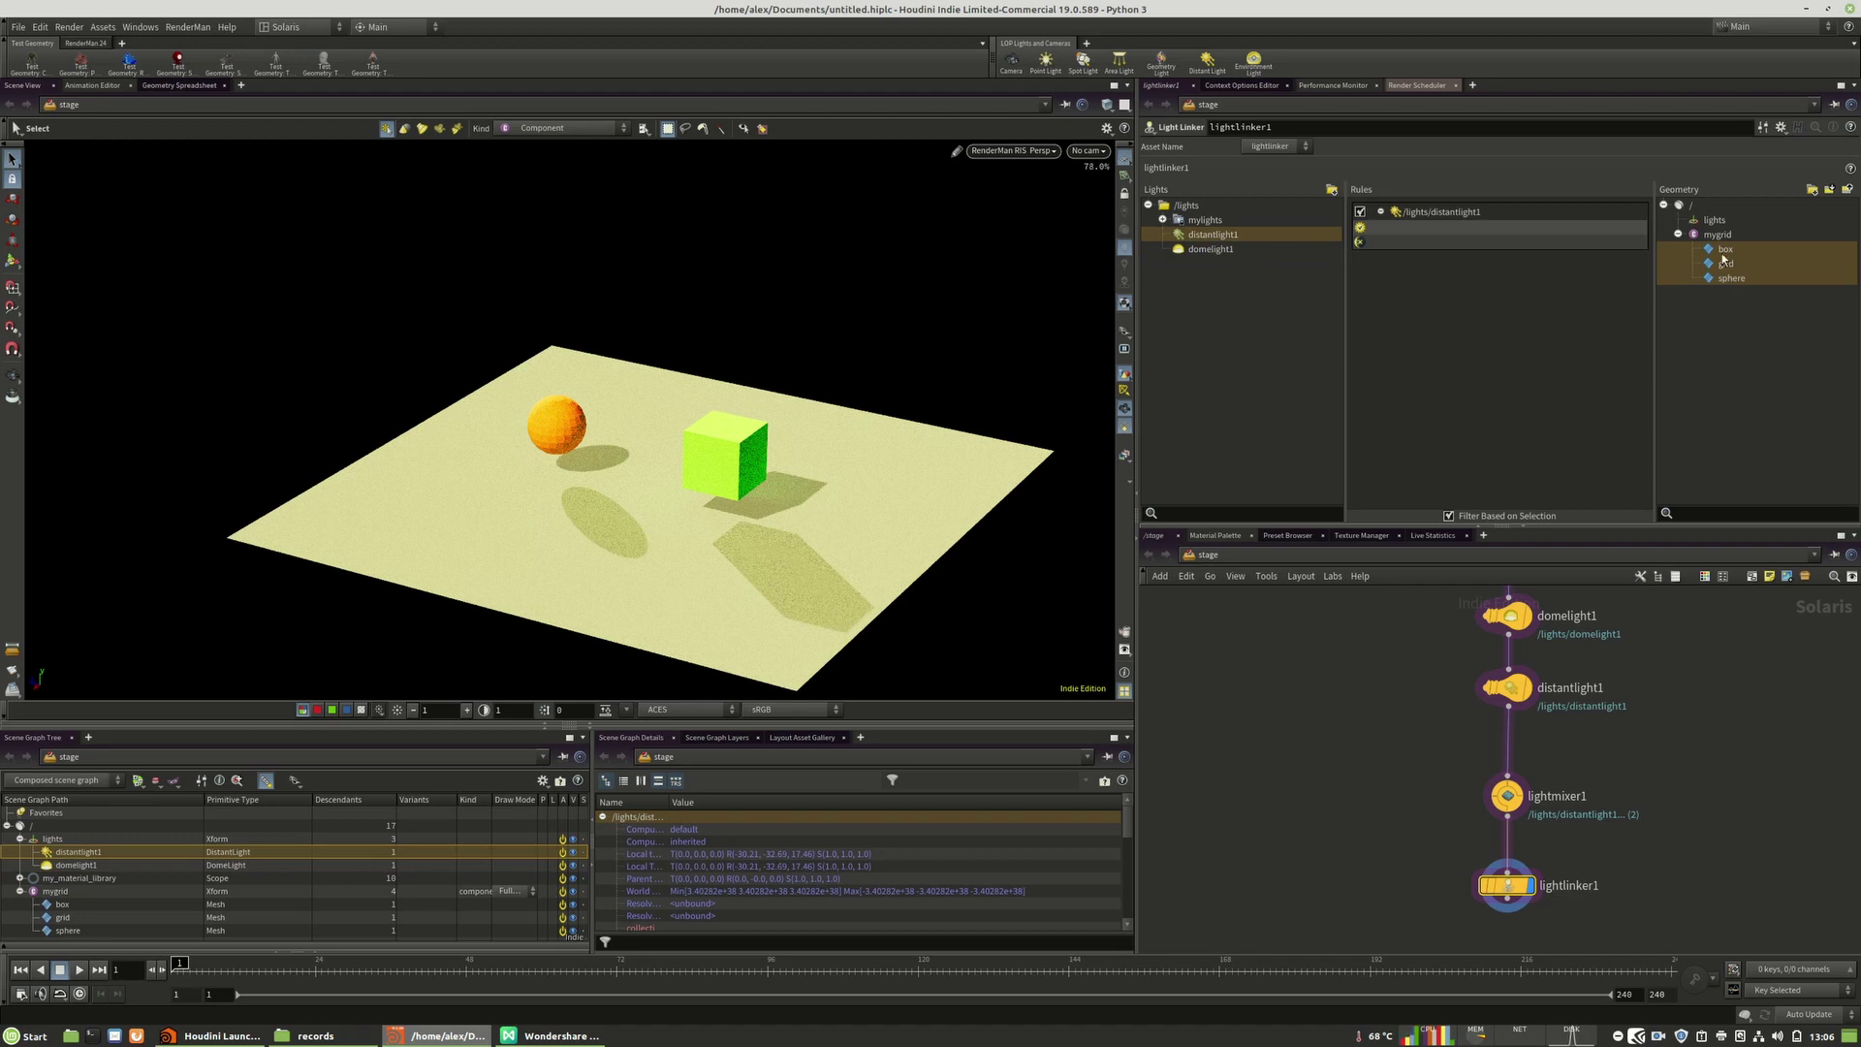
click(1724, 251)
drag(1724, 251, 1455, 228)
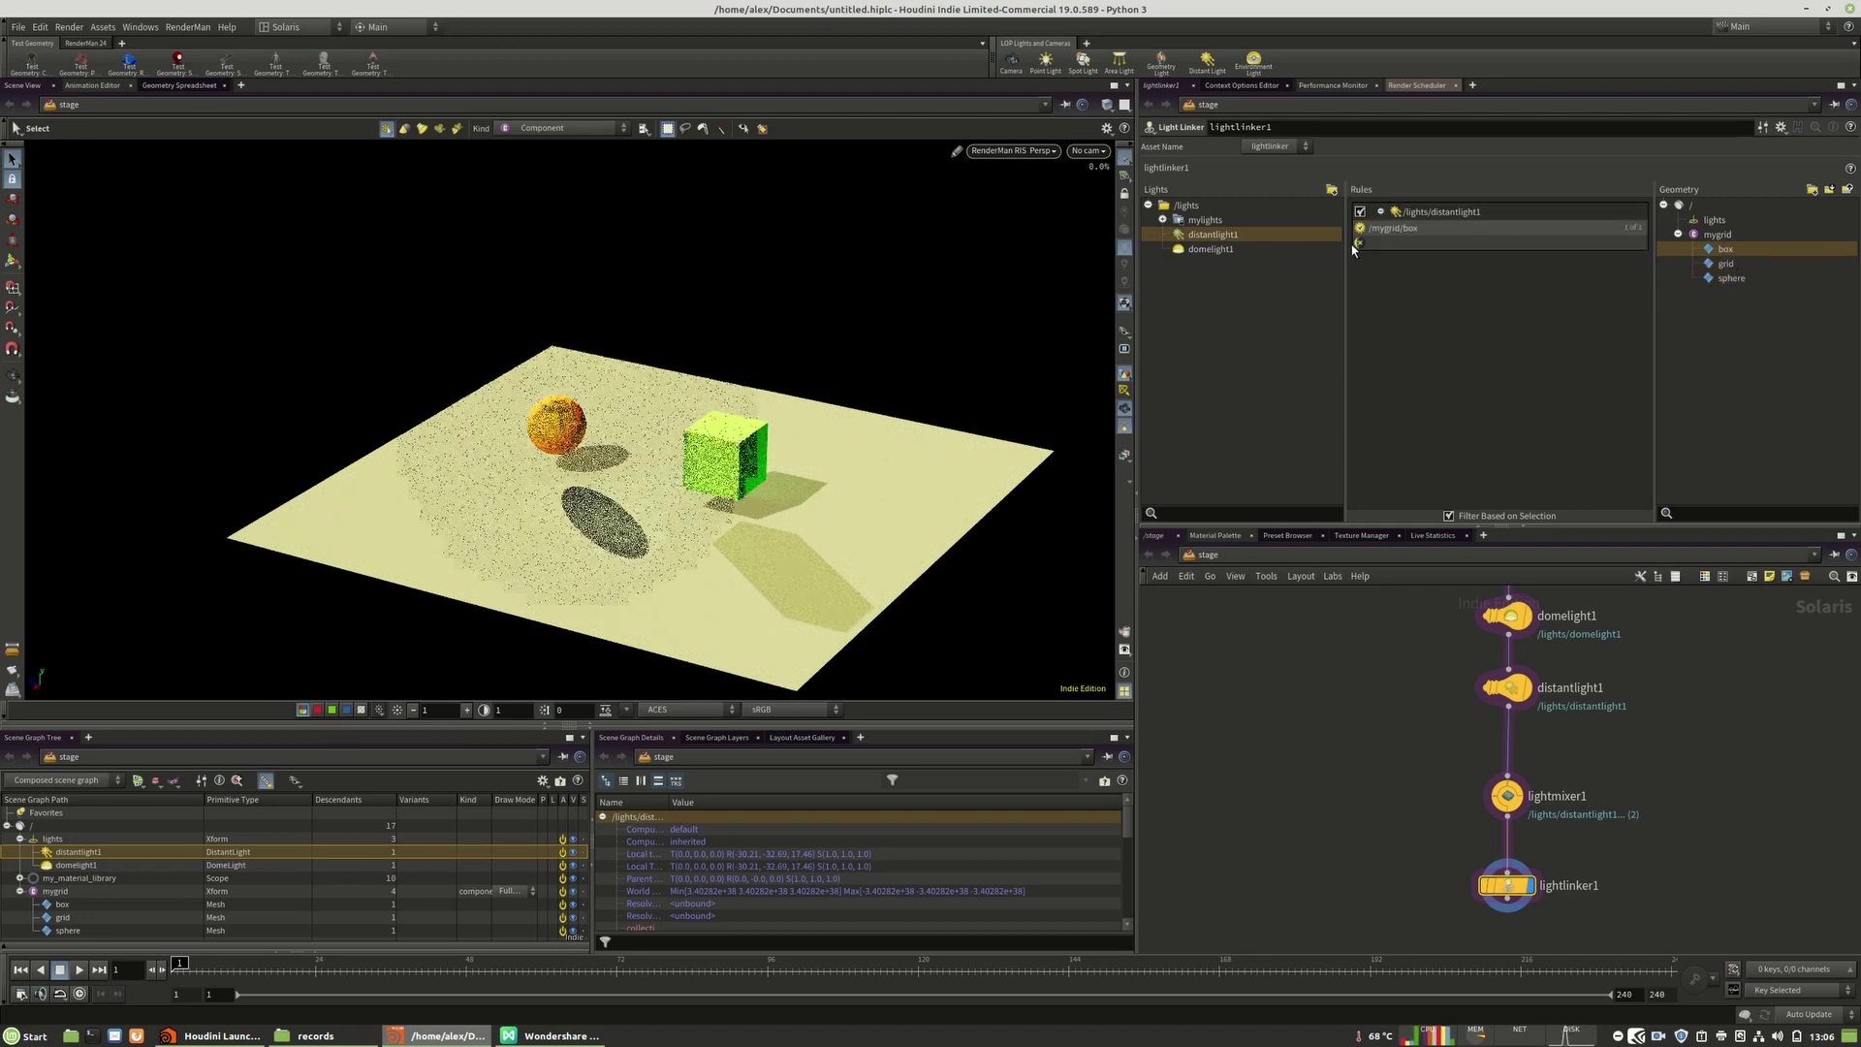
click(1014, 150)
click(1002, 355)
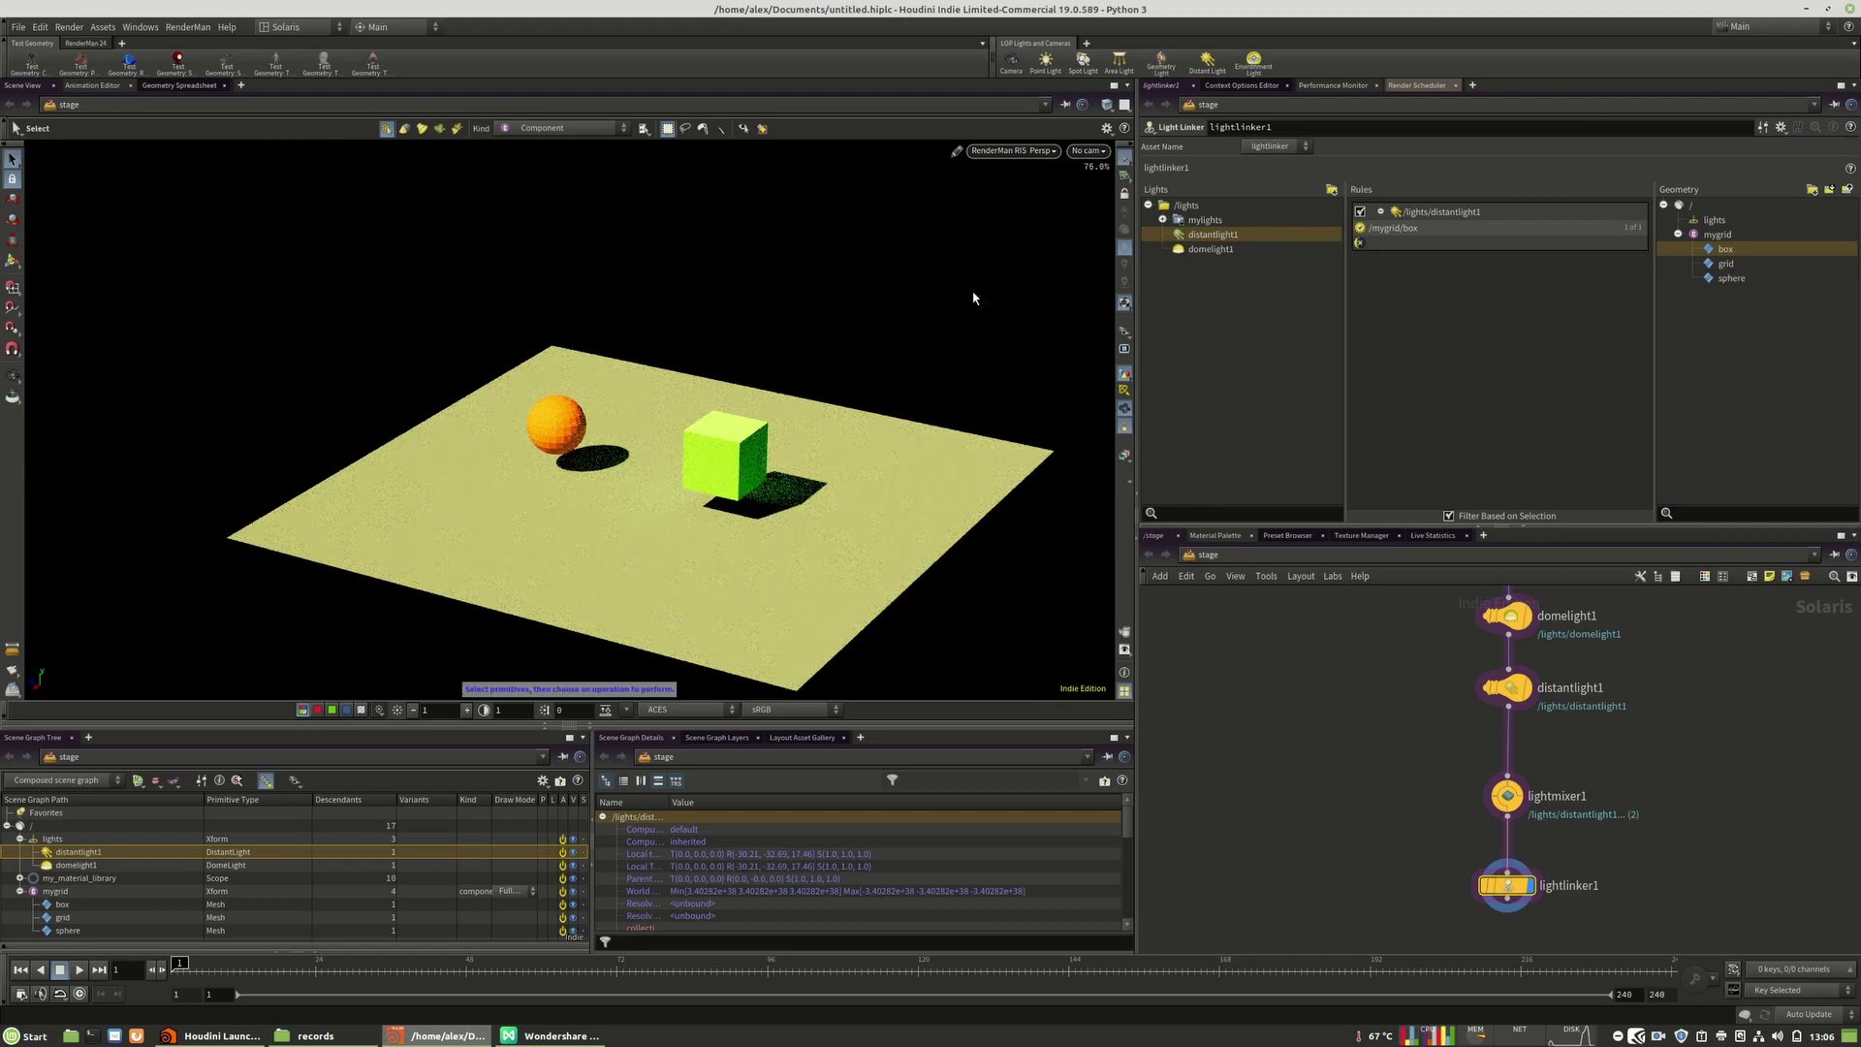
Step: Undo the light-linking rule for the distant light
click(1014, 150)
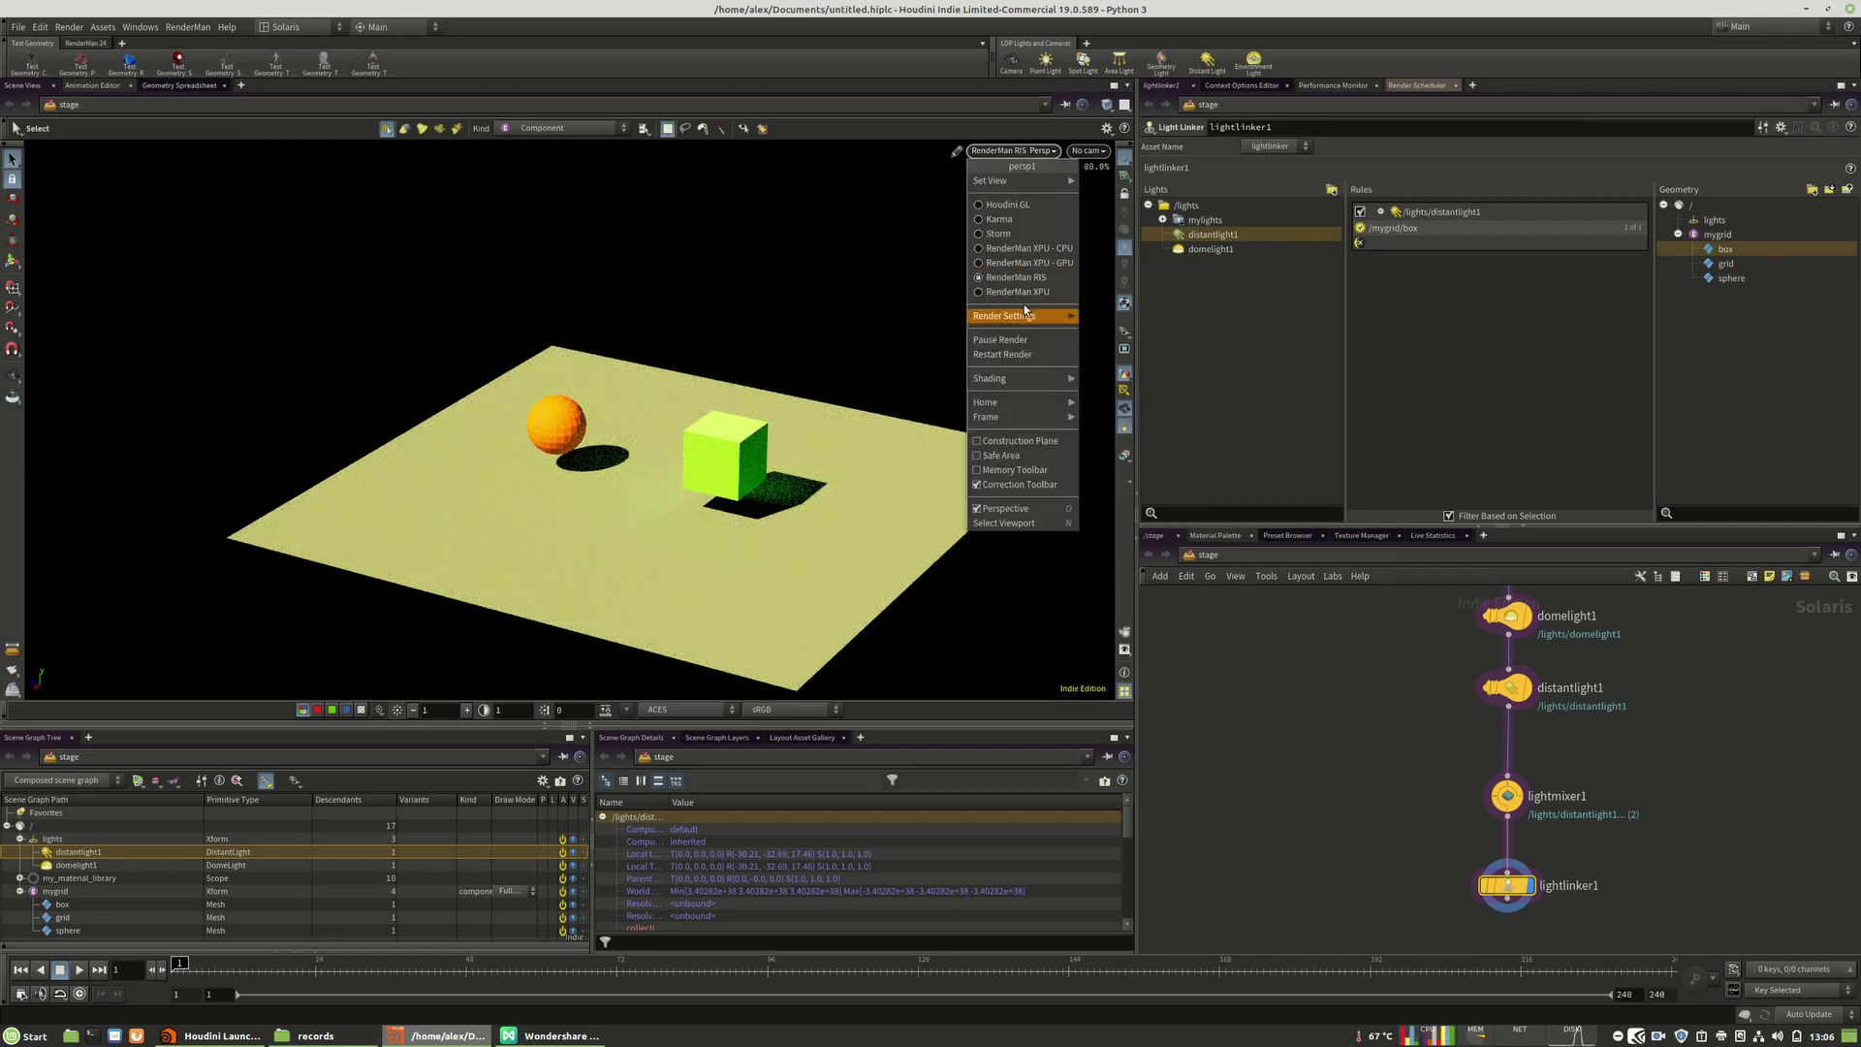
click(1736, 422)
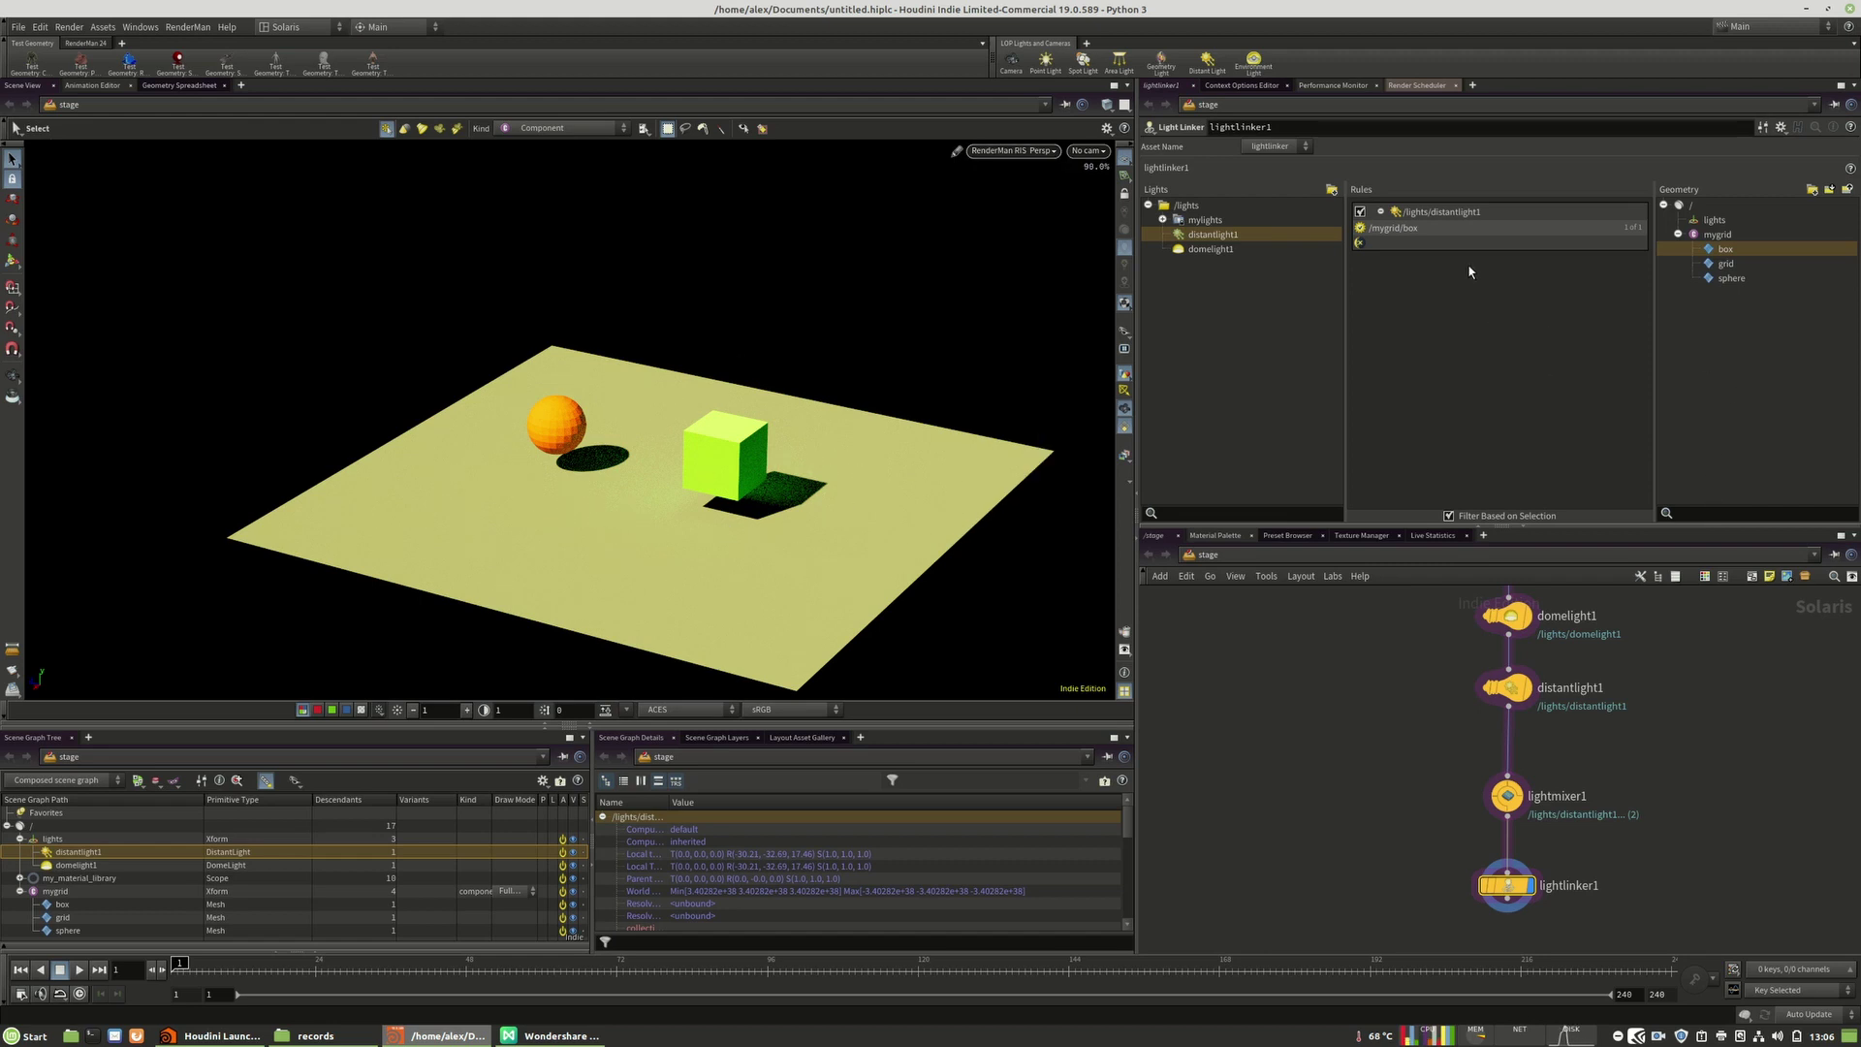
key(ctrl+z)
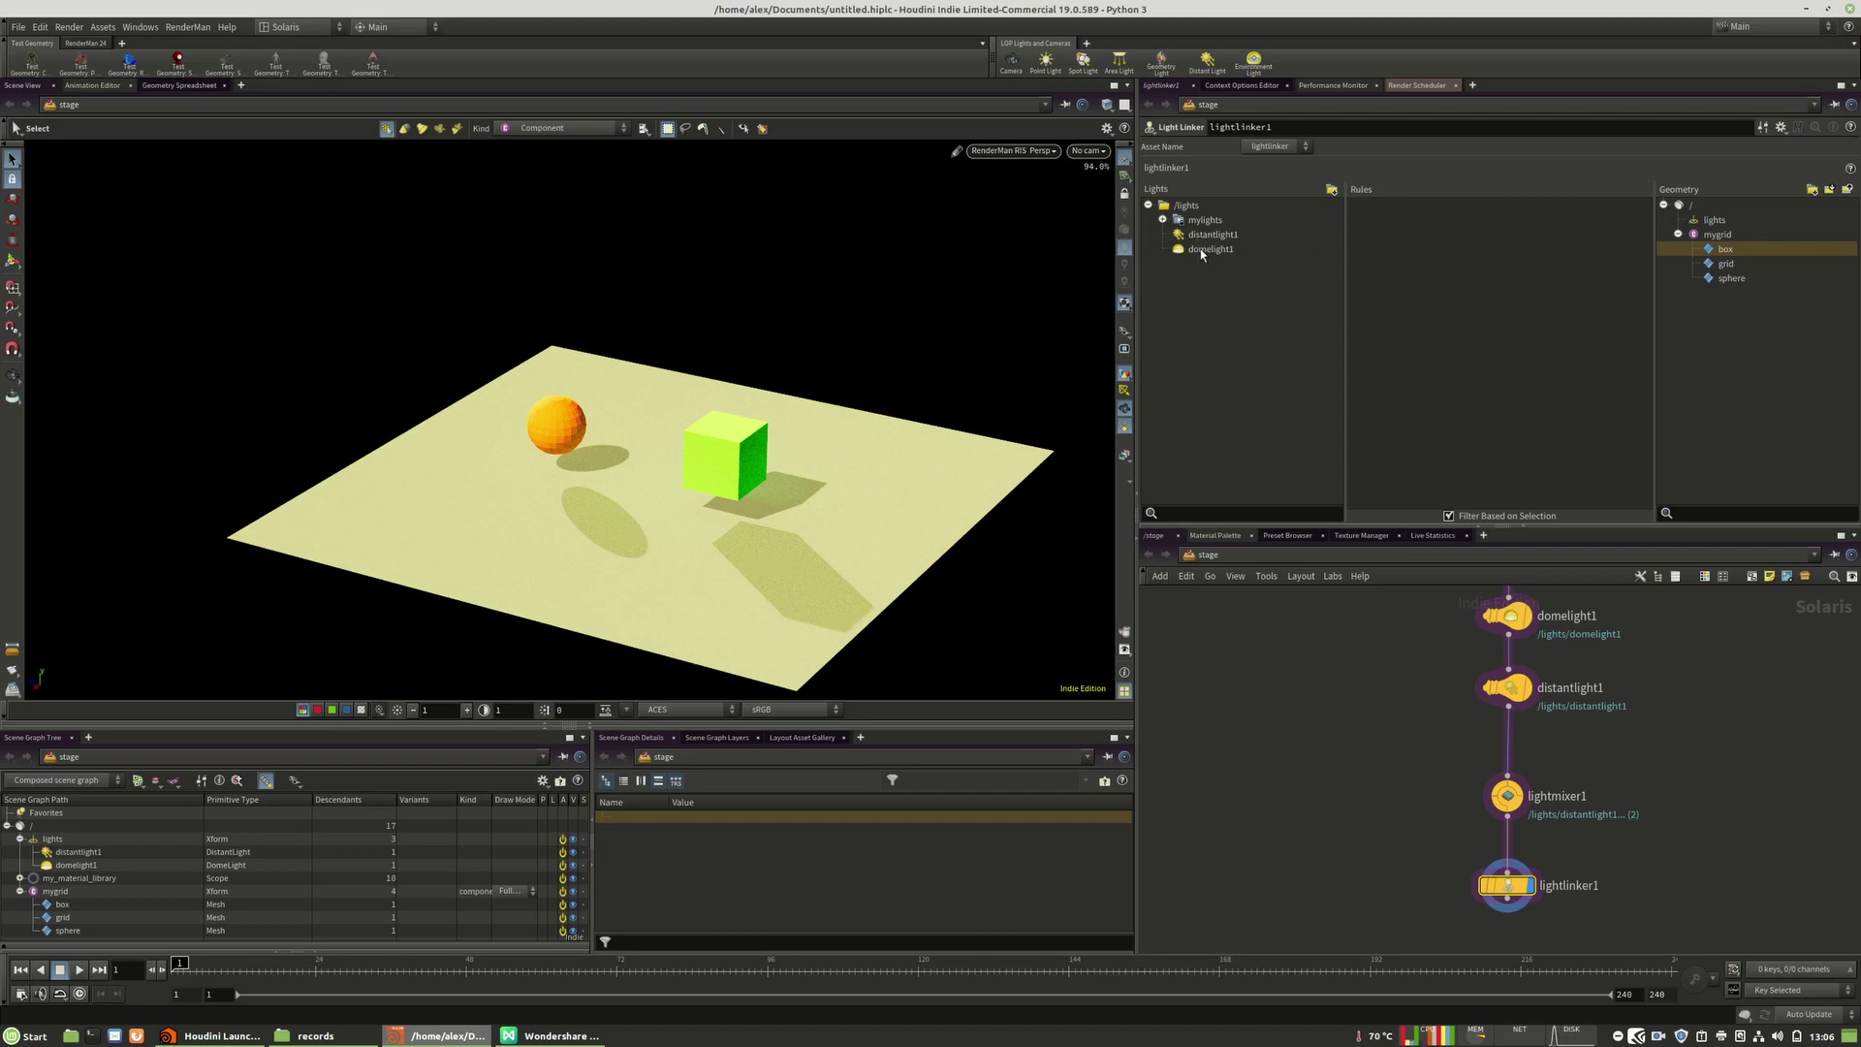
Step: Create a light rule for domelight1 that excludes the whole /mygrid geometry
drag(1202, 254, 1381, 222)
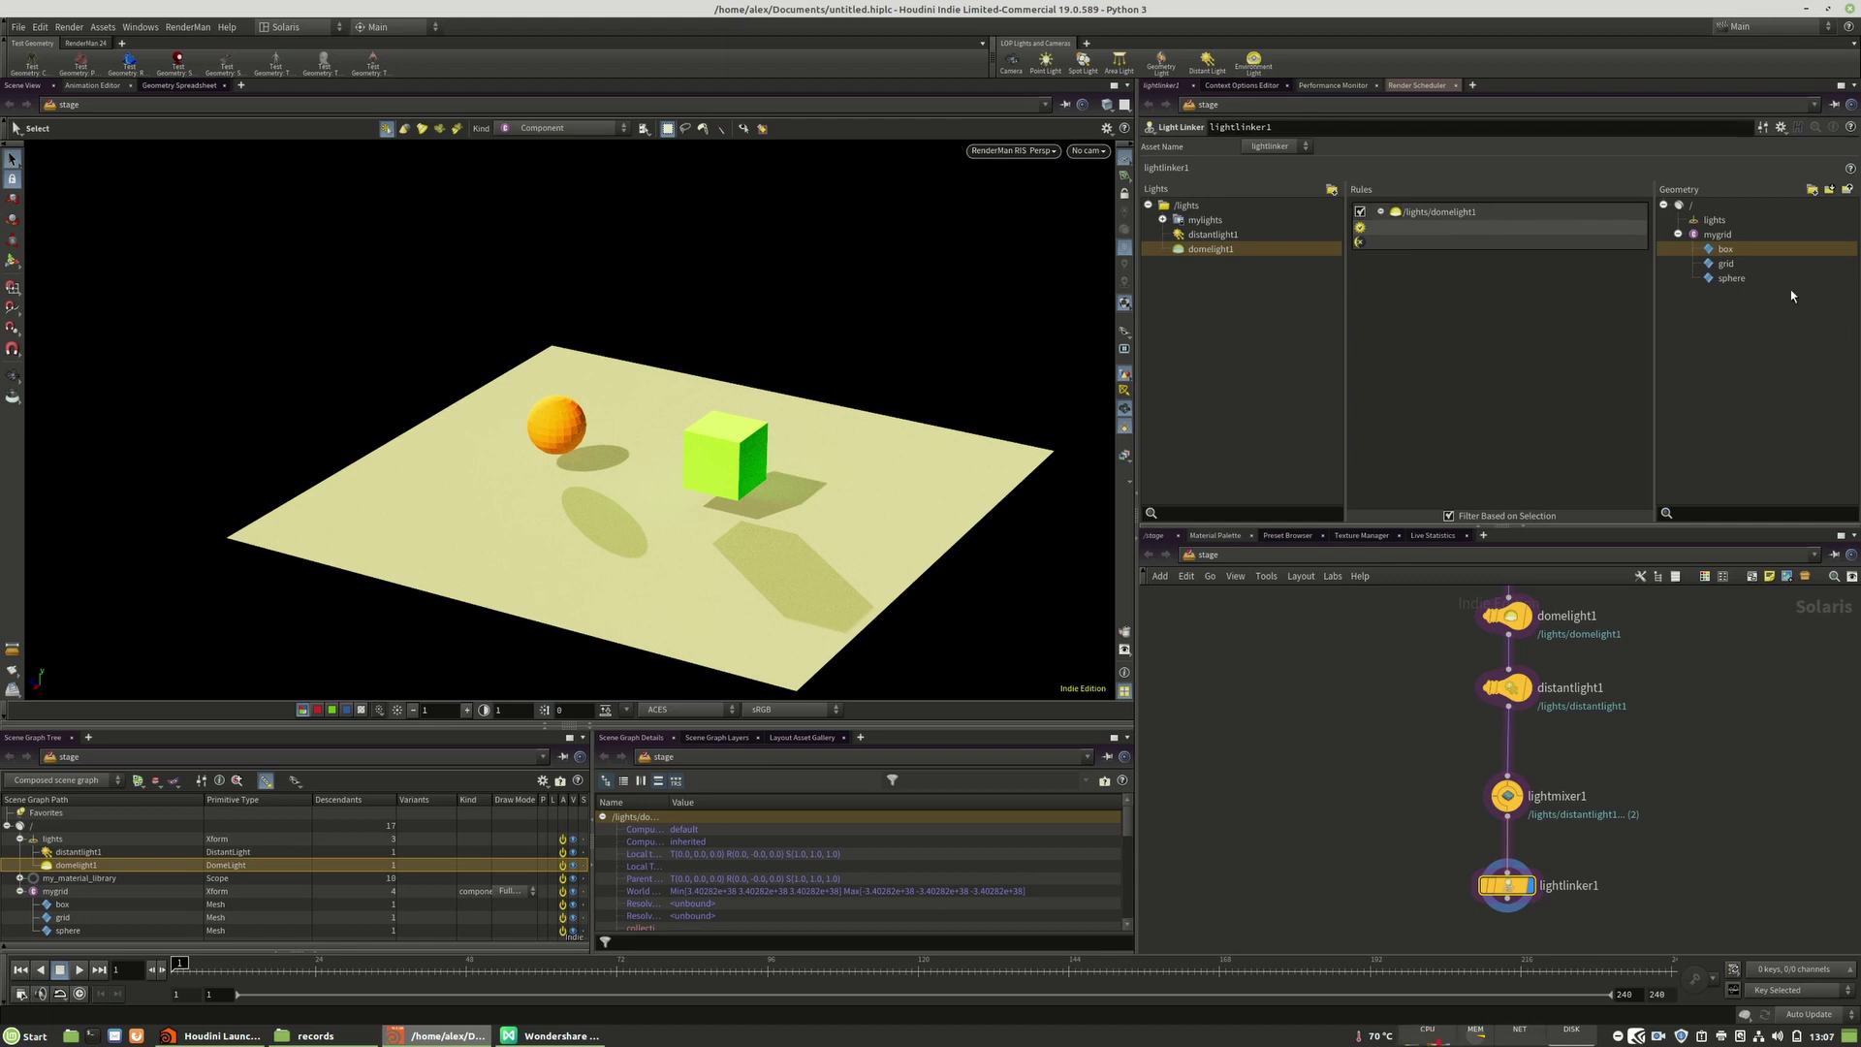
click(1678, 235)
drag(1726, 240, 1414, 244)
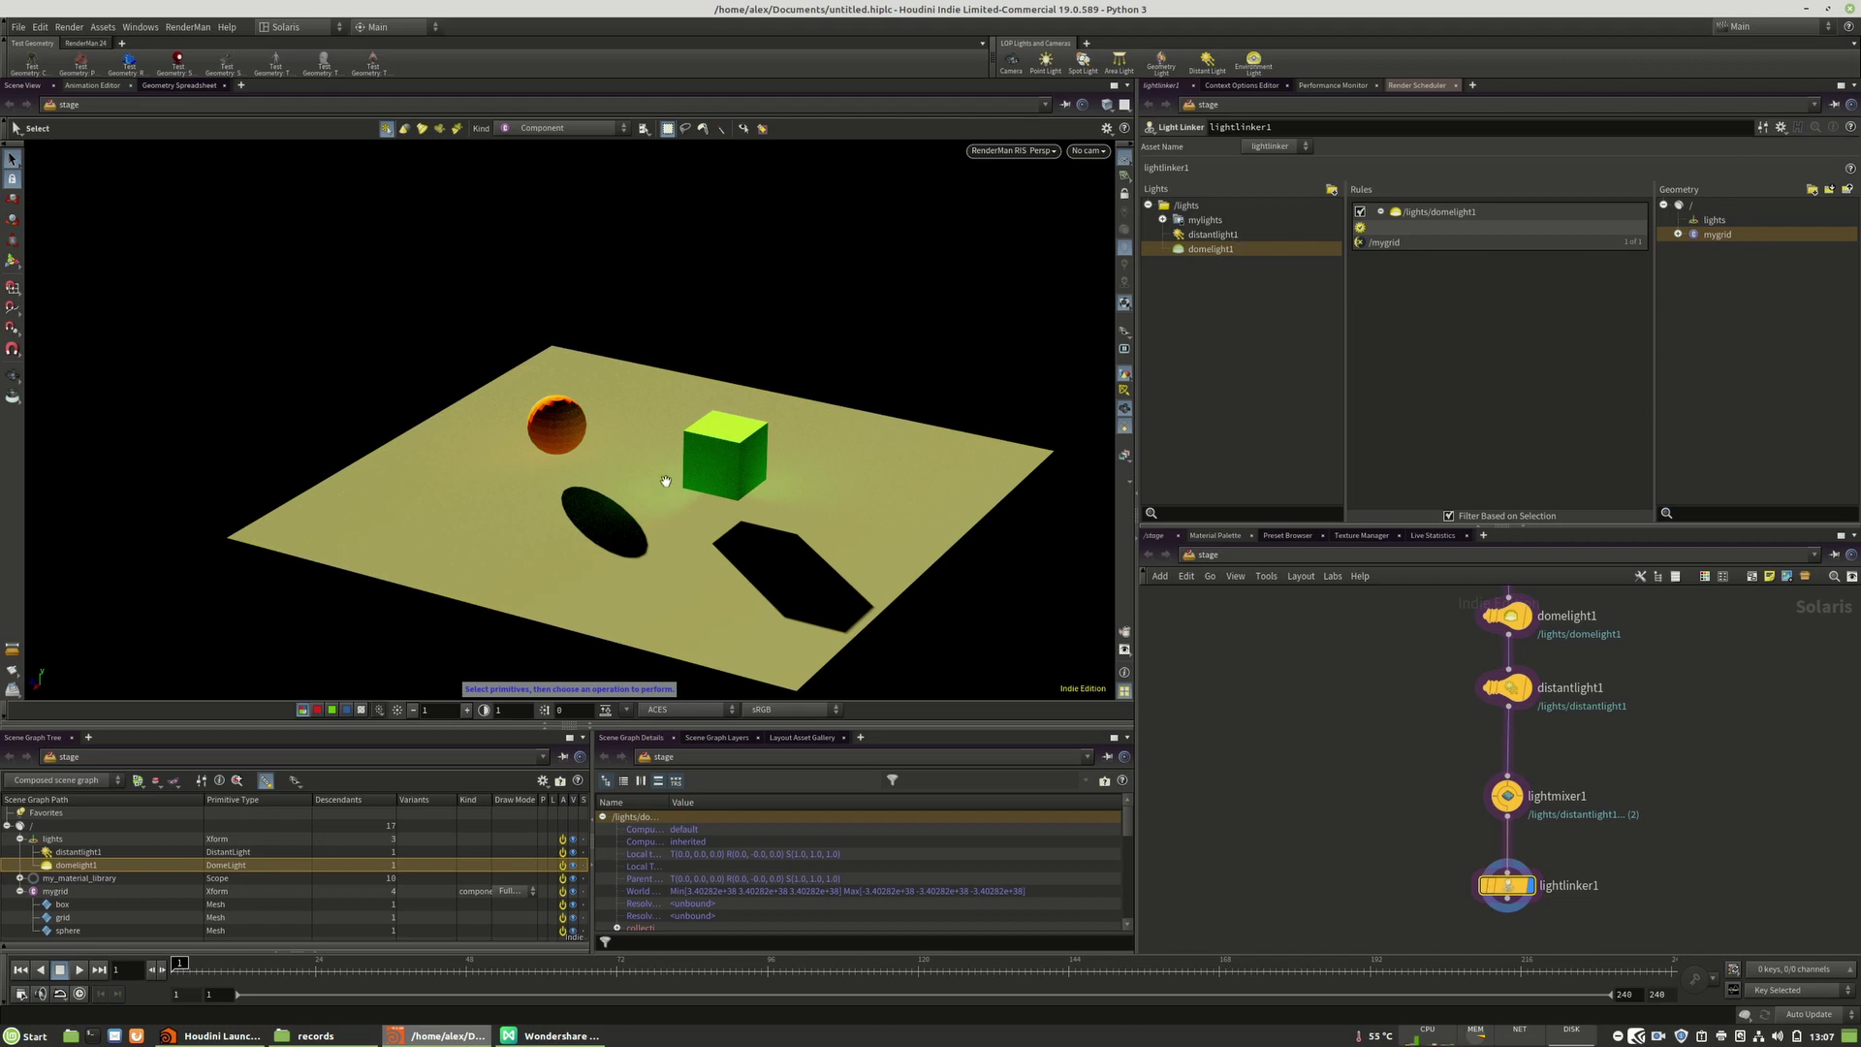
key(Escape)
drag(666, 481, 556, 522)
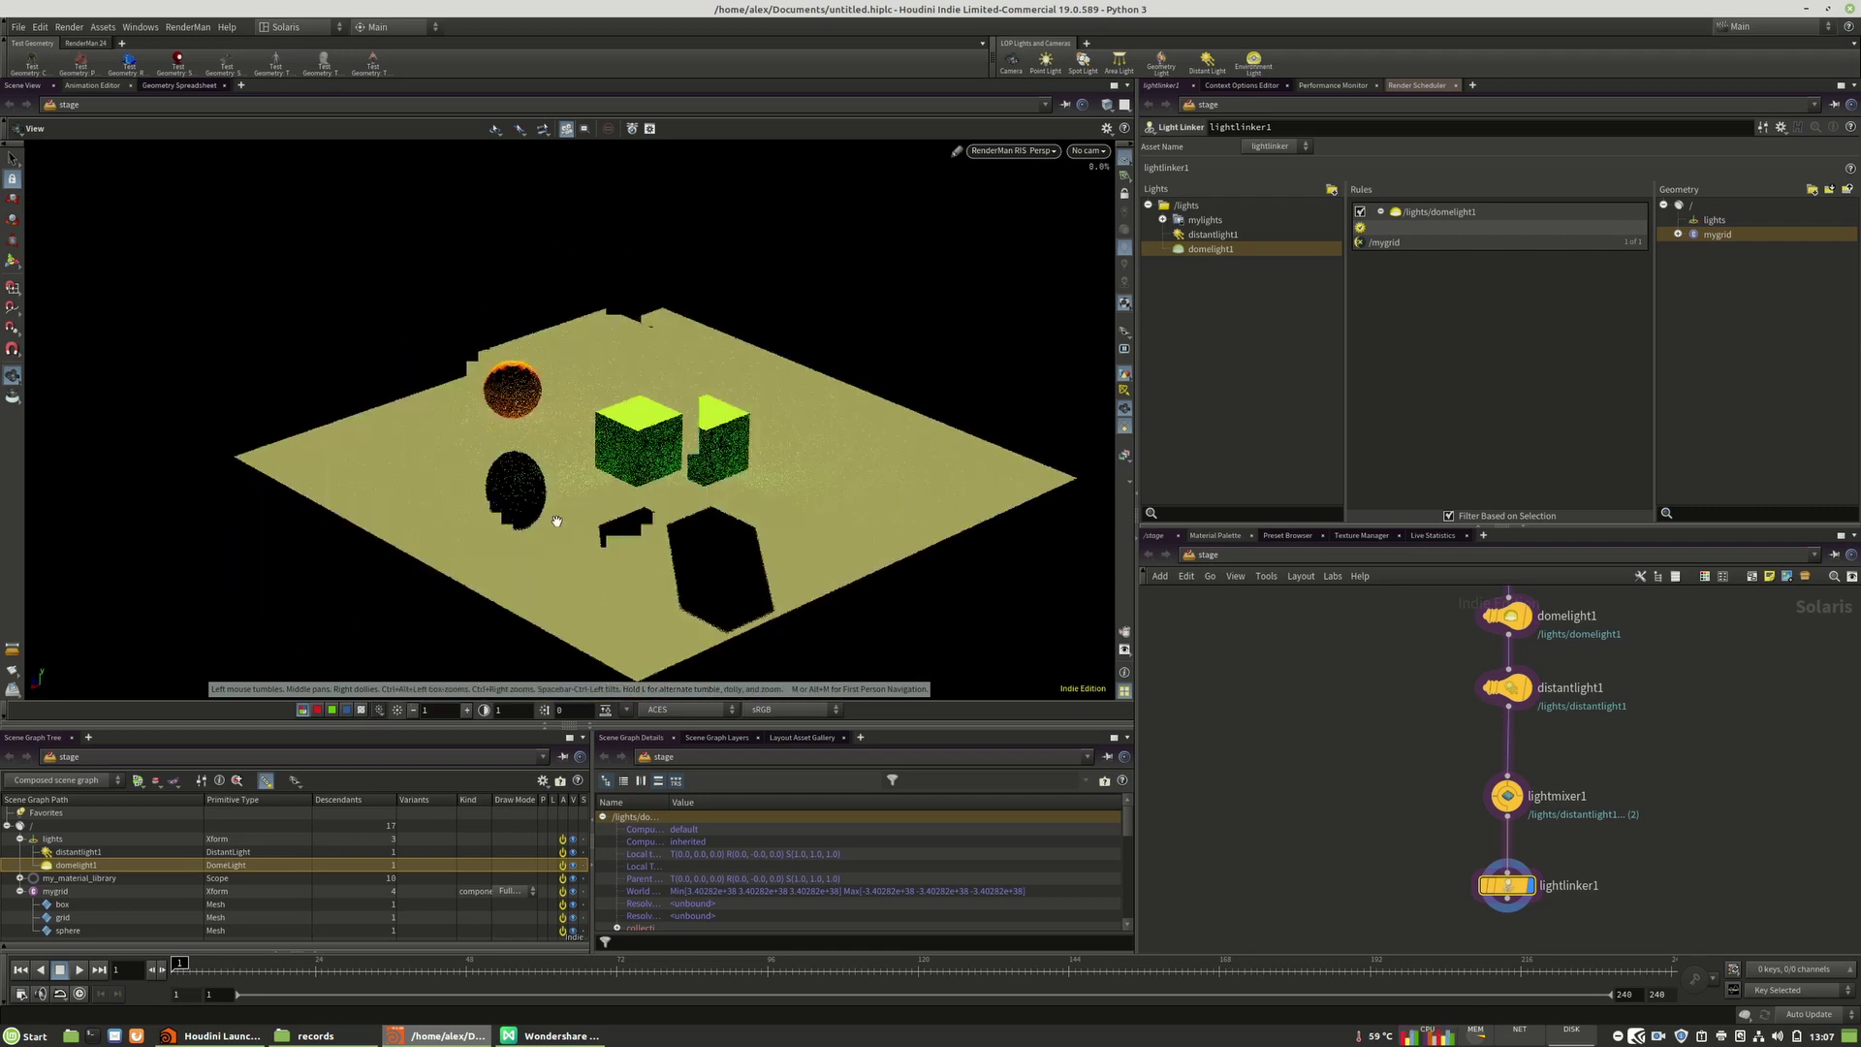
Step: Add a Spot Light after the light linker, move it to about 4.33, 2.25, 3.72 and rotate it toward the objects
middle_drag(1659, 905, 1603, 823)
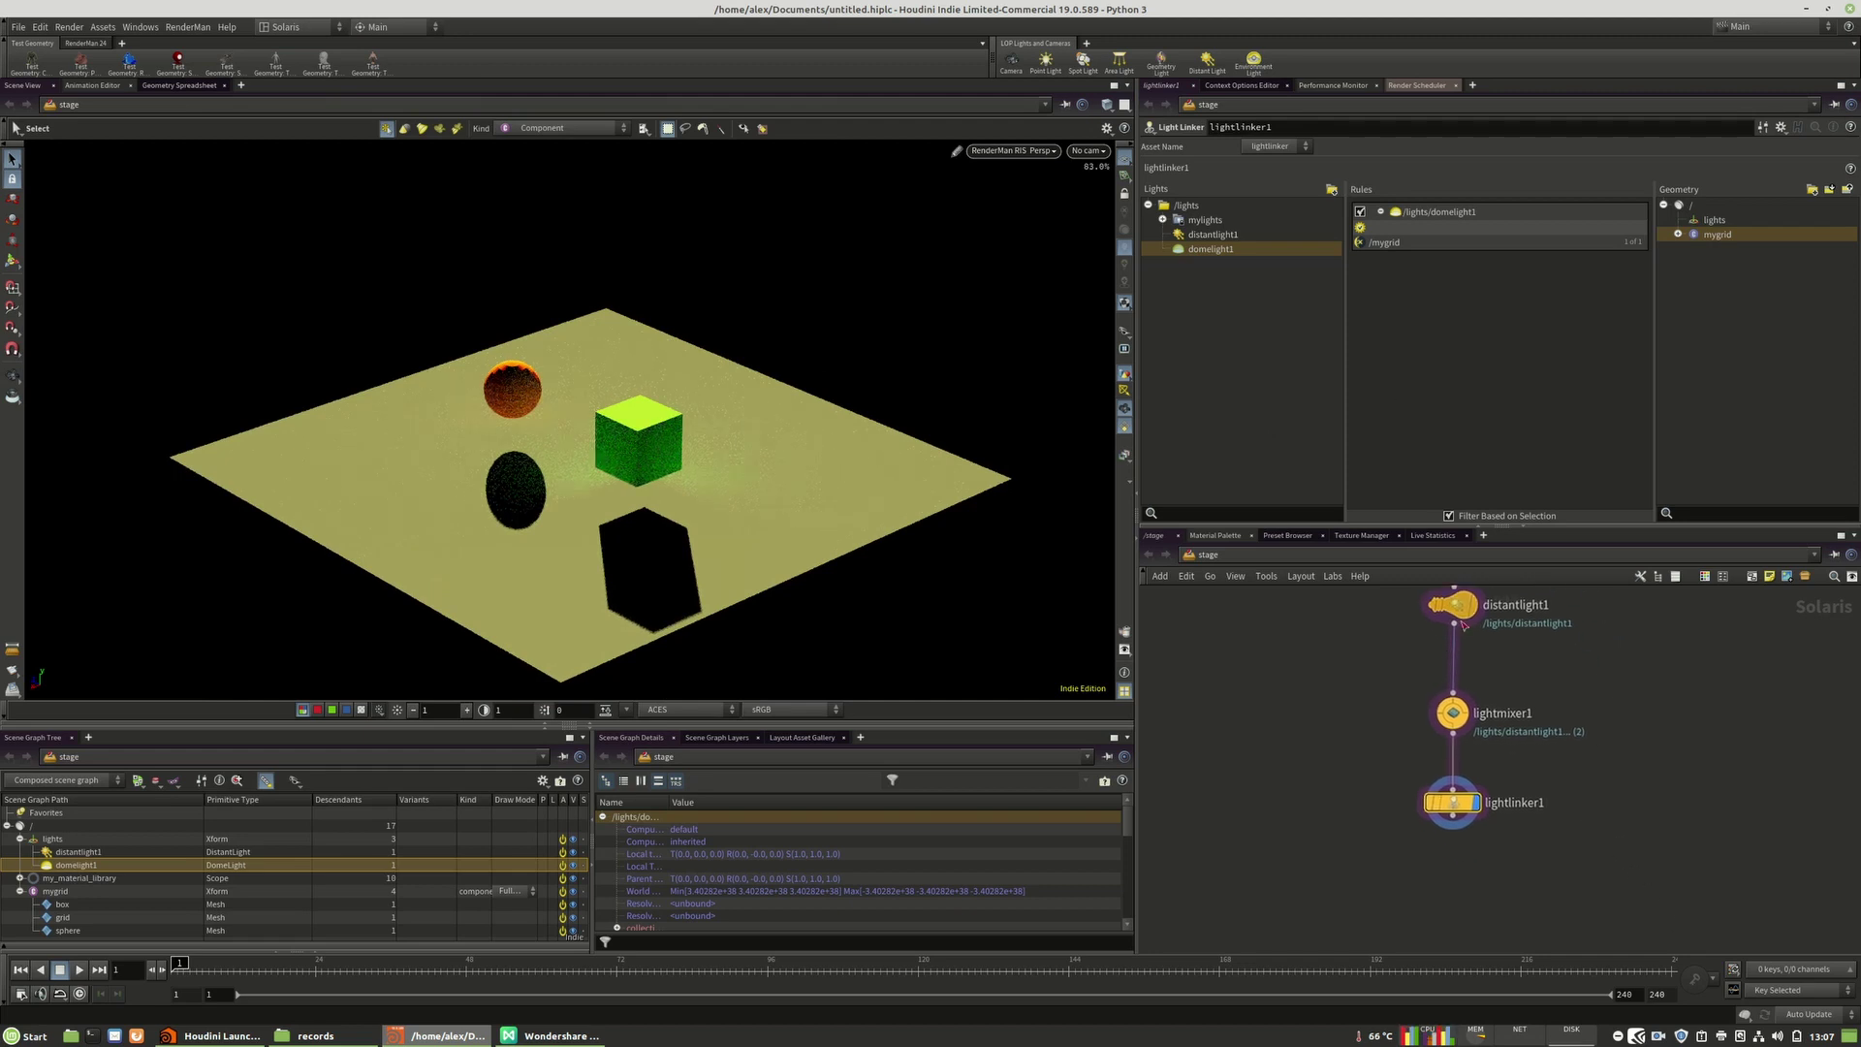
key(Tab)
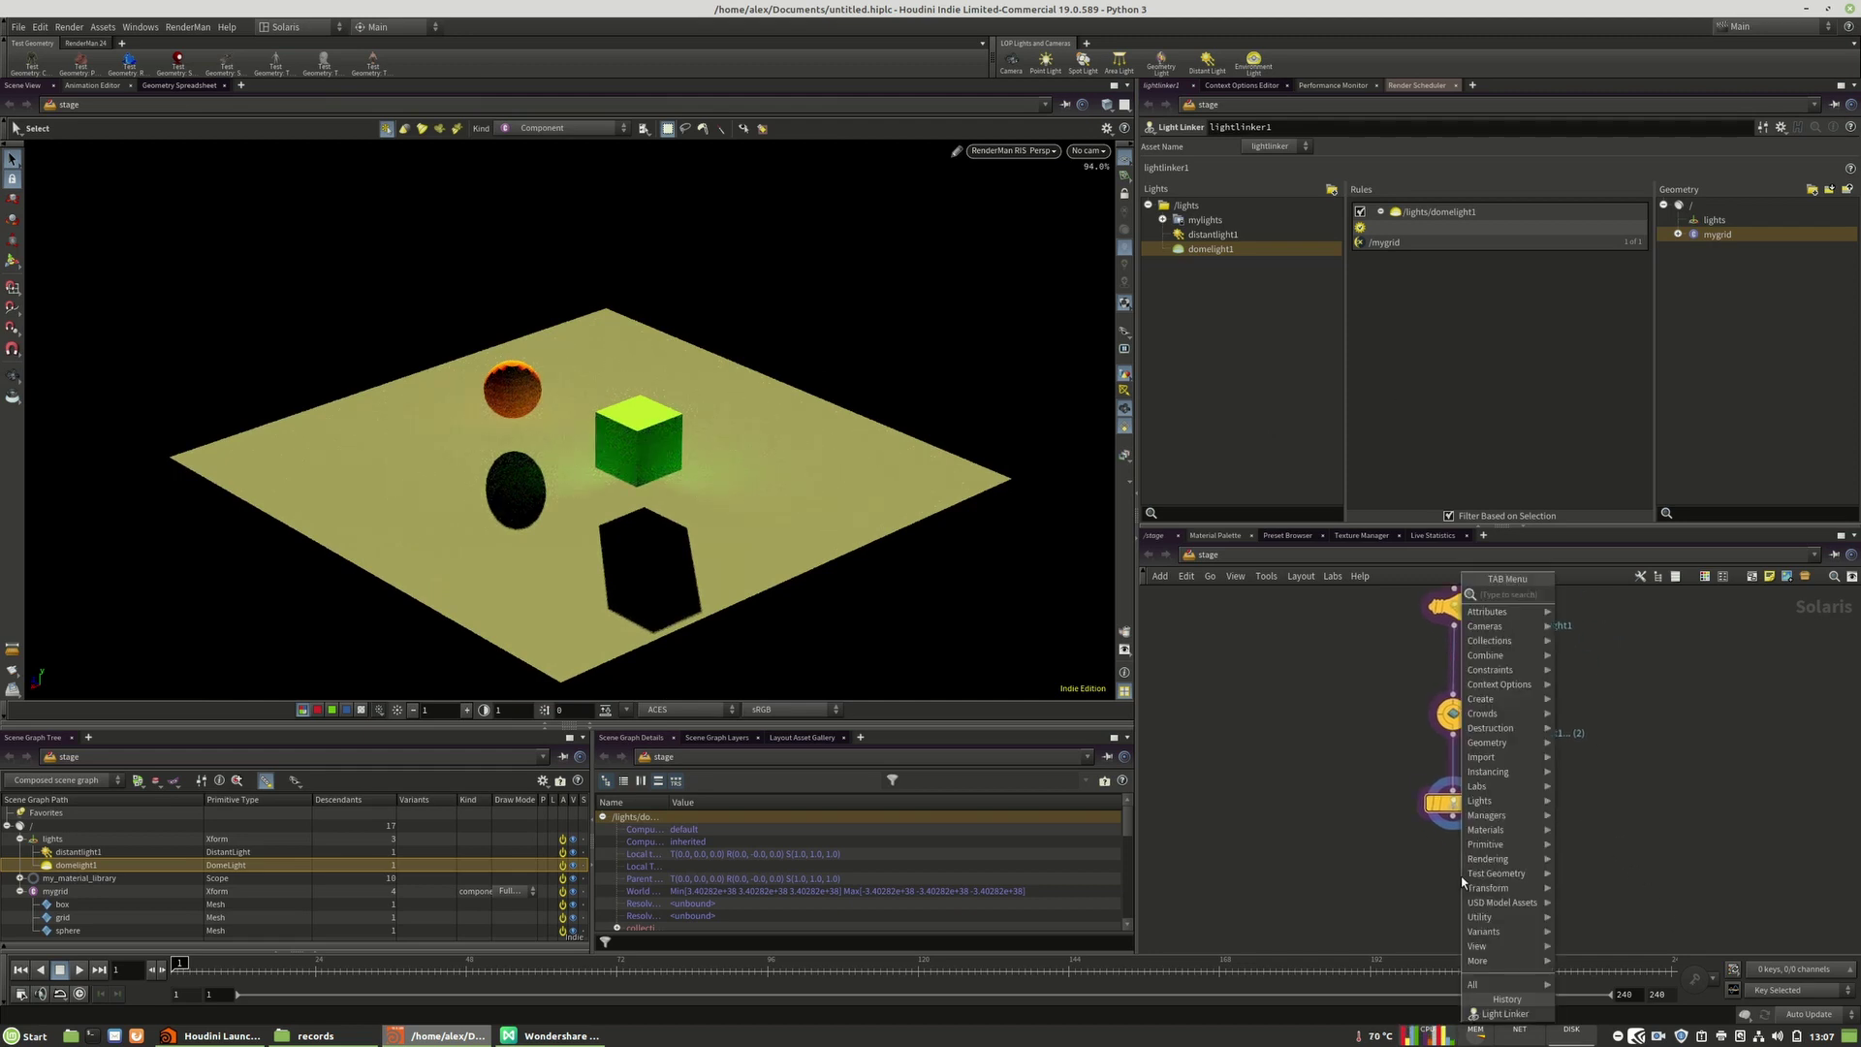
mouse_move(1496, 804)
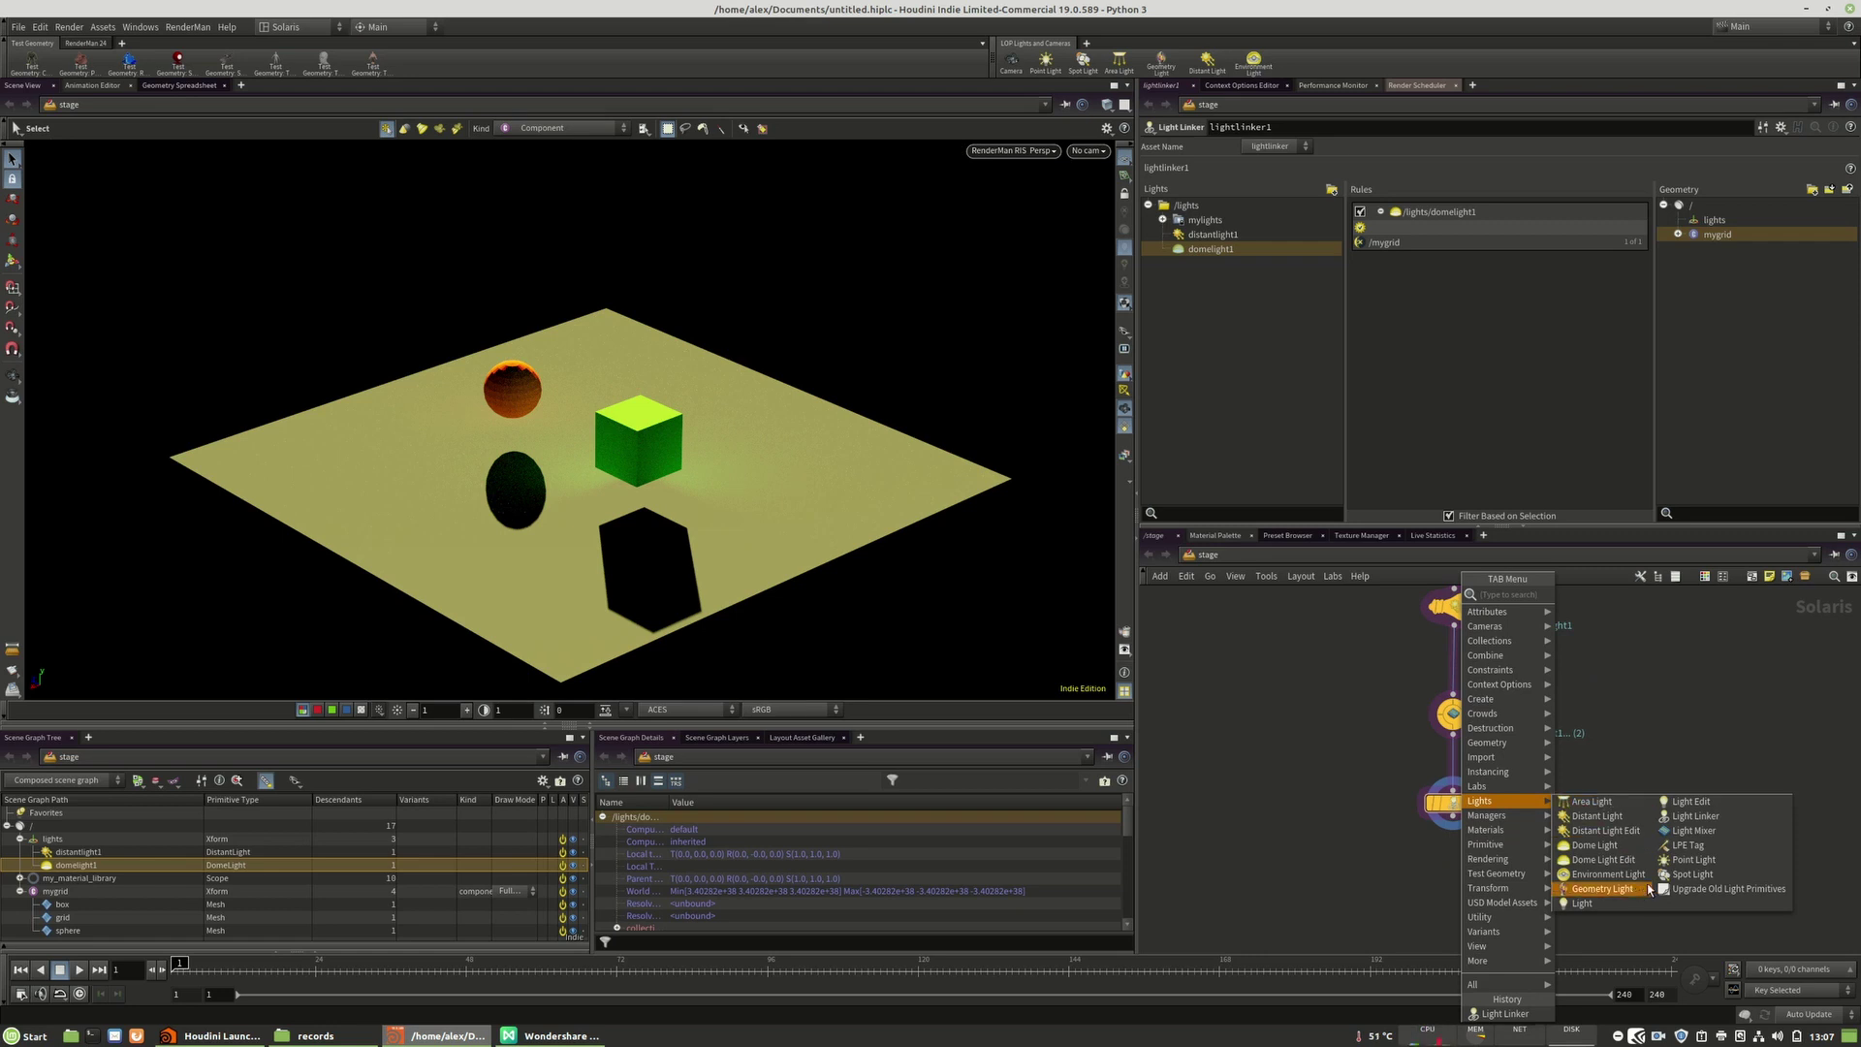
click(1698, 883)
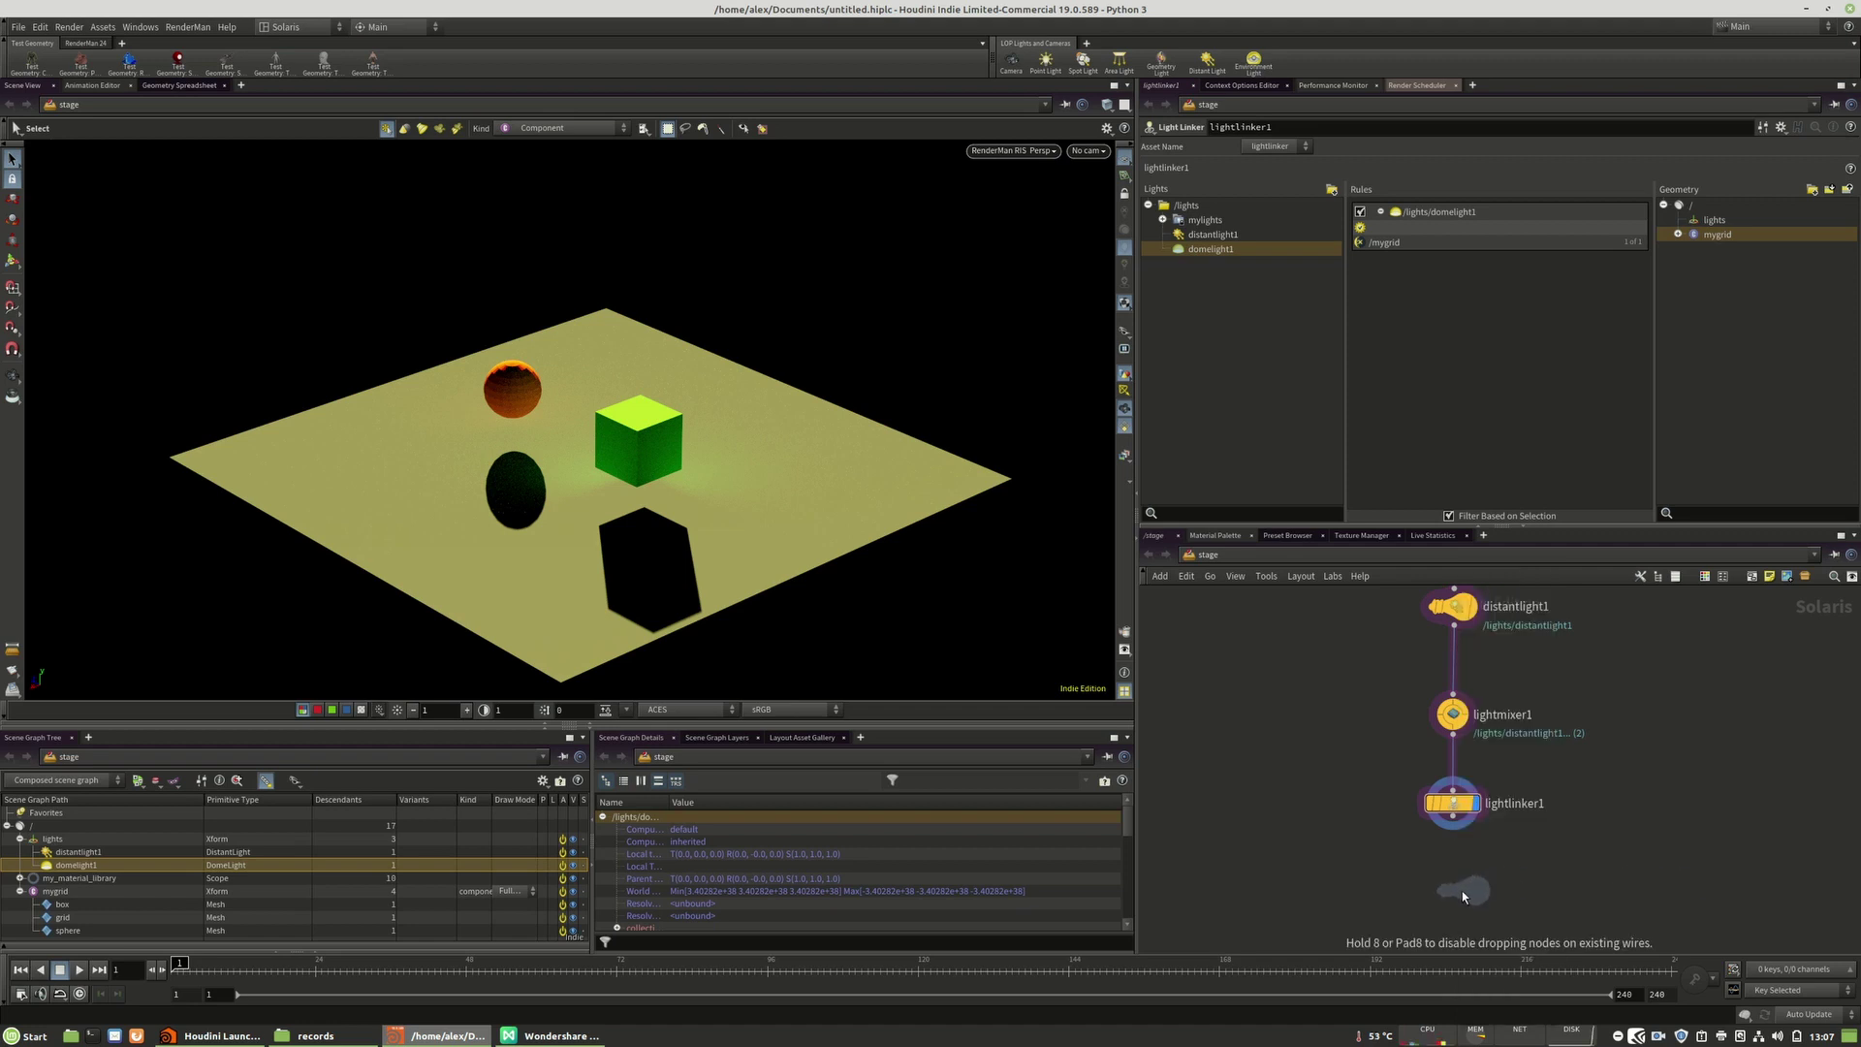
click(1459, 888)
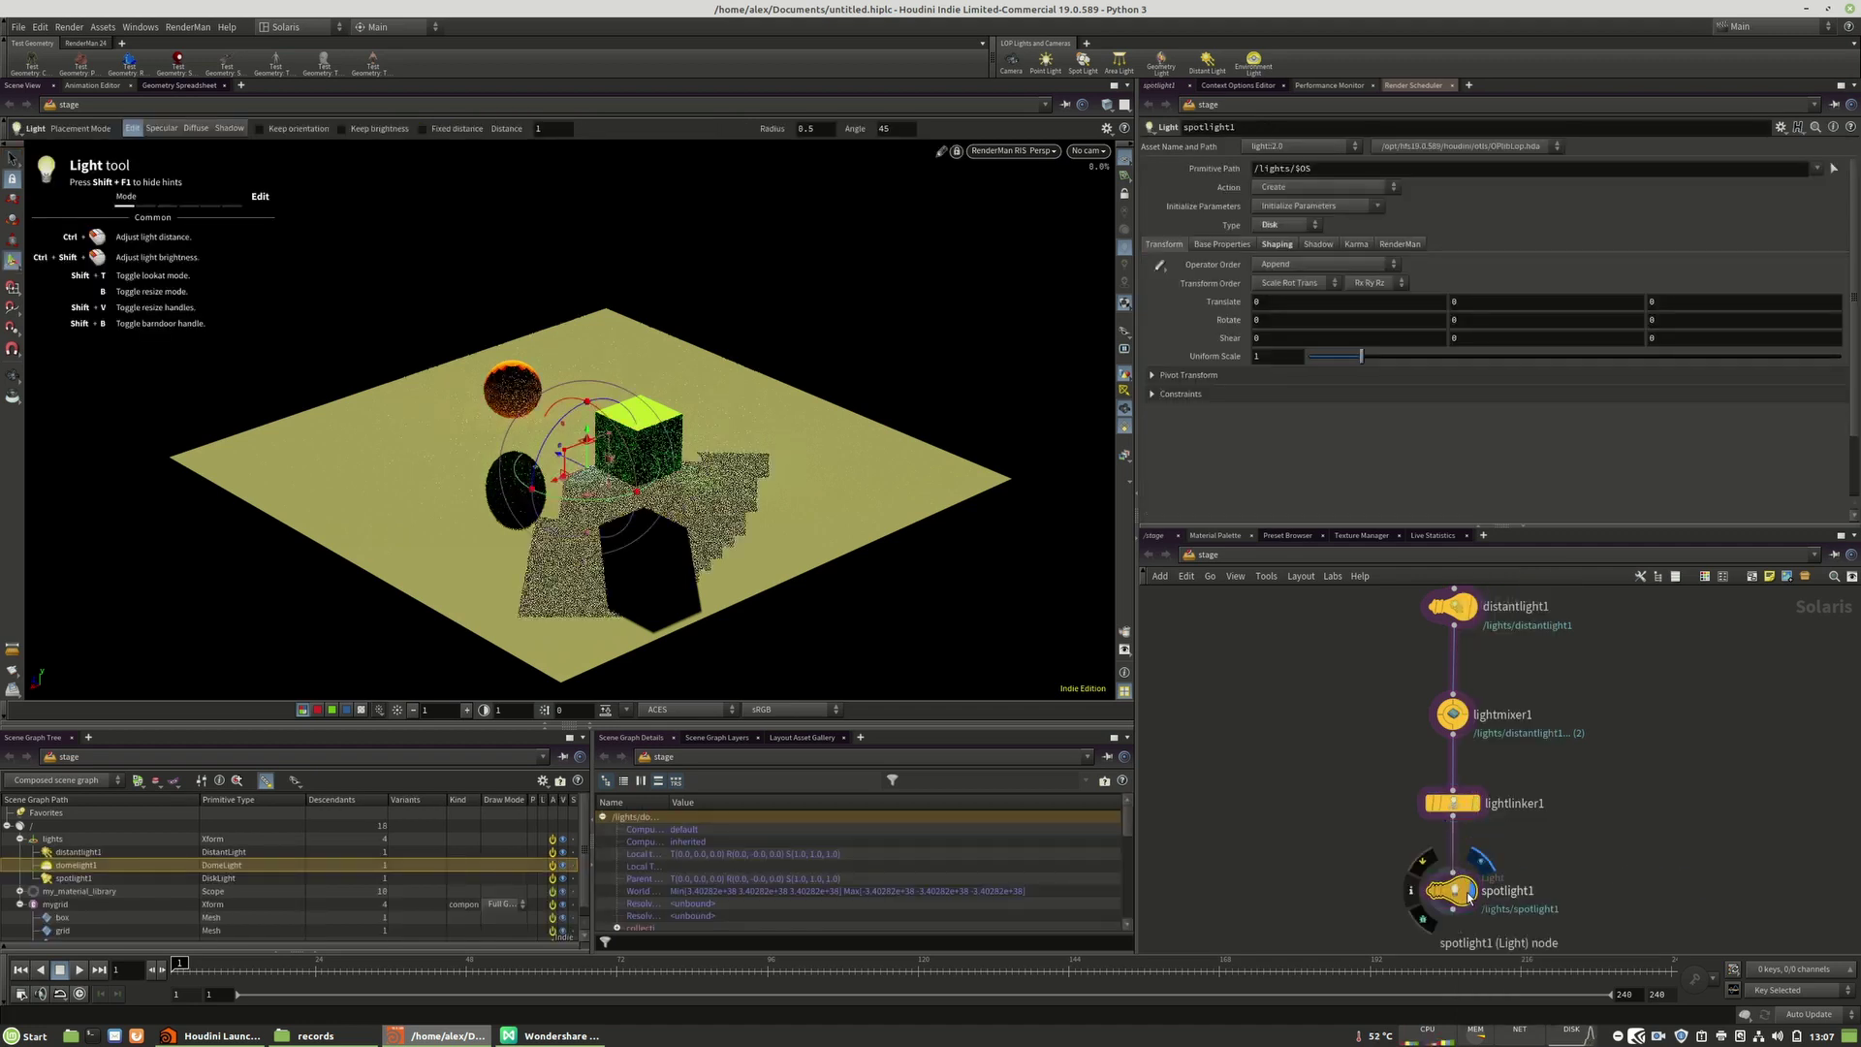
drag(571, 439, 208, 345)
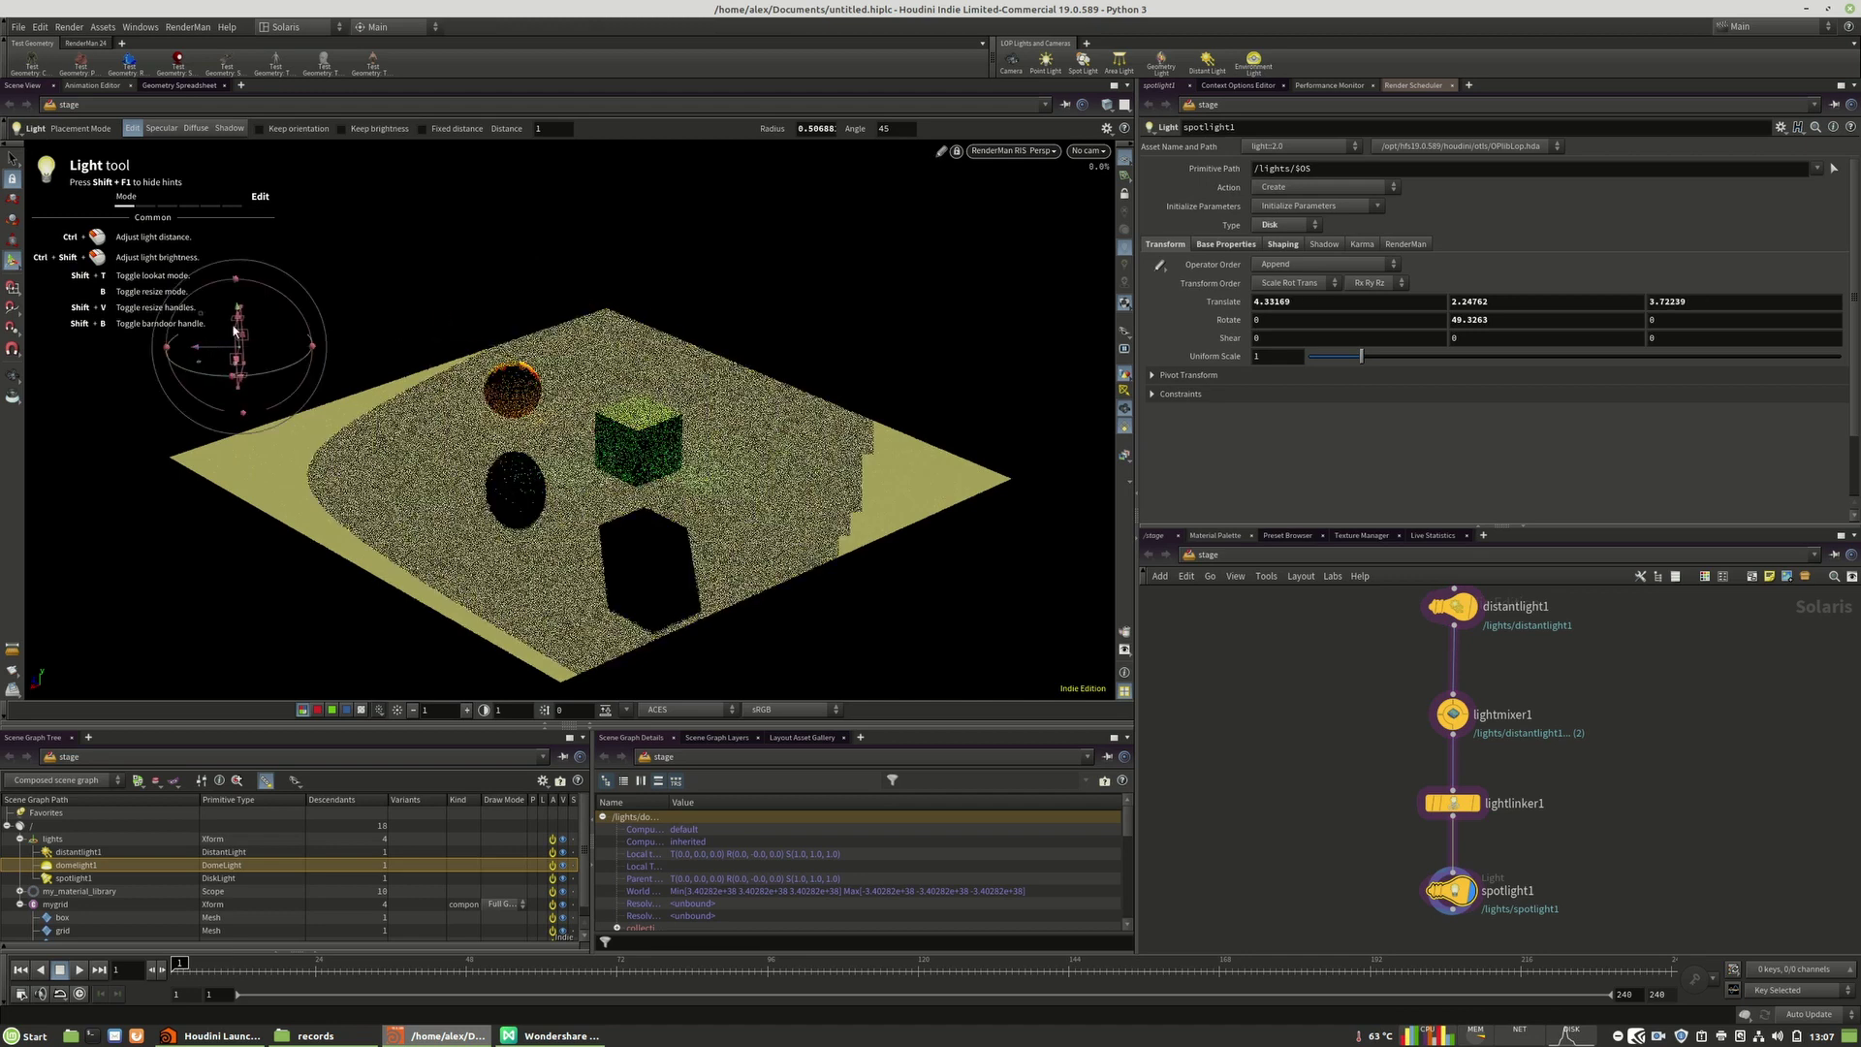
drag(275, 291, 299, 332)
Step: Set the spotlight's intensity to 1000 and its radius to 0.34
click(1224, 244)
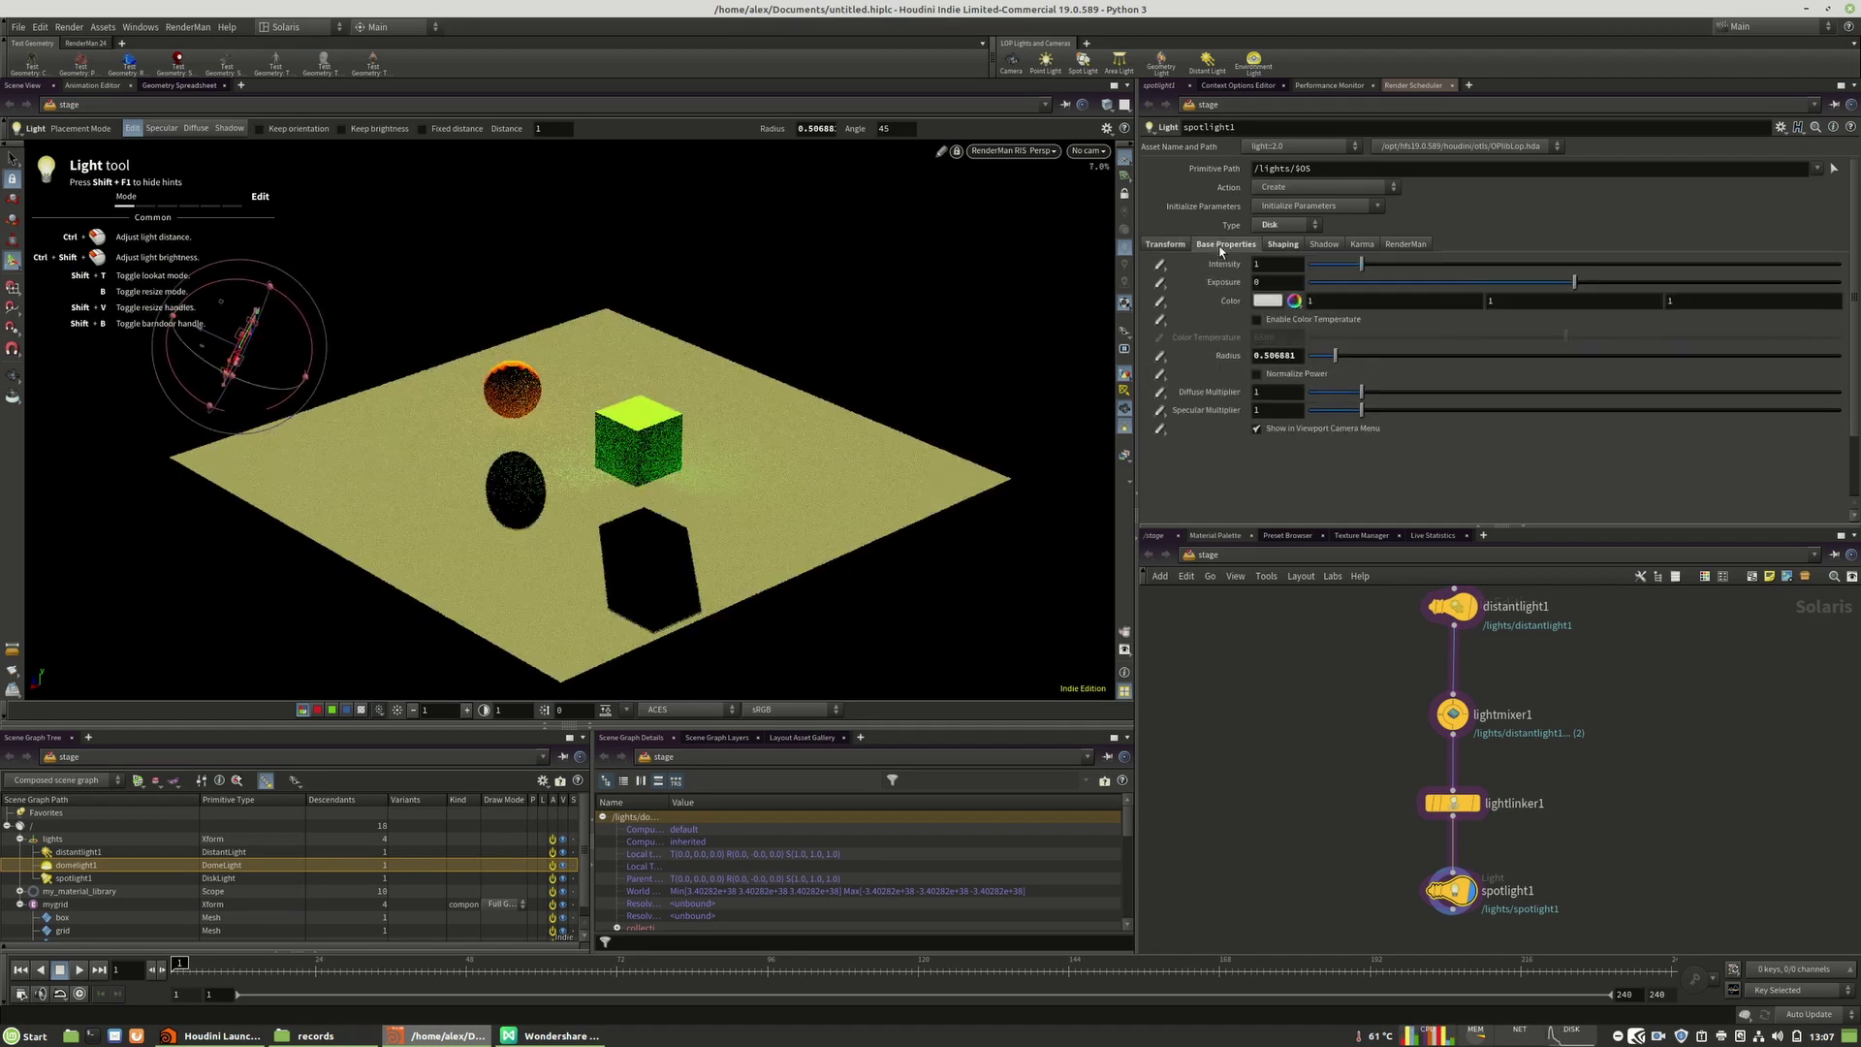
click(1293, 264)
text(1000)
key(Return)
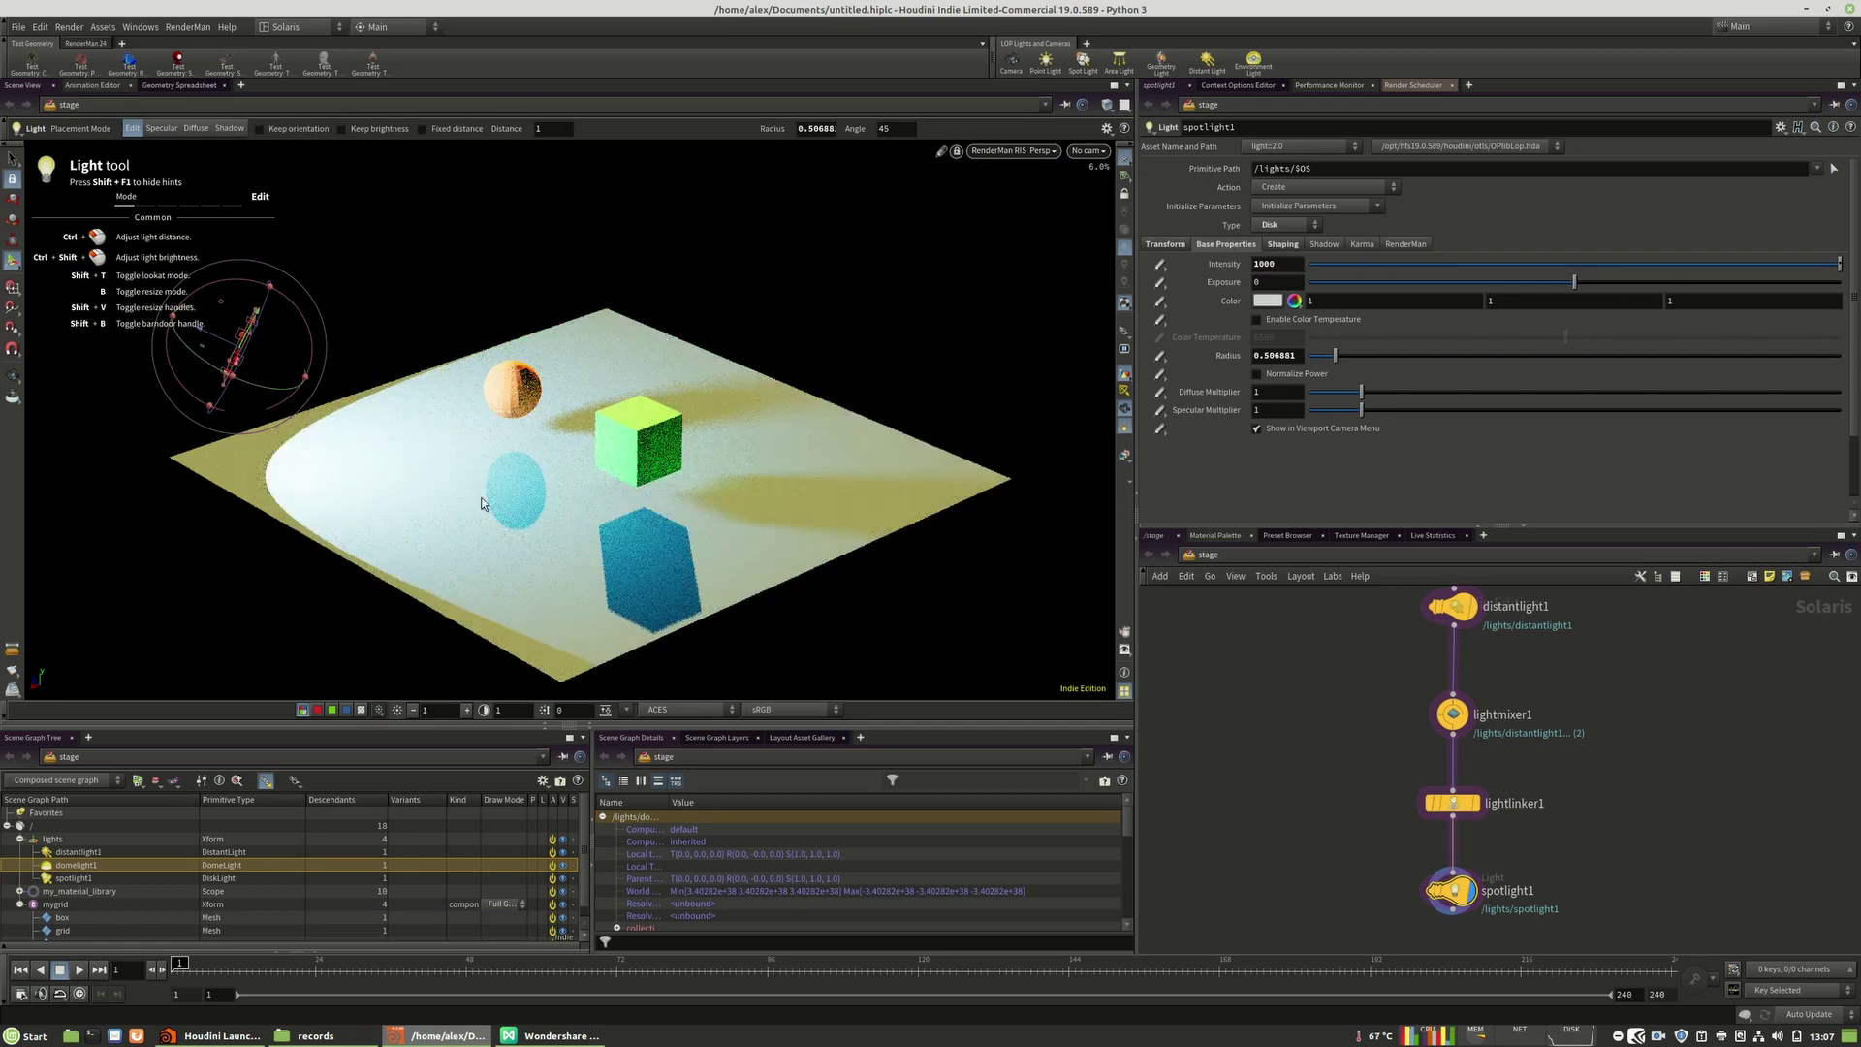
mouse_move(1342, 358)
mouse_down()
mouse_move(1371, 357)
mouse_move(1337, 357)
mouse_up()
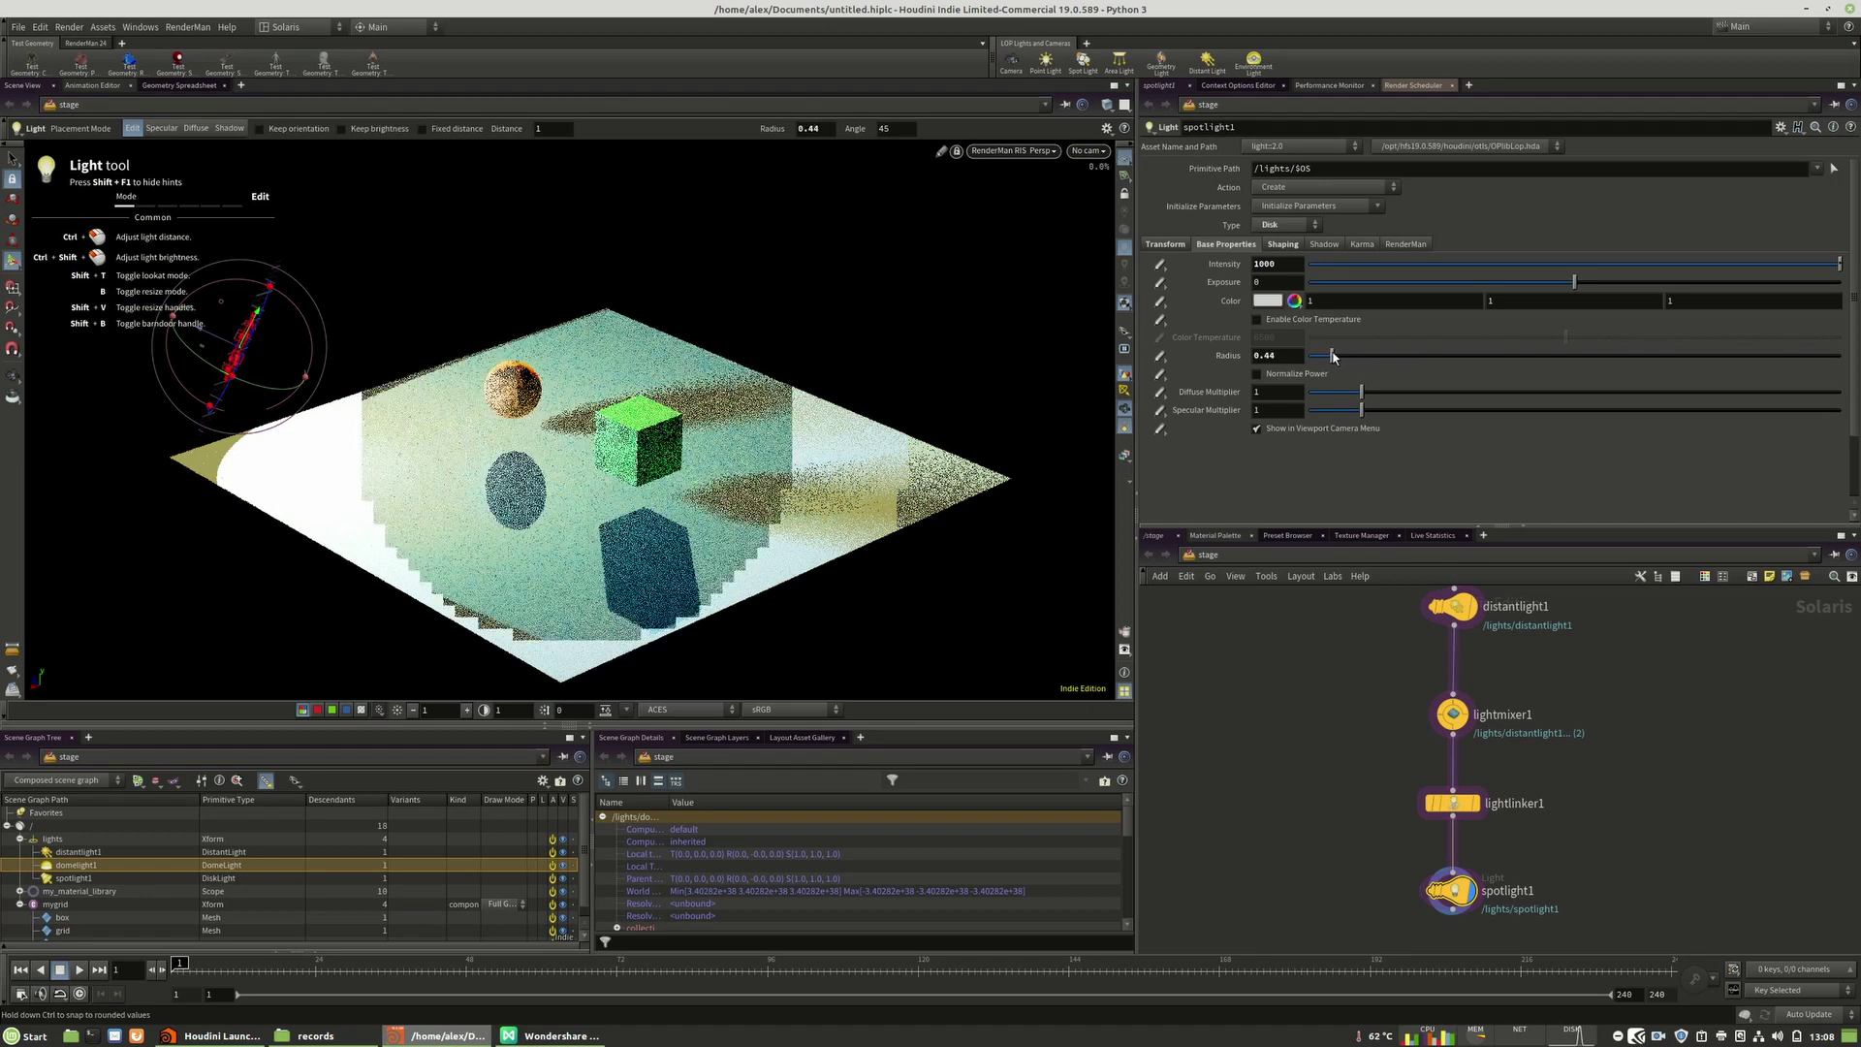
drag(1332, 357, 1326, 356)
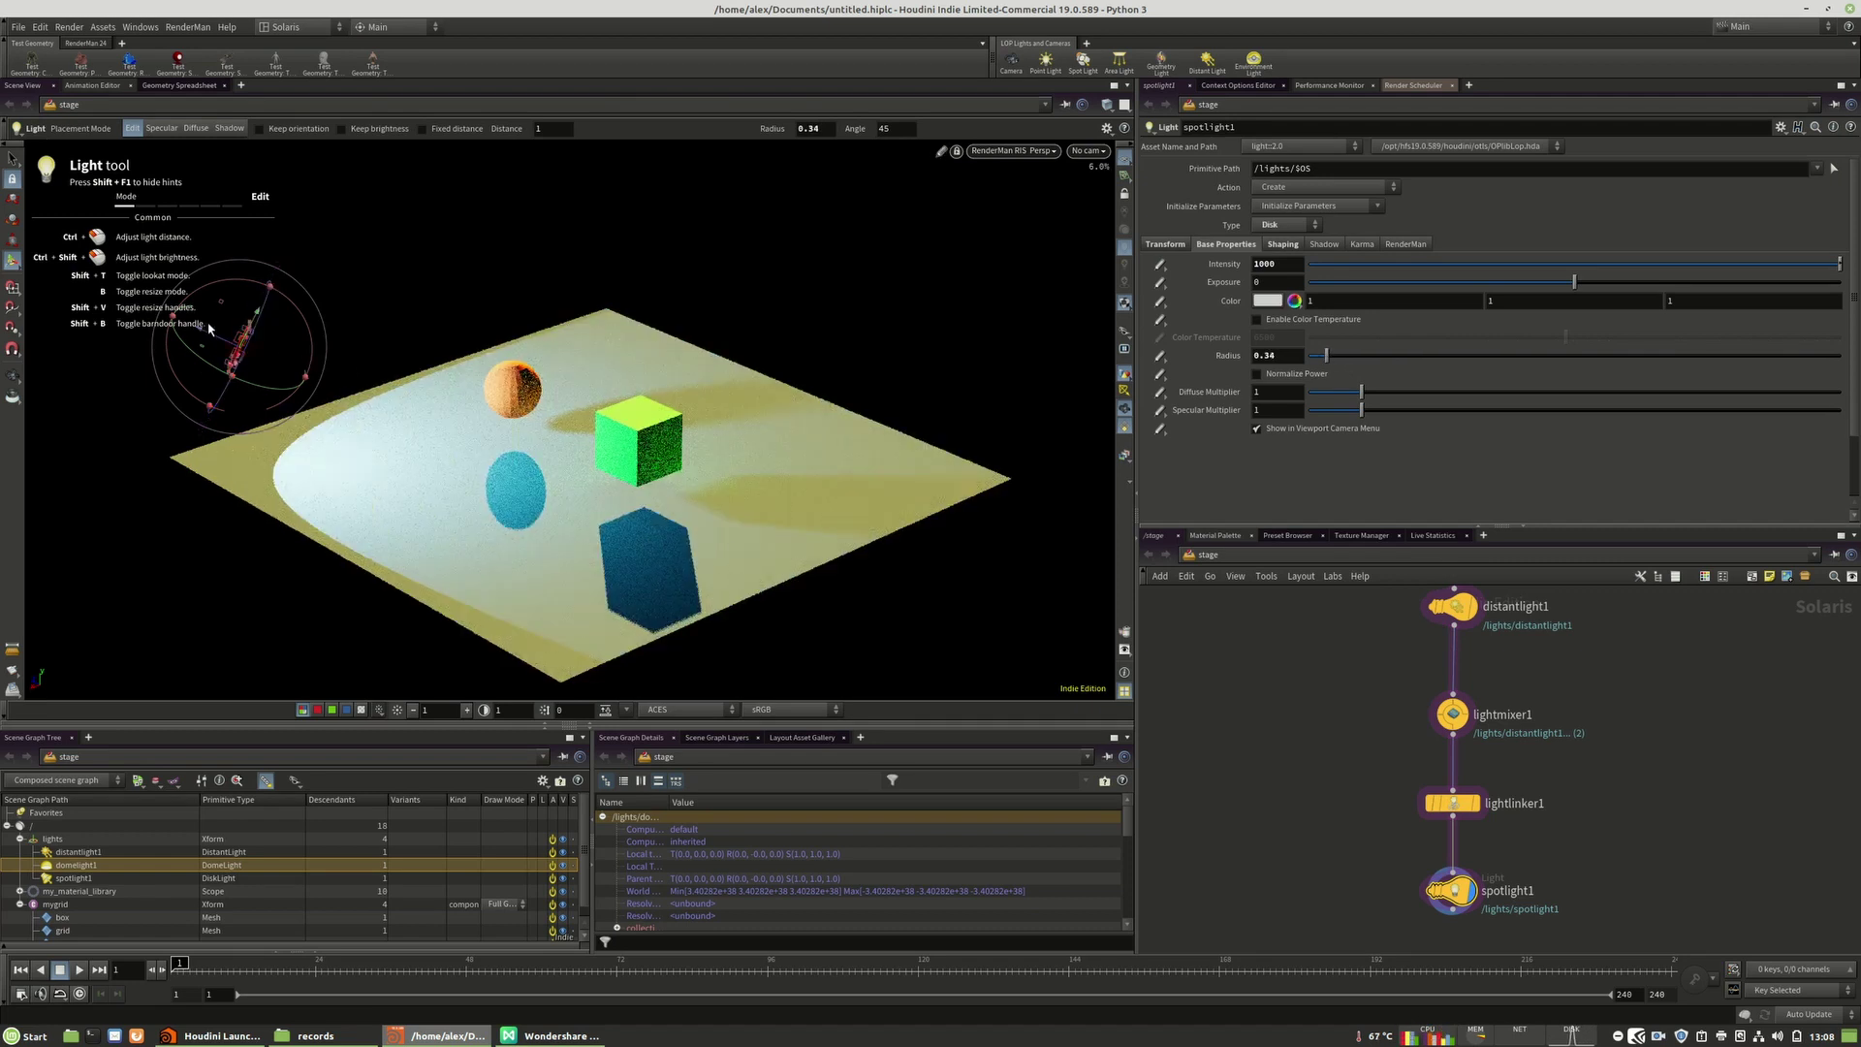
Step: Change the spotlight's light type to Point and view the light source up close
click(1271, 227)
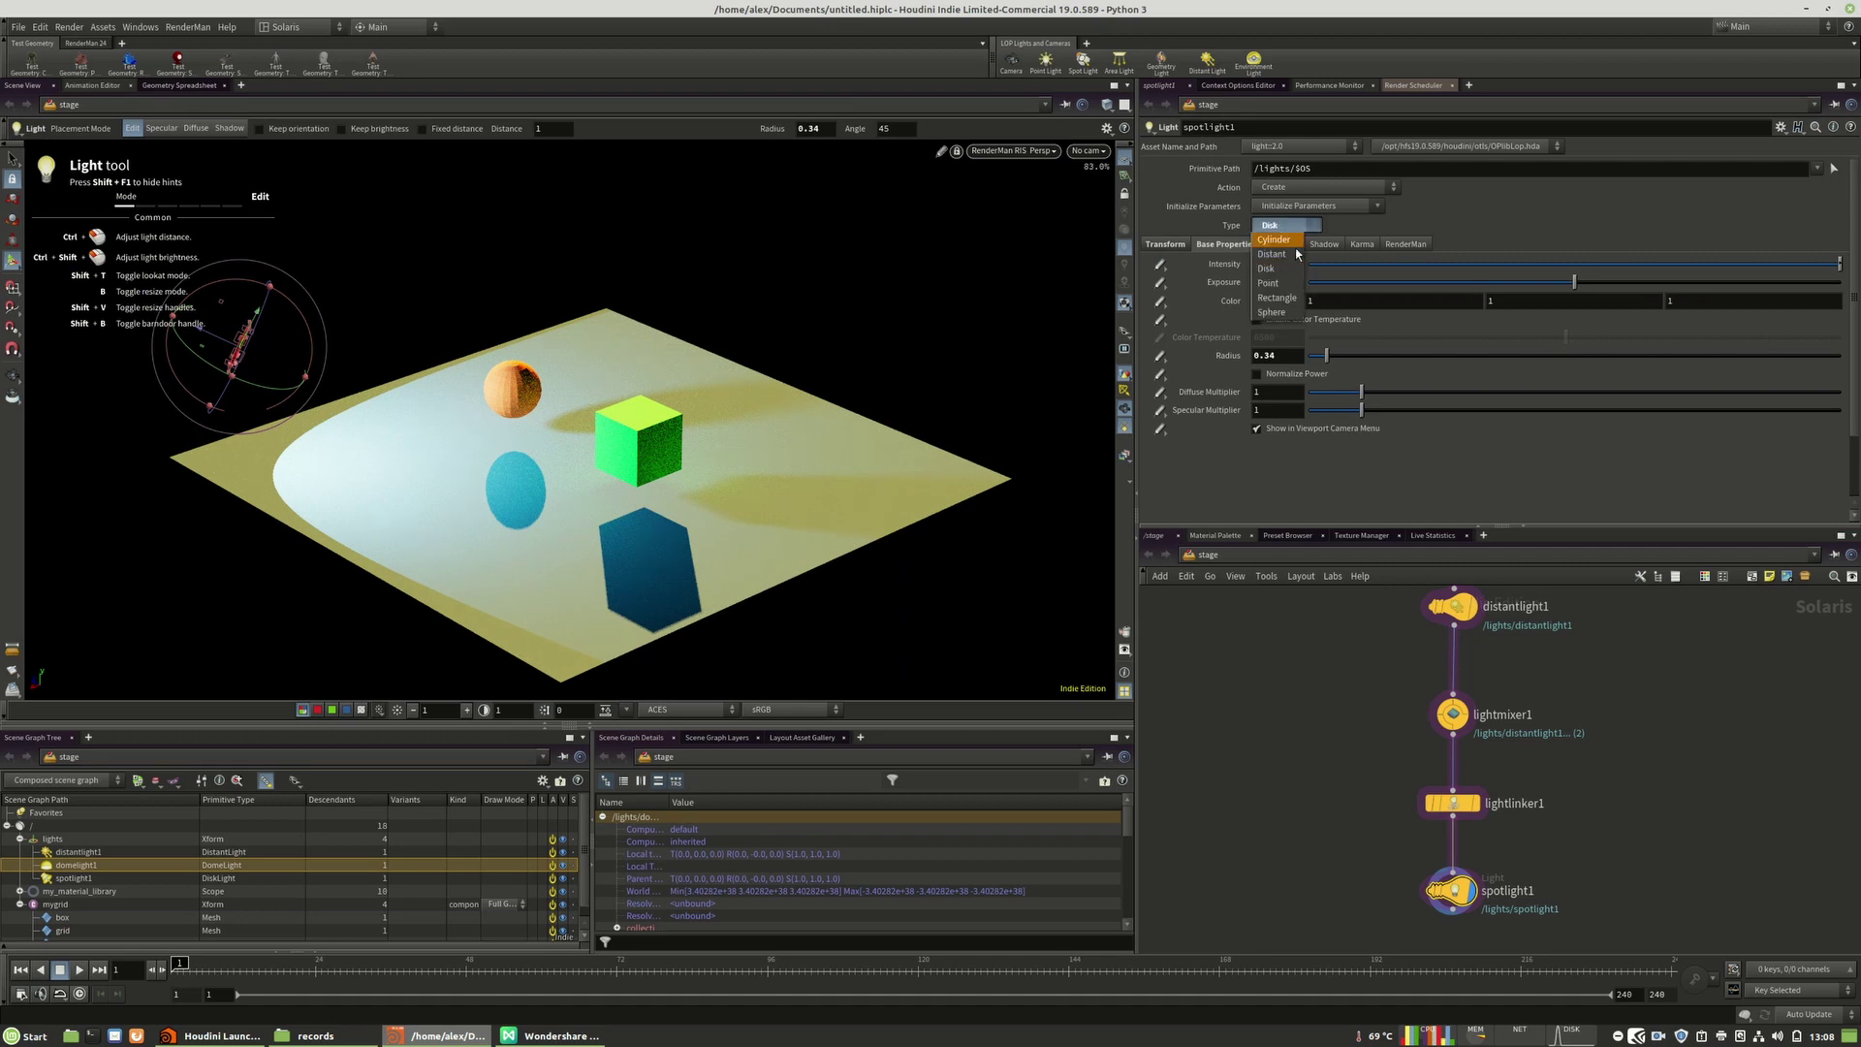
click(1287, 287)
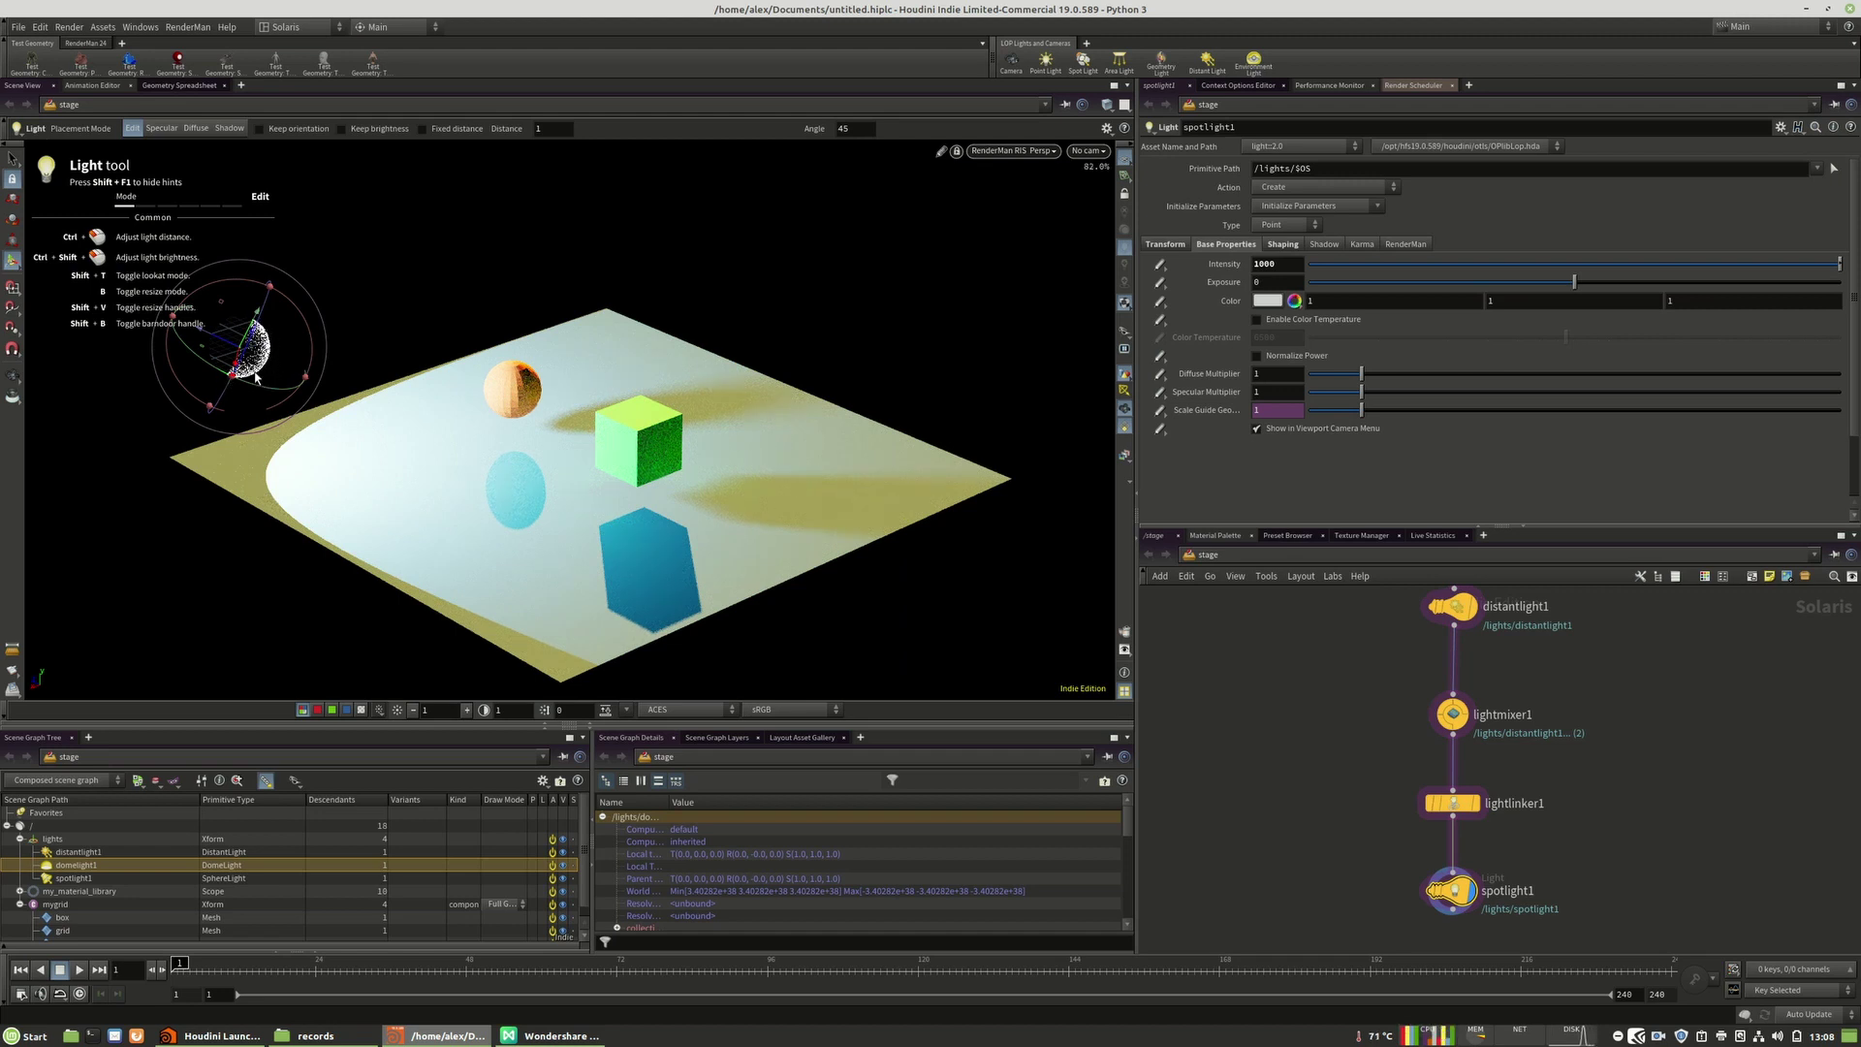
alt+drag(274, 370, 213, 362)
alt+middle_drag(298, 442, 218, 357)
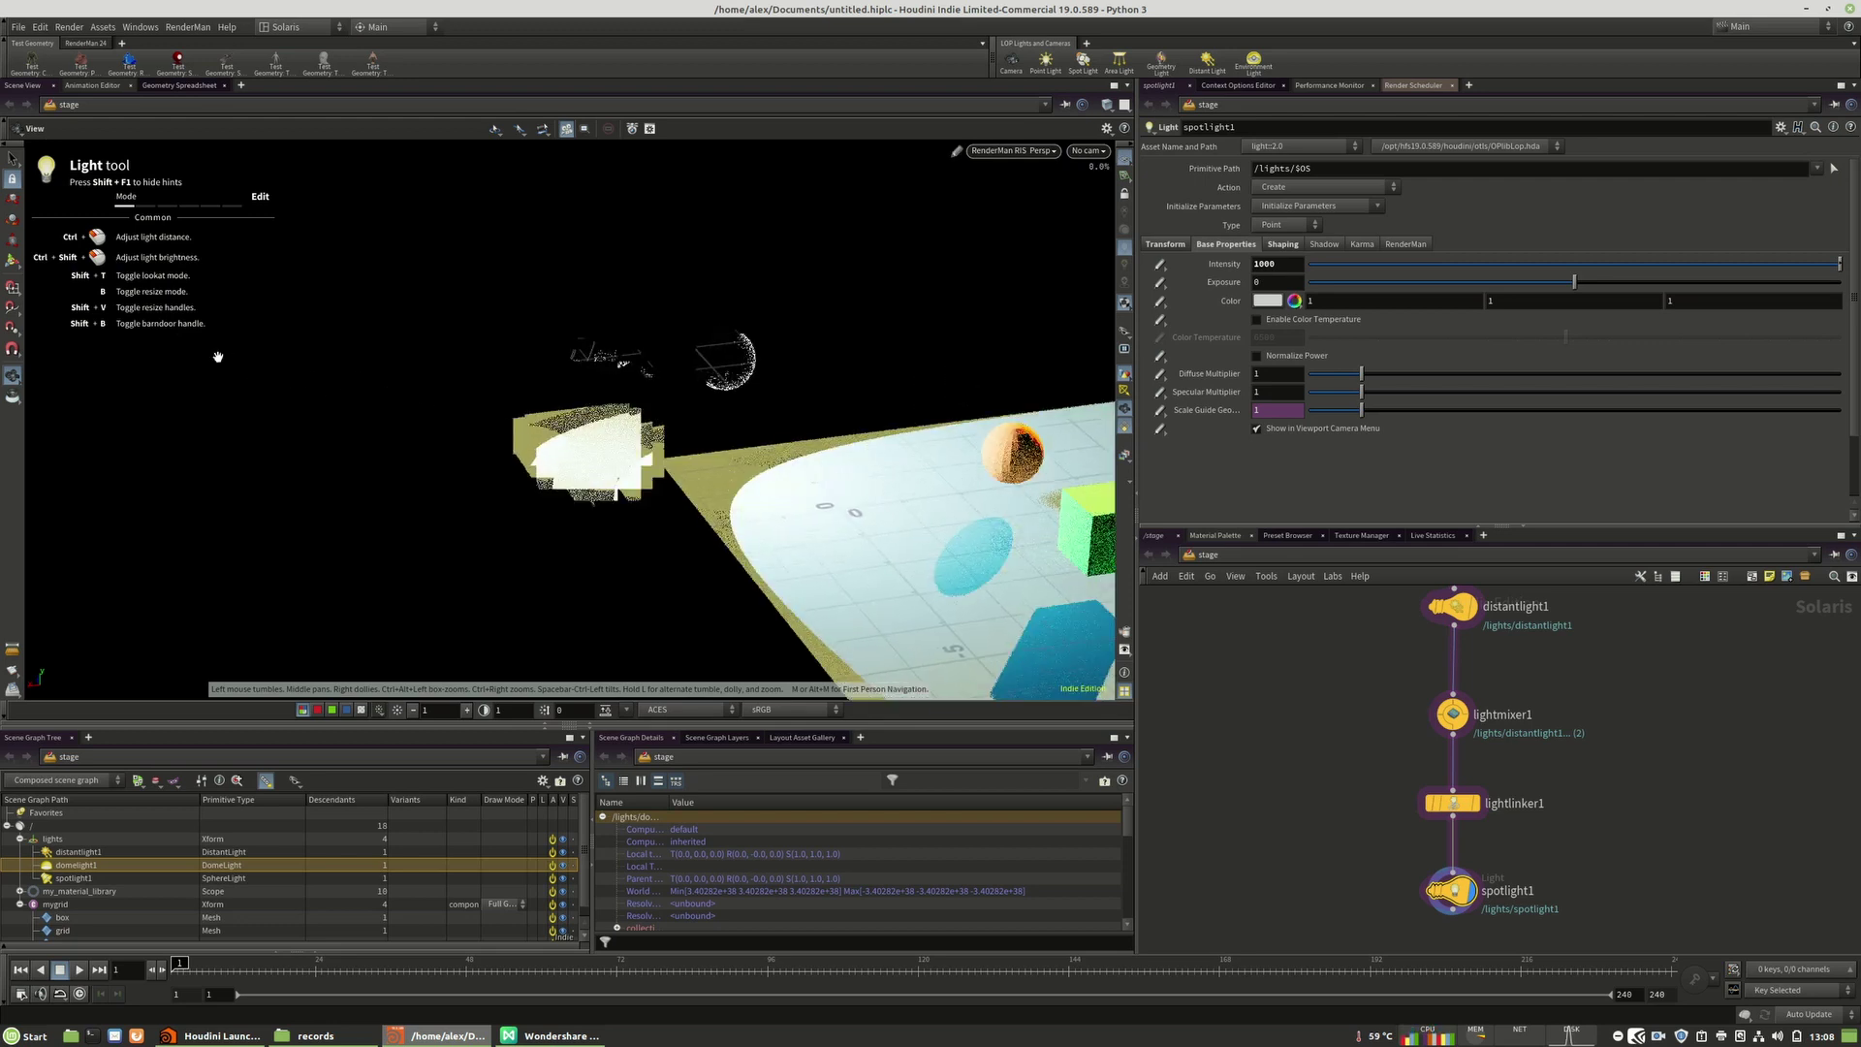
alt+drag(729, 466, 798, 474)
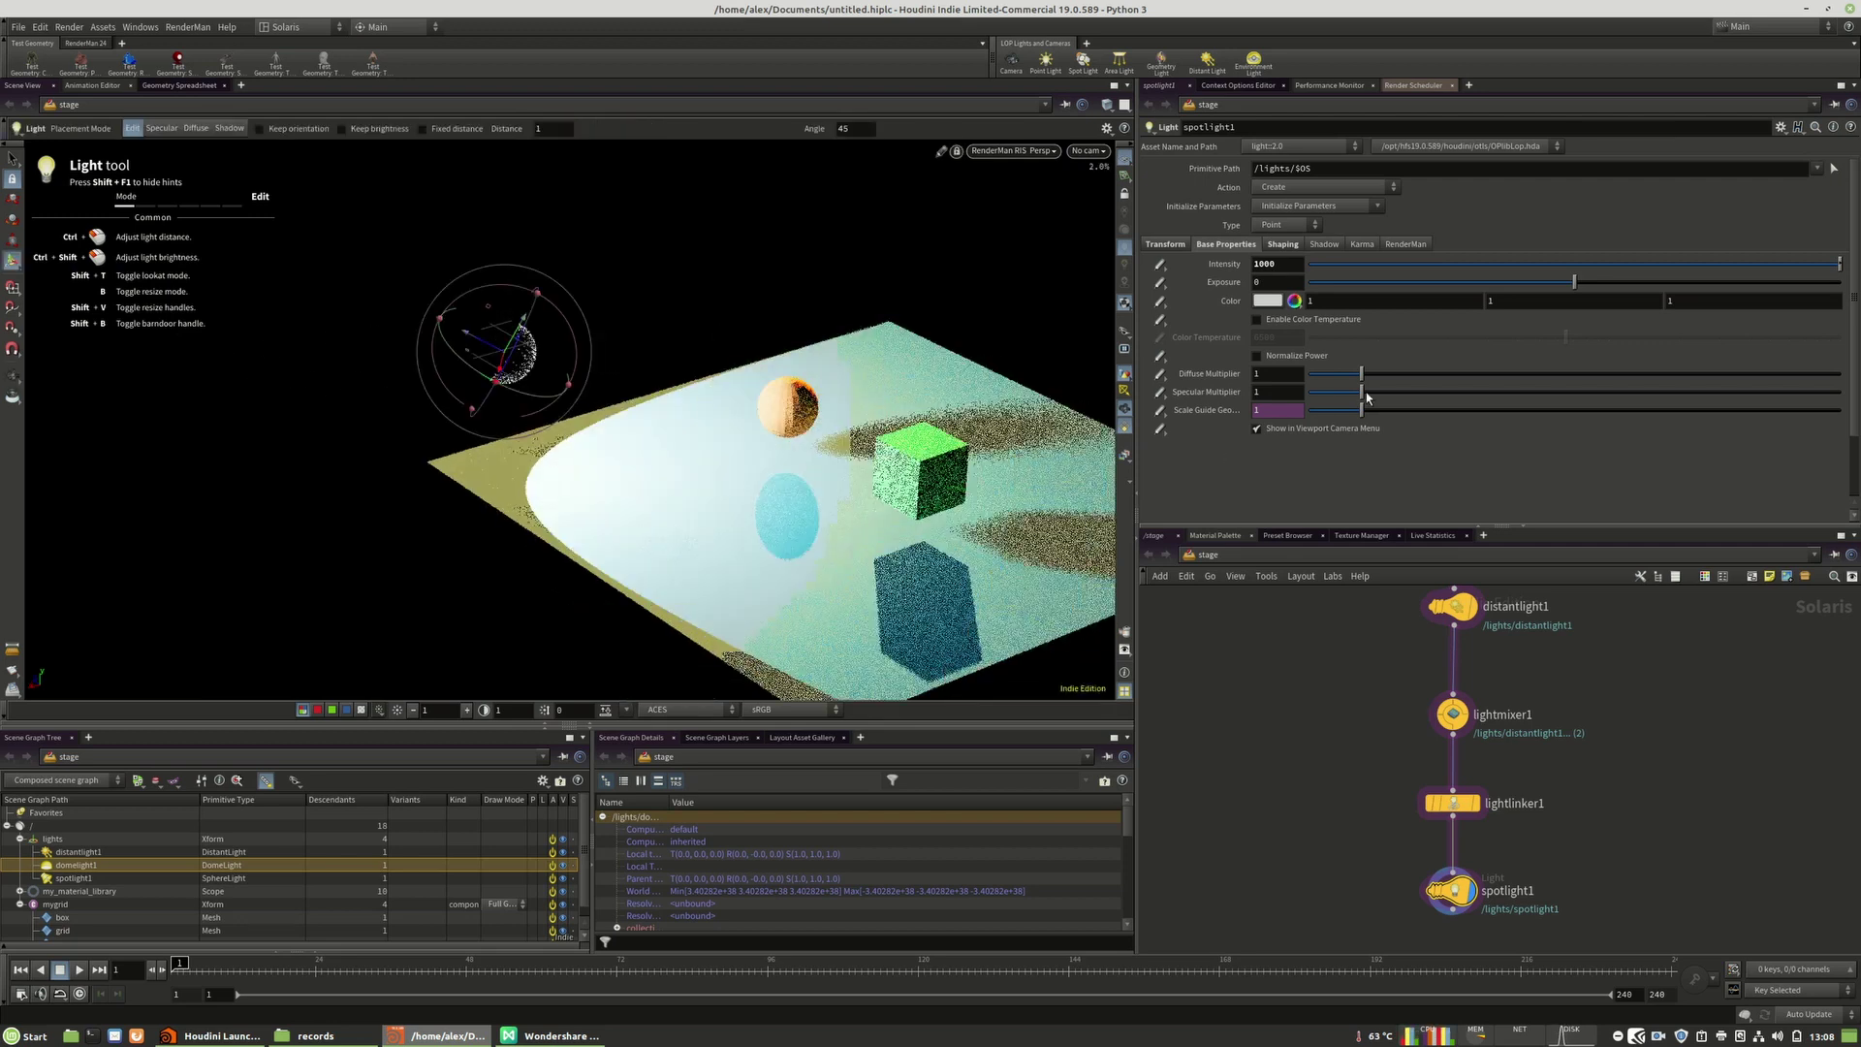
Step: Turn off Camera Visibility in the spotlight's RenderMan settings
scroll(1367, 391, down, 10)
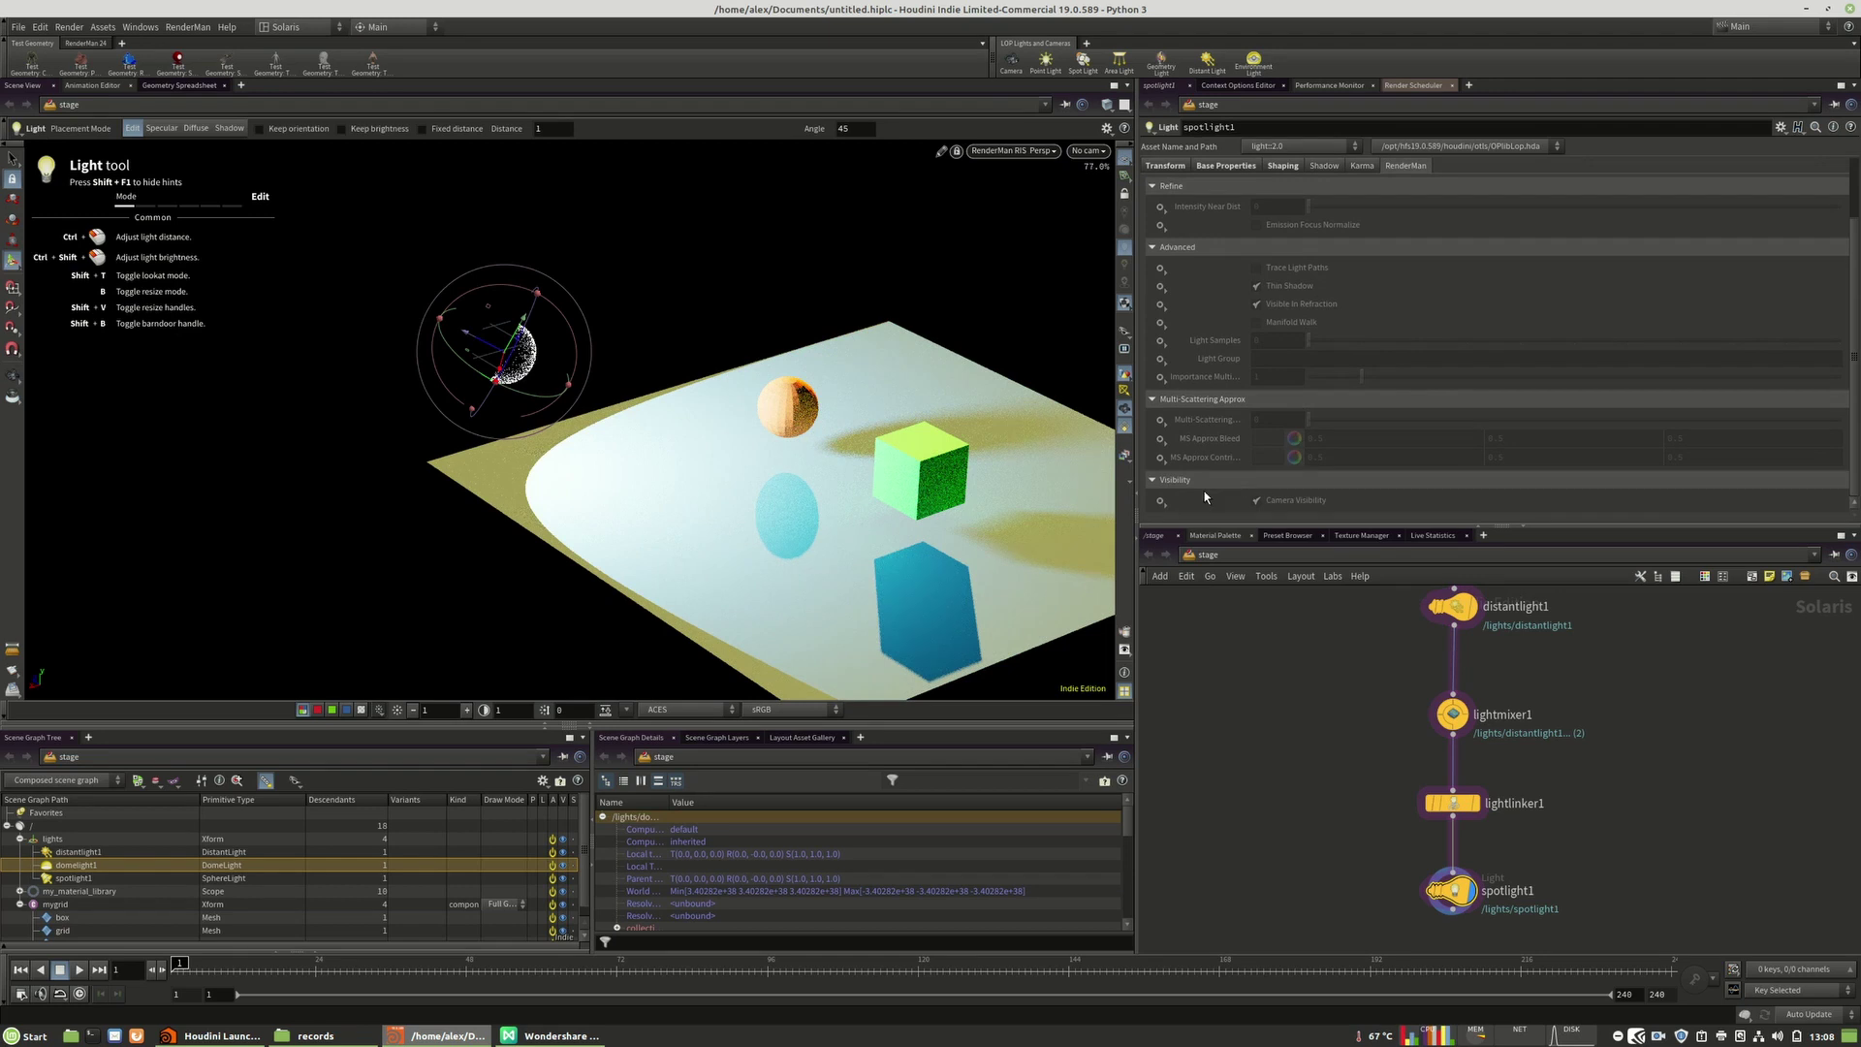
click(1257, 500)
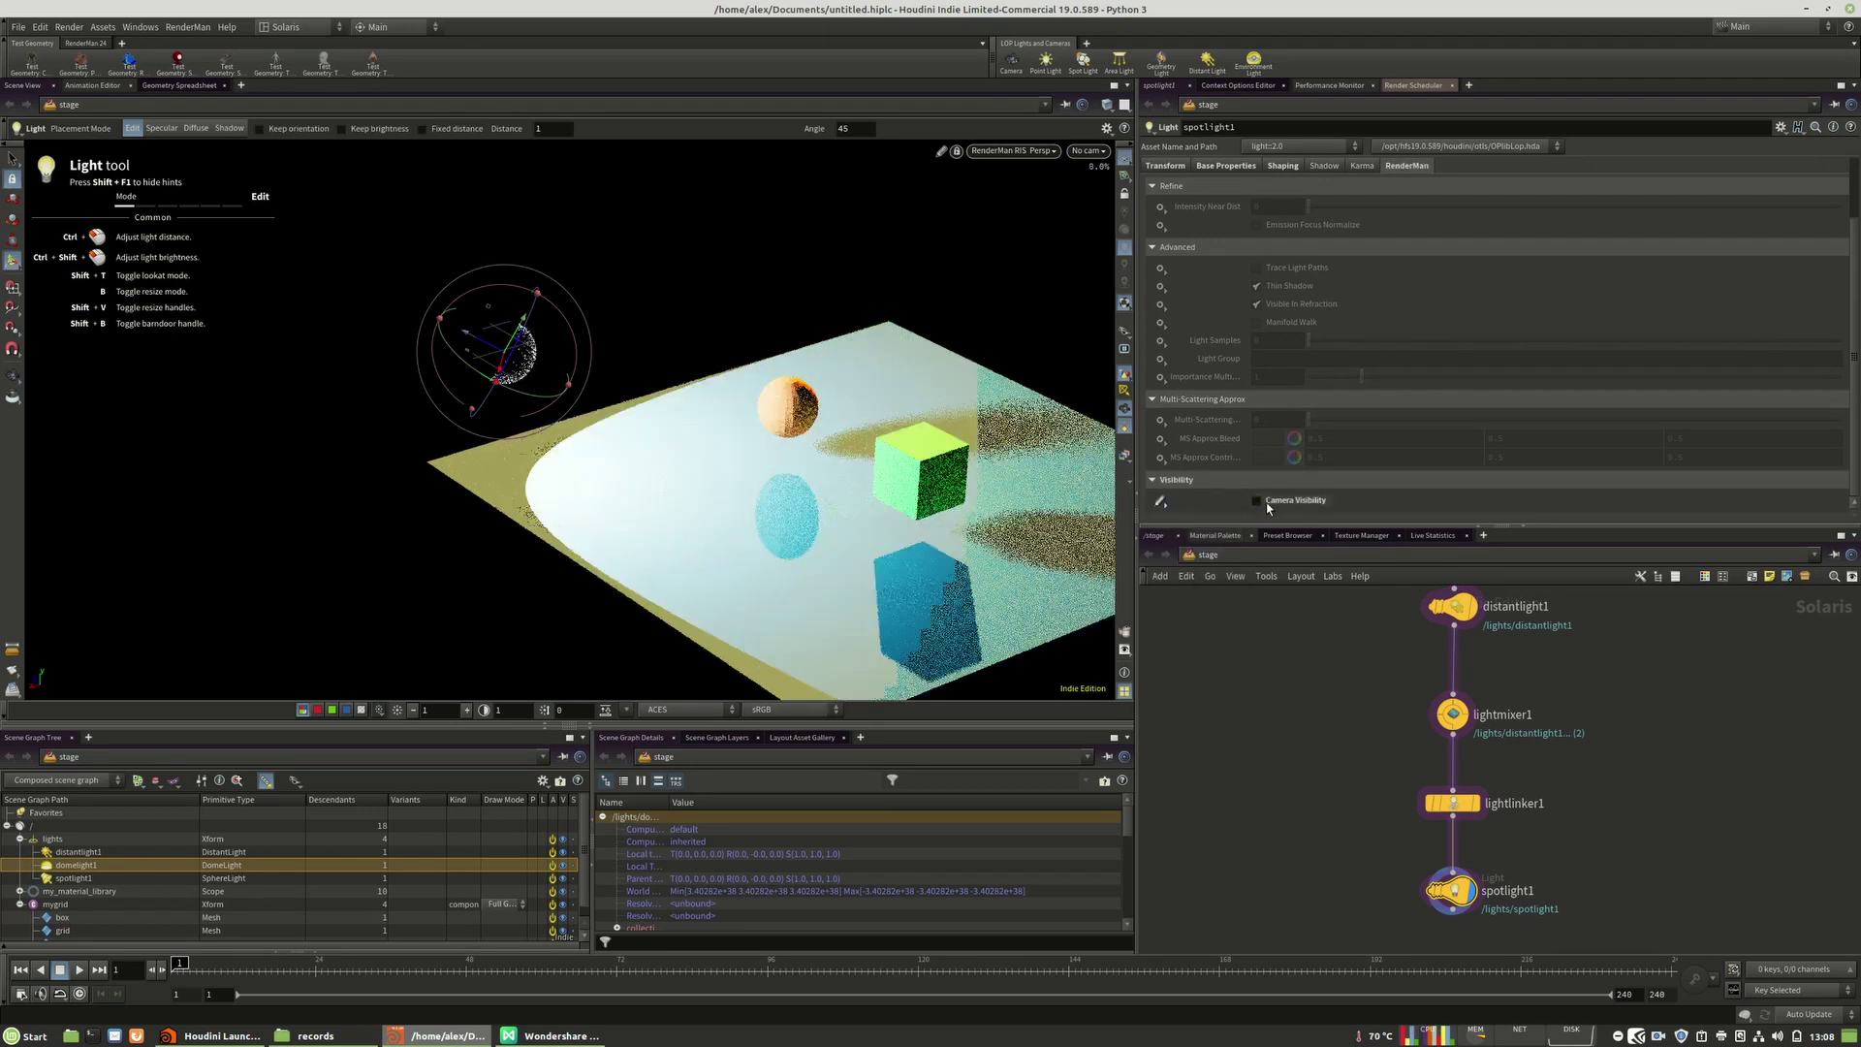
alt+middle_drag(839, 431, 659, 403)
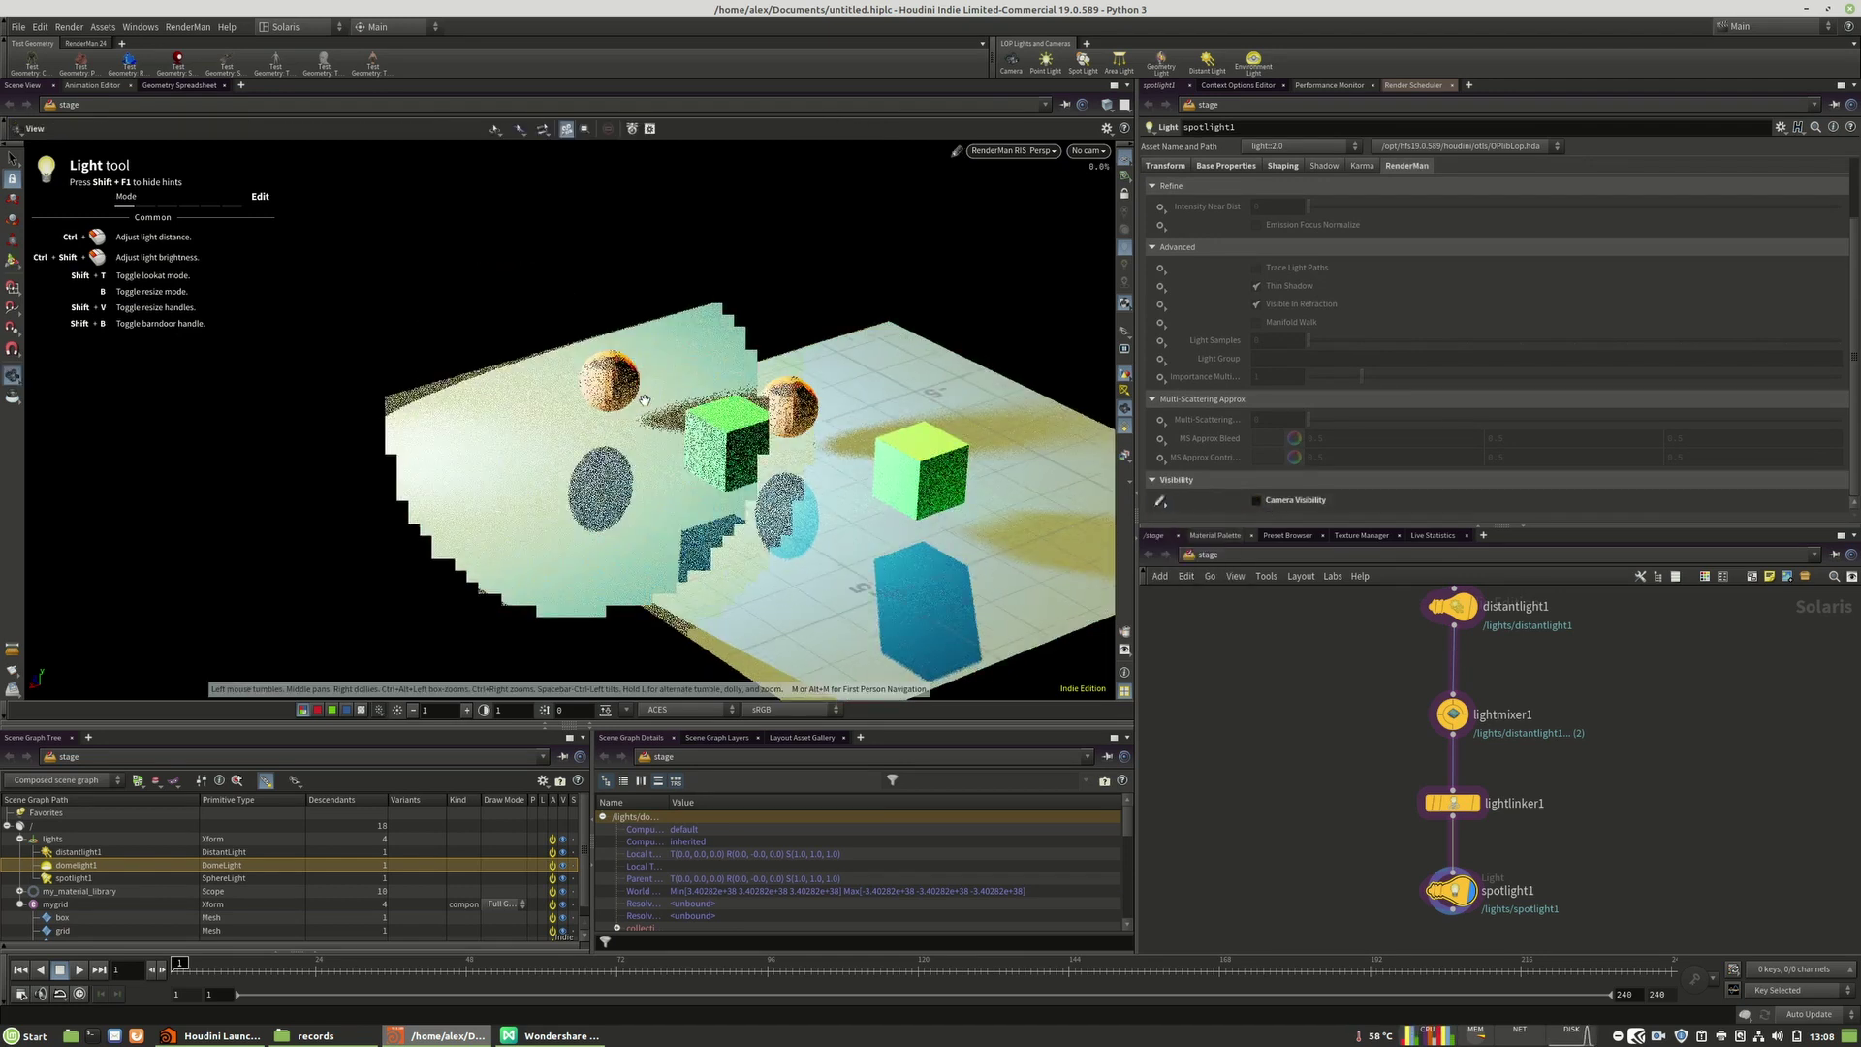
Step: Set the spotlight's shaping angle to 27.3, softness to 0.234, left barndoor to 0.466 and right barndoor to 0.726
click(1283, 165)
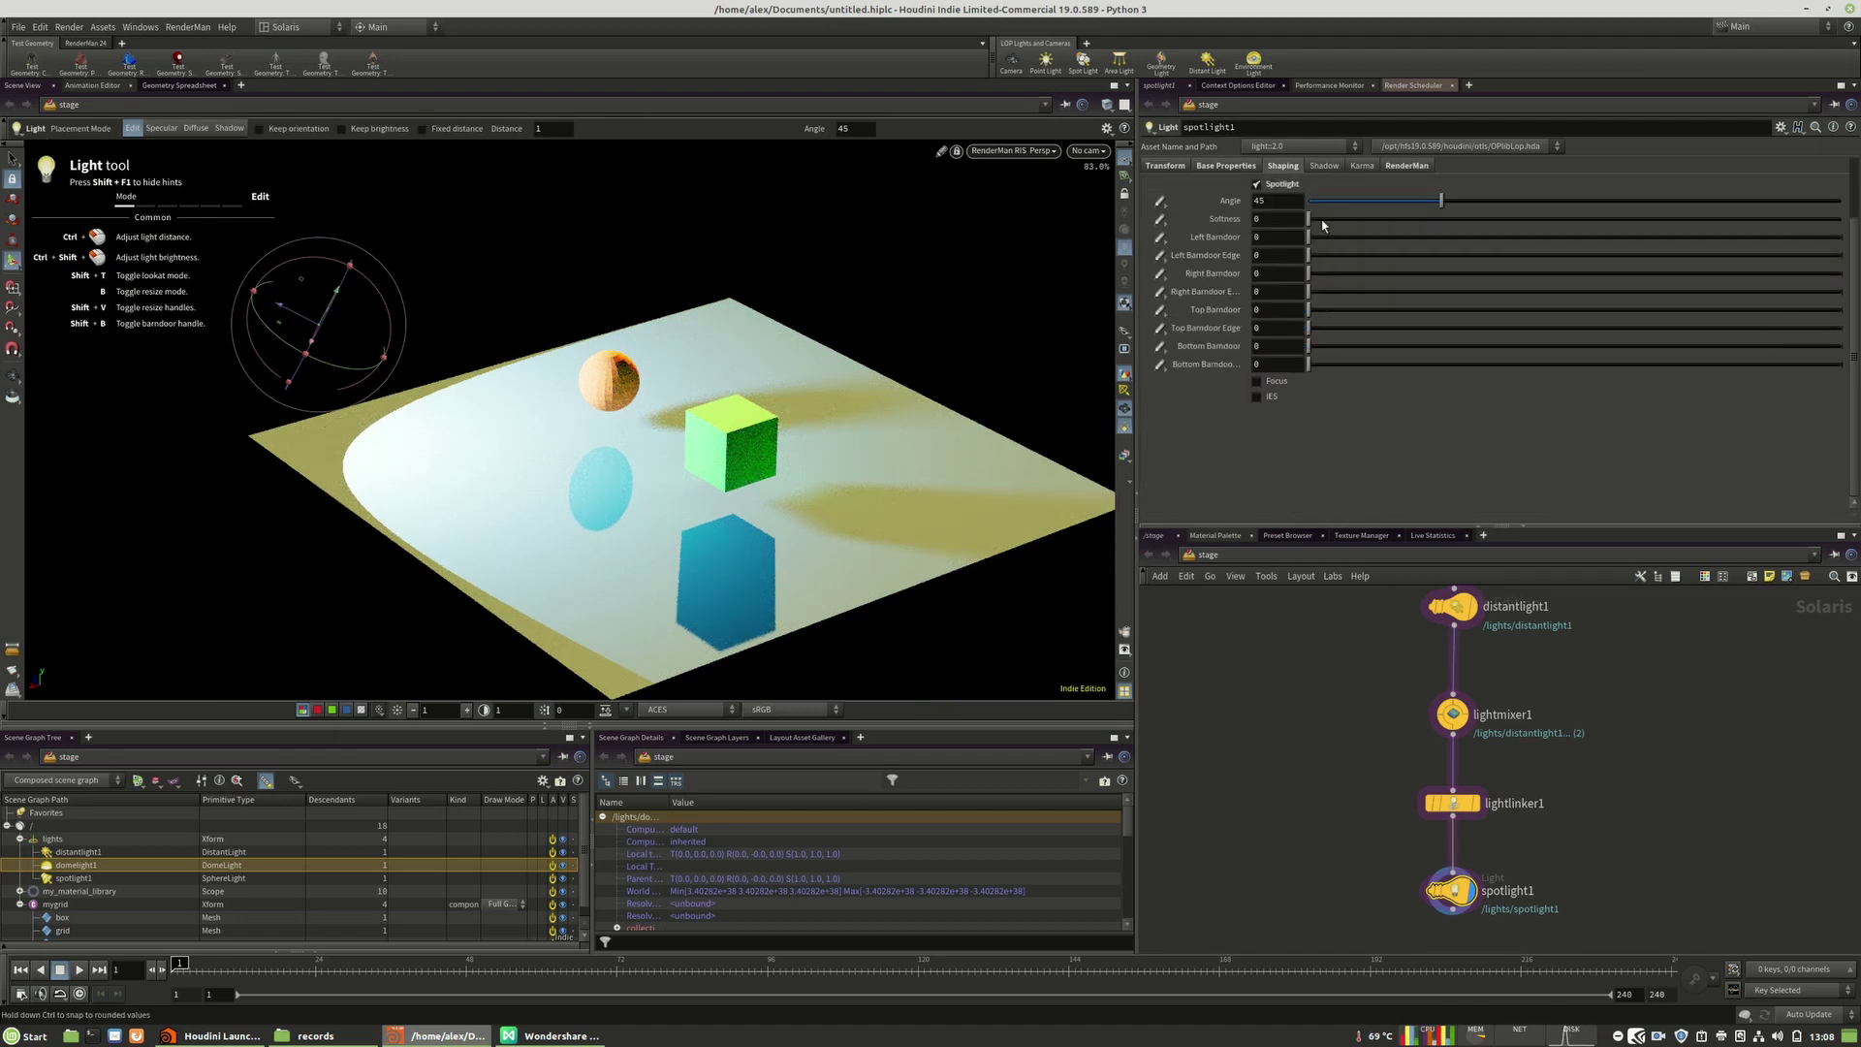
drag(1323, 222, 1572, 223)
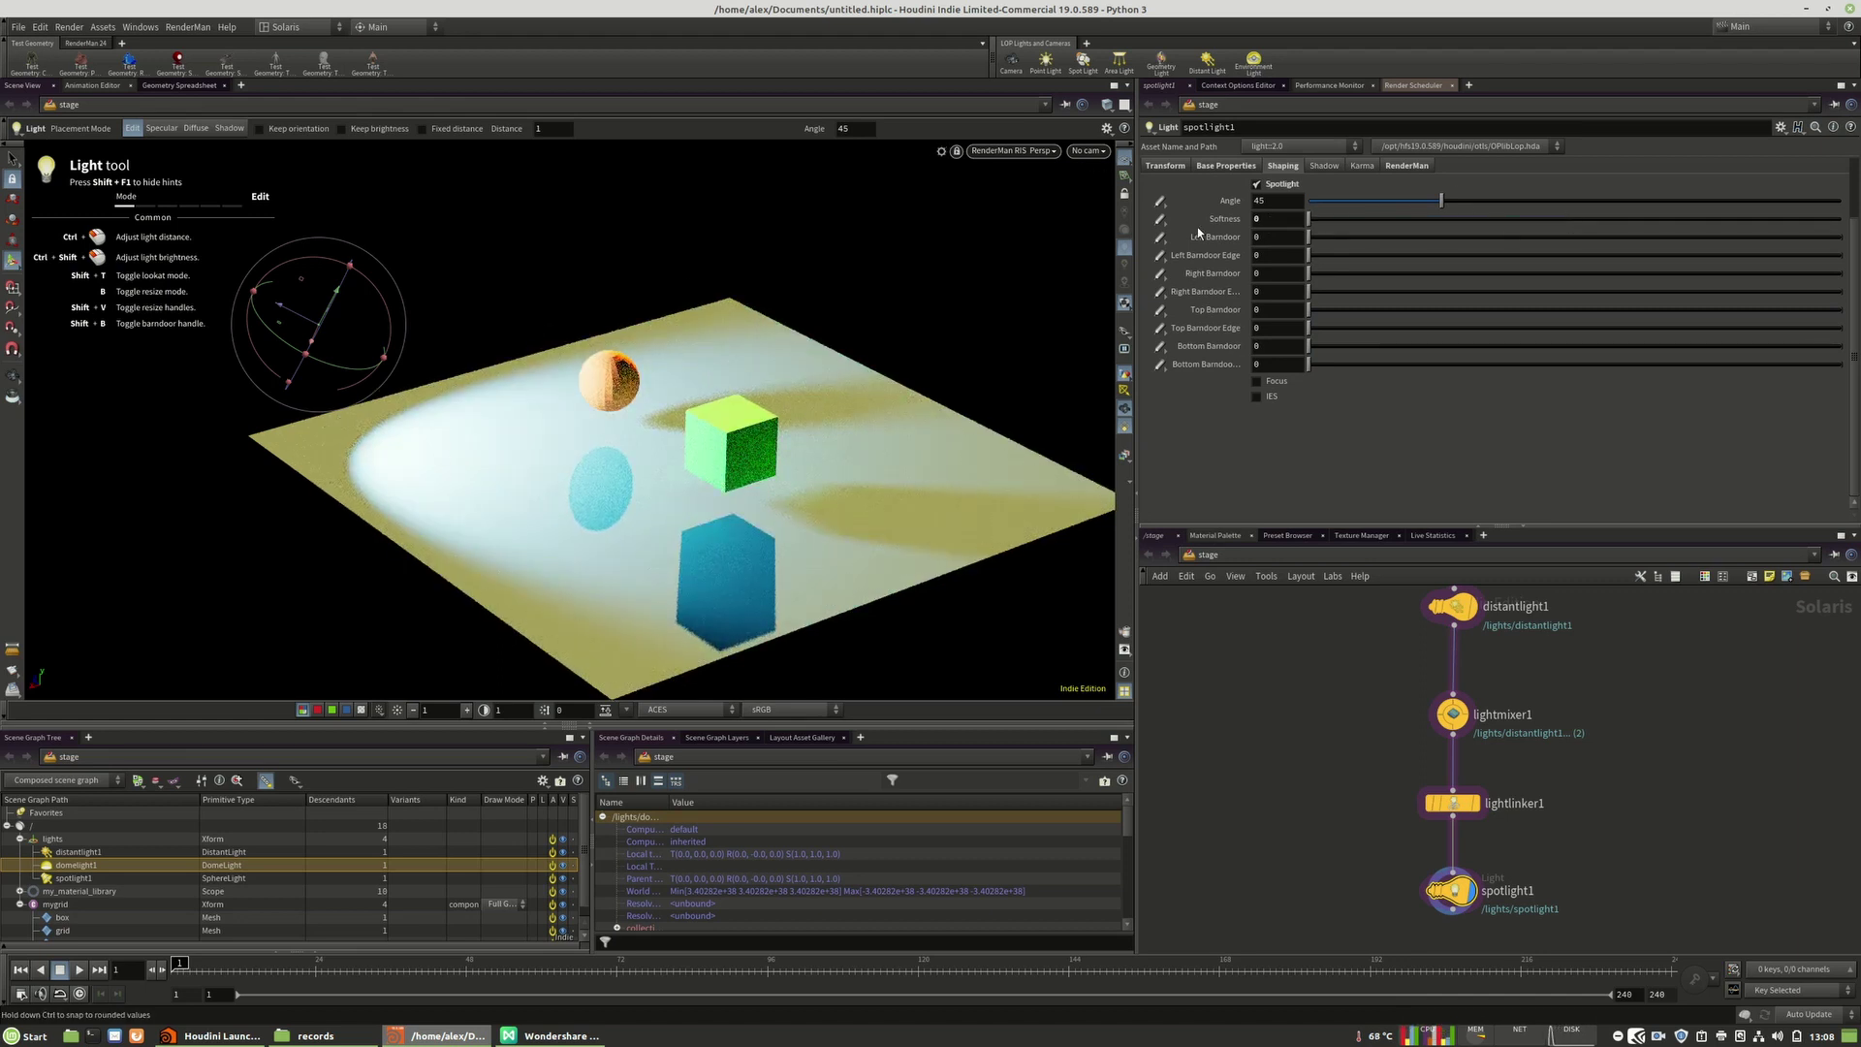
drag(1441, 200, 1709, 291)
Step: Set the spotlight's top barndoor to 0.636 with edge 0.595 and bottom barndoor to 0.665 with edge 0.776, leaving Focus off
drag(1600, 310, 1646, 310)
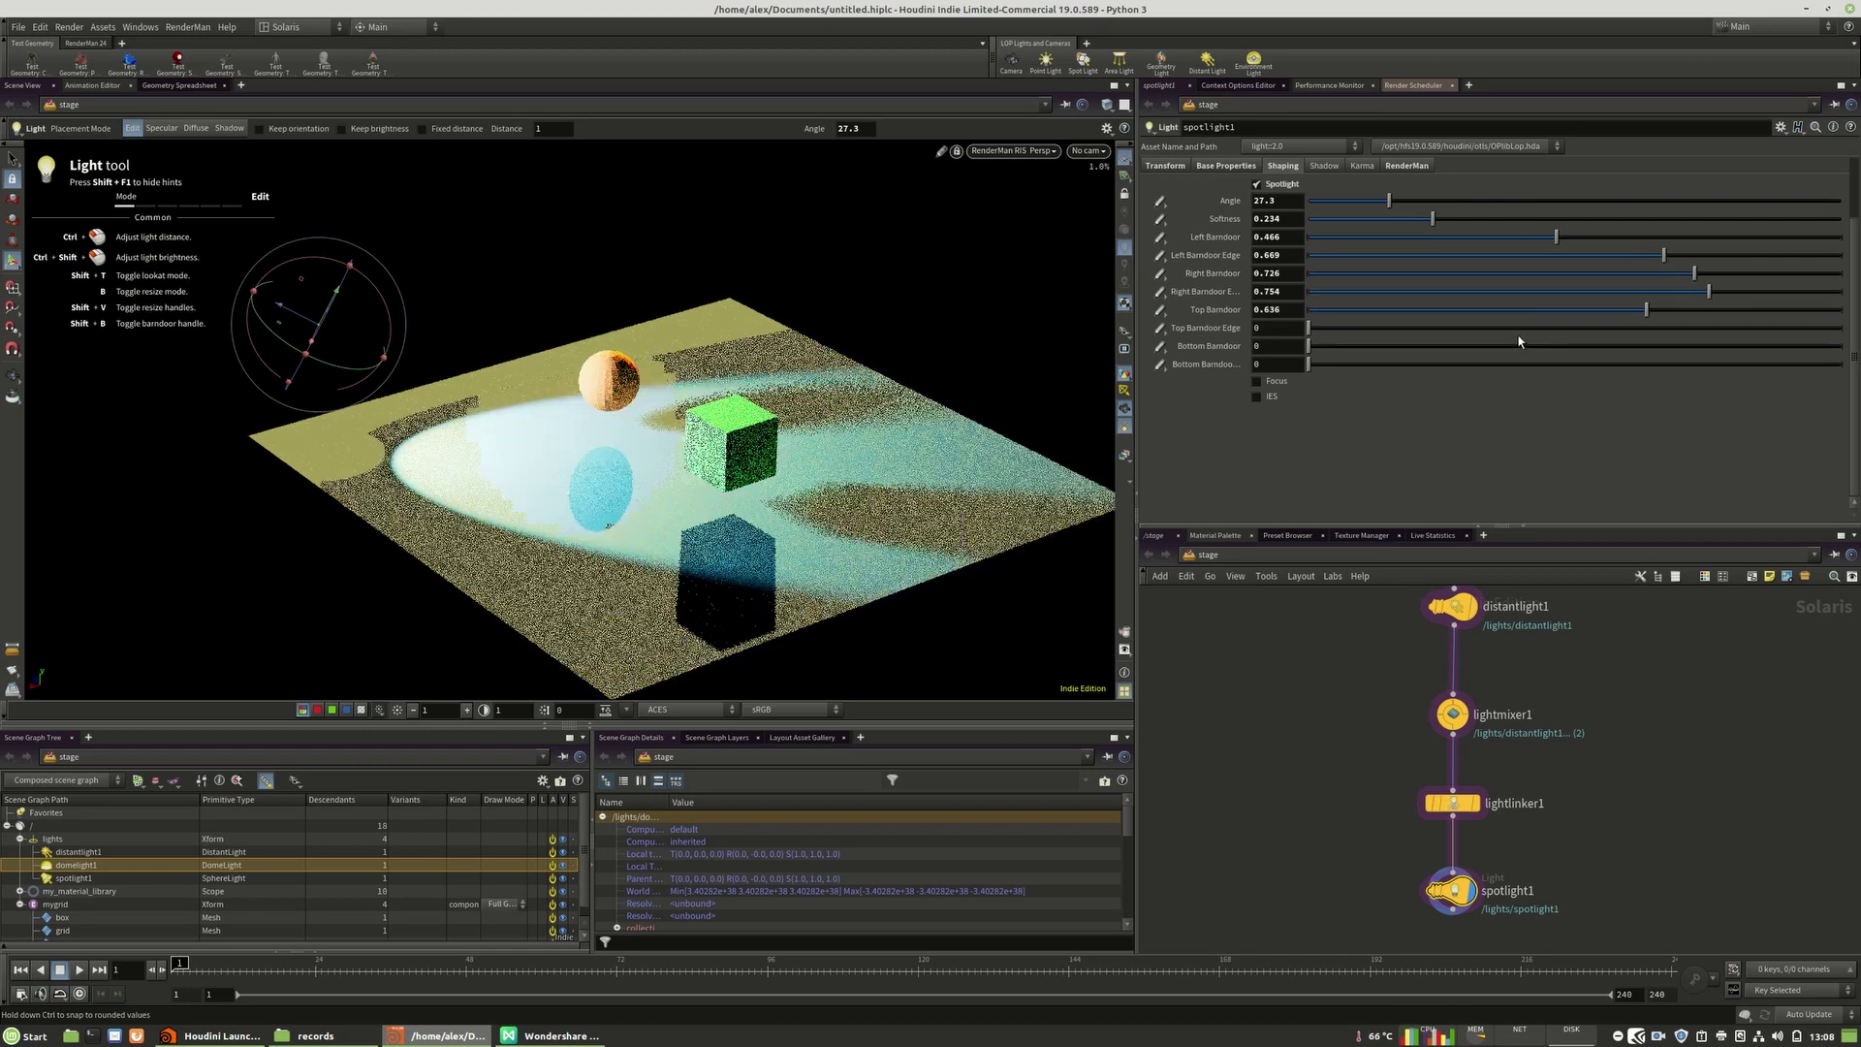
drag(1520, 327, 1662, 346)
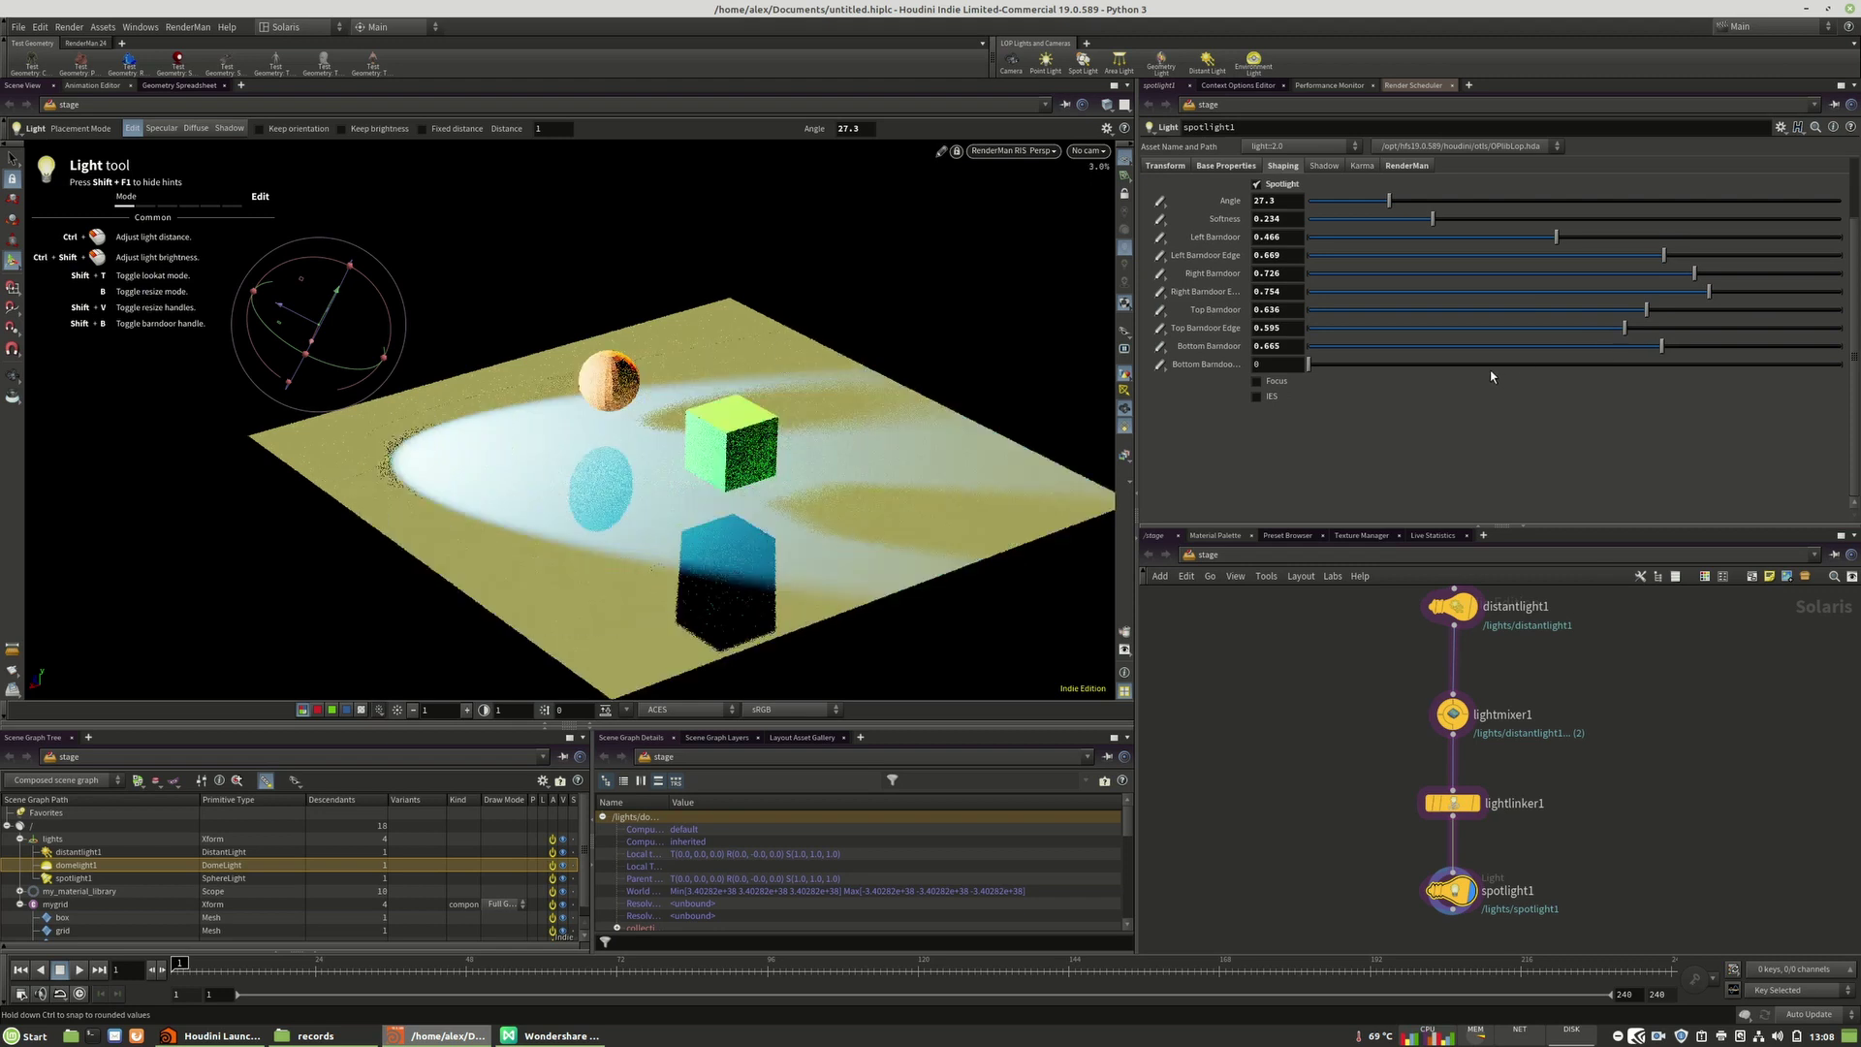
drag(1503, 365, 1721, 365)
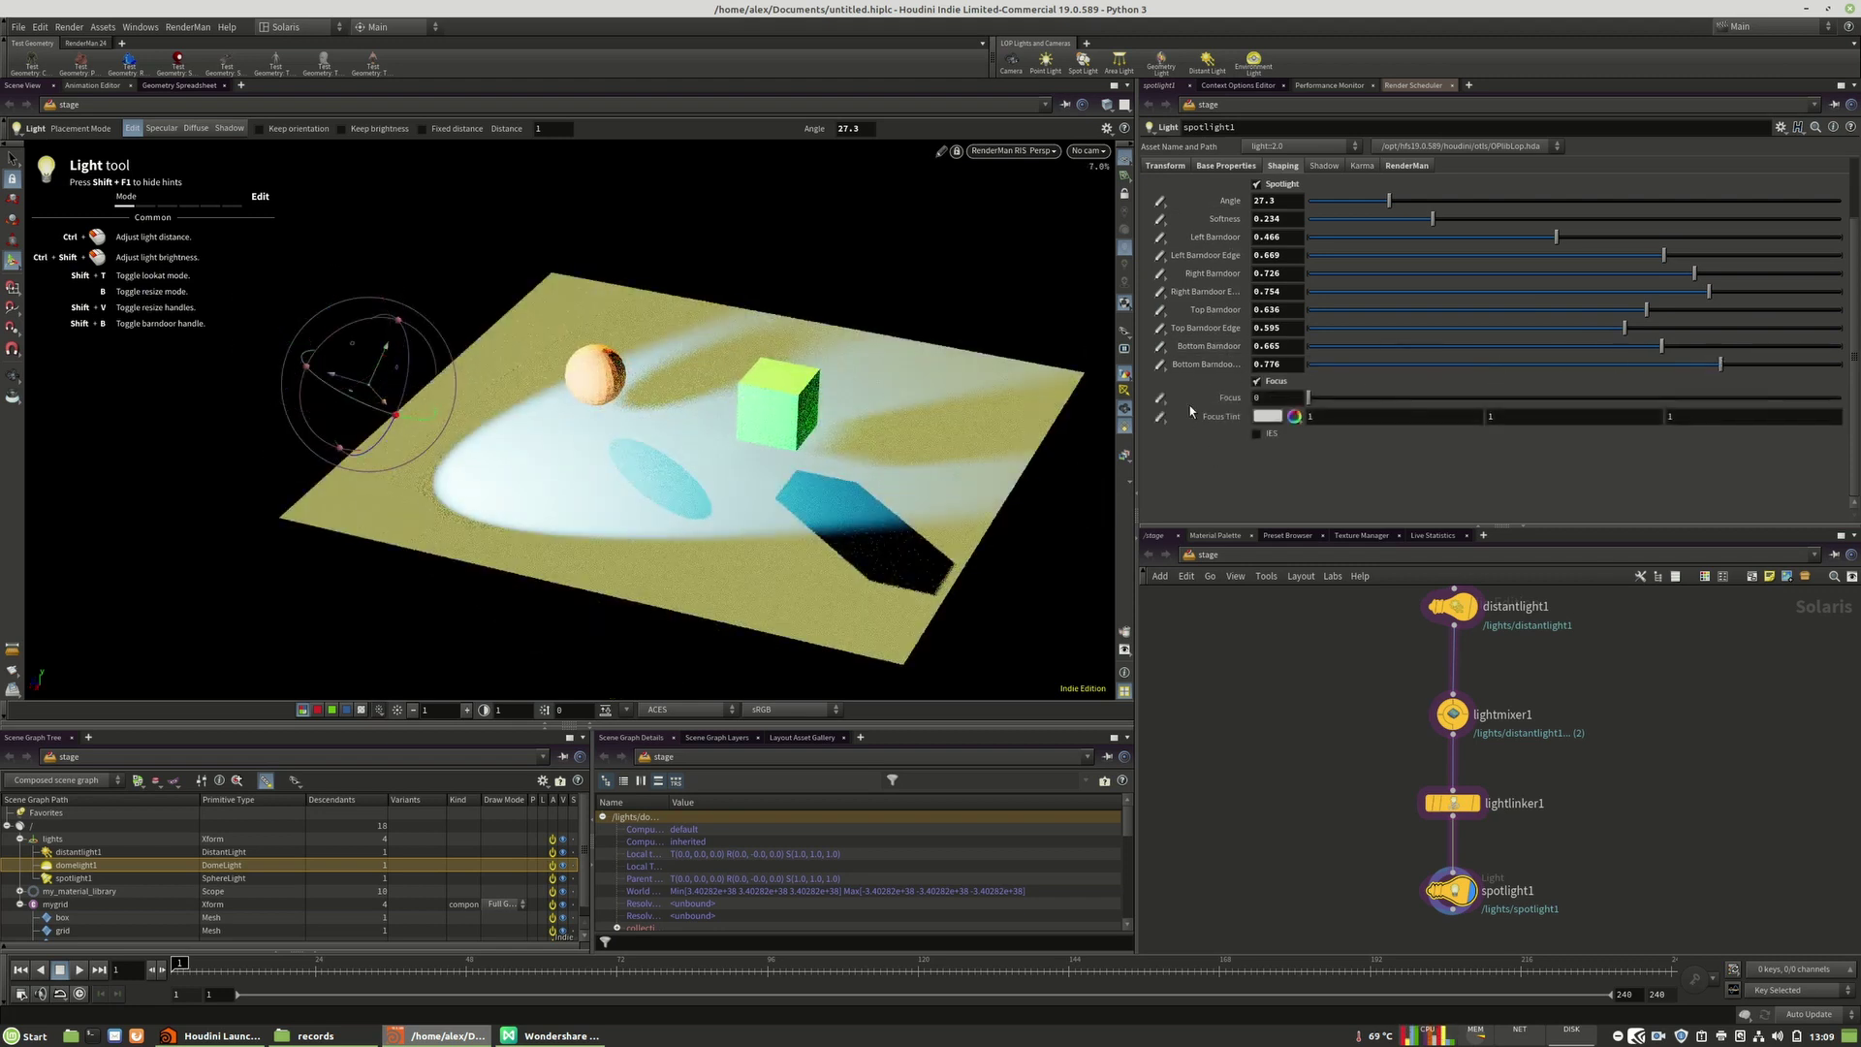
click(1273, 383)
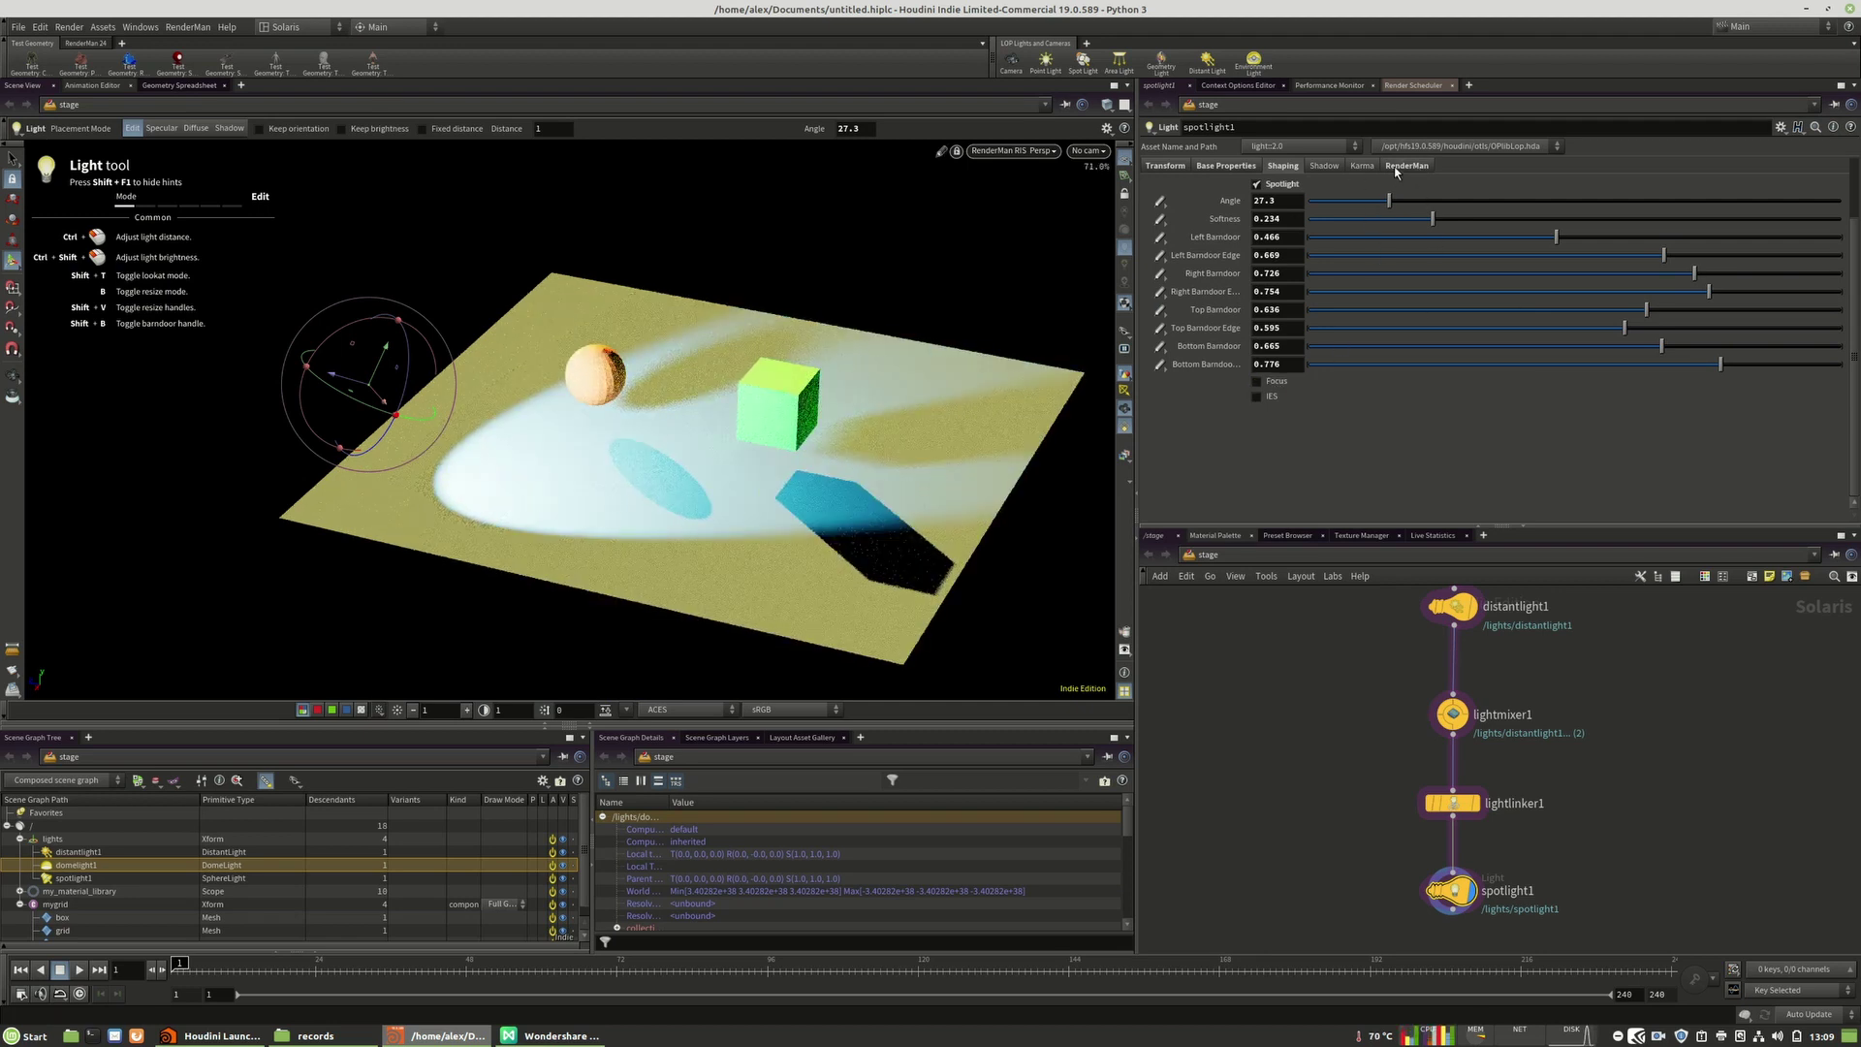
Step: Enable color temperature at about 6650 on the spotlight, set exposure to 0.81 and tint its color red
click(1247, 167)
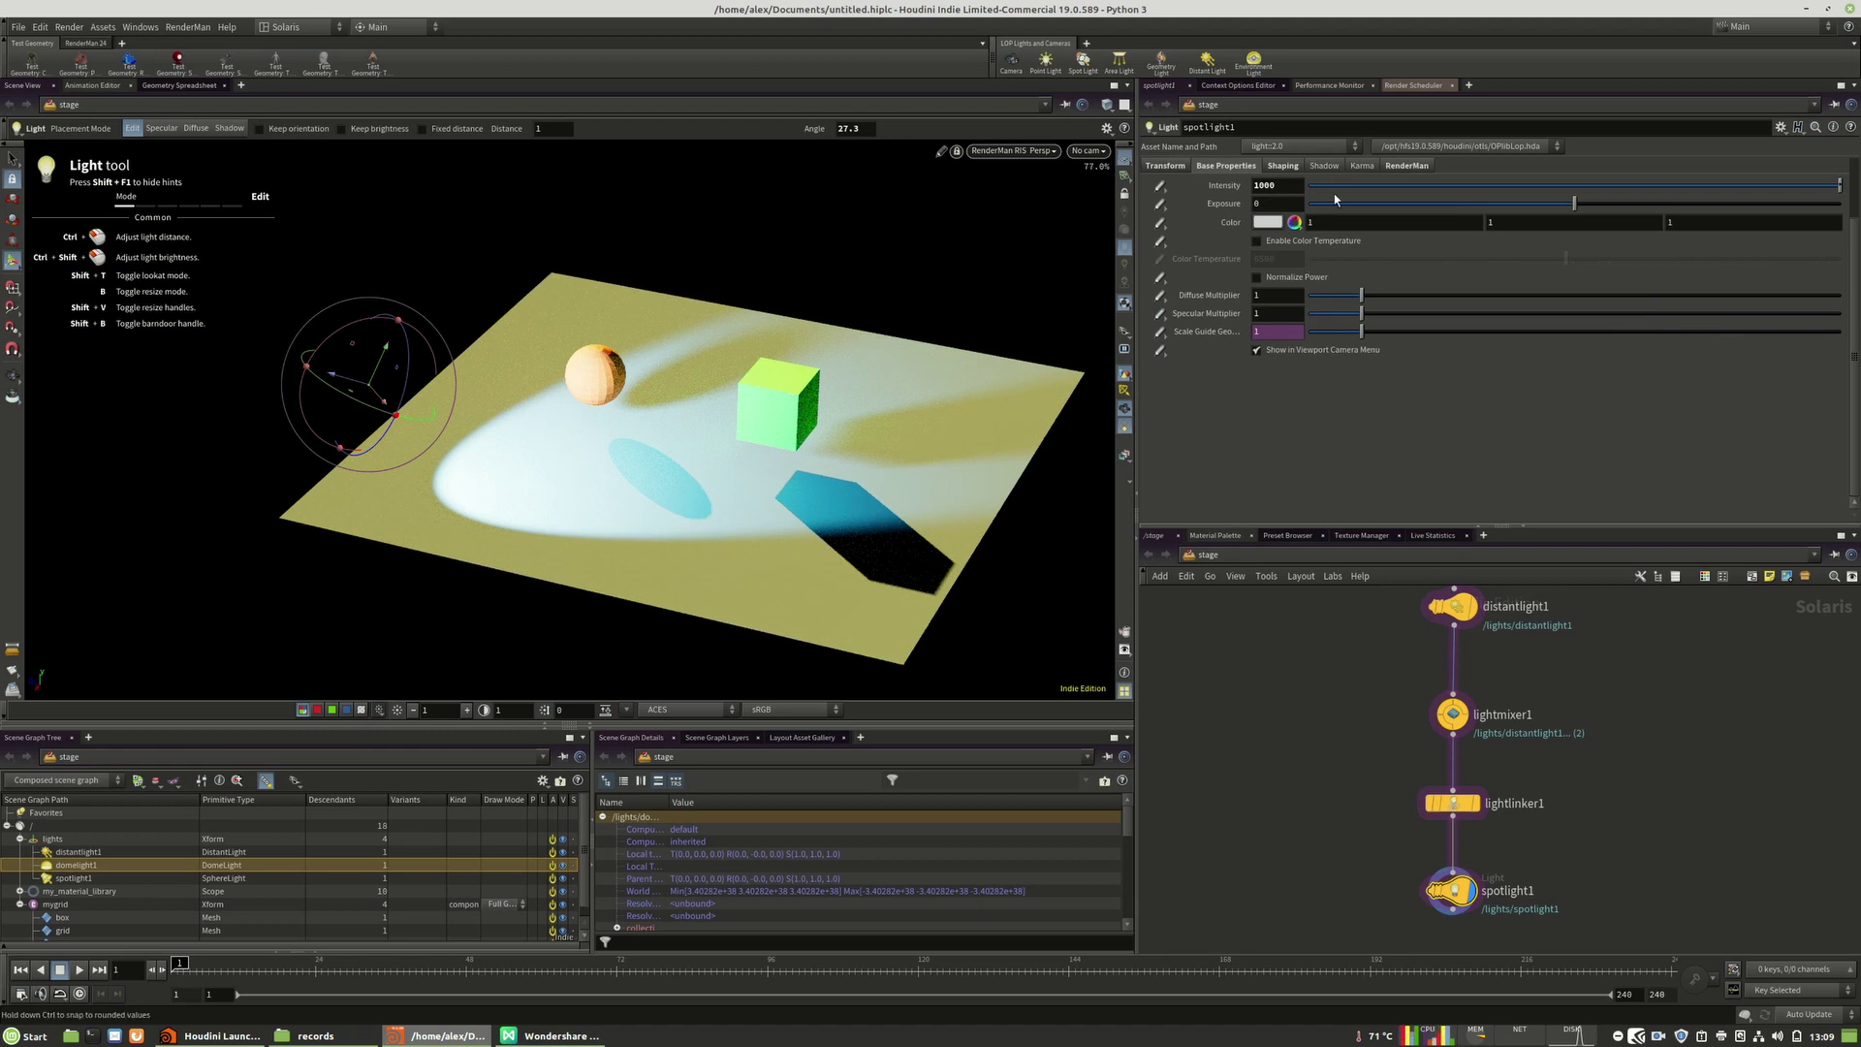
click(1300, 242)
drag(1343, 259, 1567, 259)
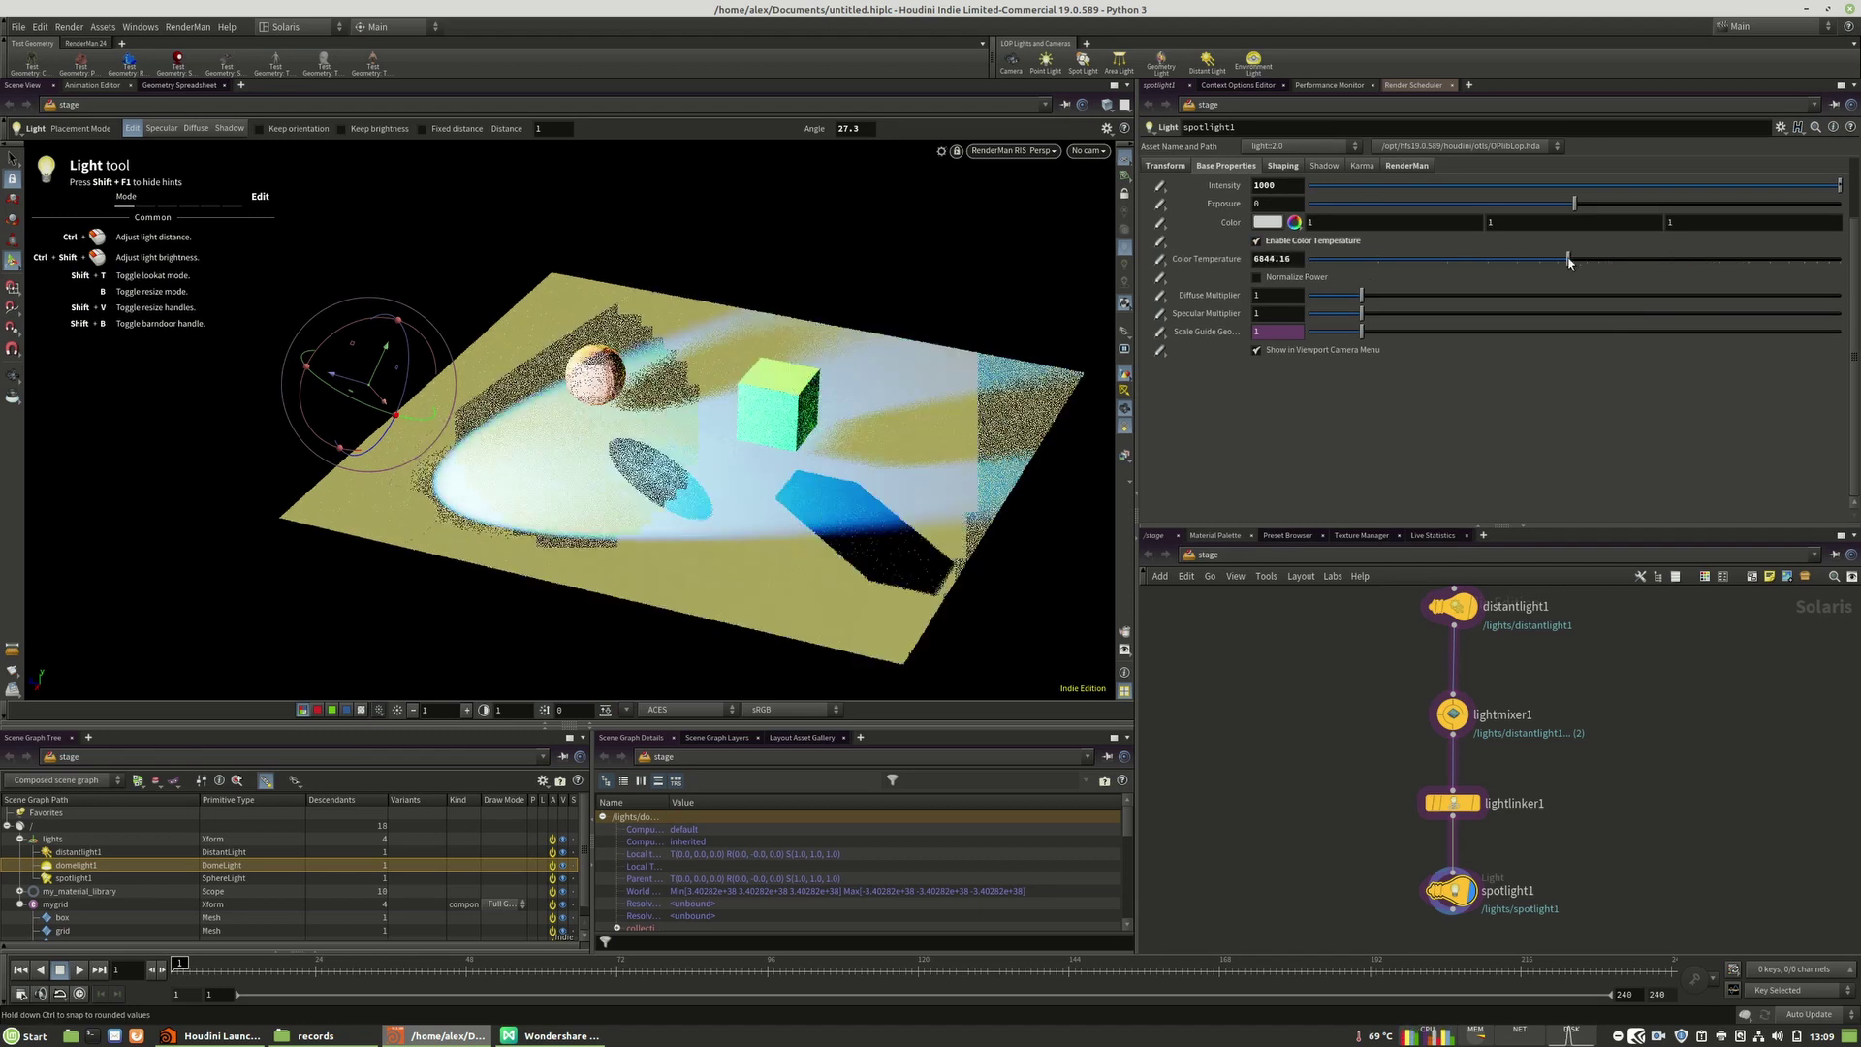
drag(1446, 203, 1595, 204)
click(1294, 222)
drag(1387, 249, 1434, 236)
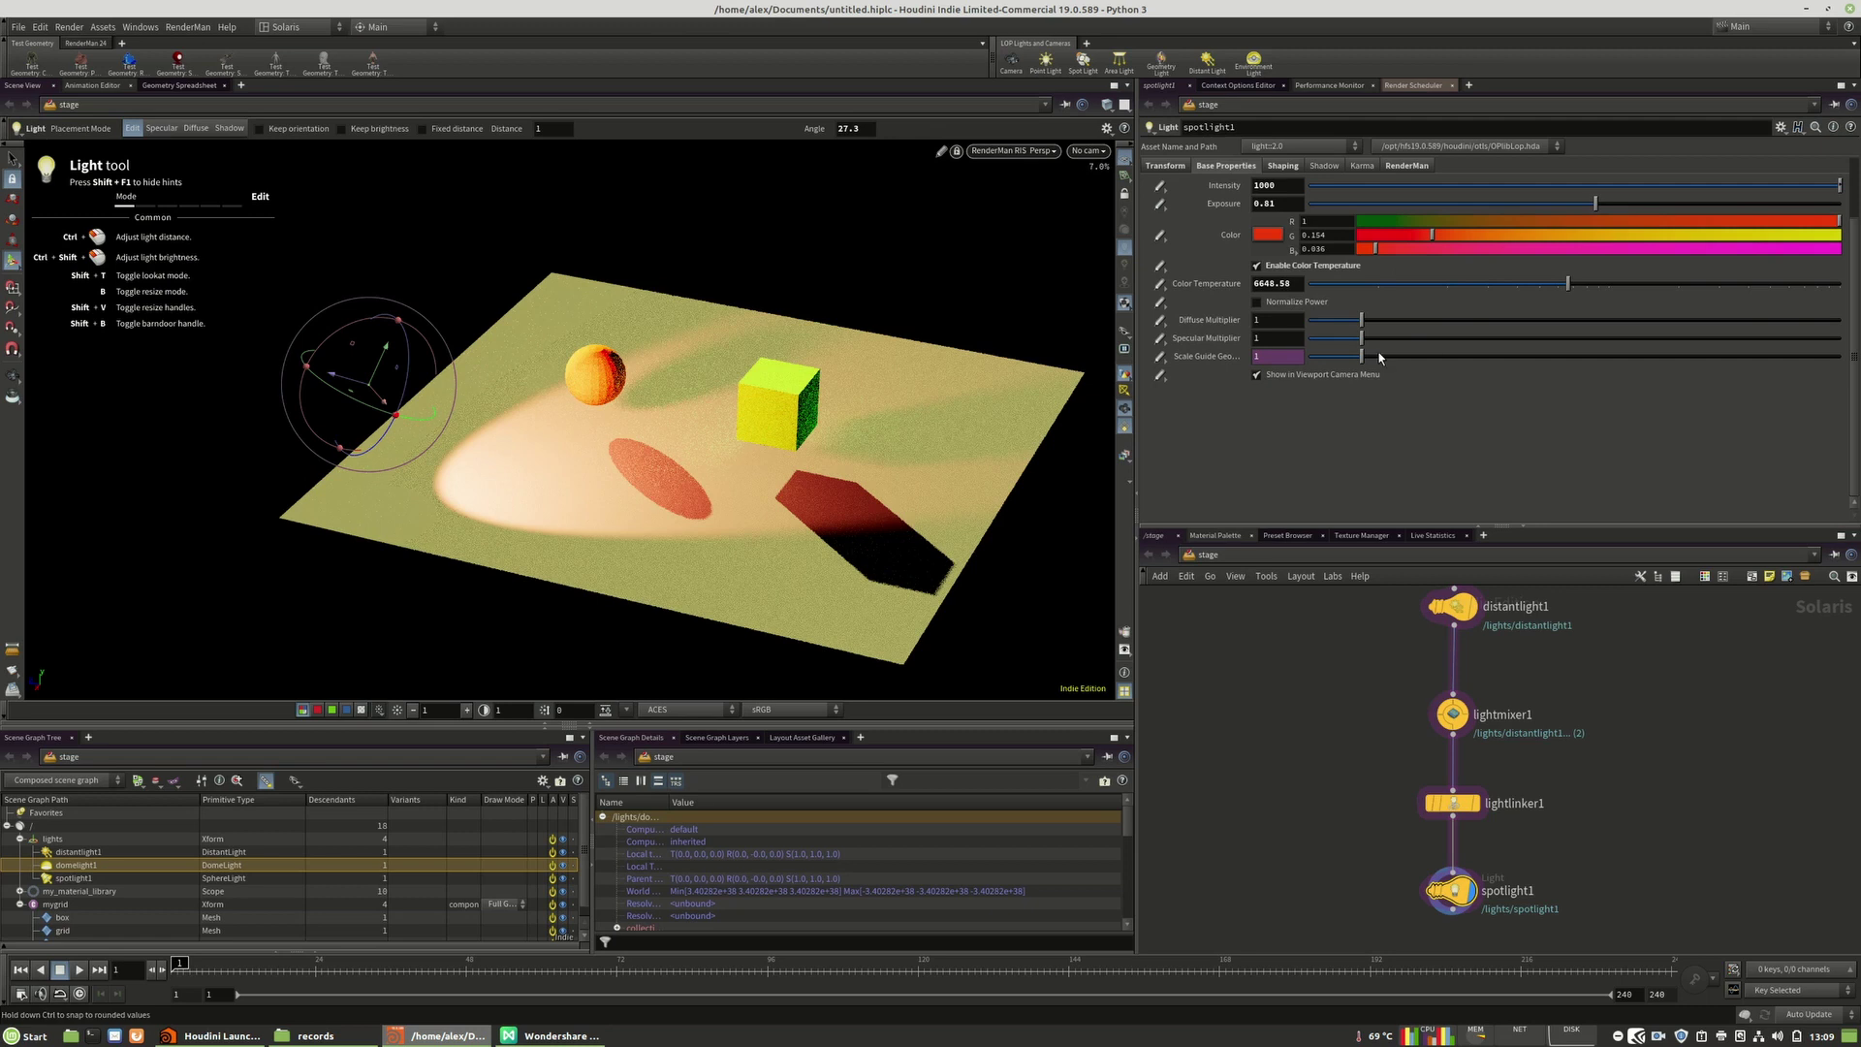
Step: Try the spotlight's diffuse multiplier at 0, restore it to 1, and test lowering the specular multiplier
drag(1379, 323, 1222, 326)
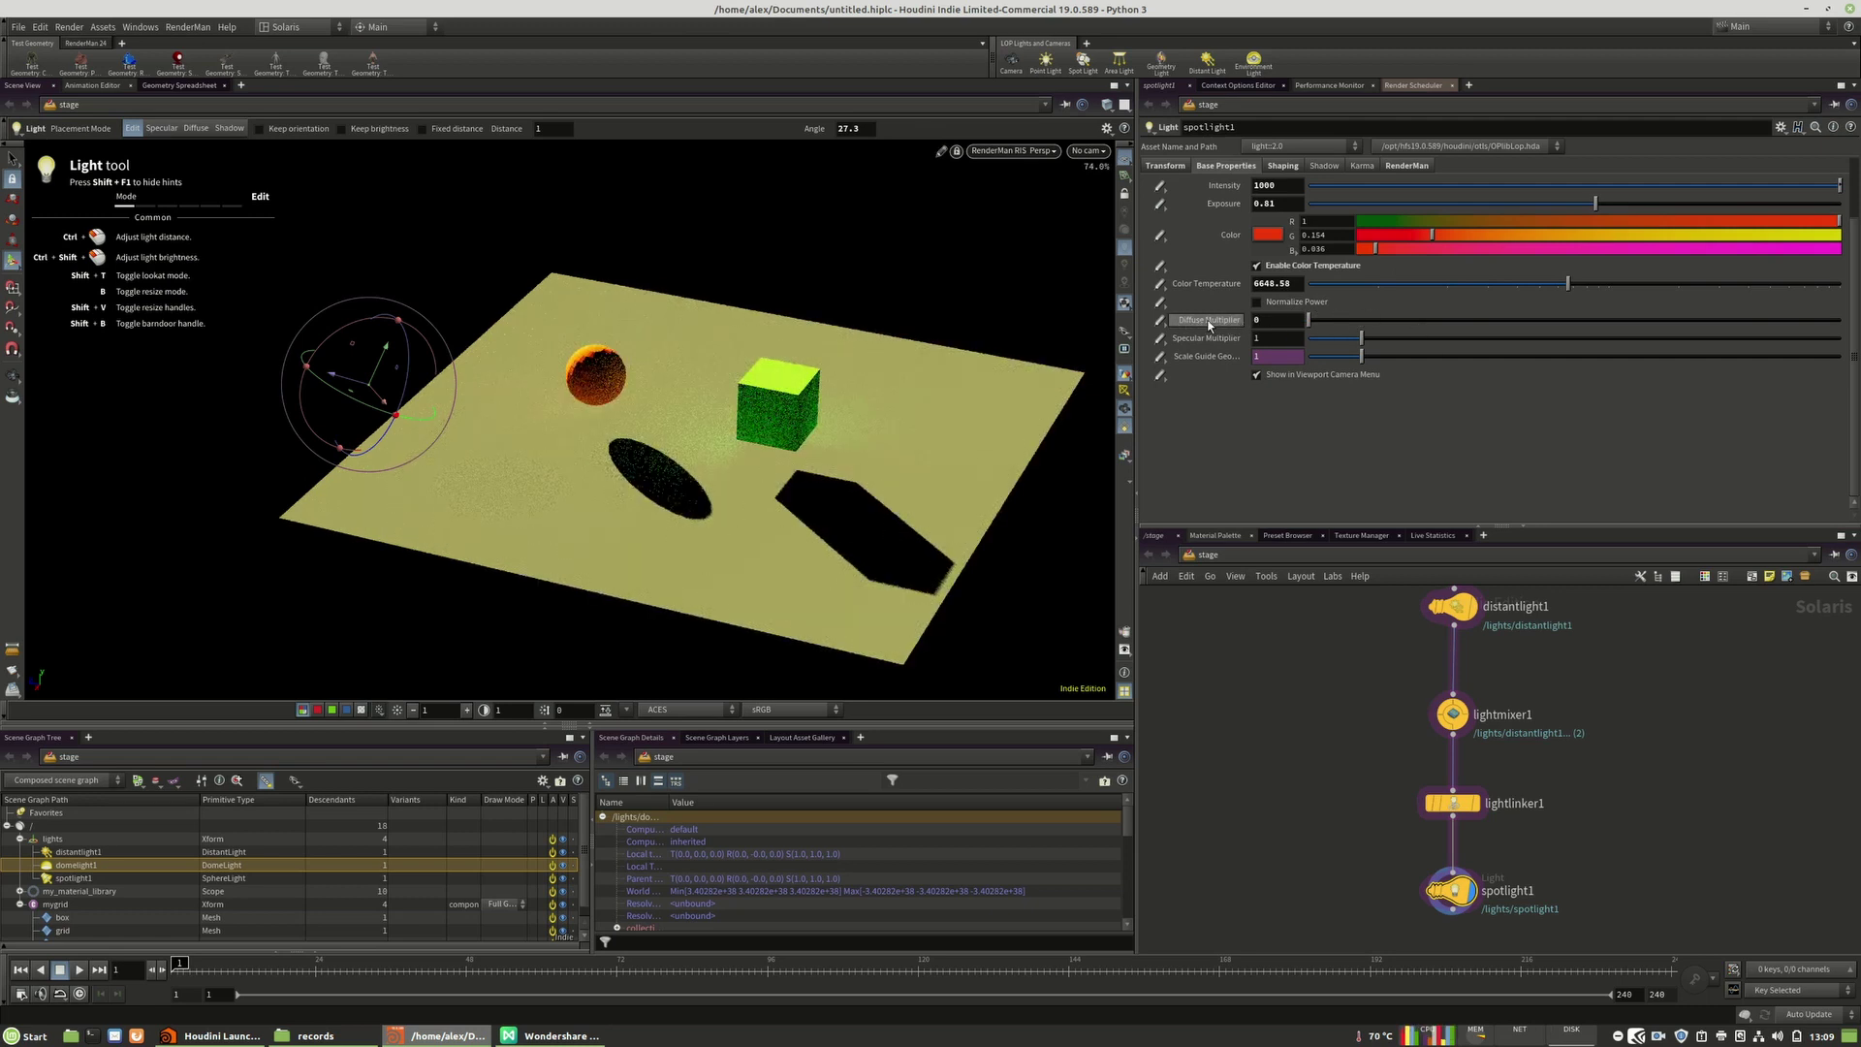
drag(1428, 327, 1290, 334)
text(1)
key(Return)
drag(1356, 339, 1176, 338)
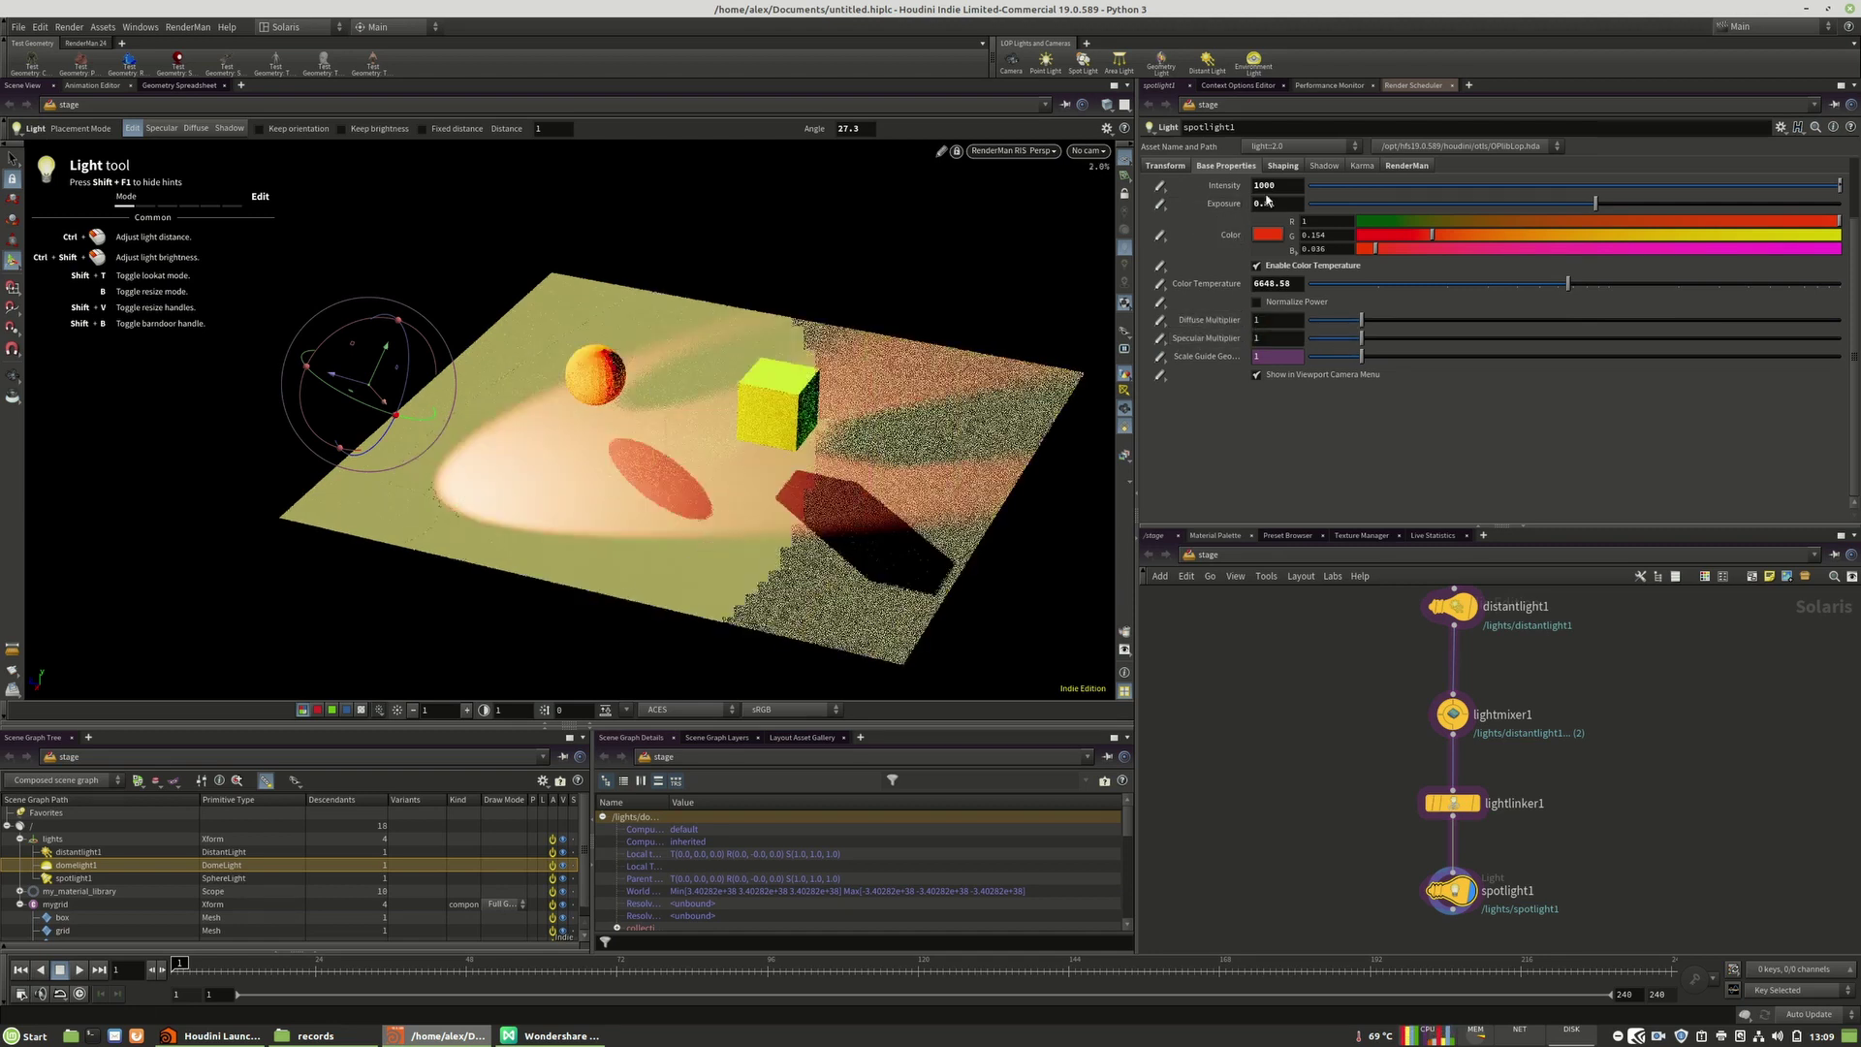
Step: Reset all the spotlight's barndoors and barndoor edges to 0 and narrow its angle to 22.4
click(1283, 166)
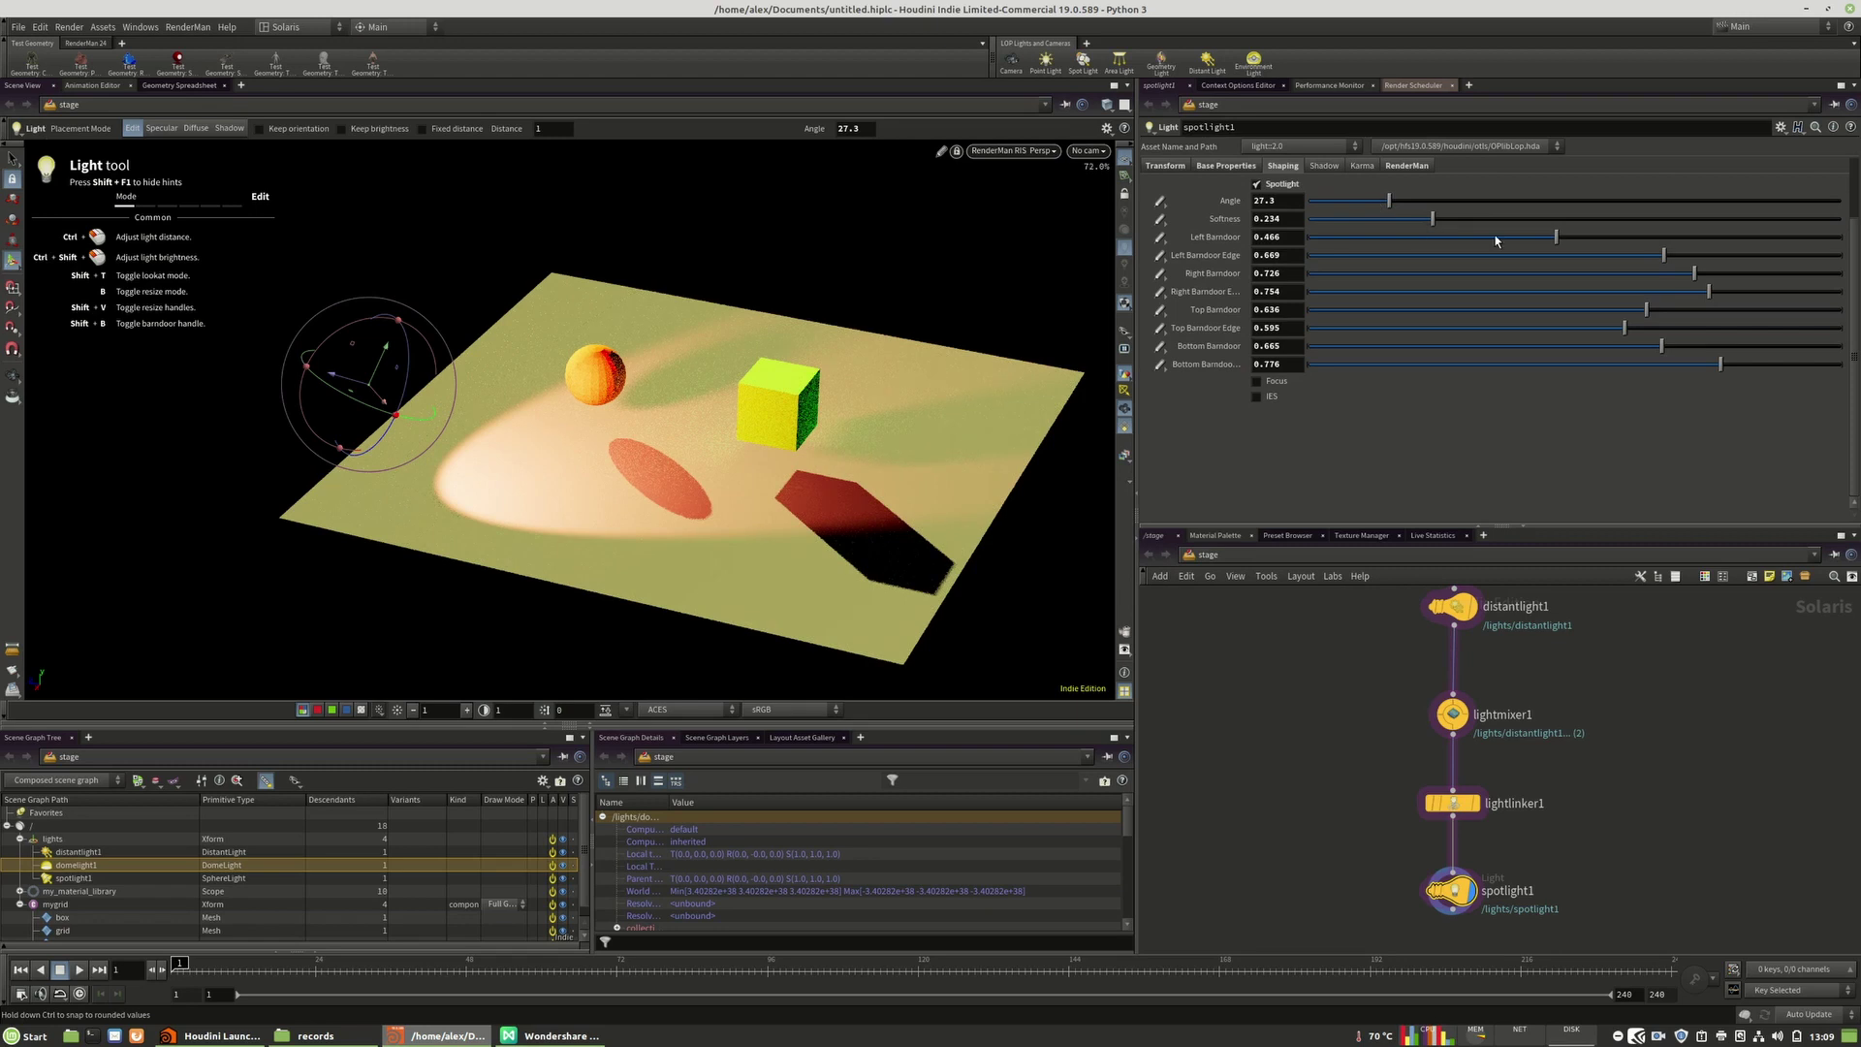
drag(1357, 237, 1250, 258)
drag(1365, 272, 1250, 275)
drag(1357, 291, 1247, 321)
ctrl+middle_click(1215, 328)
ctrl+middle_click(1214, 347)
ctrl+middle_click(1215, 364)
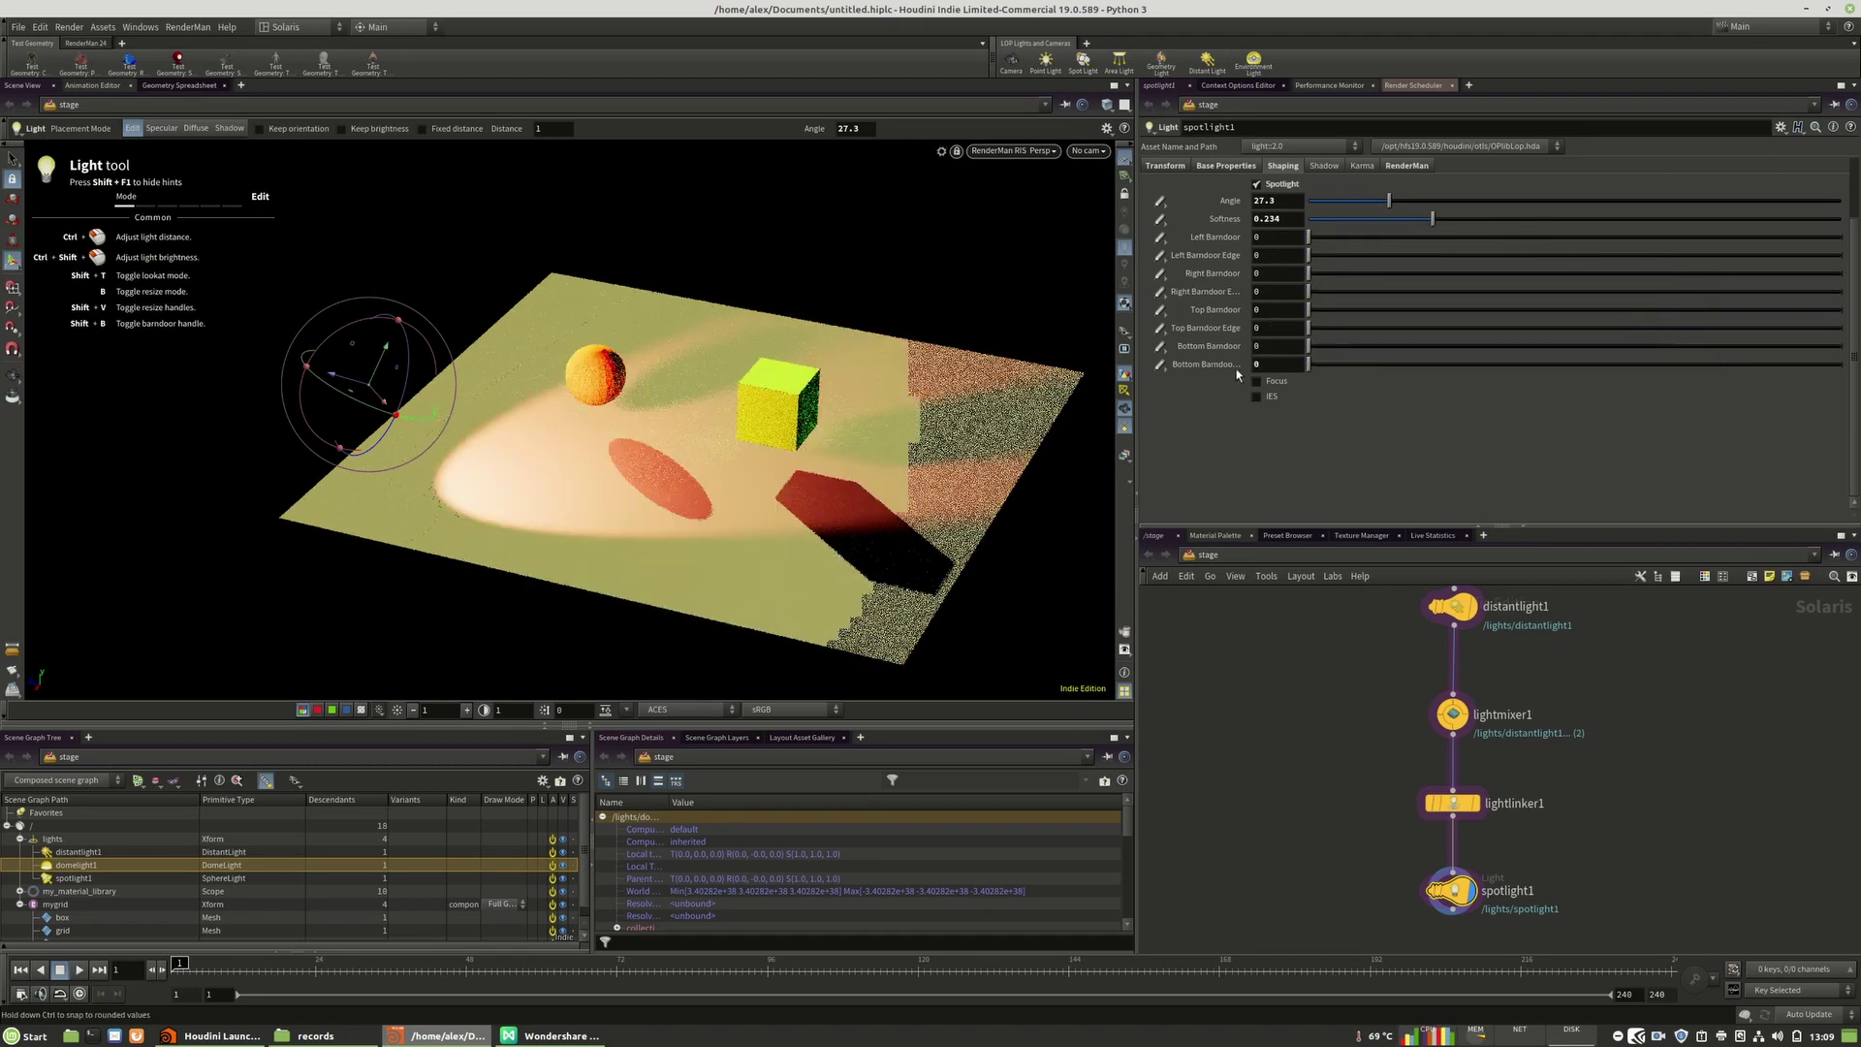
drag(1574, 220, 1375, 201)
Step: Test the spotlight's shadow by overriding its Enable setting, turning it off and back on
click(1326, 166)
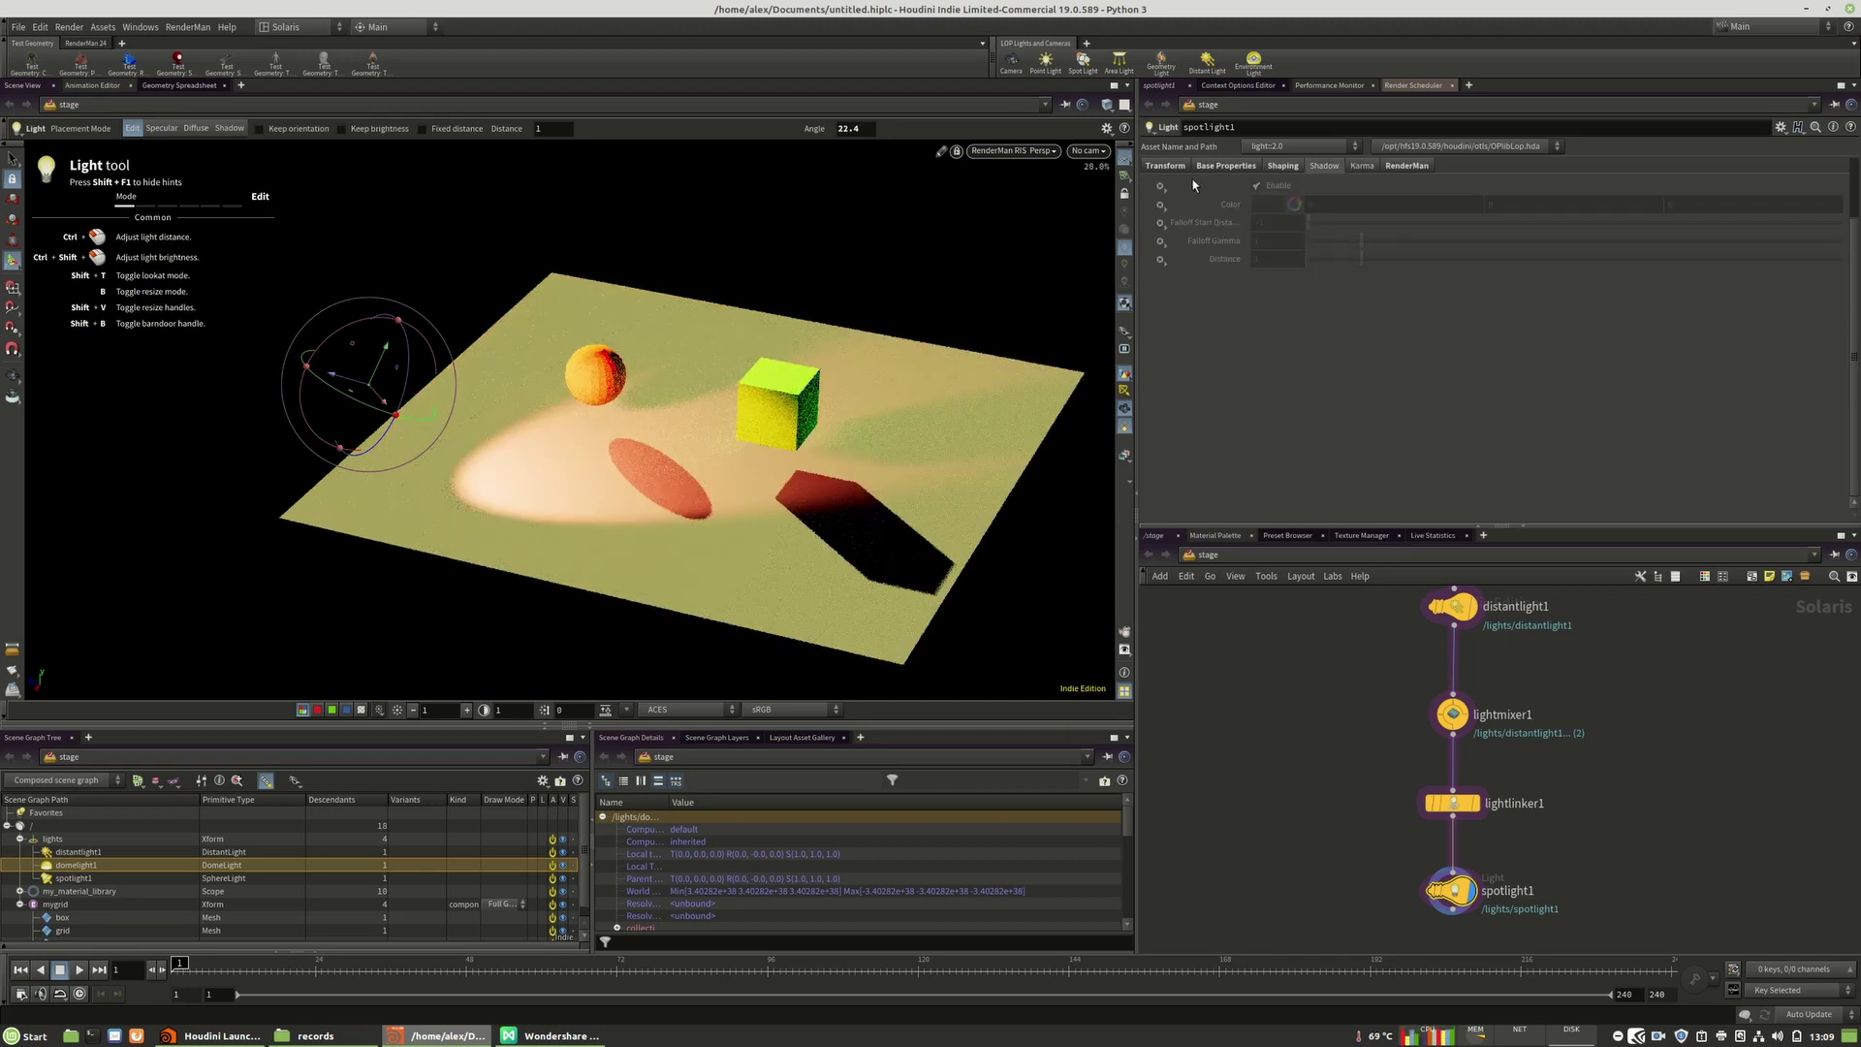
click(1161, 185)
click(1180, 201)
click(1279, 187)
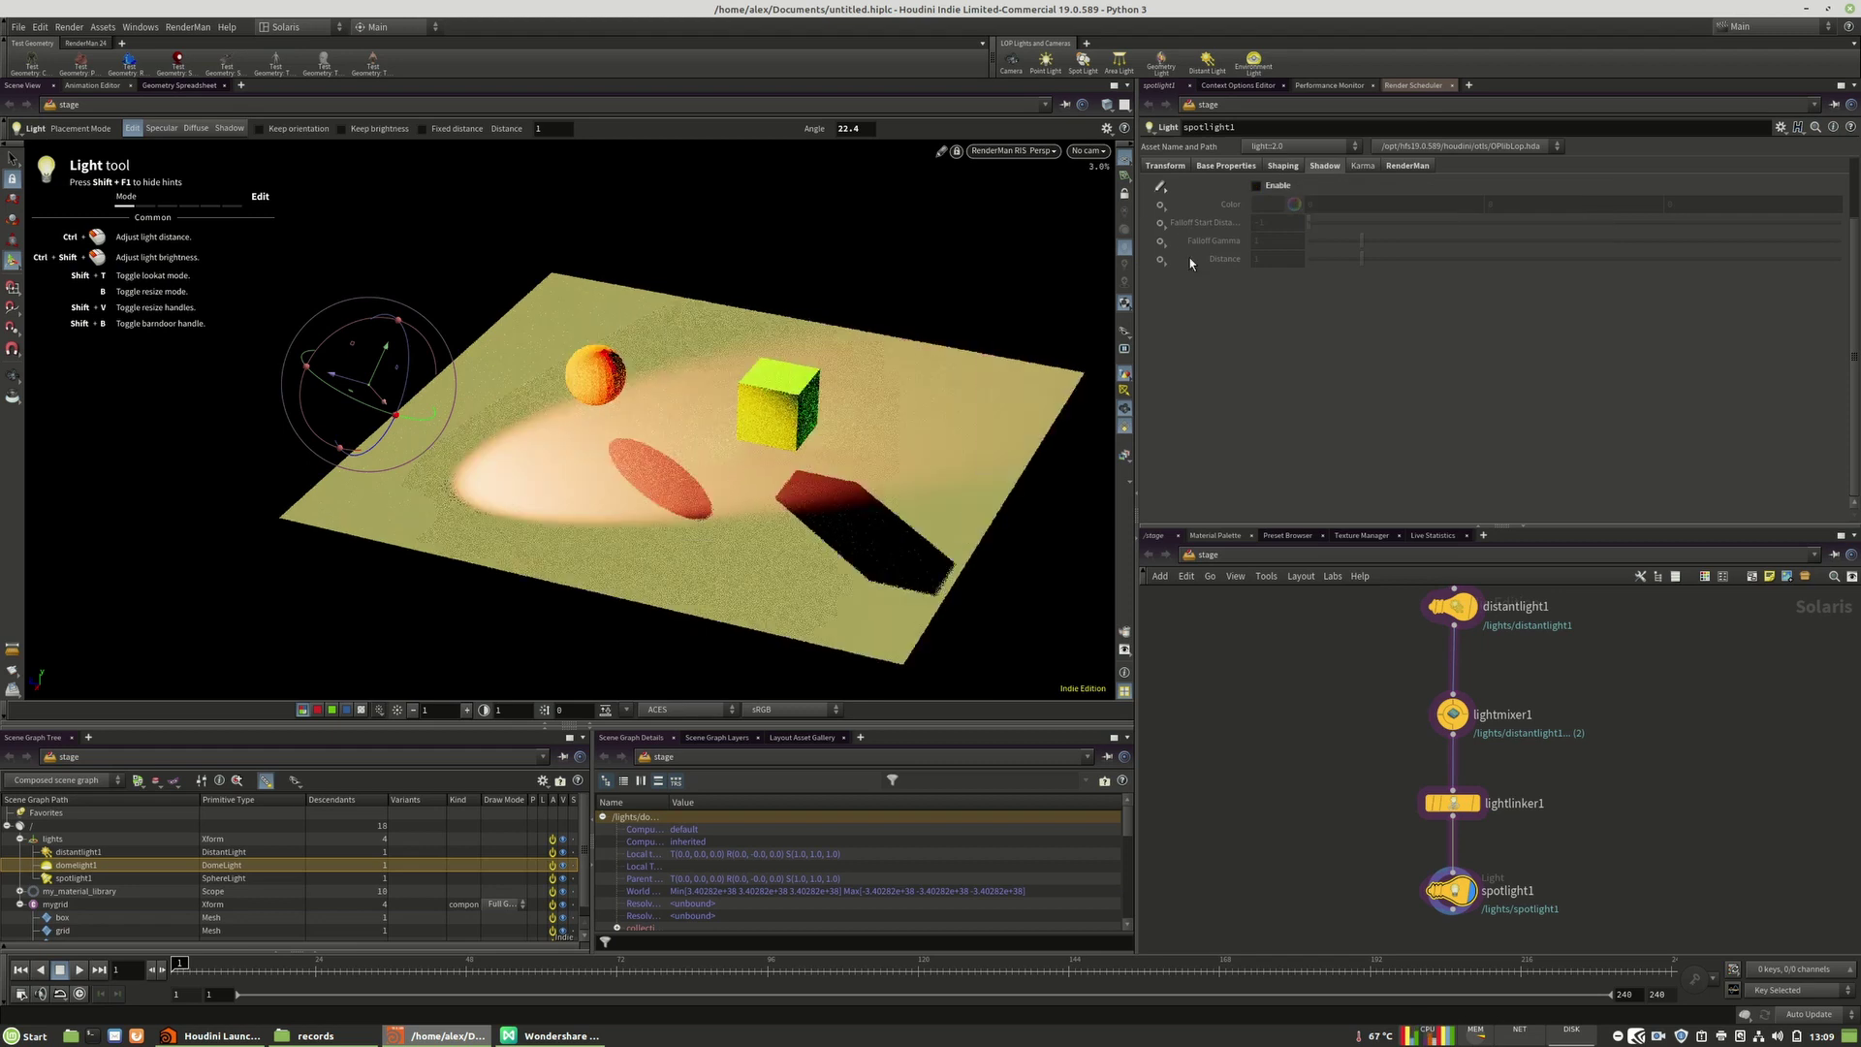
click(1257, 185)
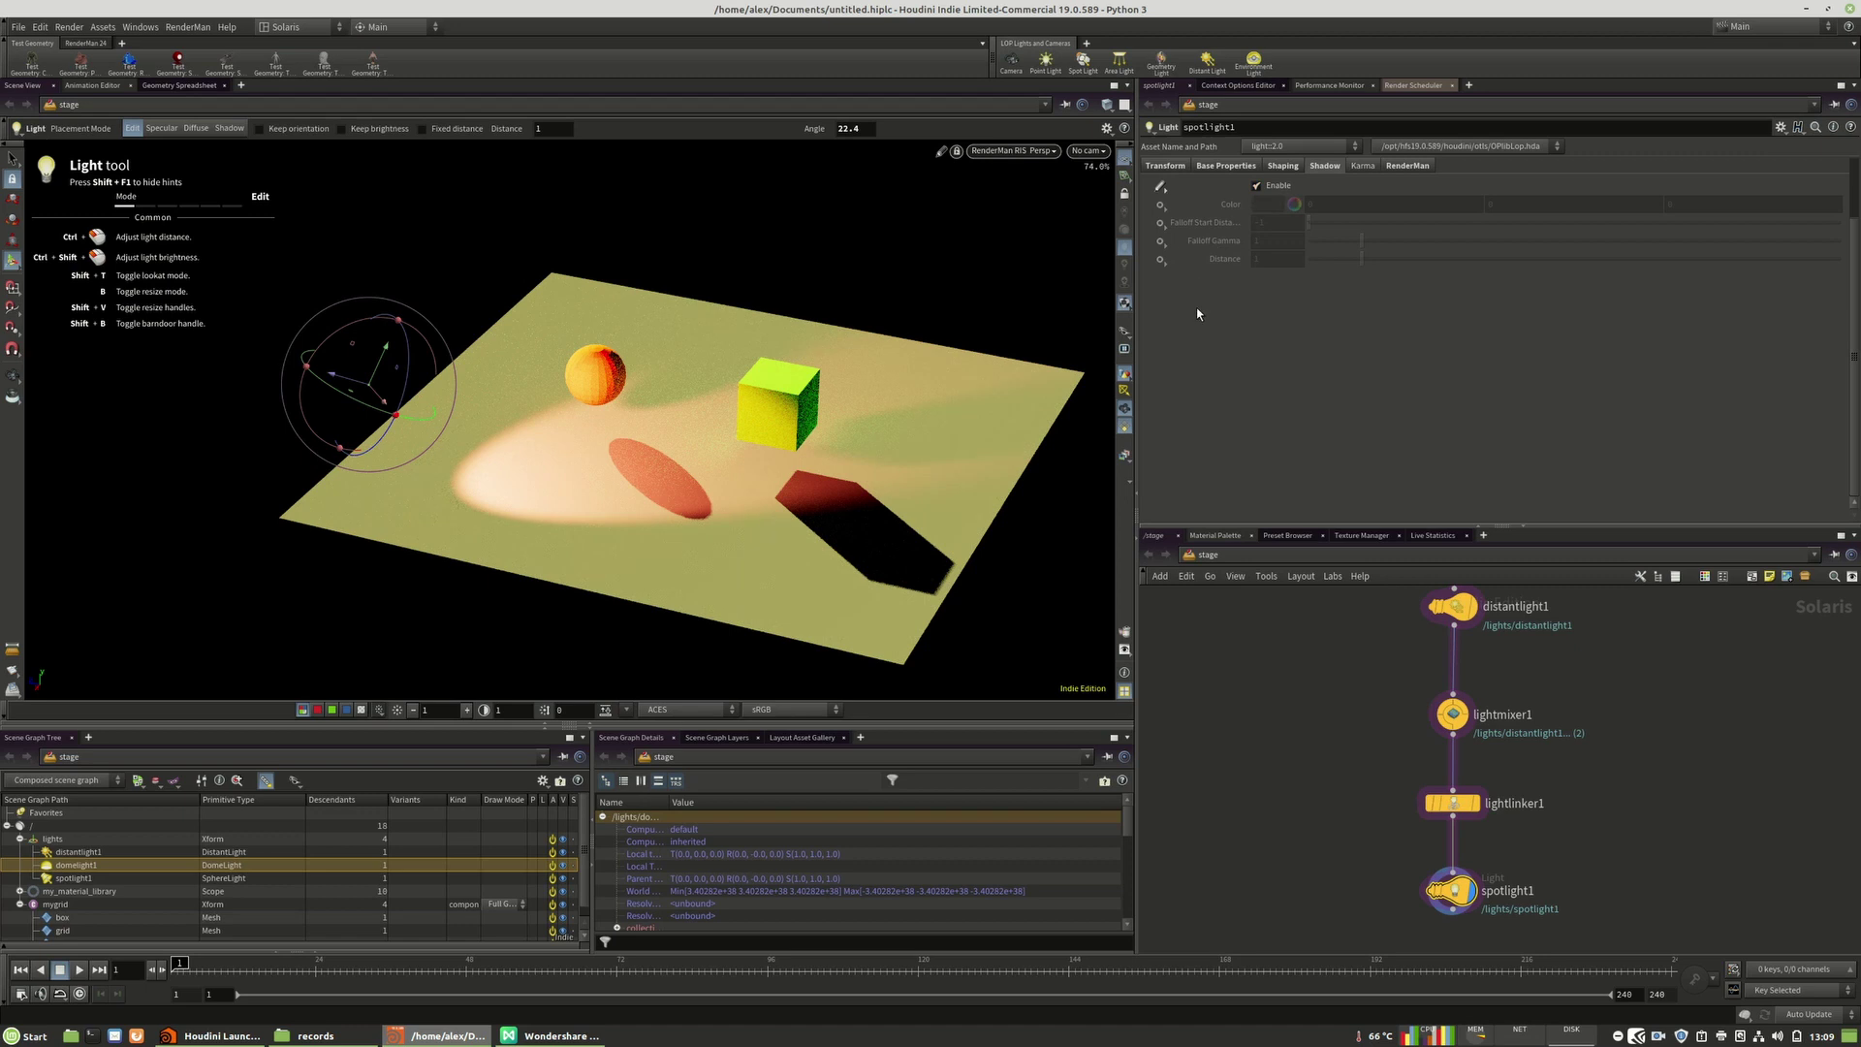
Step: Check the spotlight's RenderMan settings, move the light beside the green cube and rotate its beam
click(1411, 166)
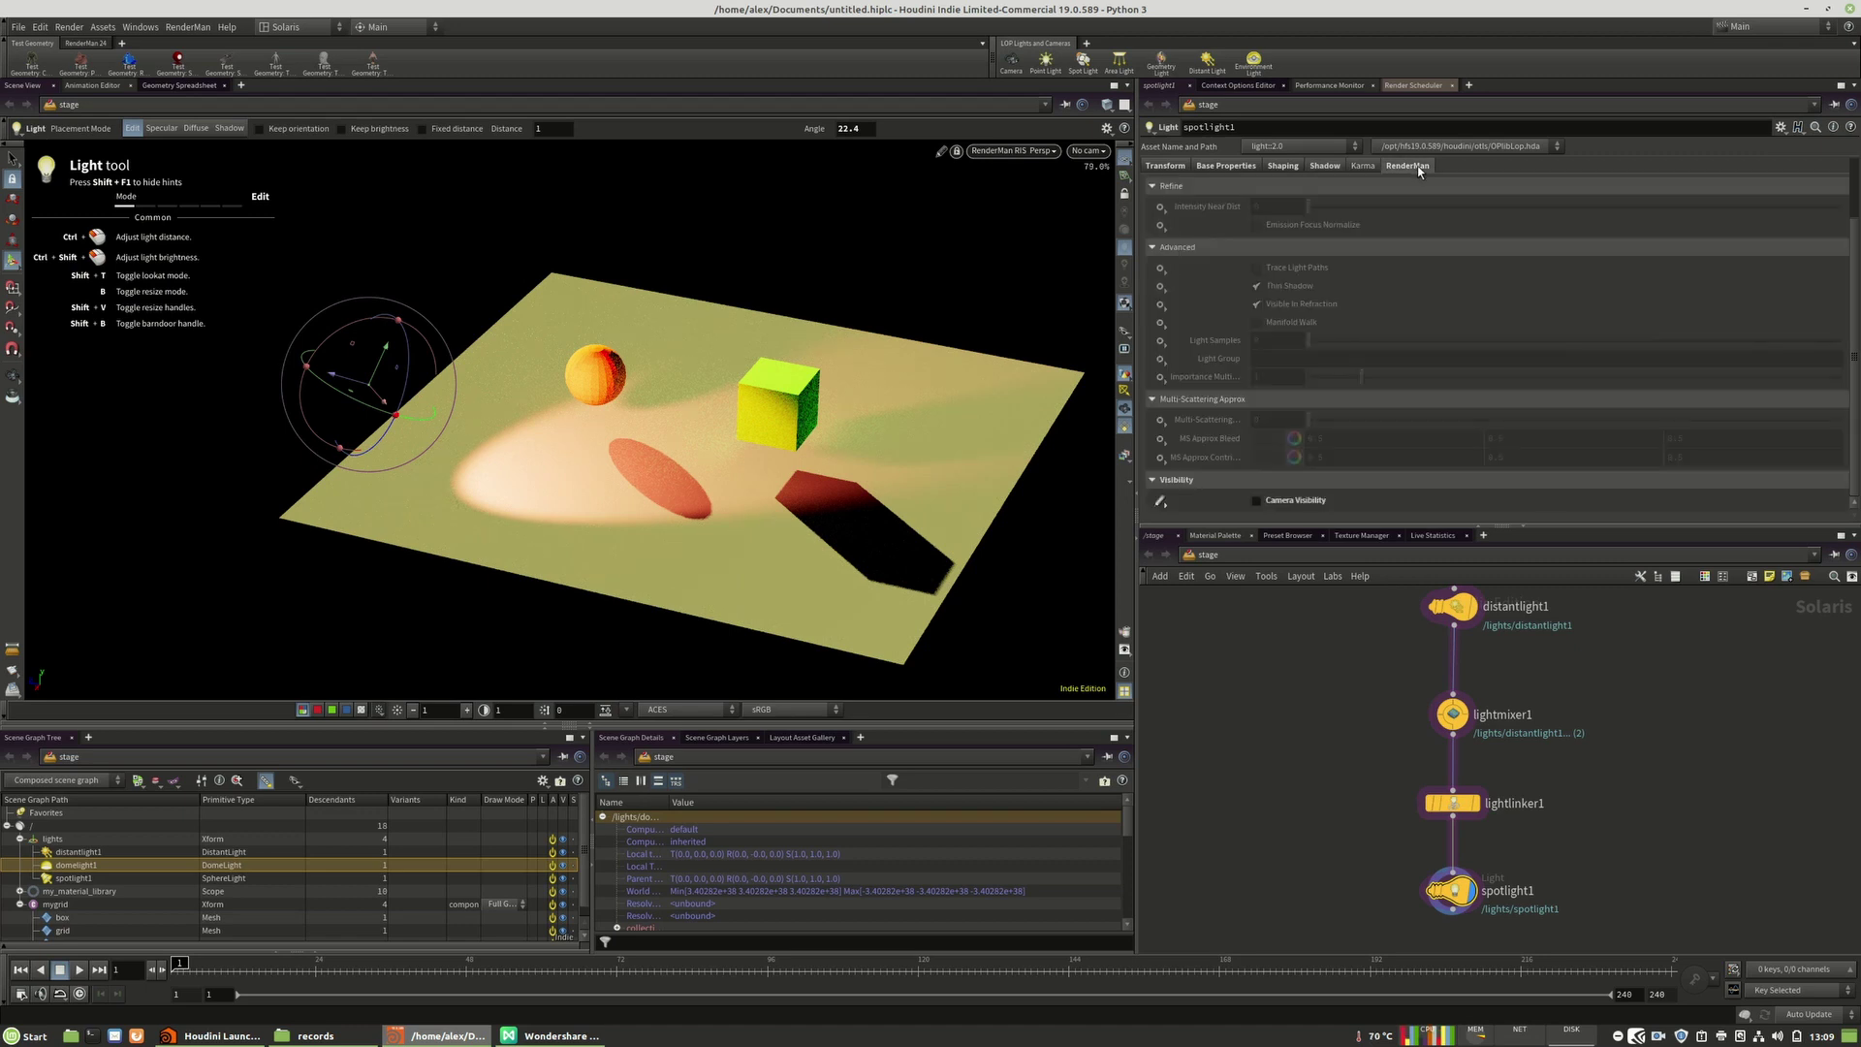
scroll(1300, 244, up, 1)
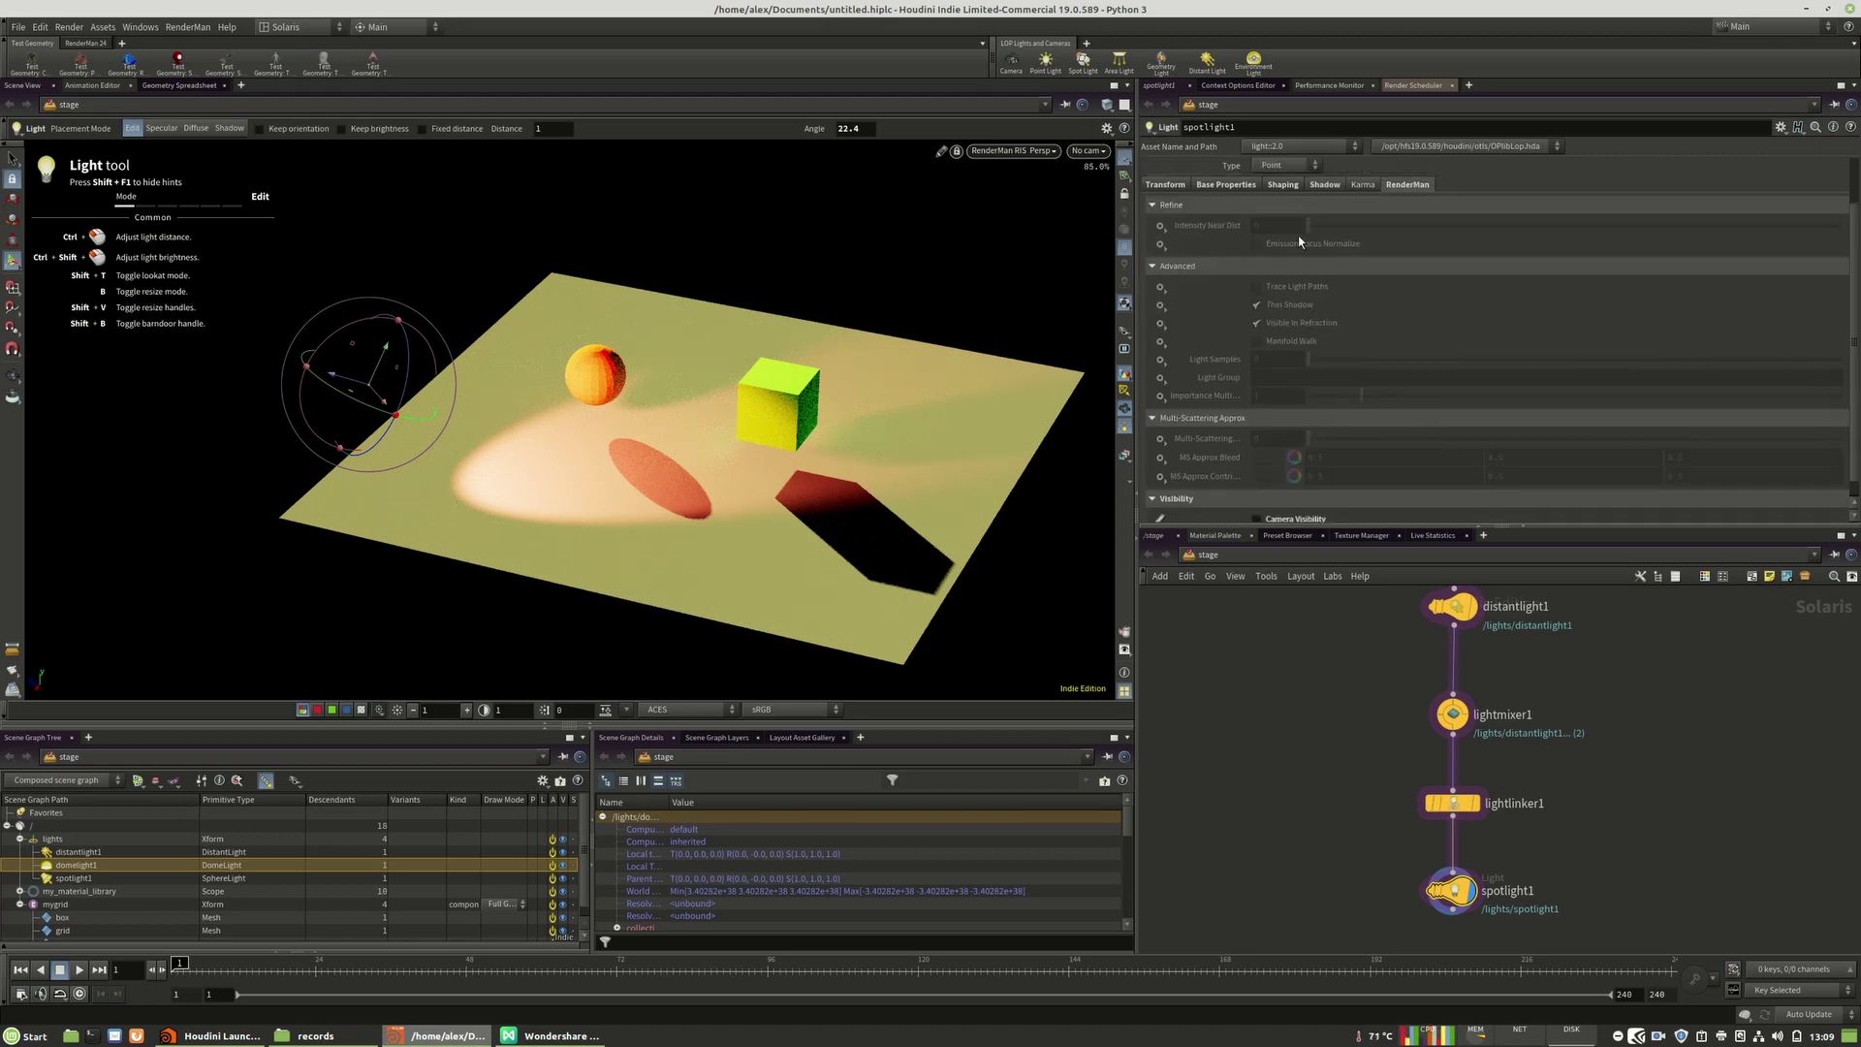
scroll(1261, 215, up, 2)
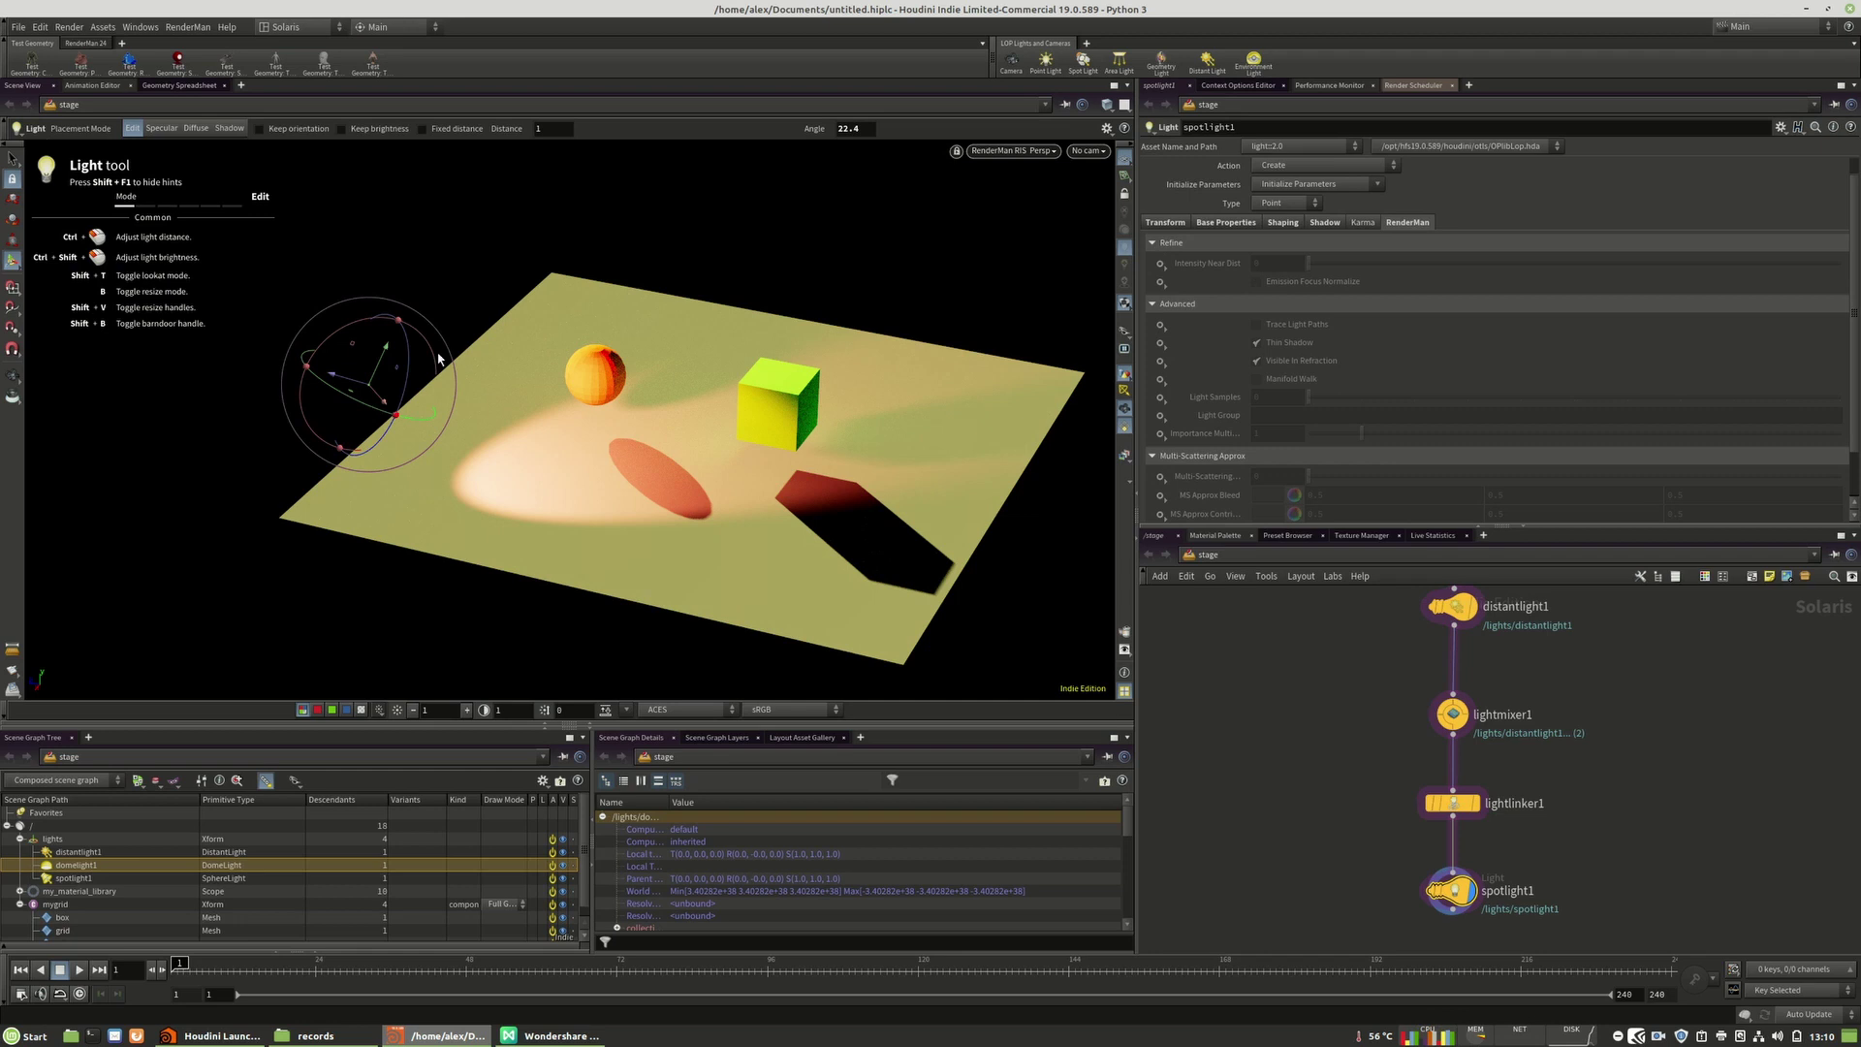
drag(368, 391, 748, 415)
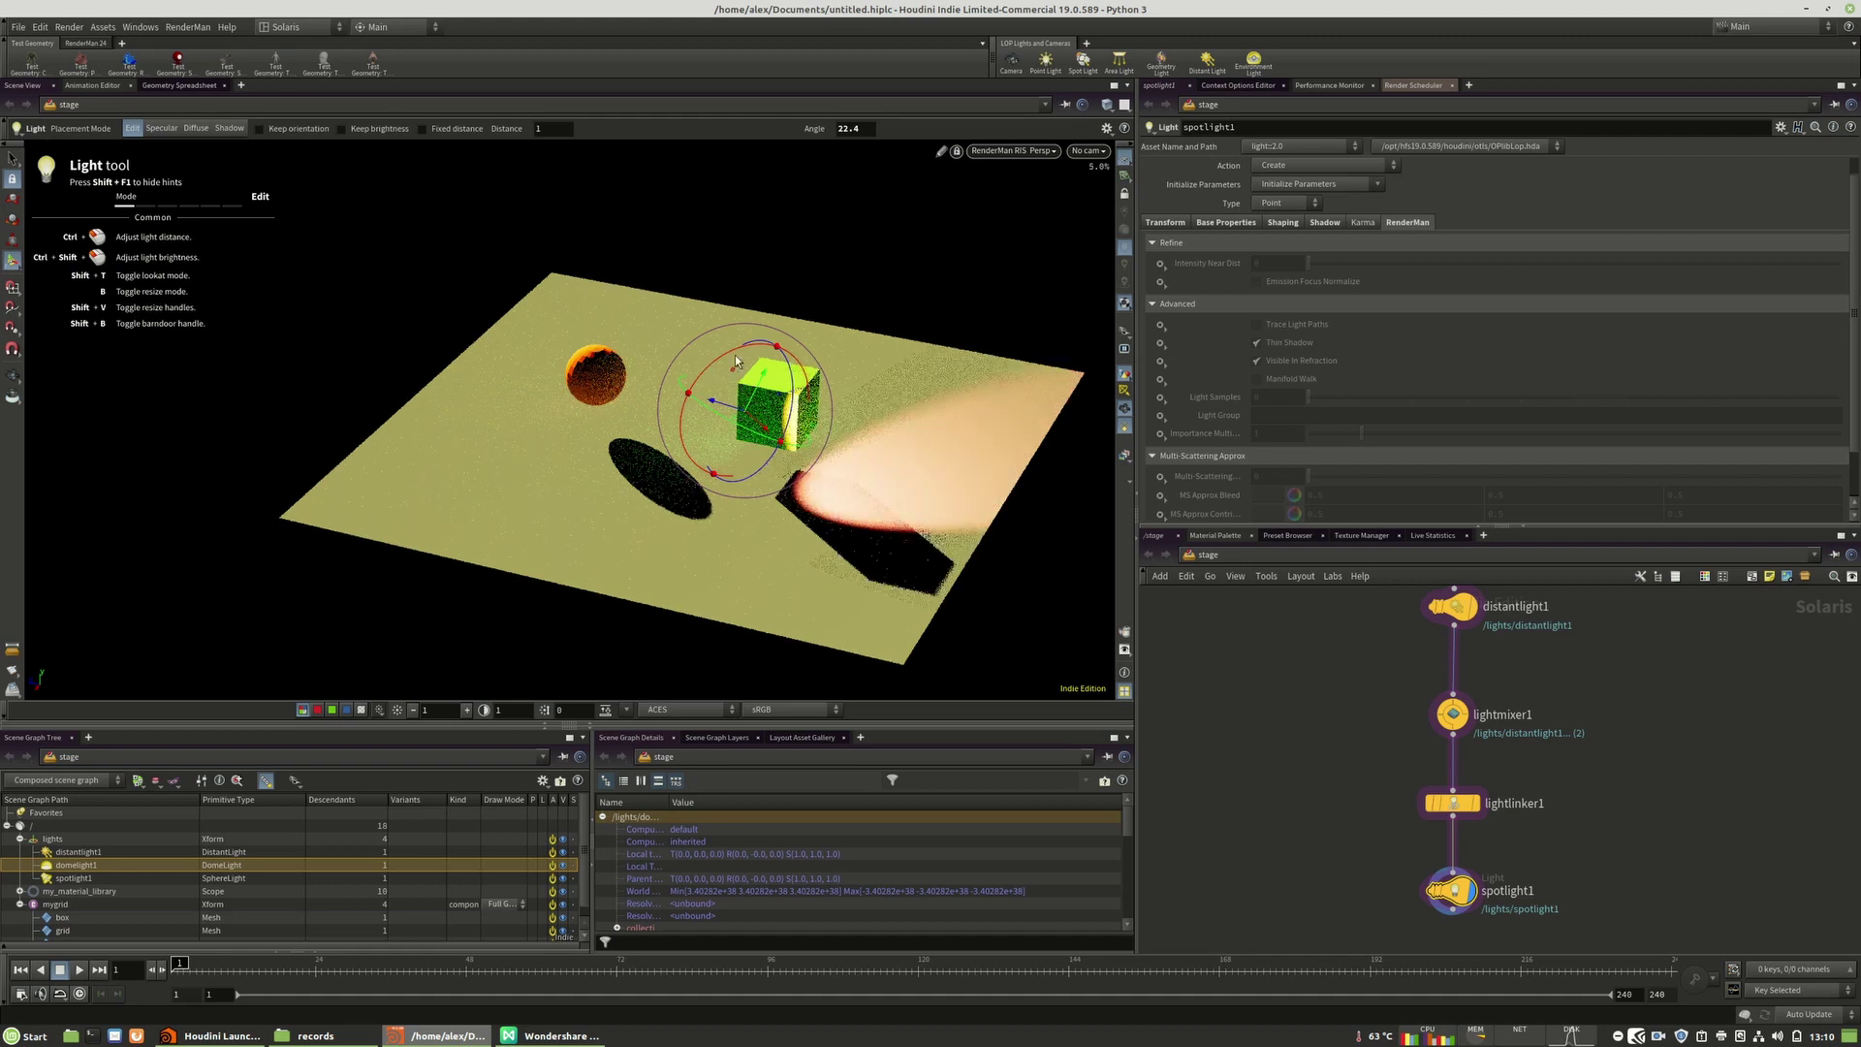
drag(734, 348, 855, 560)
Step: Delete the spotlight and add a Point Light after the light linker in its place
click(1282, 203)
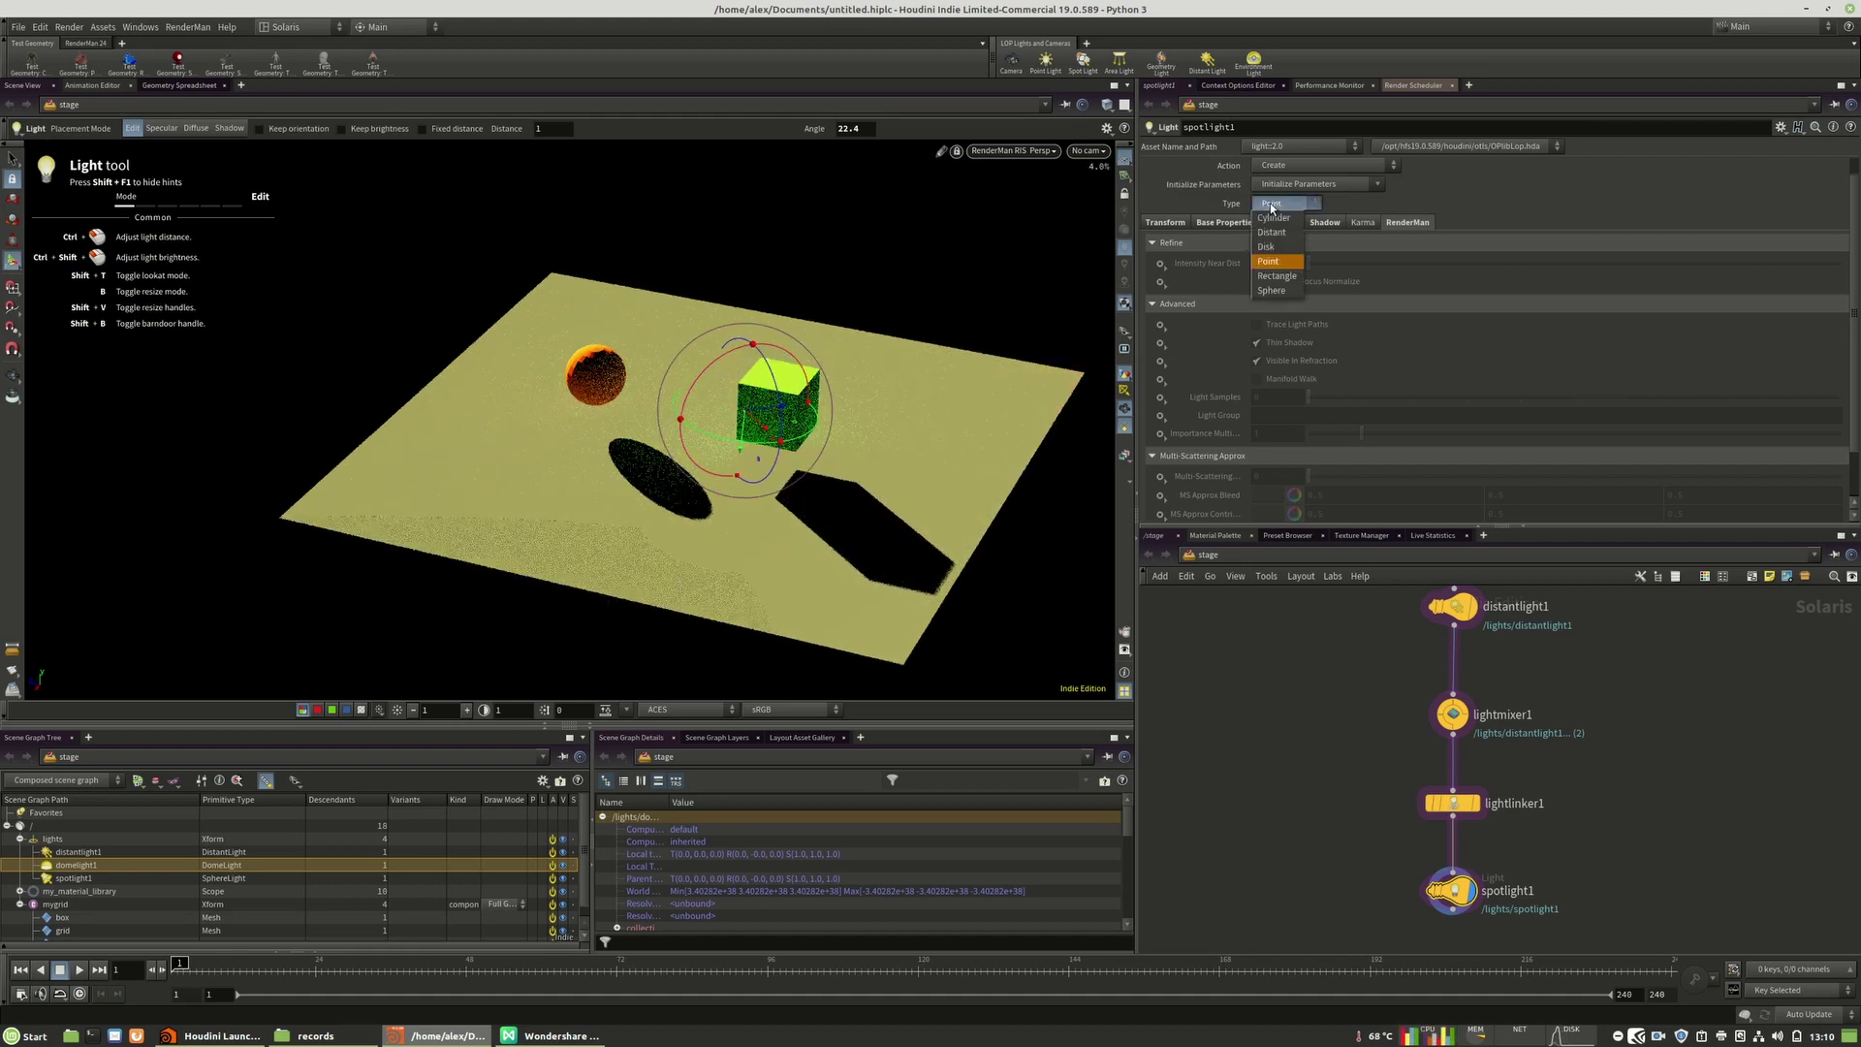
click(1220, 223)
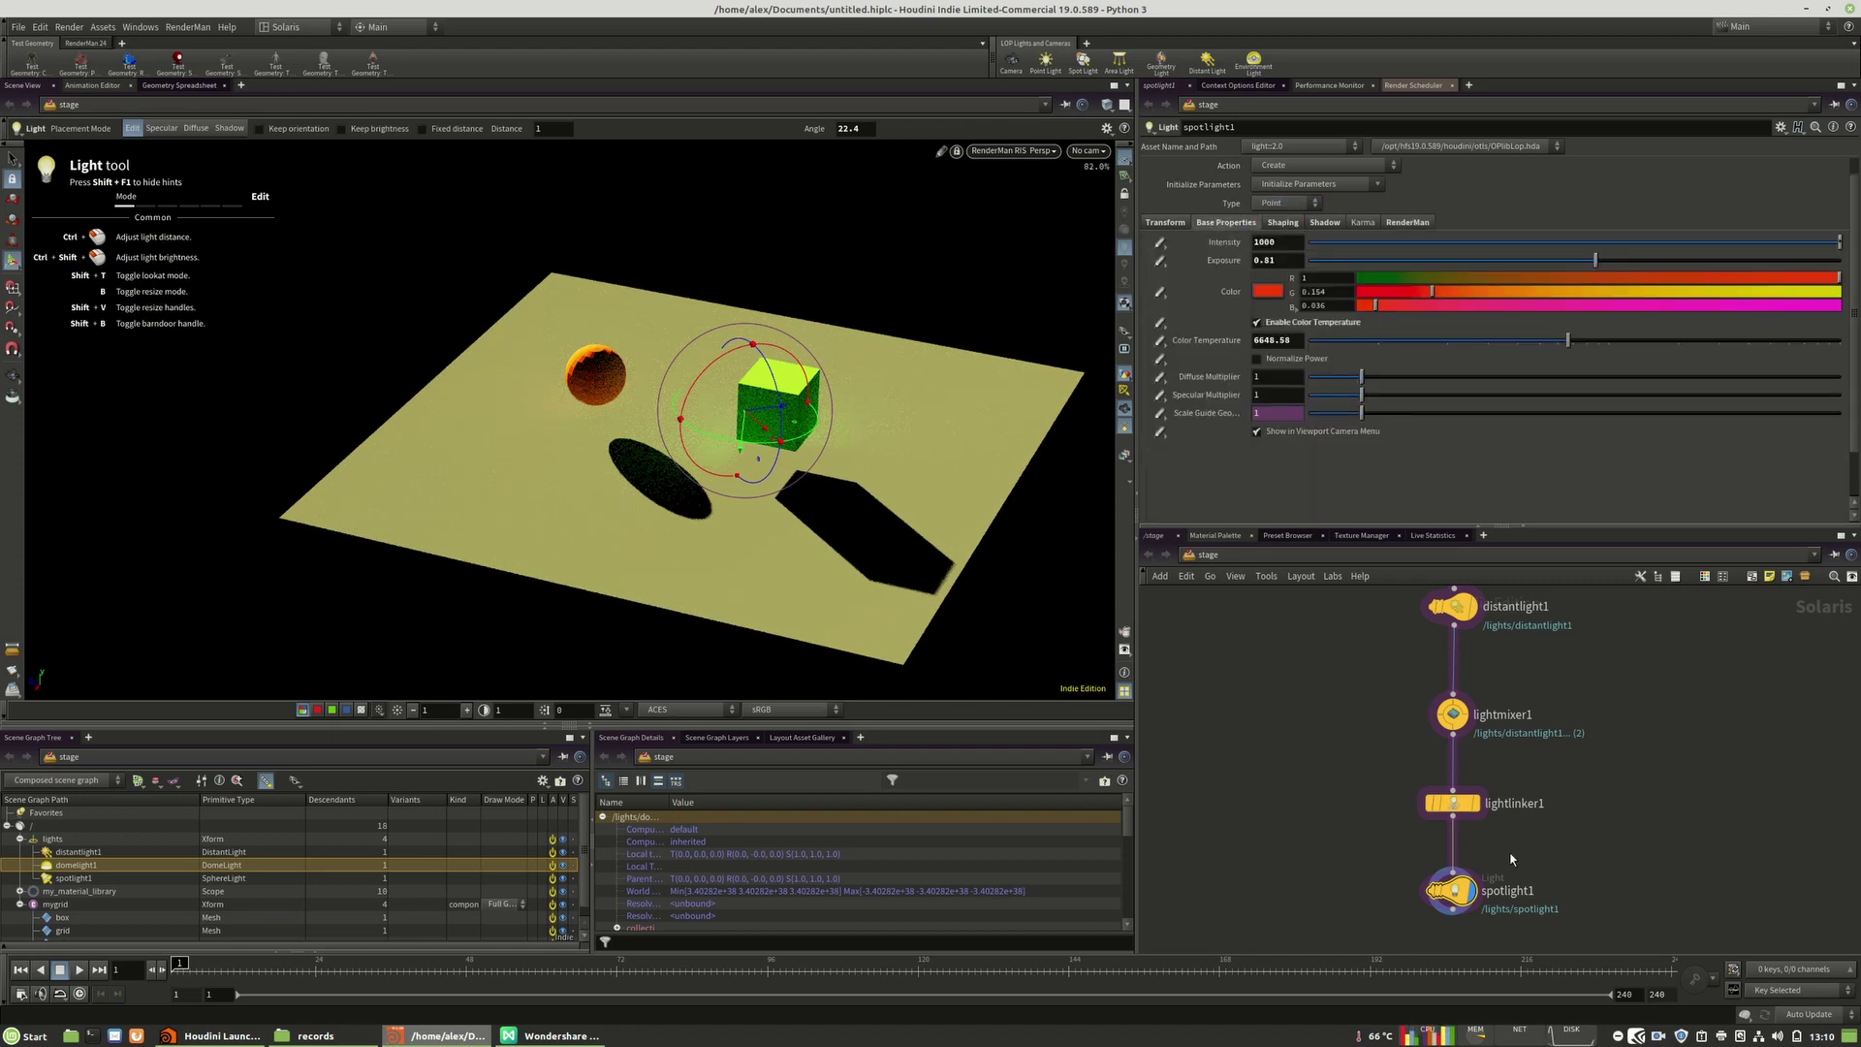
key(Delete)
key(Tab)
text(poi)
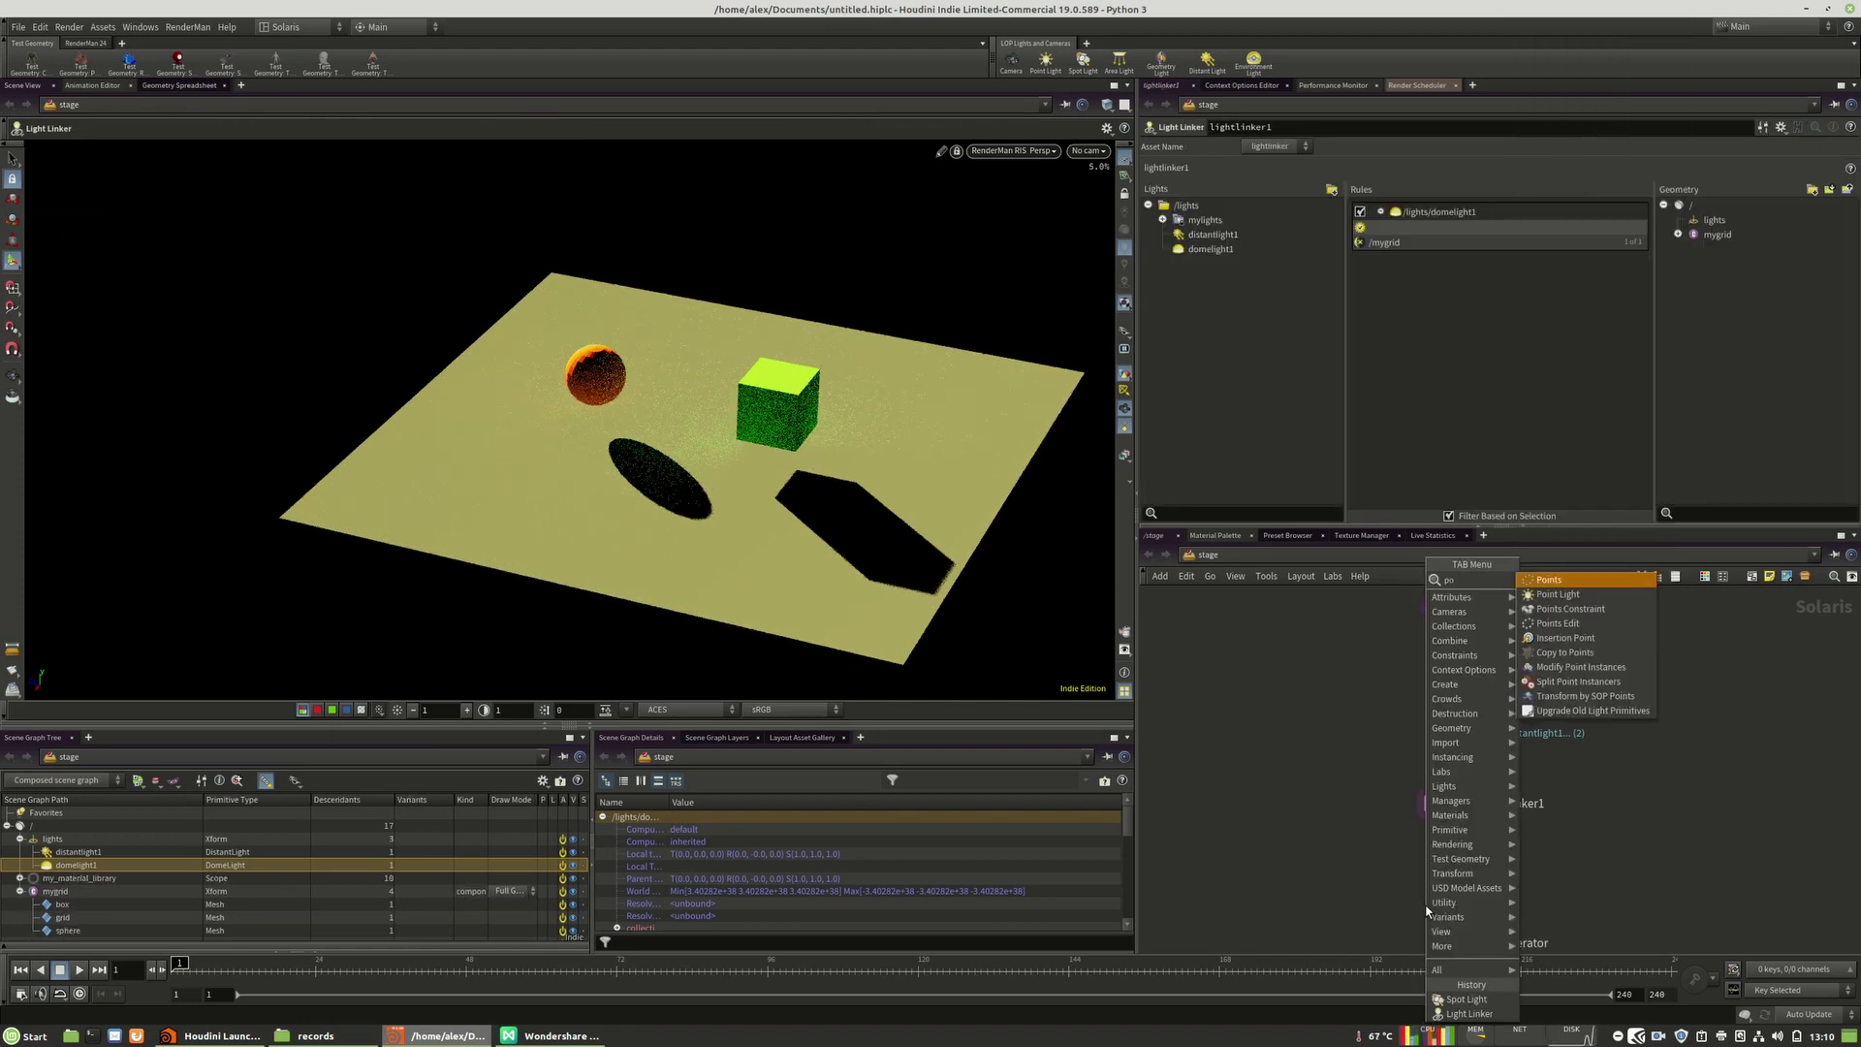
click(1549, 594)
click(1454, 861)
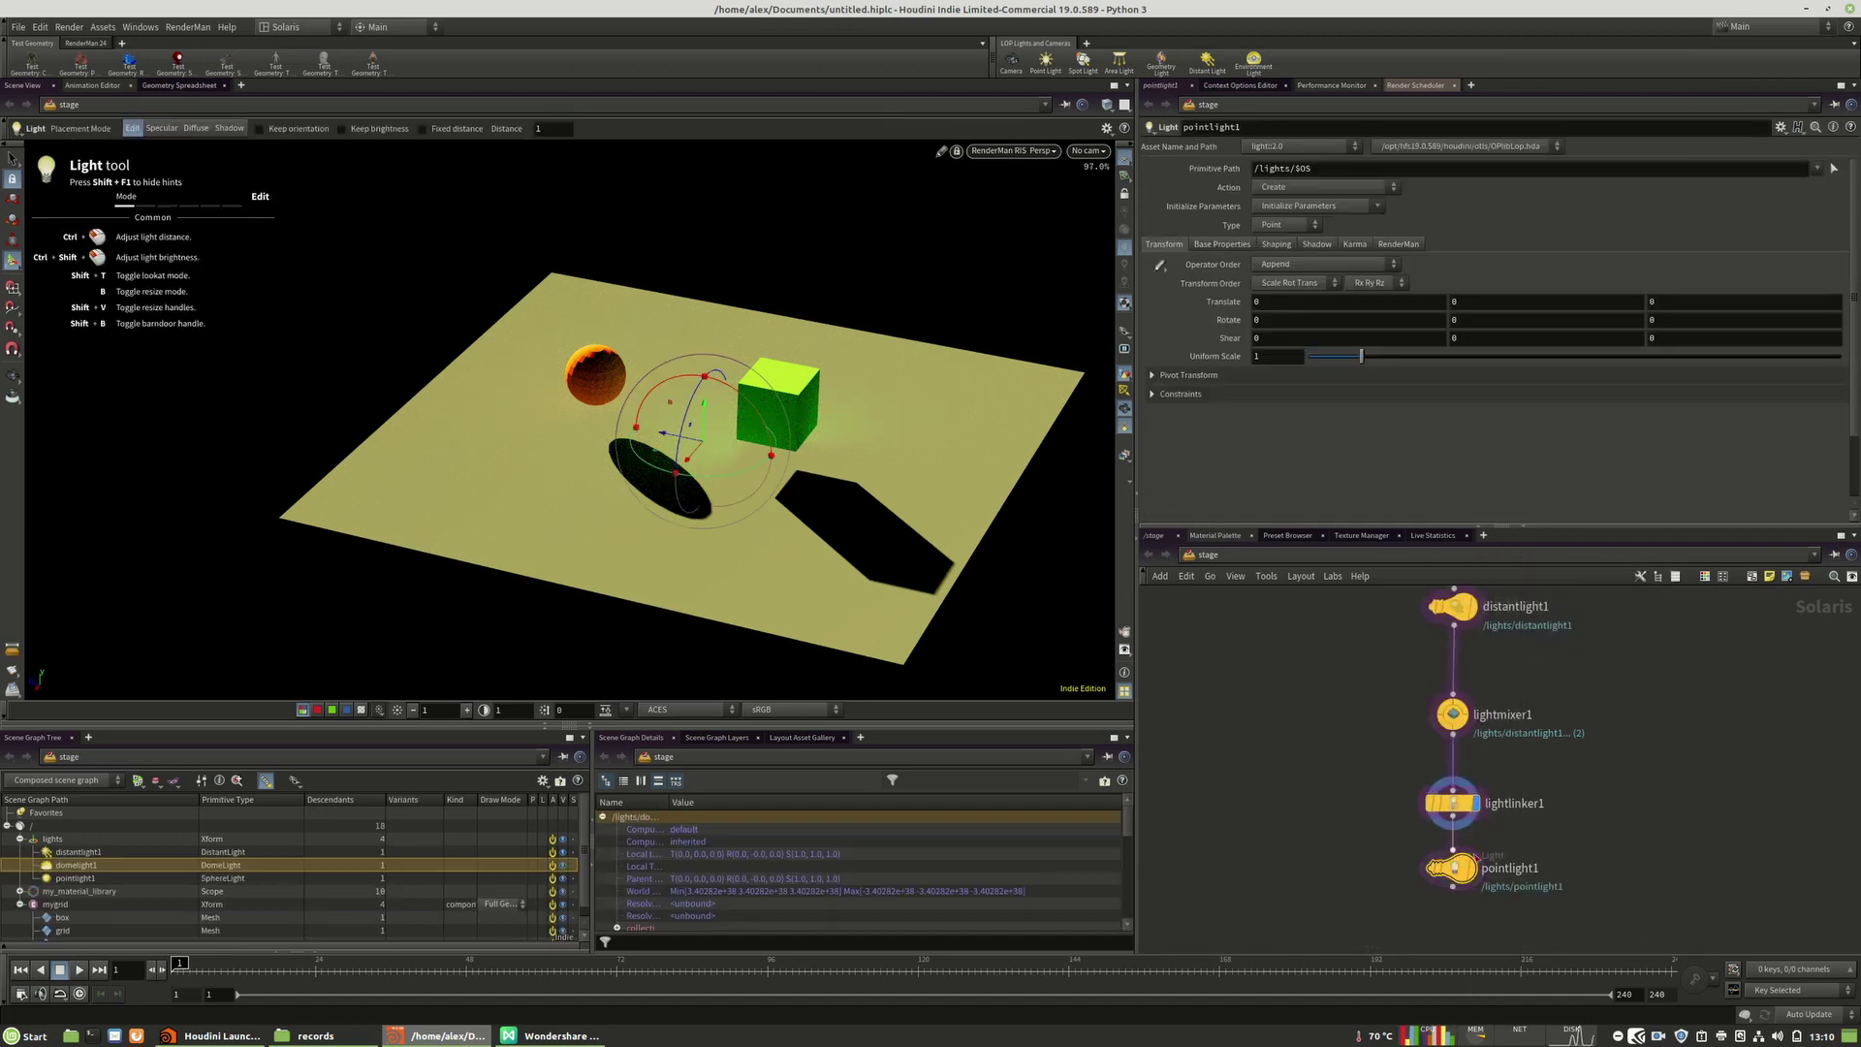
Step: Move the point light to about 0.38, 0.83, -0.70 beside the cube and set its intensity to 100
mouse_move(704, 426)
mouse_down()
mouse_move(705, 387)
mouse_move(744, 405)
mouse_move(723, 430)
mouse_up()
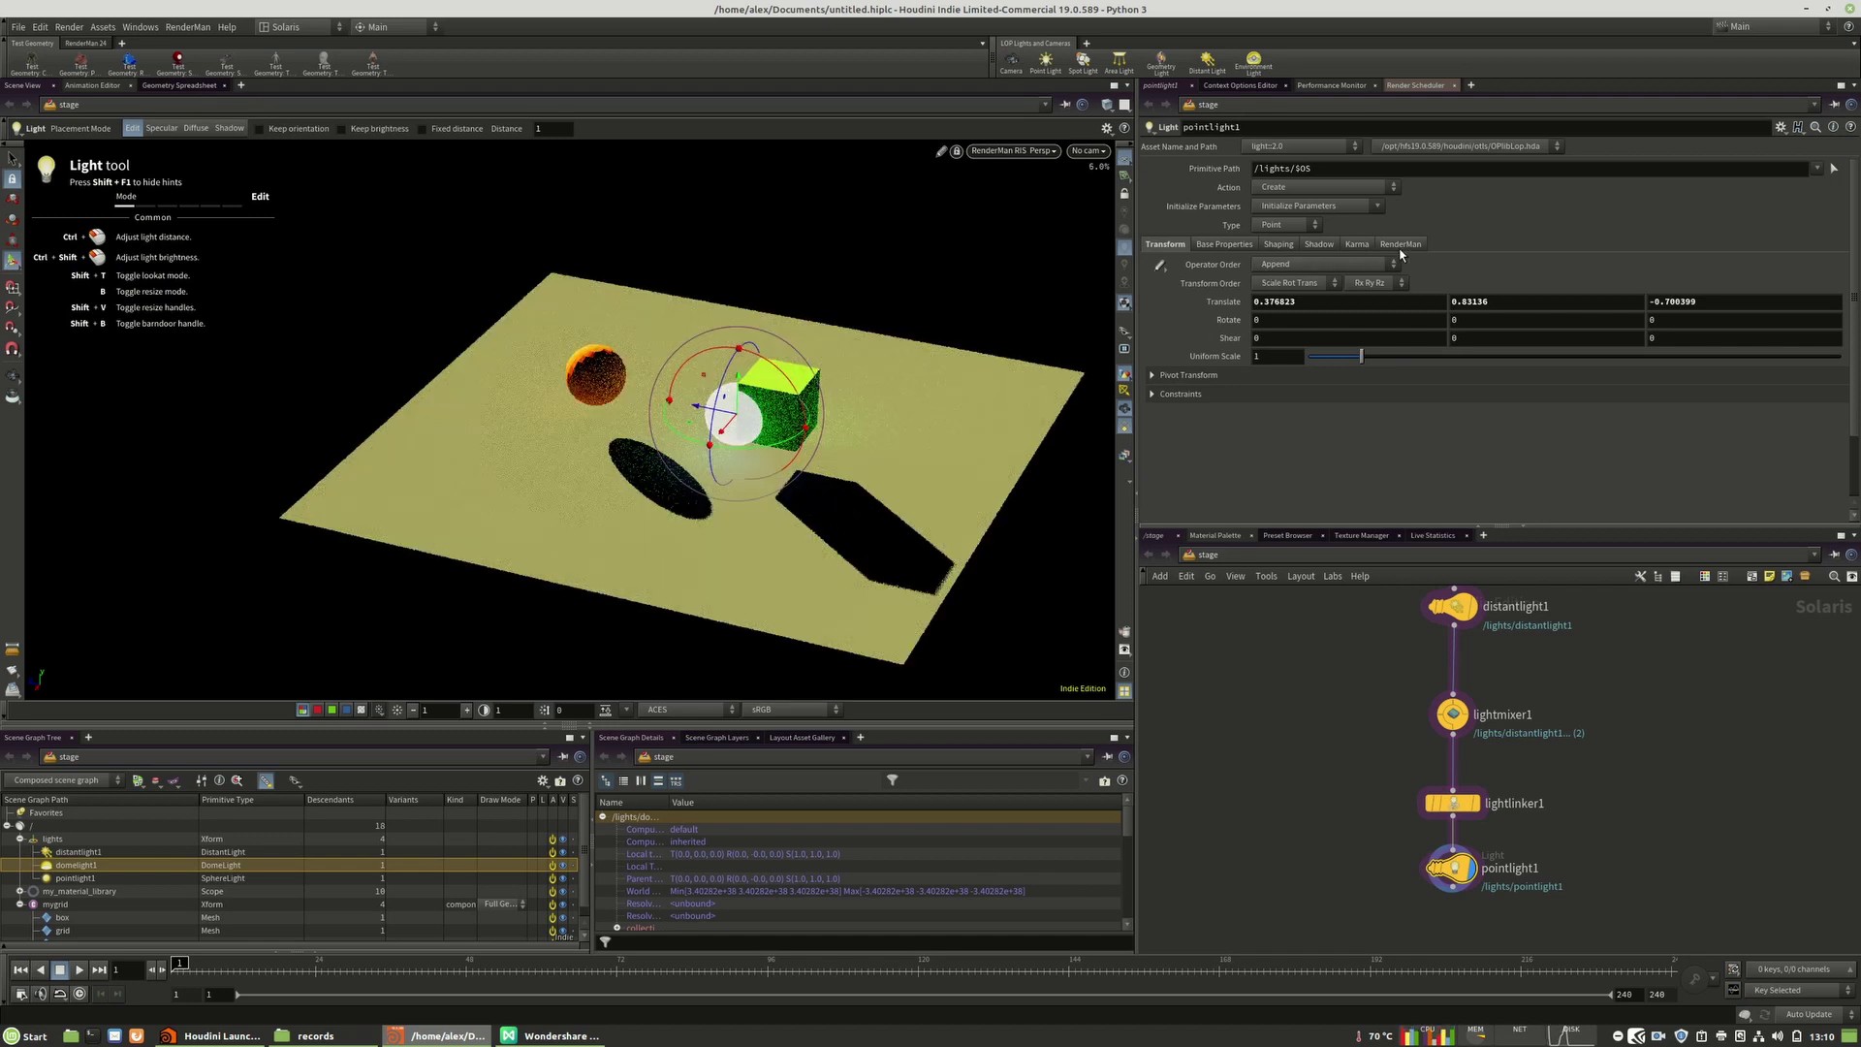
click(1246, 245)
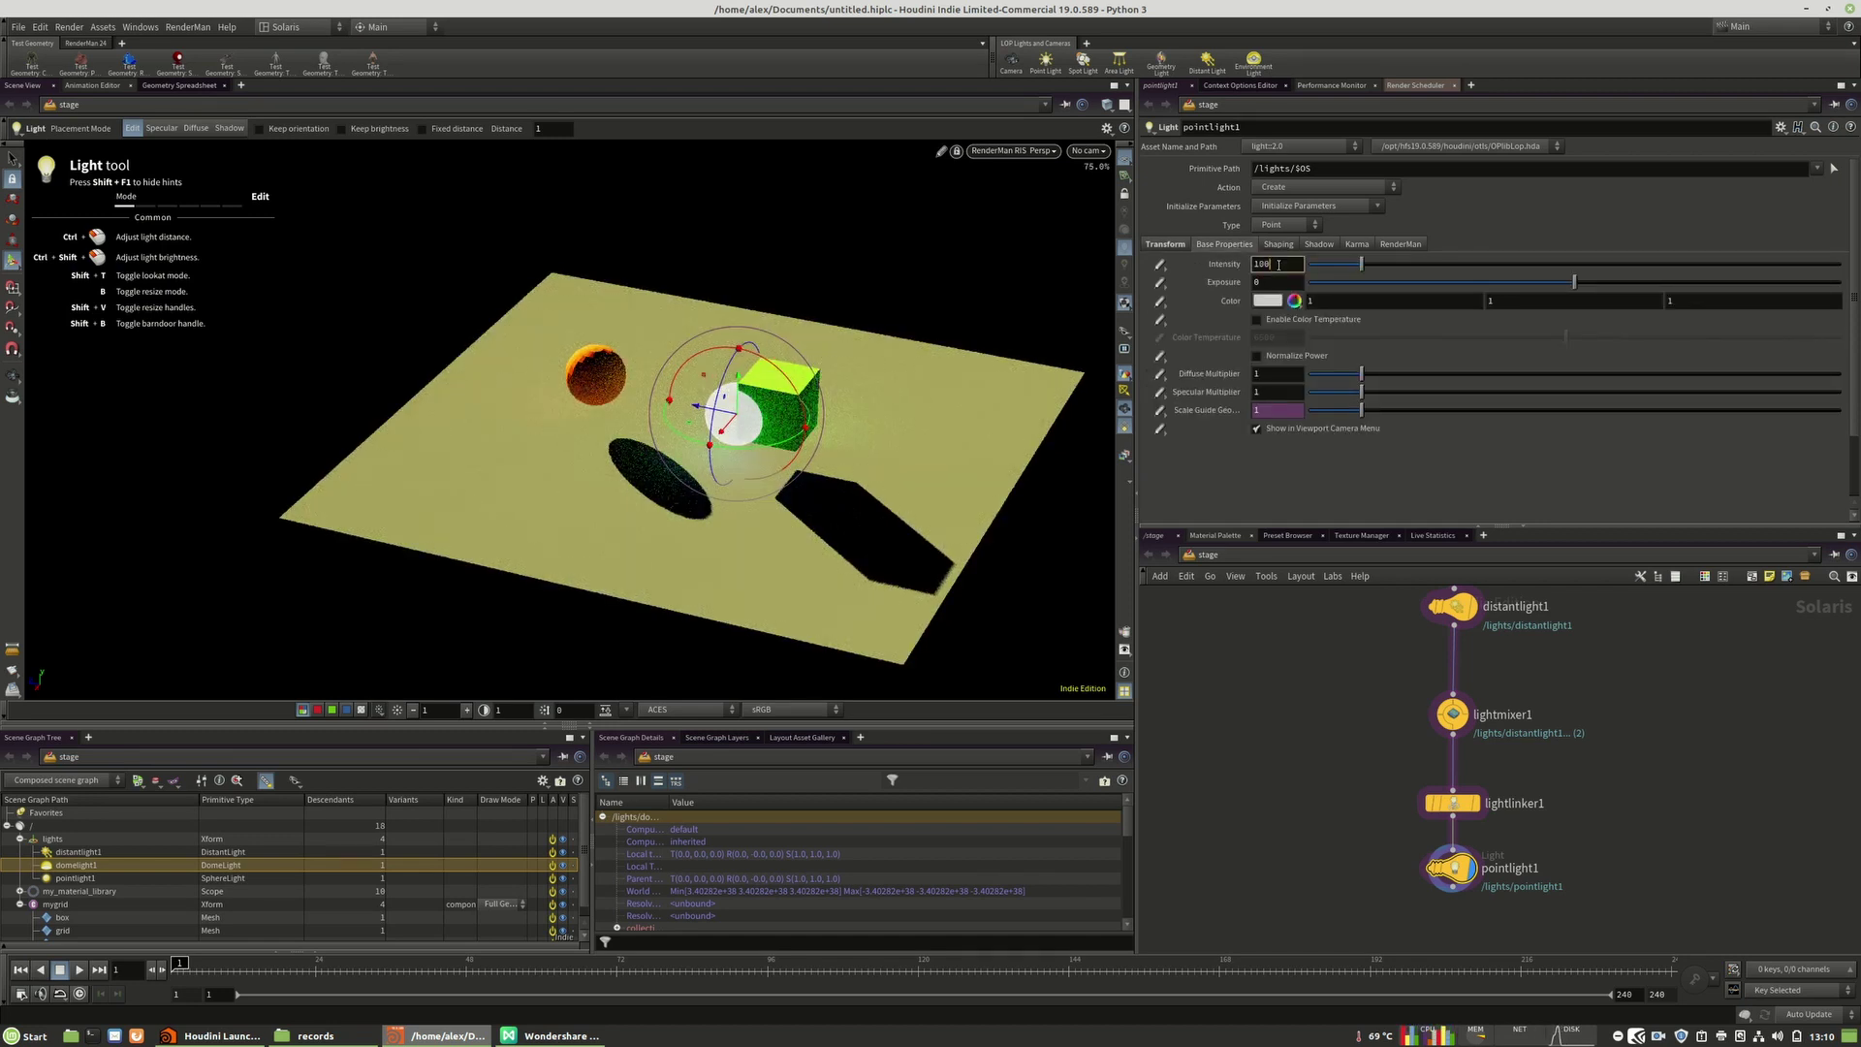
click(1279, 265)
text(100)
key(Return)
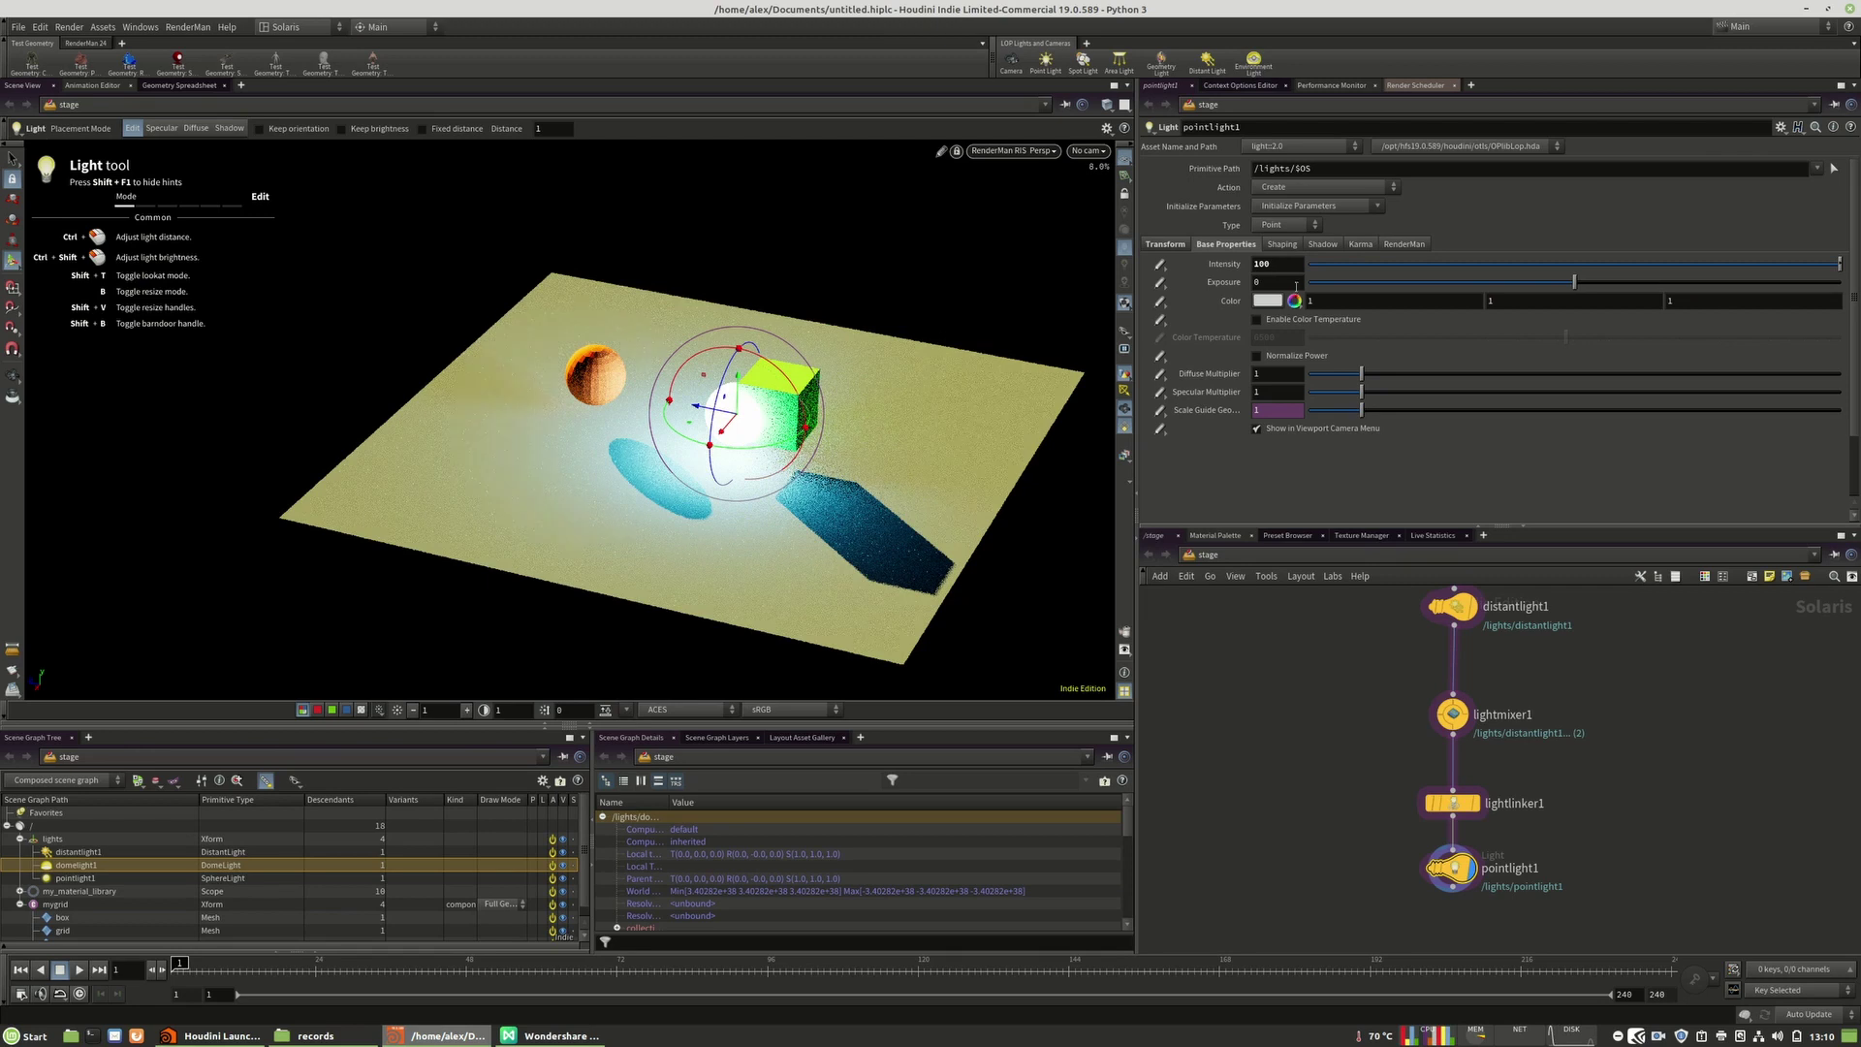
Step: Turn off Camera Visibility in the point light's RenderMan settings
click(1405, 244)
scroll(1221, 490, down, 1)
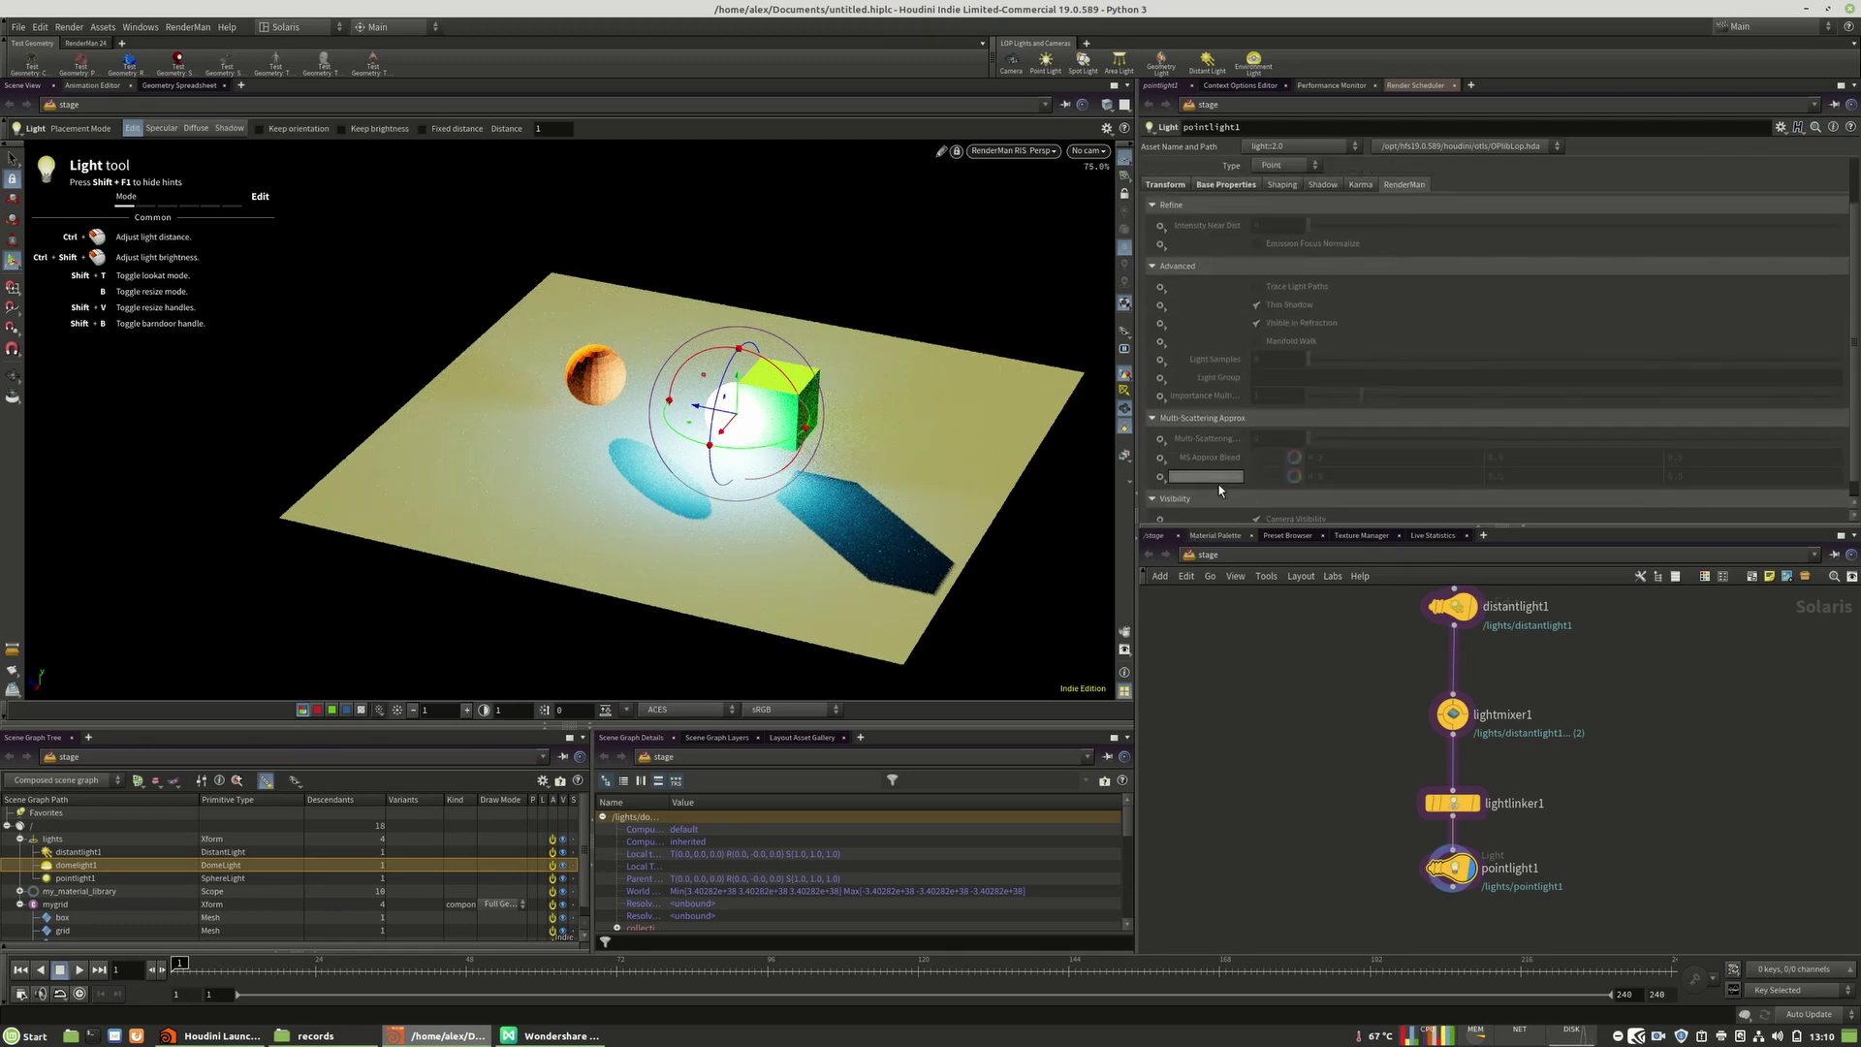
scroll(1185, 506, down, 1)
click(1258, 500)
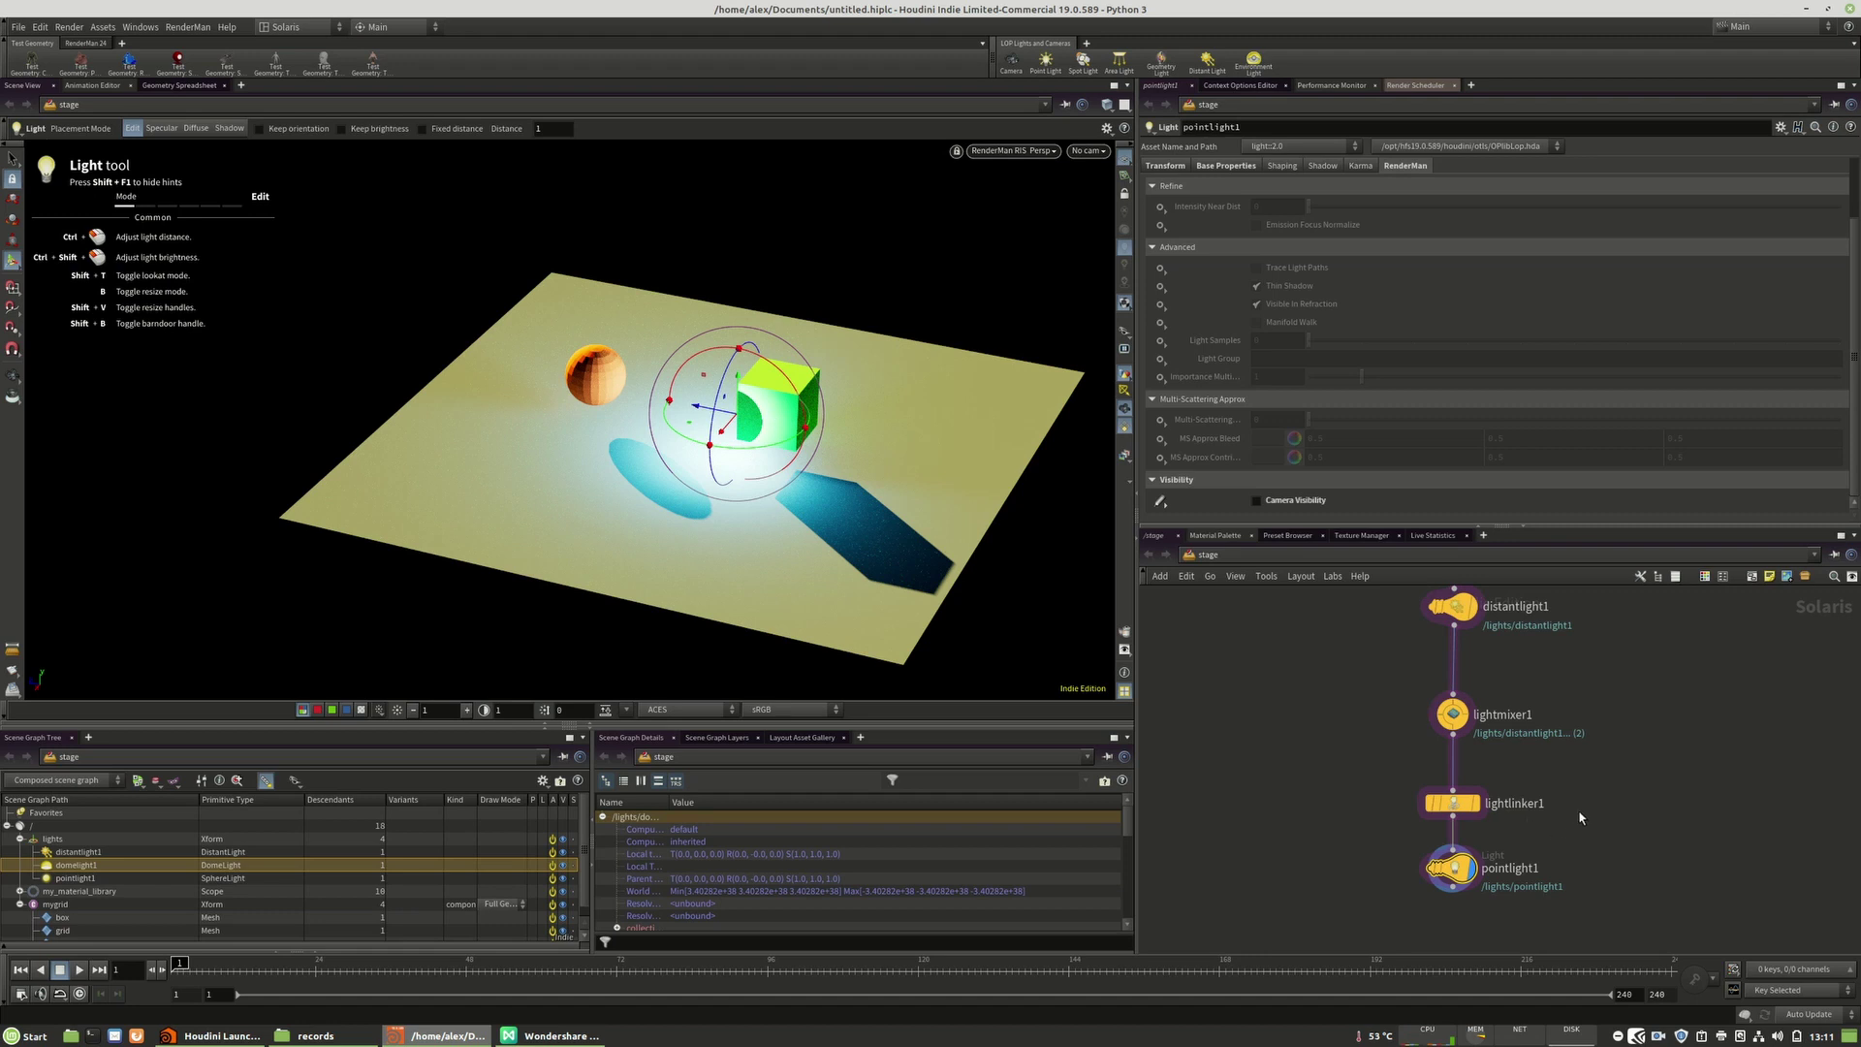
Step: Set the point light's Intensity Near Dist to 5.64 and enable Emission Focus Normalize
drag(1567, 847, 1280, 929)
click(1162, 210)
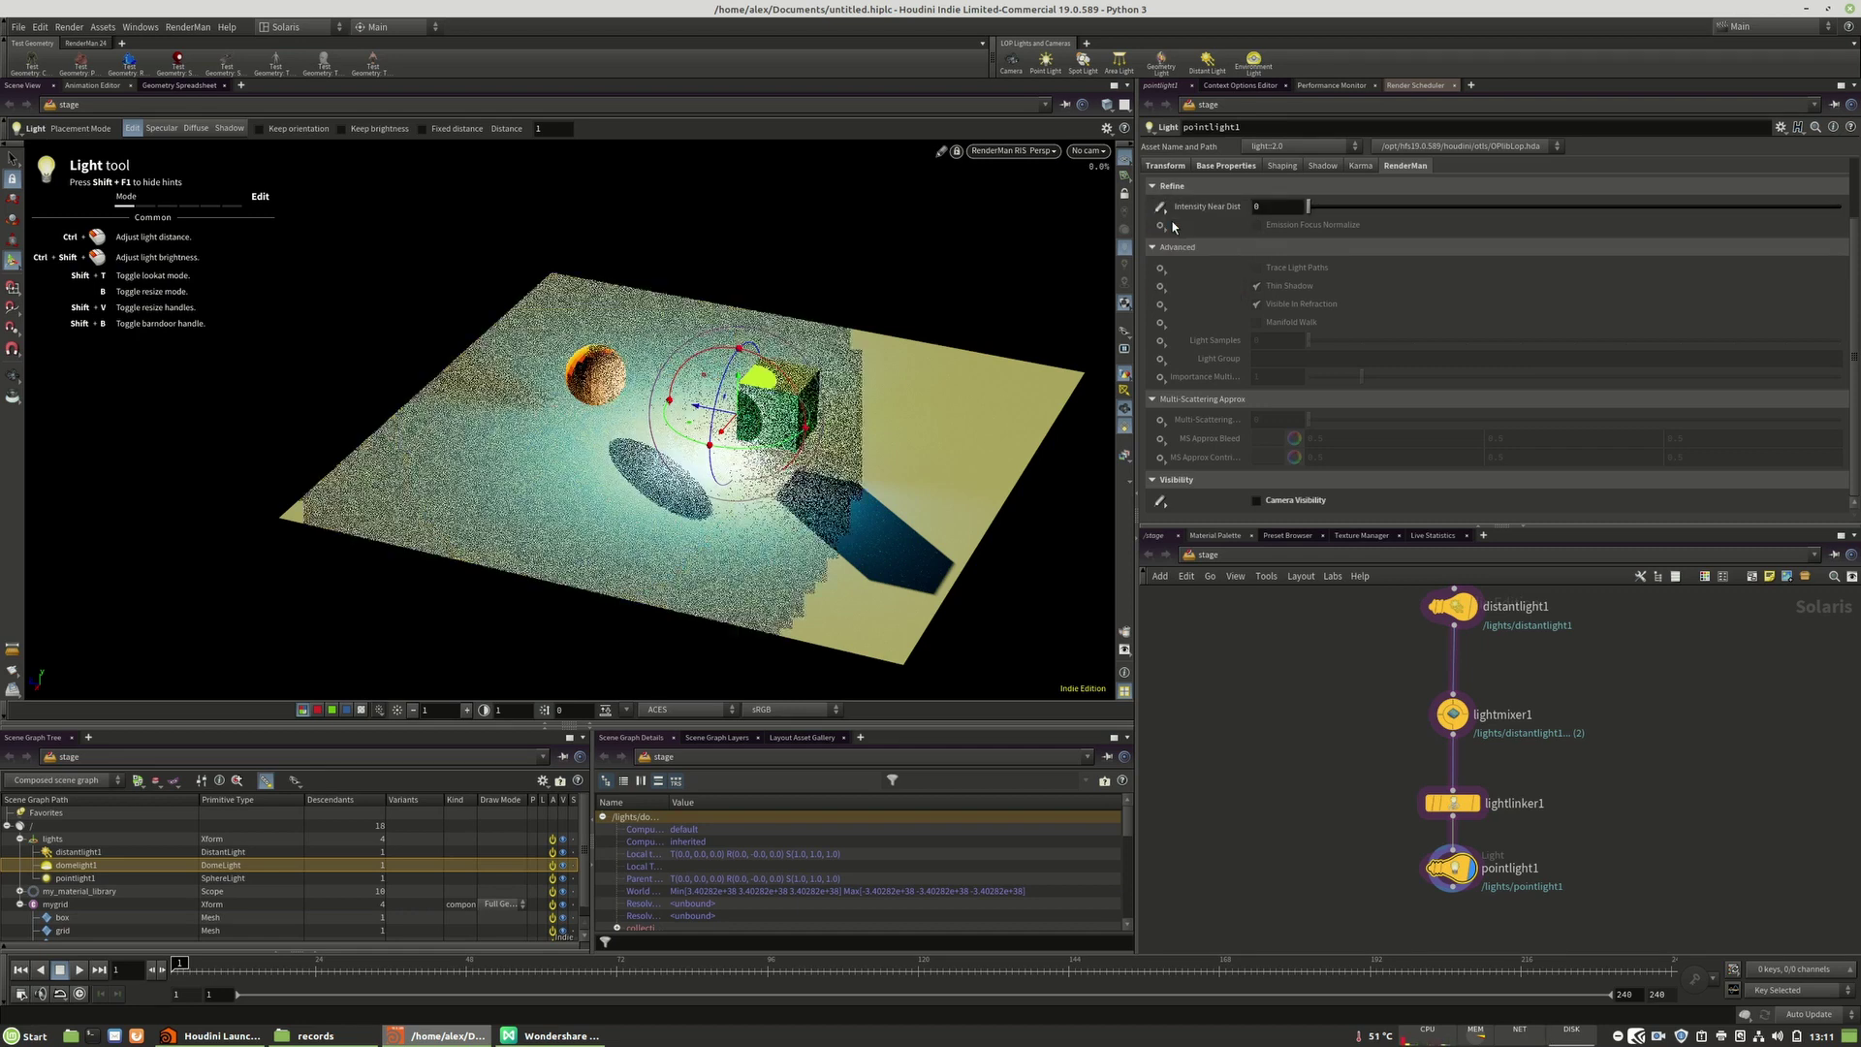
drag(1331, 206, 1428, 211)
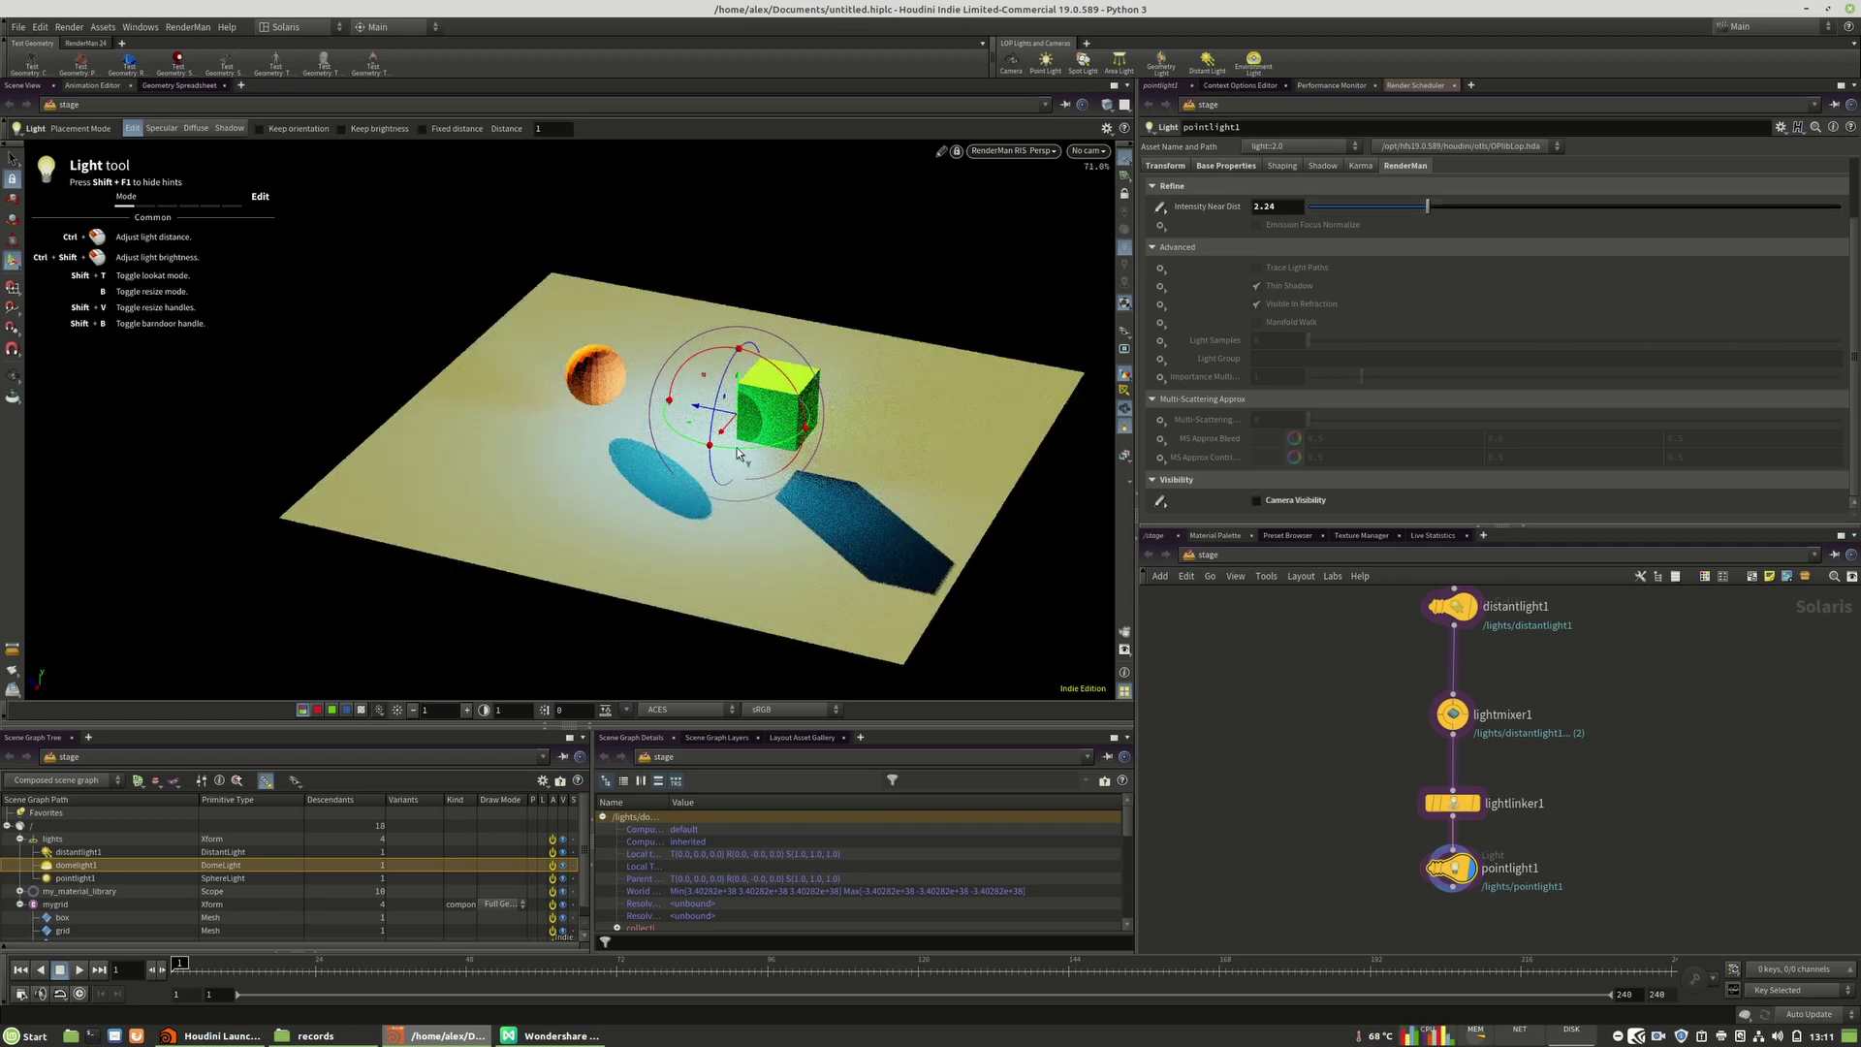
click(1162, 226)
drag(1479, 205, 1608, 205)
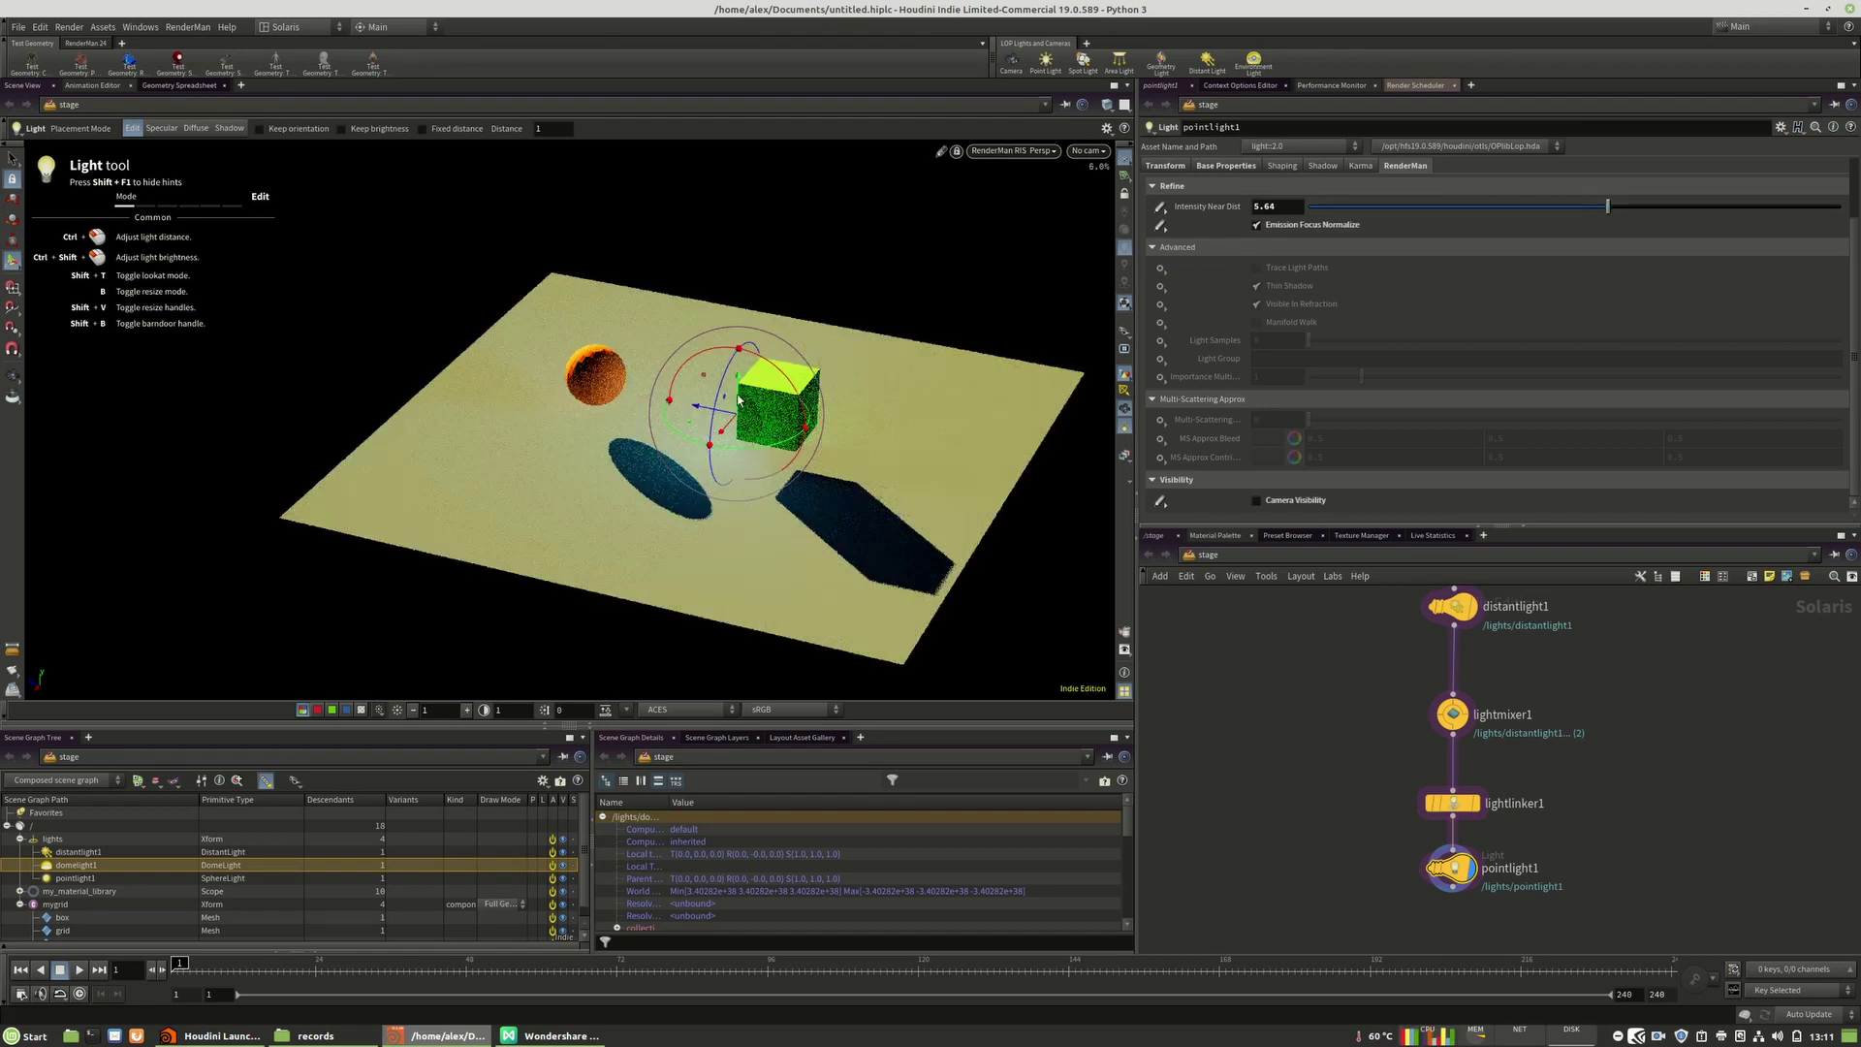
Step: Raise the point light slightly and set its intensity to 100 and exposure to 2.15
drag(739, 375, 743, 353)
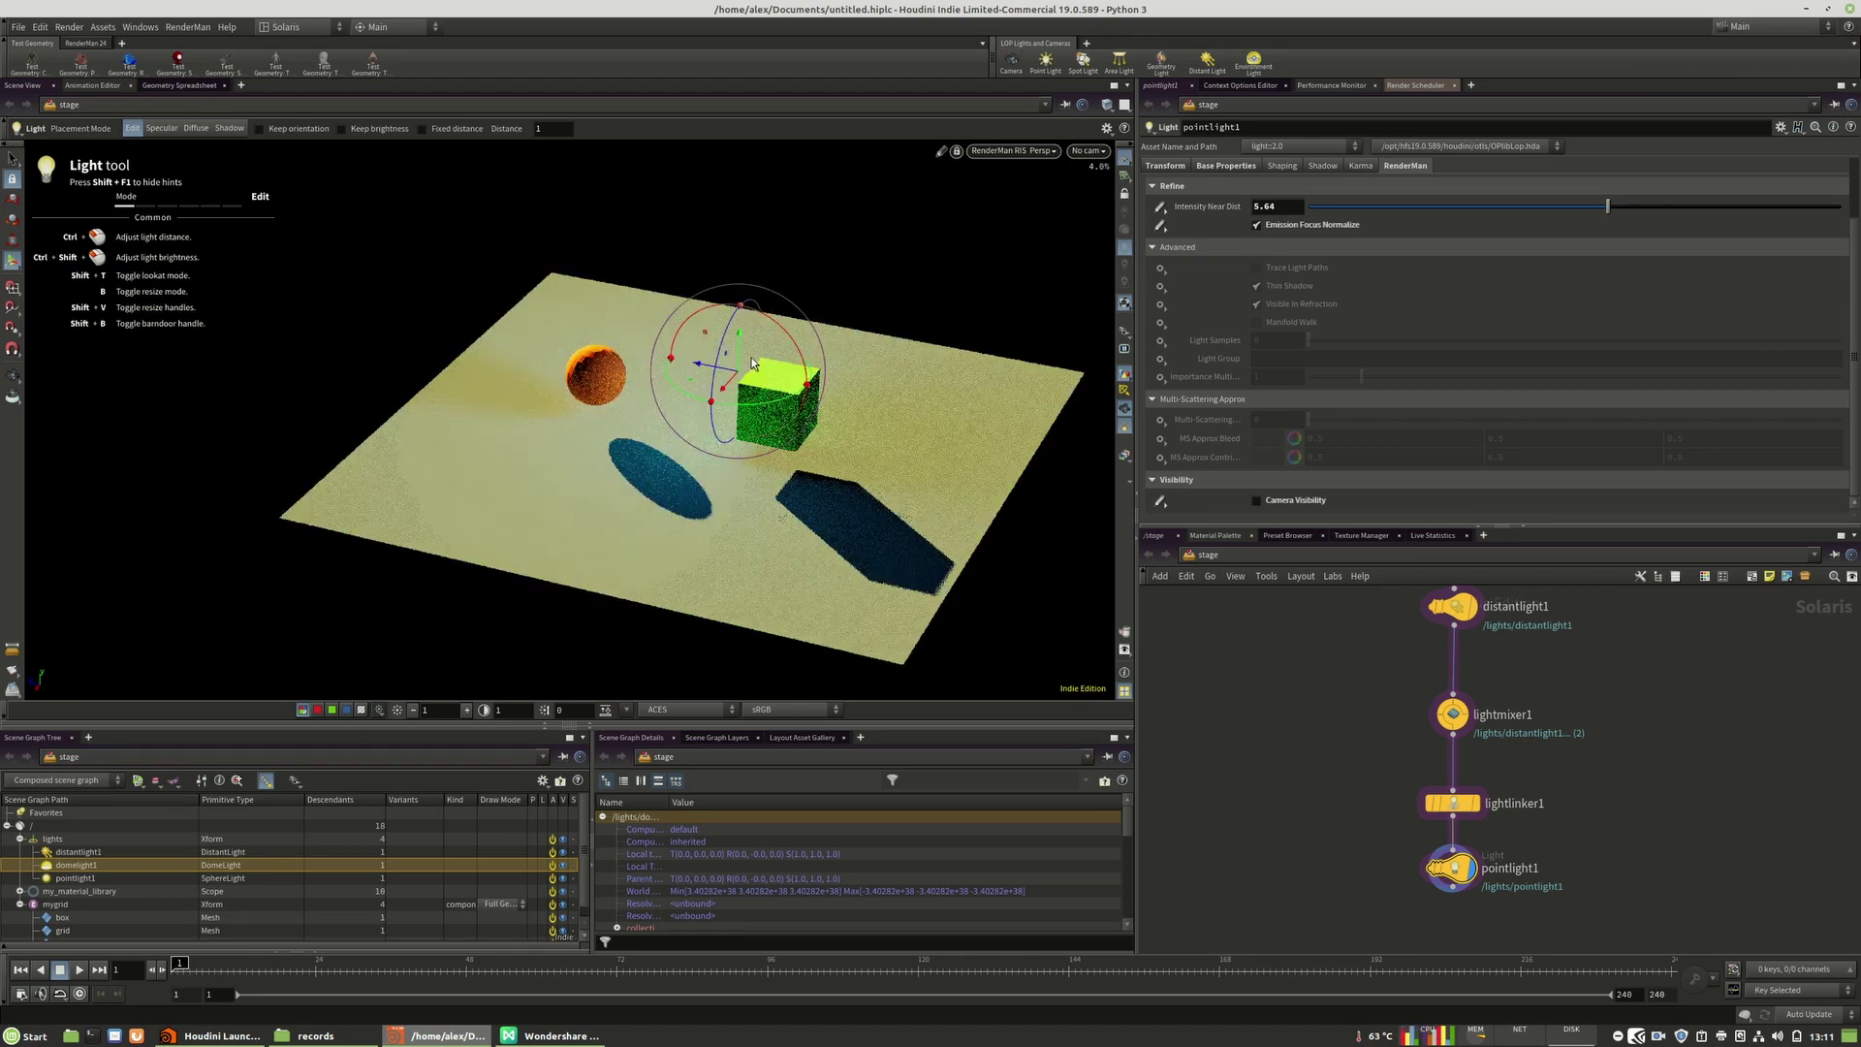
click(1215, 169)
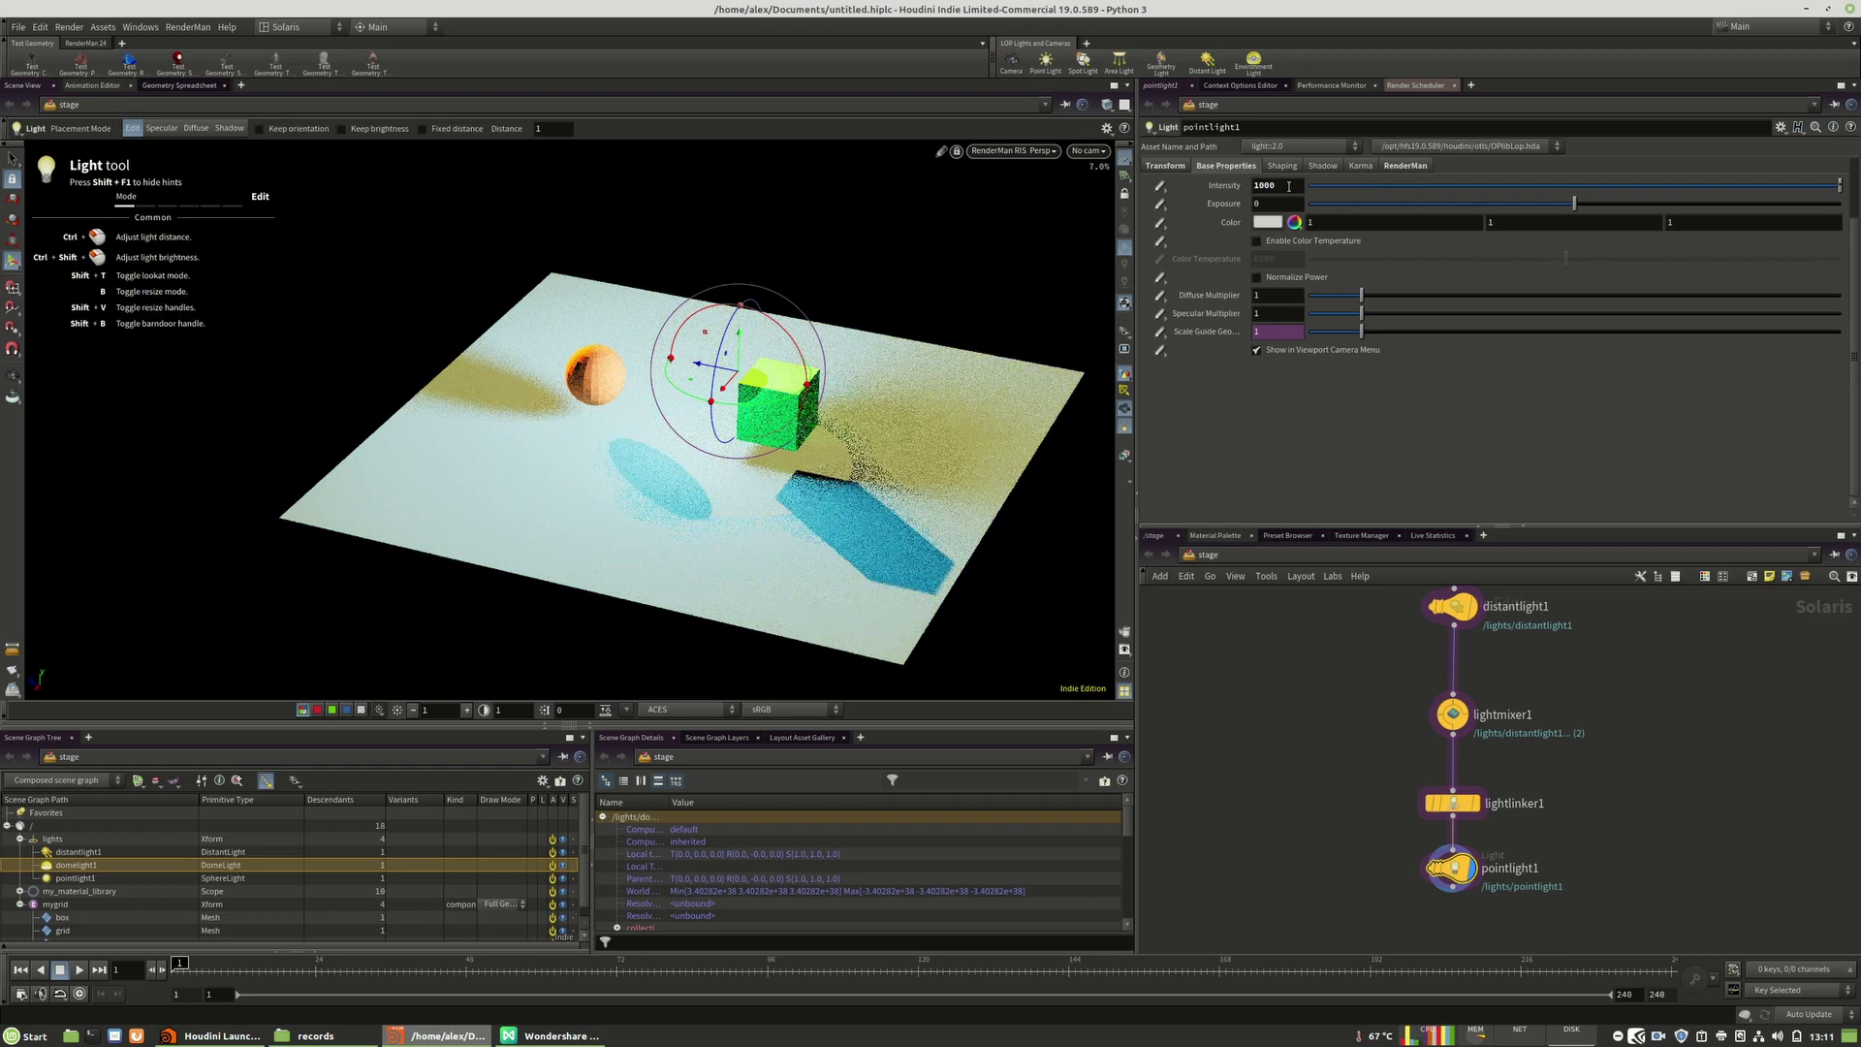
key(Return)
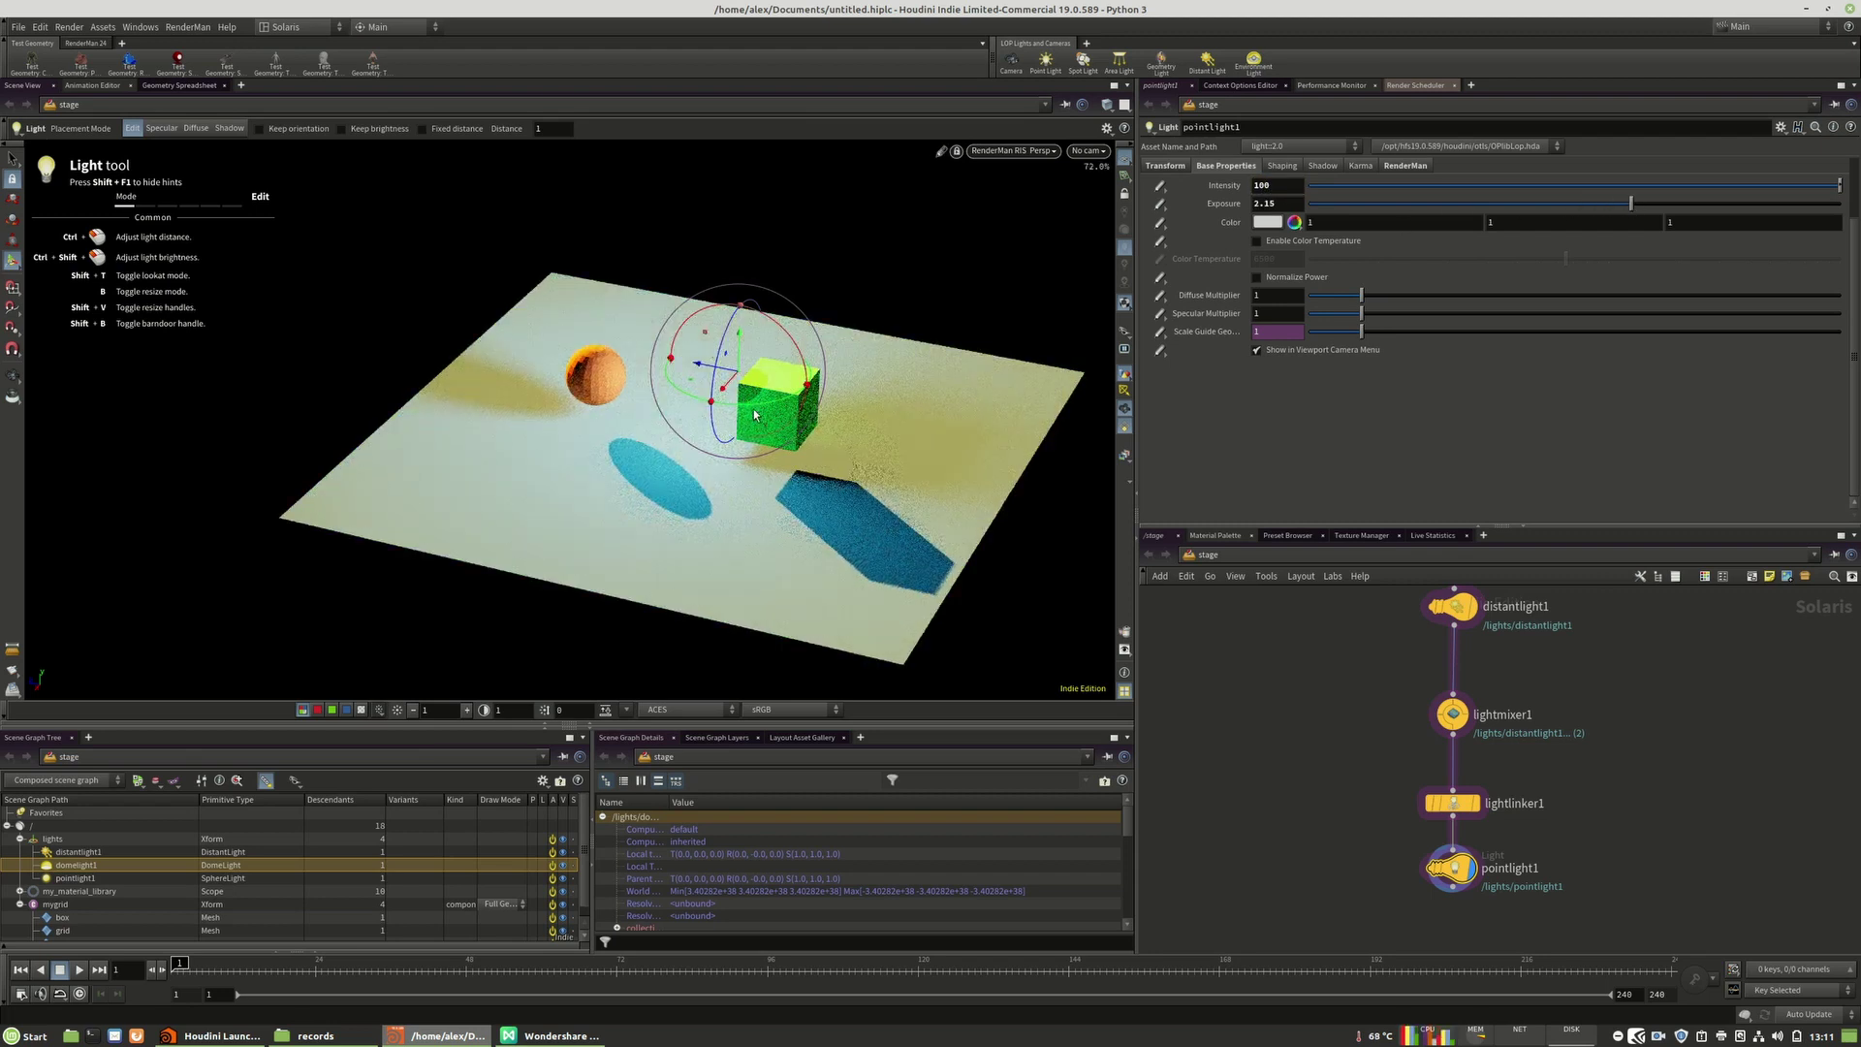
Step: Move the point light over the cube and set its RenderMan Intensity Near Dist to 7.1
drag(697, 369, 760, 378)
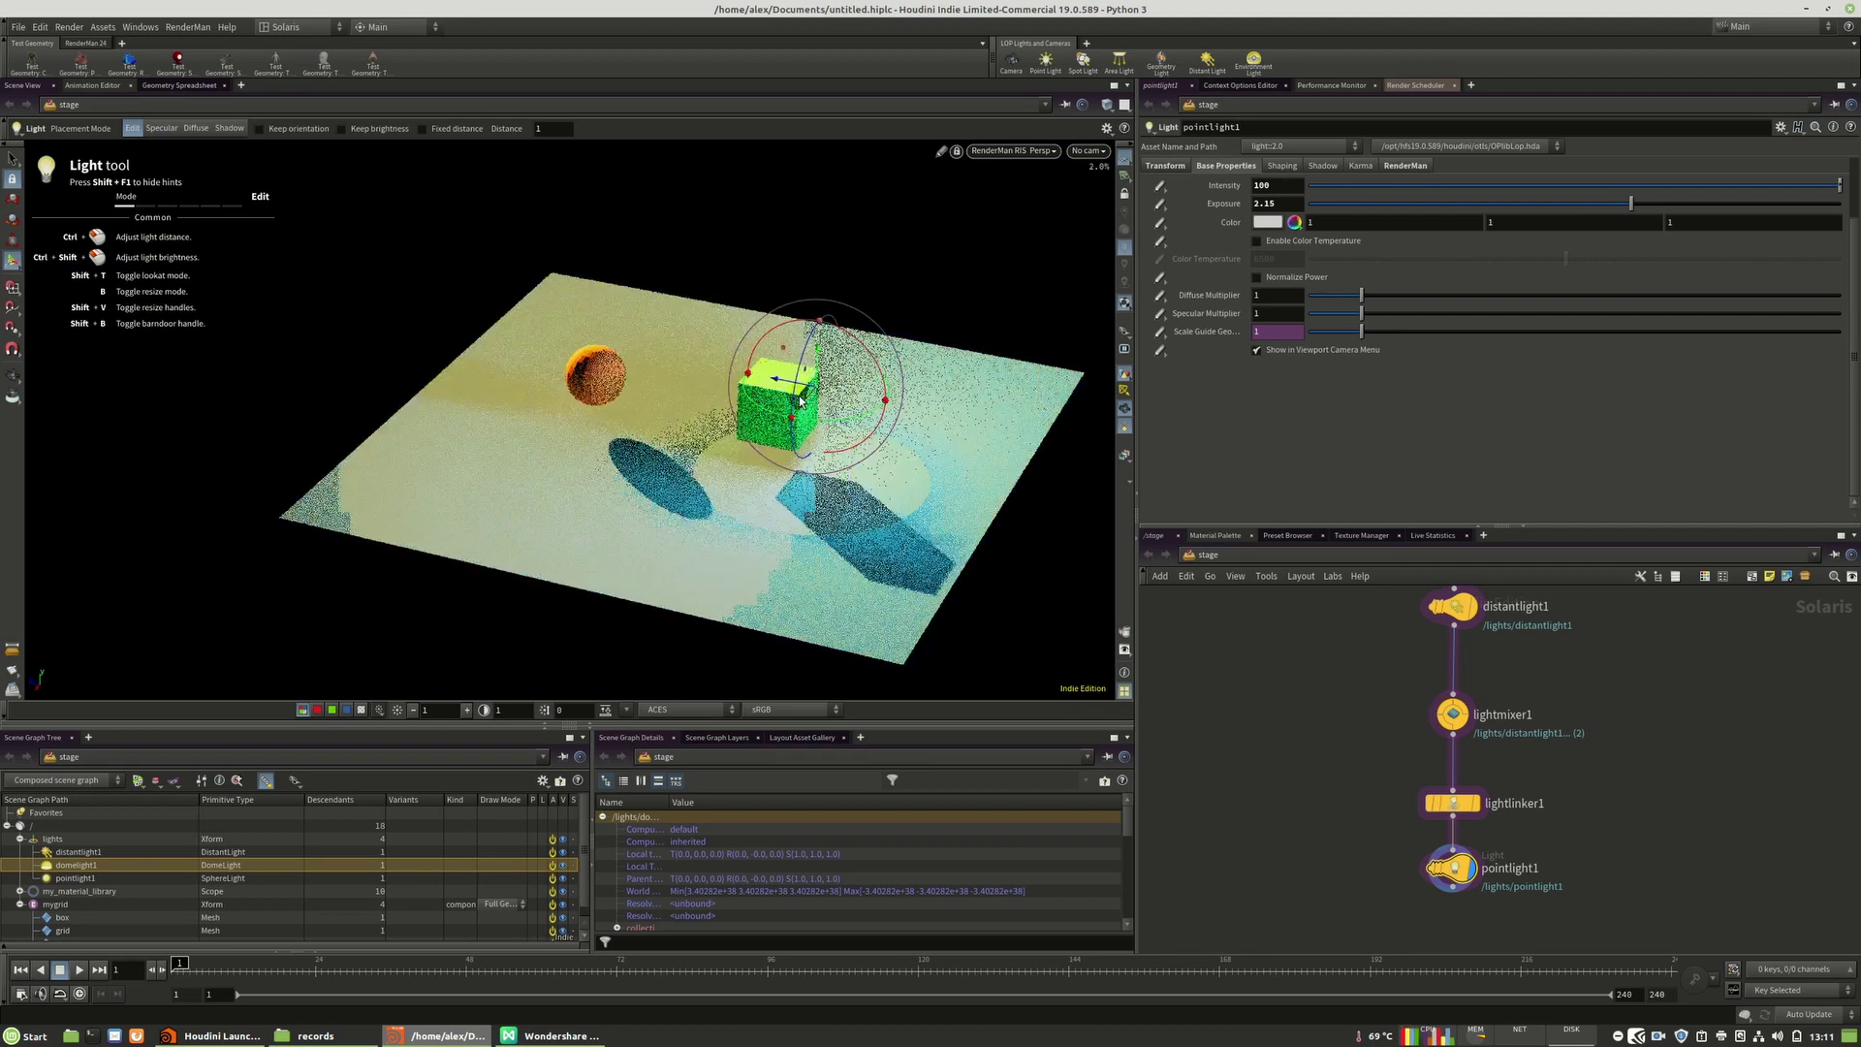
click(1405, 166)
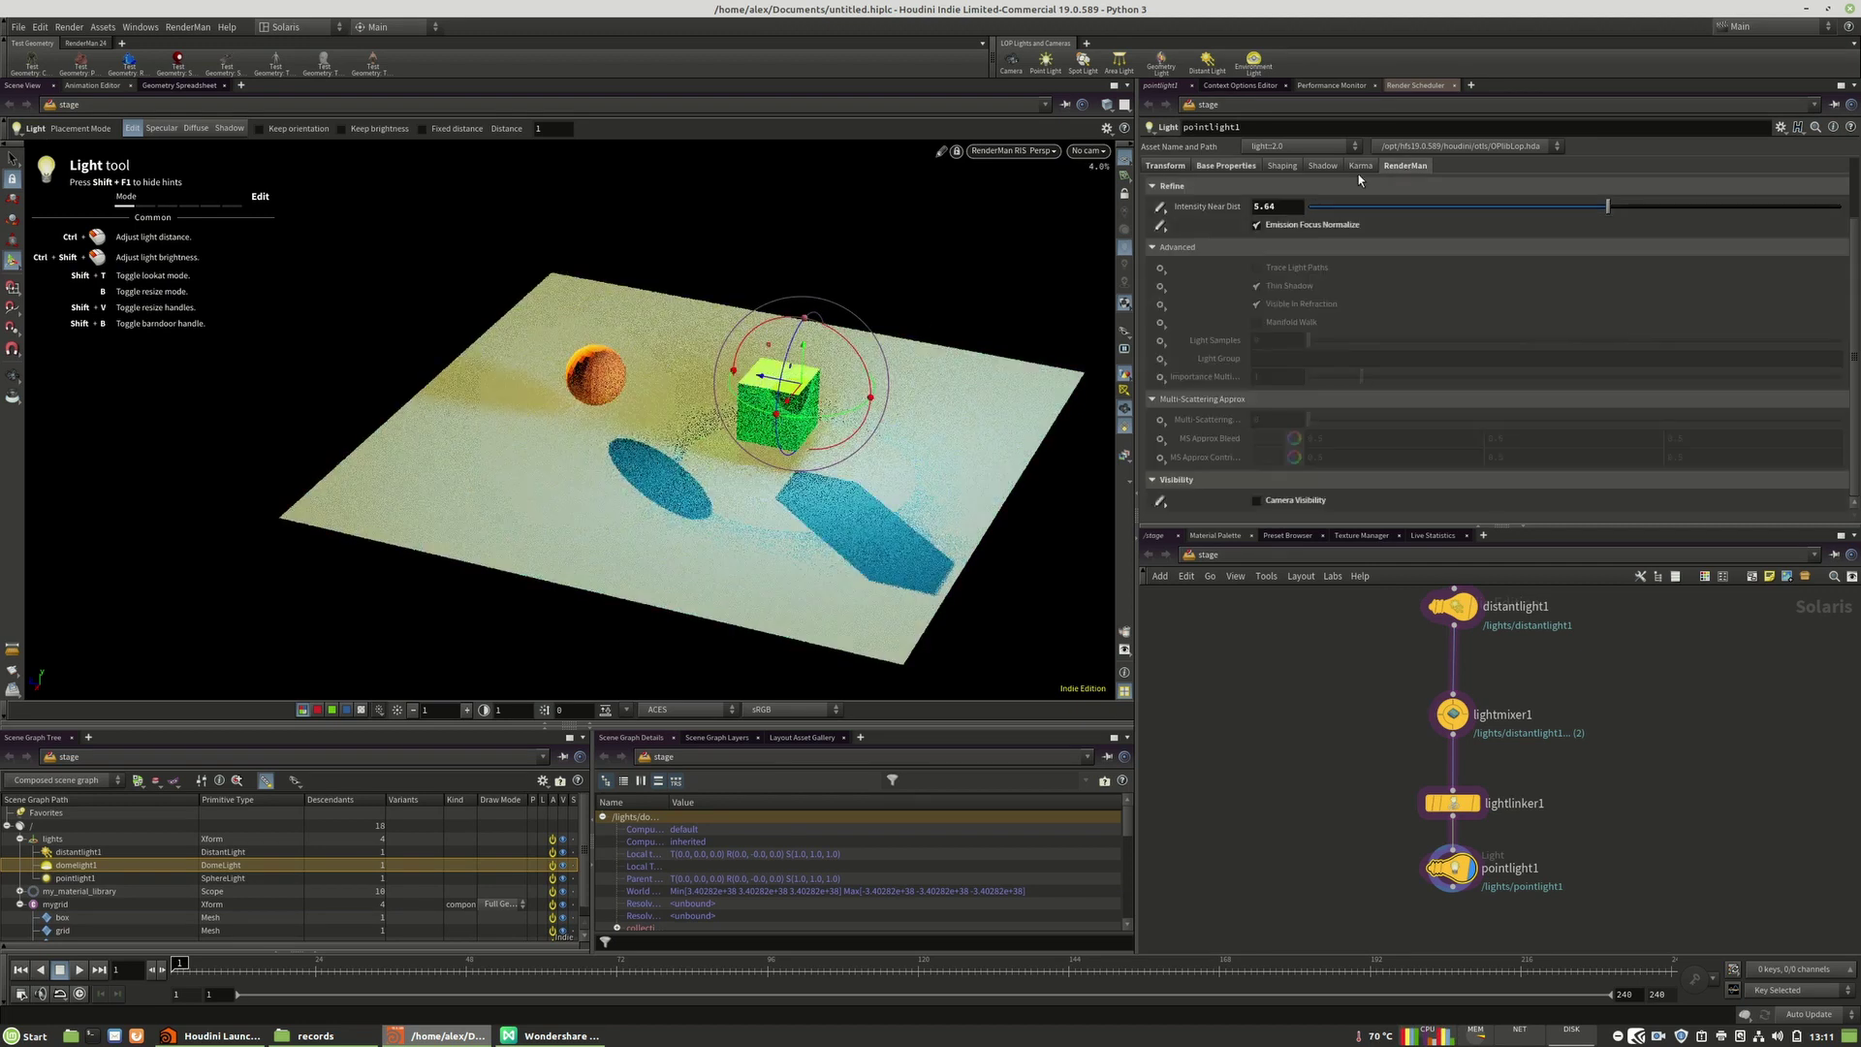
drag(1576, 209, 1540, 207)
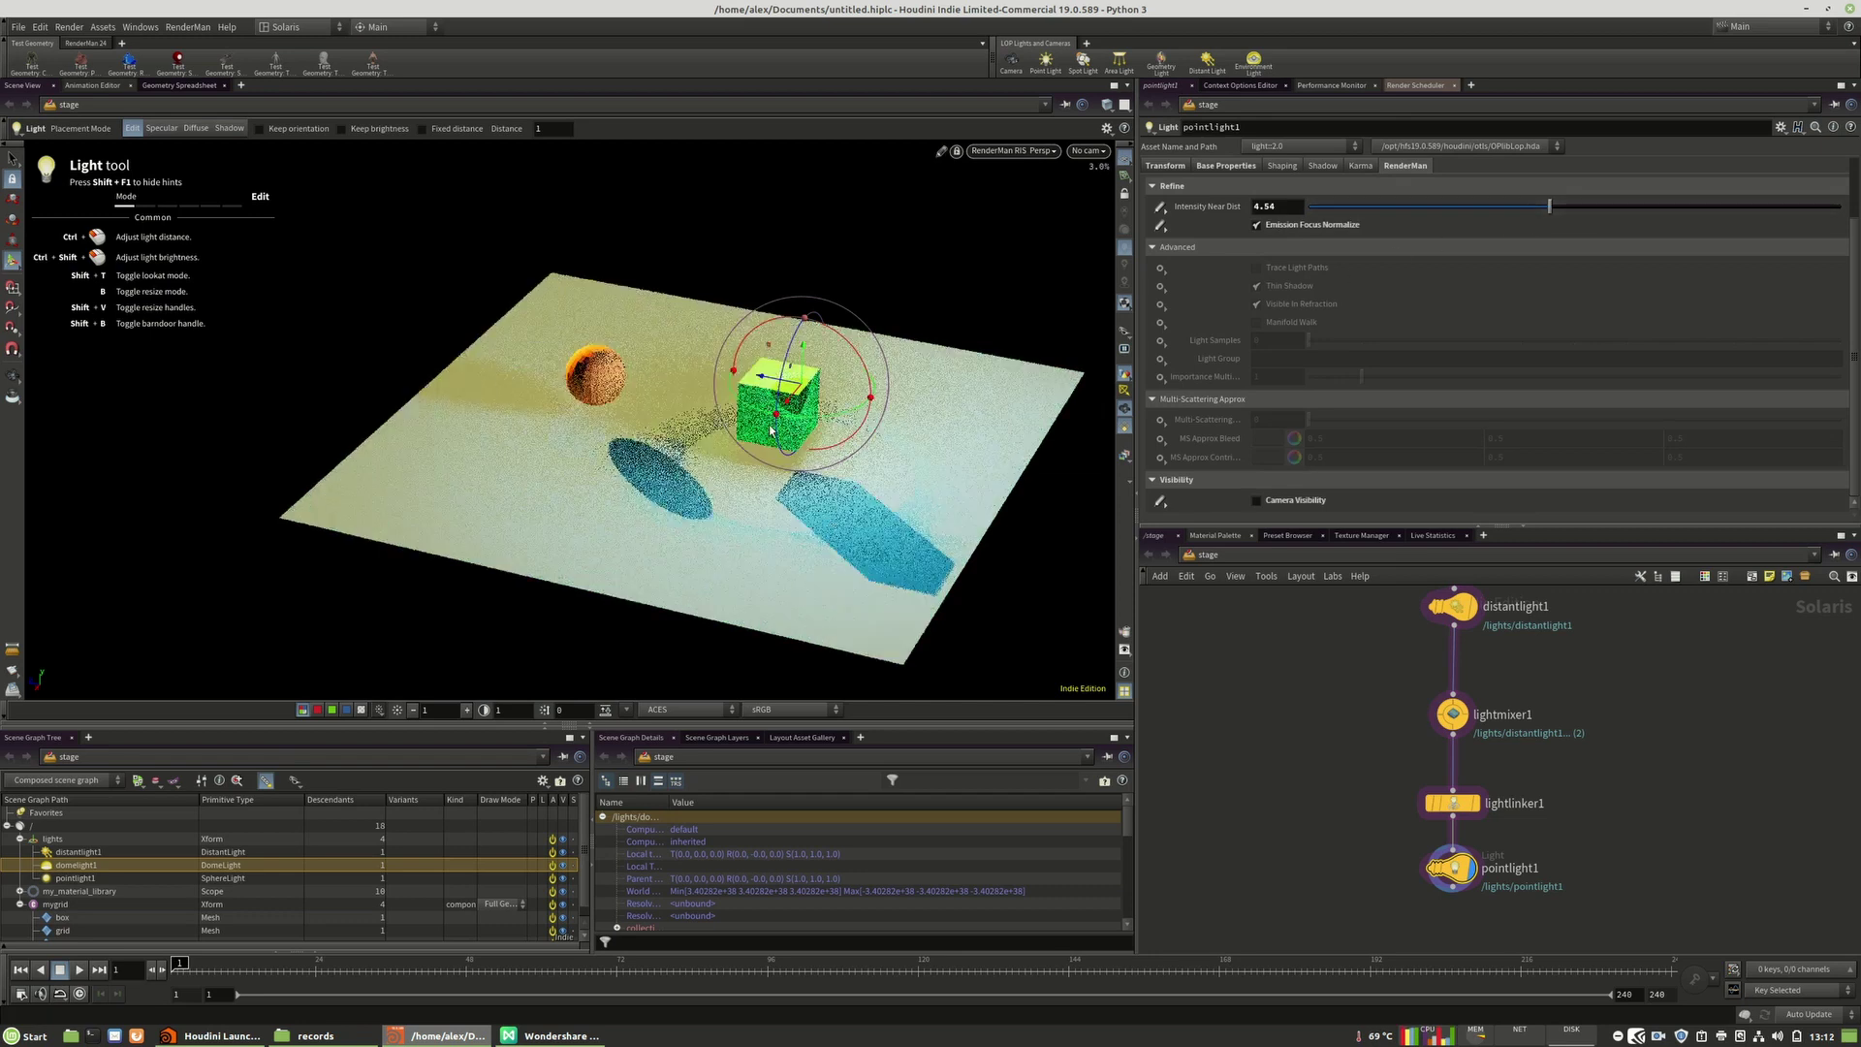
drag(1389, 205, 1686, 210)
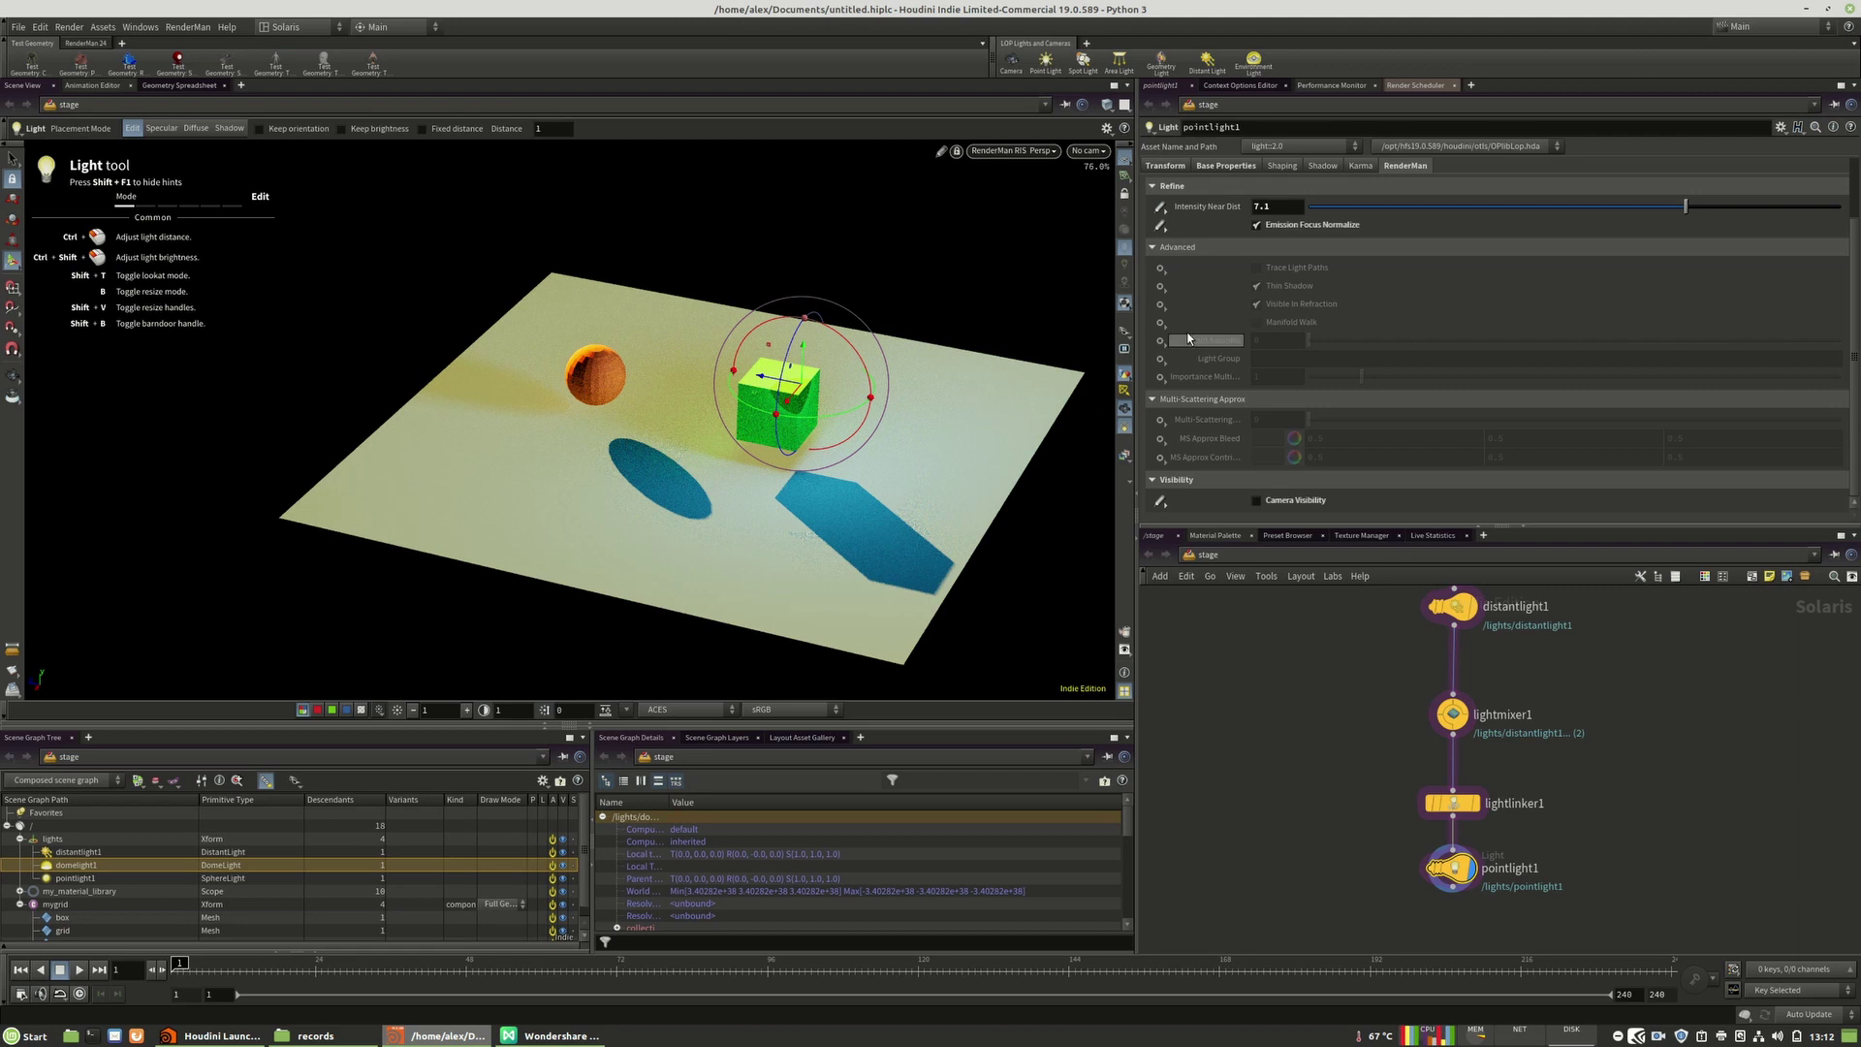
Step: Enable Trace Light Paths for the point light and move the light just behind the cube
click(1161, 269)
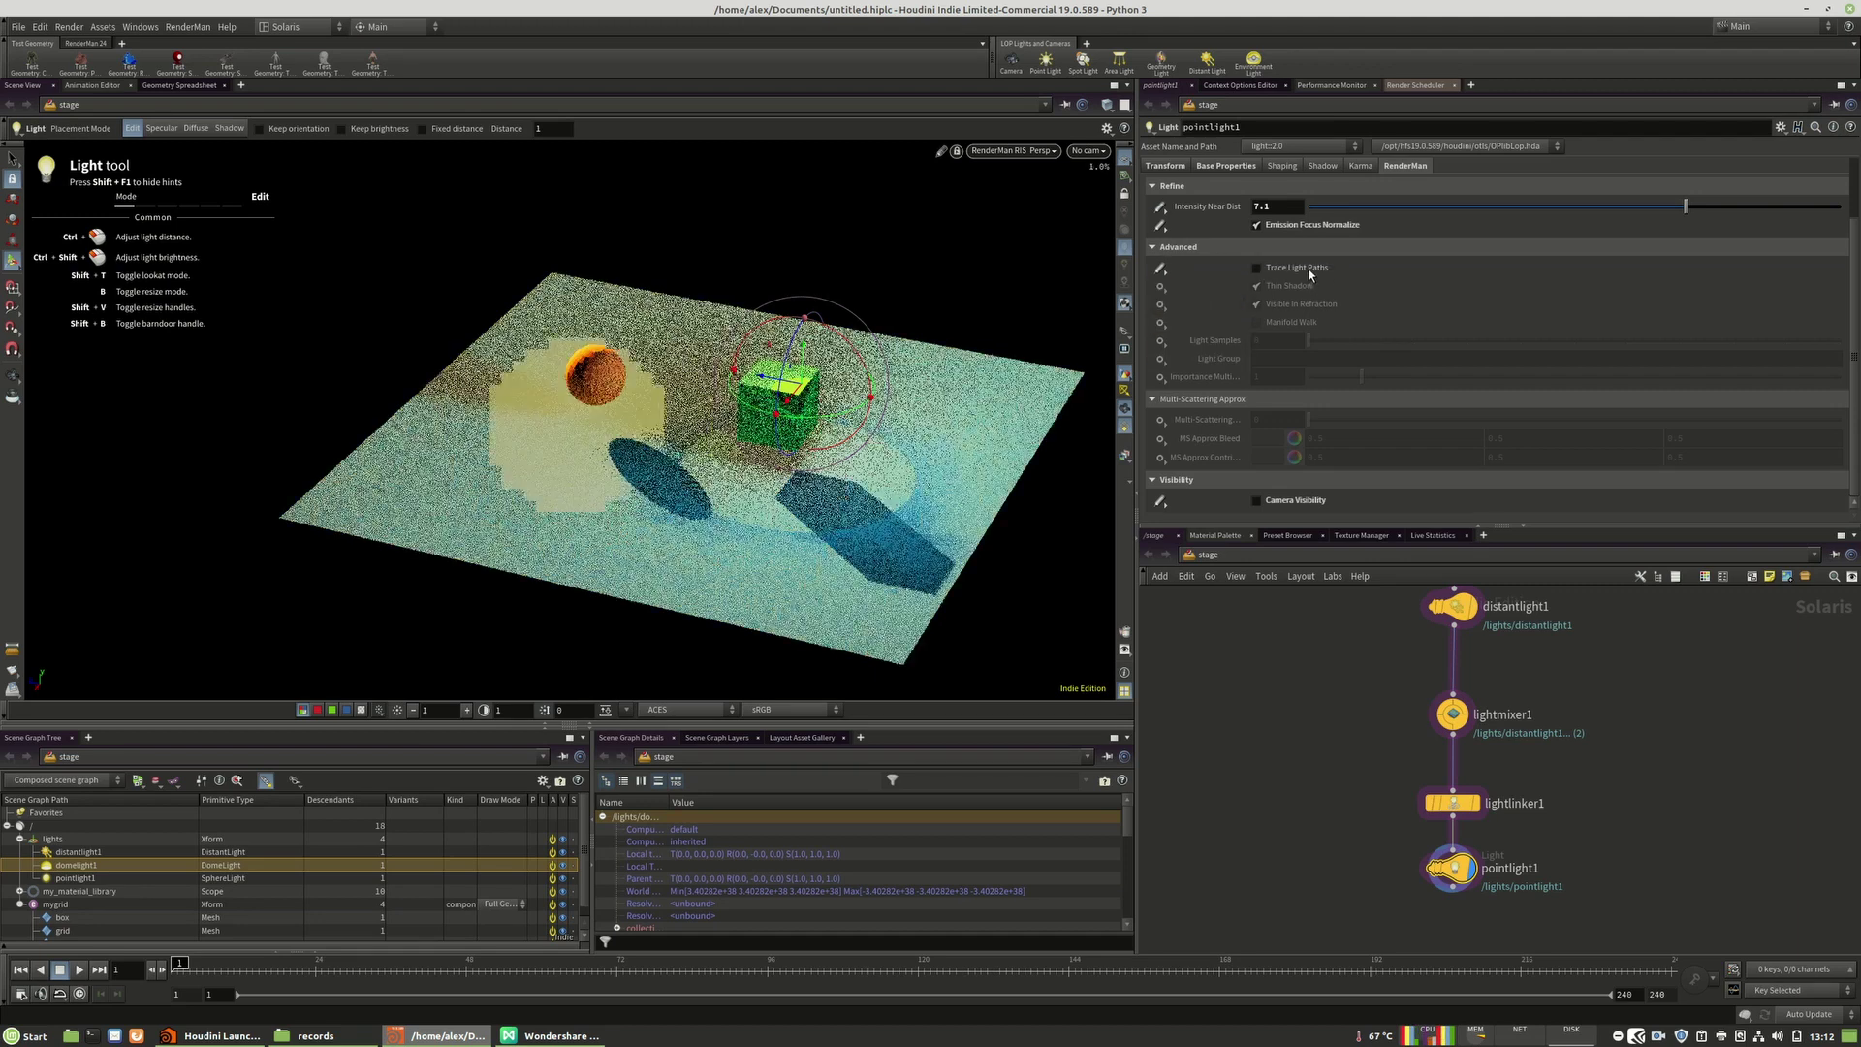
click(1289, 270)
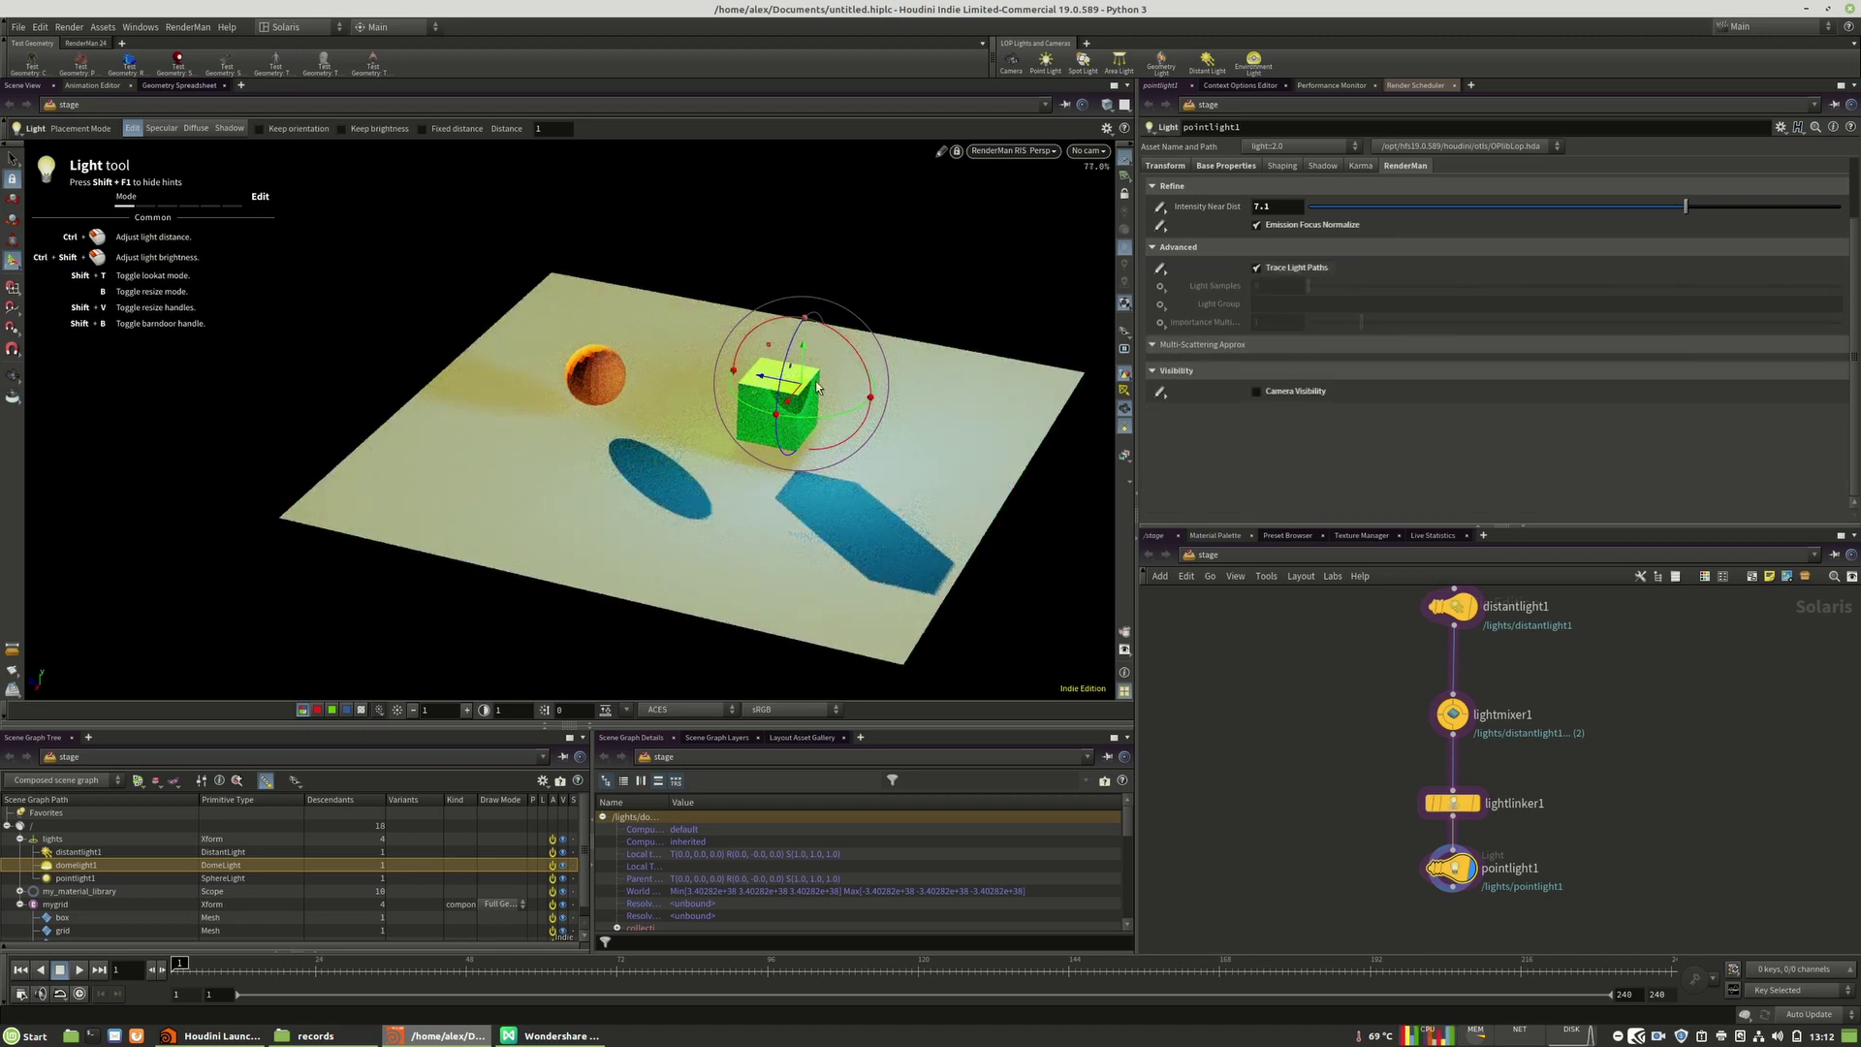
drag(762, 376, 836, 340)
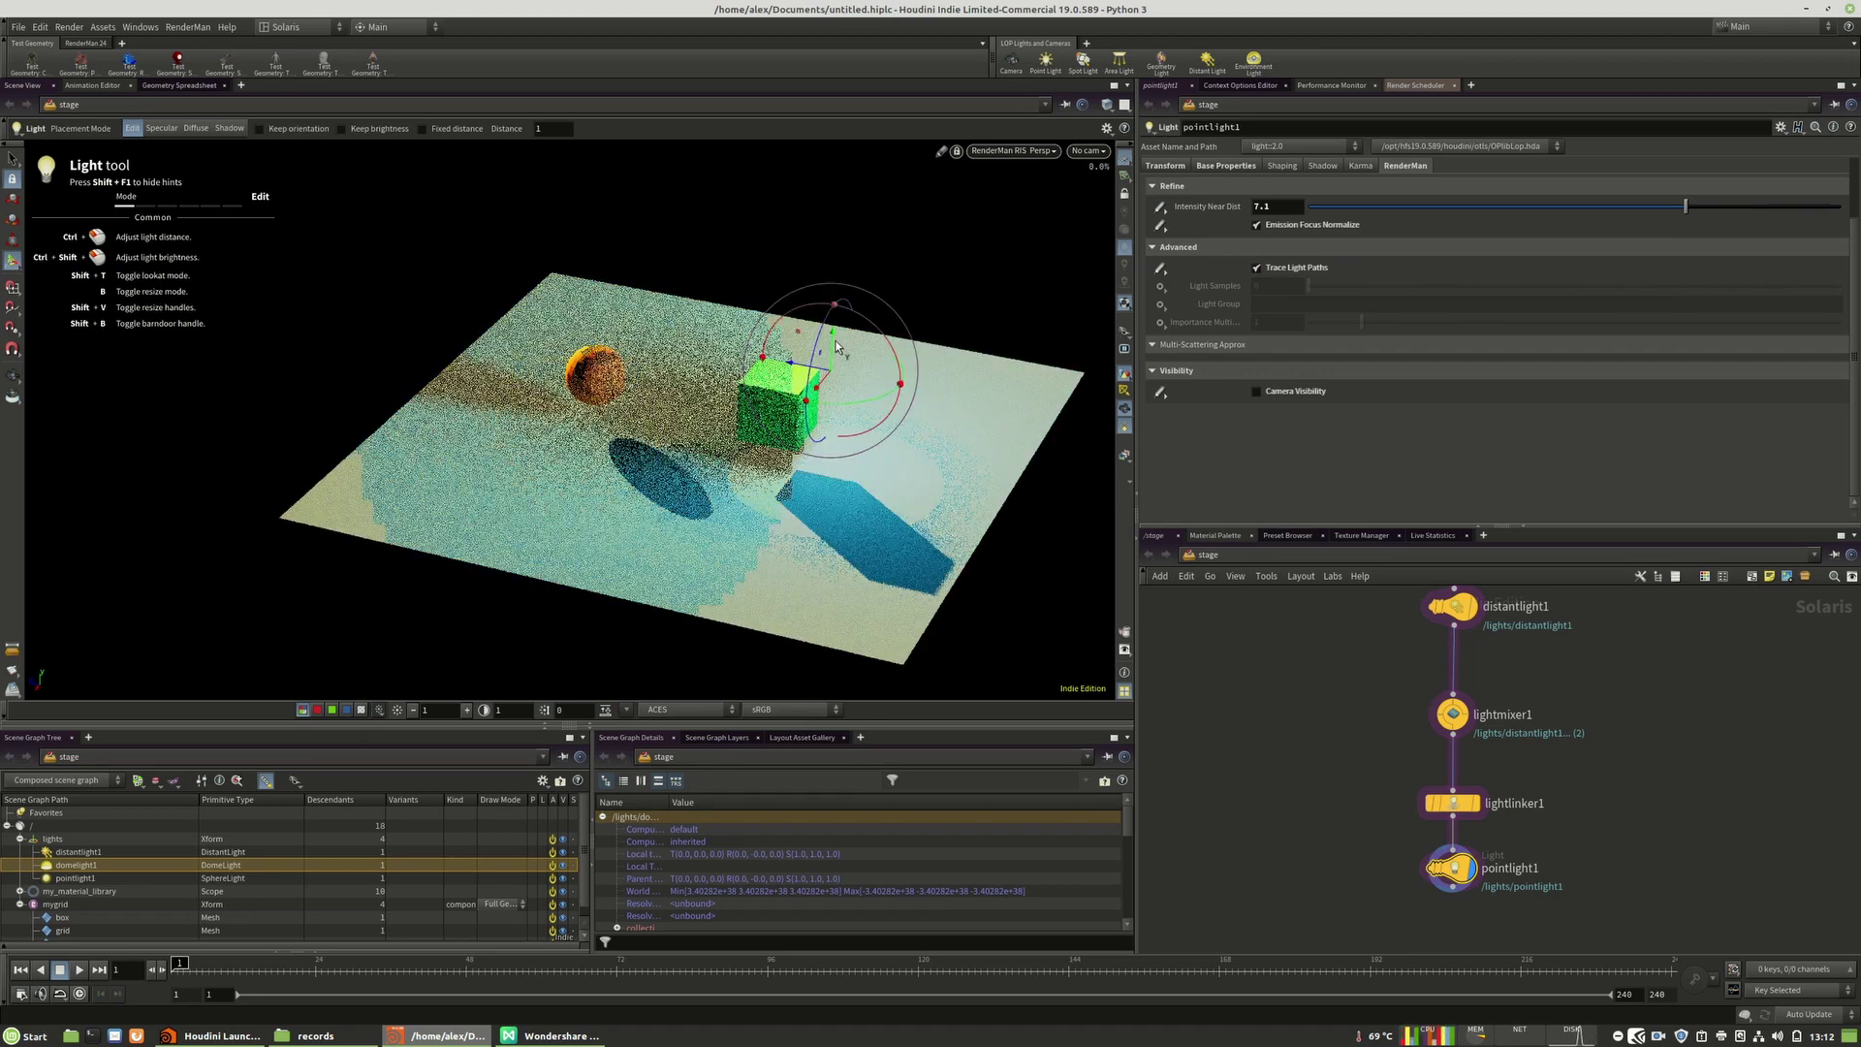
Step: Turn off Trace Light Paths on the point light and return that parameter to Do Nothing
click(1164, 269)
click(1224, 285)
click(1257, 268)
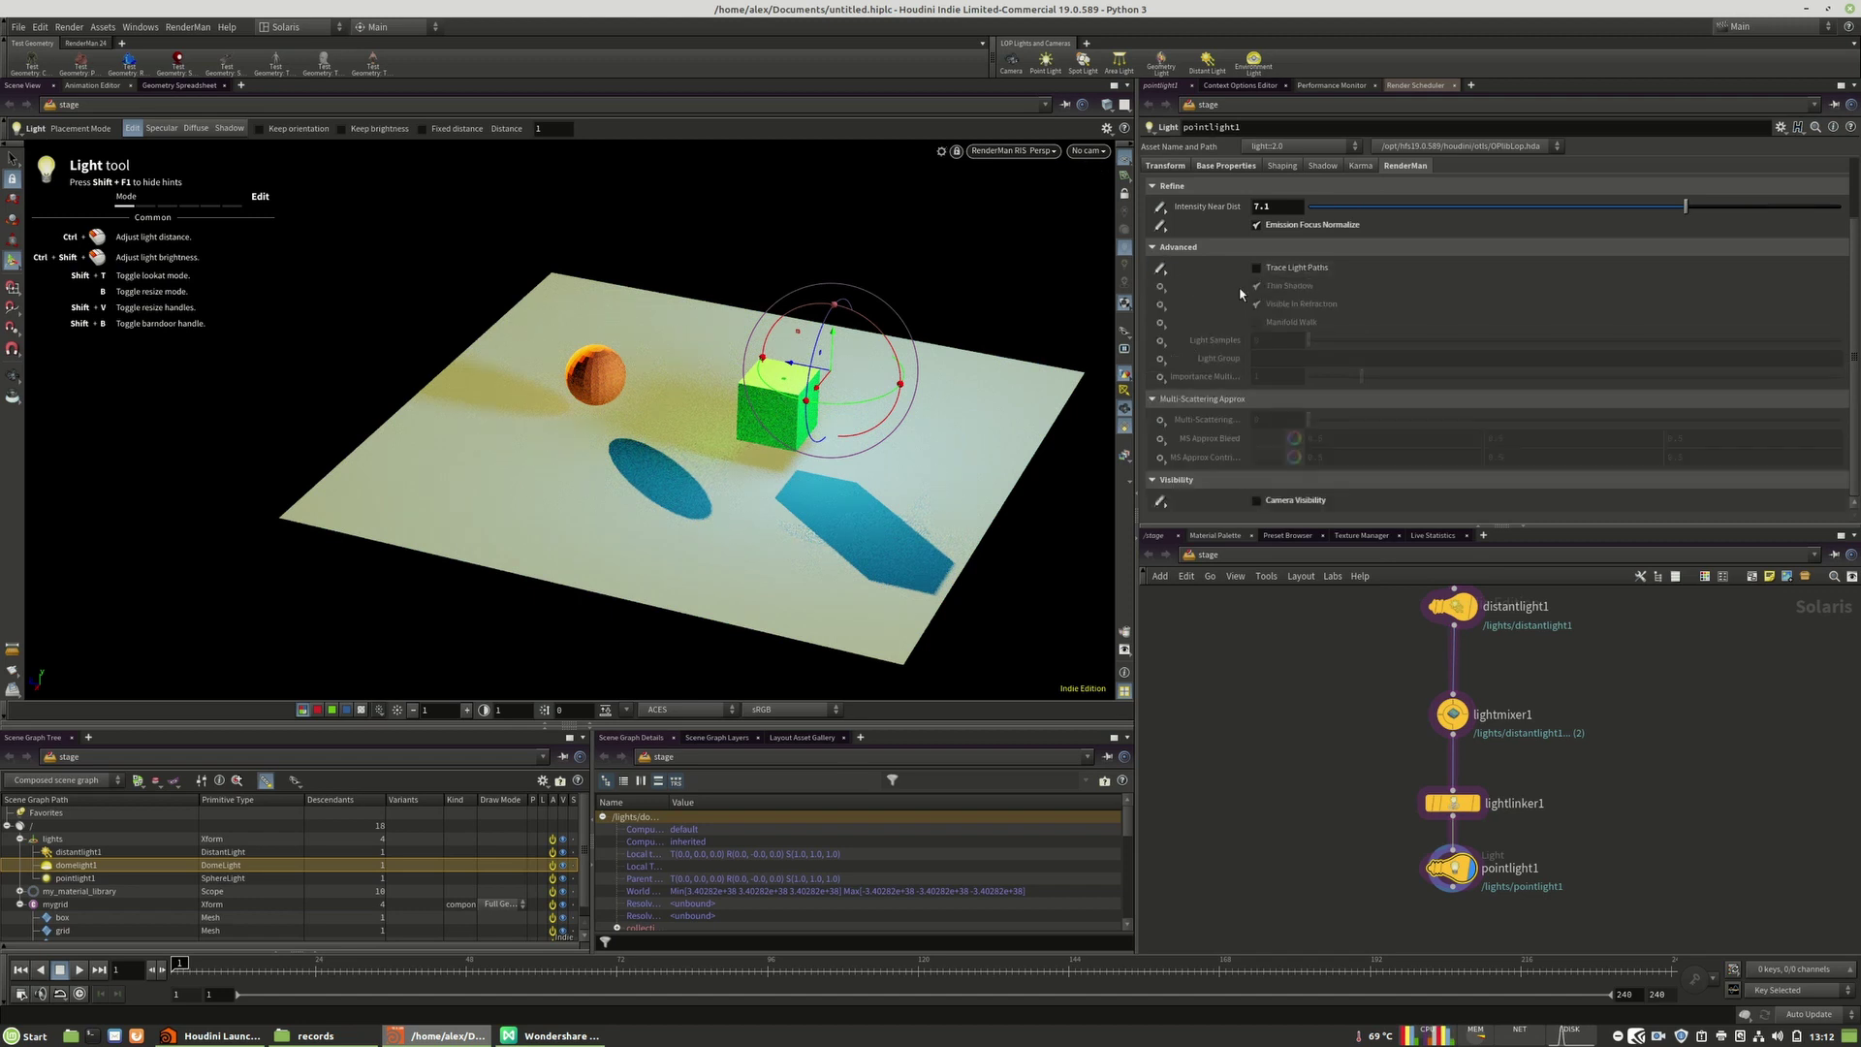
click(1161, 286)
click(1179, 282)
click(1162, 270)
click(1195, 355)
Step: Change the point light's Light Samples parameter to Set or Create with a value of 2
click(1161, 340)
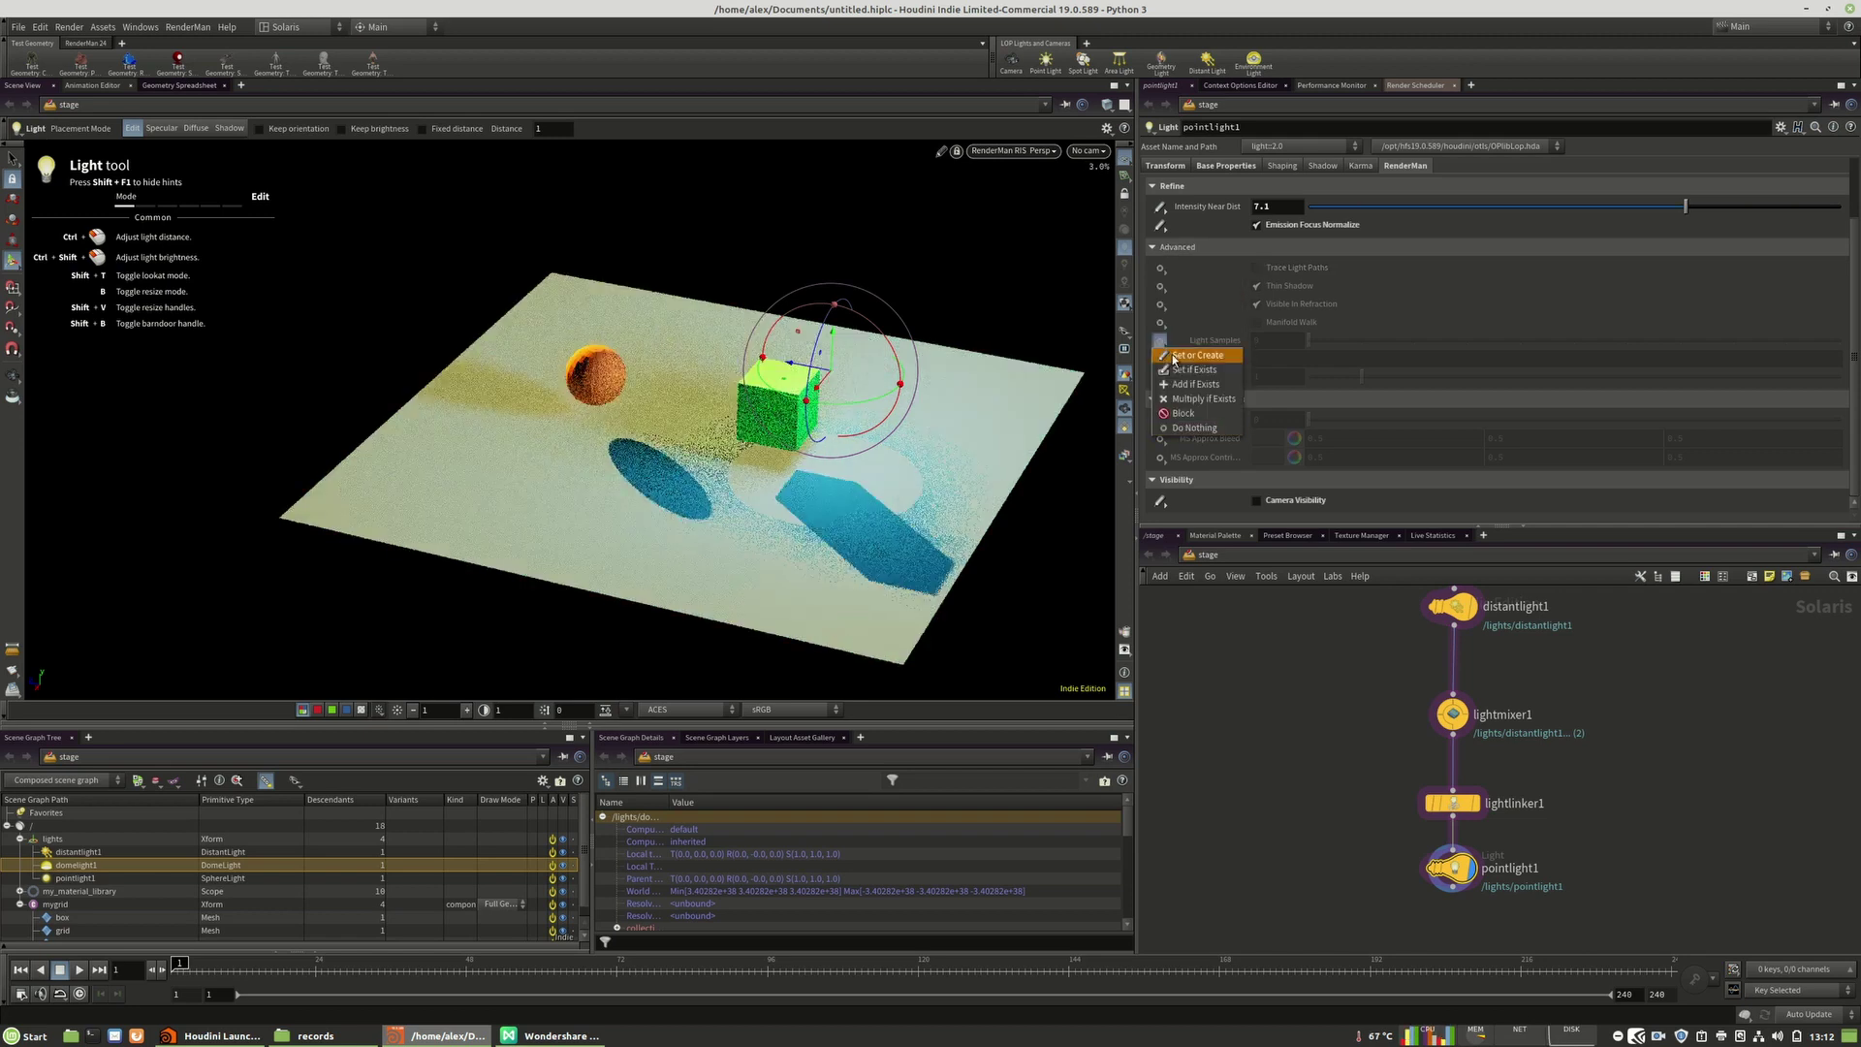
click(1174, 356)
drag(1361, 340, 1415, 344)
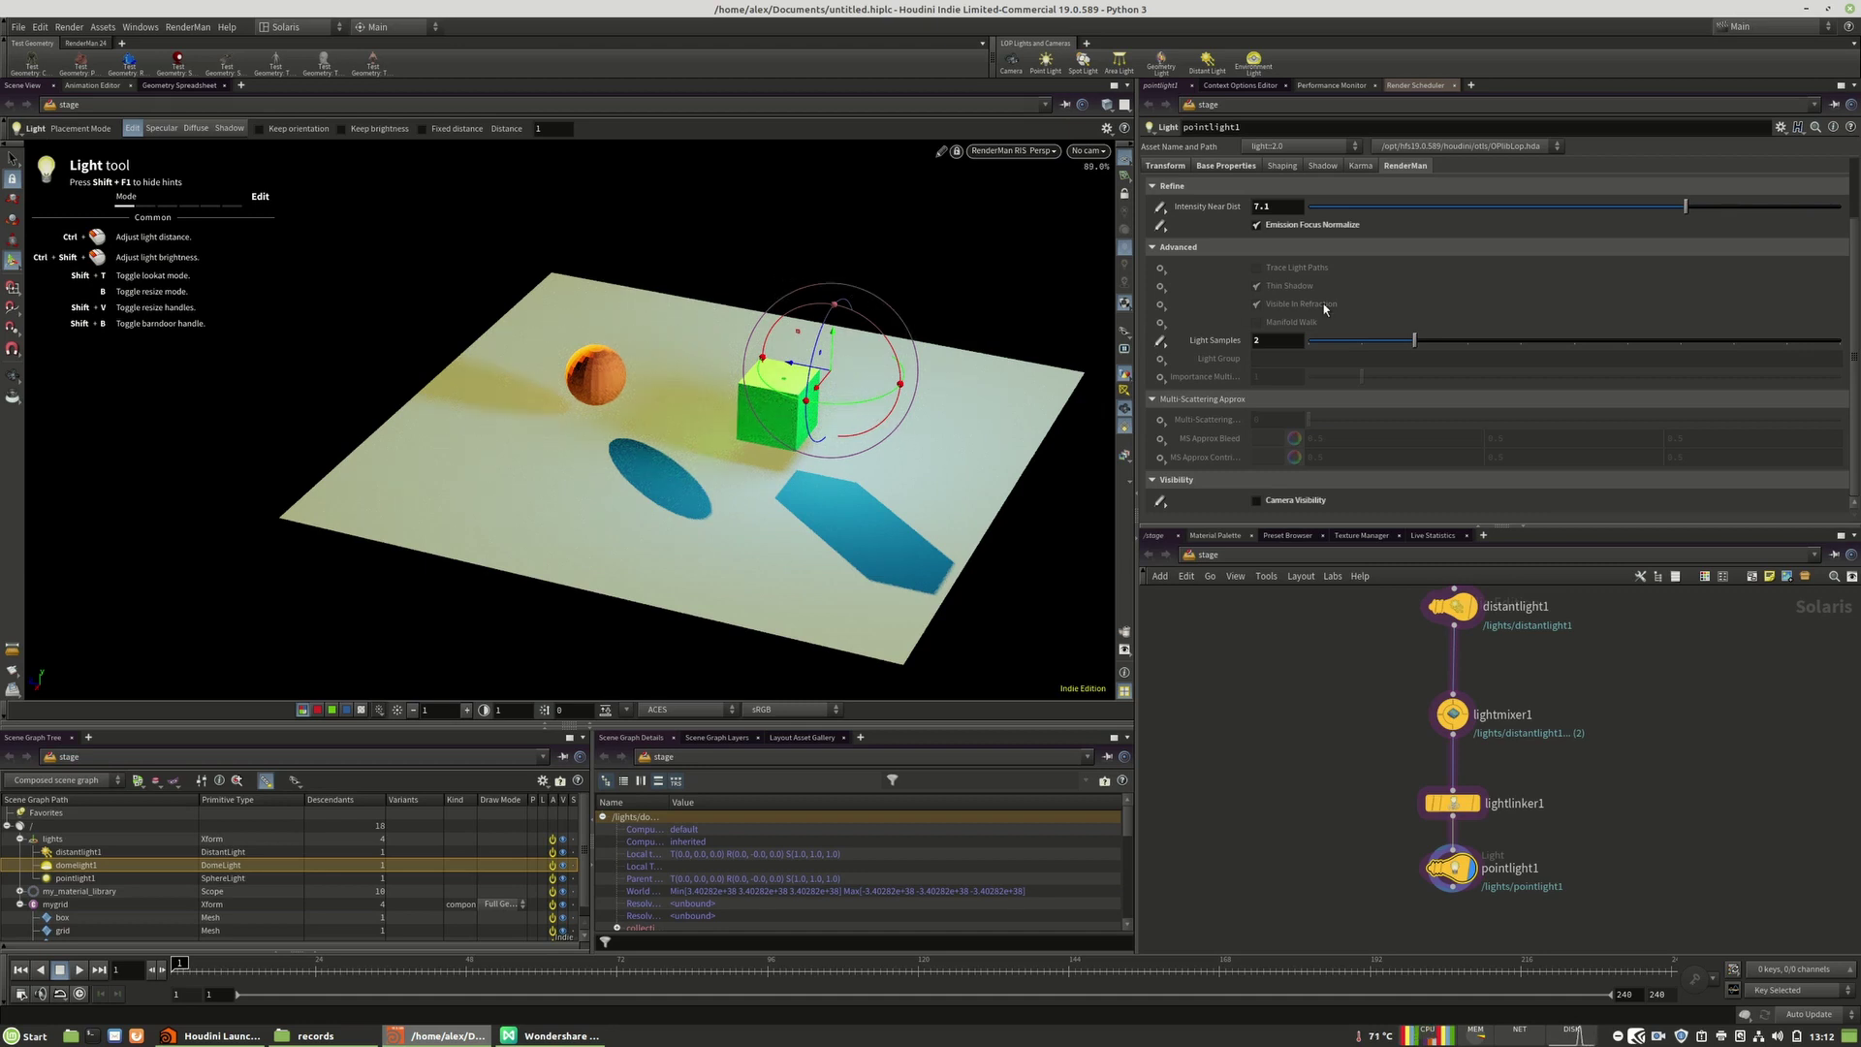
drag(1358, 347, 1309, 344)
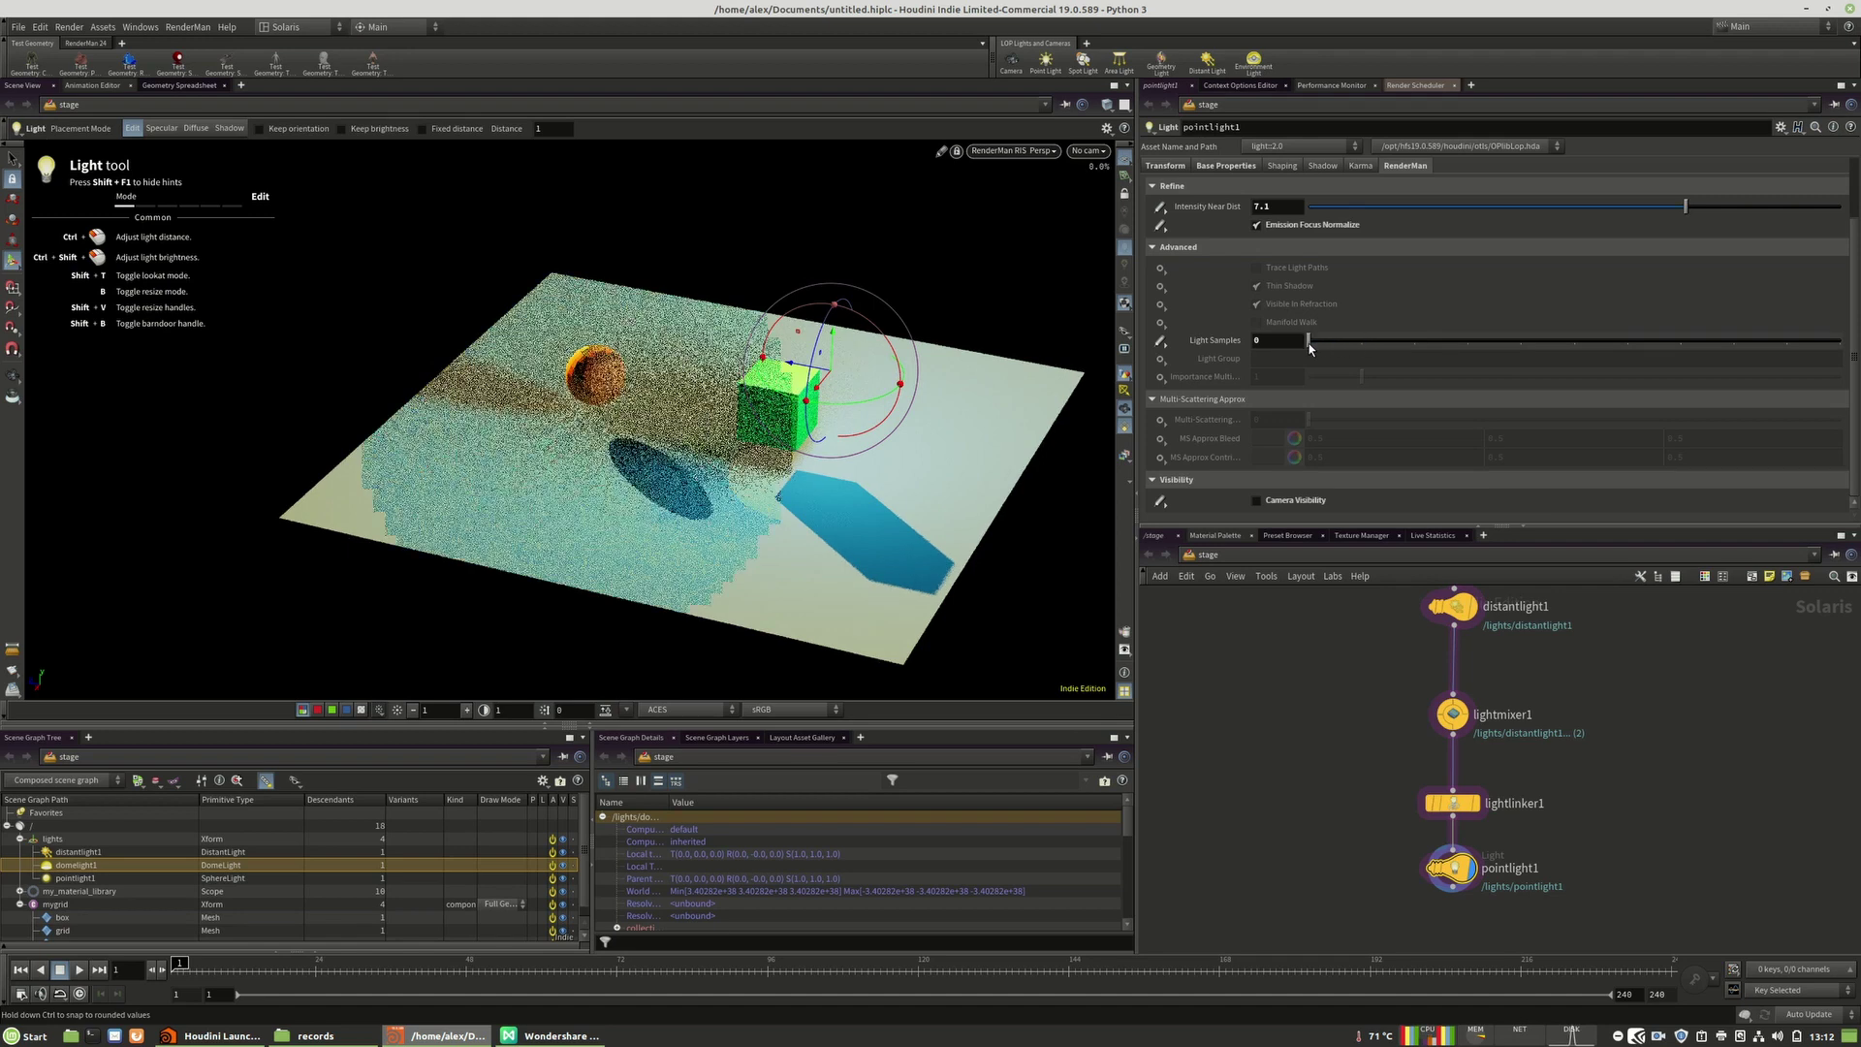
click(1414, 343)
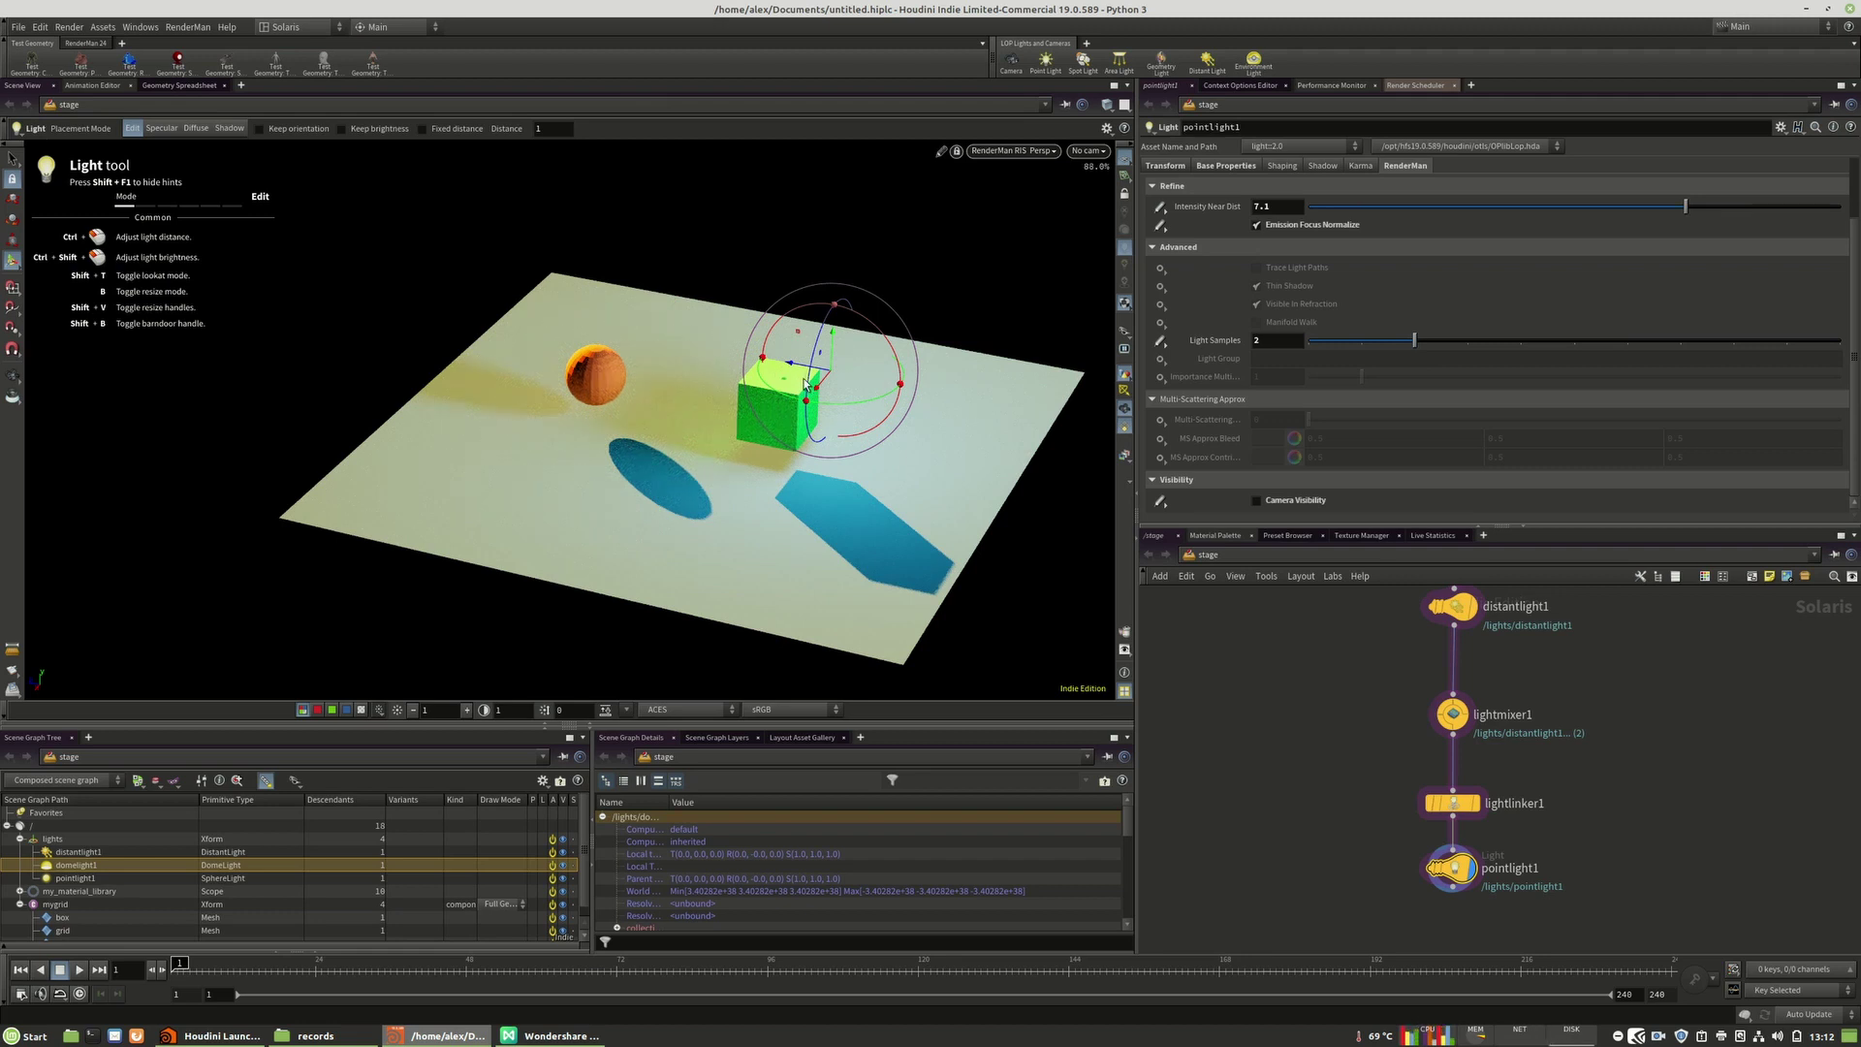
Step: Open the geometry network inside the MYOBJECT SOP Create node
middle_drag(1557, 694, 1528, 754)
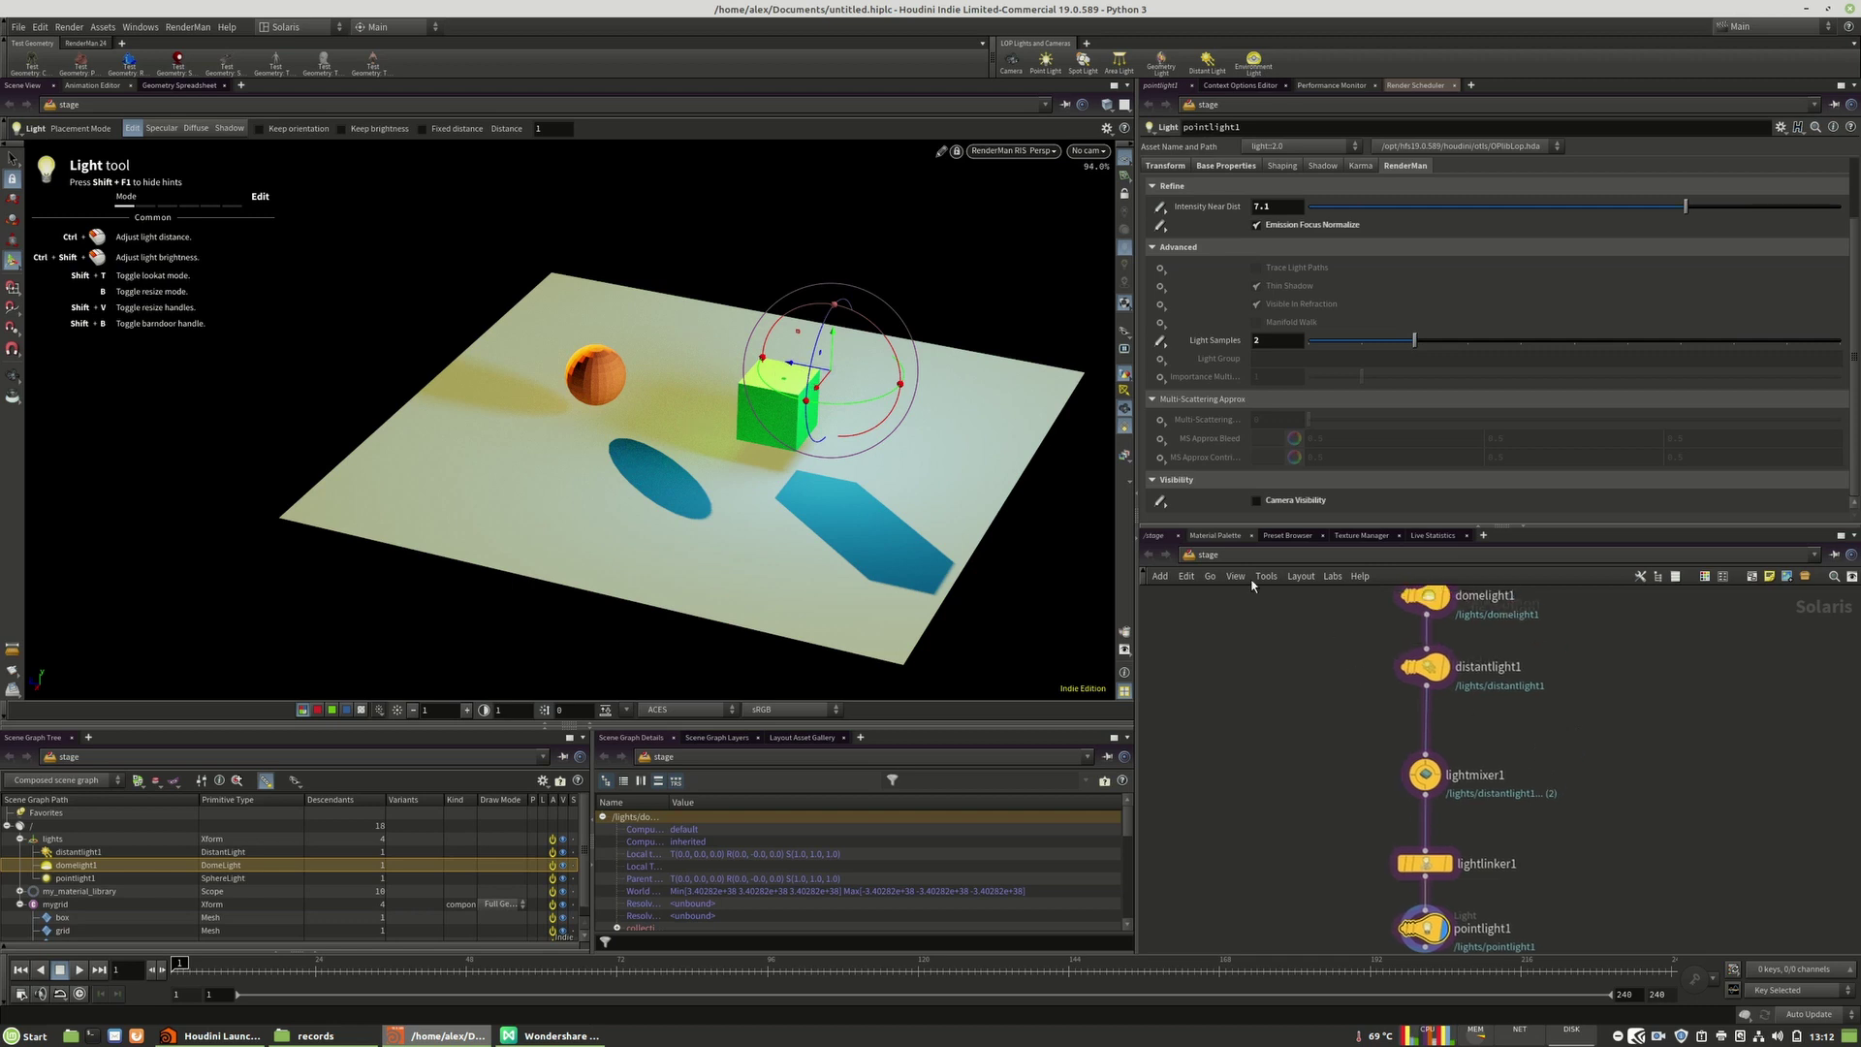
middle_drag(1650, 730, 1581, 897)
middle_drag(1599, 756, 1606, 916)
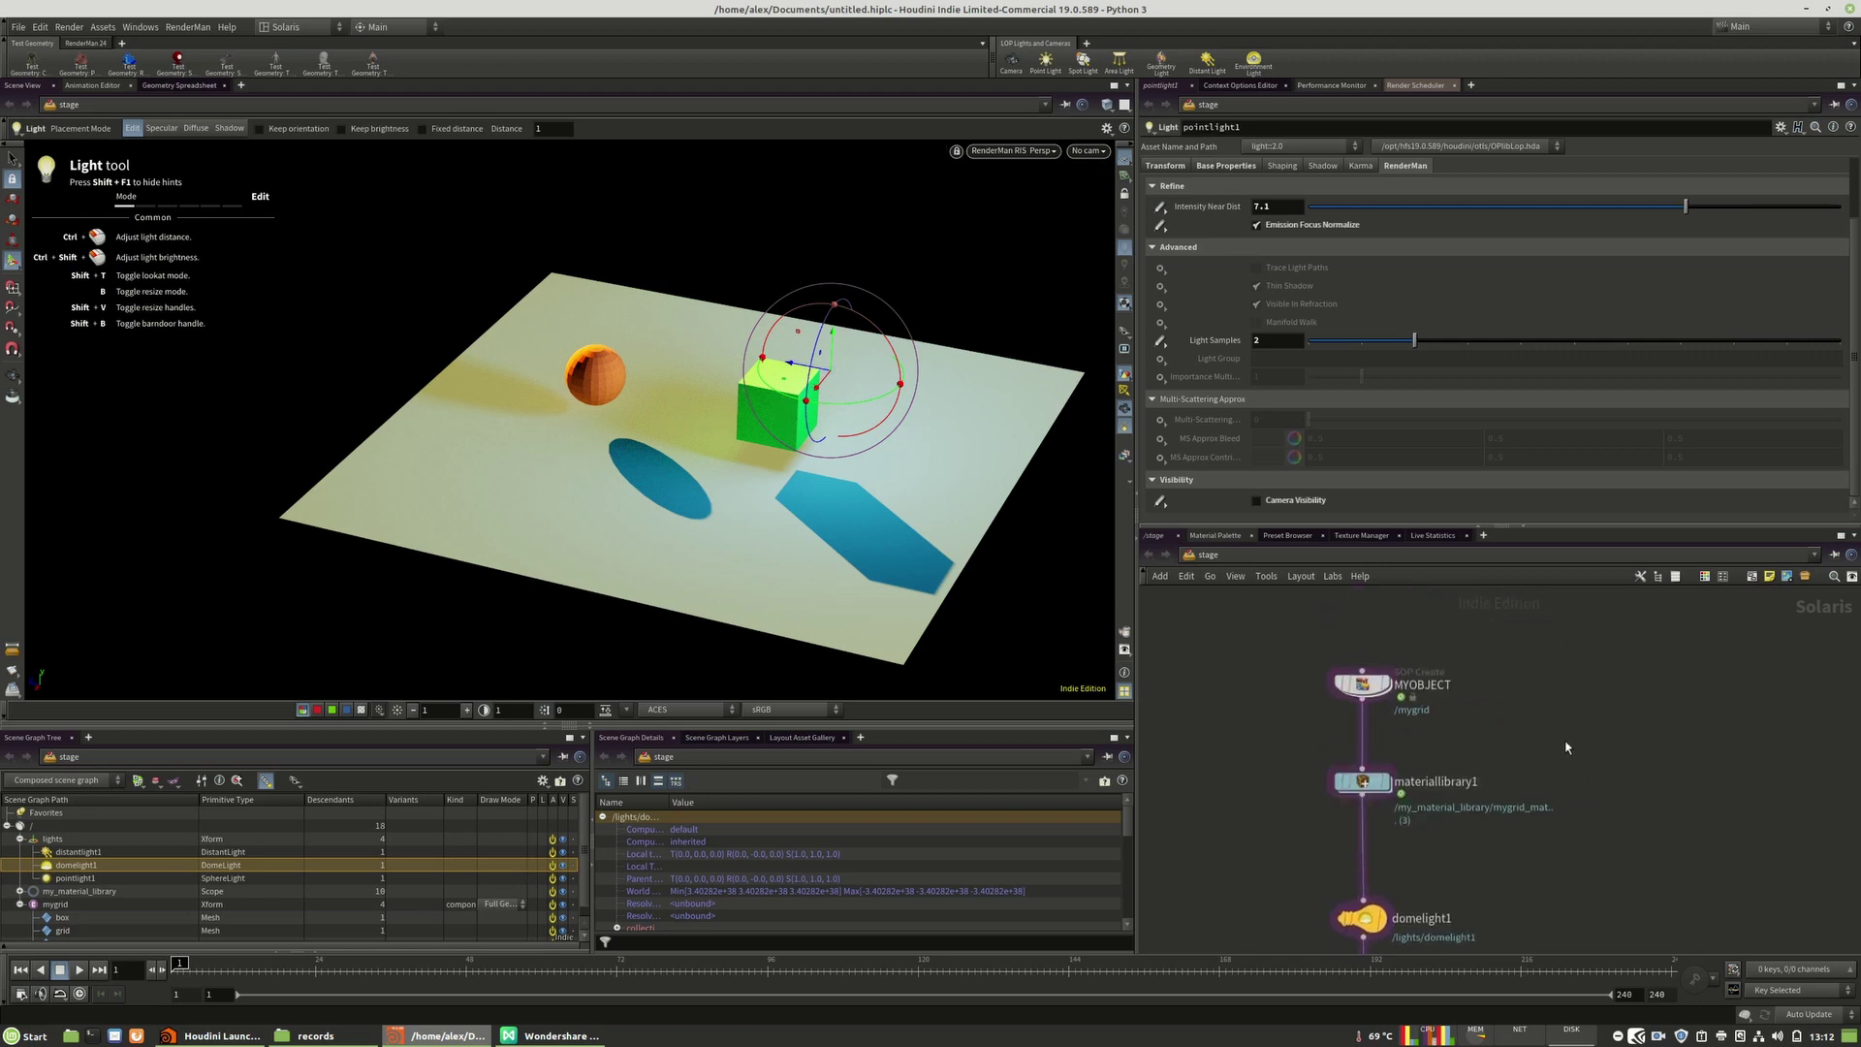
double_click(1355, 688)
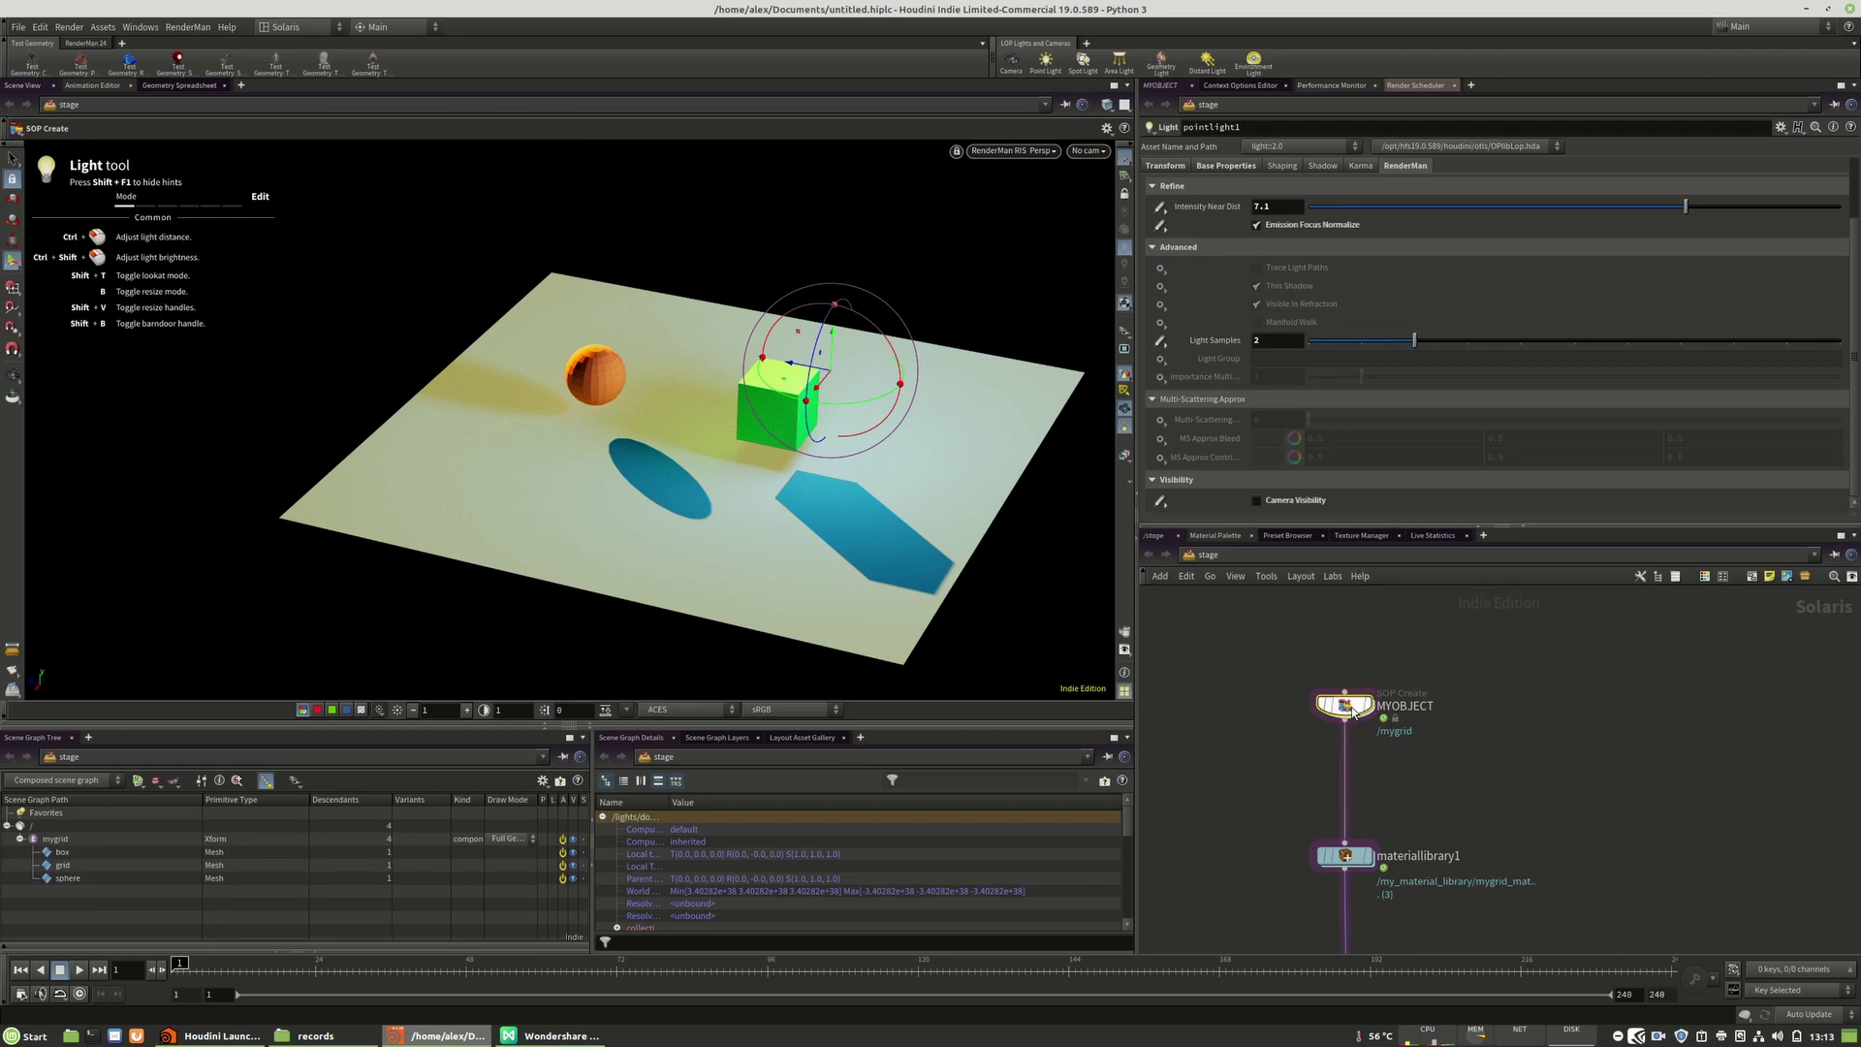
key(Tab)
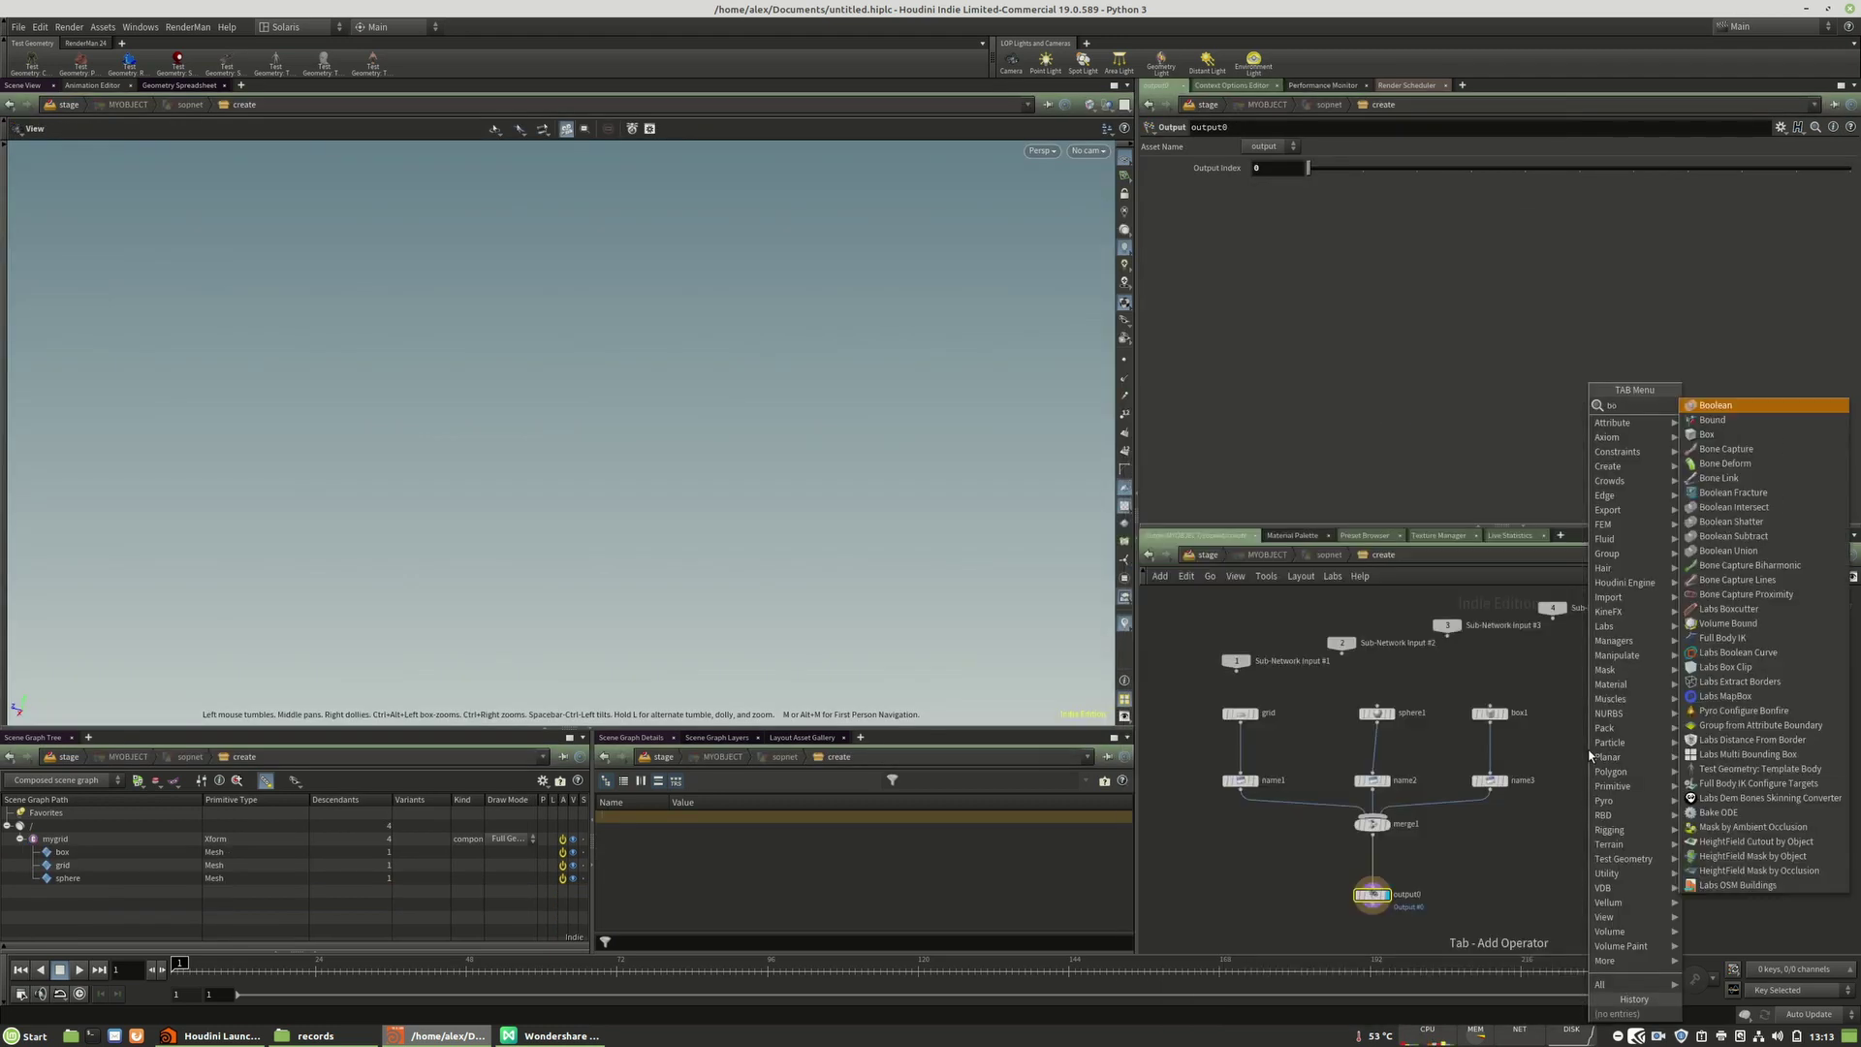
text(bo)
key(Escape)
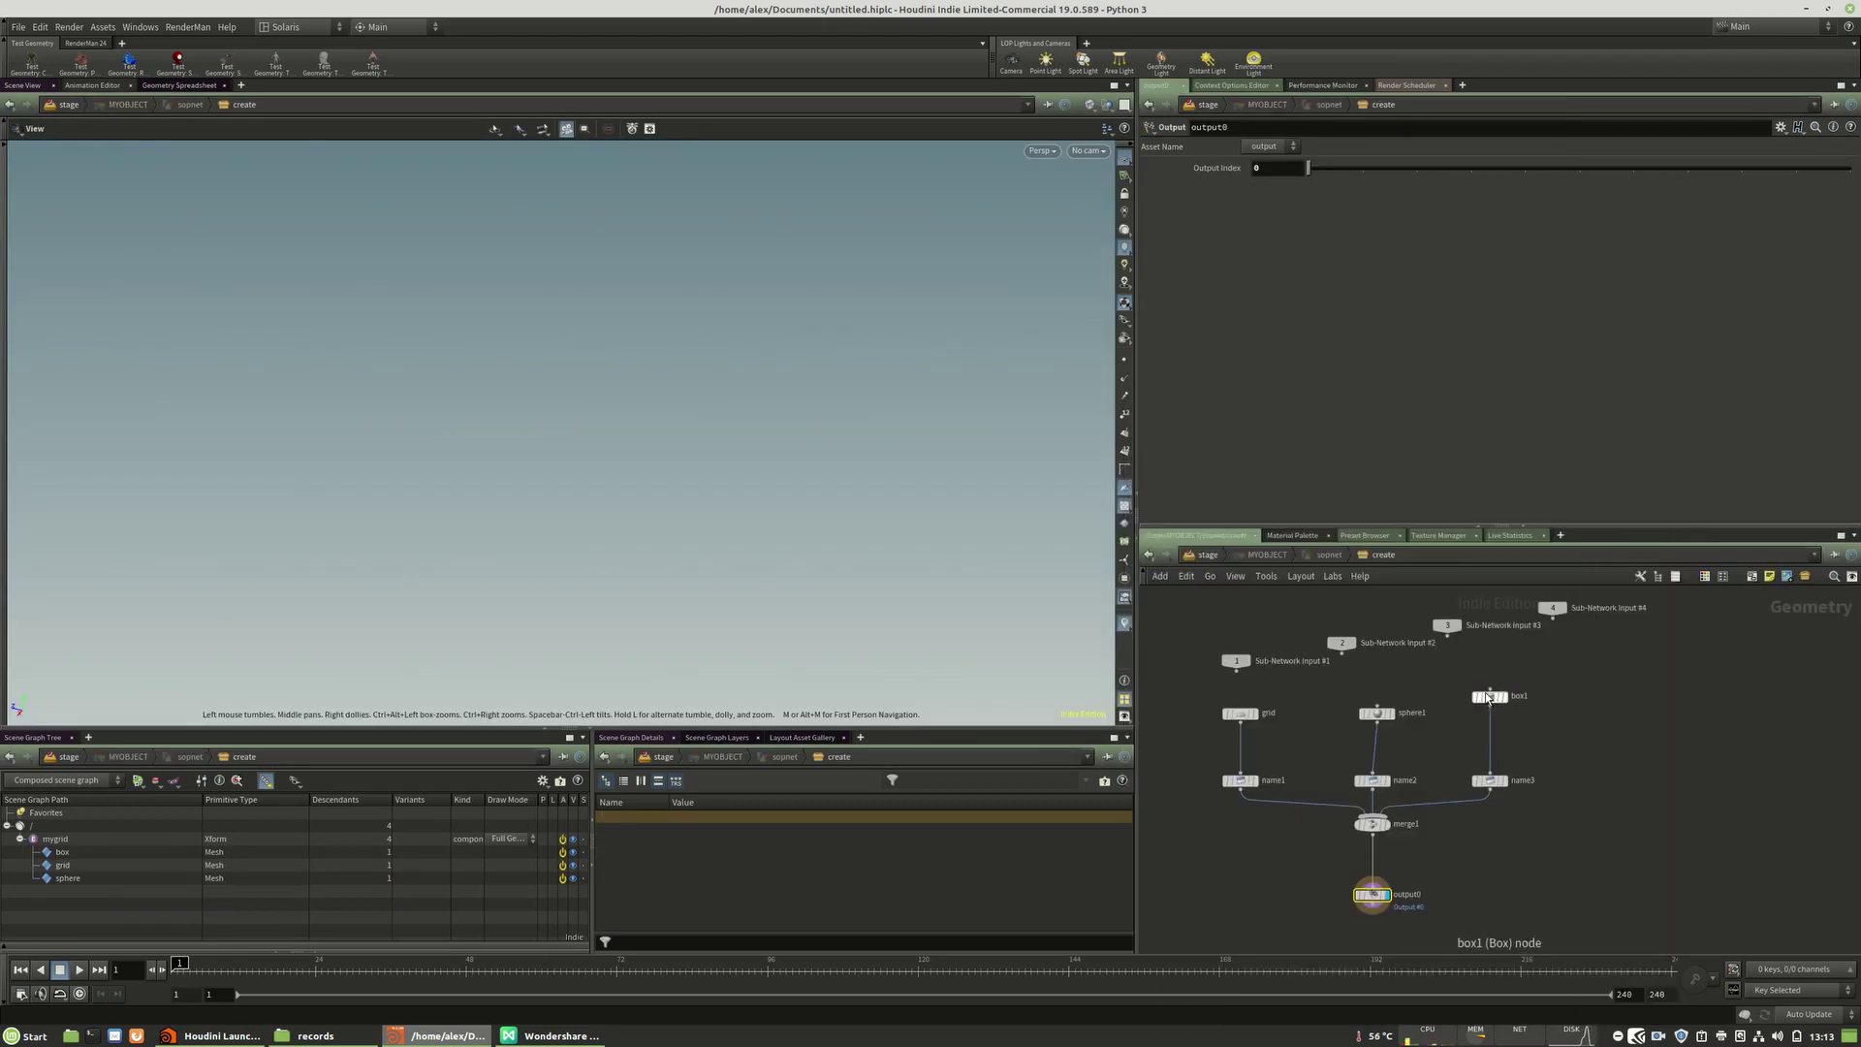
click(1045, 152)
click(1079, 123)
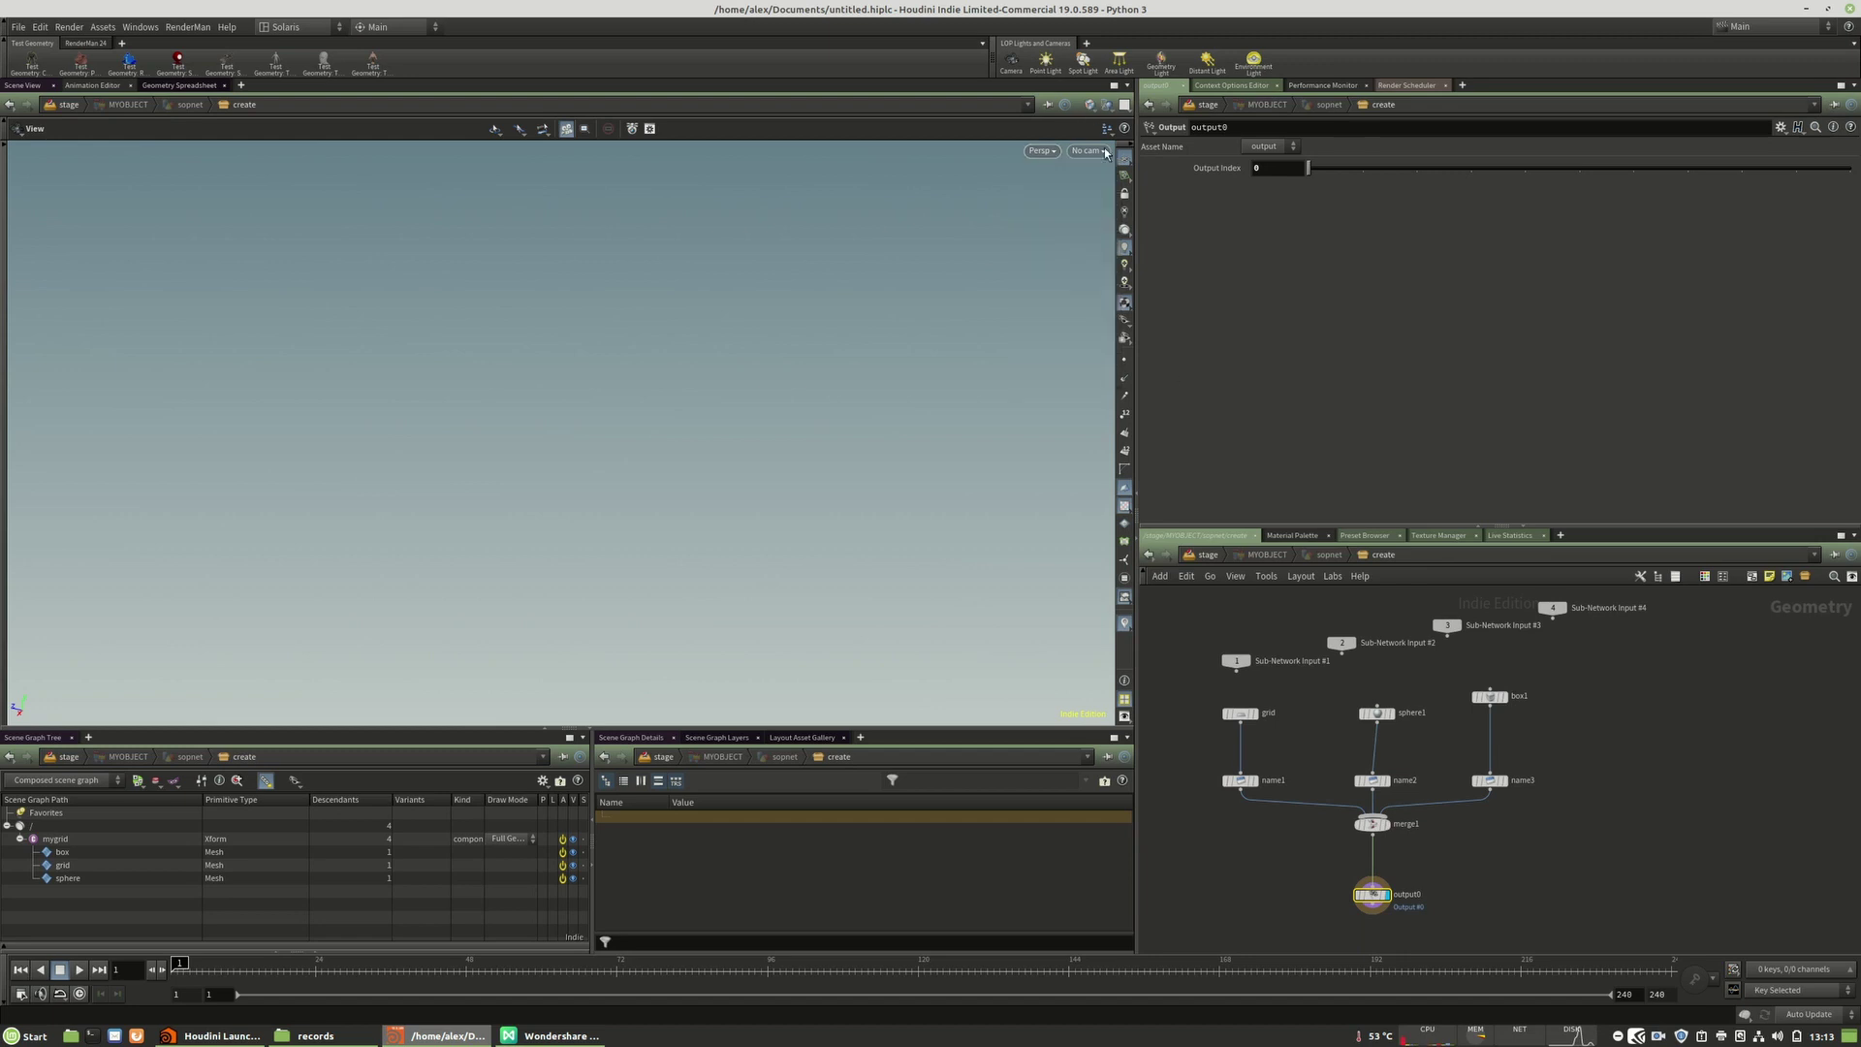
Step: Switch the stage viewport away from the RenderMan renderer and frame the grid, sphere and box inside MYOBJECT's geometry network
click(1274, 557)
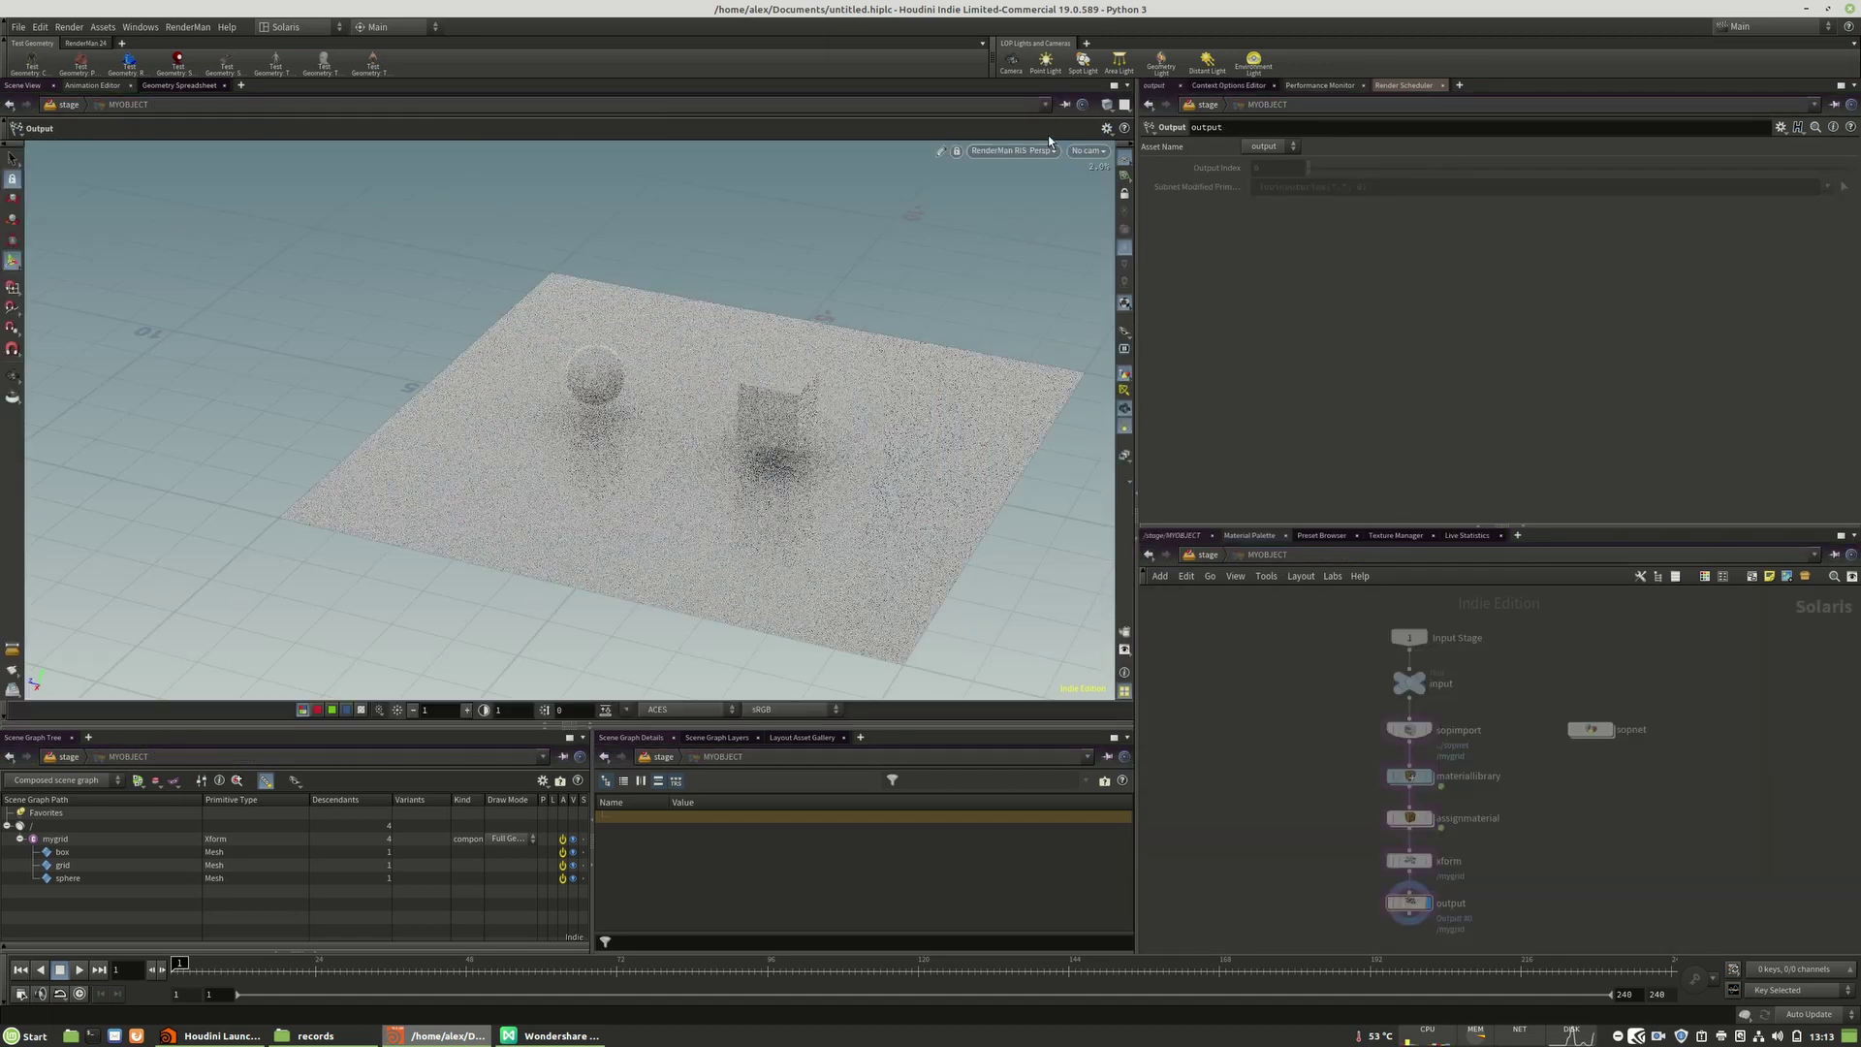
click(1028, 151)
click(1018, 198)
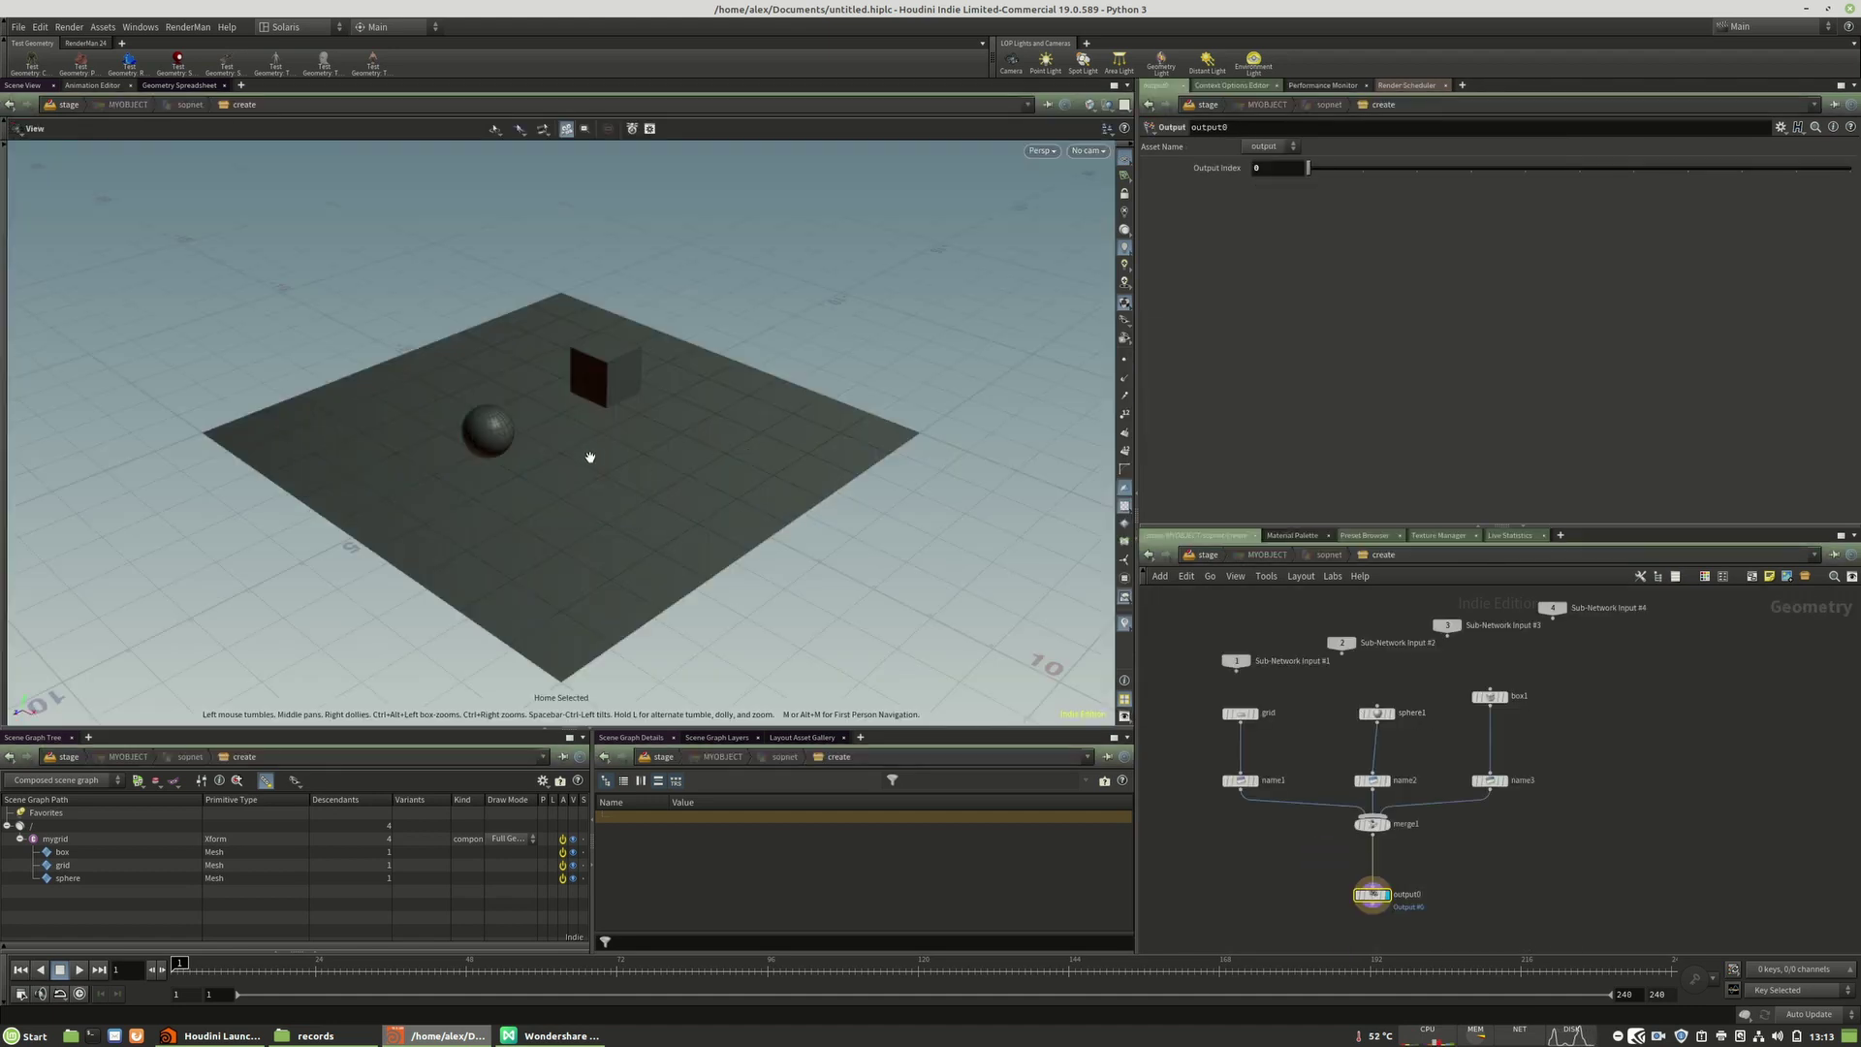
drag(589, 456, 545, 489)
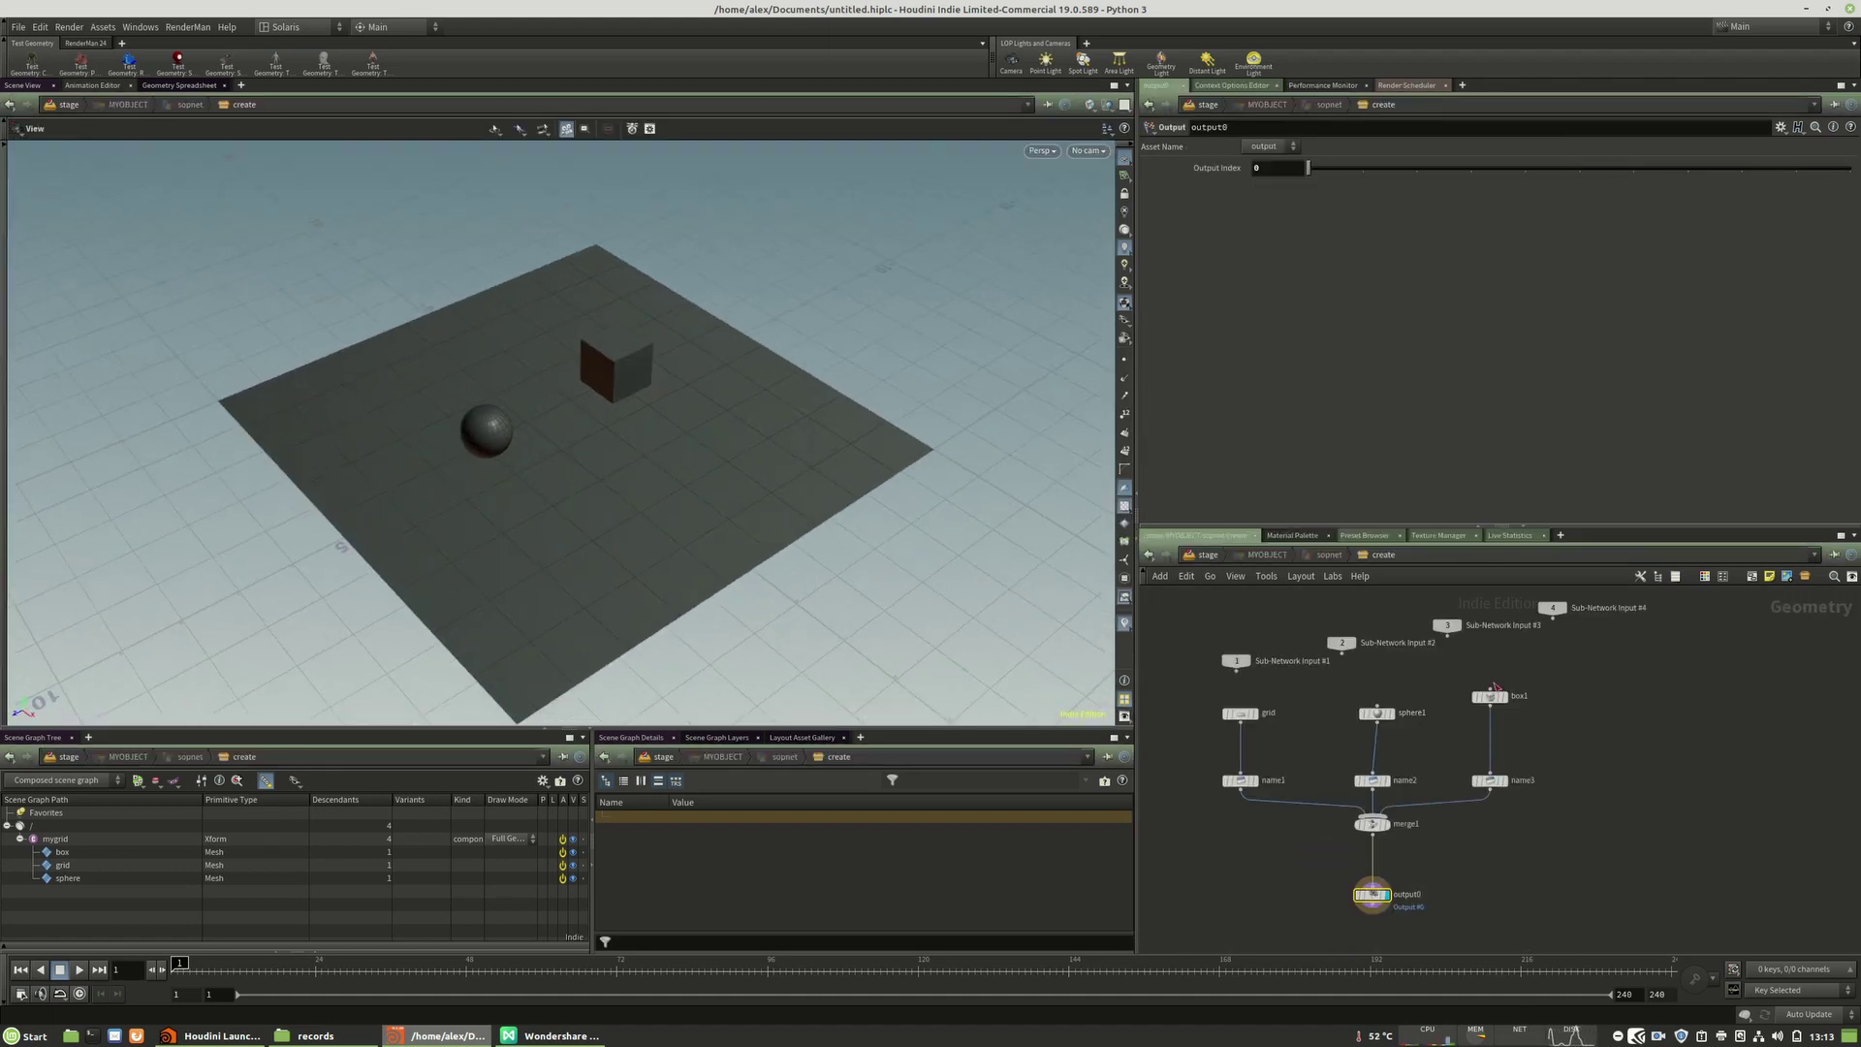
Step: Reshape box1 into a wall about 1 × 4.59 × 7.70 and move it to about -4.47, 1.48, 0.84 along the grid's edge
click(1491, 699)
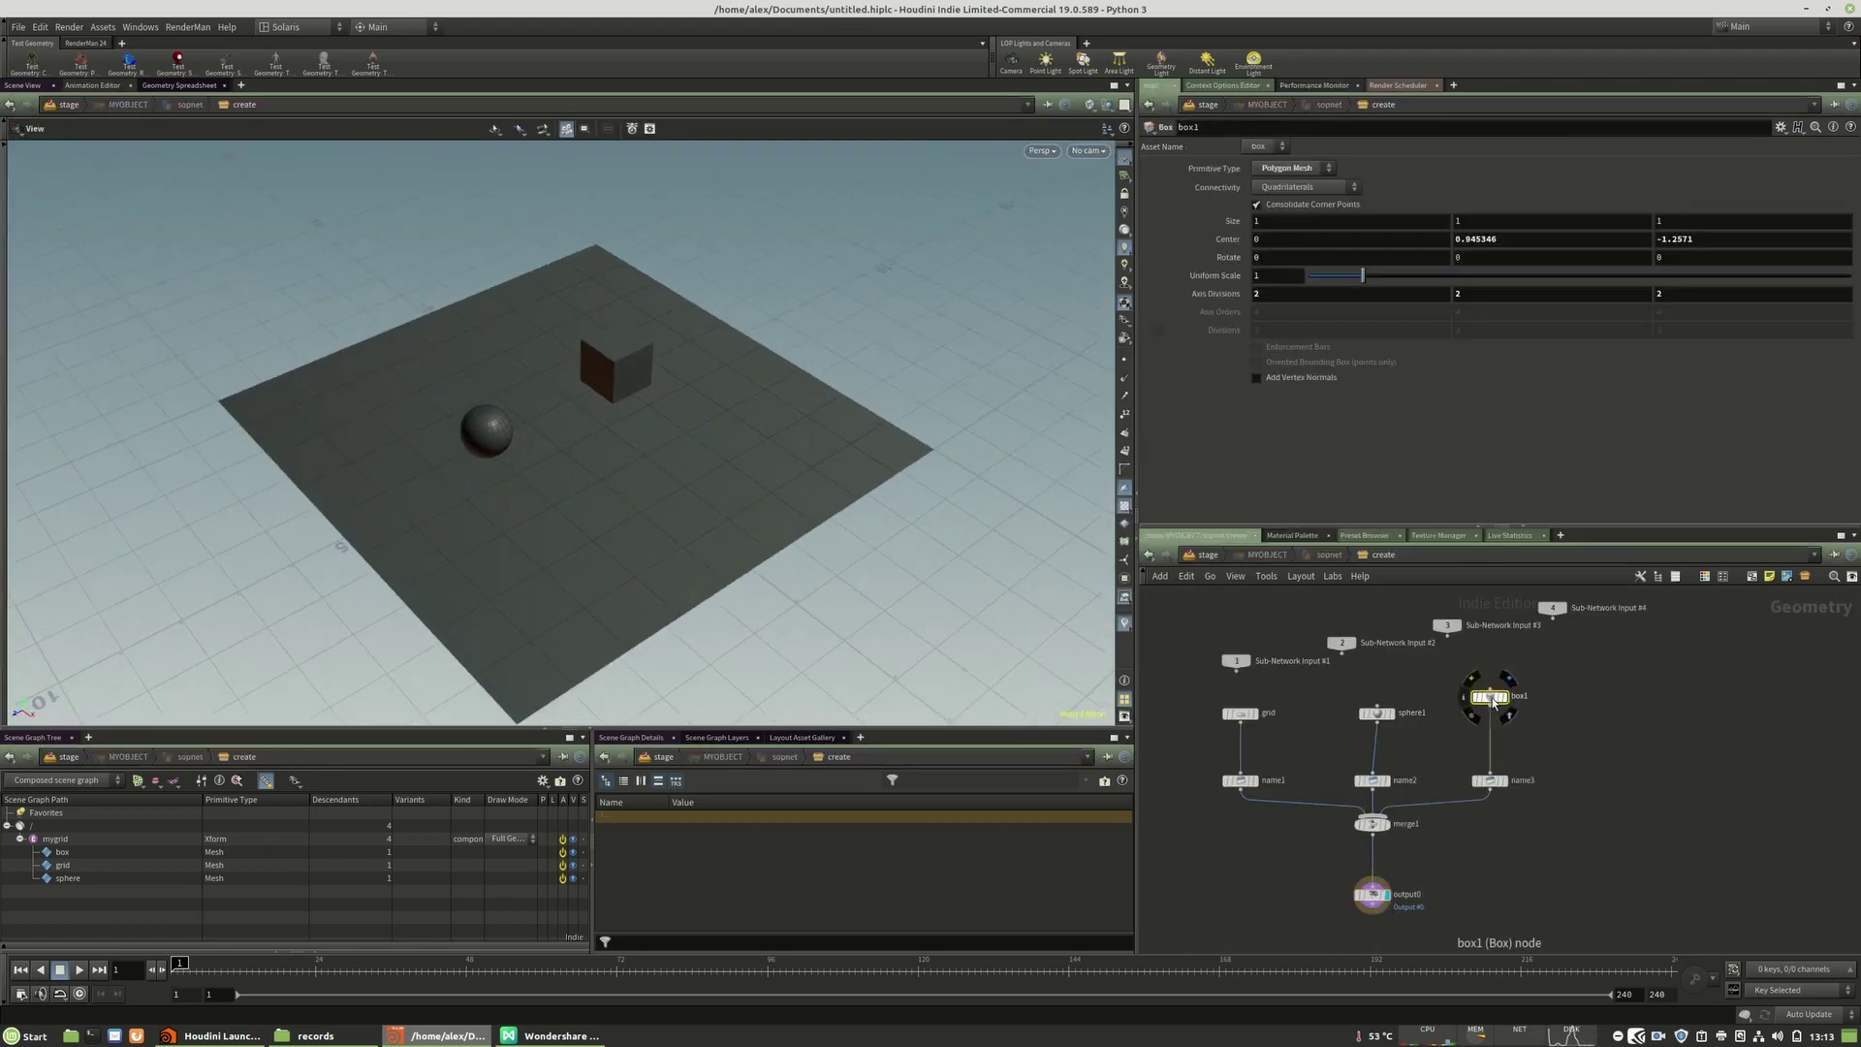
click(4, 300)
key(Return)
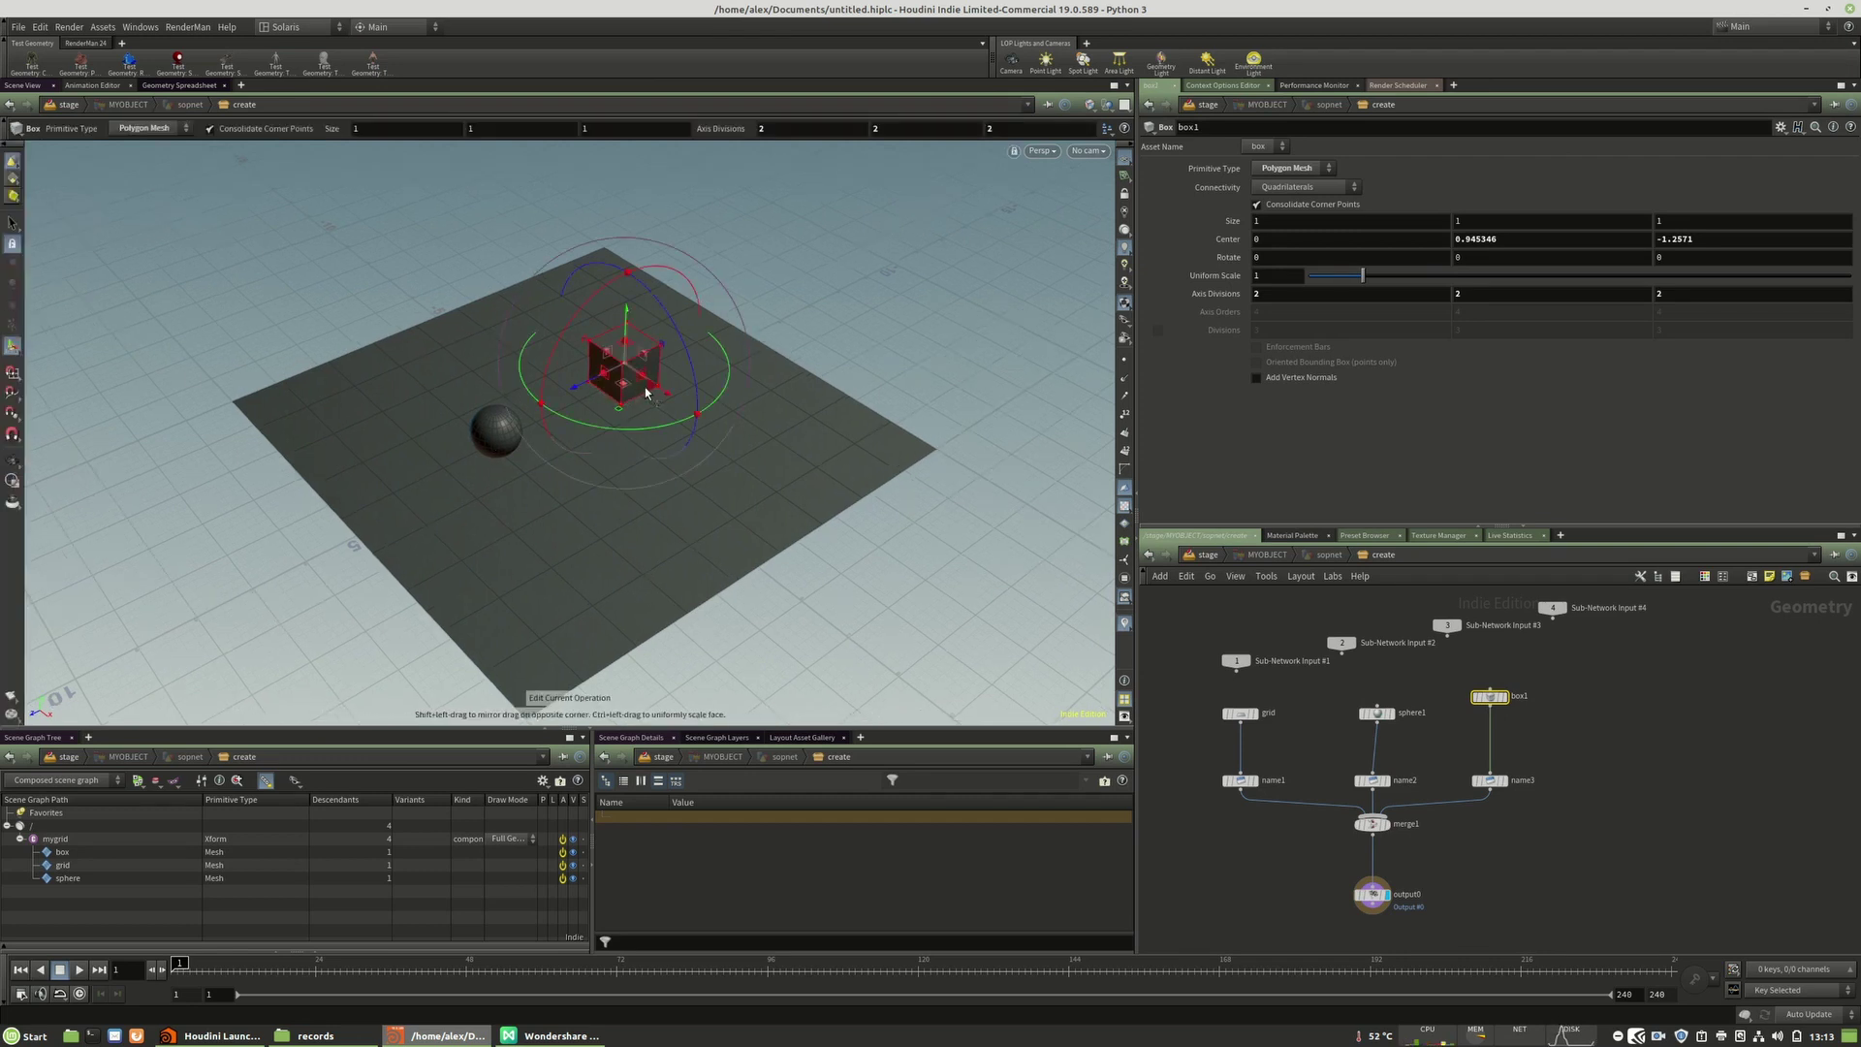
drag(606, 382, 330, 539)
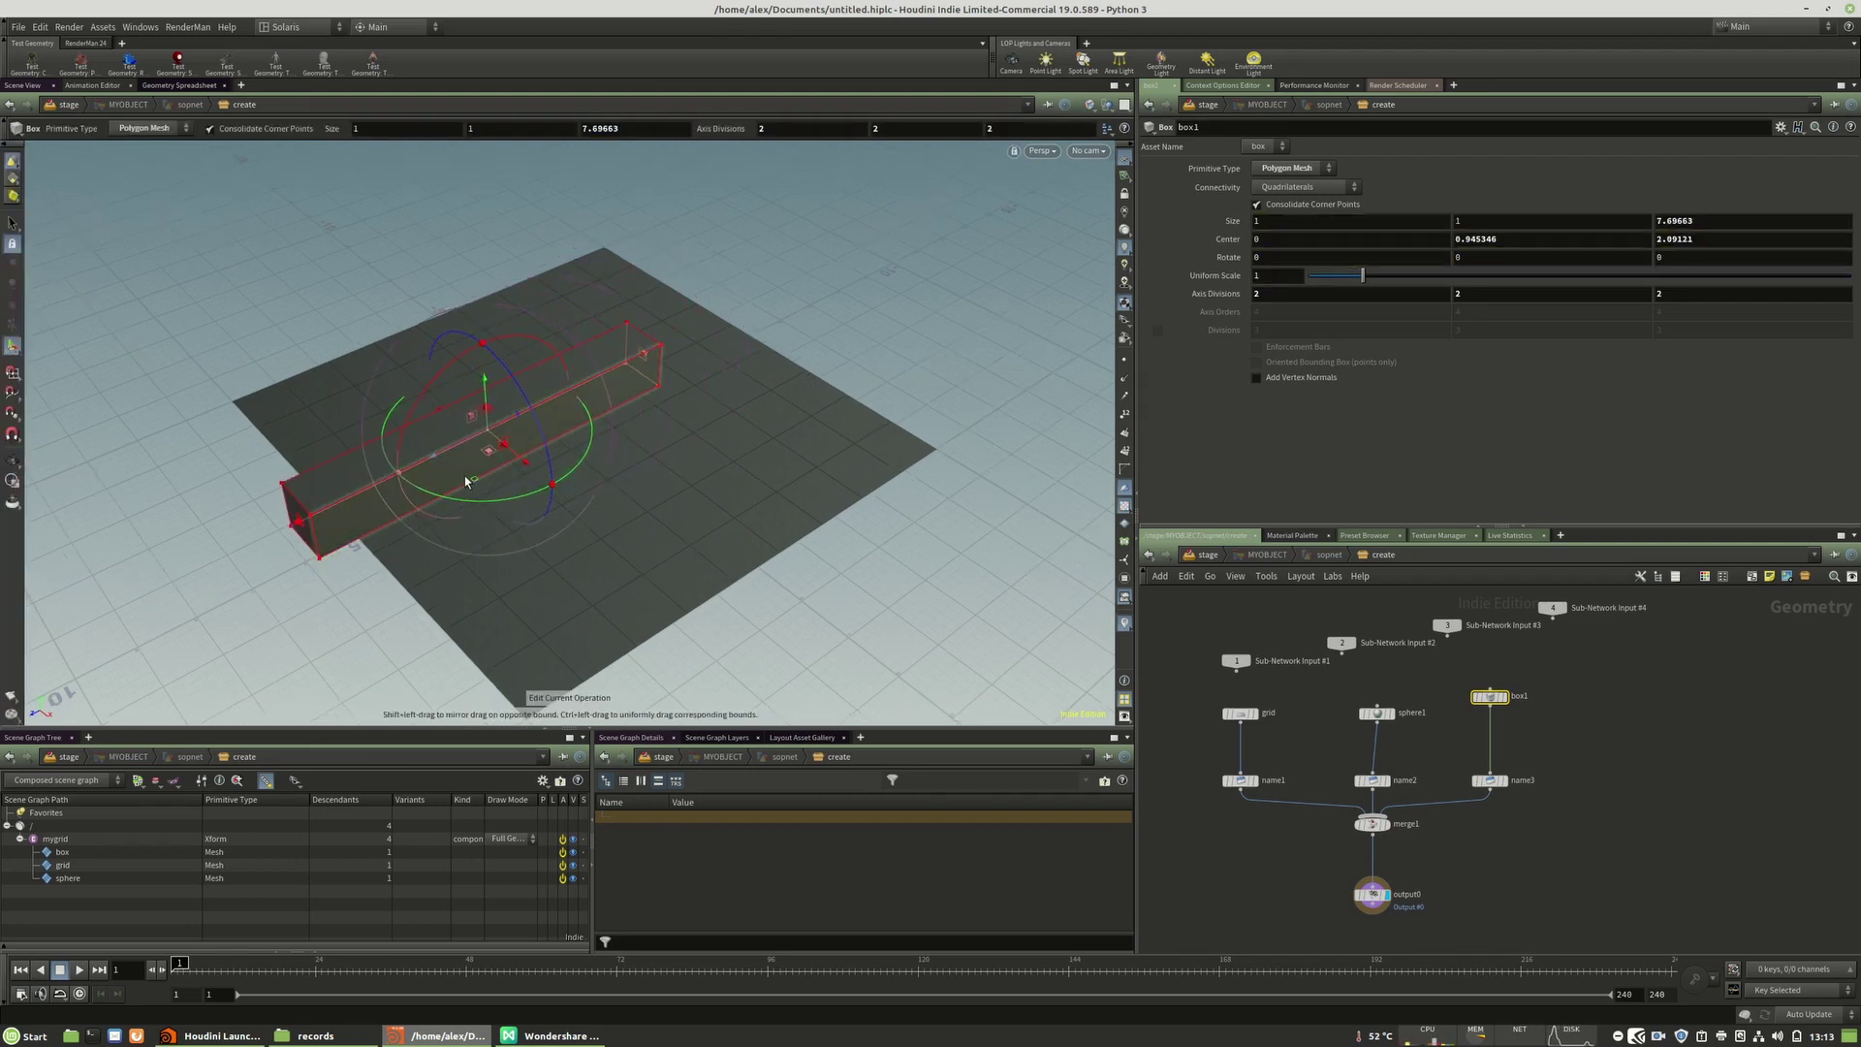
drag(487, 413, 490, 241)
drag(520, 381, 384, 302)
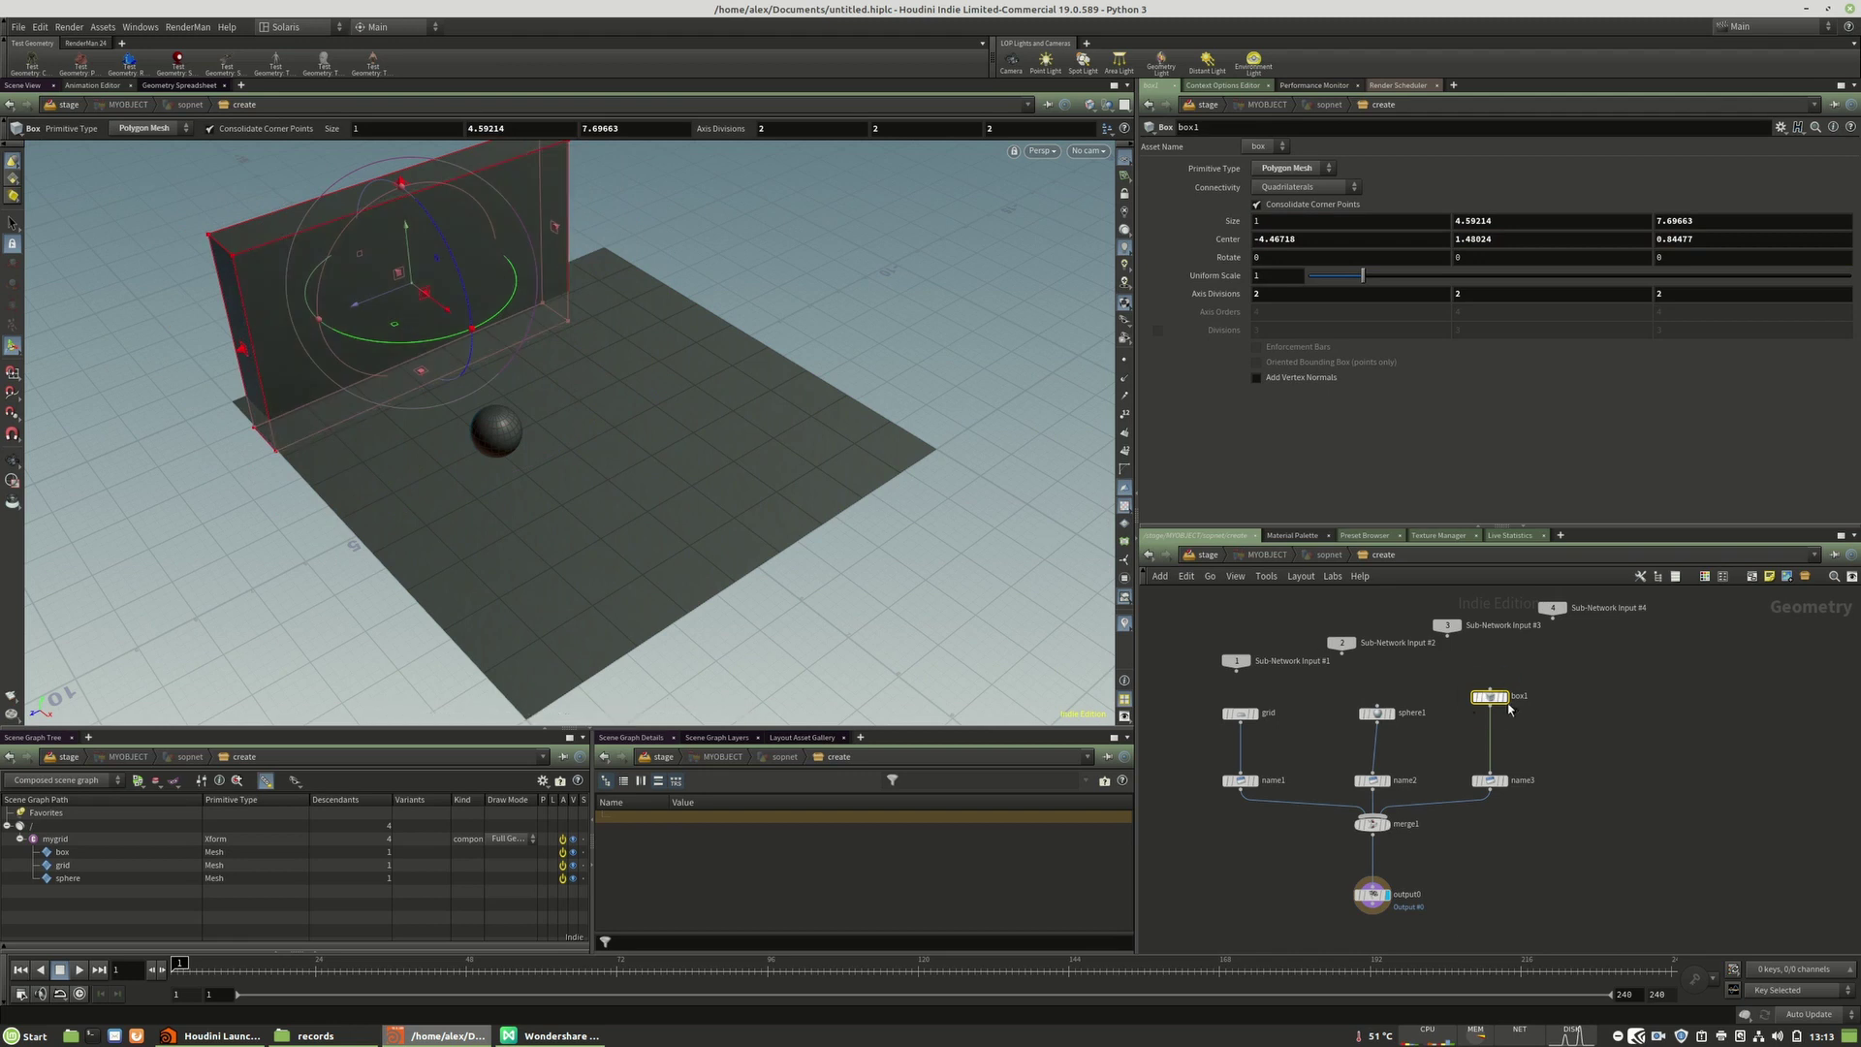
Step: Duplicate the wall box and combine both boxes with a Merge node placed between box1 and name3
alt+drag(1493, 698, 1570, 697)
key(Tab)
text(mer)
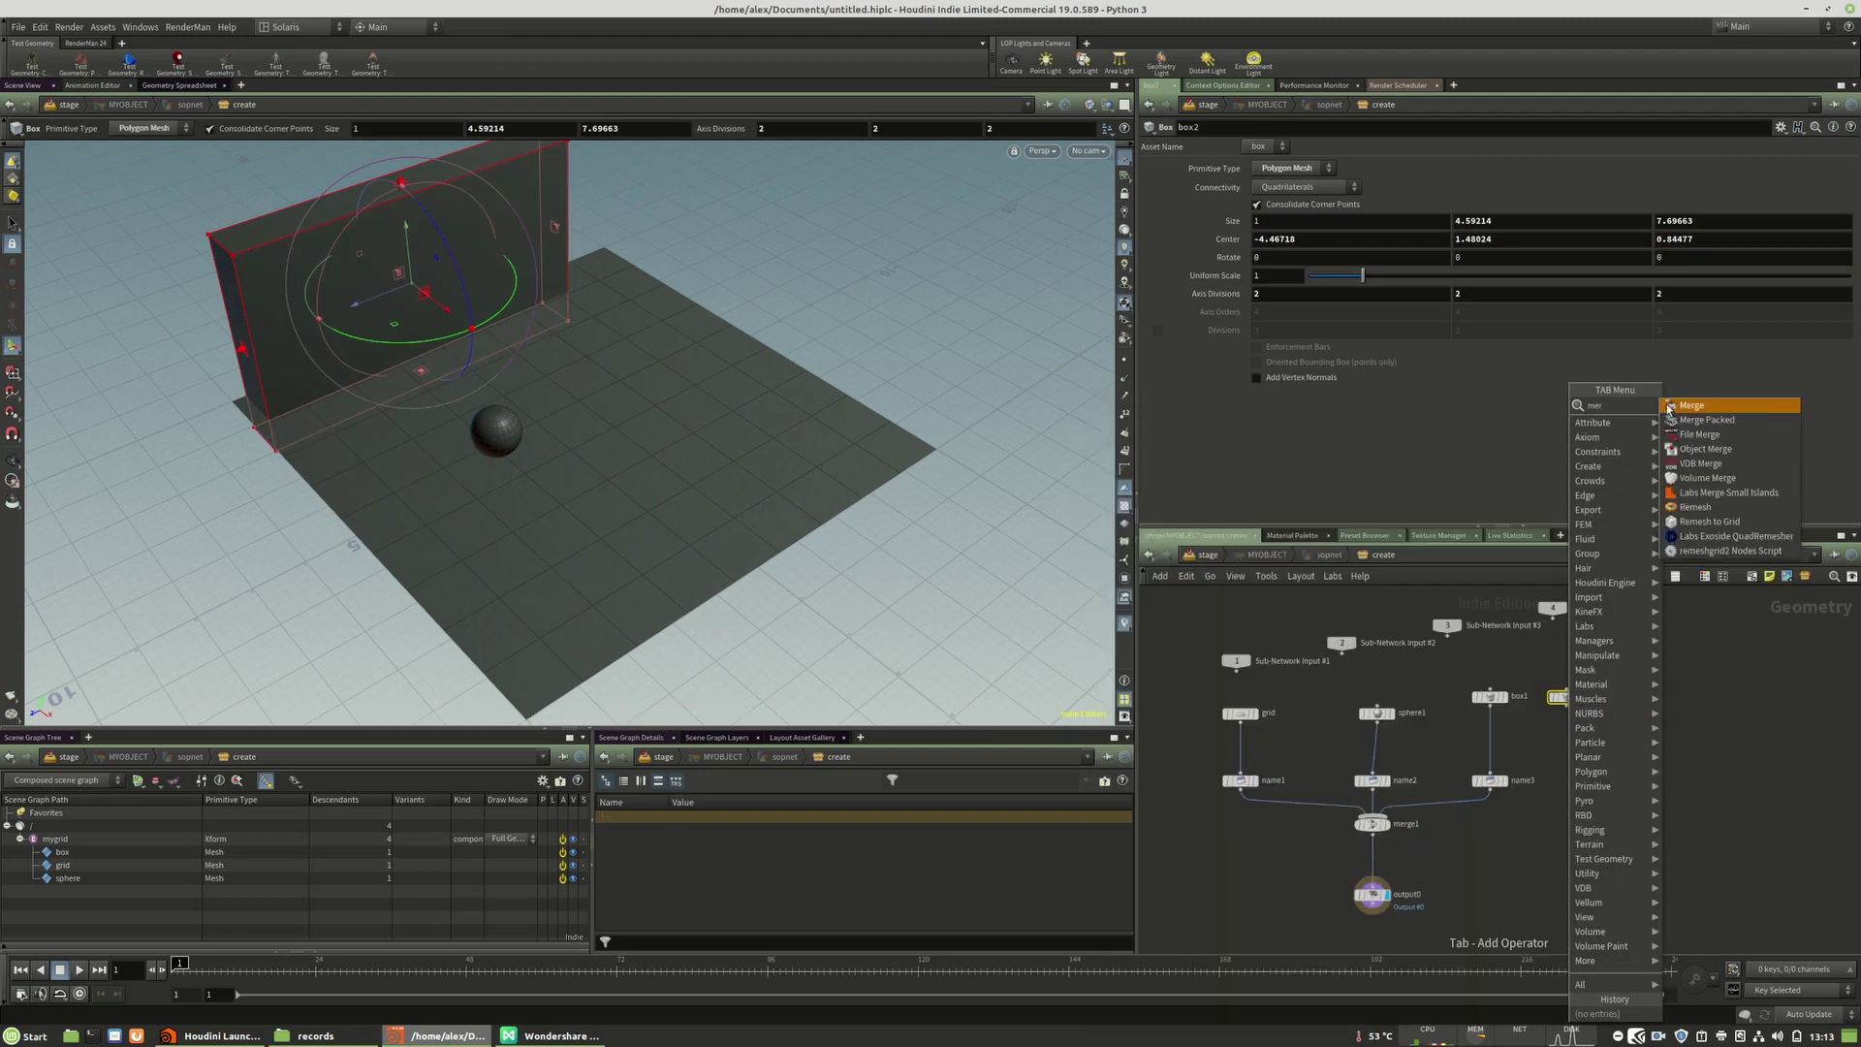
click(1669, 406)
click(1493, 739)
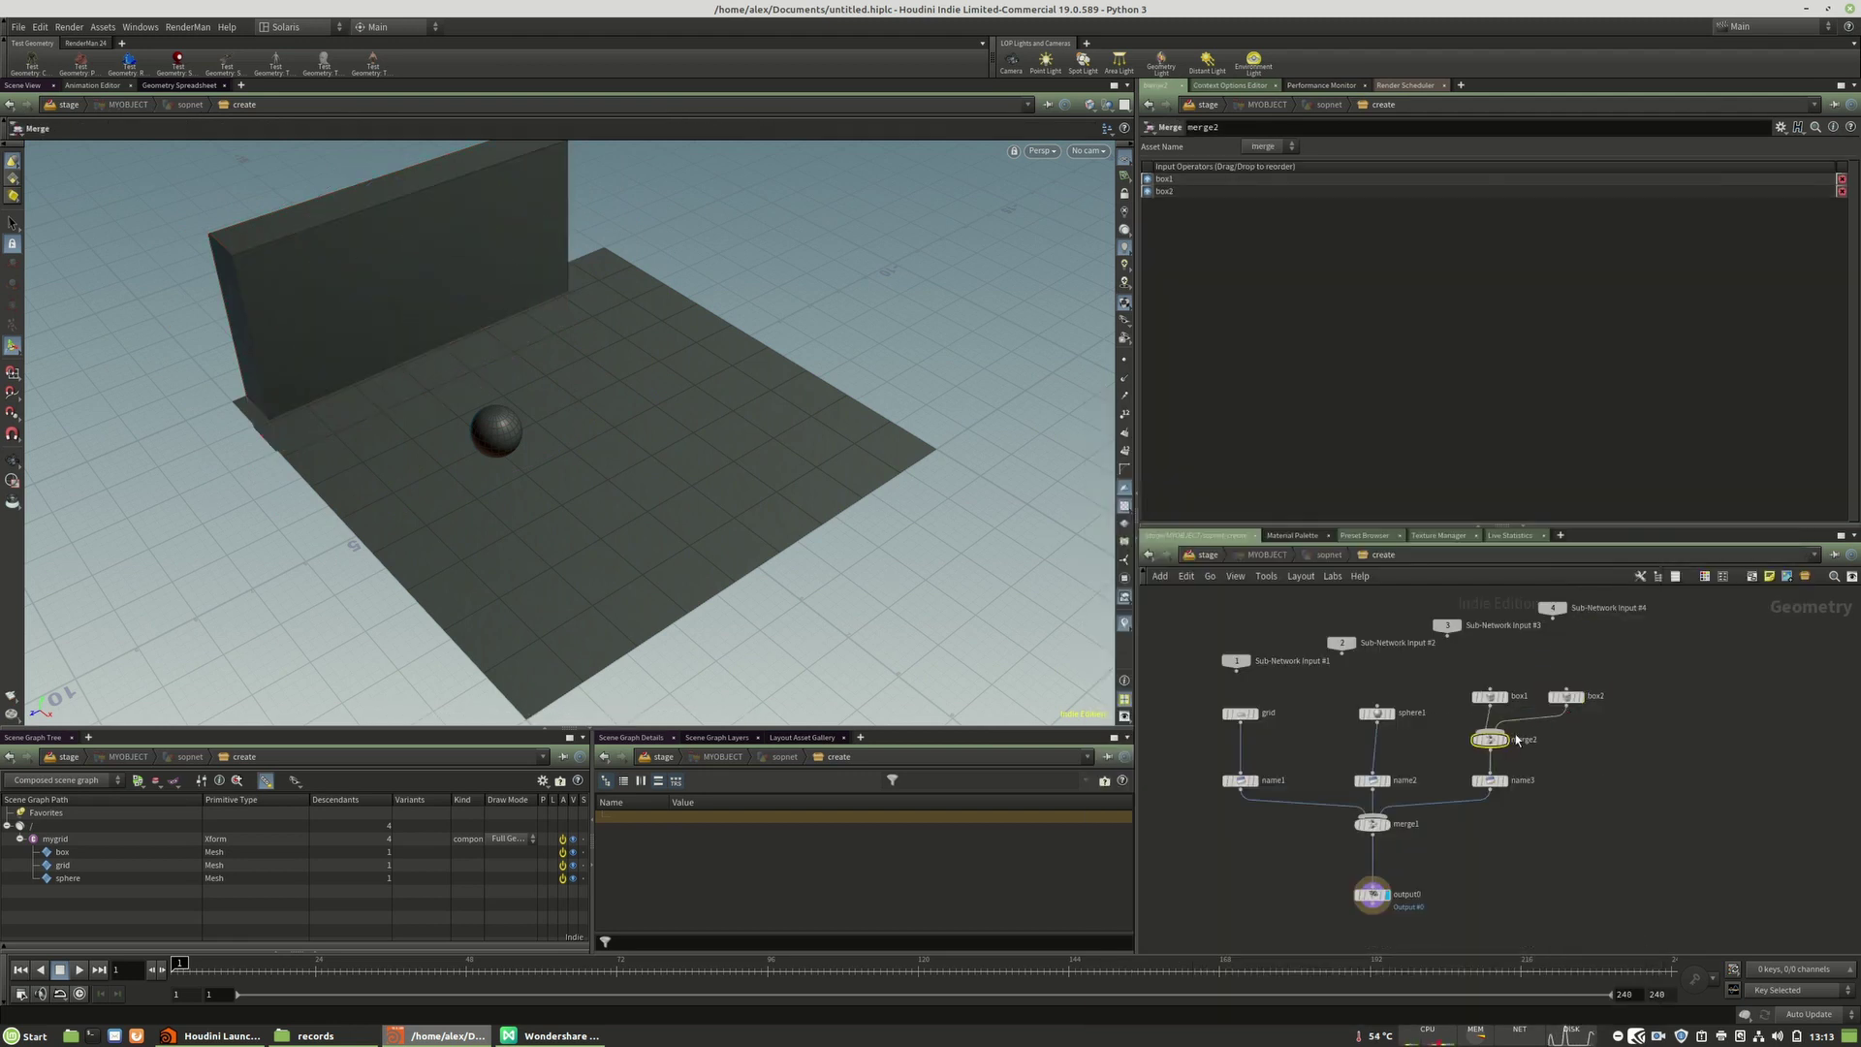
Step: Rotate the duplicated wall box about 96 degrees around its Y axis
click(1565, 699)
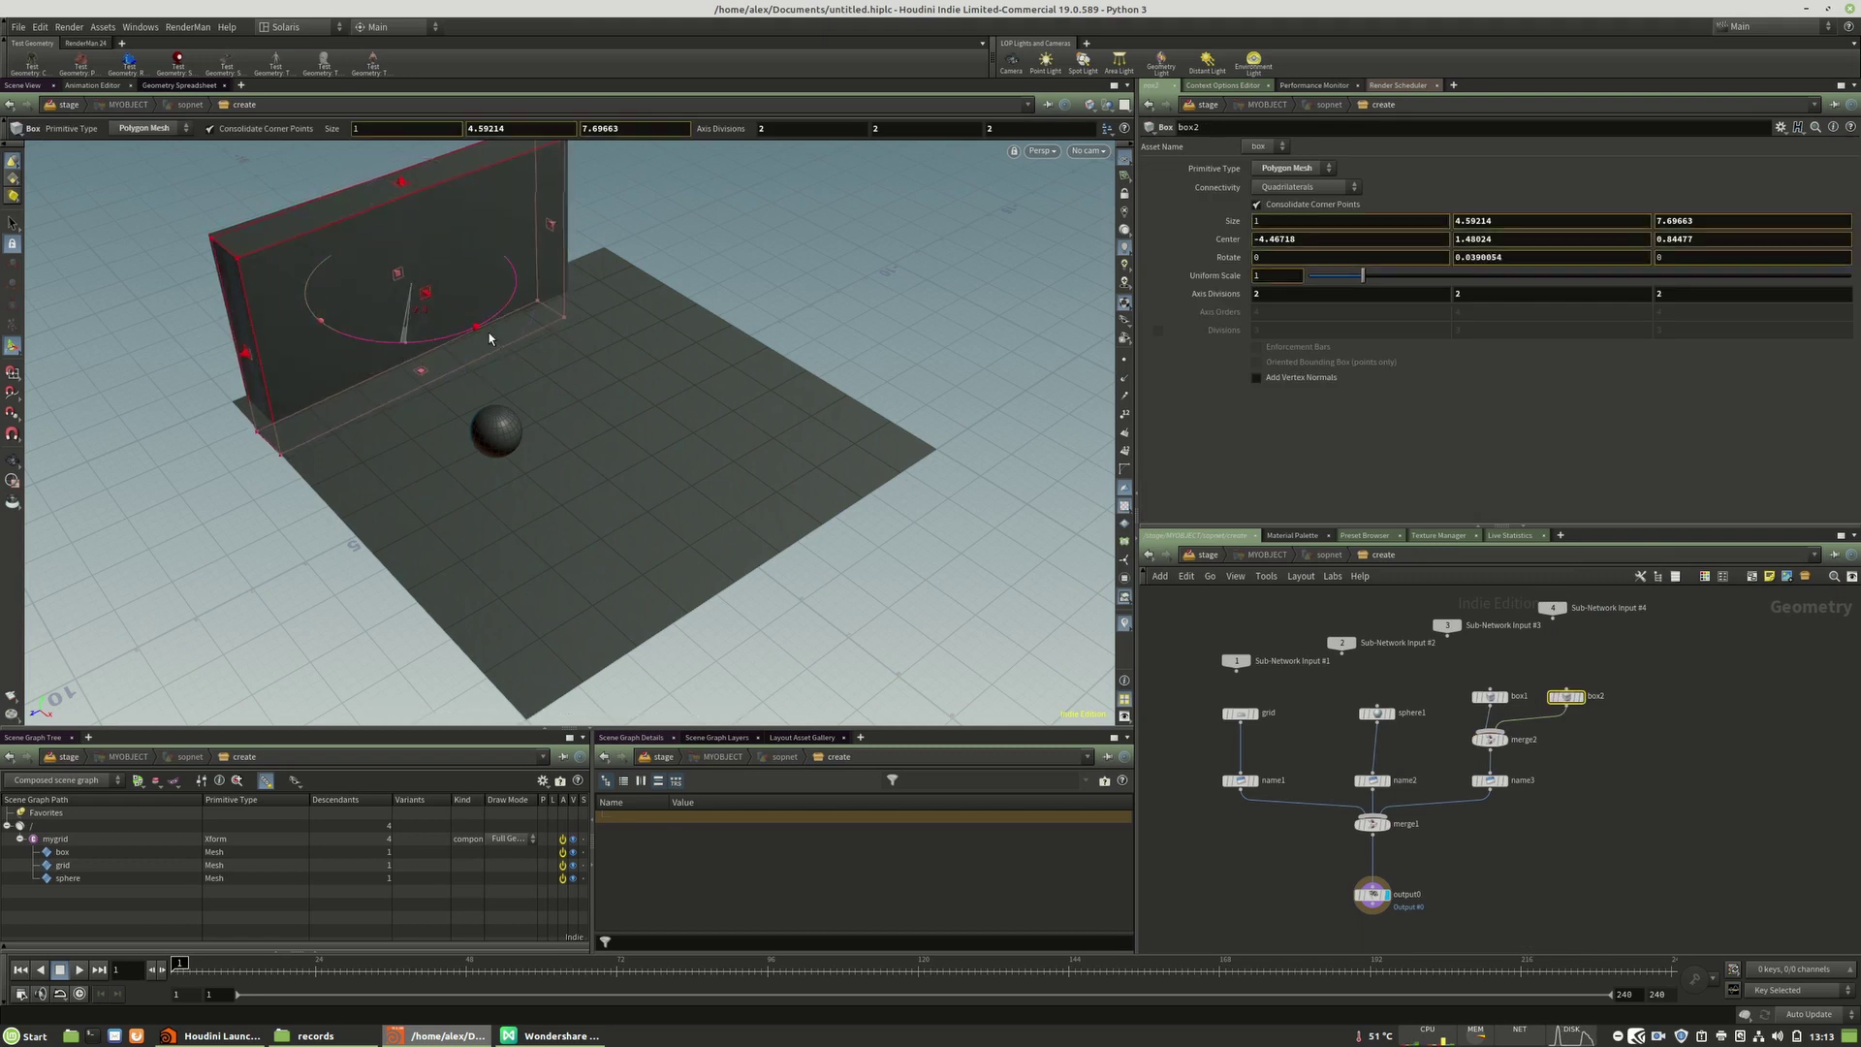
drag(427, 340, 509, 320)
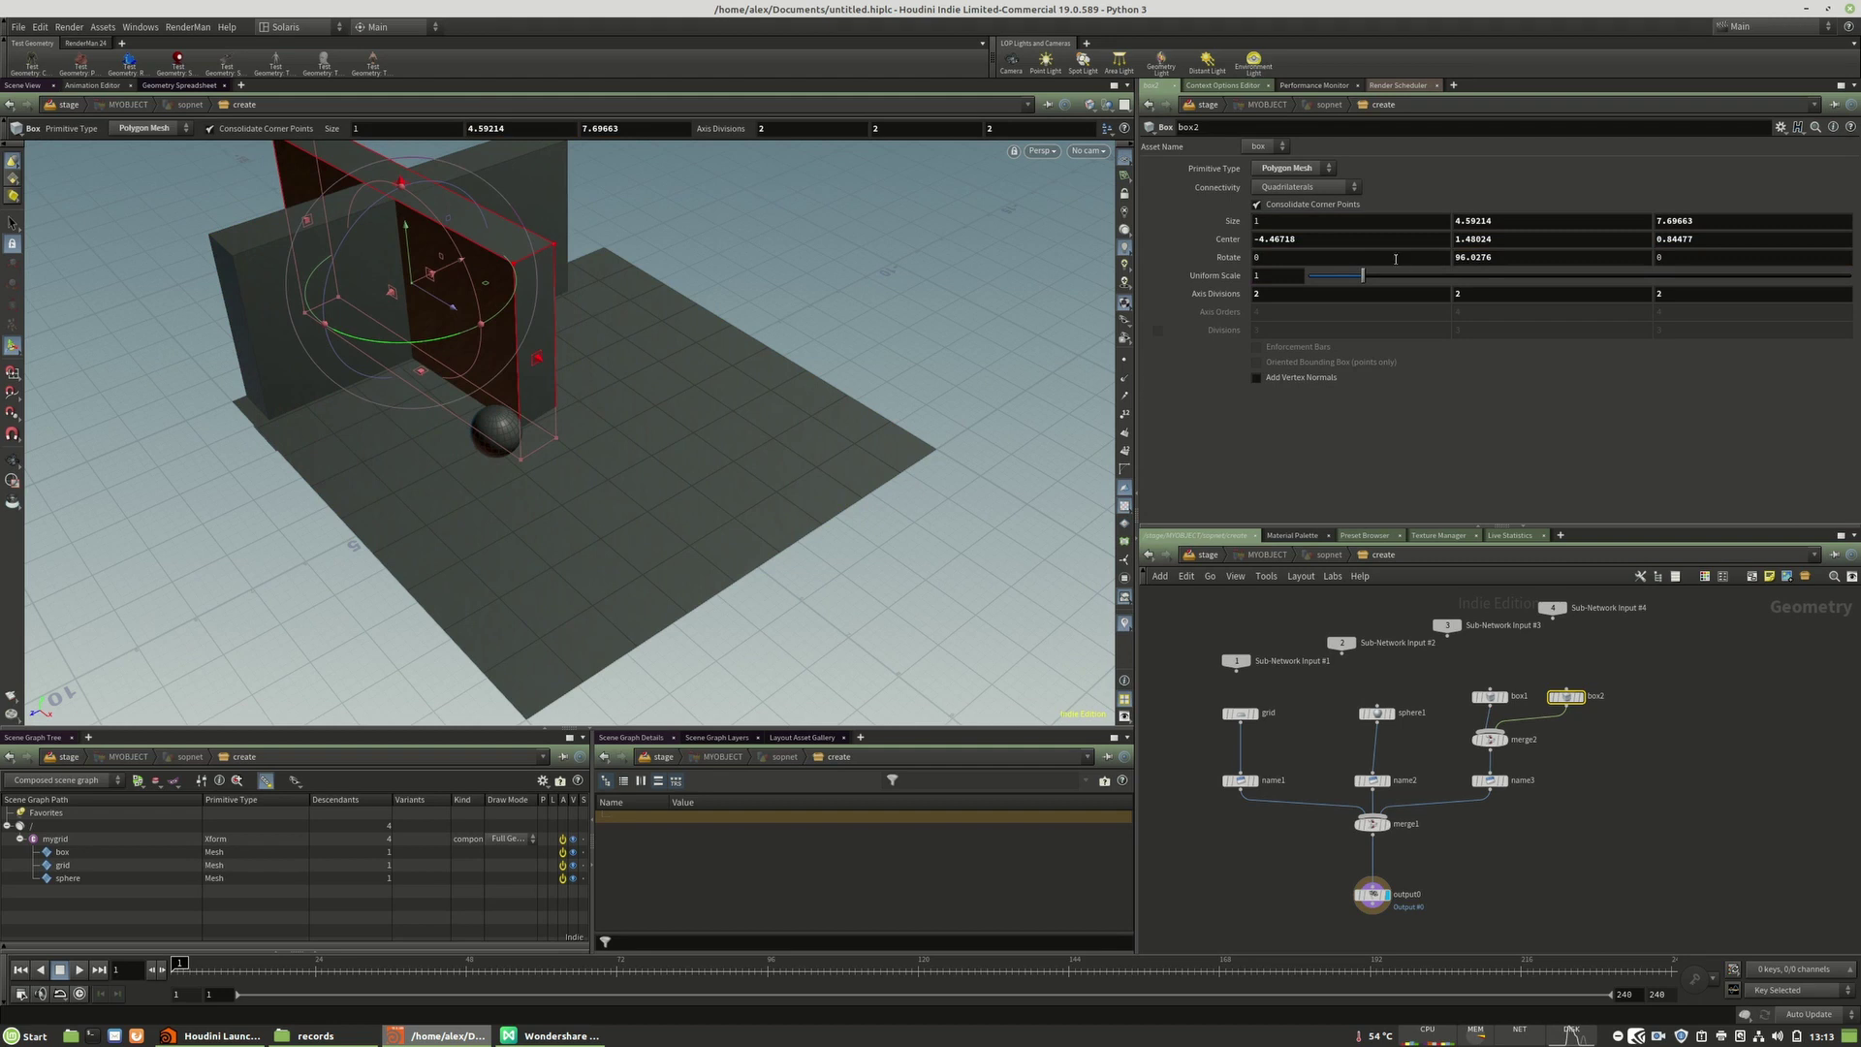
Step: Try a centre X of 0 and a Y rotation of 90 on the duplicated wall, and undo both changes
ctrl+middle_click(1367, 242)
drag(1463, 241, 1395, 241)
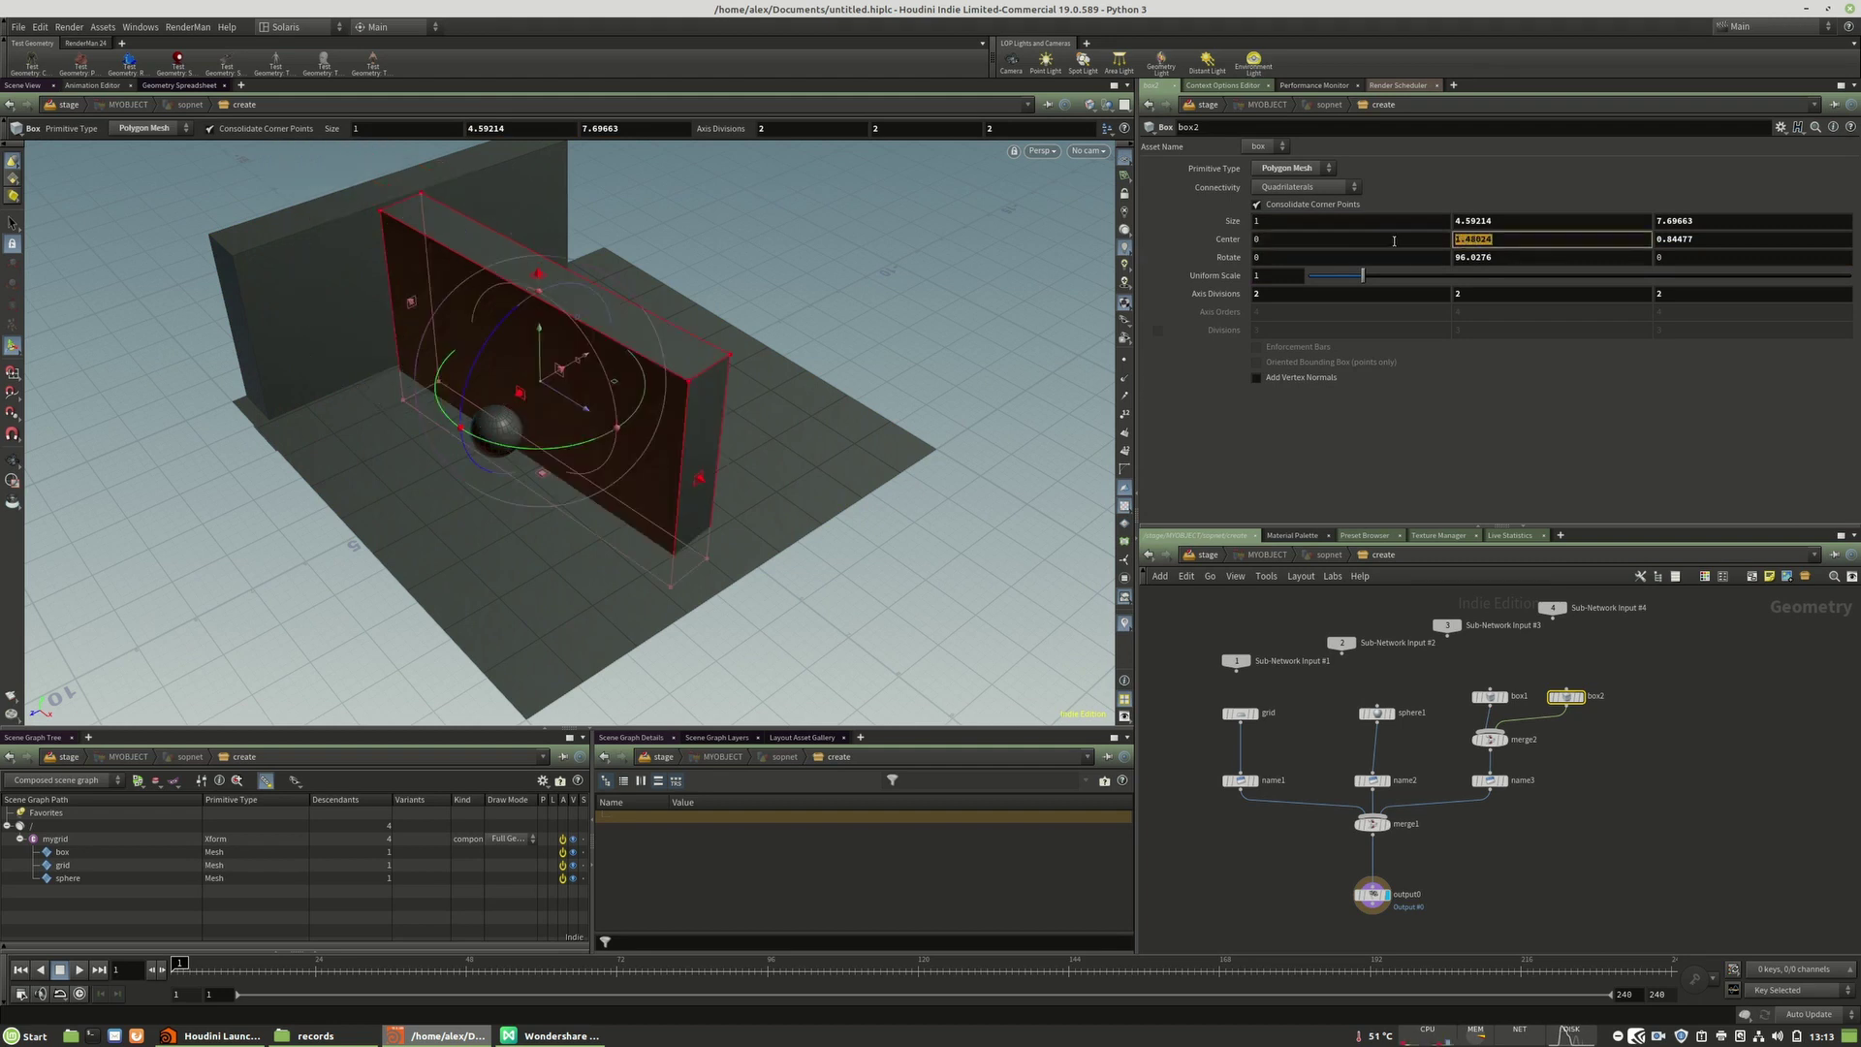
click(1532, 257)
text(90)
key(Return)
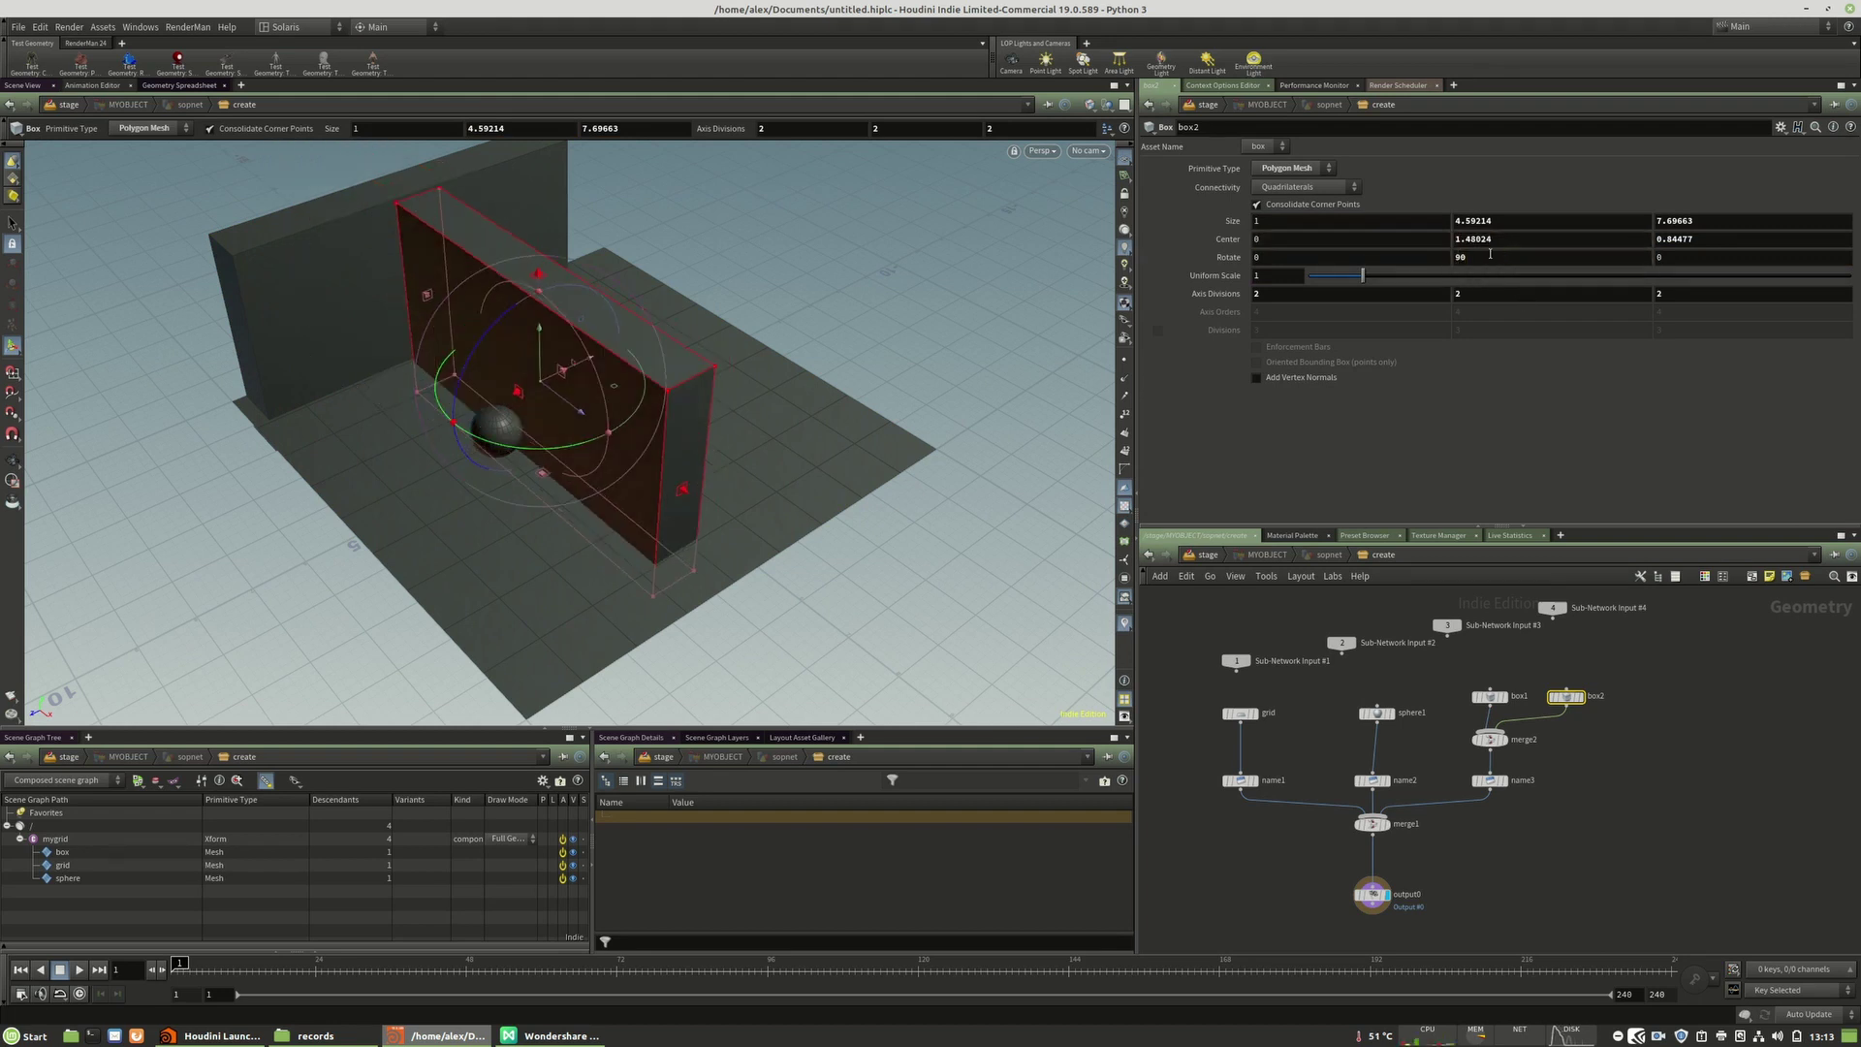
key(ctrl+z)
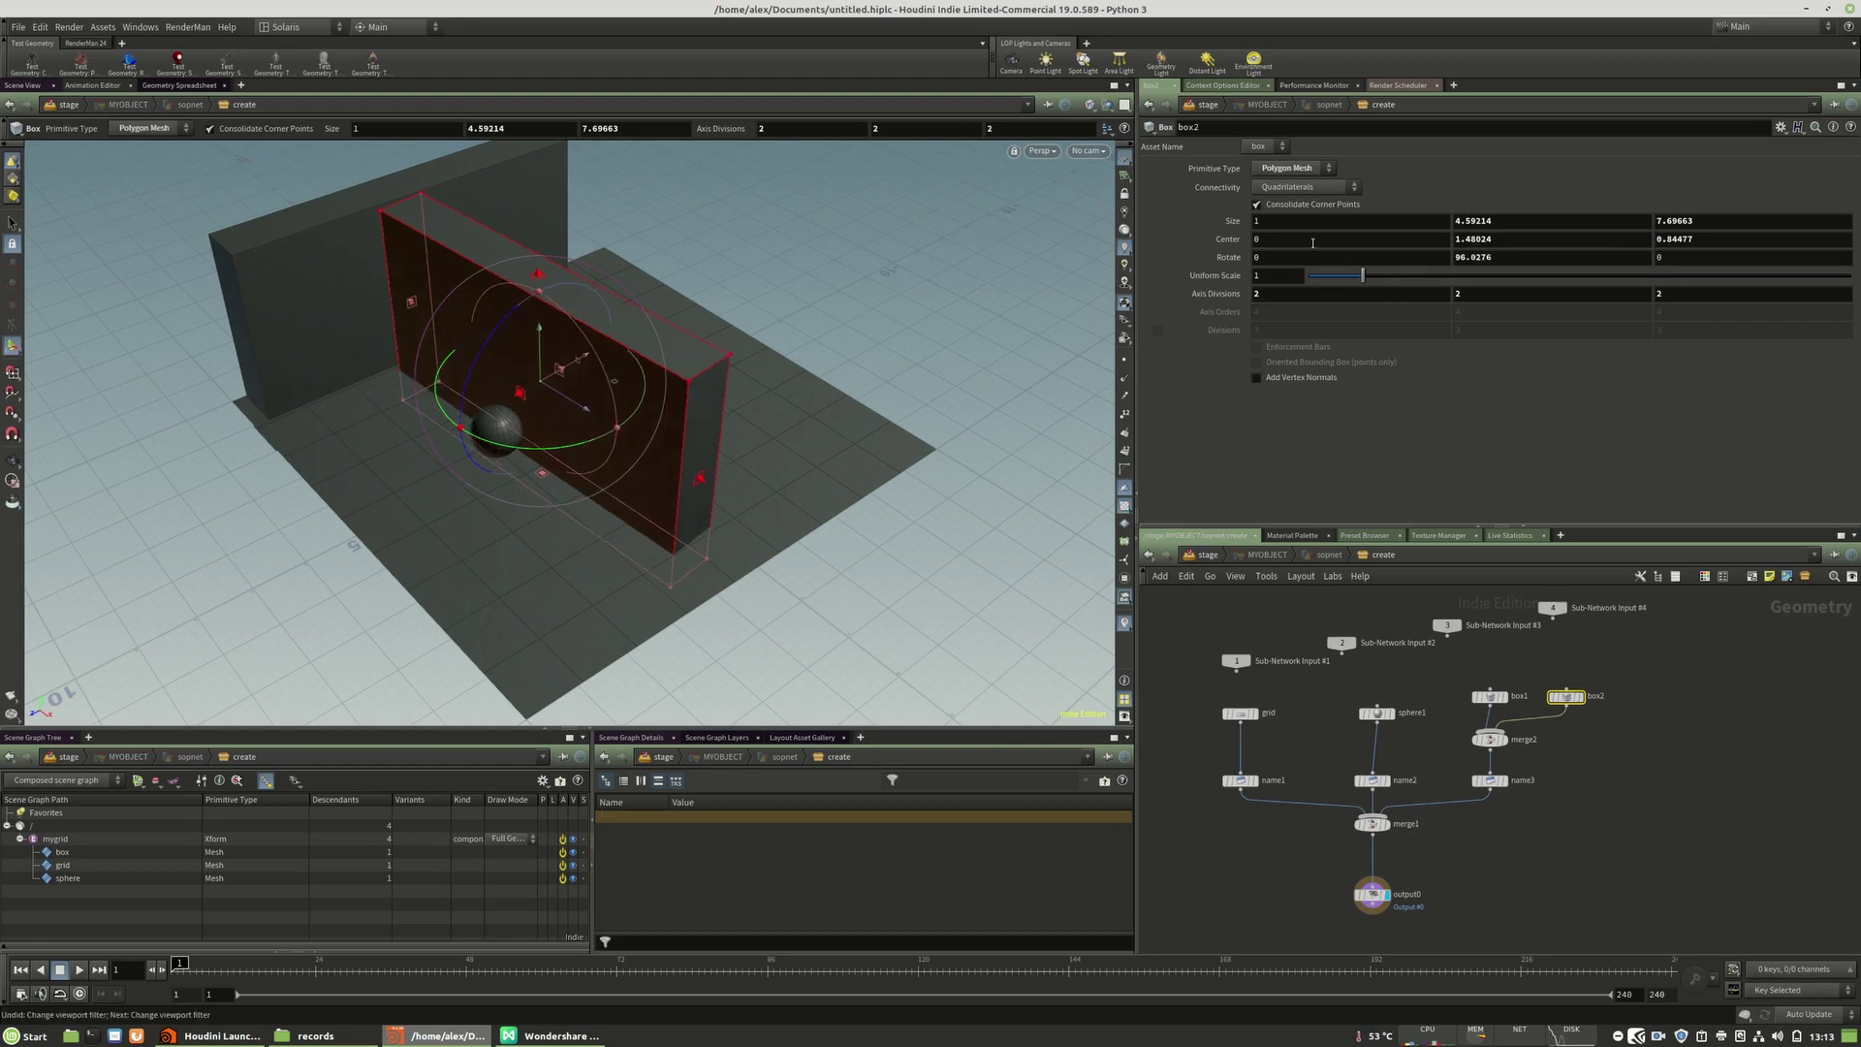
key(ctrl+z)
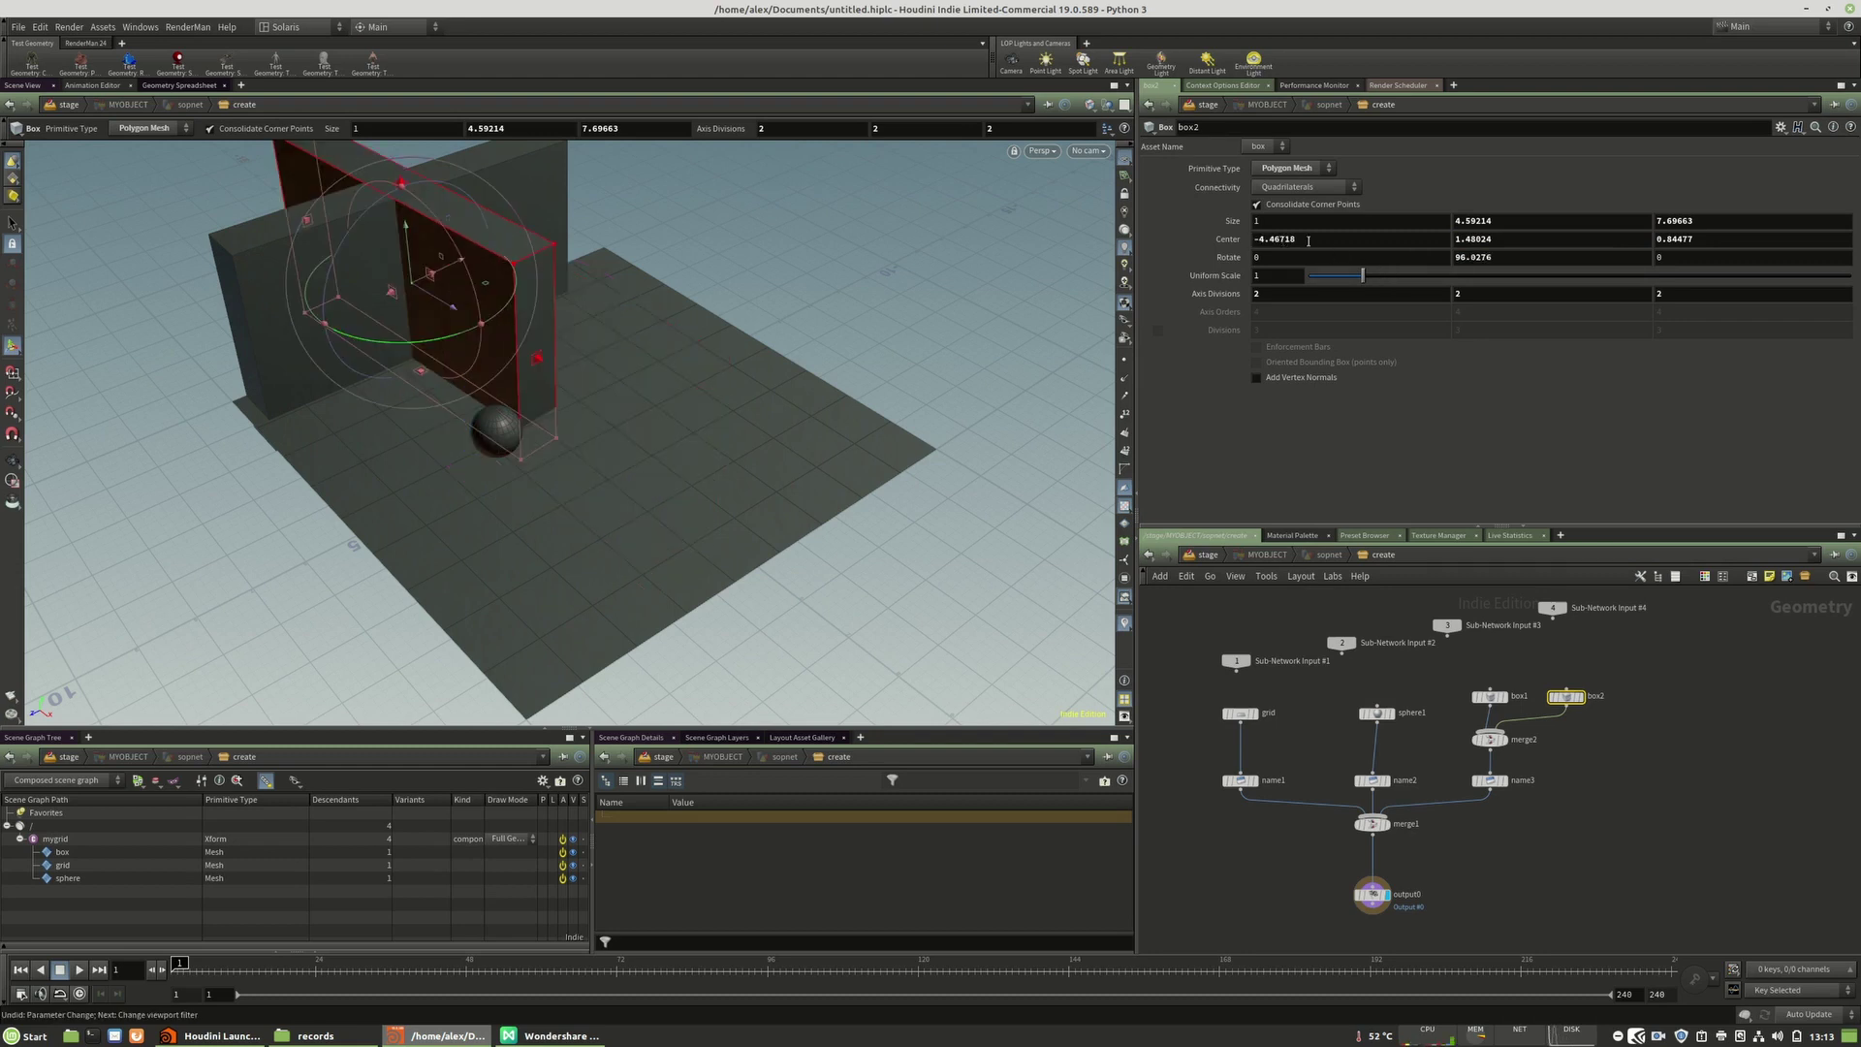
Step: Set the duplicated wall's Y rotation to 90 and move it to about -1.48, 1.65, 4.00 at the grid's adjacent edge
click(1484, 257)
text(90)
key(Return)
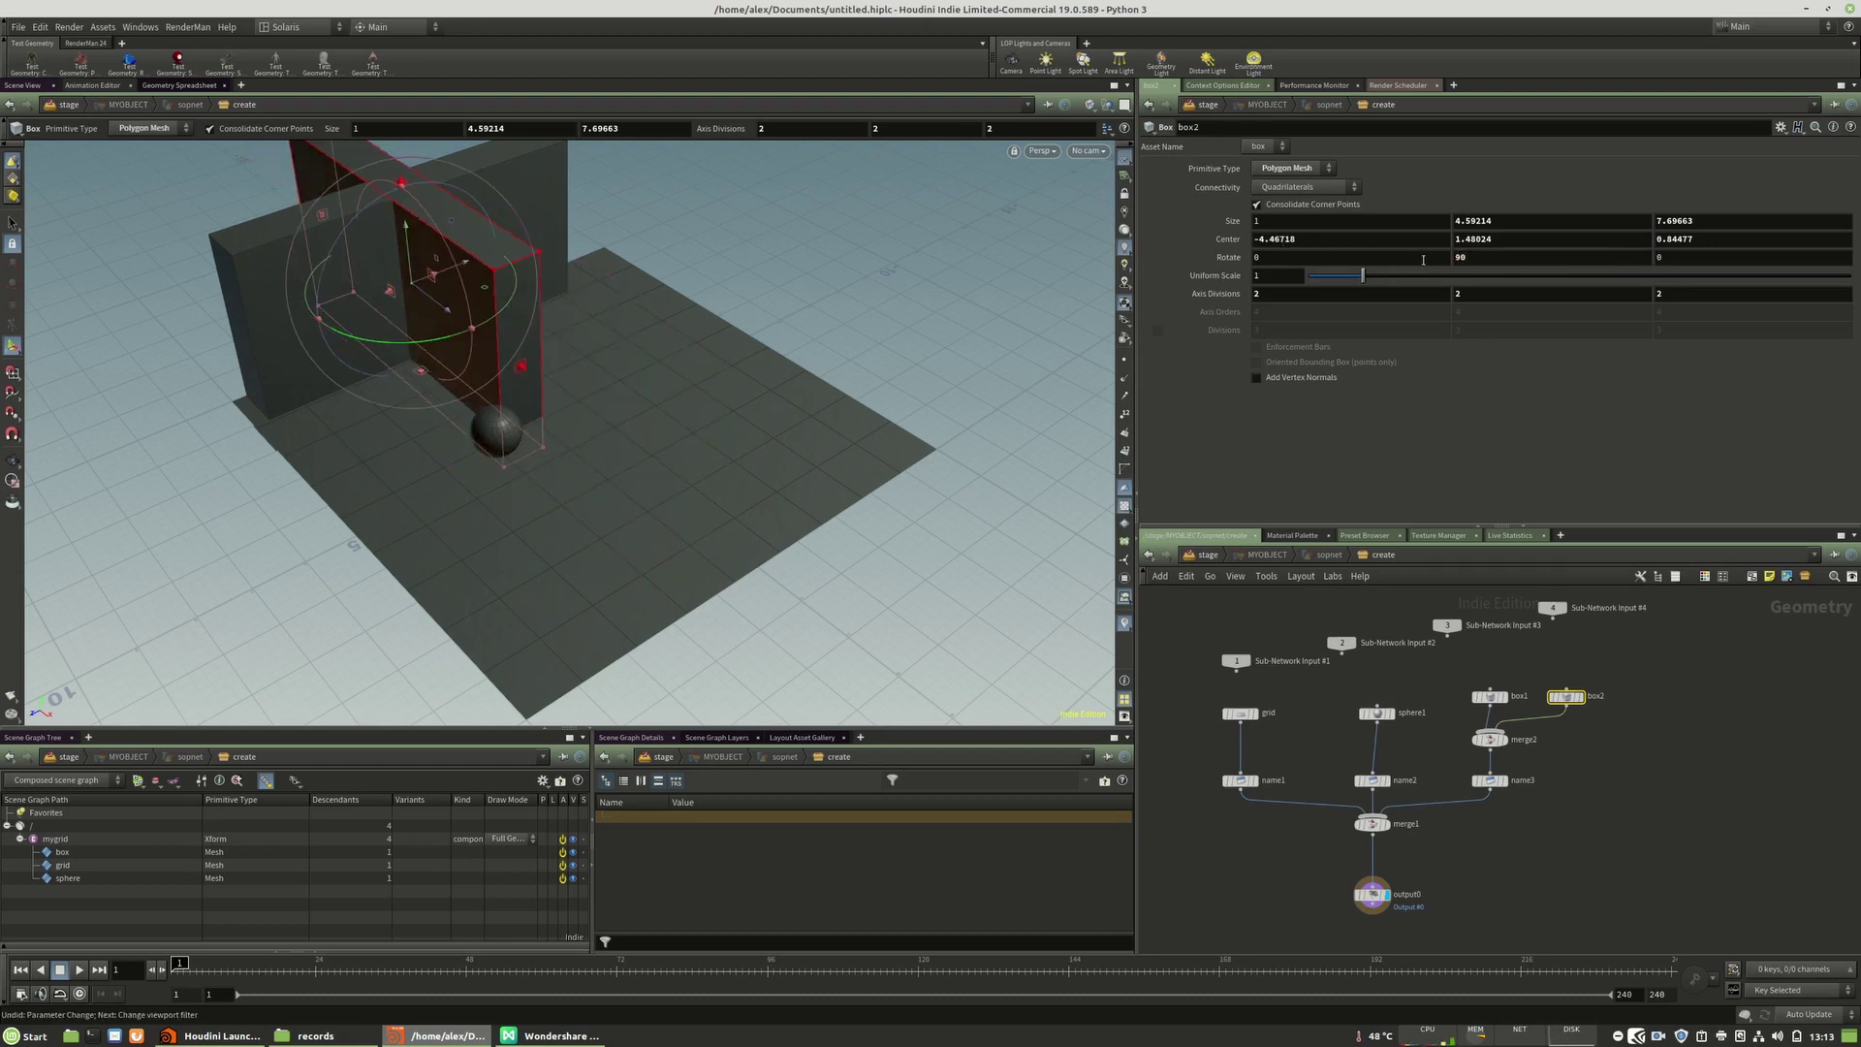
drag(467, 263, 371, 470)
mouse_move(346, 372)
mouse_down()
mouse_move(345, 392)
mouse_move(339, 373)
mouse_up()
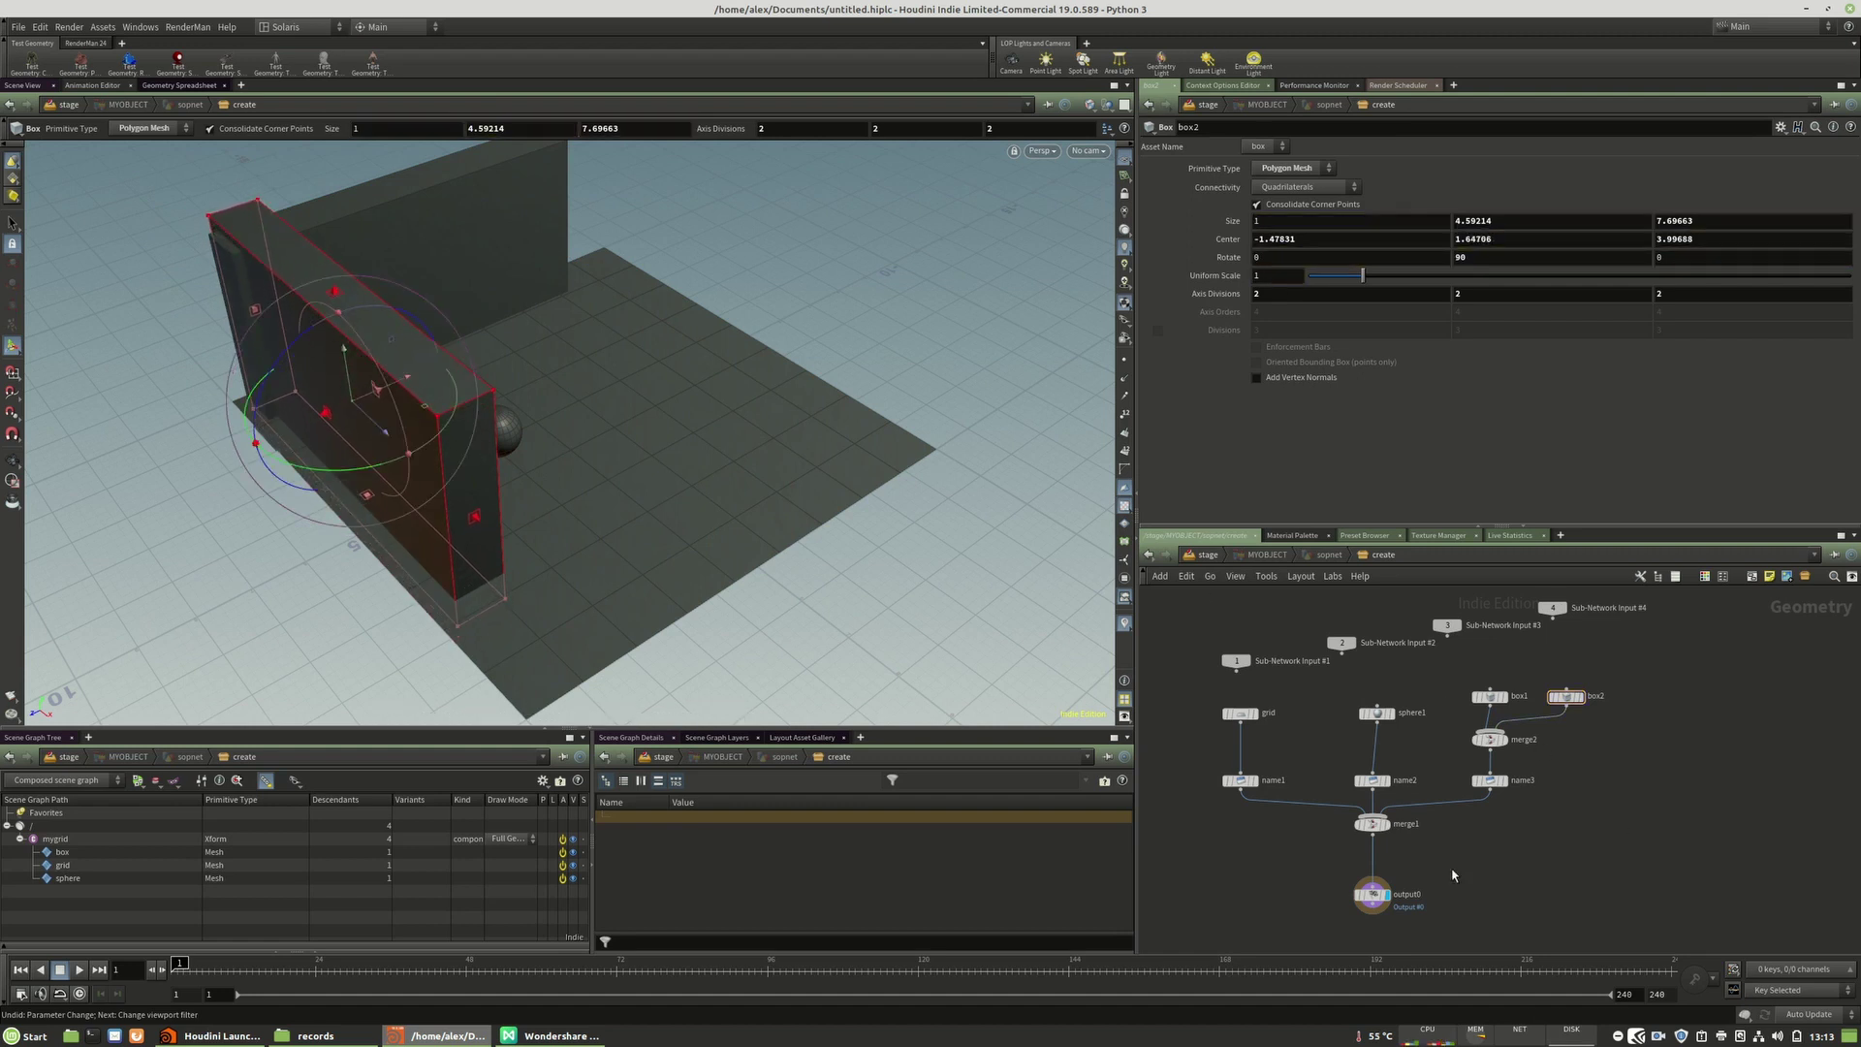
Step: Return to the stage network and render the wall scene in the viewport with RenderMan RIS
click(1208, 554)
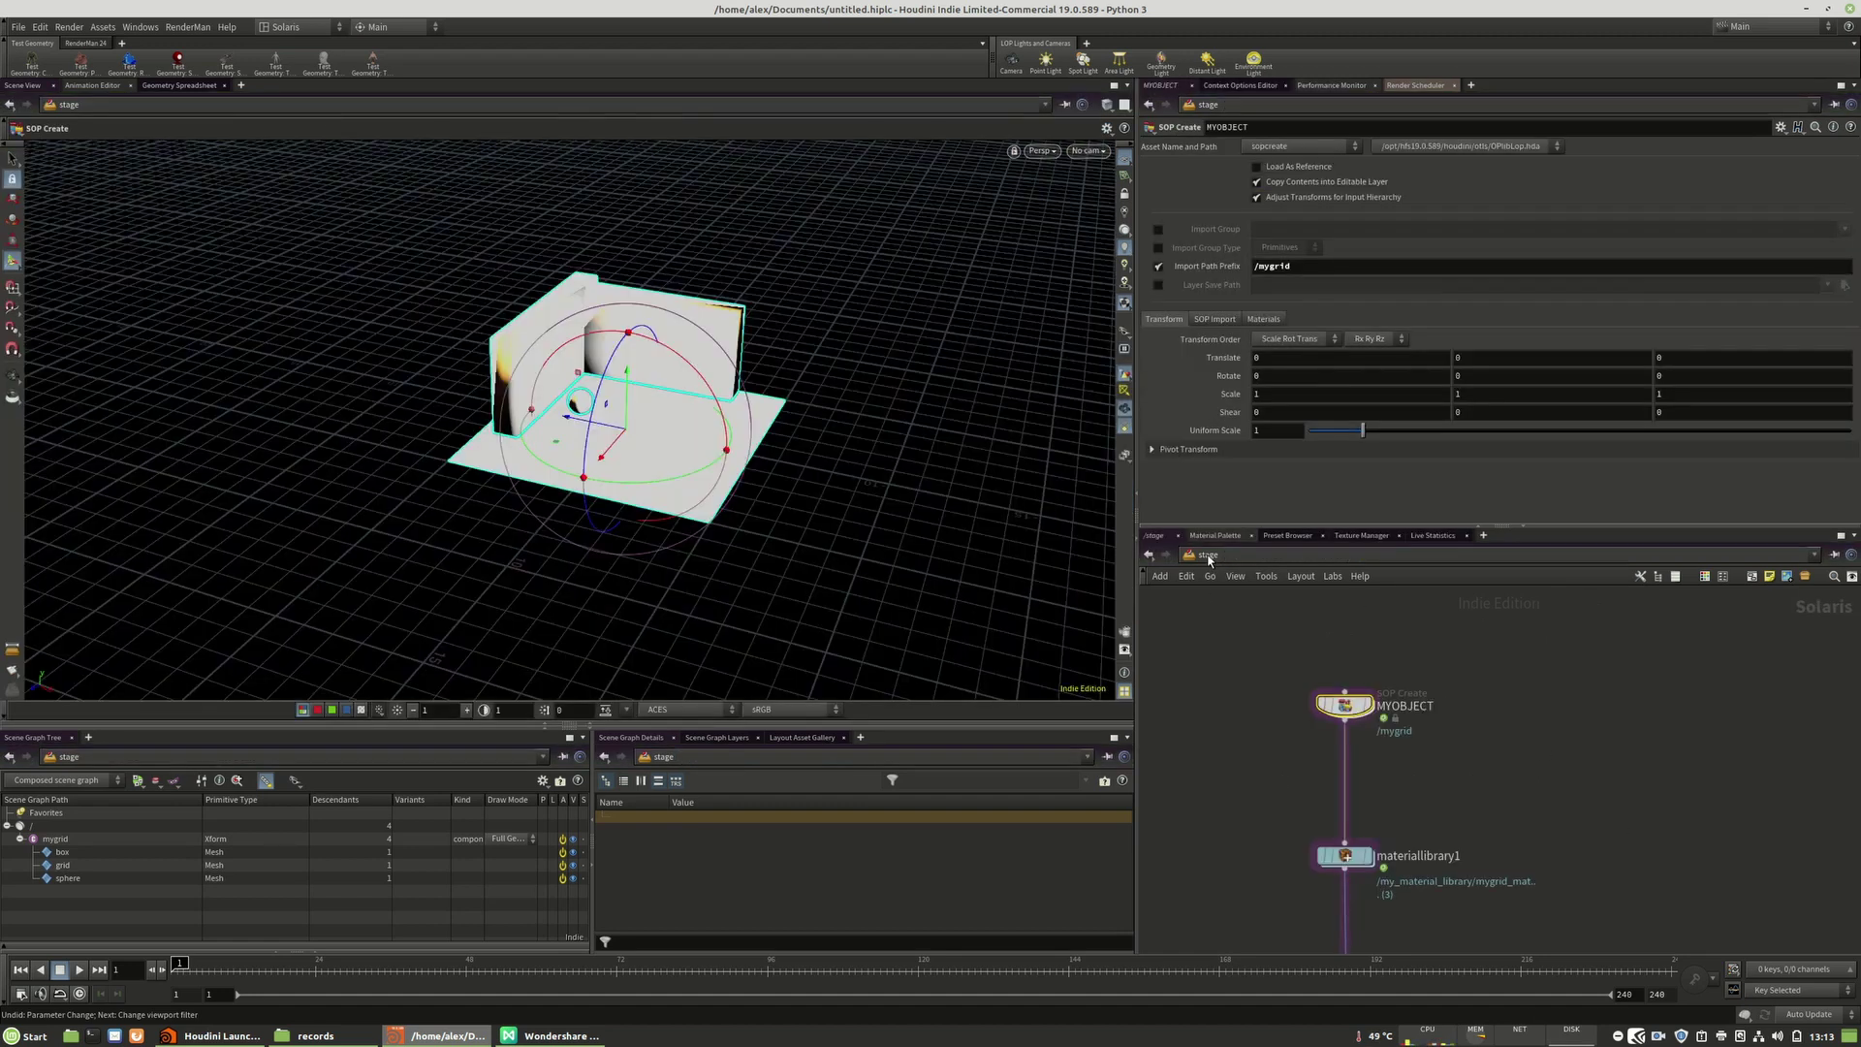
scroll(727, 407, up, 3)
alt+drag(659, 388, 607, 298)
alt+middle_drag(608, 298, 567, 473)
click(1042, 151)
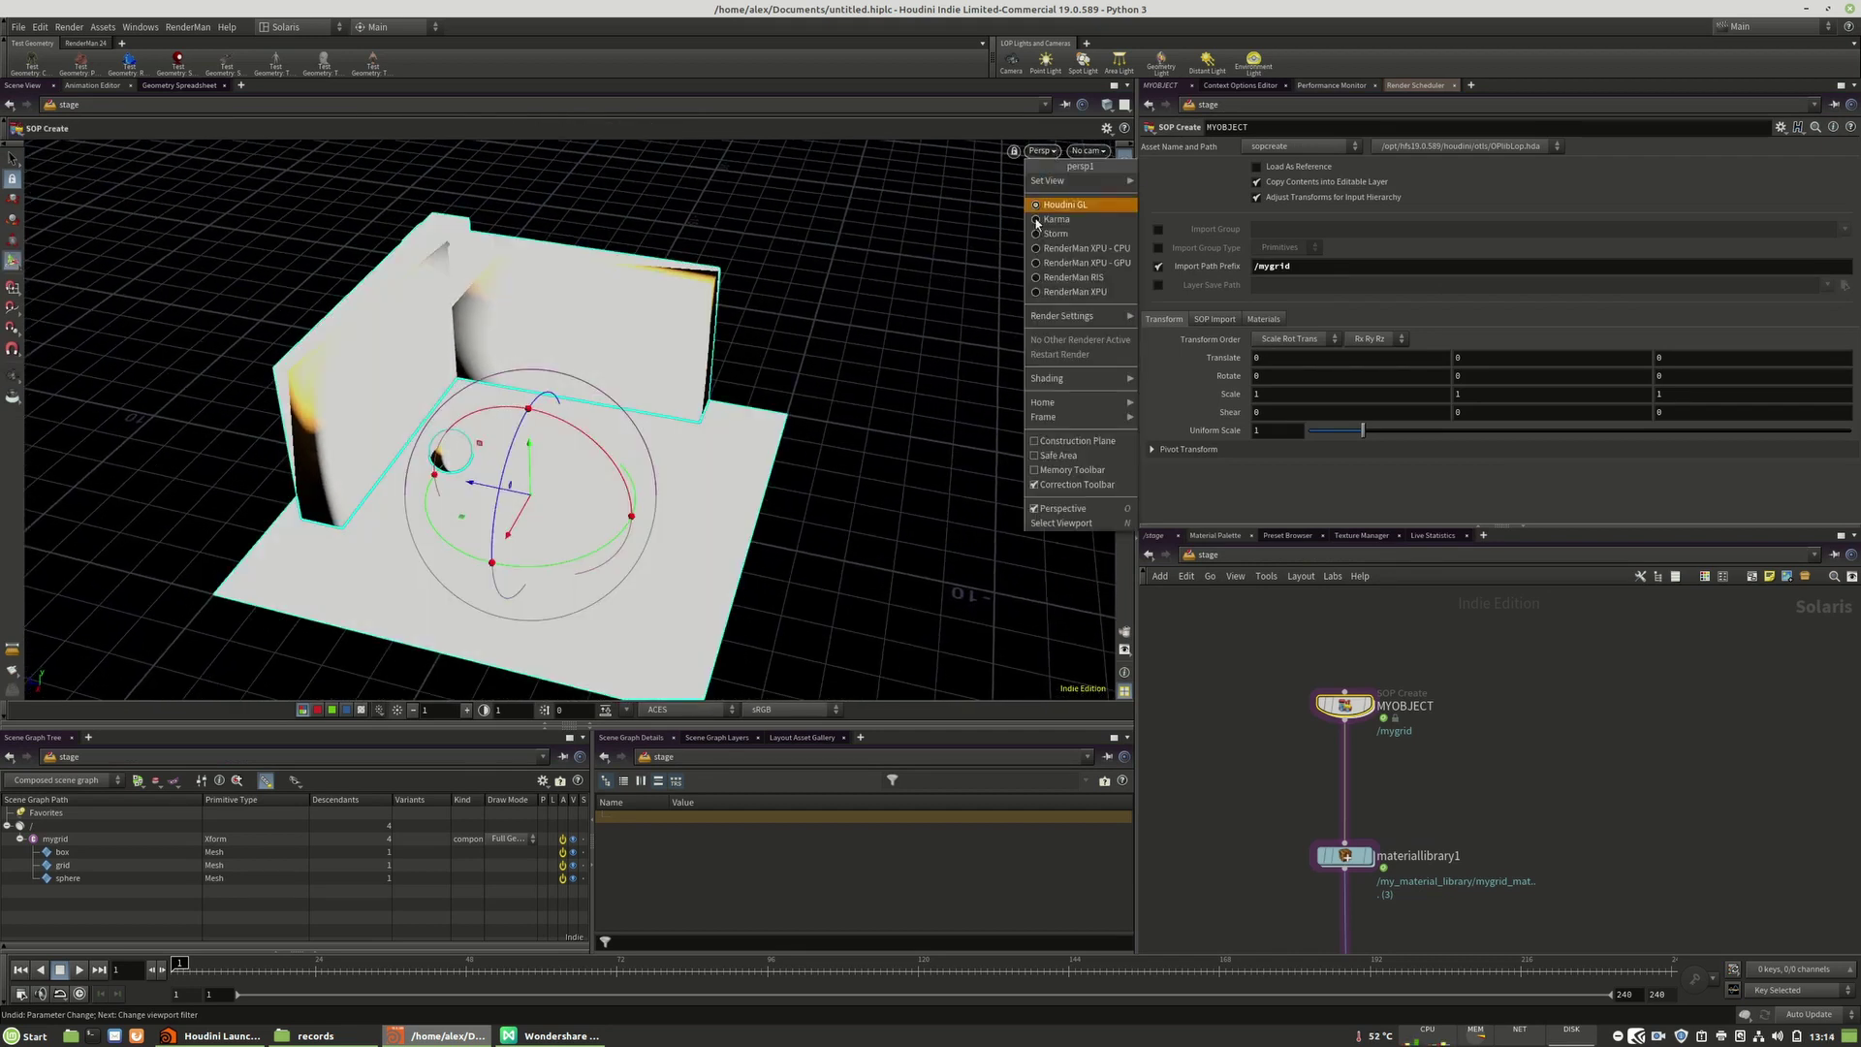
click(1066, 279)
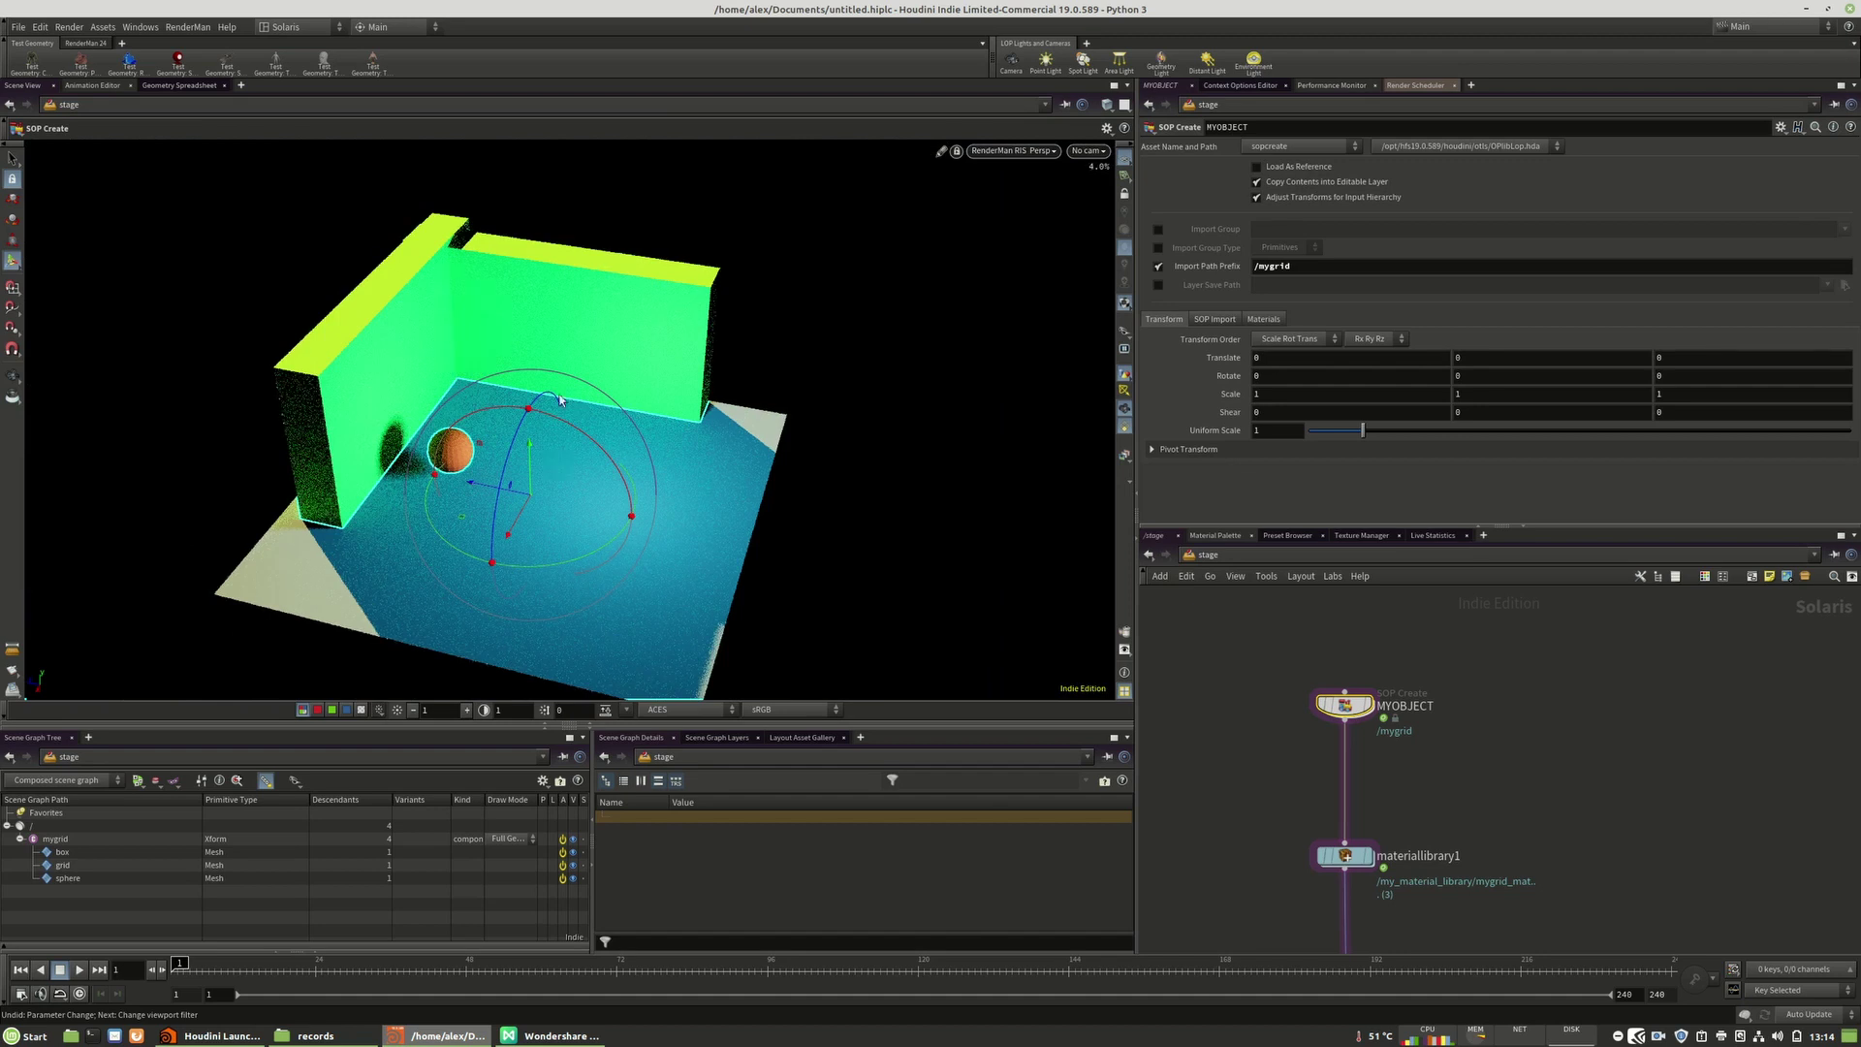
Step: Delete the domelight1 node from the stage's light chain
middle_drag(1478, 773, 1562, 587)
middle_drag(1562, 785, 1605, 665)
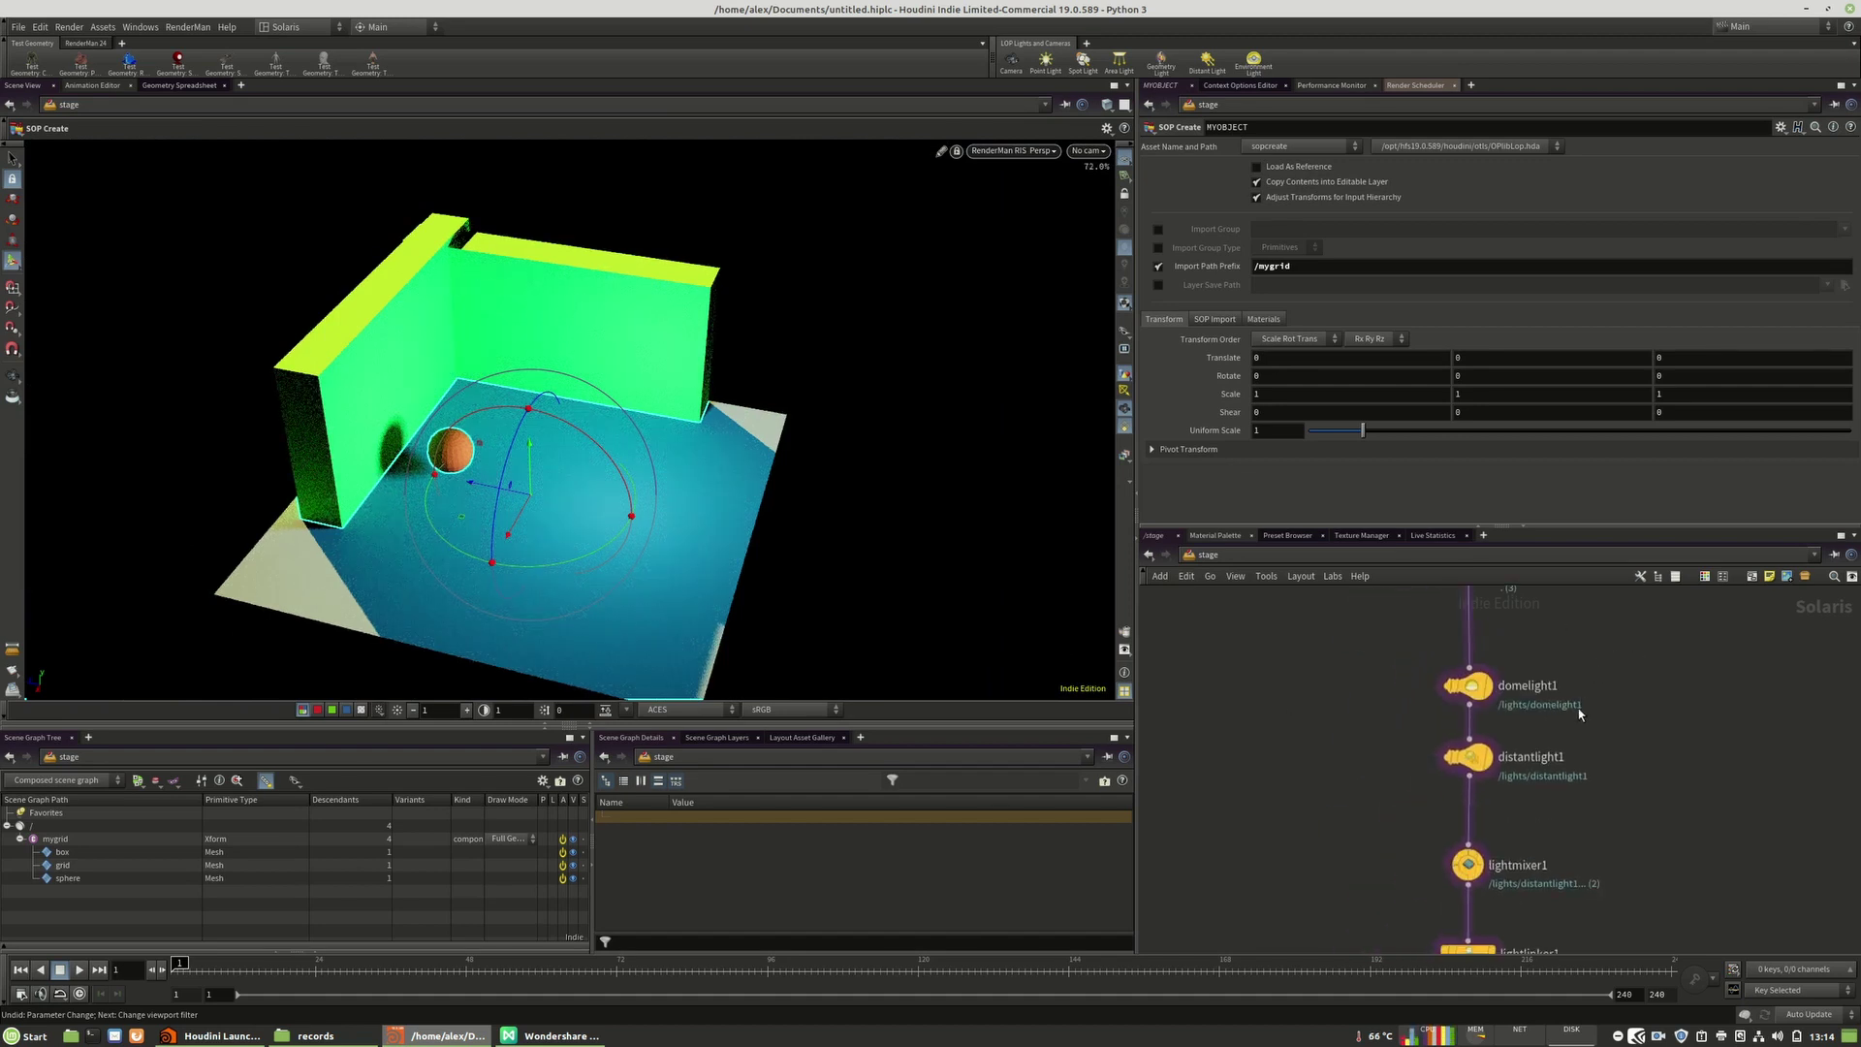
middle_drag(1626, 813, 1630, 732)
mouse_move(1574, 855)
middle_down()
mouse_move(1579, 781)
mouse_move(1572, 838)
middle_up()
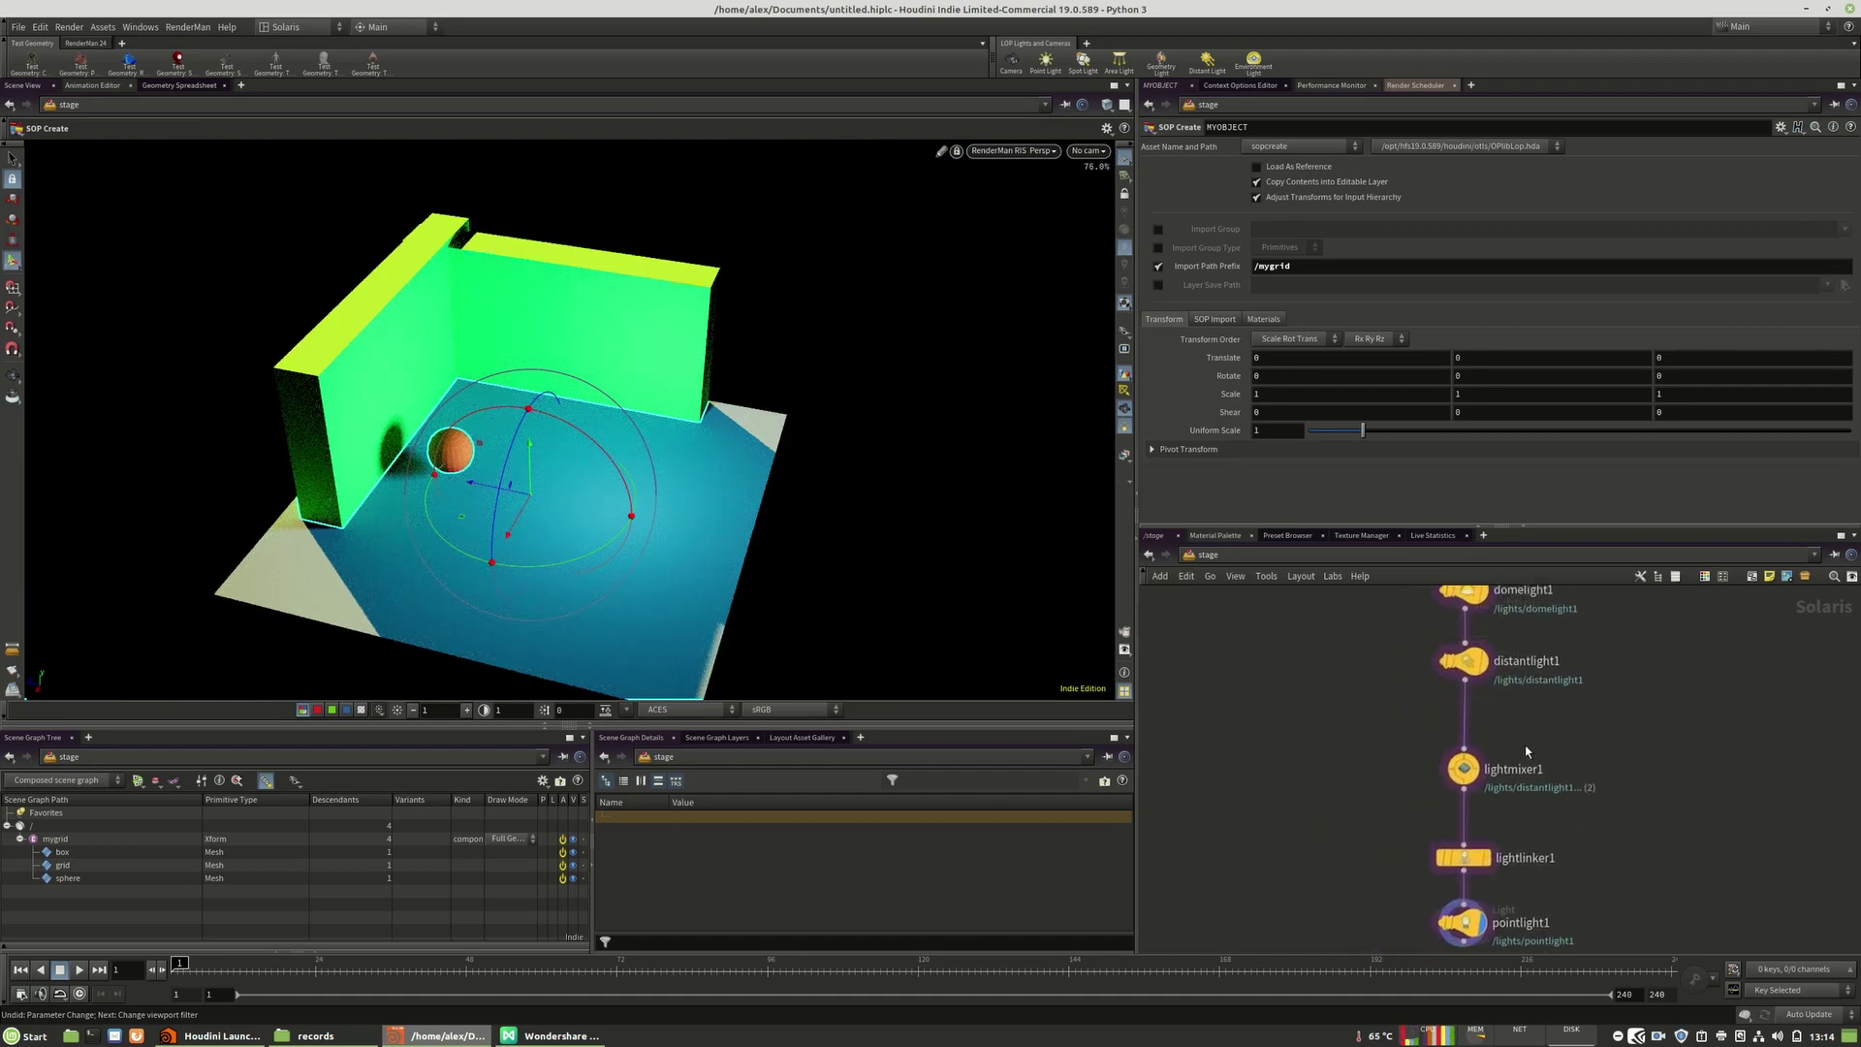
click(1464, 661)
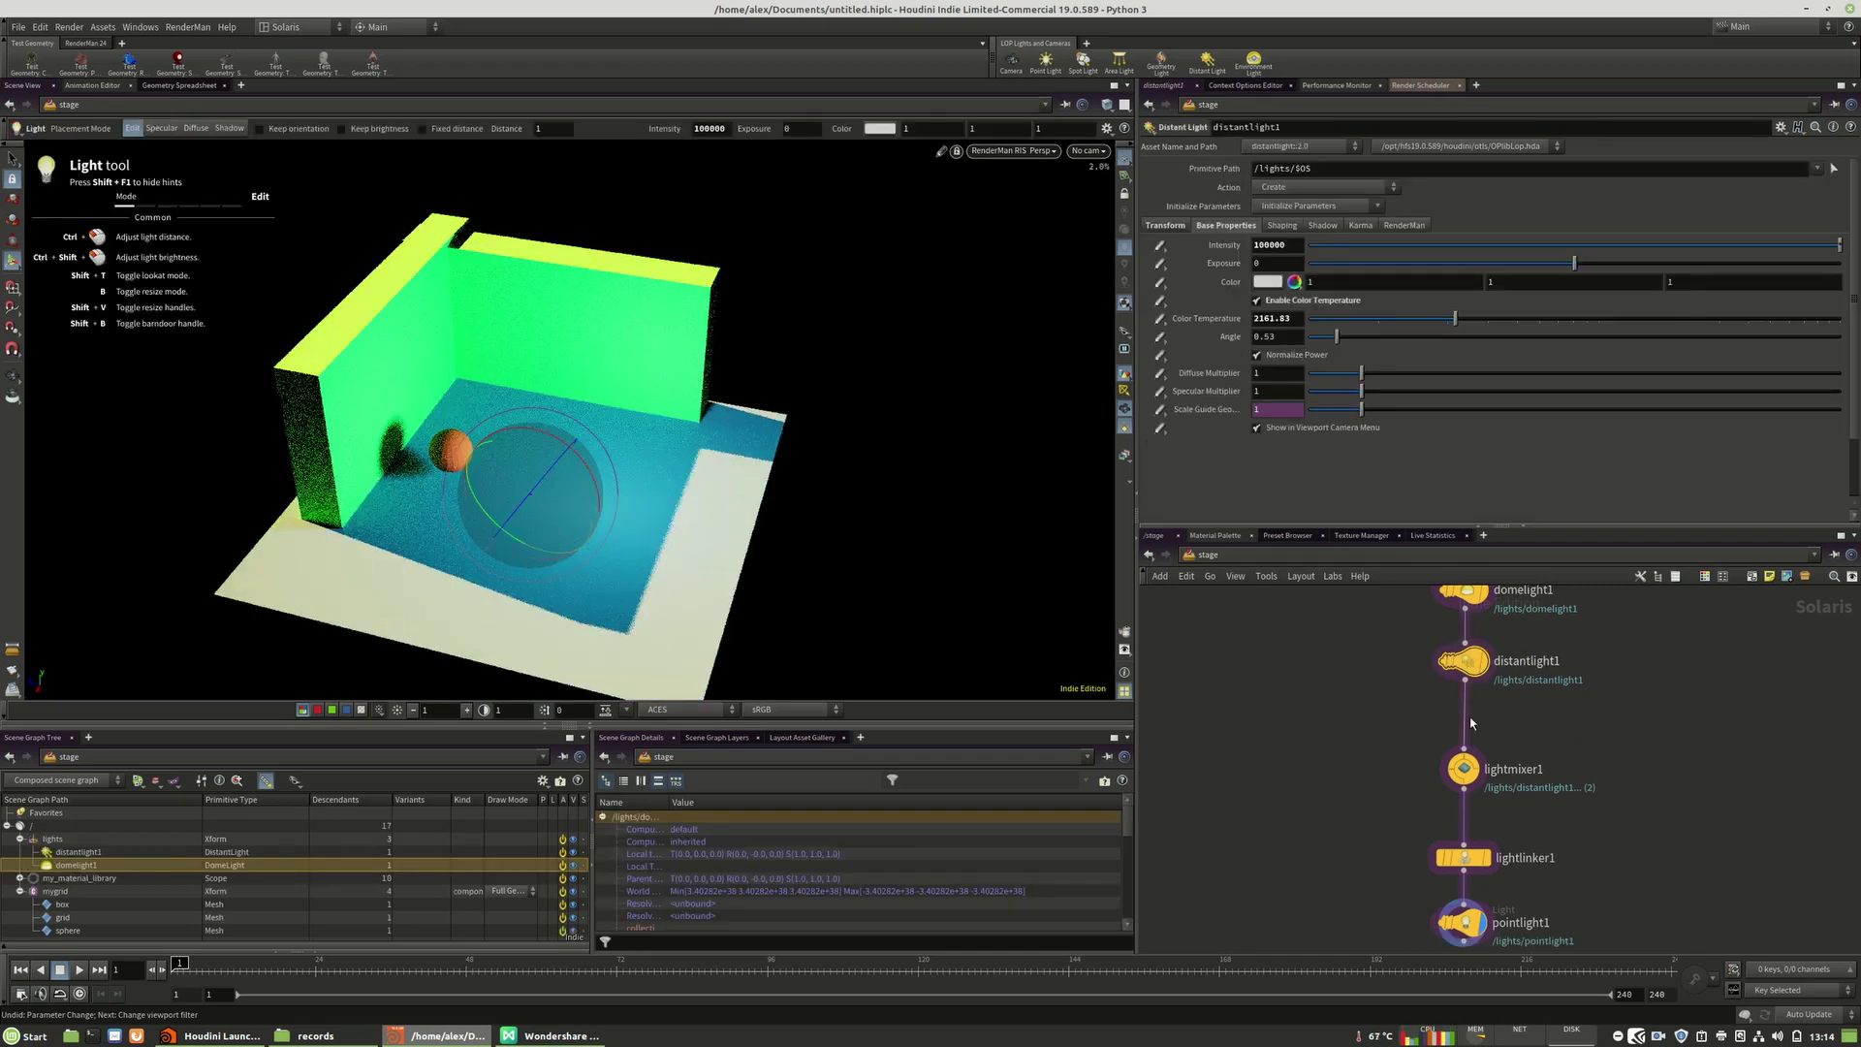
middle_drag(1553, 571, 1542, 656)
drag(1630, 667, 1355, 698)
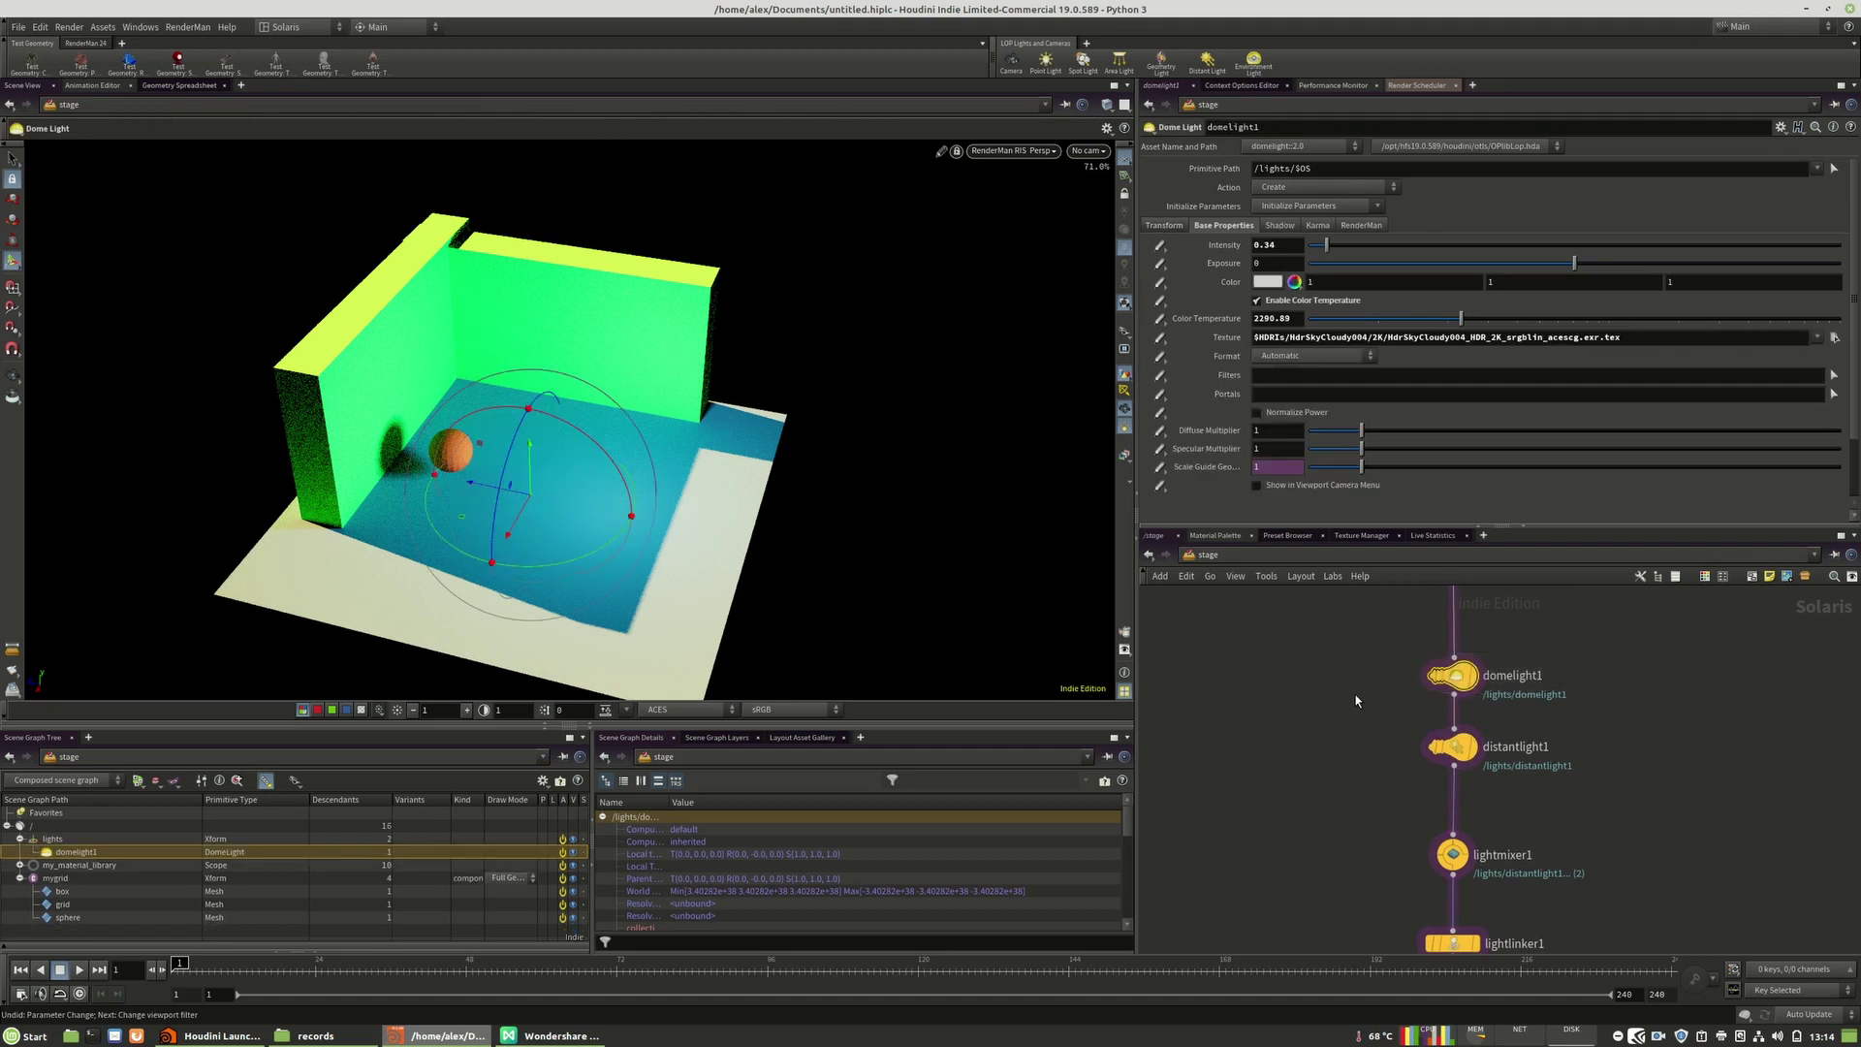
key(Delete)
Step: Delete the lightmixer1 and lightlinker1 nodes and place pointlight1 directly below distantlight1
middle_drag(1640, 850, 1666, 743)
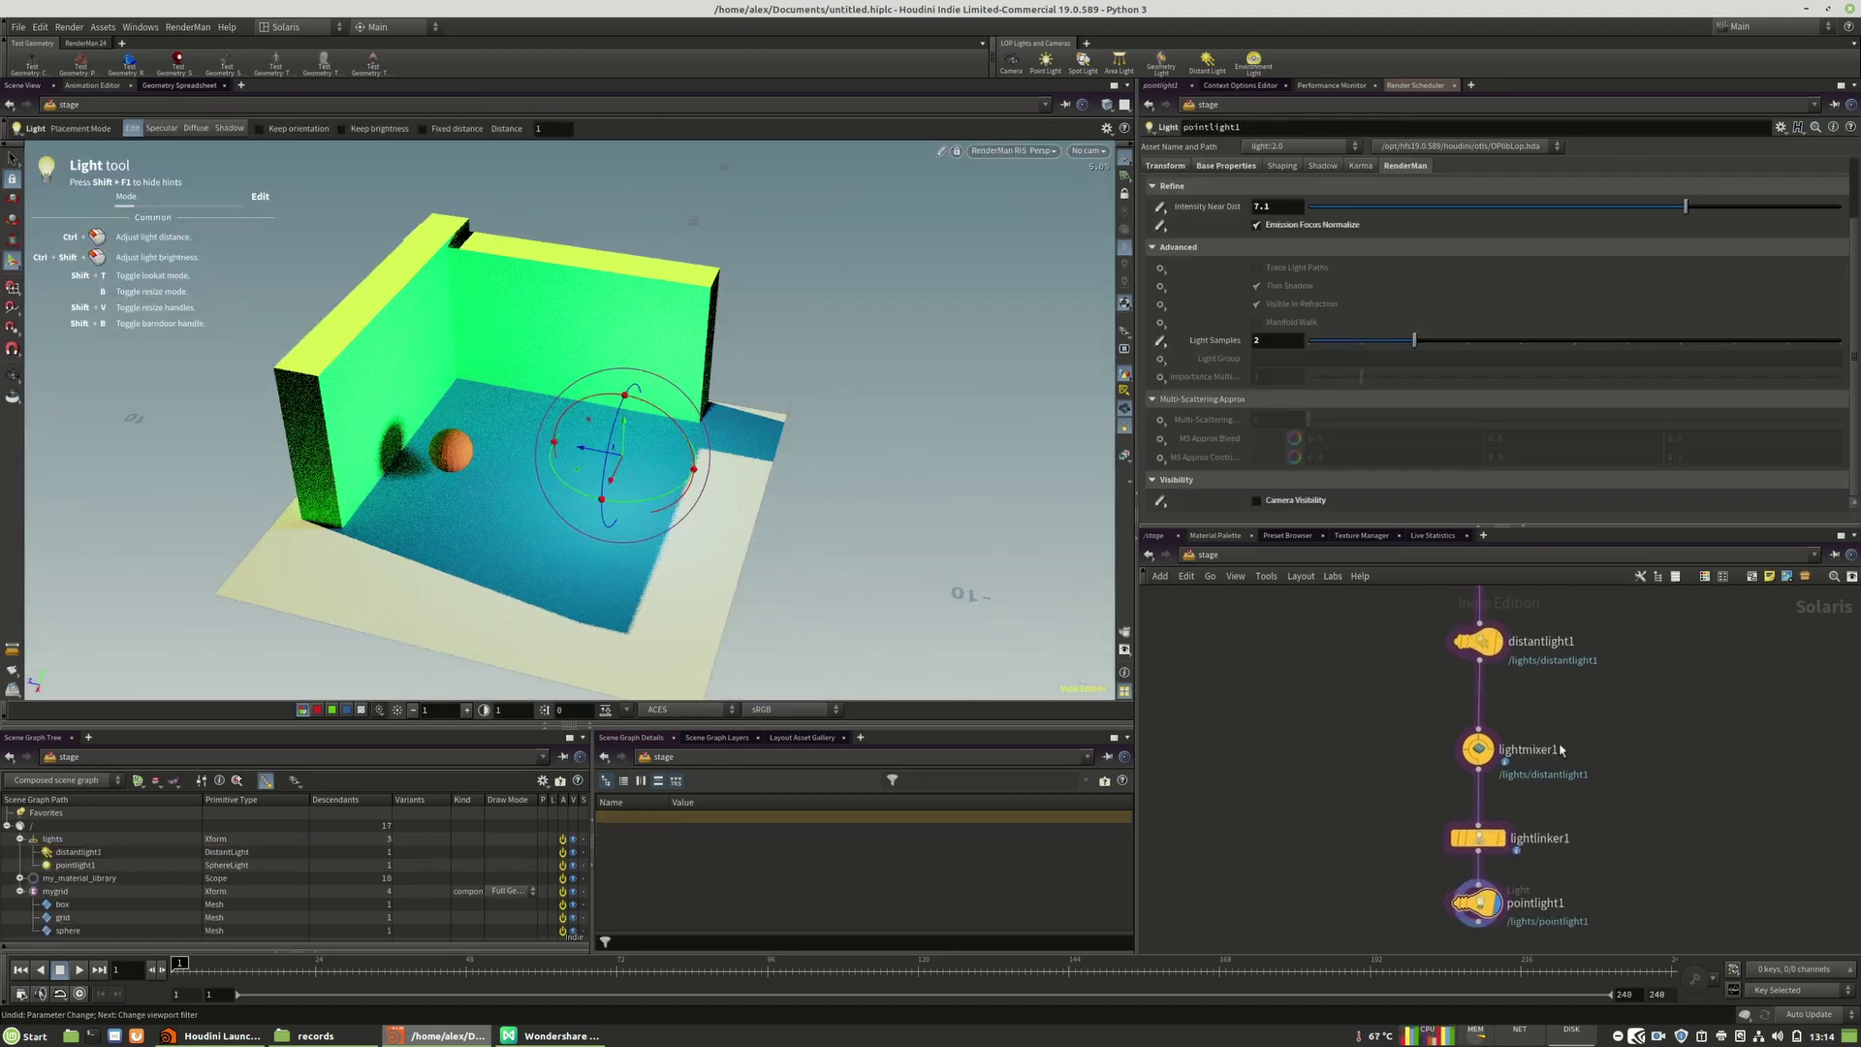
click(1479, 748)
key(Delete)
key(Delete)
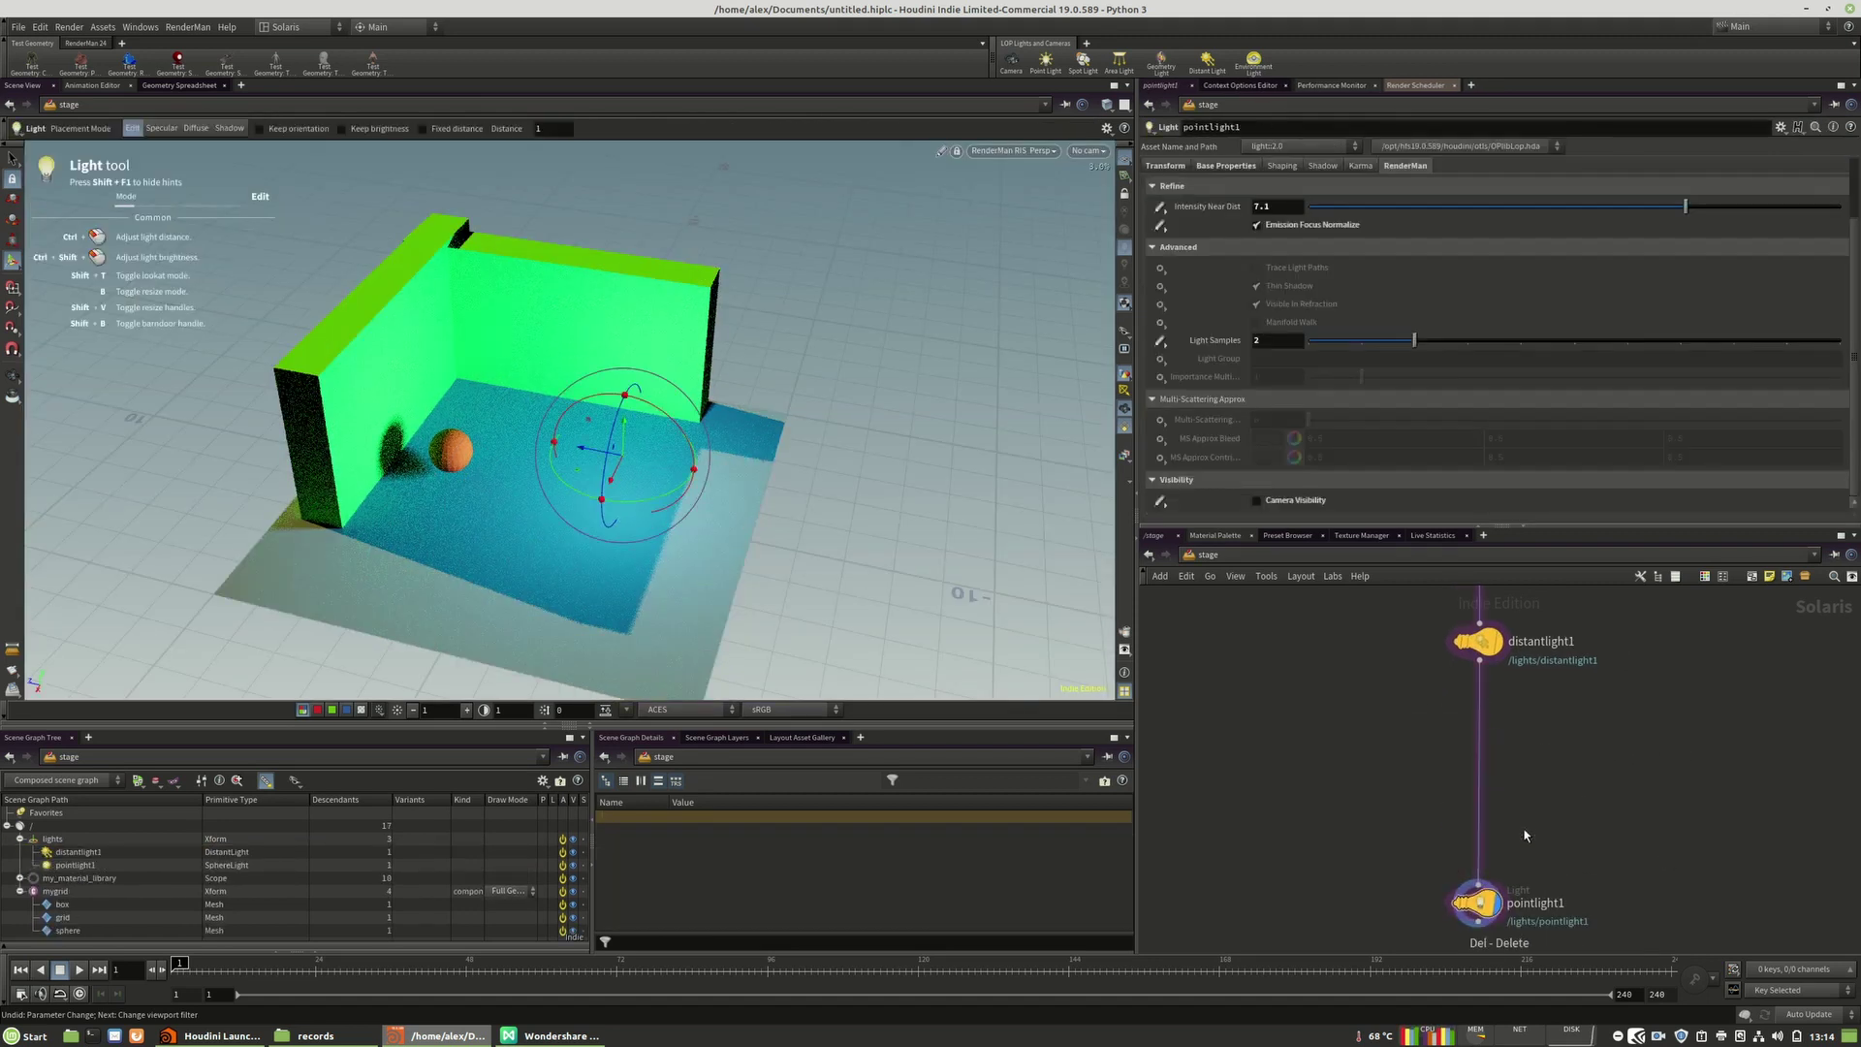
drag(1474, 893, 1475, 761)
middle_drag(1581, 733, 1600, 865)
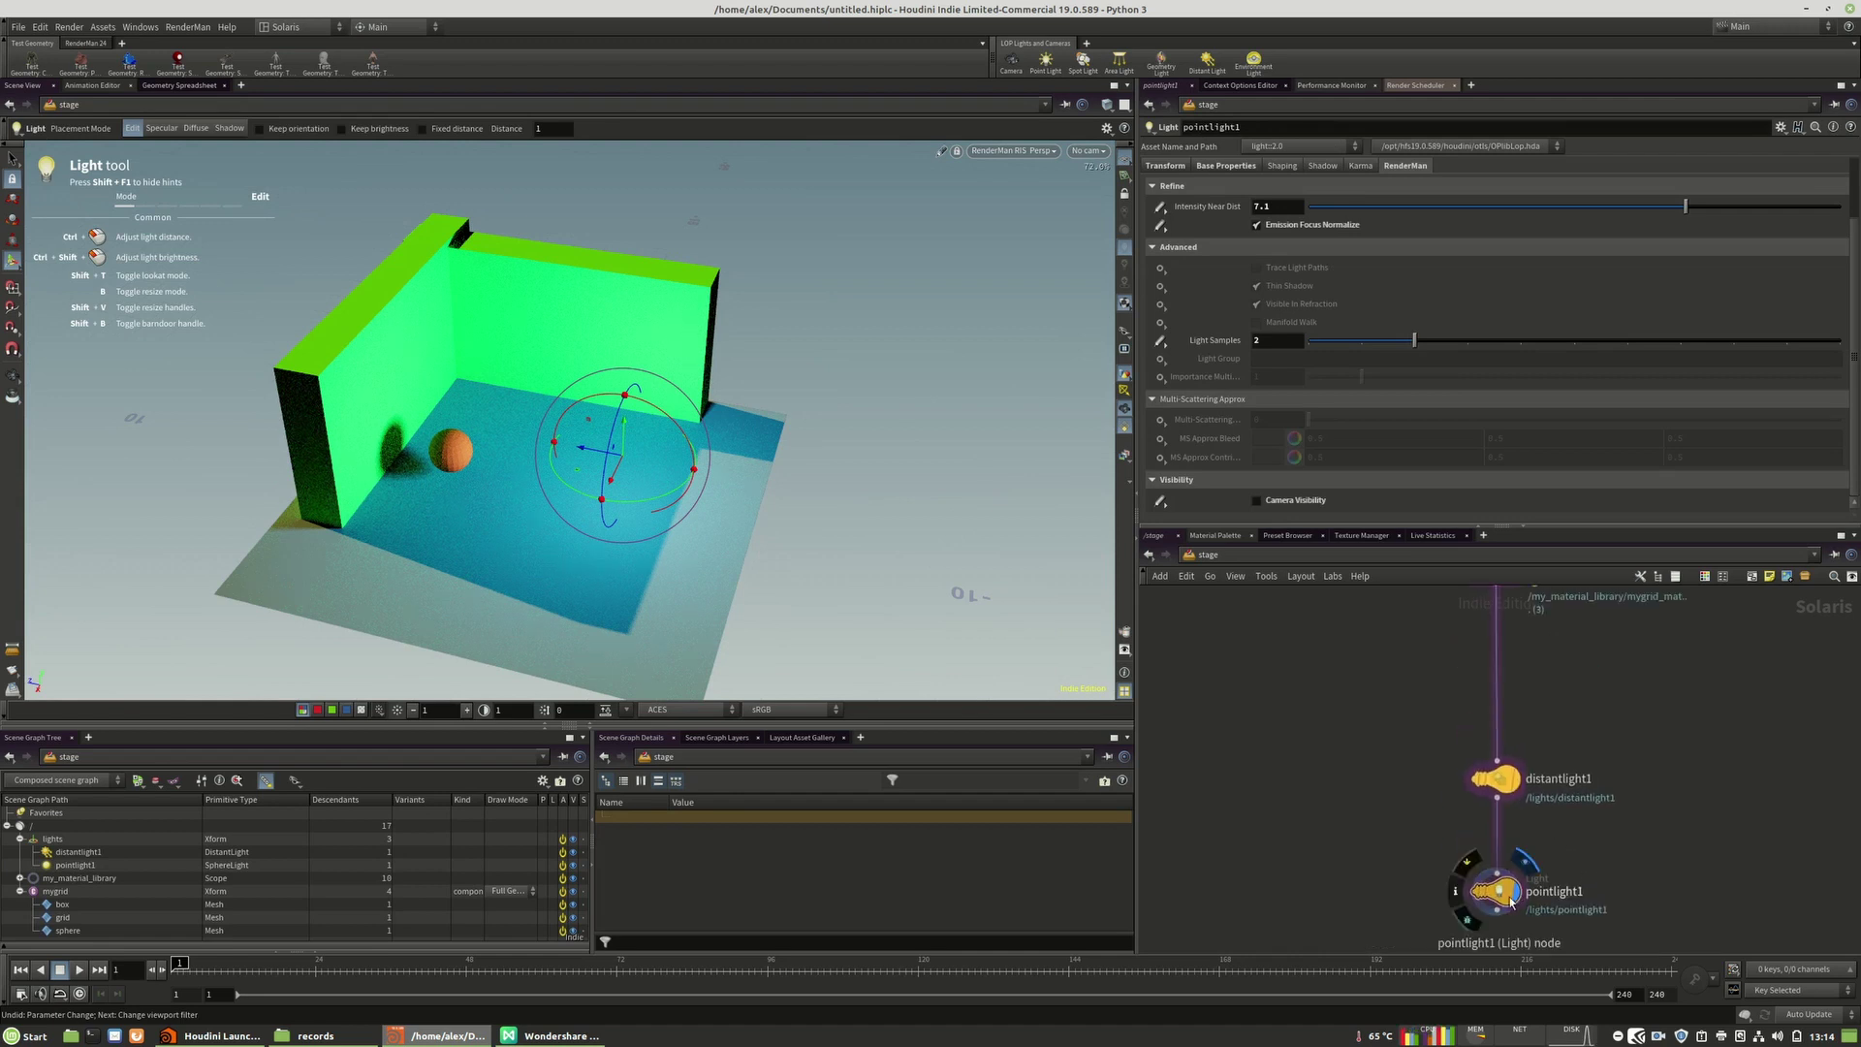
Step: Set pointlight1's intensity to 0
click(1220, 166)
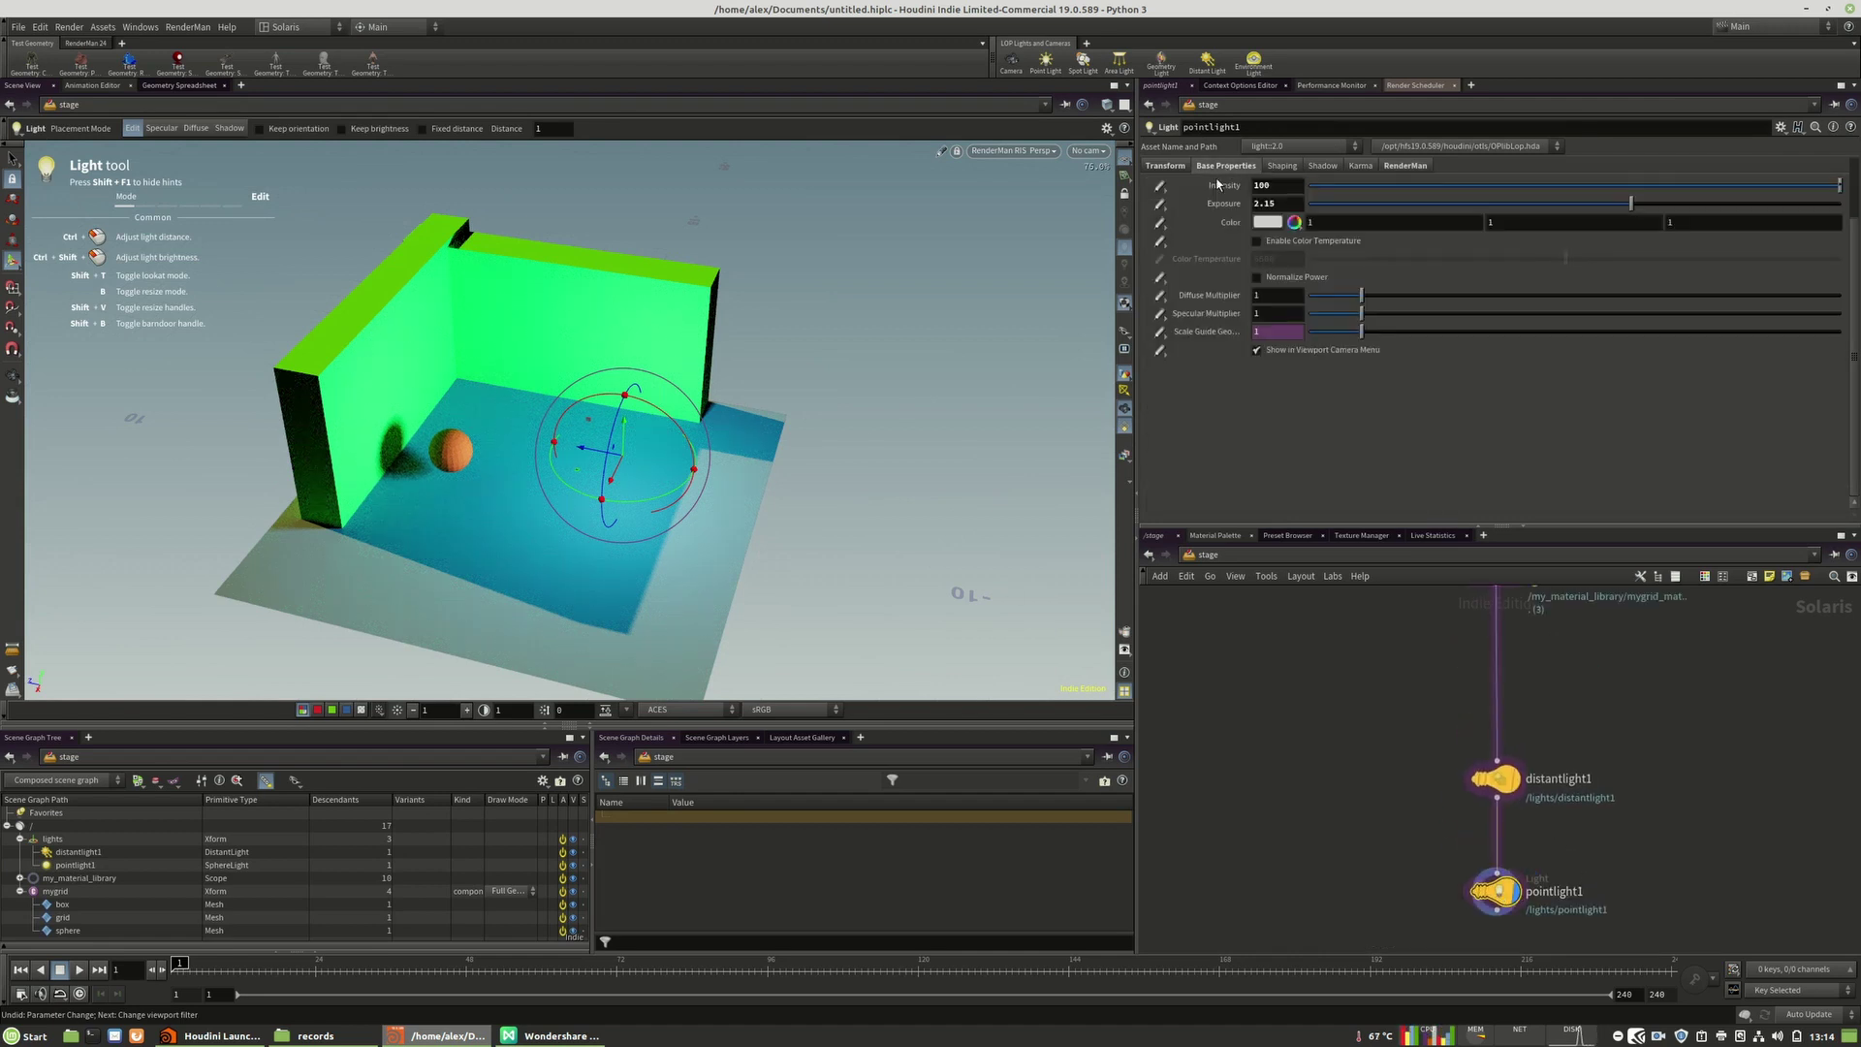
double_click(1290, 185)
text(0)
key(Return)
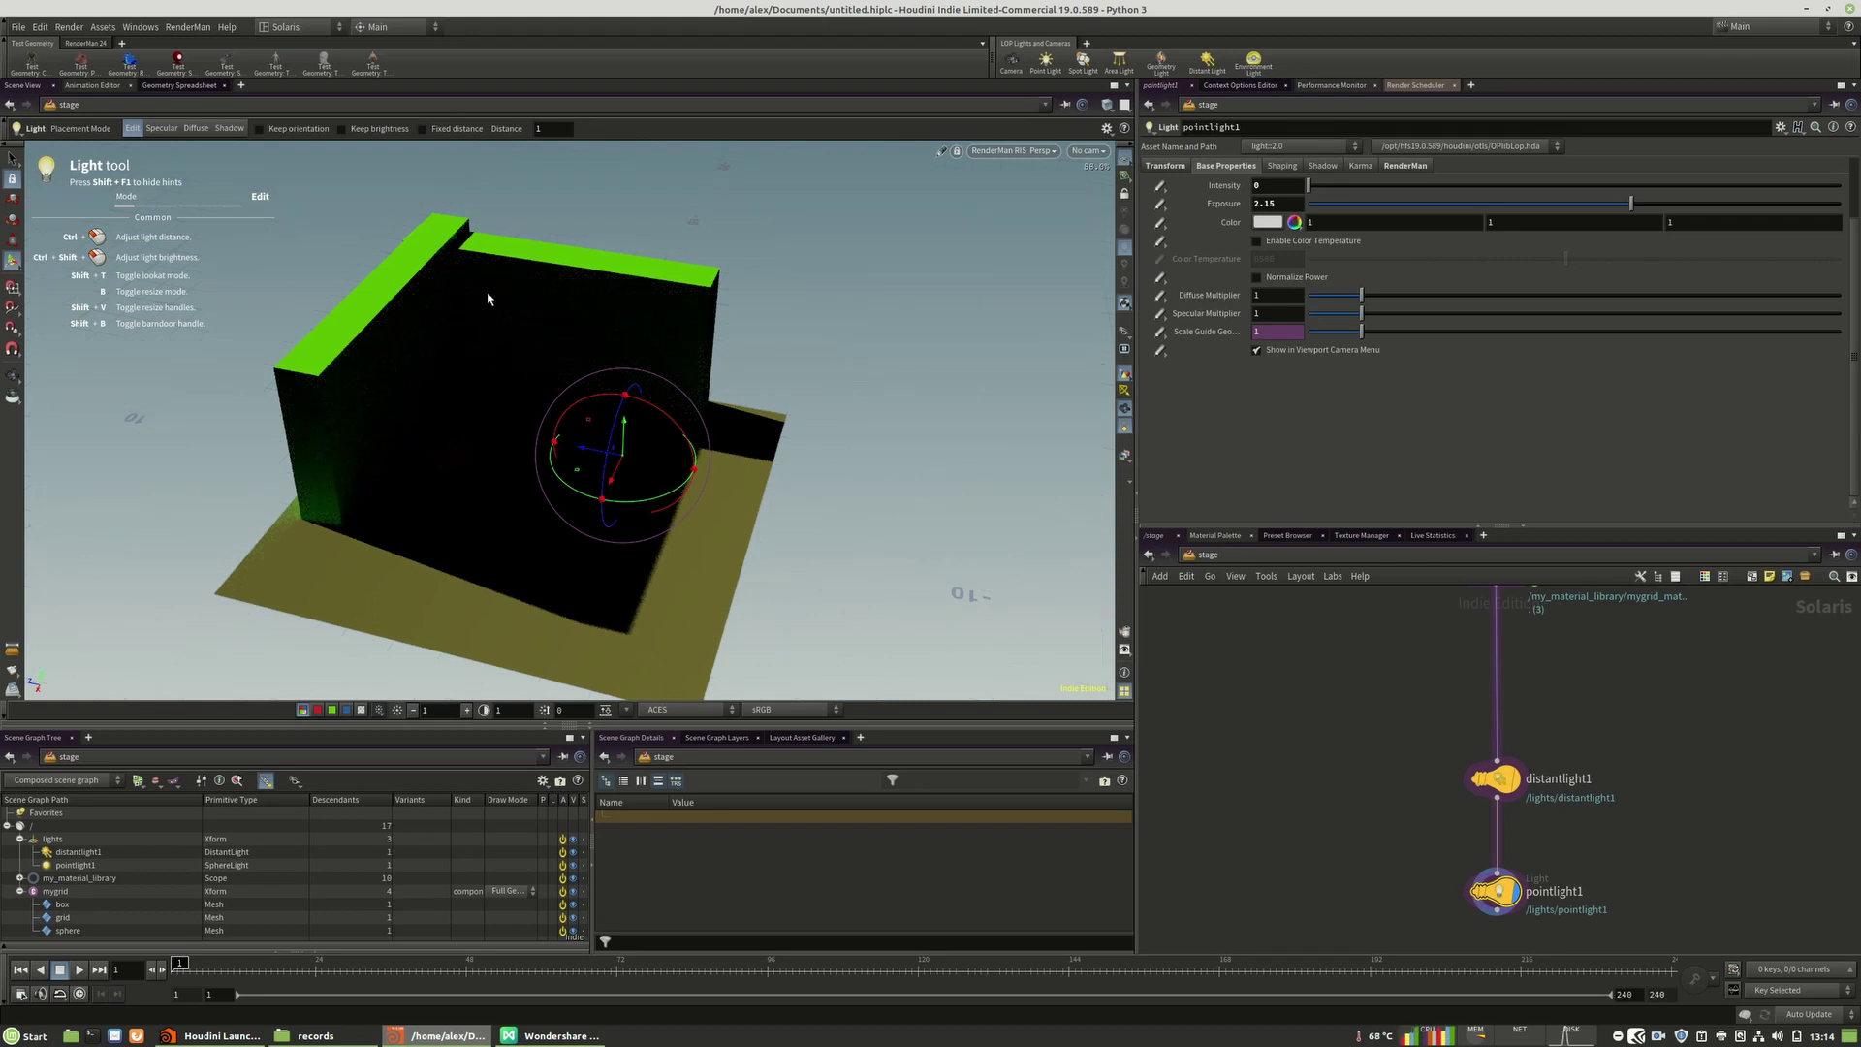
Step: Rotate distantlight1 in the viewport to change the direction of the shadow the walls cast on the floor
middle_drag(1705, 742, 1679, 877)
middle_drag(1594, 661, 1596, 622)
middle_drag(1543, 878, 1550, 783)
click(1478, 801)
click(1479, 783)
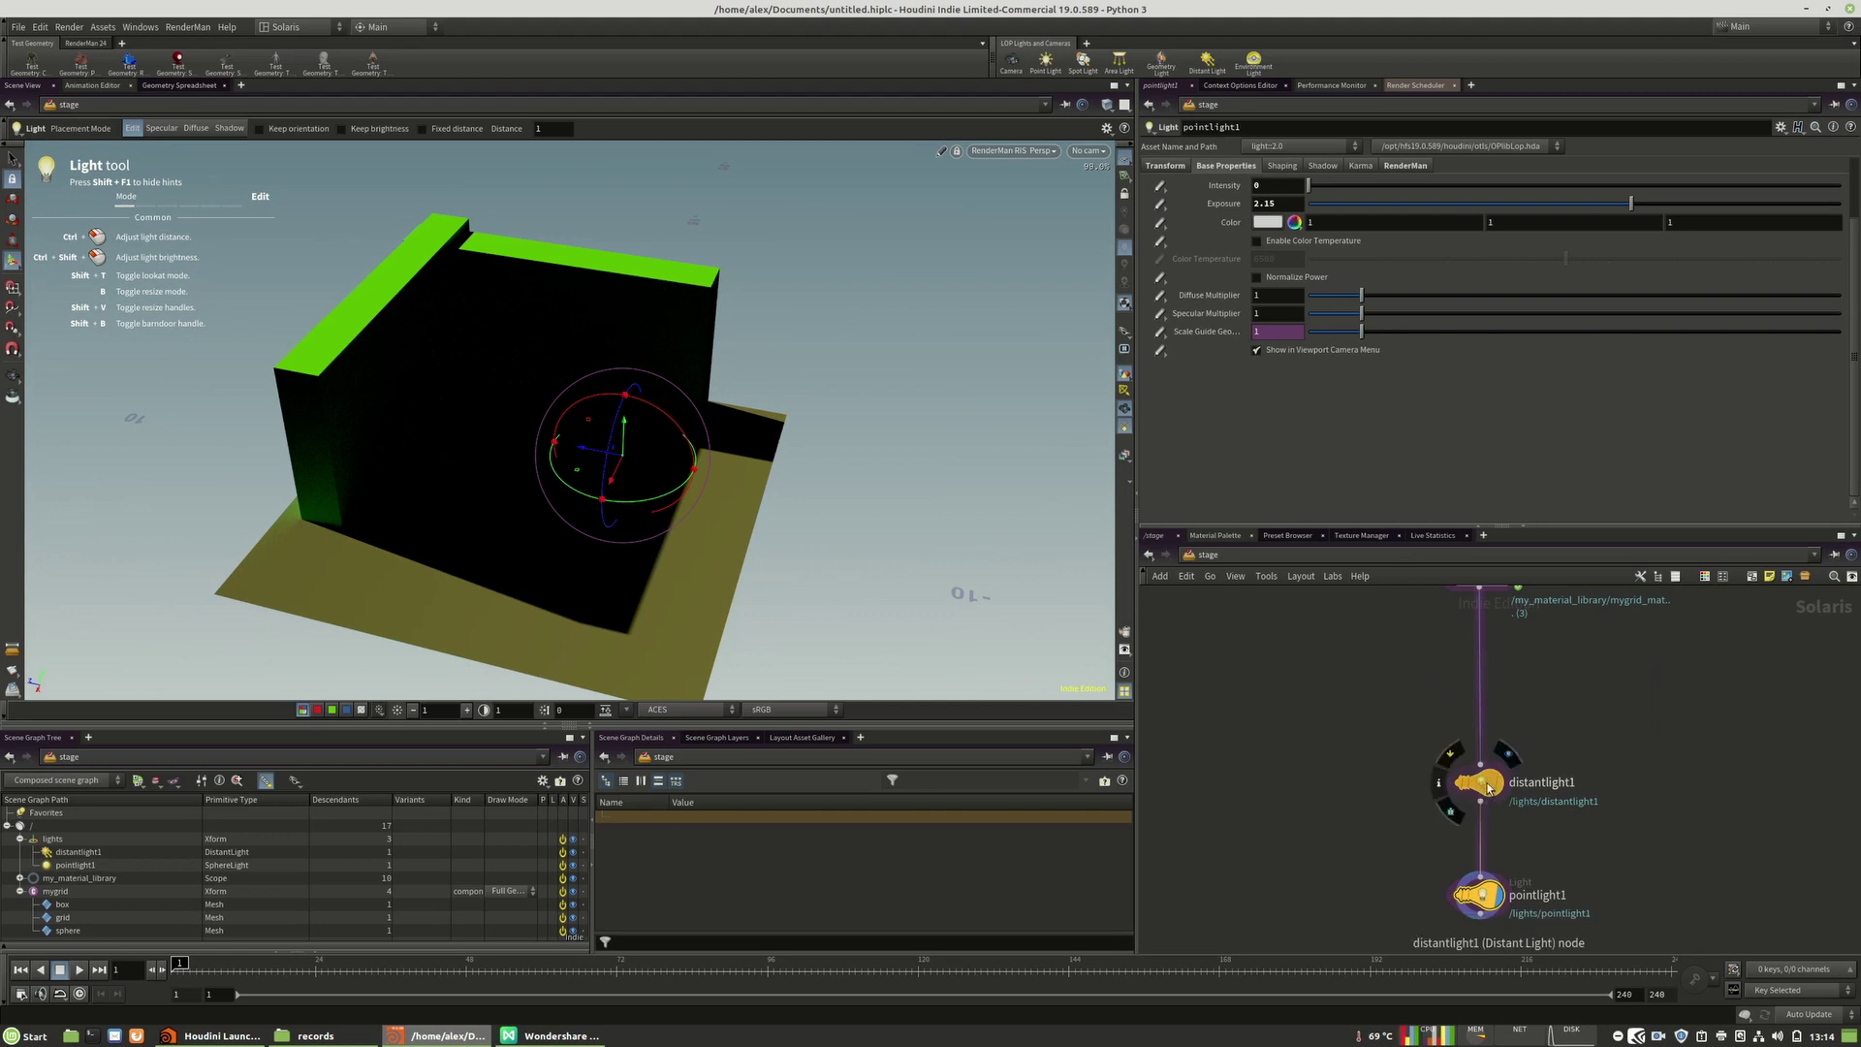
drag(582, 455, 582, 475)
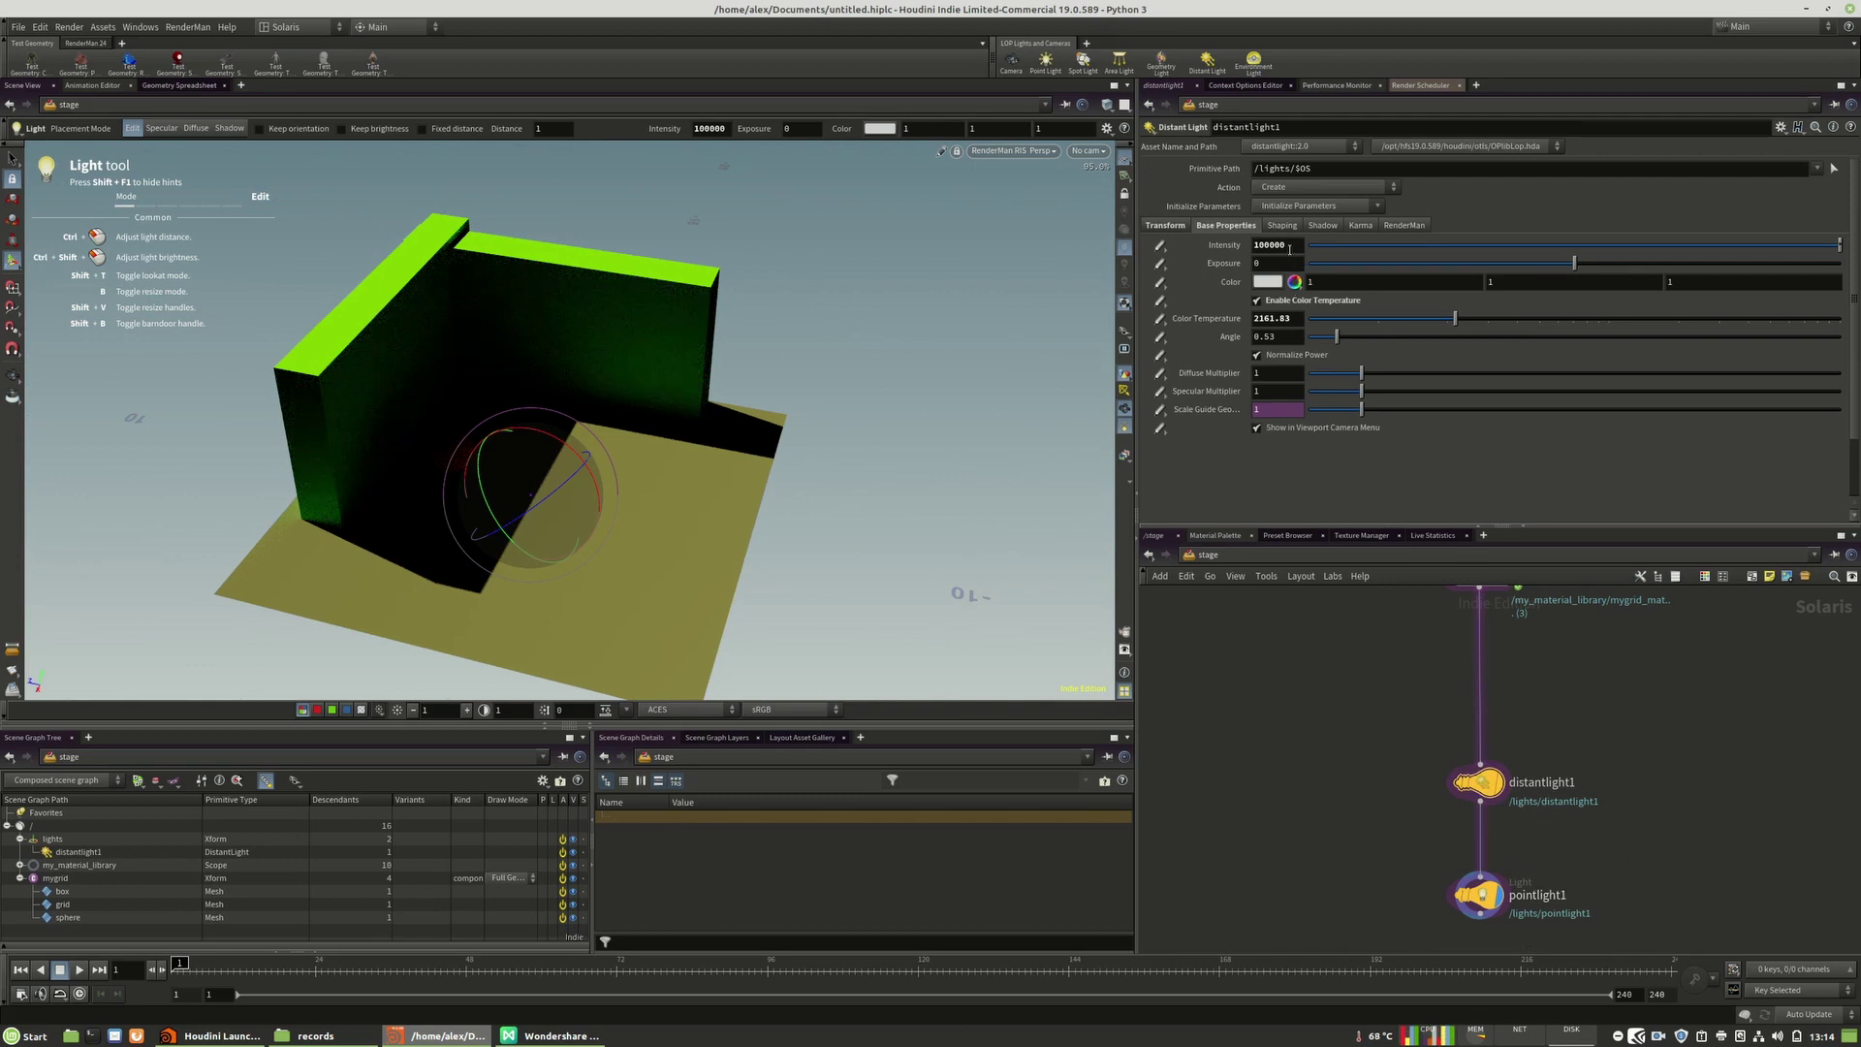
key(Return)
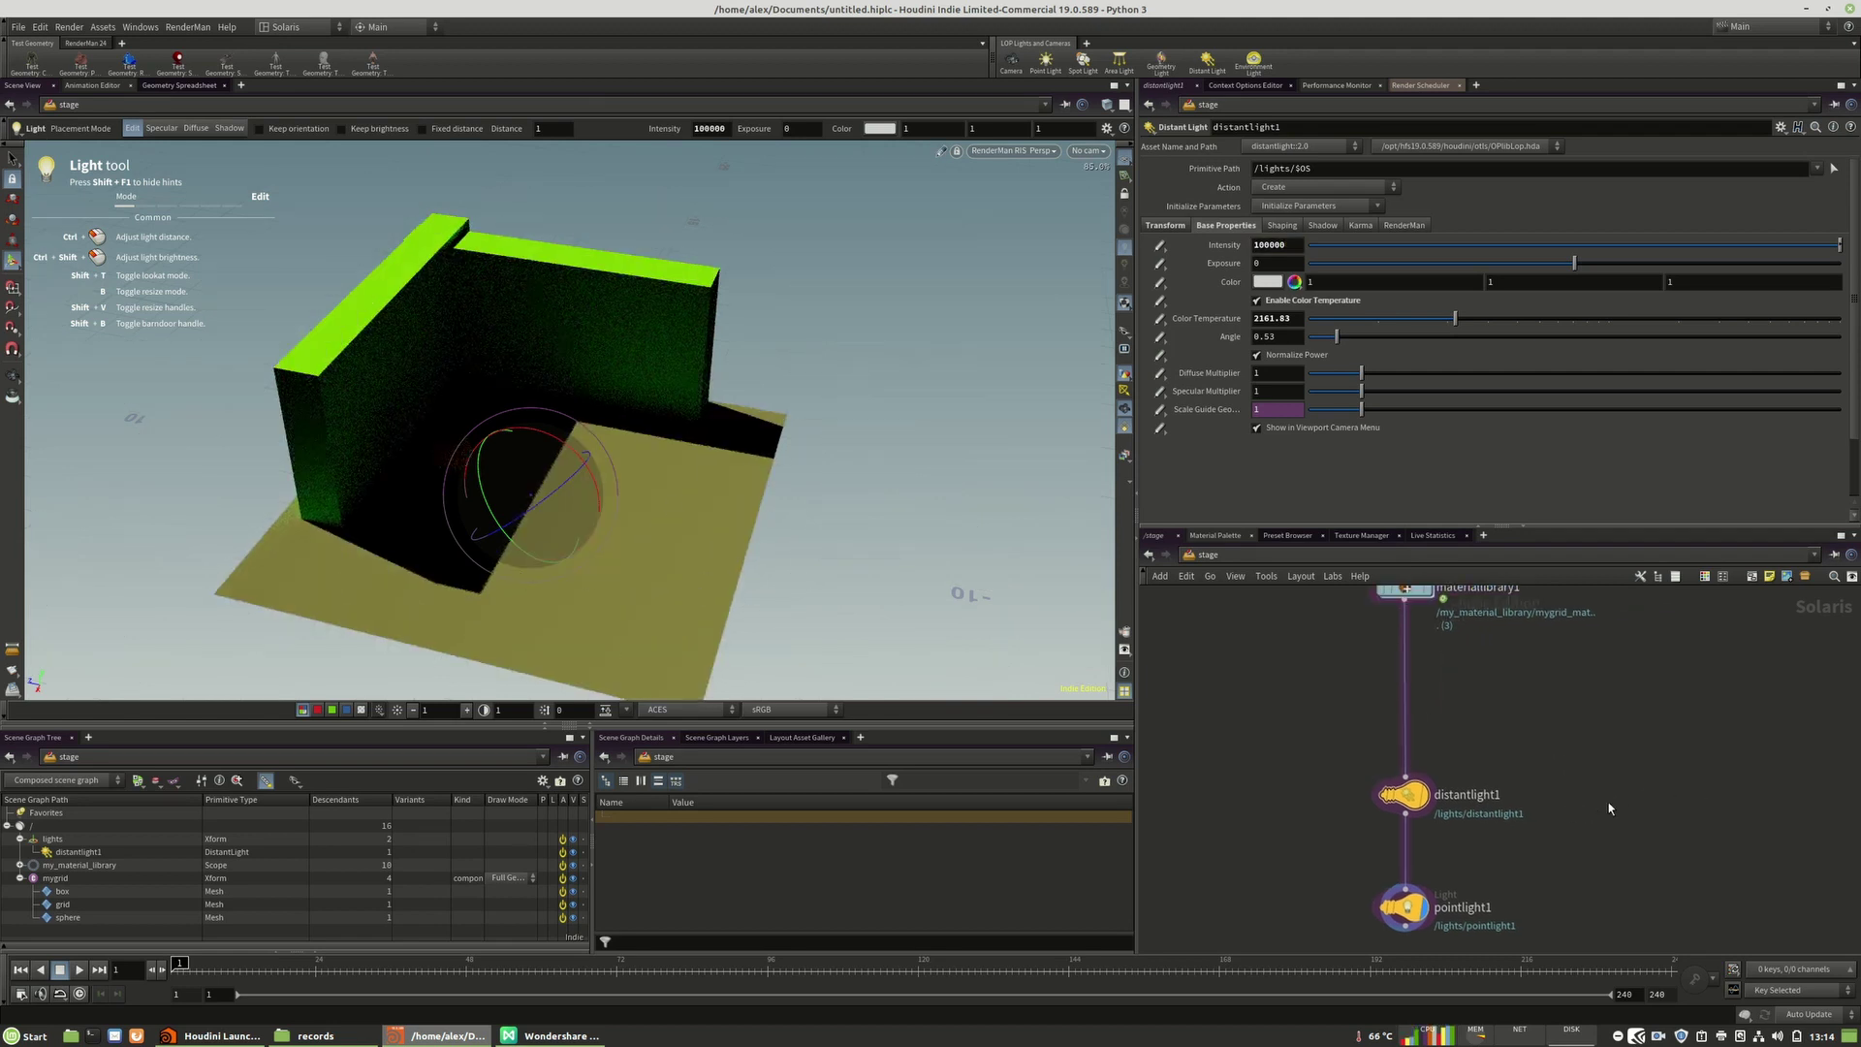
Step: Add an area light node on the wire between materiallibrary1 and distantlight1
key(Tab)
text(are)
click(1756, 564)
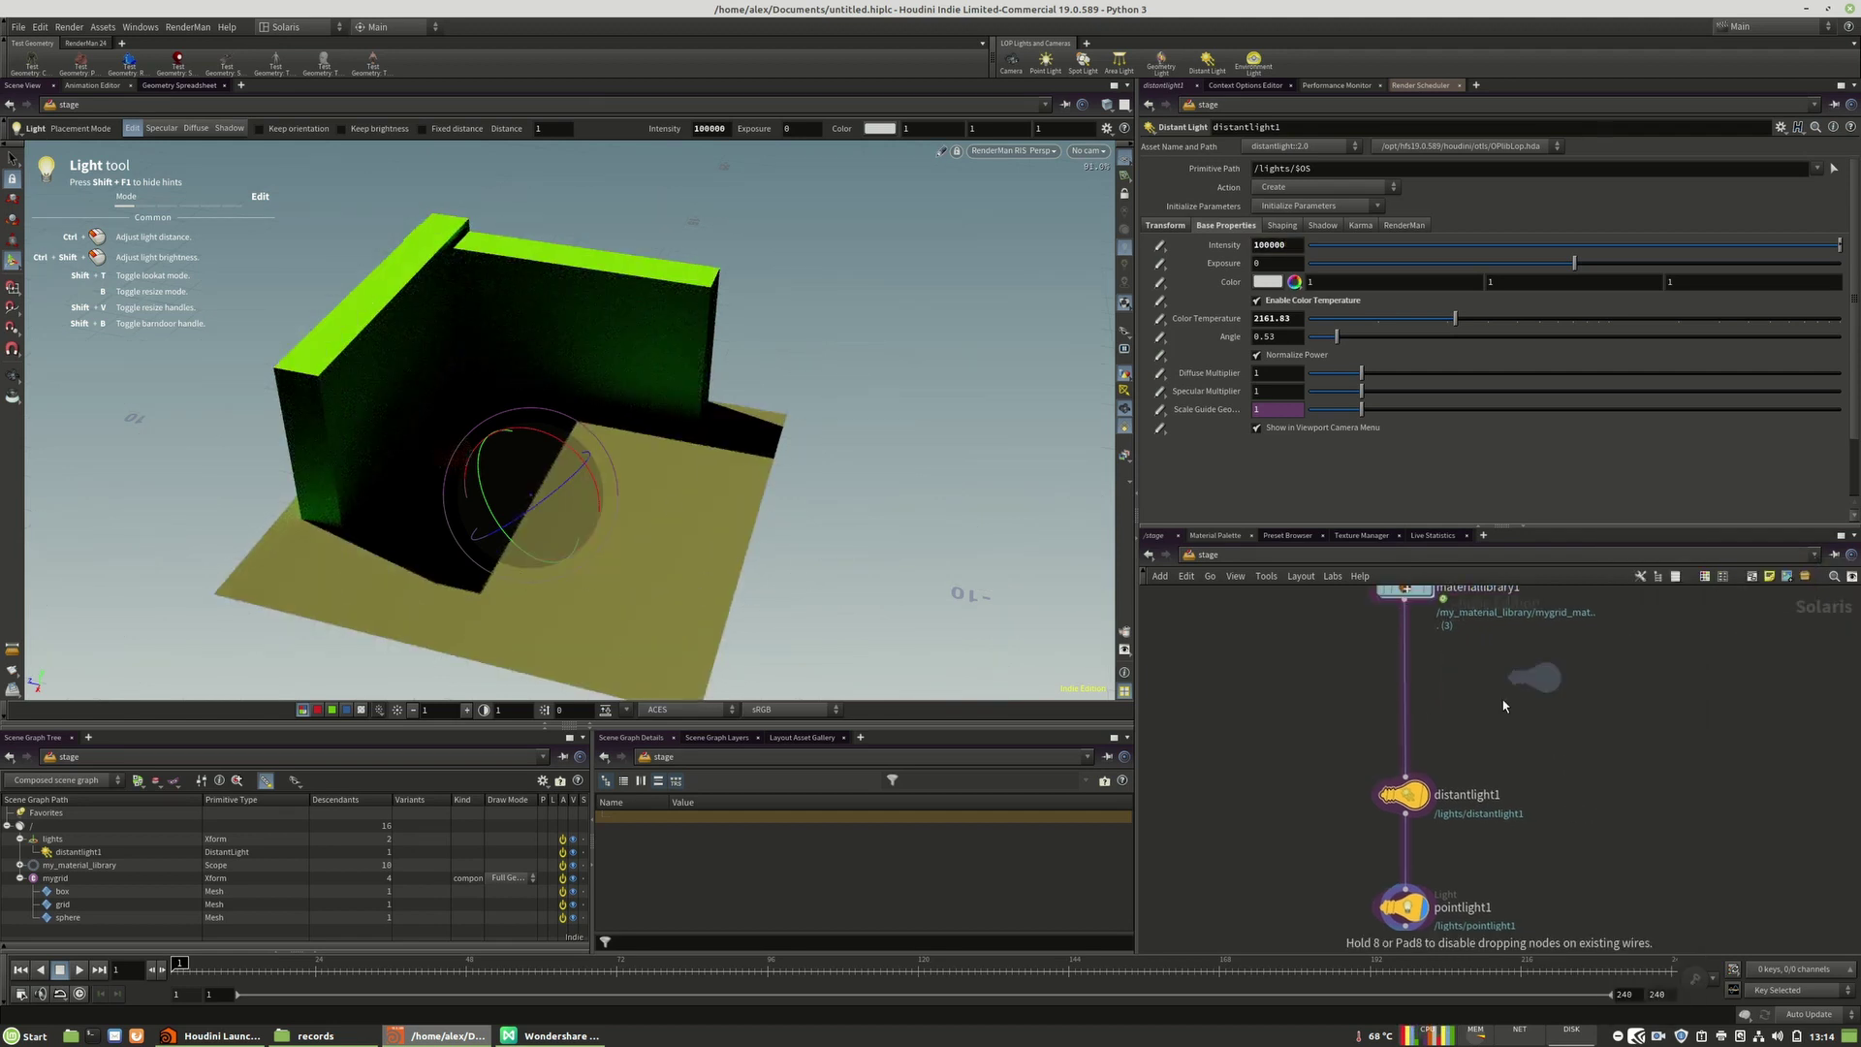
click(1394, 713)
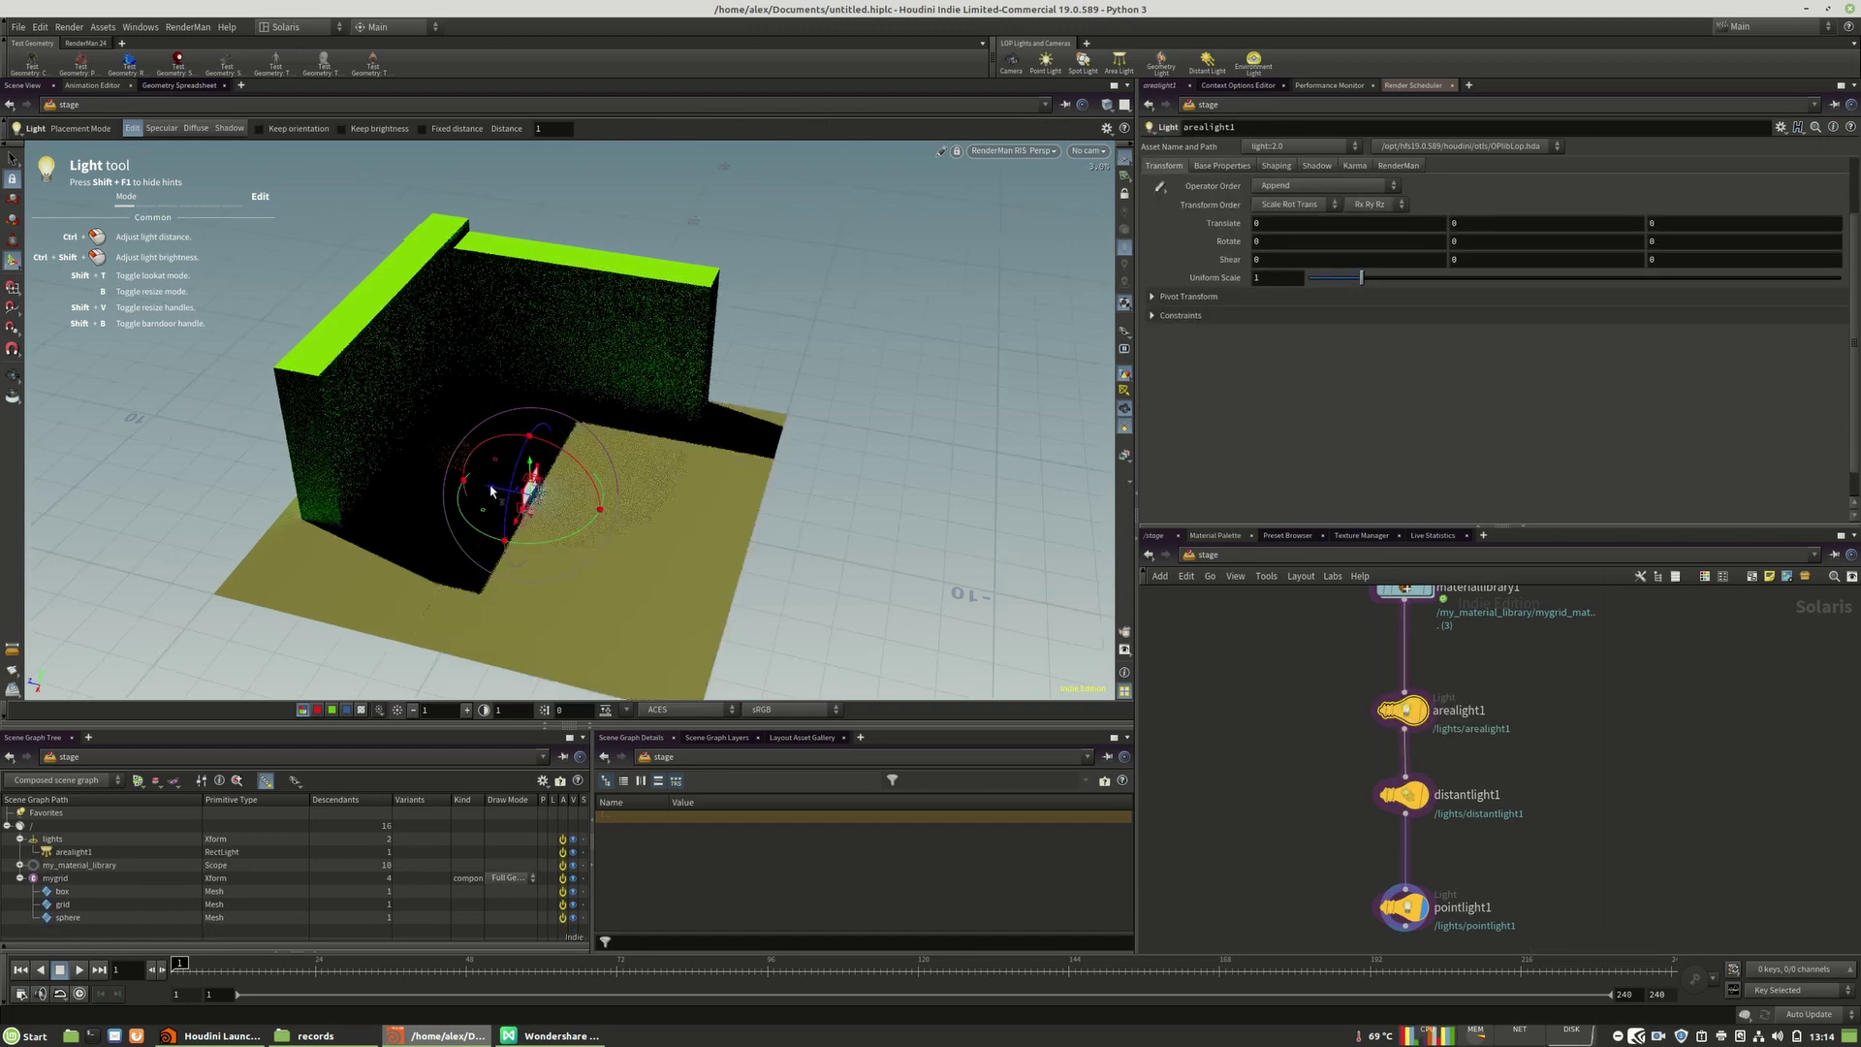
Step: Move the area light to about 0.28, 3.41, -3.09, above the open side of the floor
drag(555, 491, 665, 489)
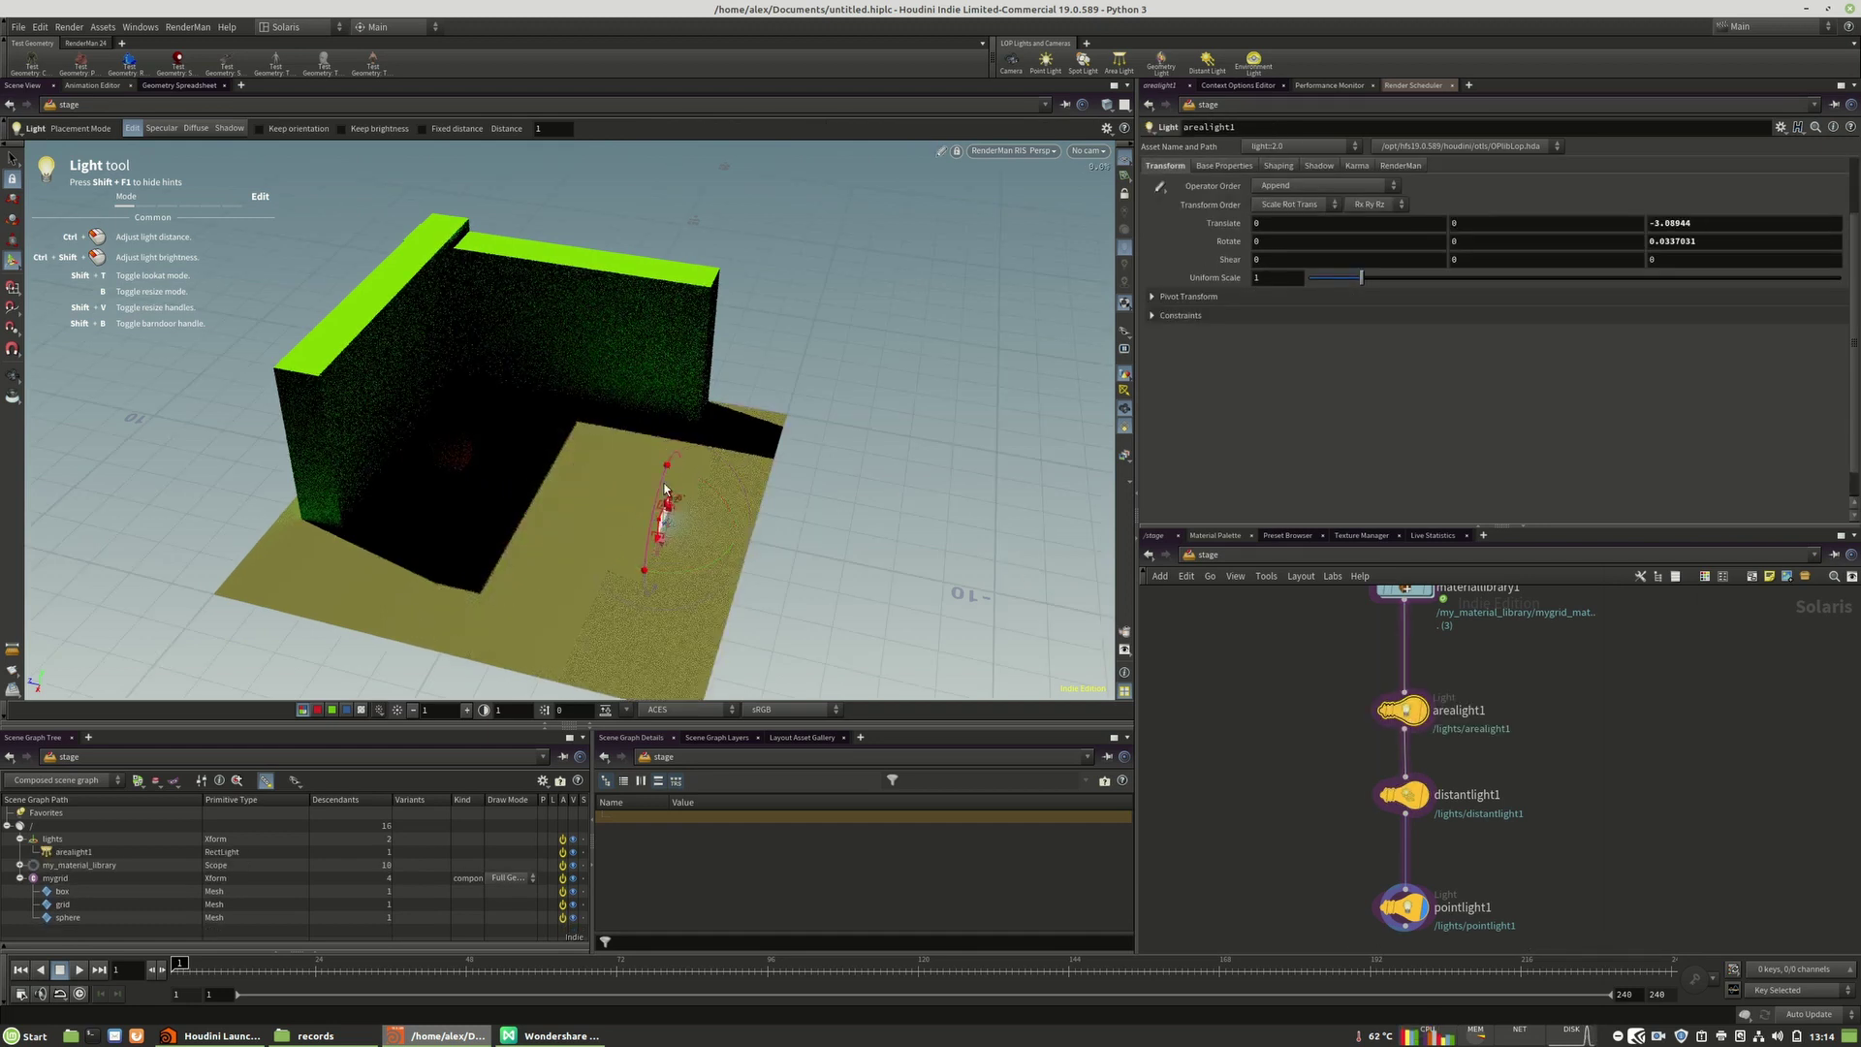
drag(666, 409, 679, 415)
alt+drag(775, 466, 642, 377)
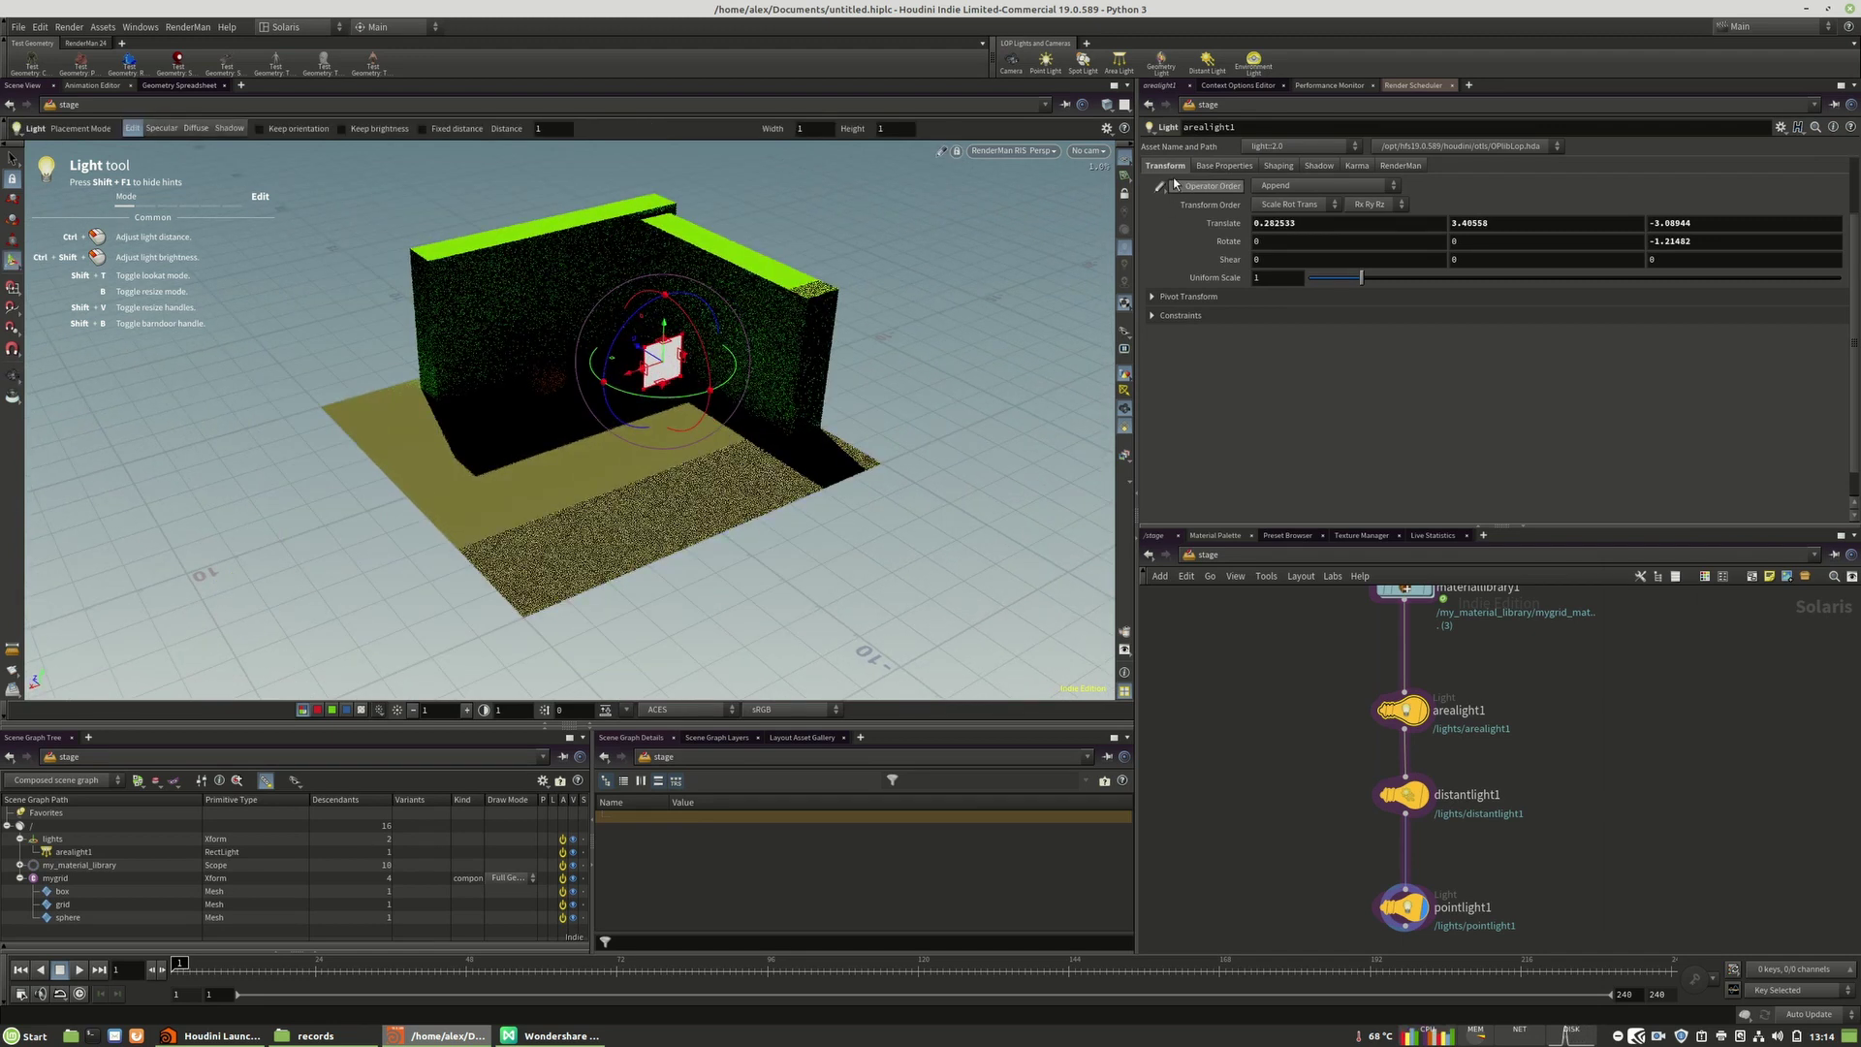
Step: Set the area light's intensity to 100 and raise it to 1000
click(1224, 166)
click(1259, 186)
text(100)
key(Return)
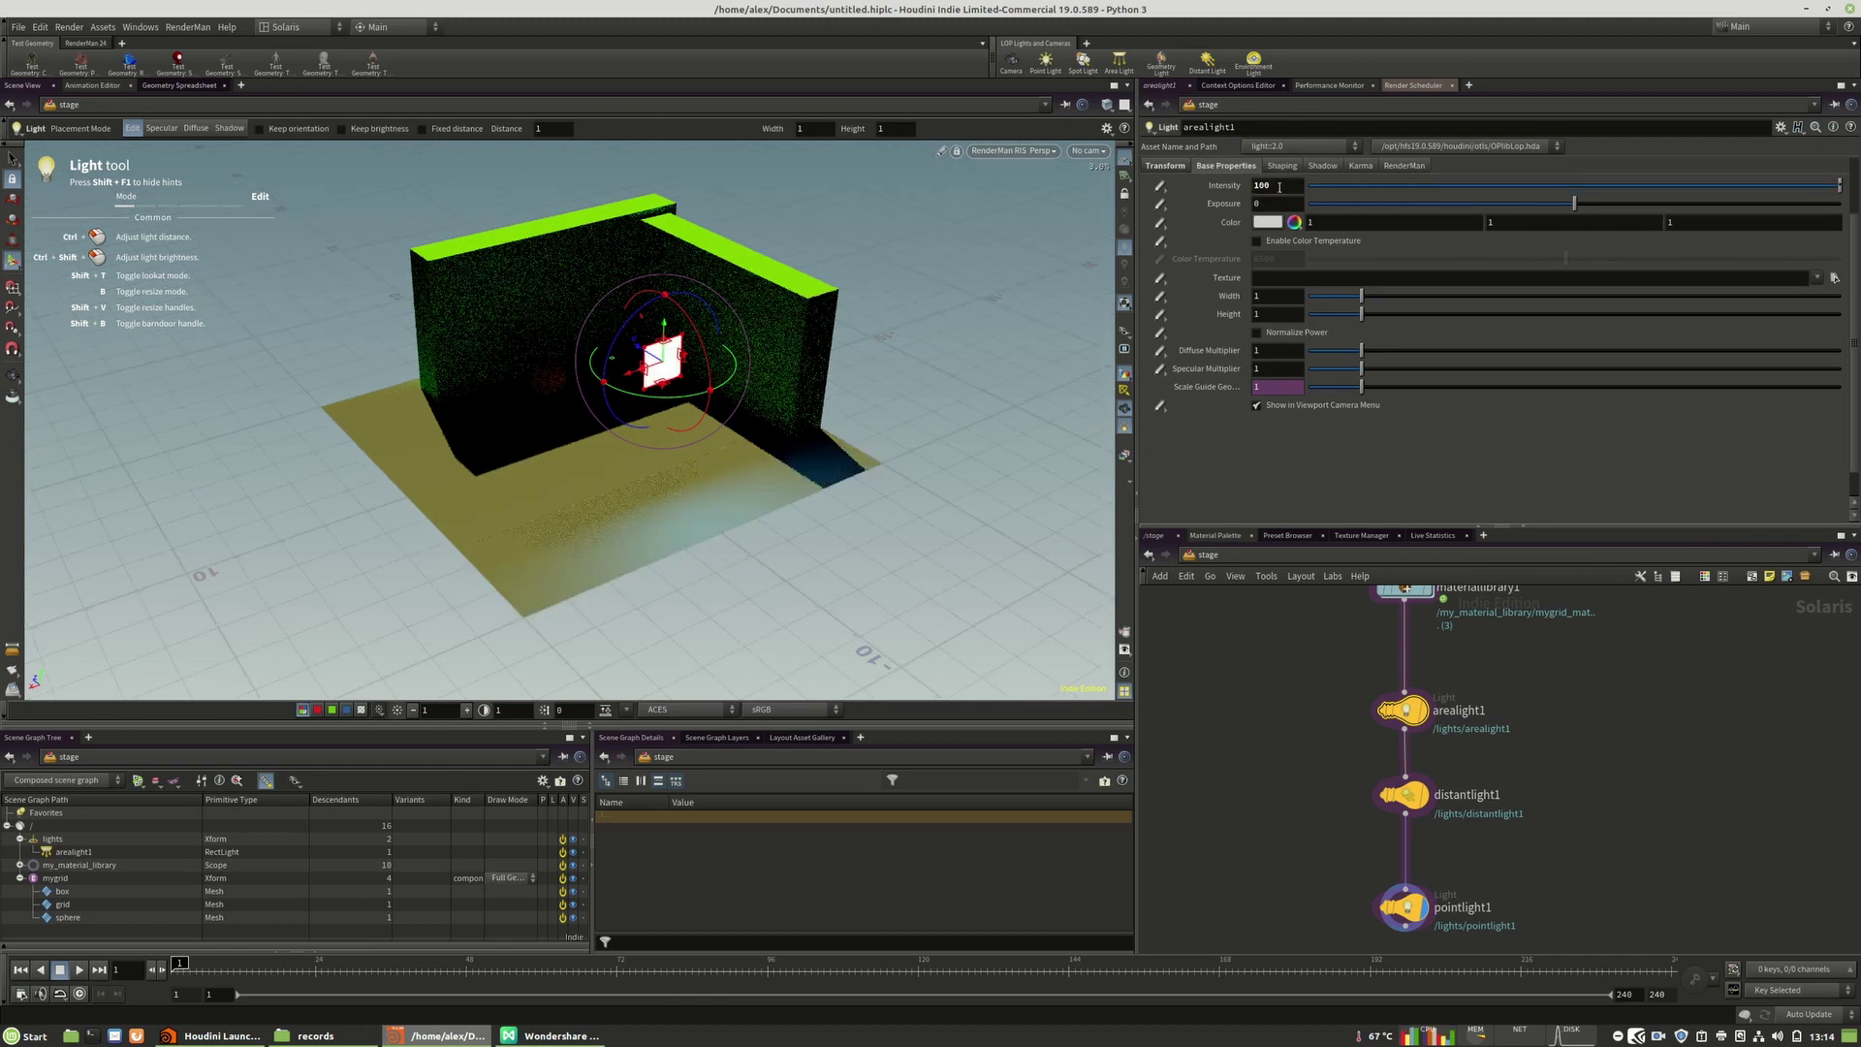
text(0)
key(Return)
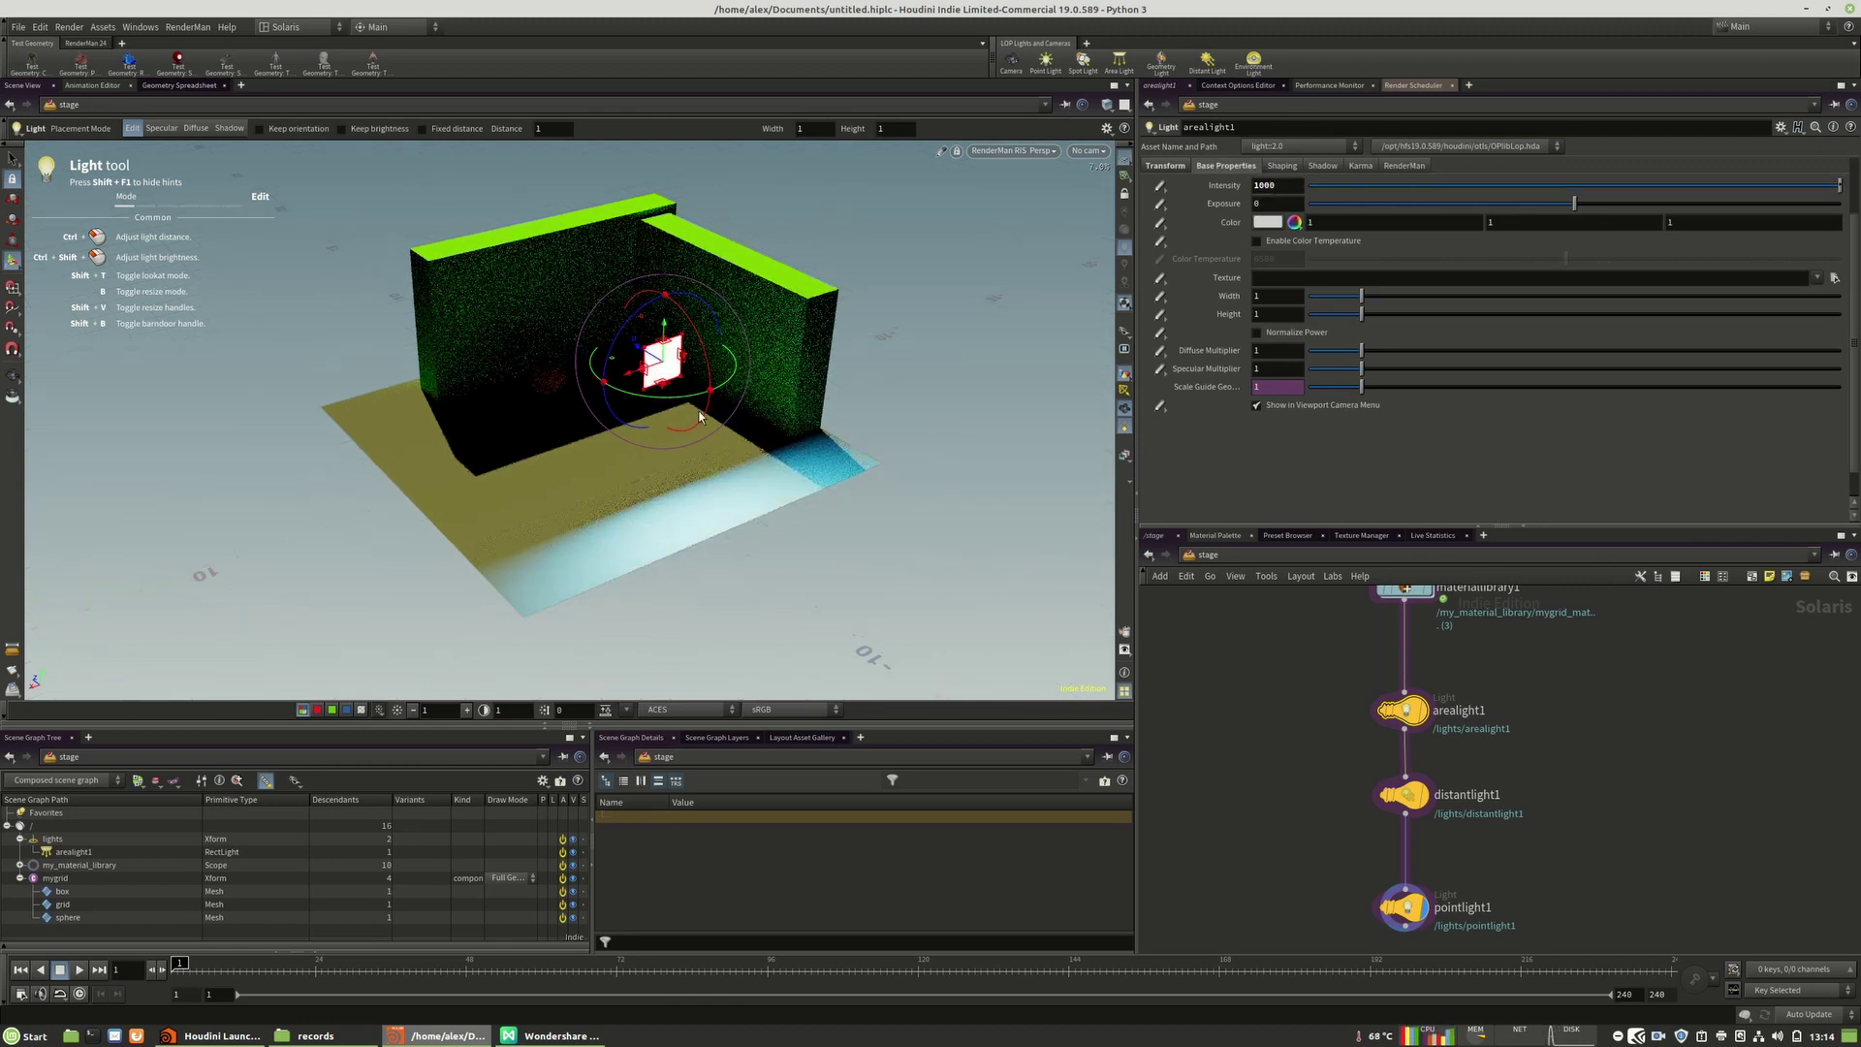
Step: Rotate the area light to face the walls and sphere, and reduce its intensity to 10
drag(687, 398, 648, 293)
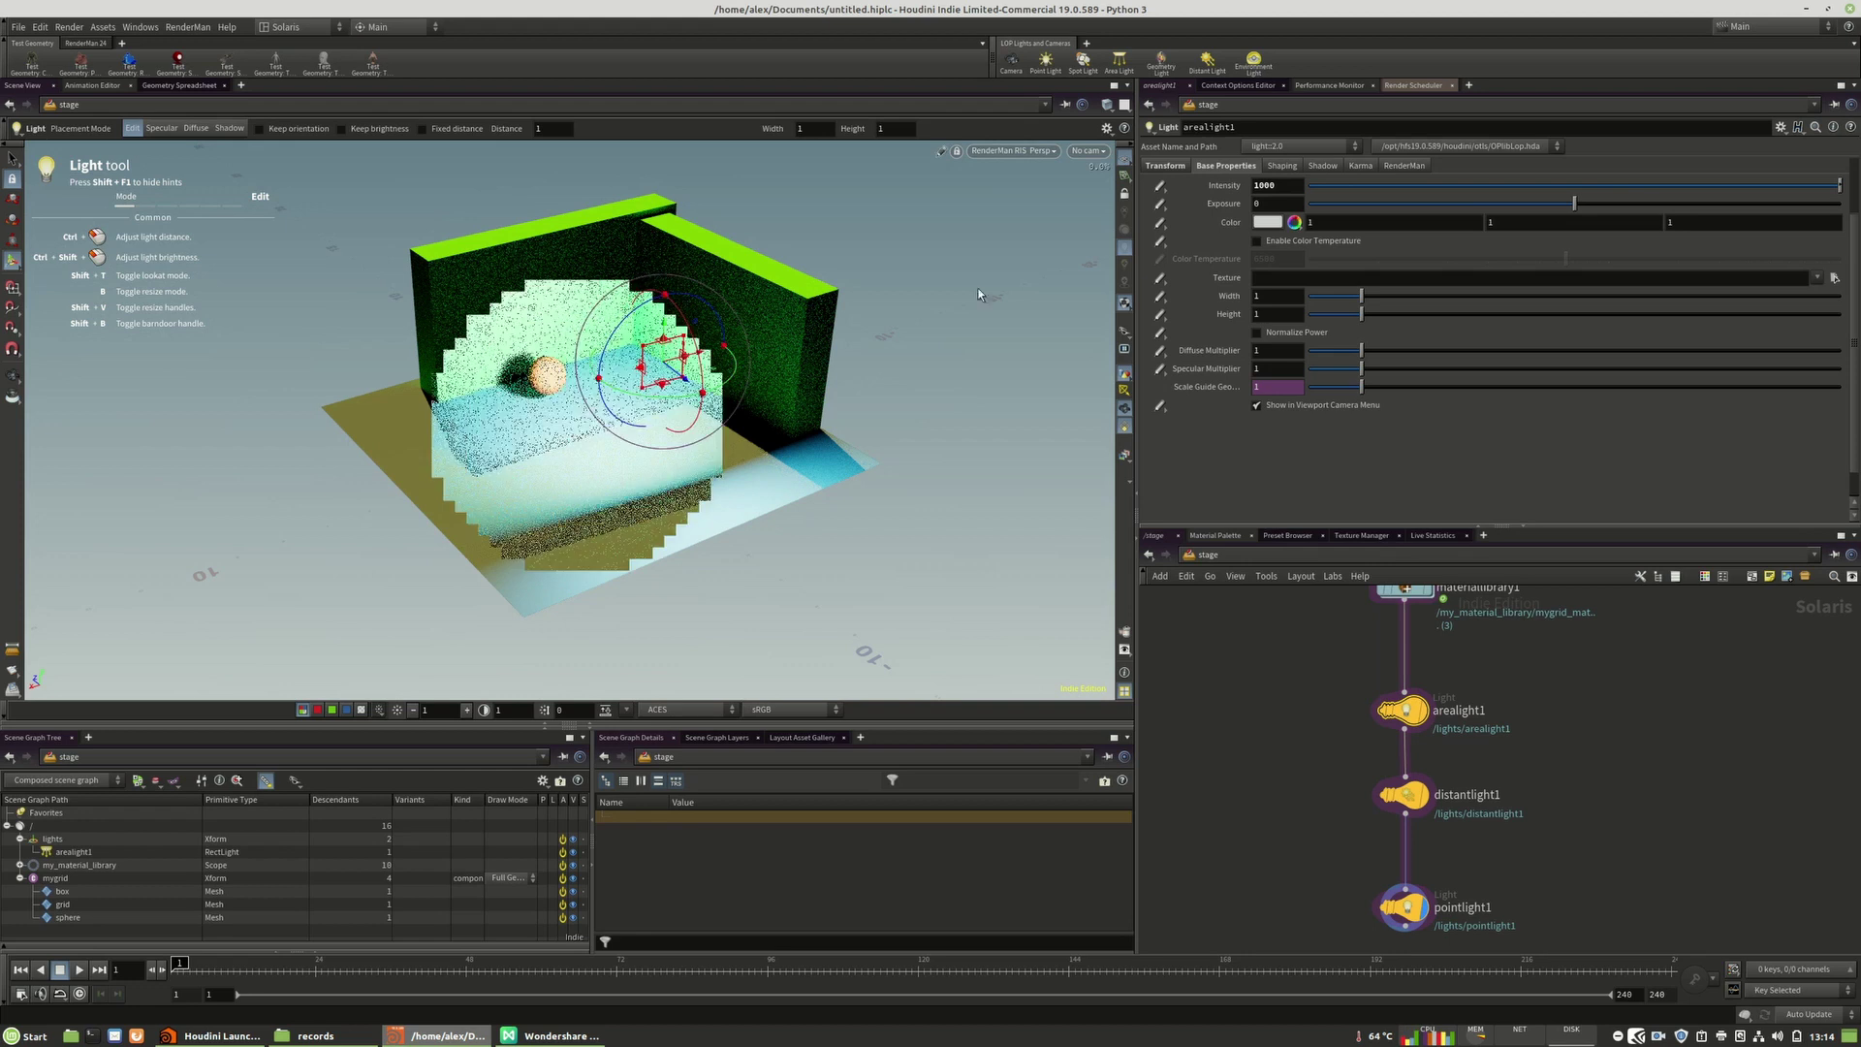
key(Return)
key(BackSpace)
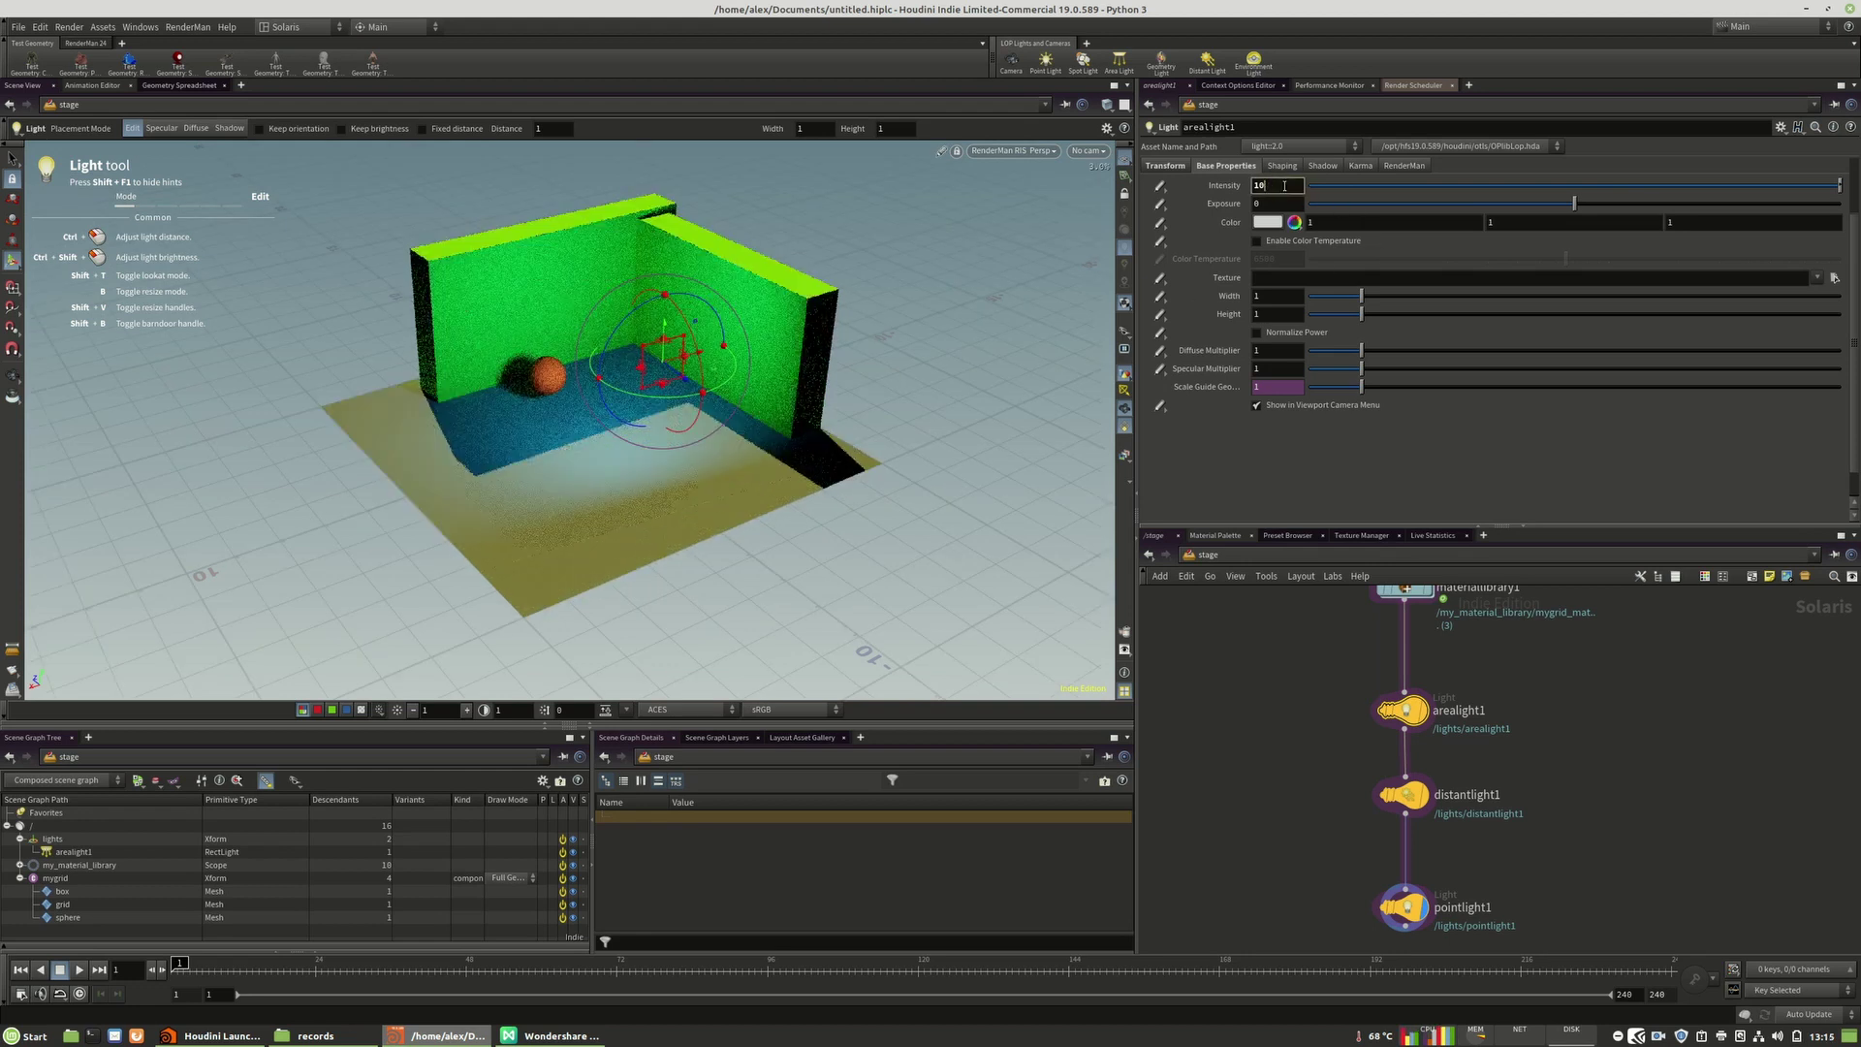
key(Return)
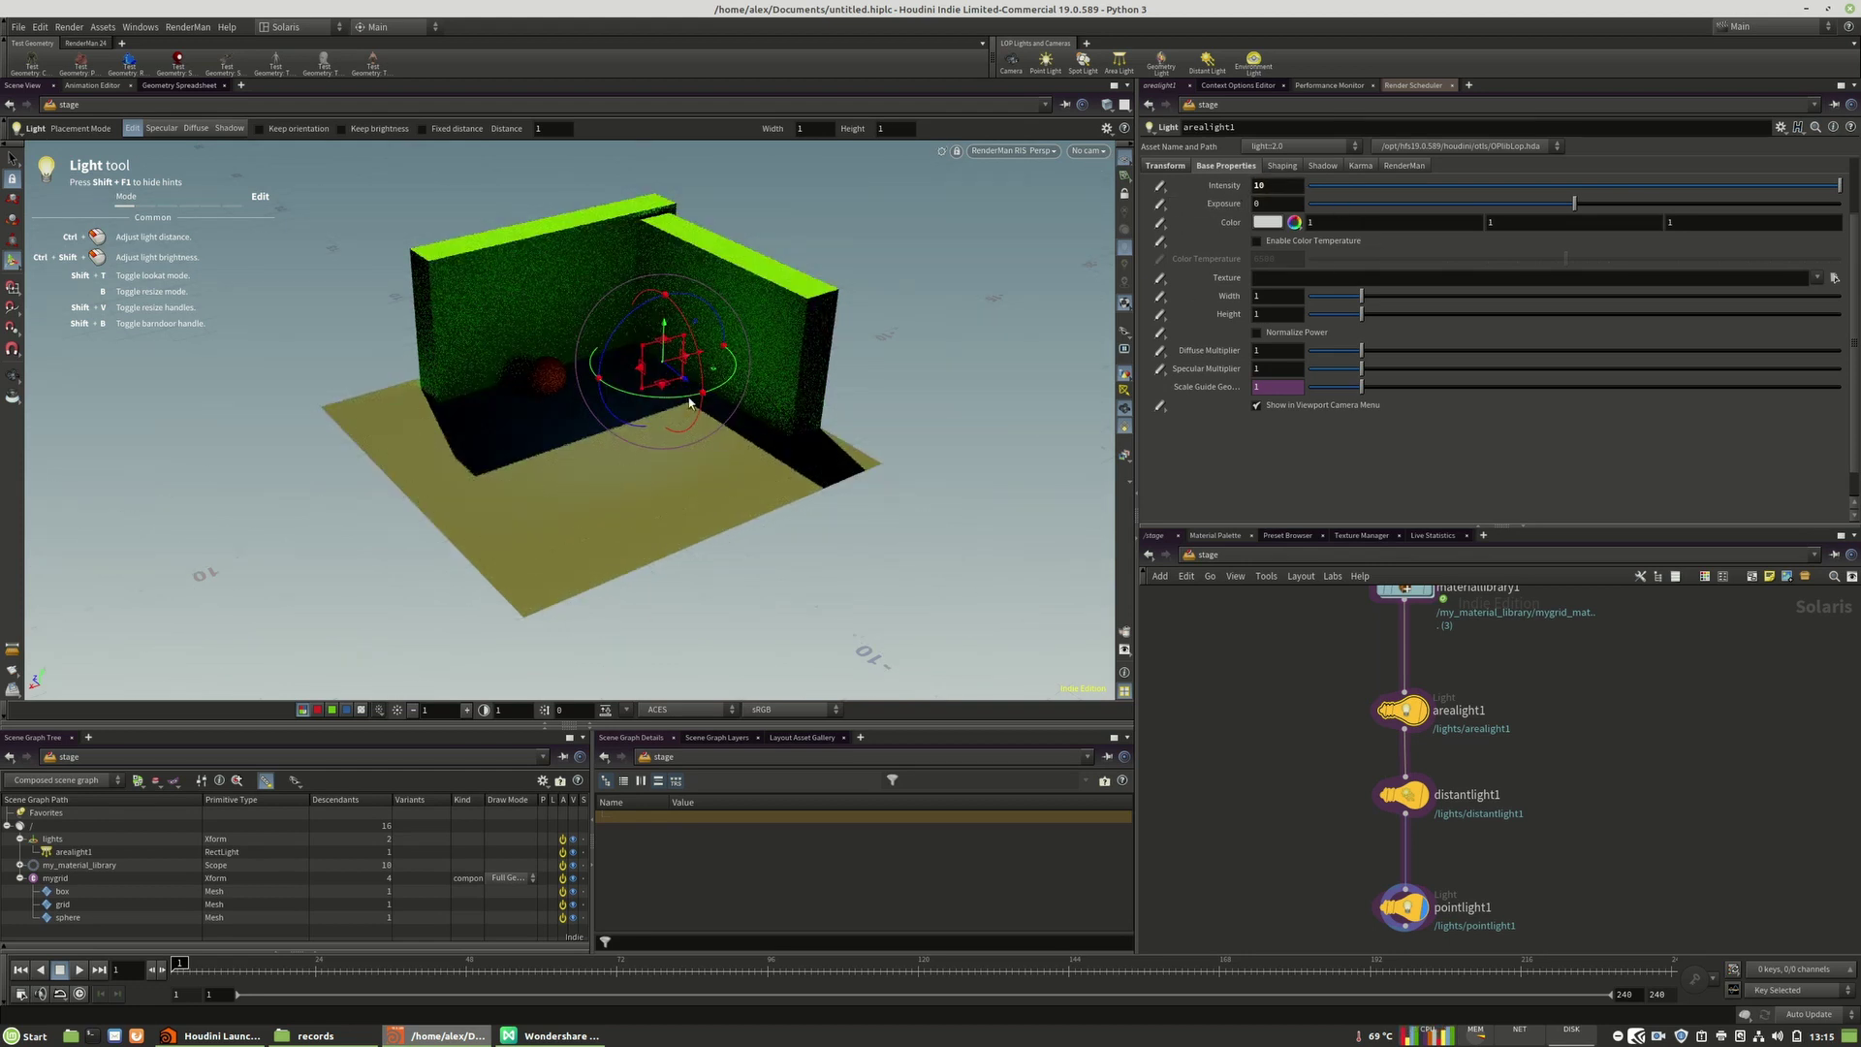
Step: Tilt the area light toward the floor in front of the walls
drag(705, 399, 711, 438)
drag(672, 339, 642, 459)
key(Escape)
scroll(660, 445, up, 1)
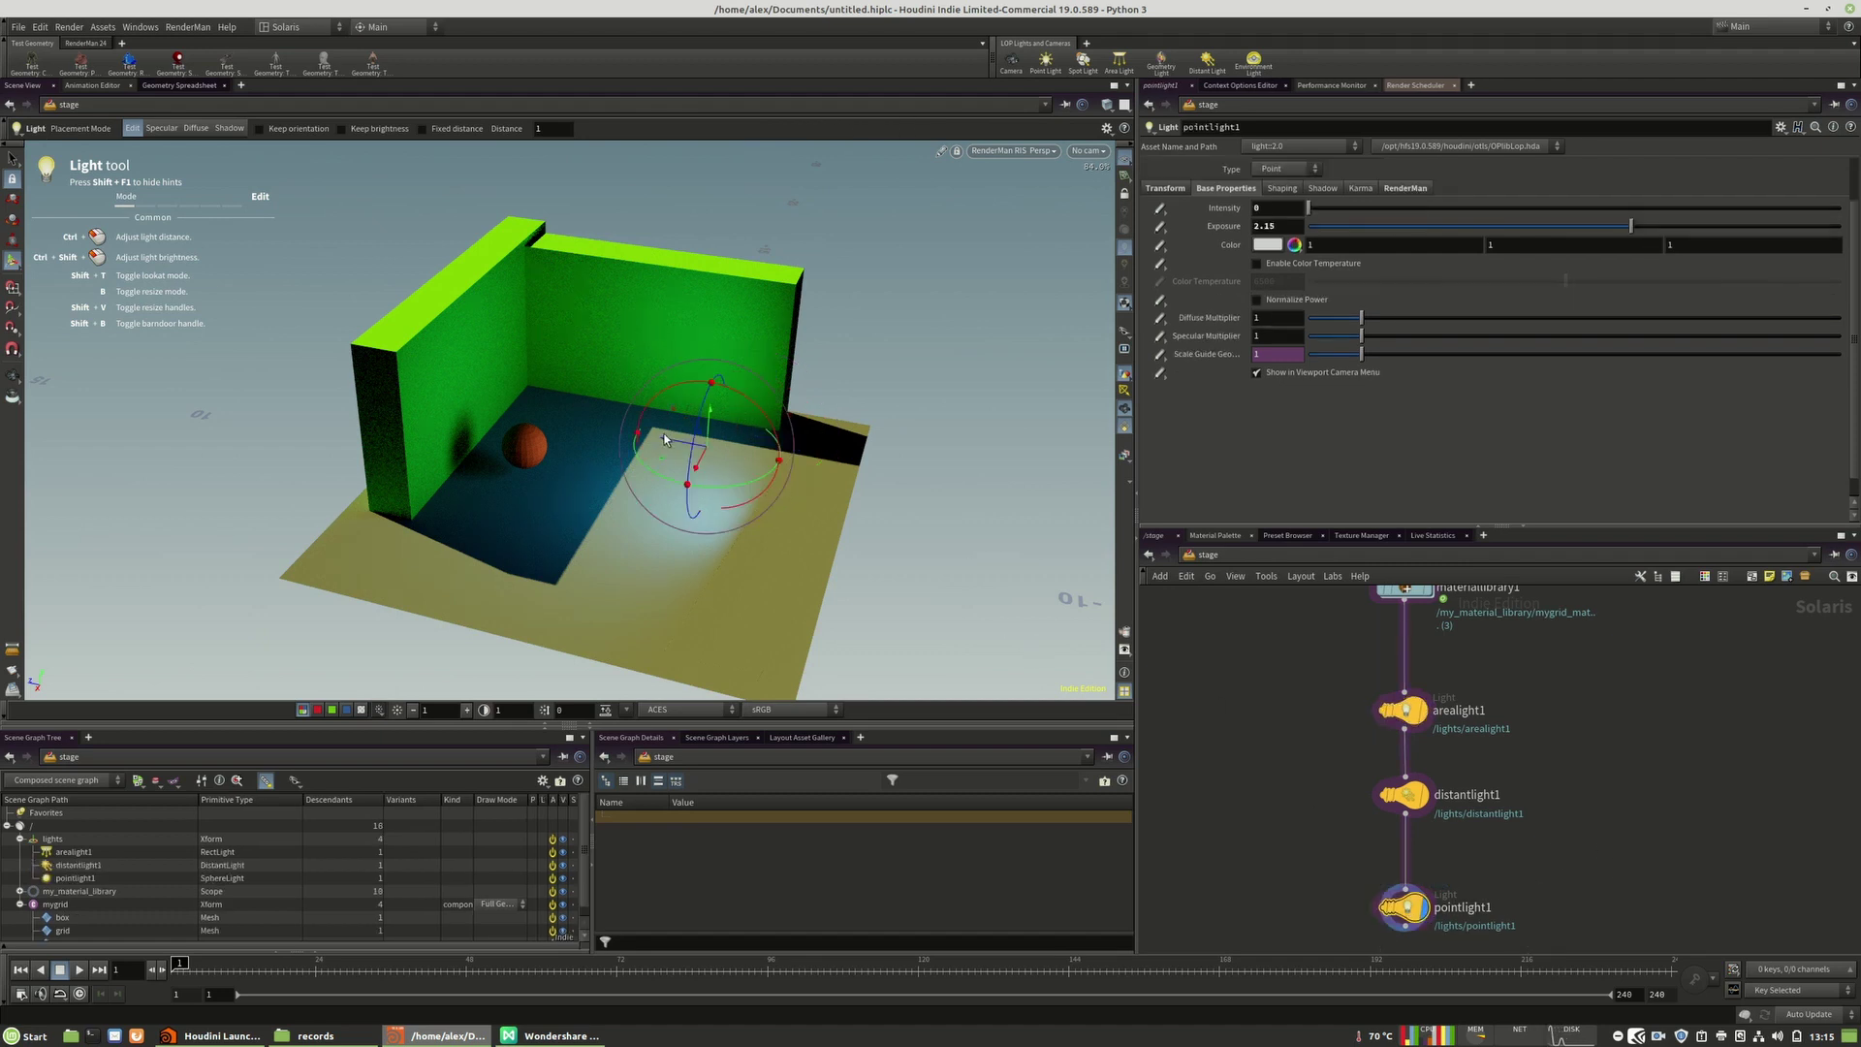
Step: Move pointlight1 across the floor to the wall beside the sphere
drag(667, 442, 485, 471)
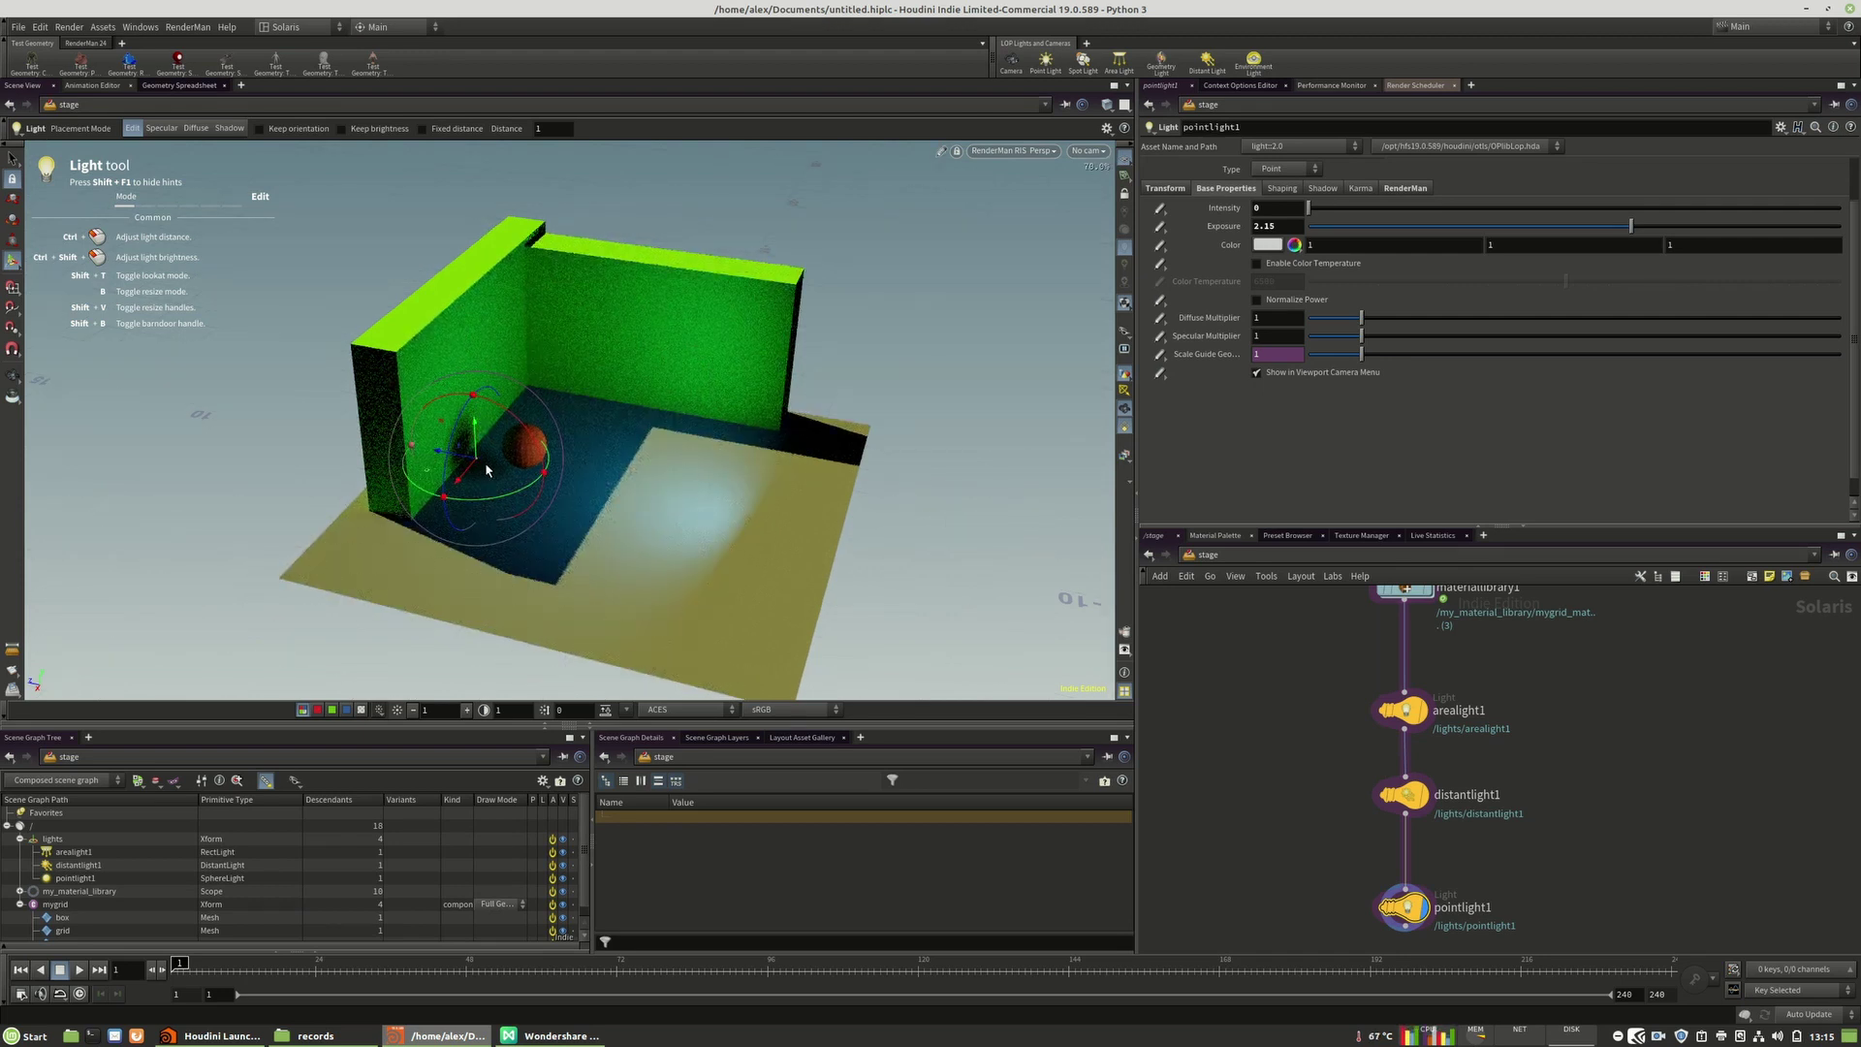
drag(479, 466, 543, 580)
key(space)
key(space)
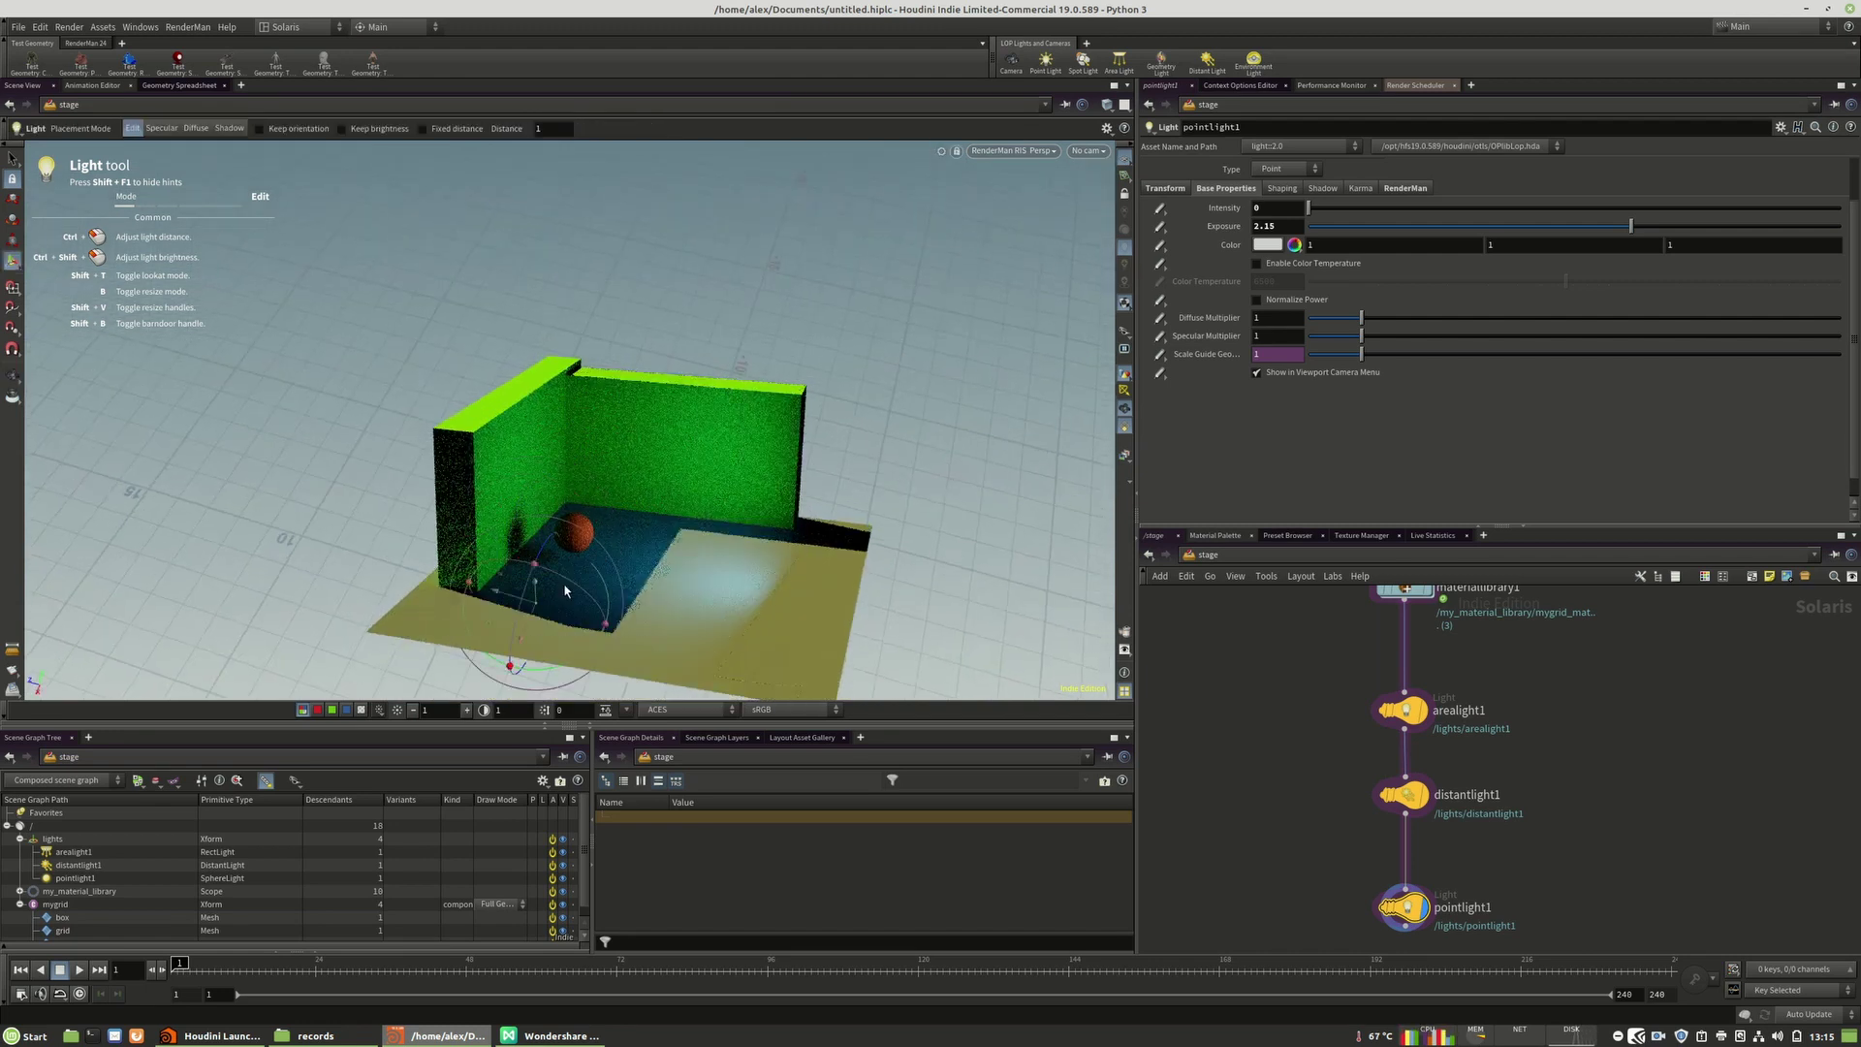
alt+middle_drag(567, 584, 533, 514)
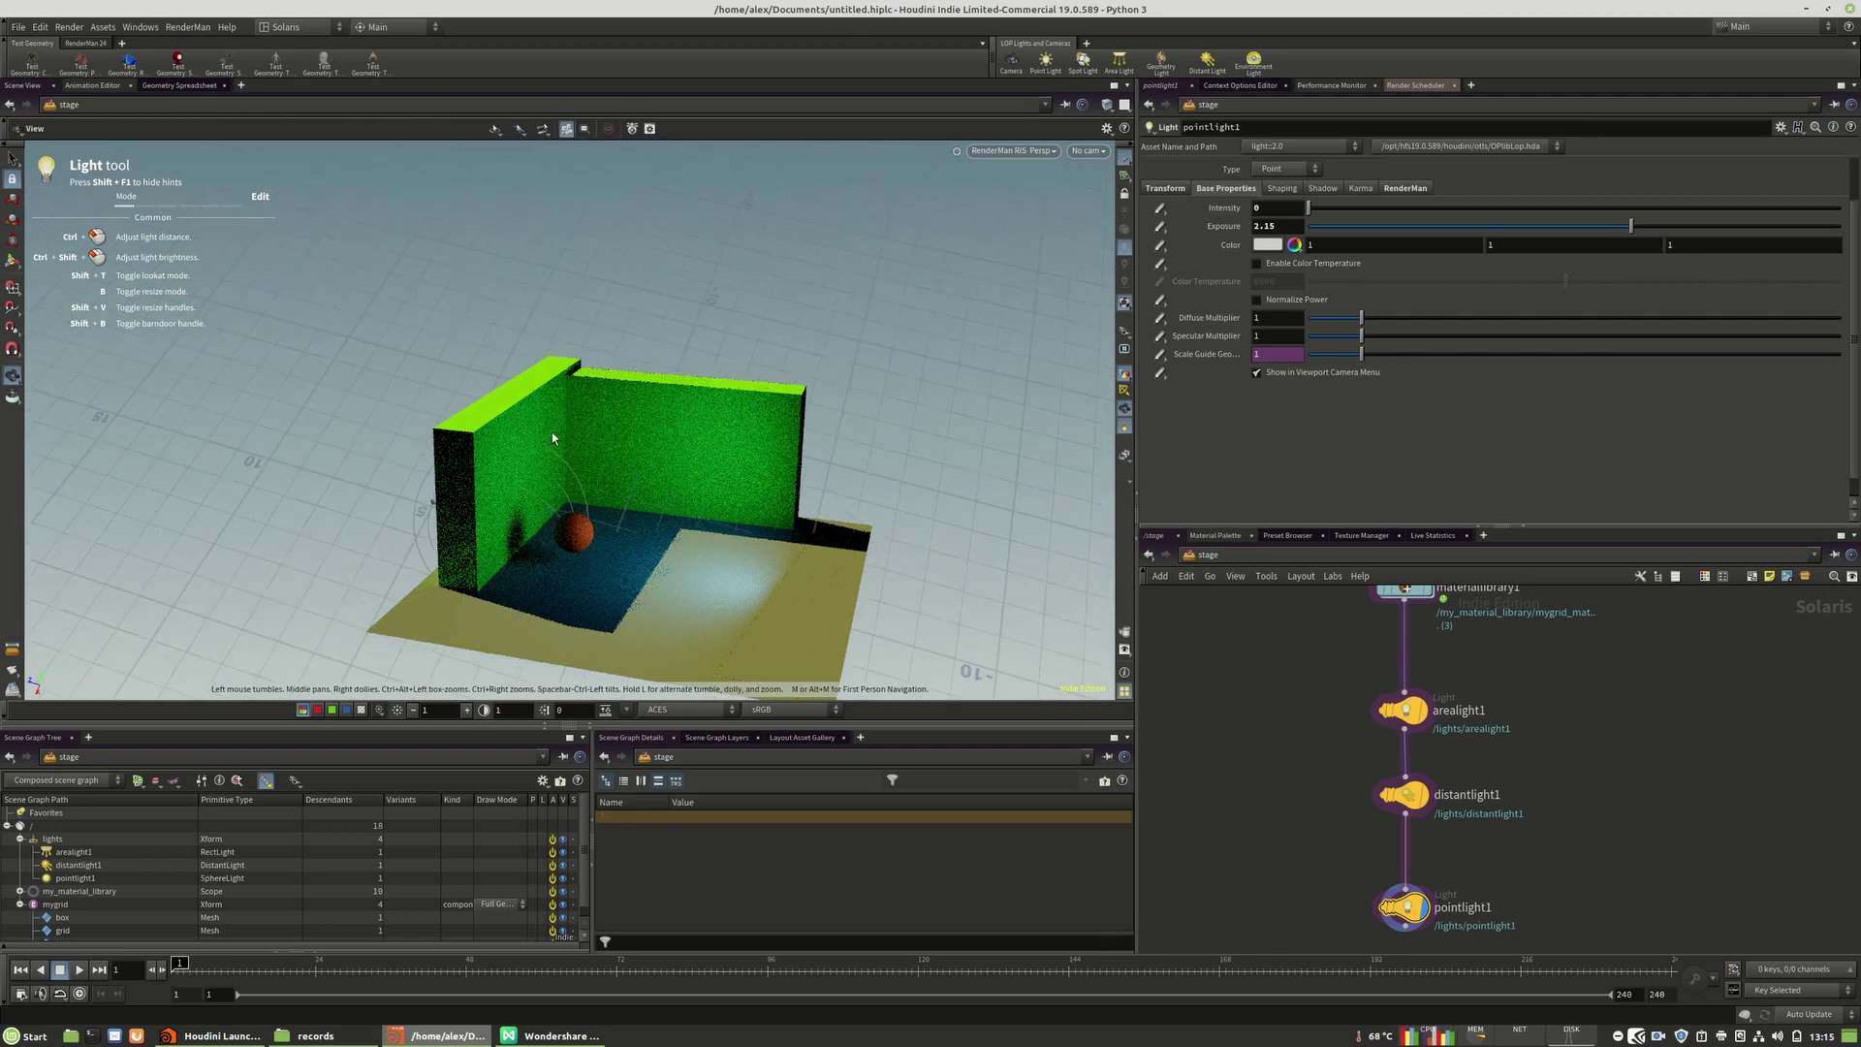
Step: Restart the viewport render by switching to Houdini GL and back to RenderMan RIS
click(1020, 152)
click(996, 169)
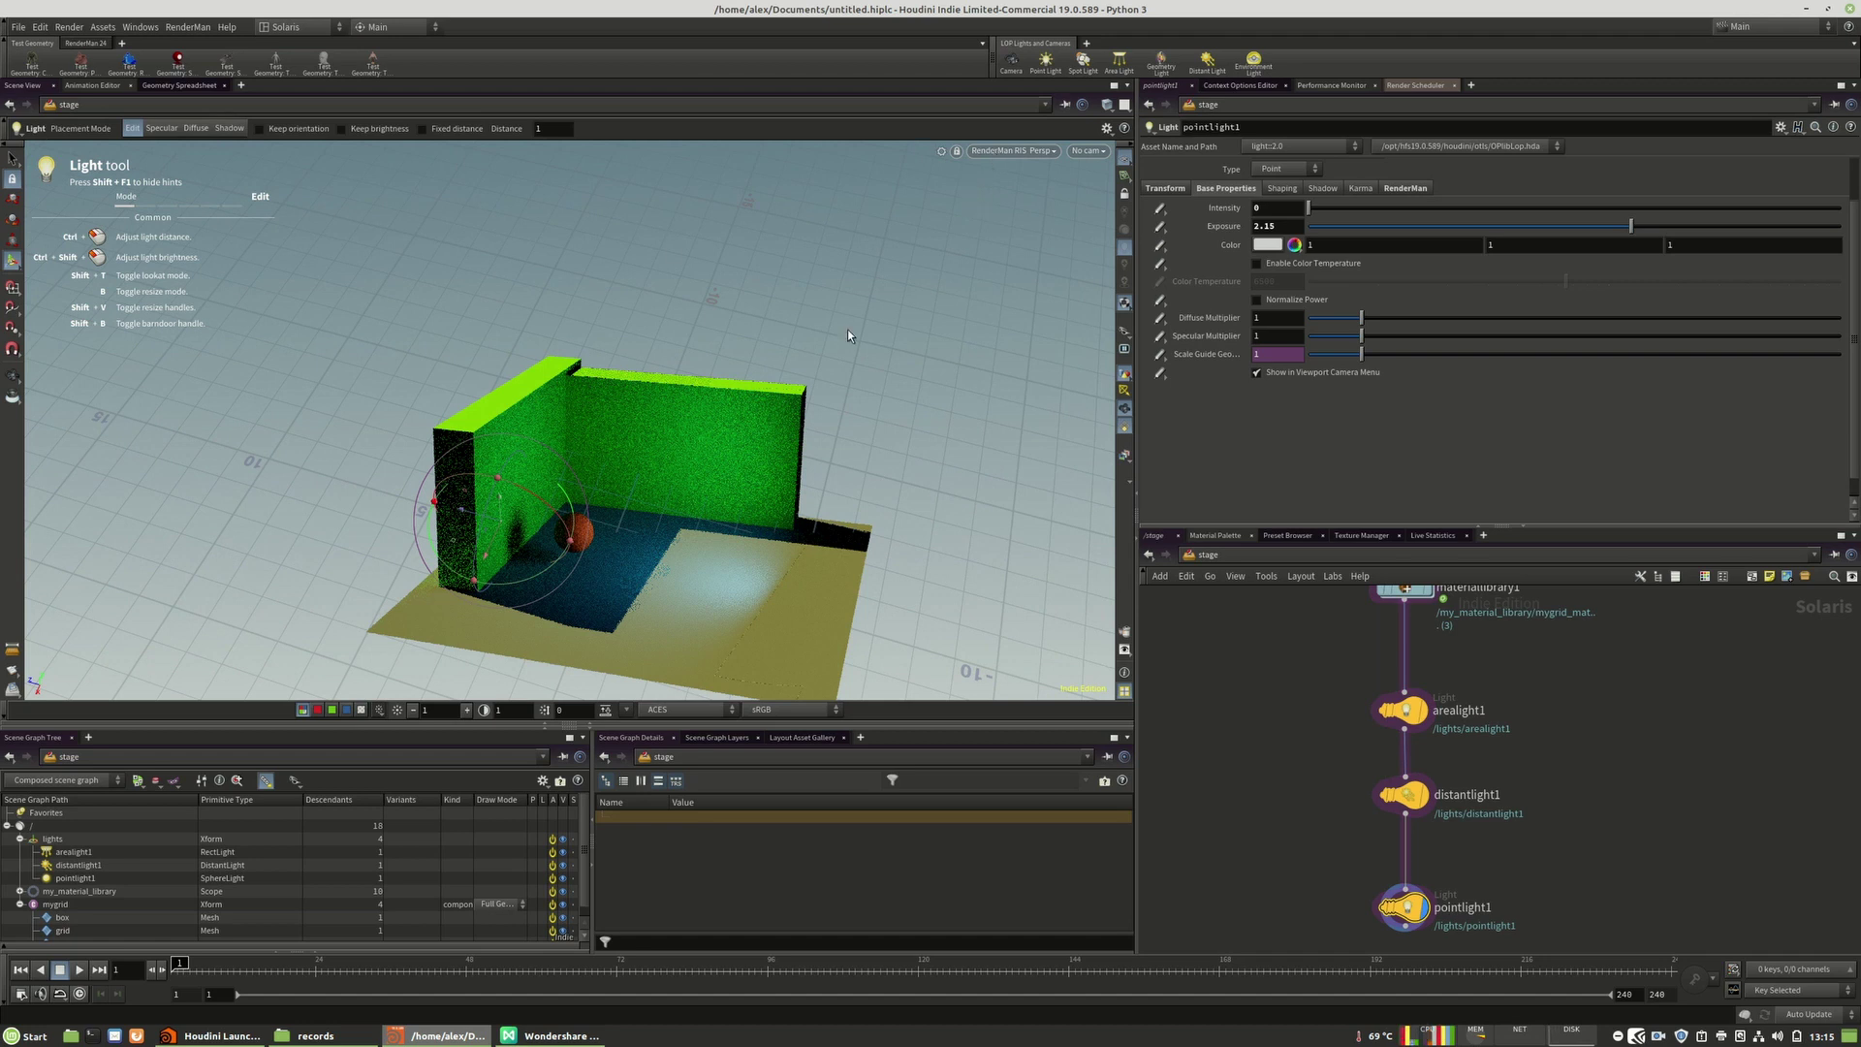
click(1041, 151)
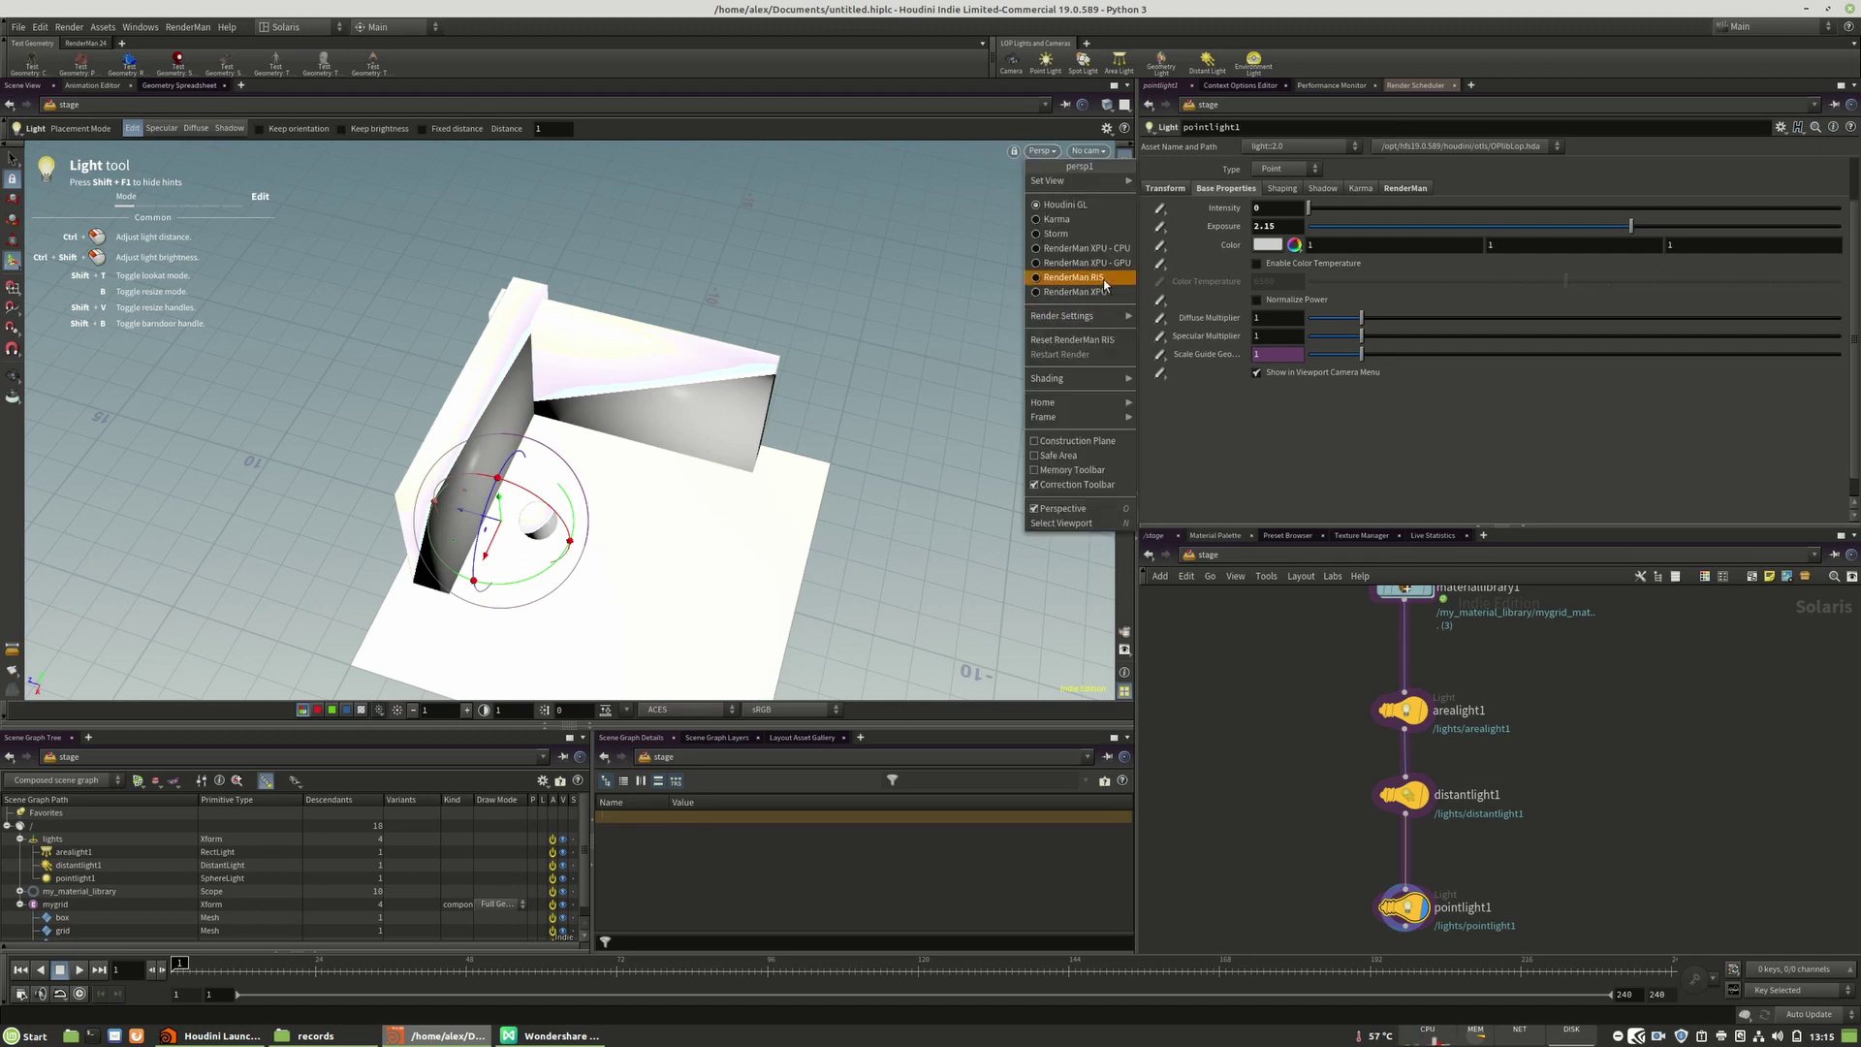
click(1073, 277)
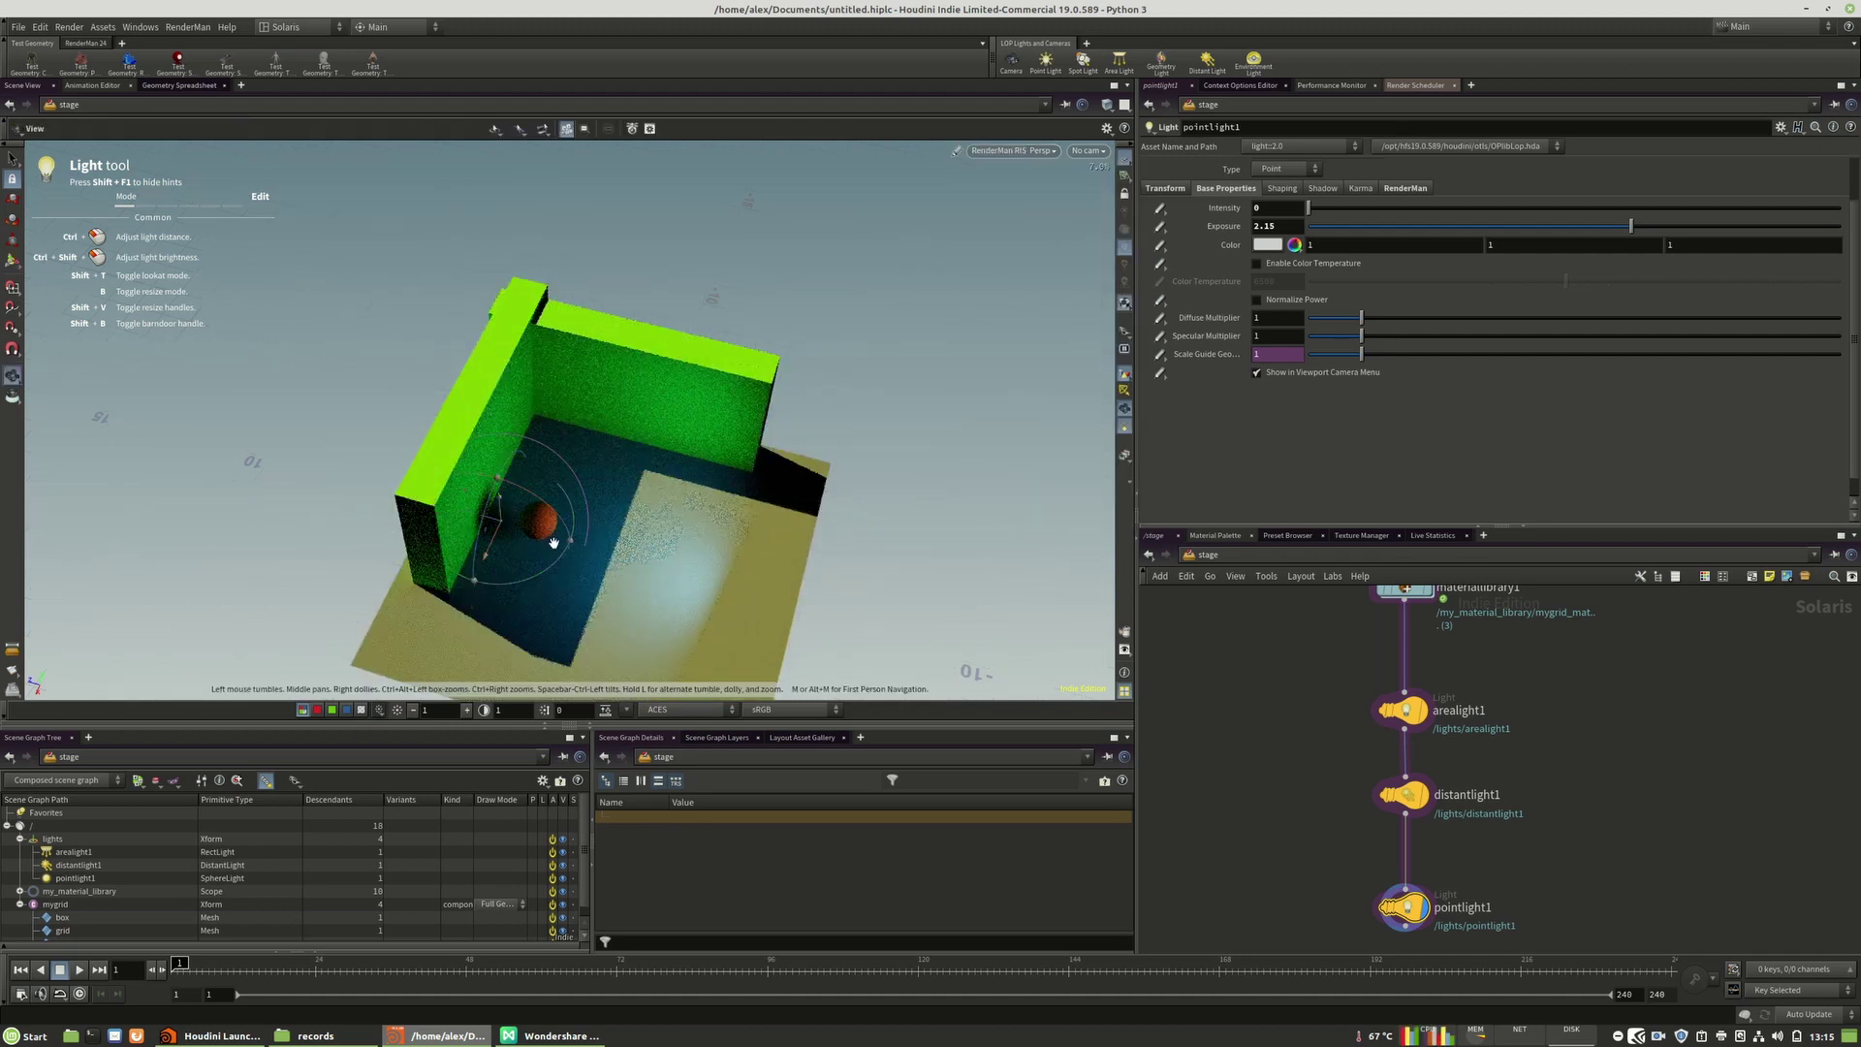
drag(508, 548, 571, 528)
right_drag(571, 529, 582, 533)
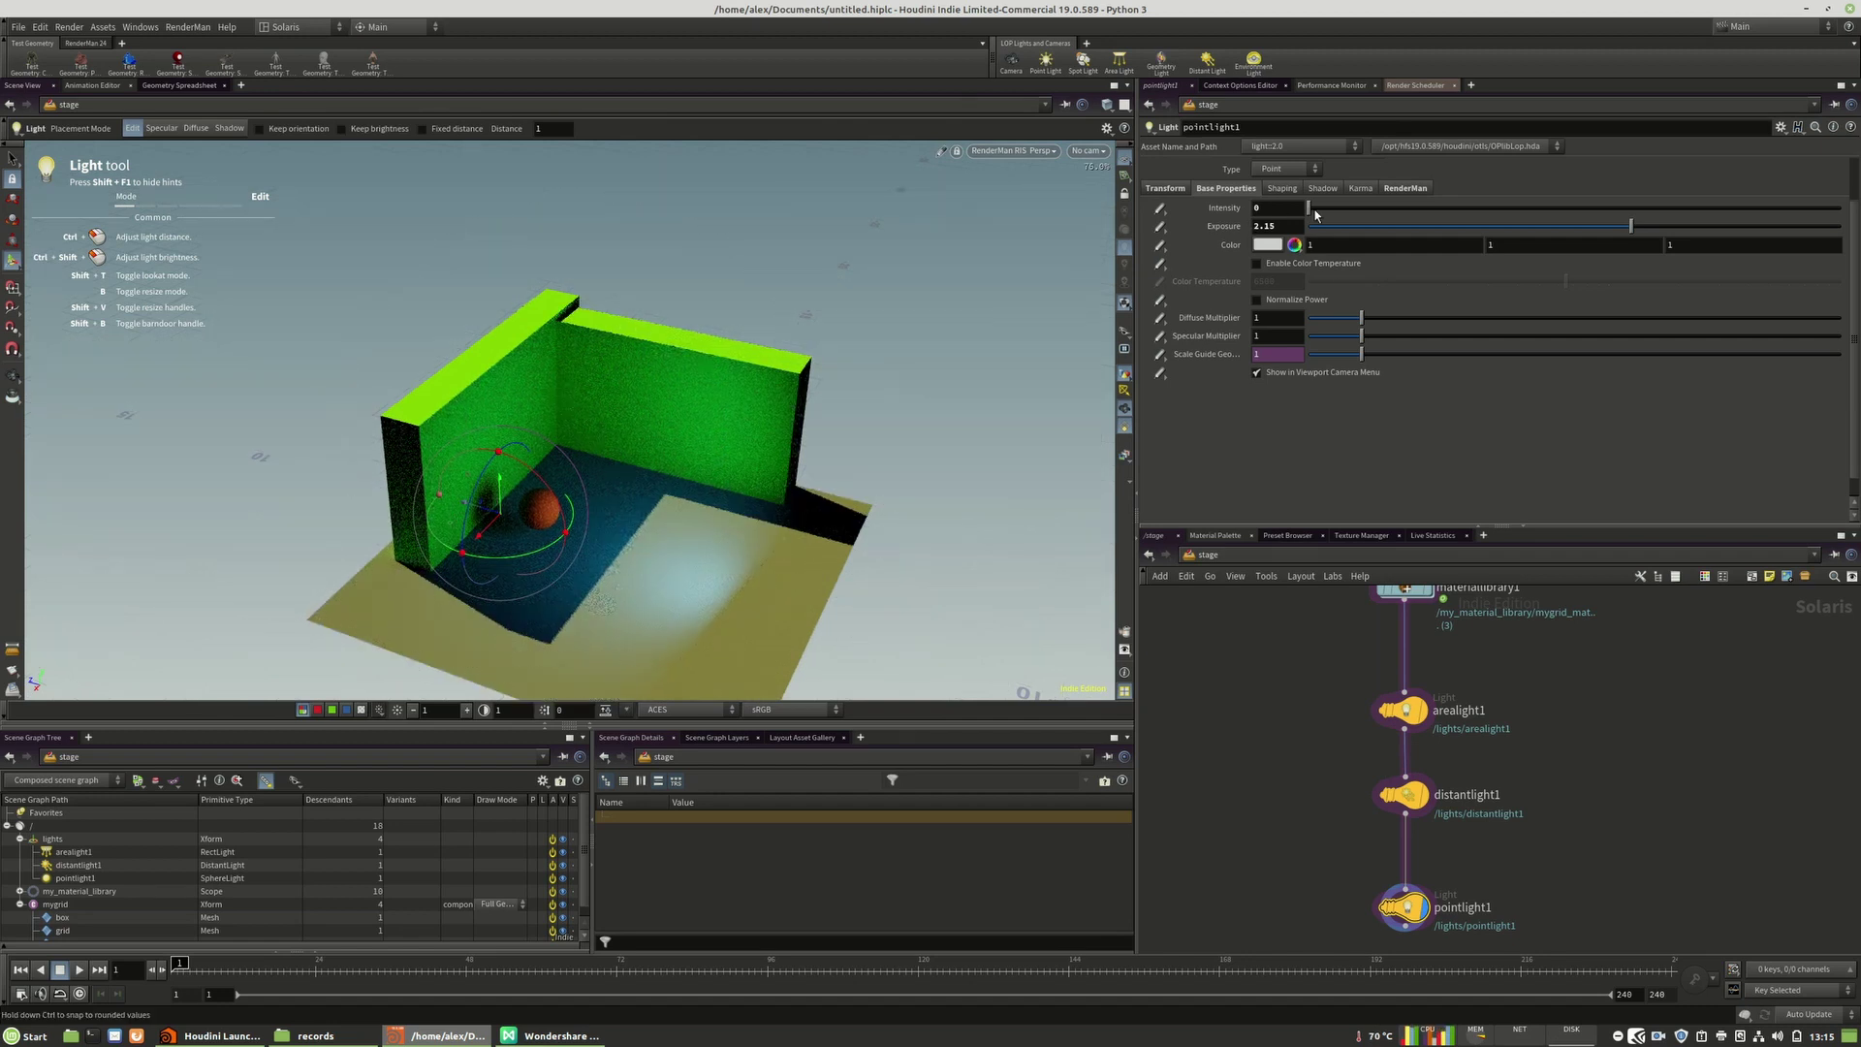
Step: Try intensities of 1.67 and 10 on pointlight1, and set its intensity to about 2.93
drag(1308, 207, 1397, 214)
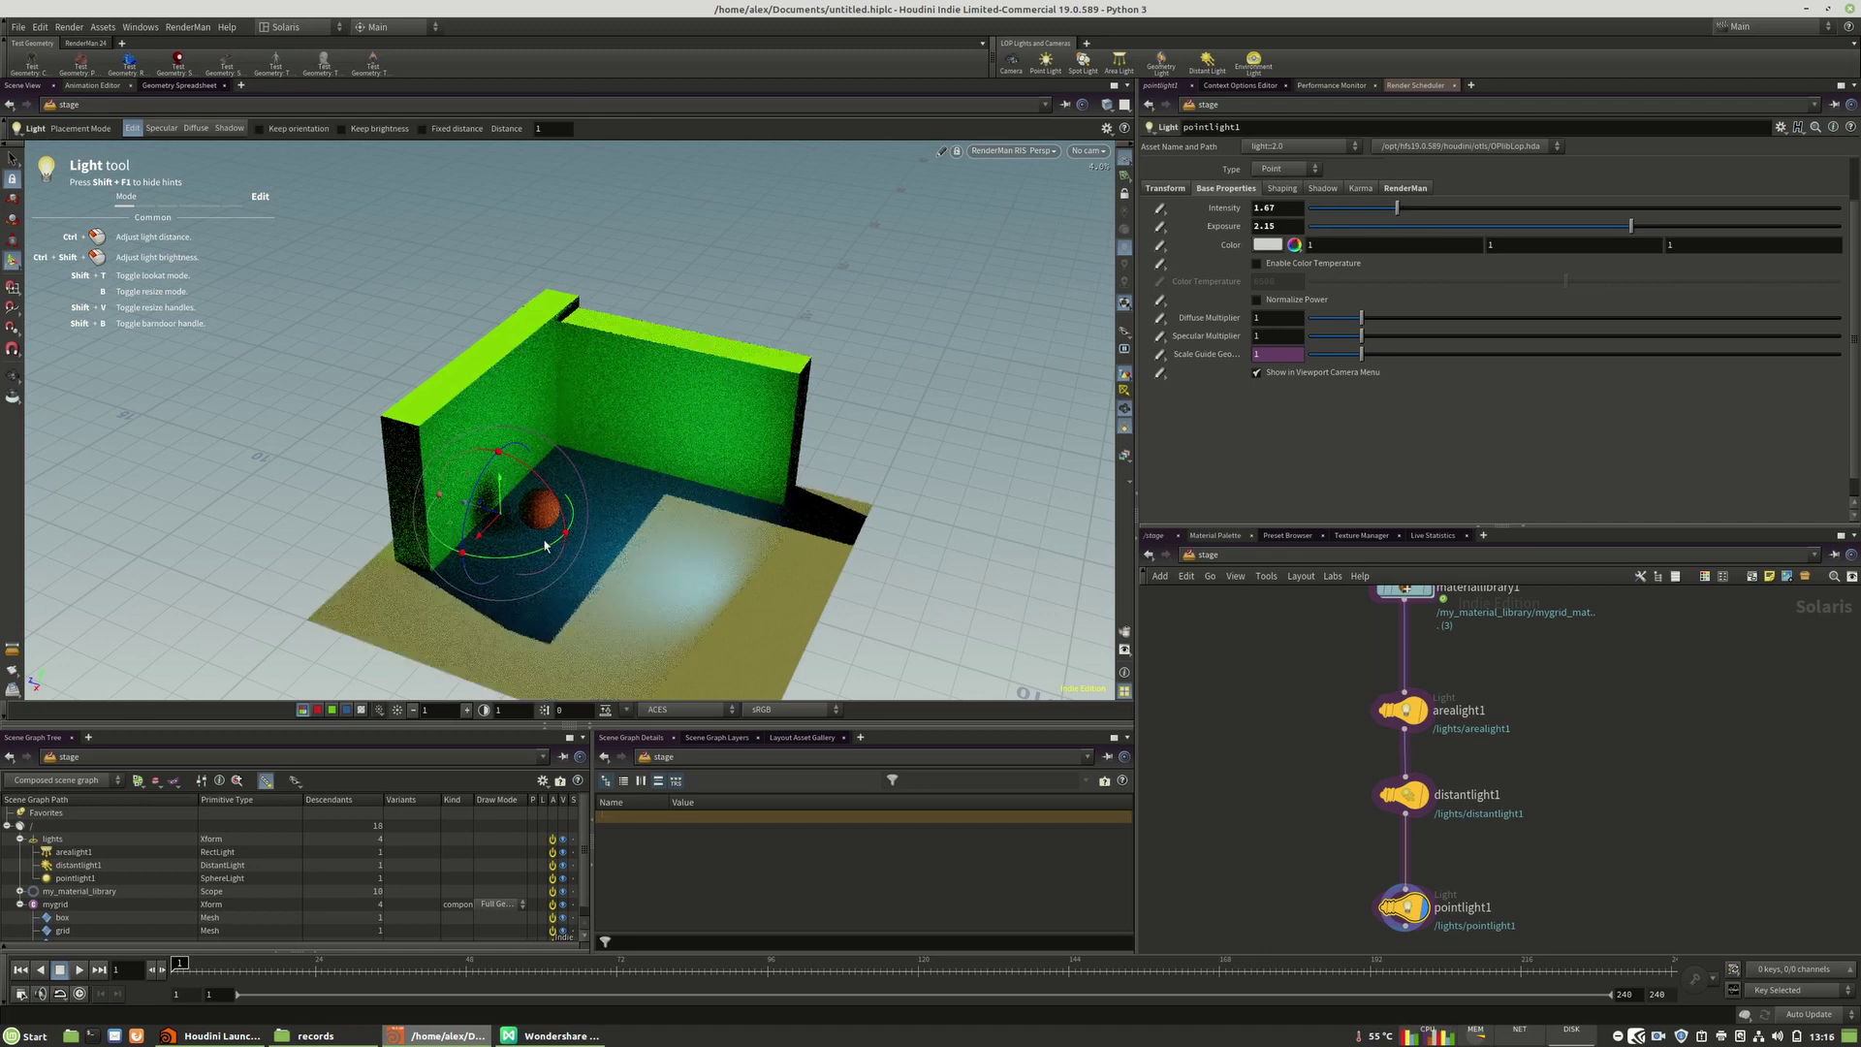
drag(1397, 210, 1842, 210)
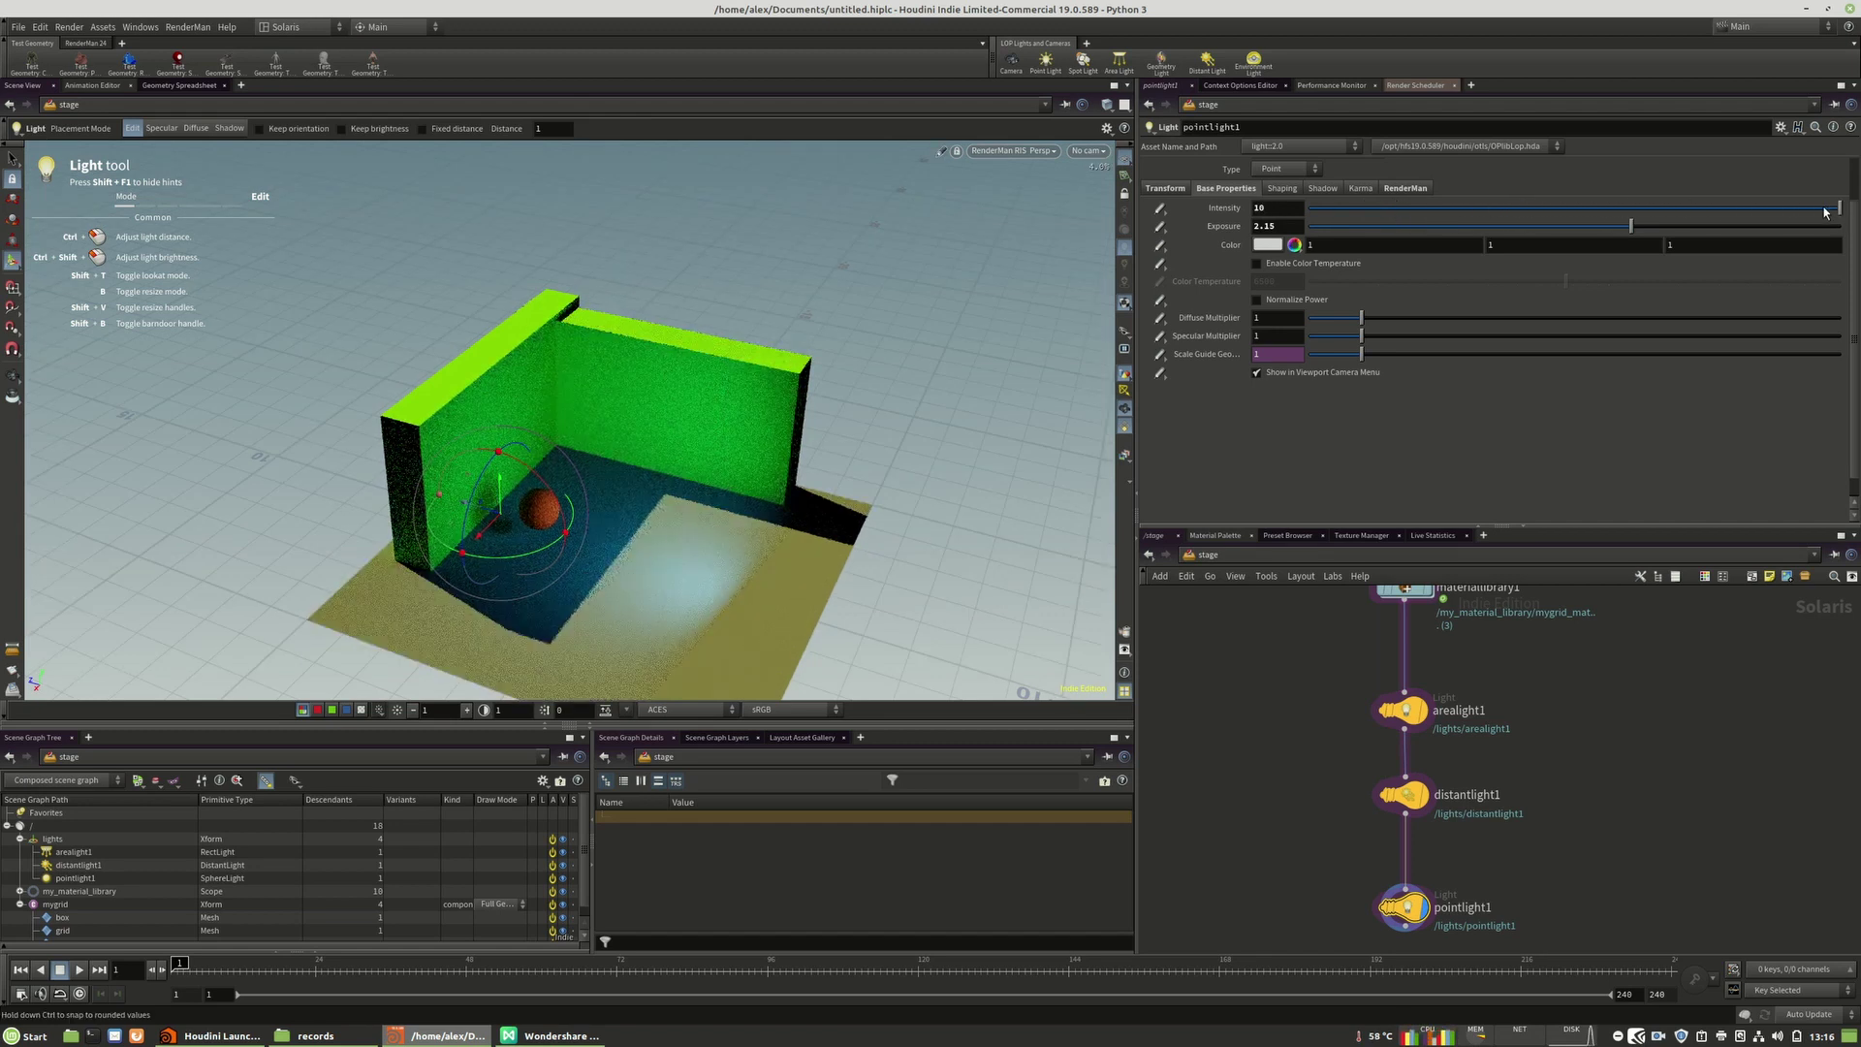
drag(1826, 211, 1464, 210)
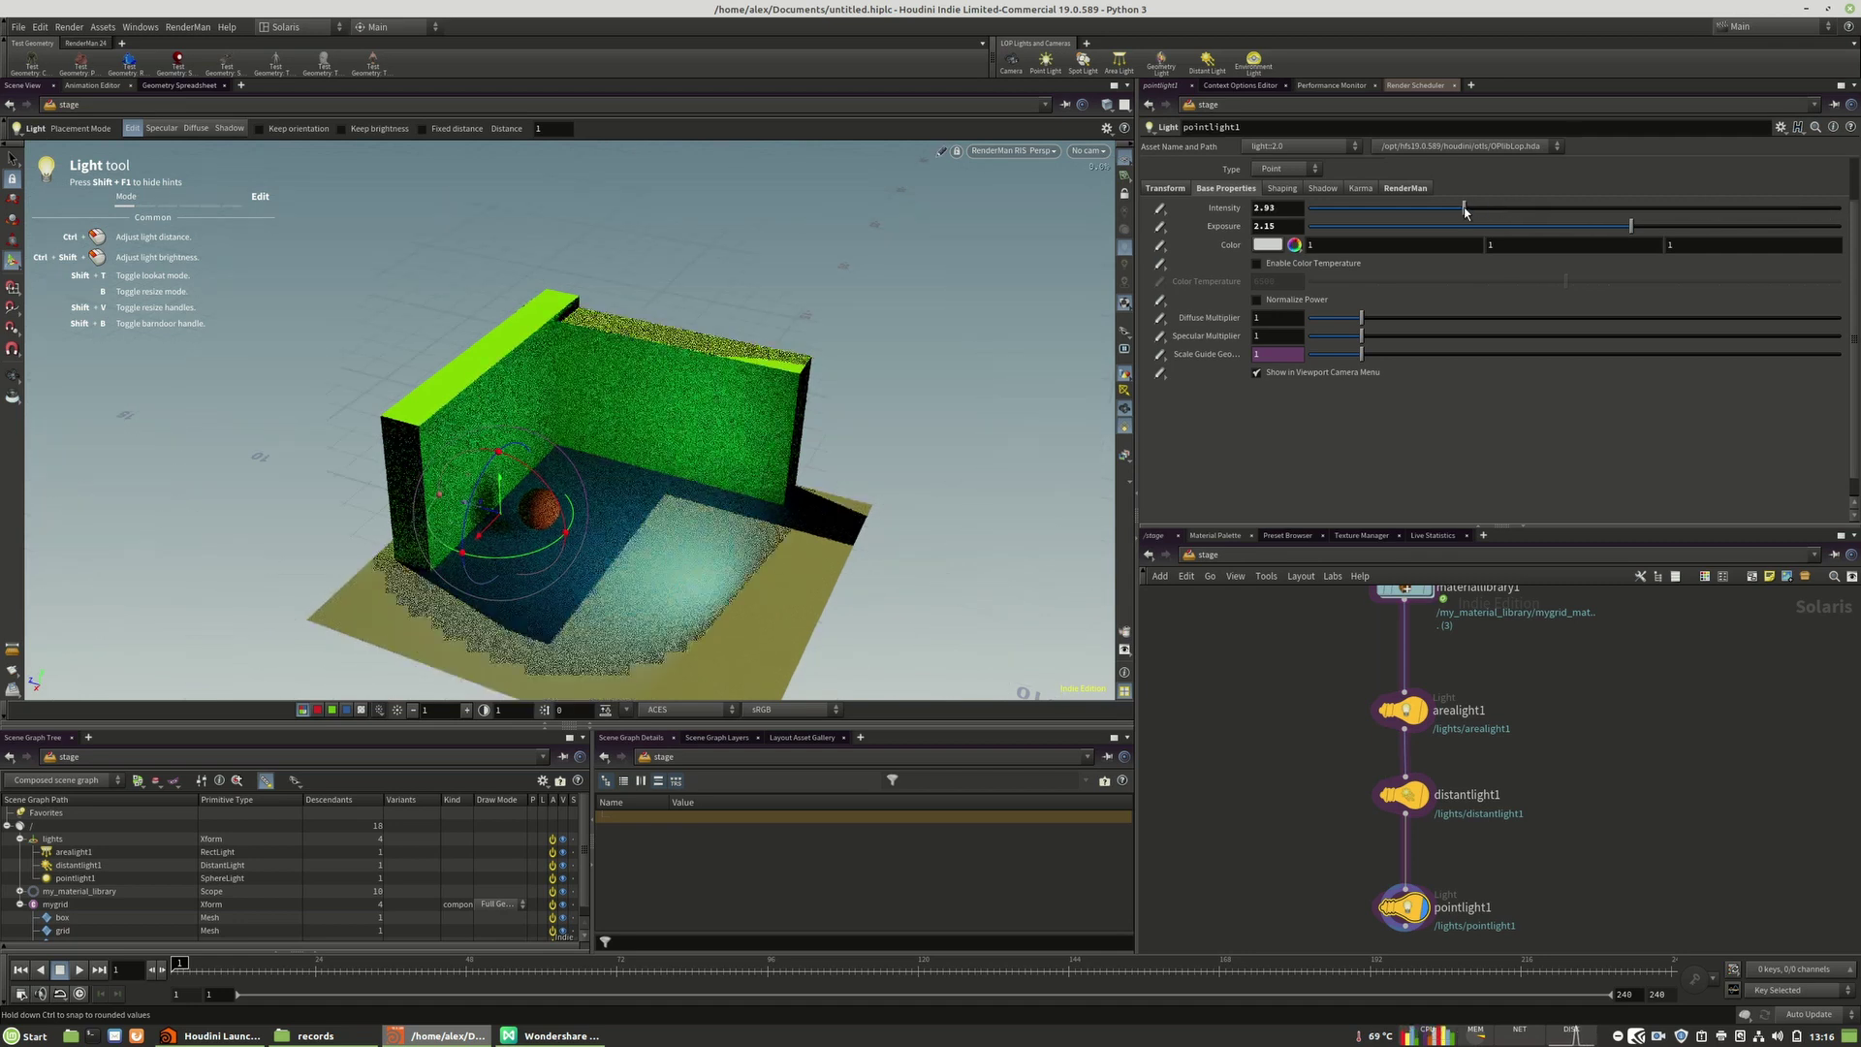
Step: Set pointlight1's RenderMan light samples to 5 and return to the selection tool
click(1405, 189)
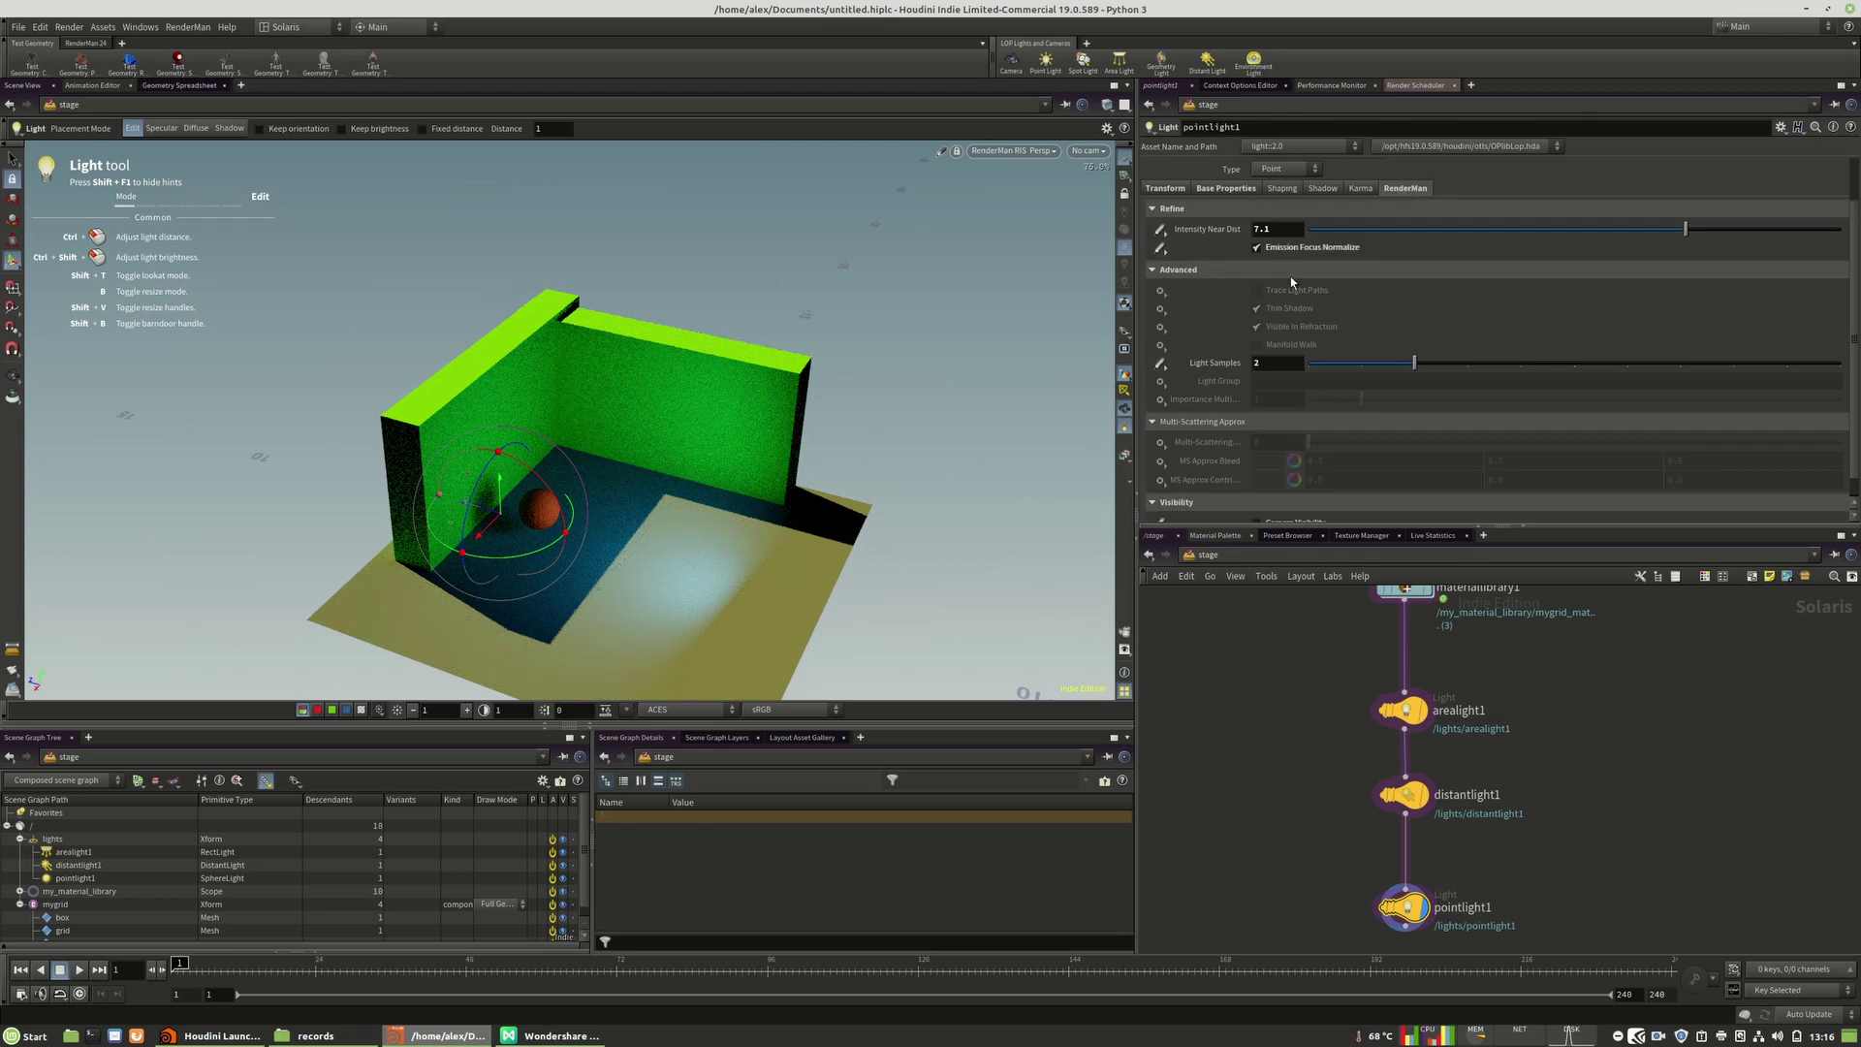
drag(1289, 363, 1172, 384)
text(5)
key(Return)
click(12, 158)
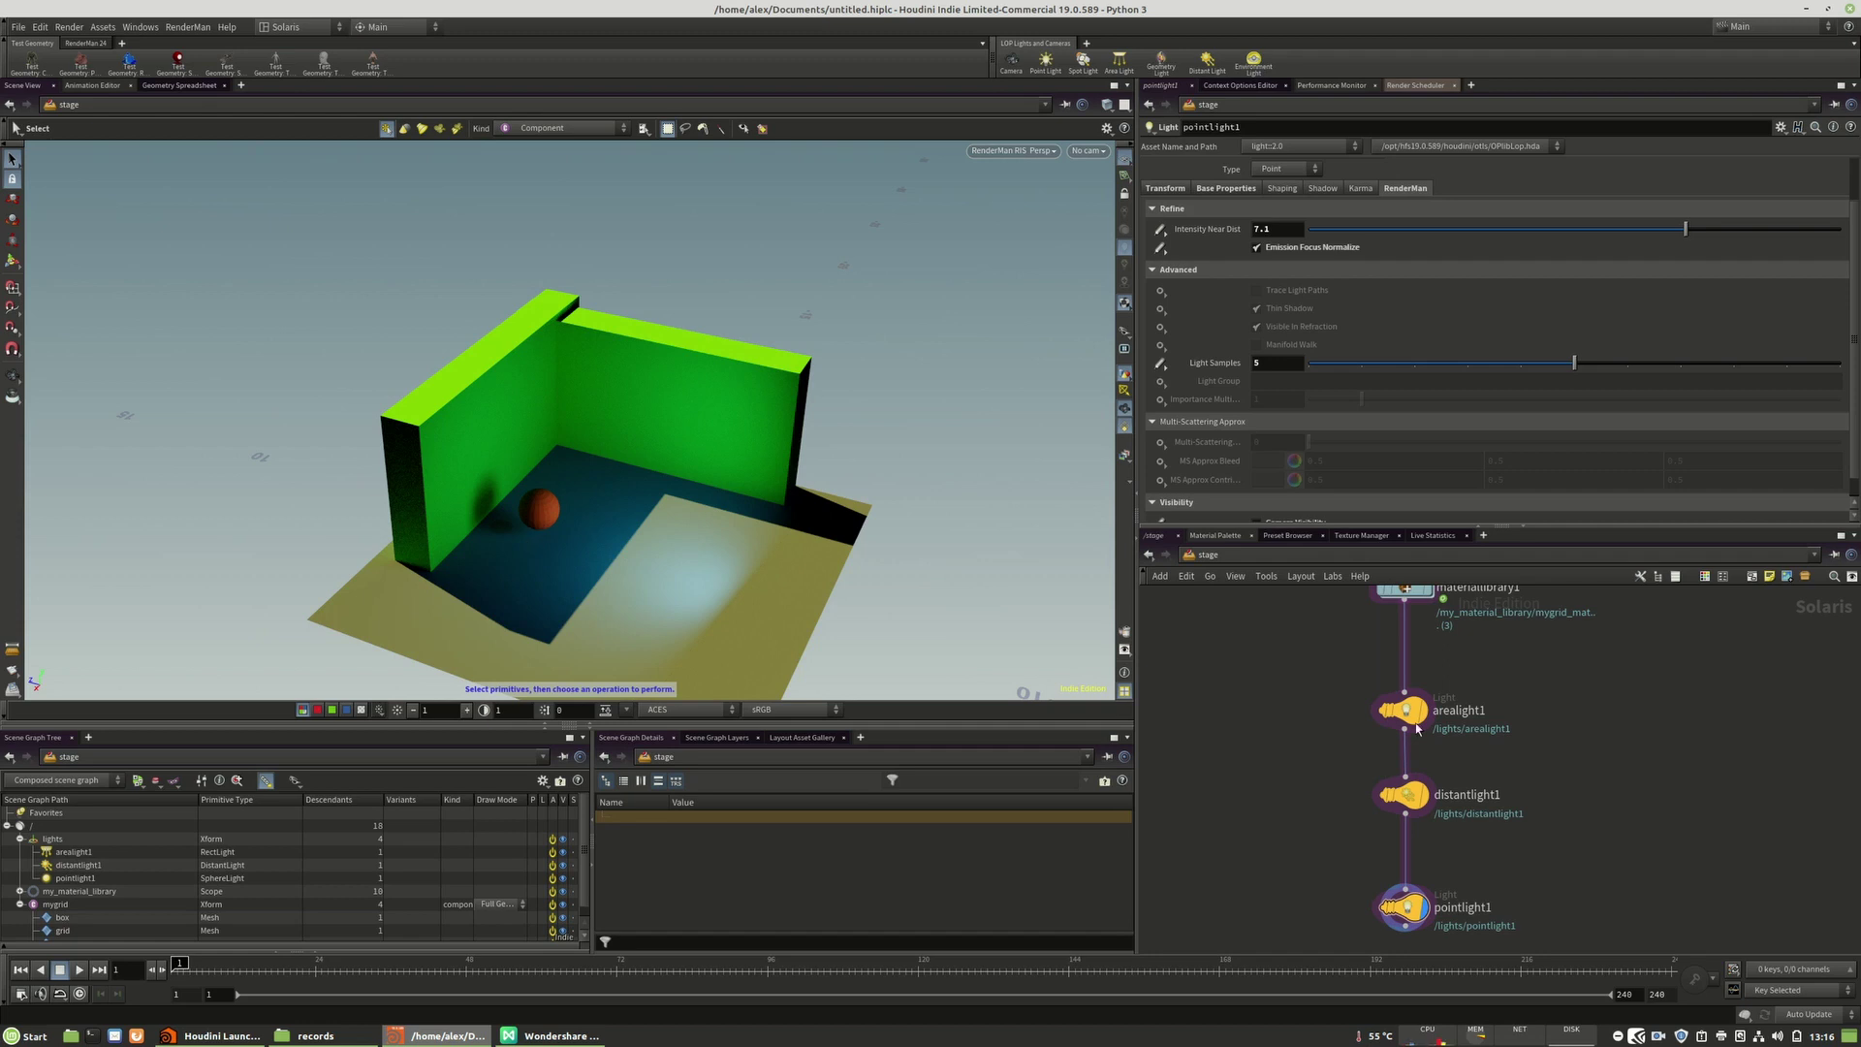
Step: Rearrange the light nodes, offsetting pointlight1 to the left below distantlight1 and spacing distantlight1 further below arealight1
drag(1442, 907, 1330, 887)
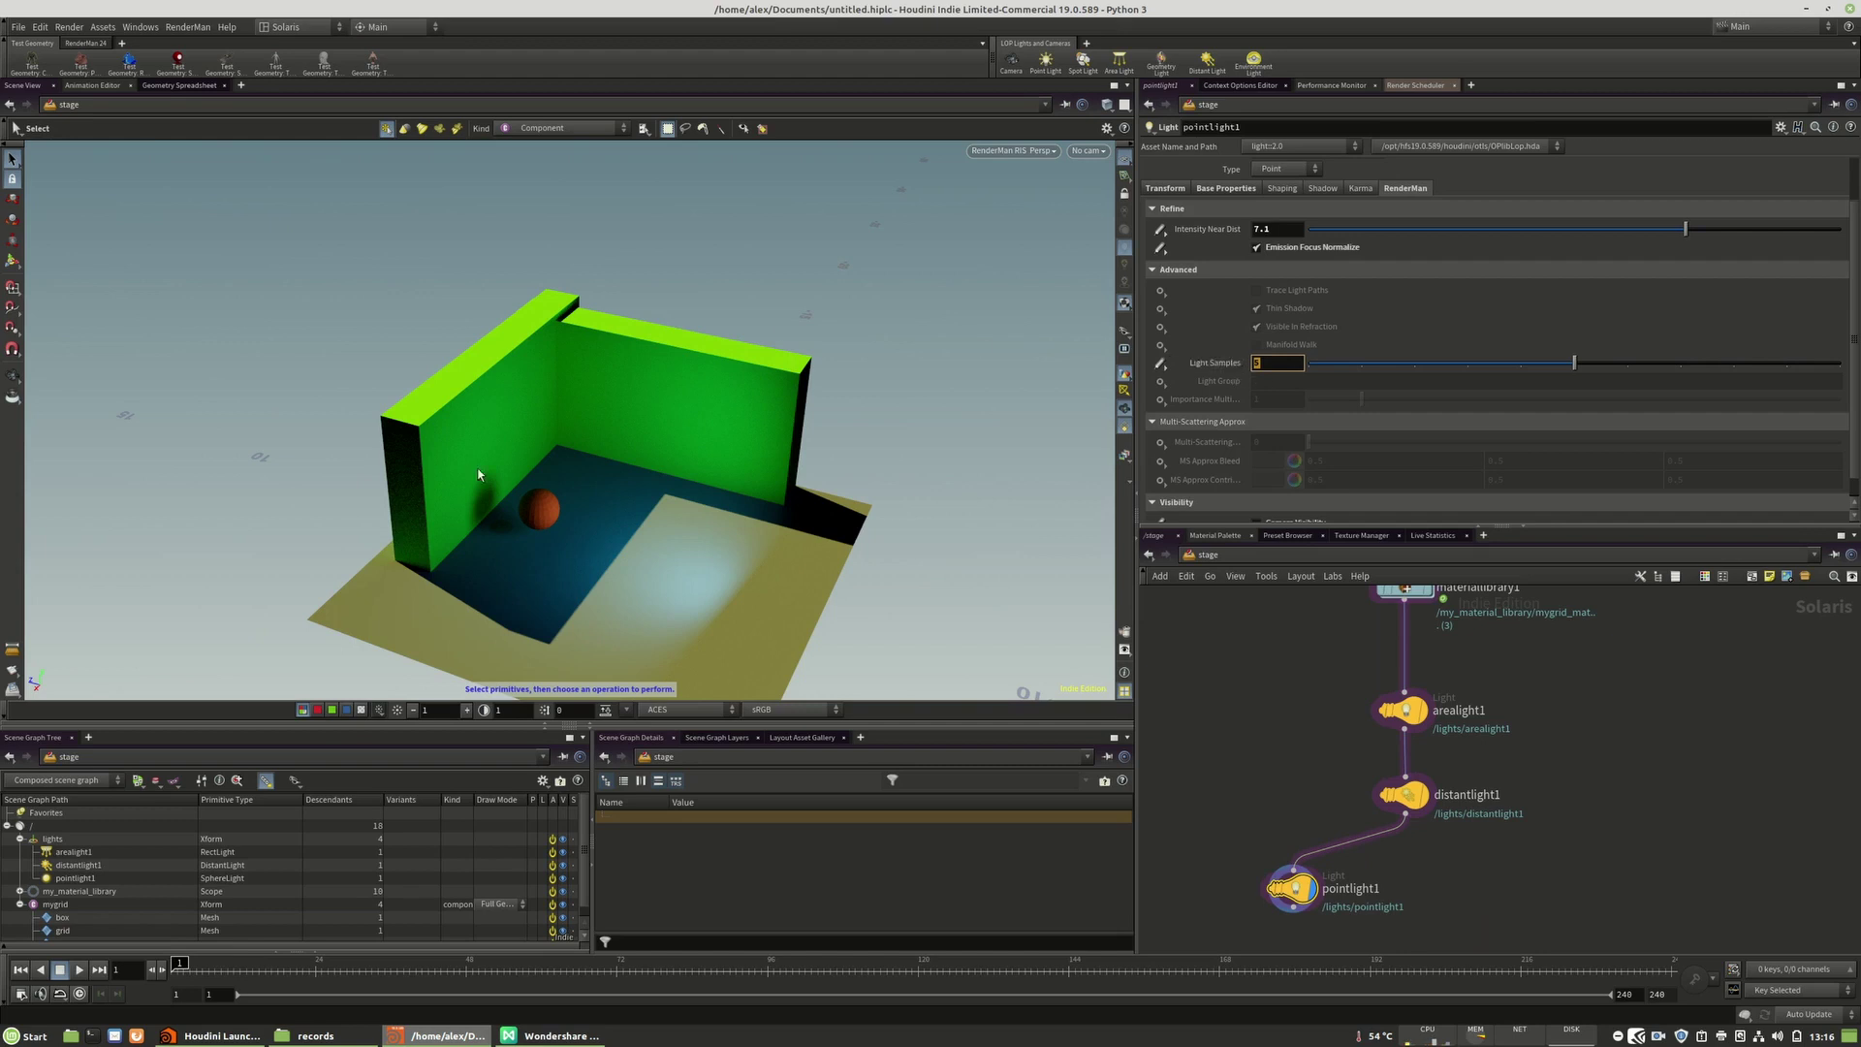
scroll(1245, 416, down, 1)
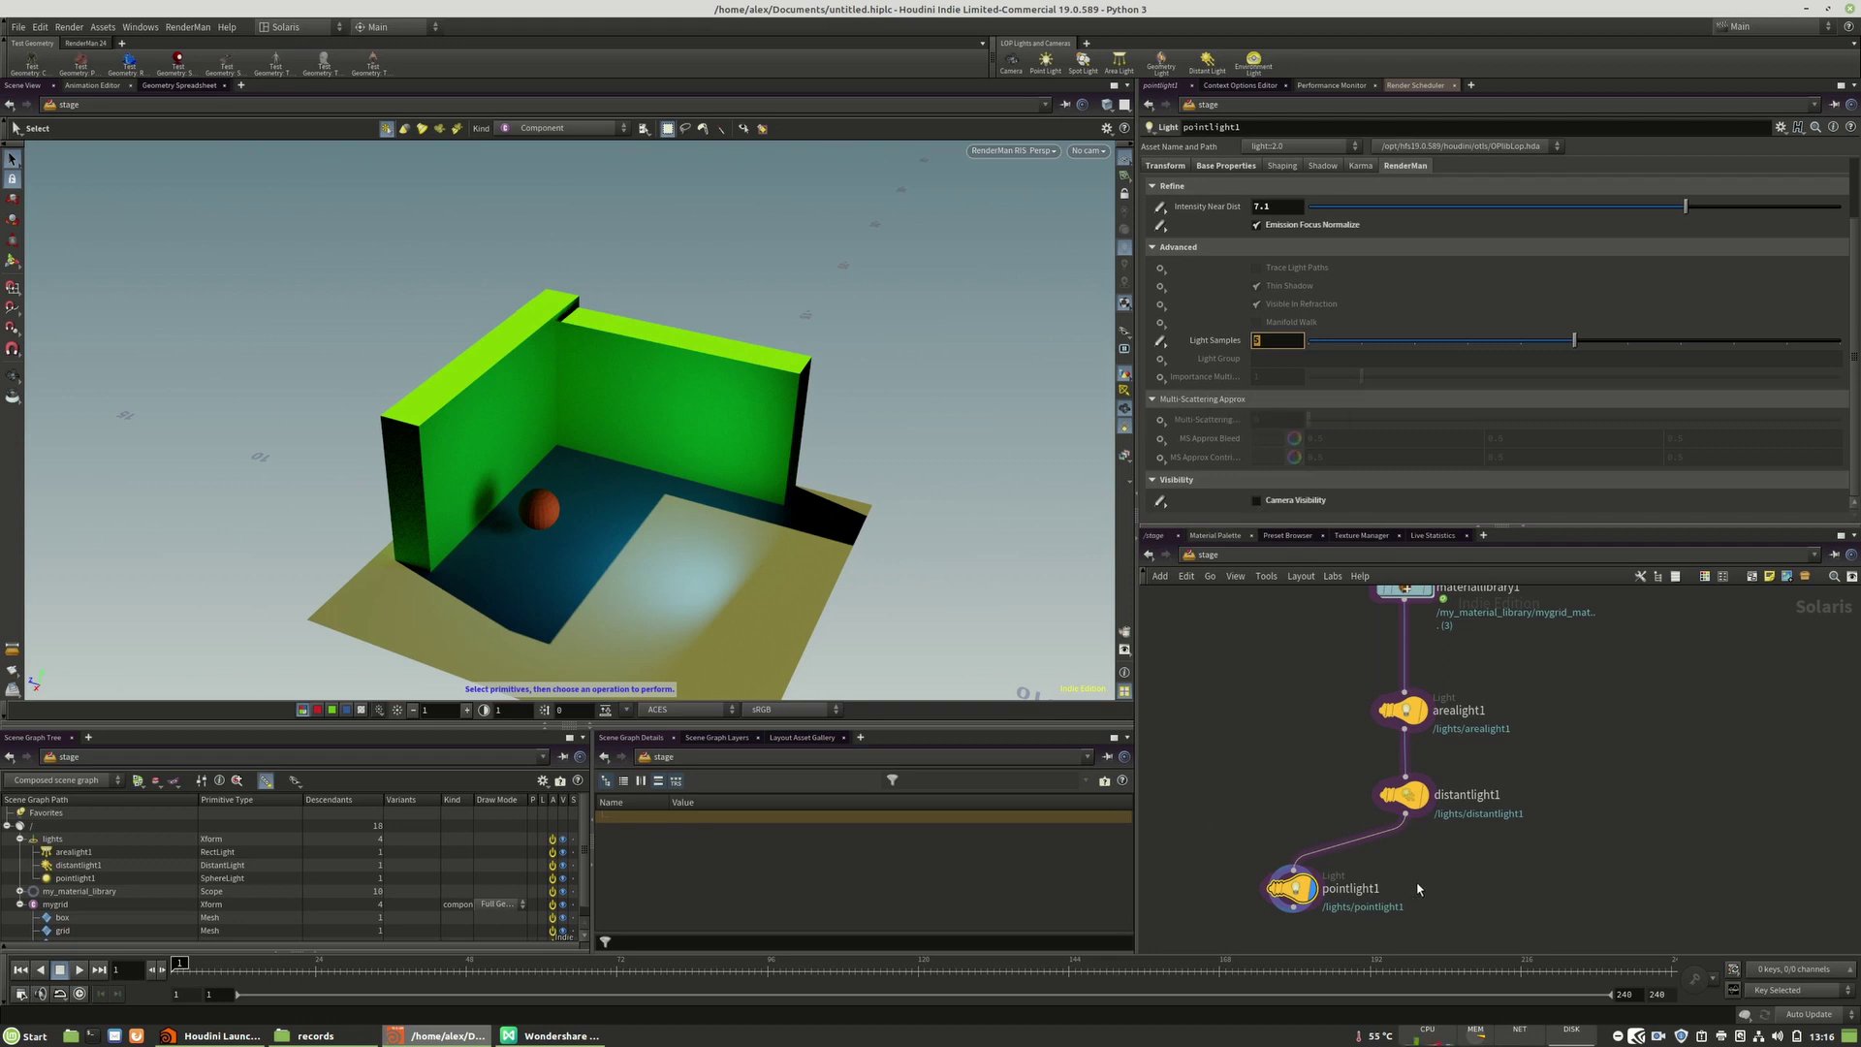
middle_drag(1417, 888, 1427, 836)
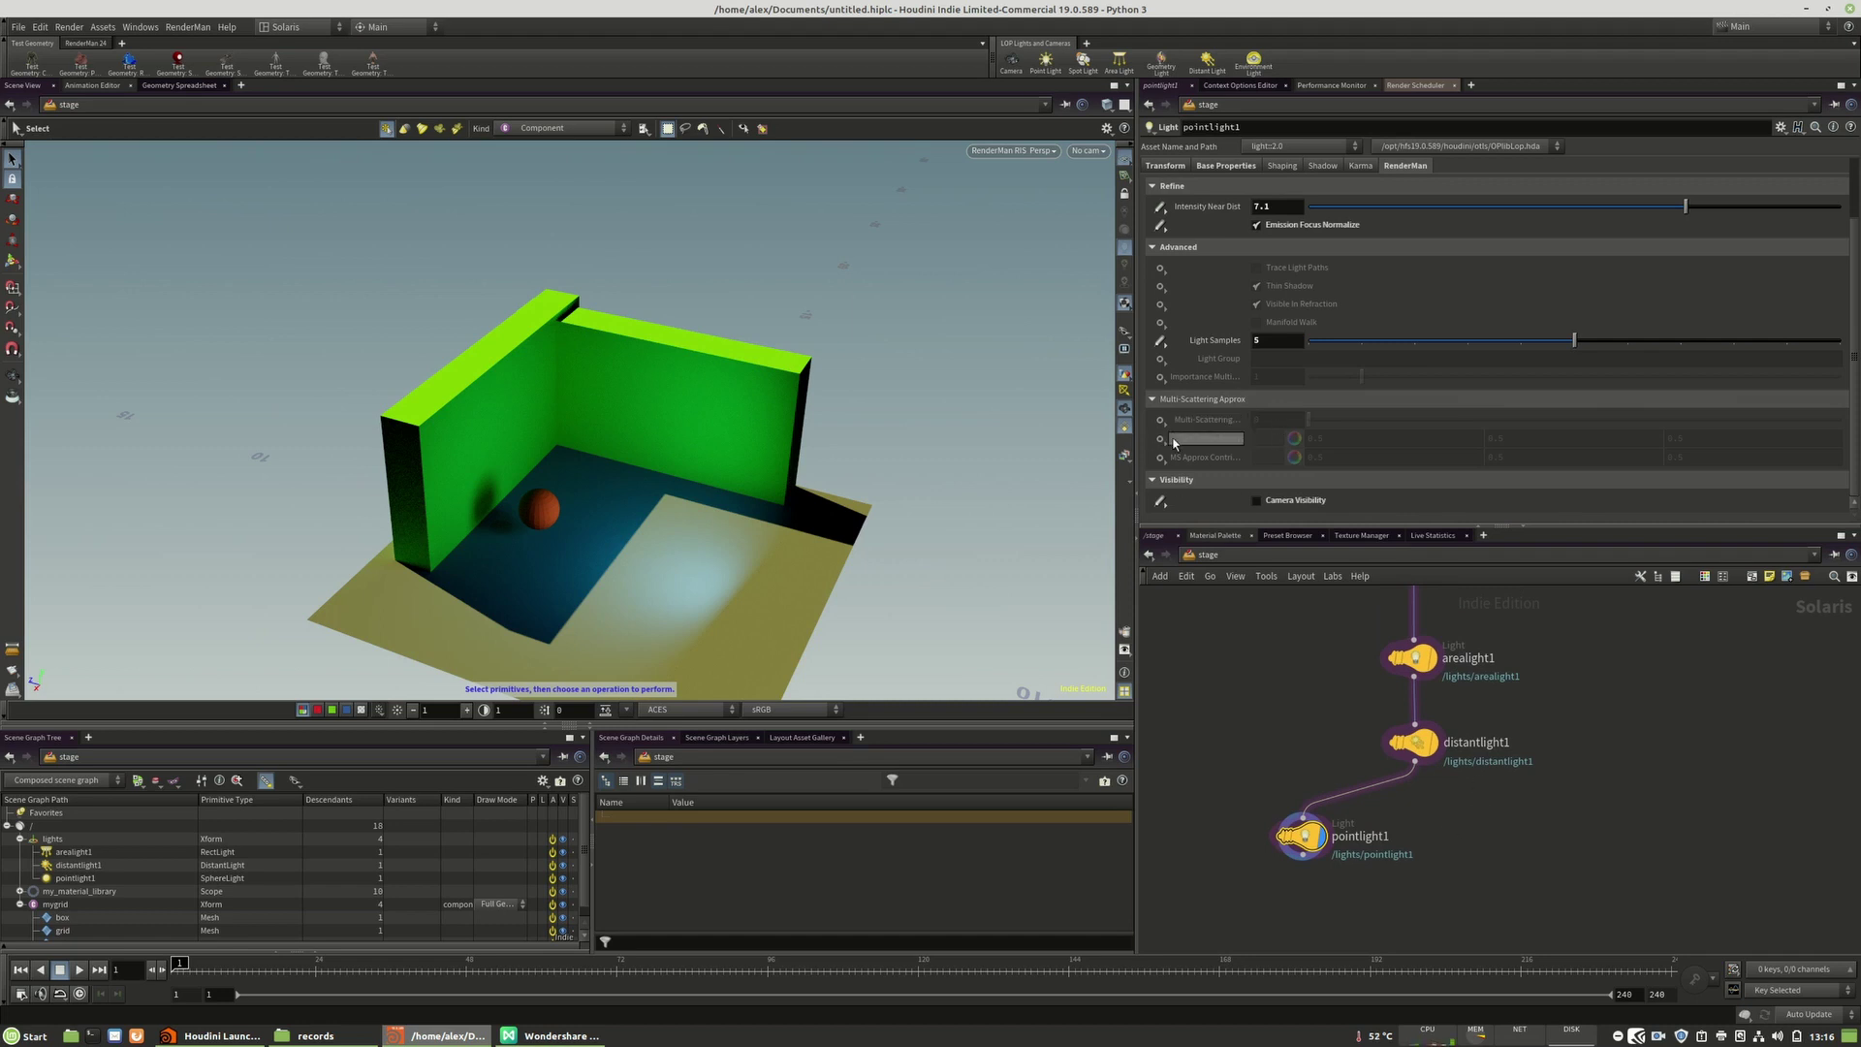
drag(1302, 835, 1268, 881)
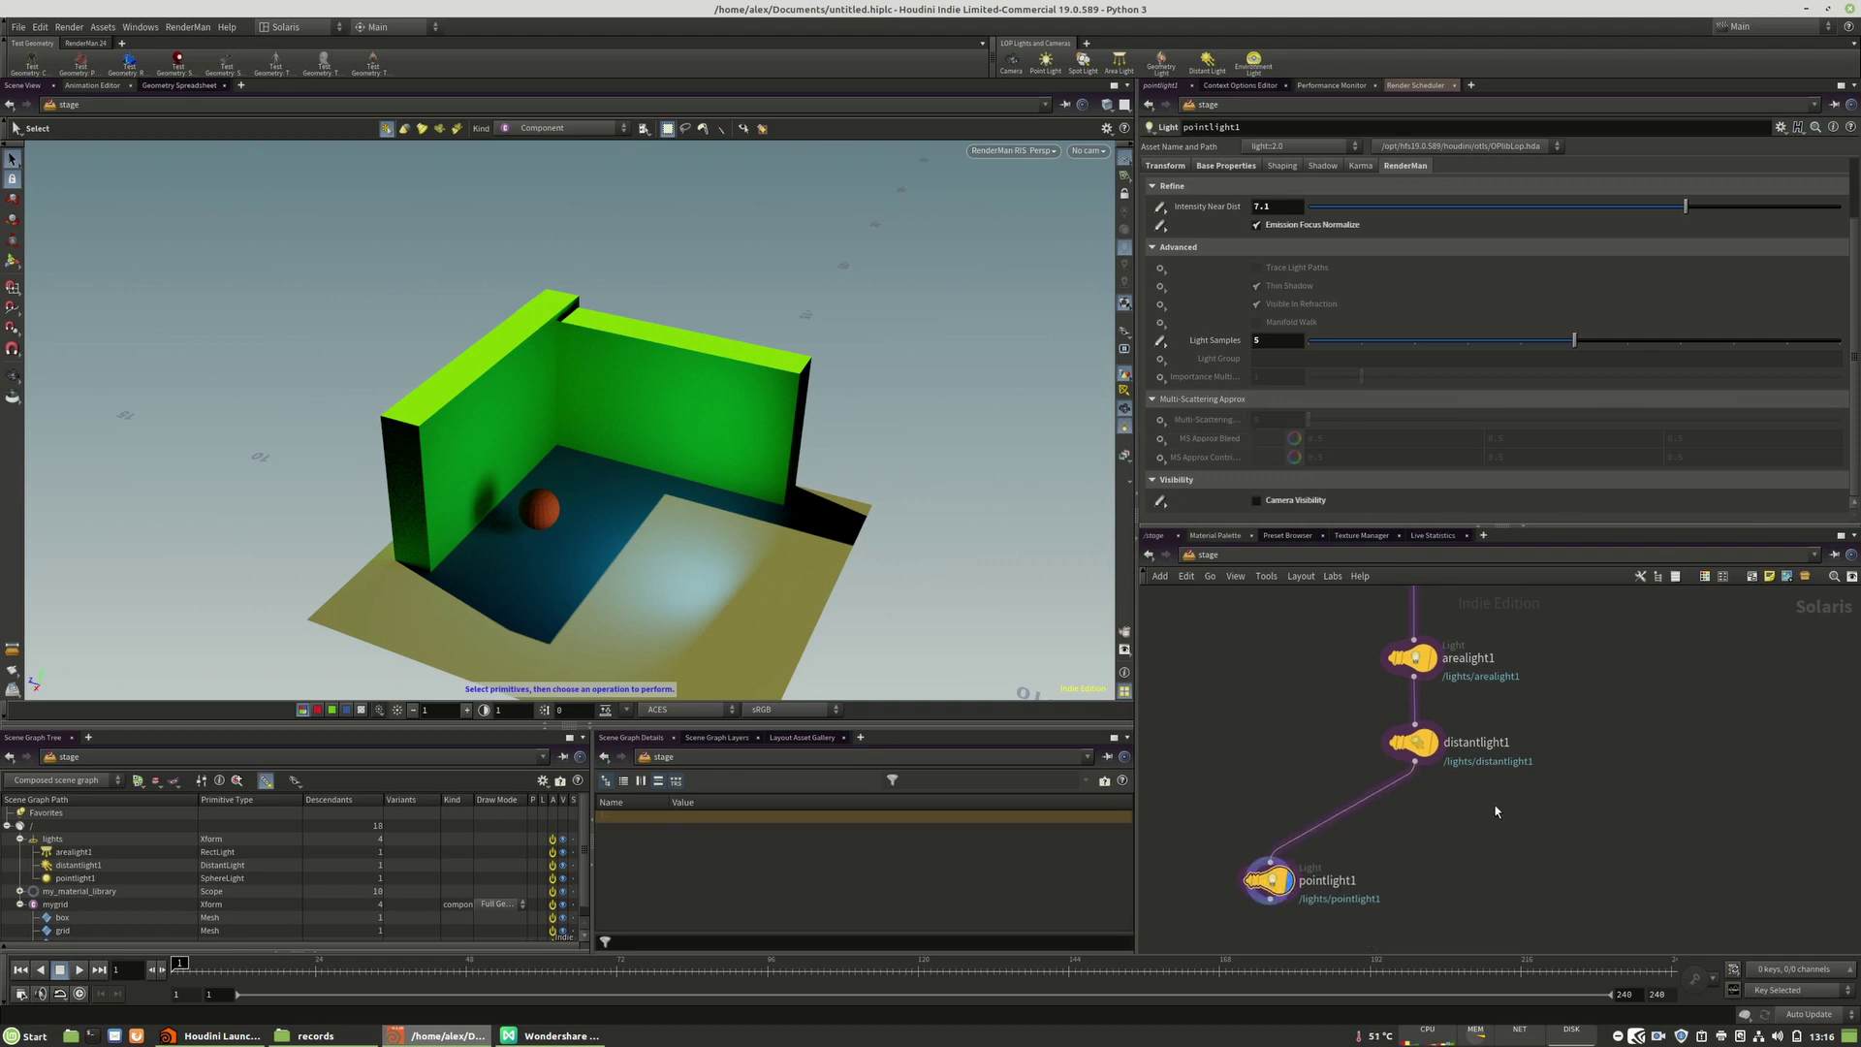
middle_drag(1496, 811, 1484, 843)
drag(1405, 775, 1406, 802)
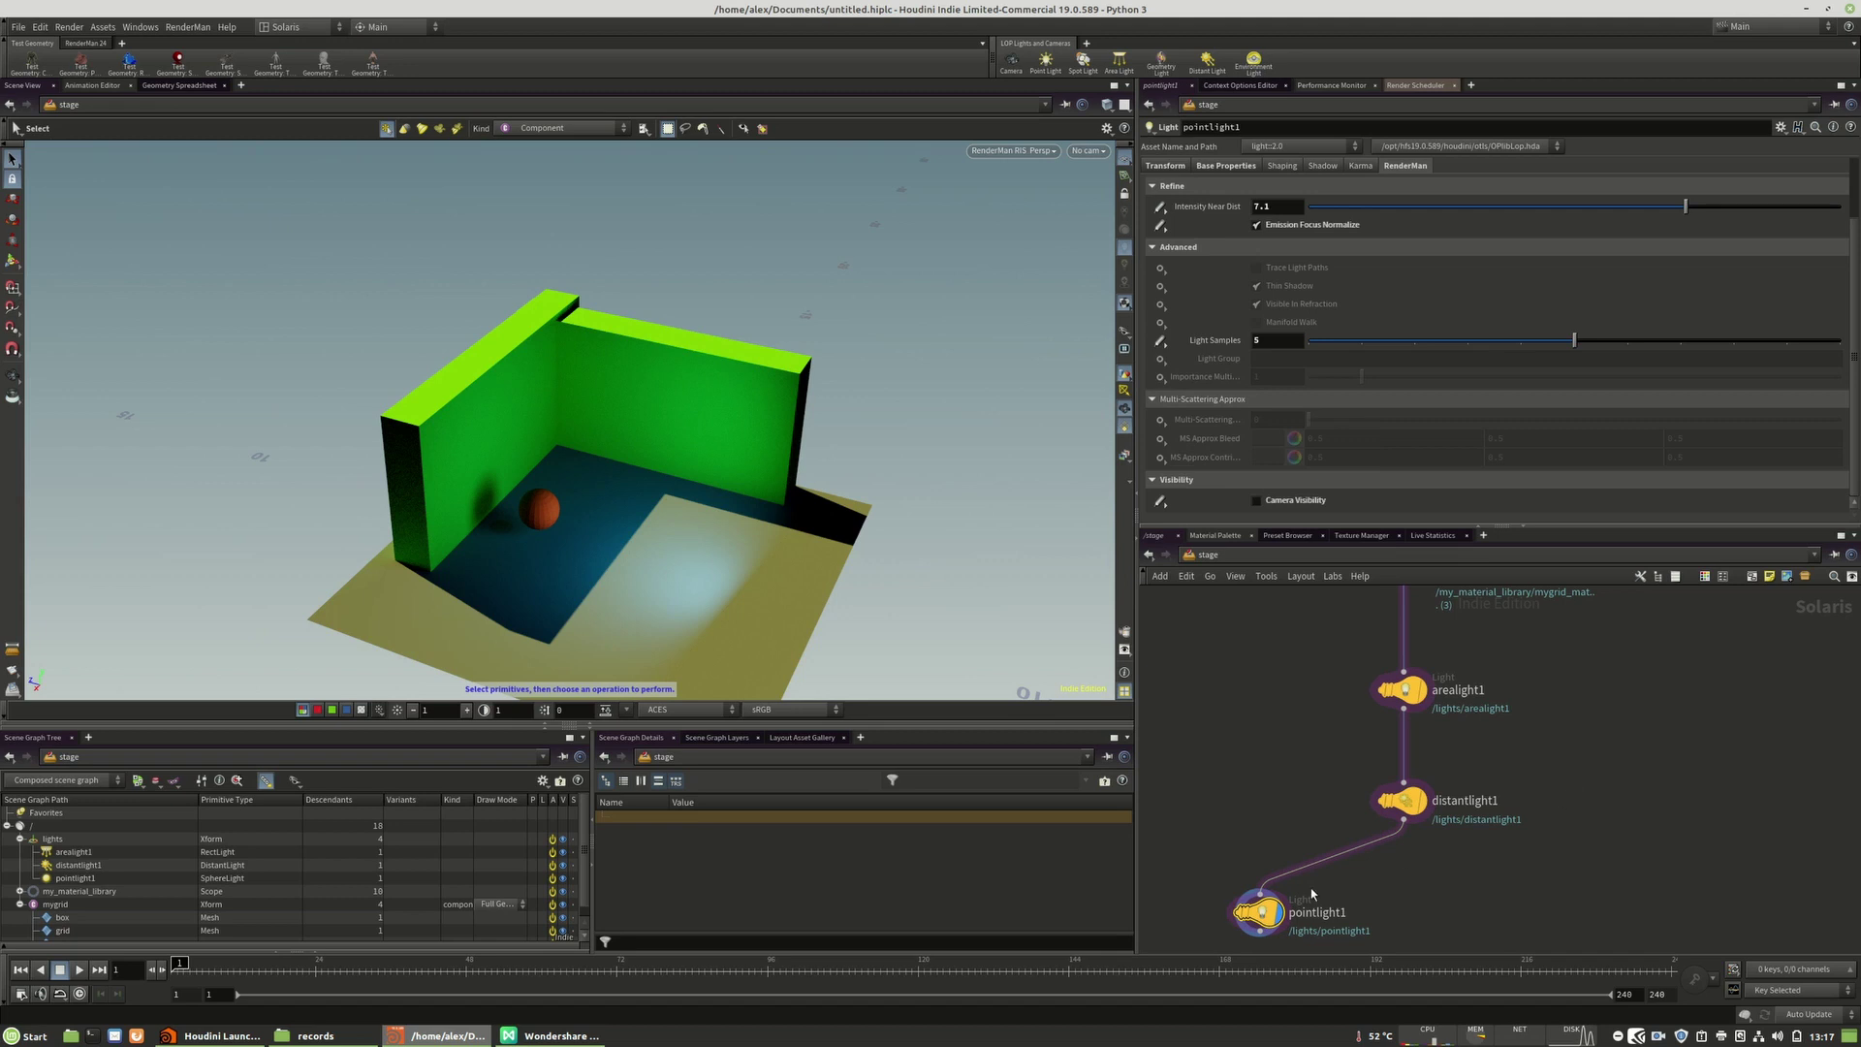
mouse_move(1304, 906)
mouse_down()
mouse_move(1416, 890)
mouse_move(1300, 904)
mouse_up()
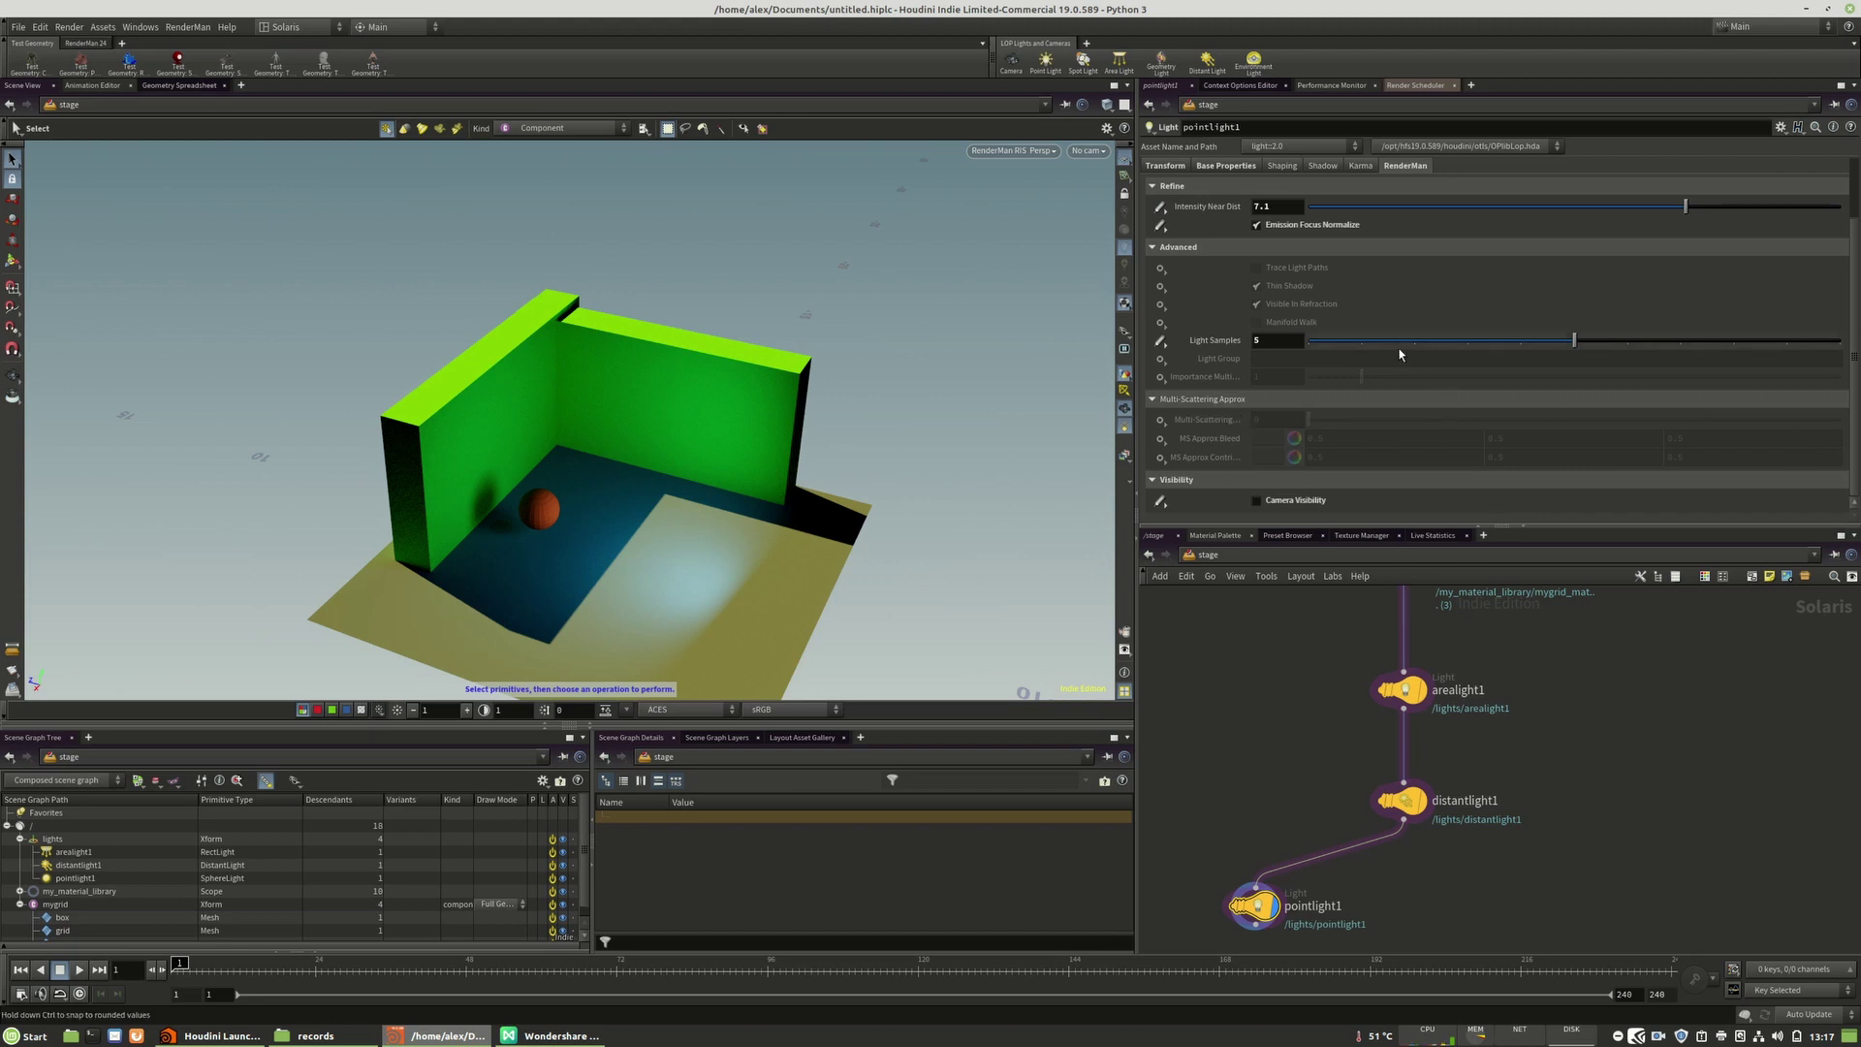
Step: Collapse pointlight1's multi-scattering settings and review its base, Karma and RenderMan properties
scroll(1190, 427, up, 2)
click(1163, 476)
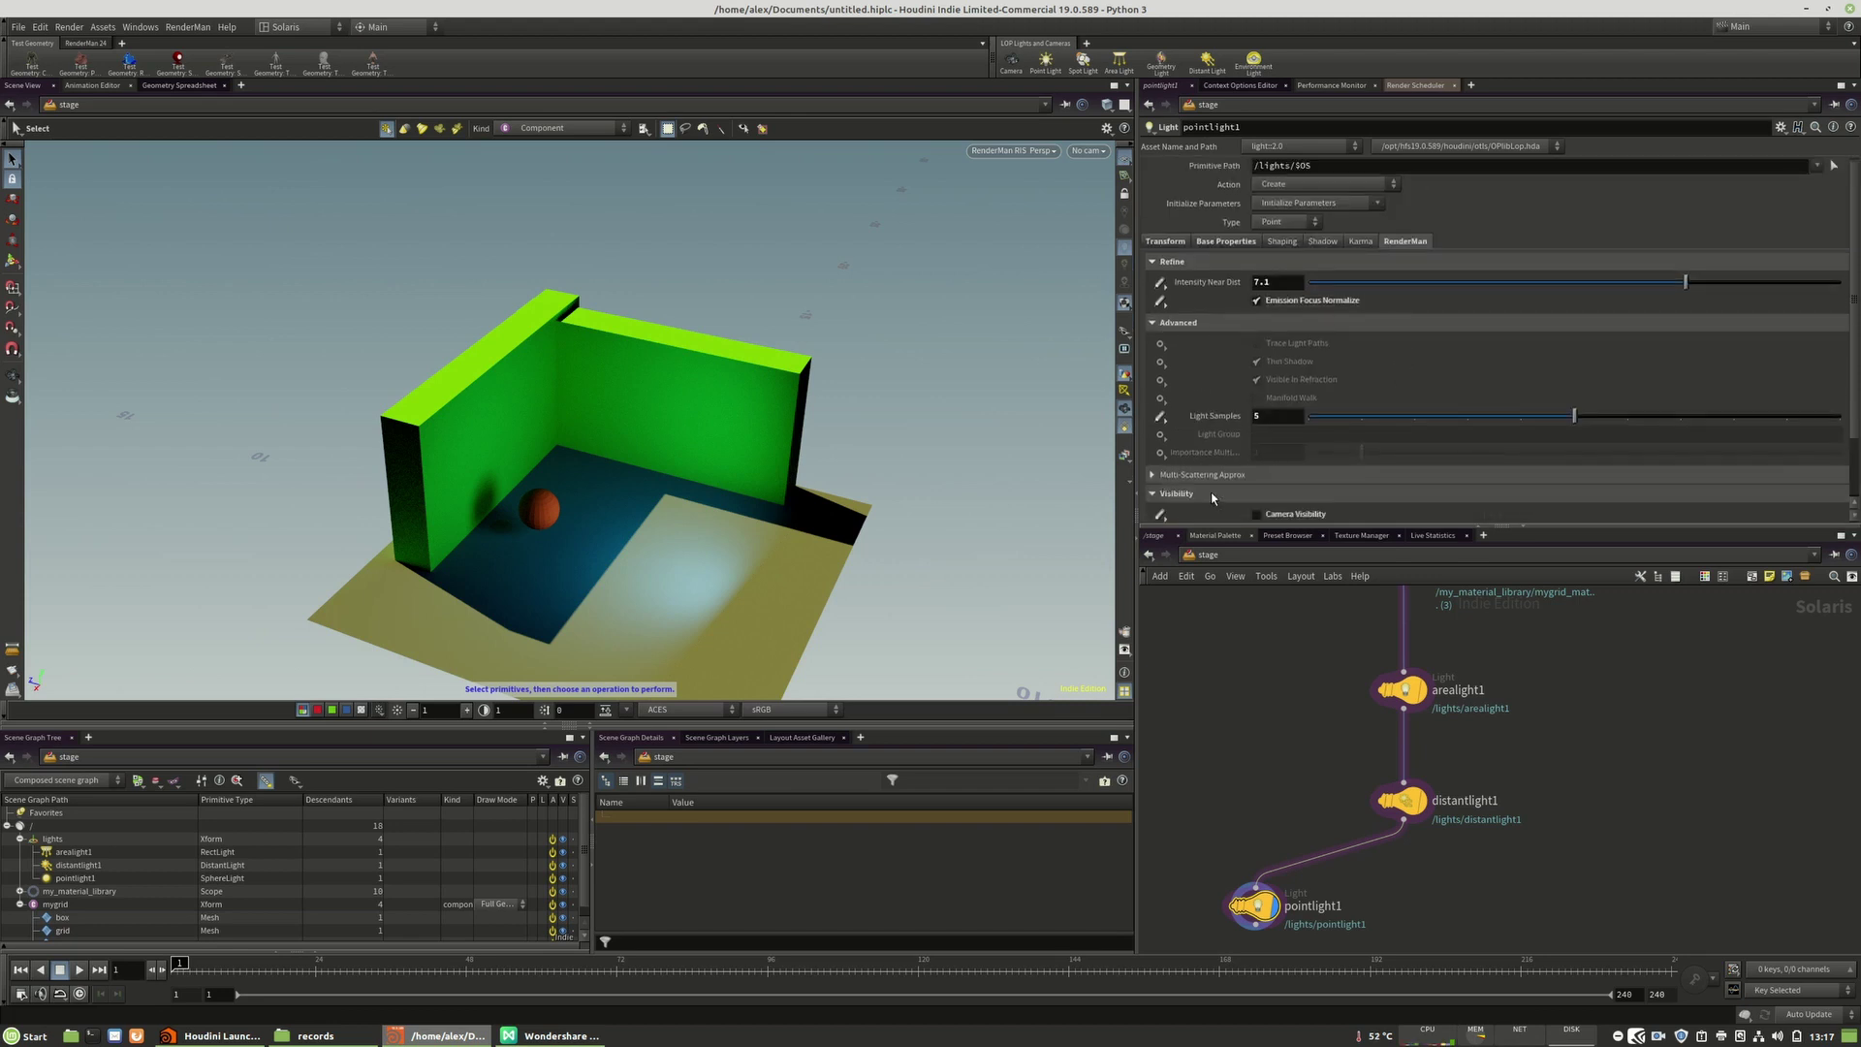
click(1238, 245)
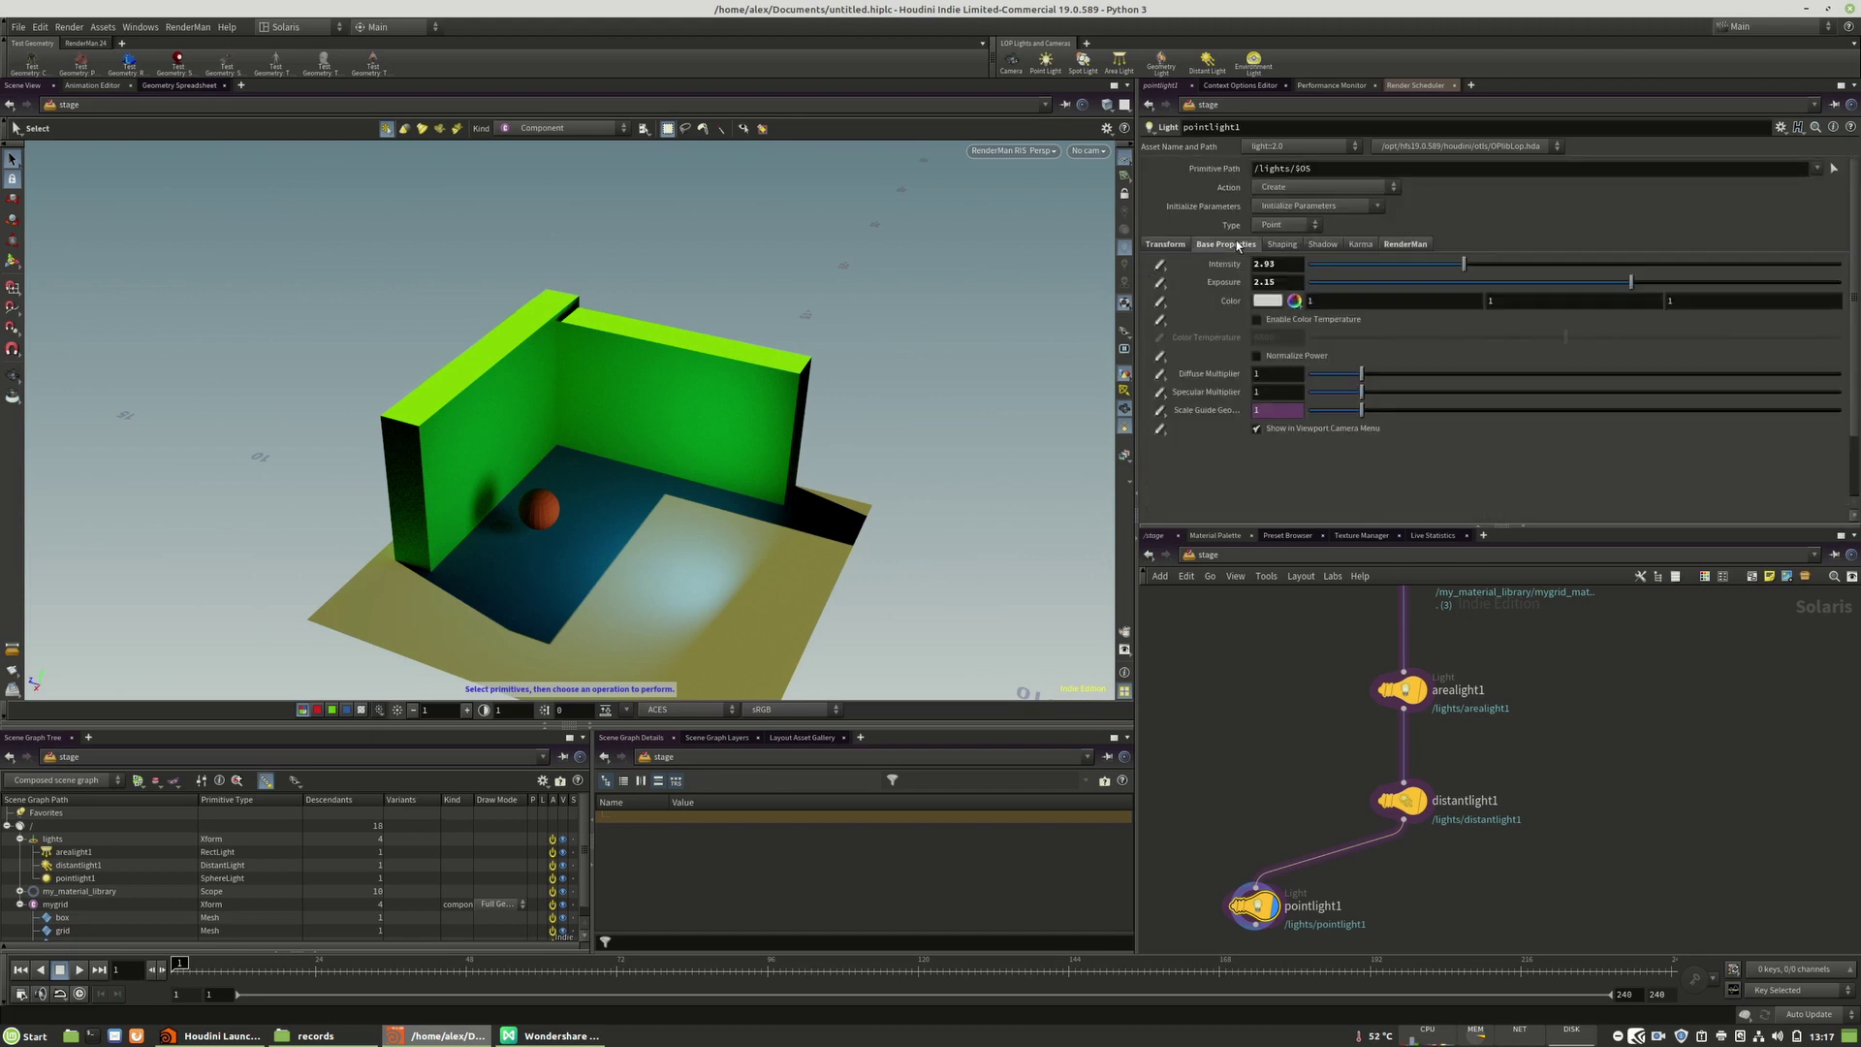
click(1358, 246)
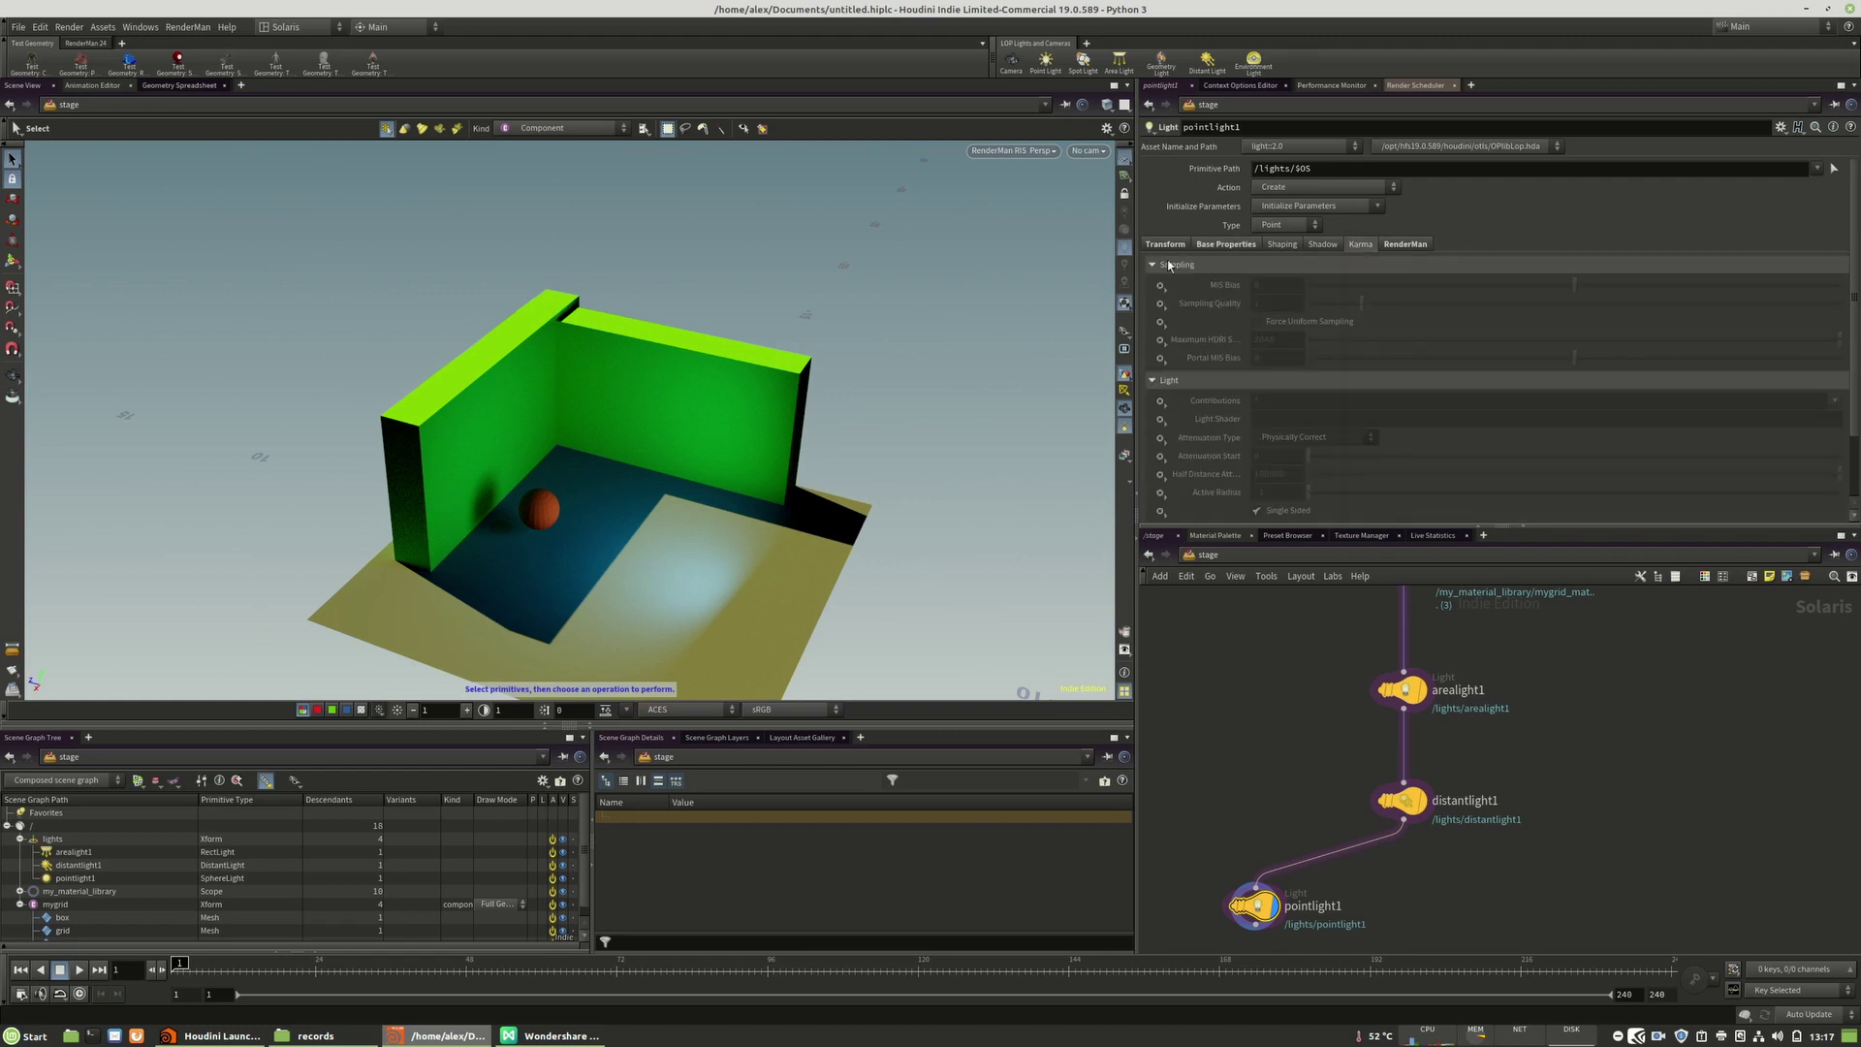
scroll(1191, 388, down, 2)
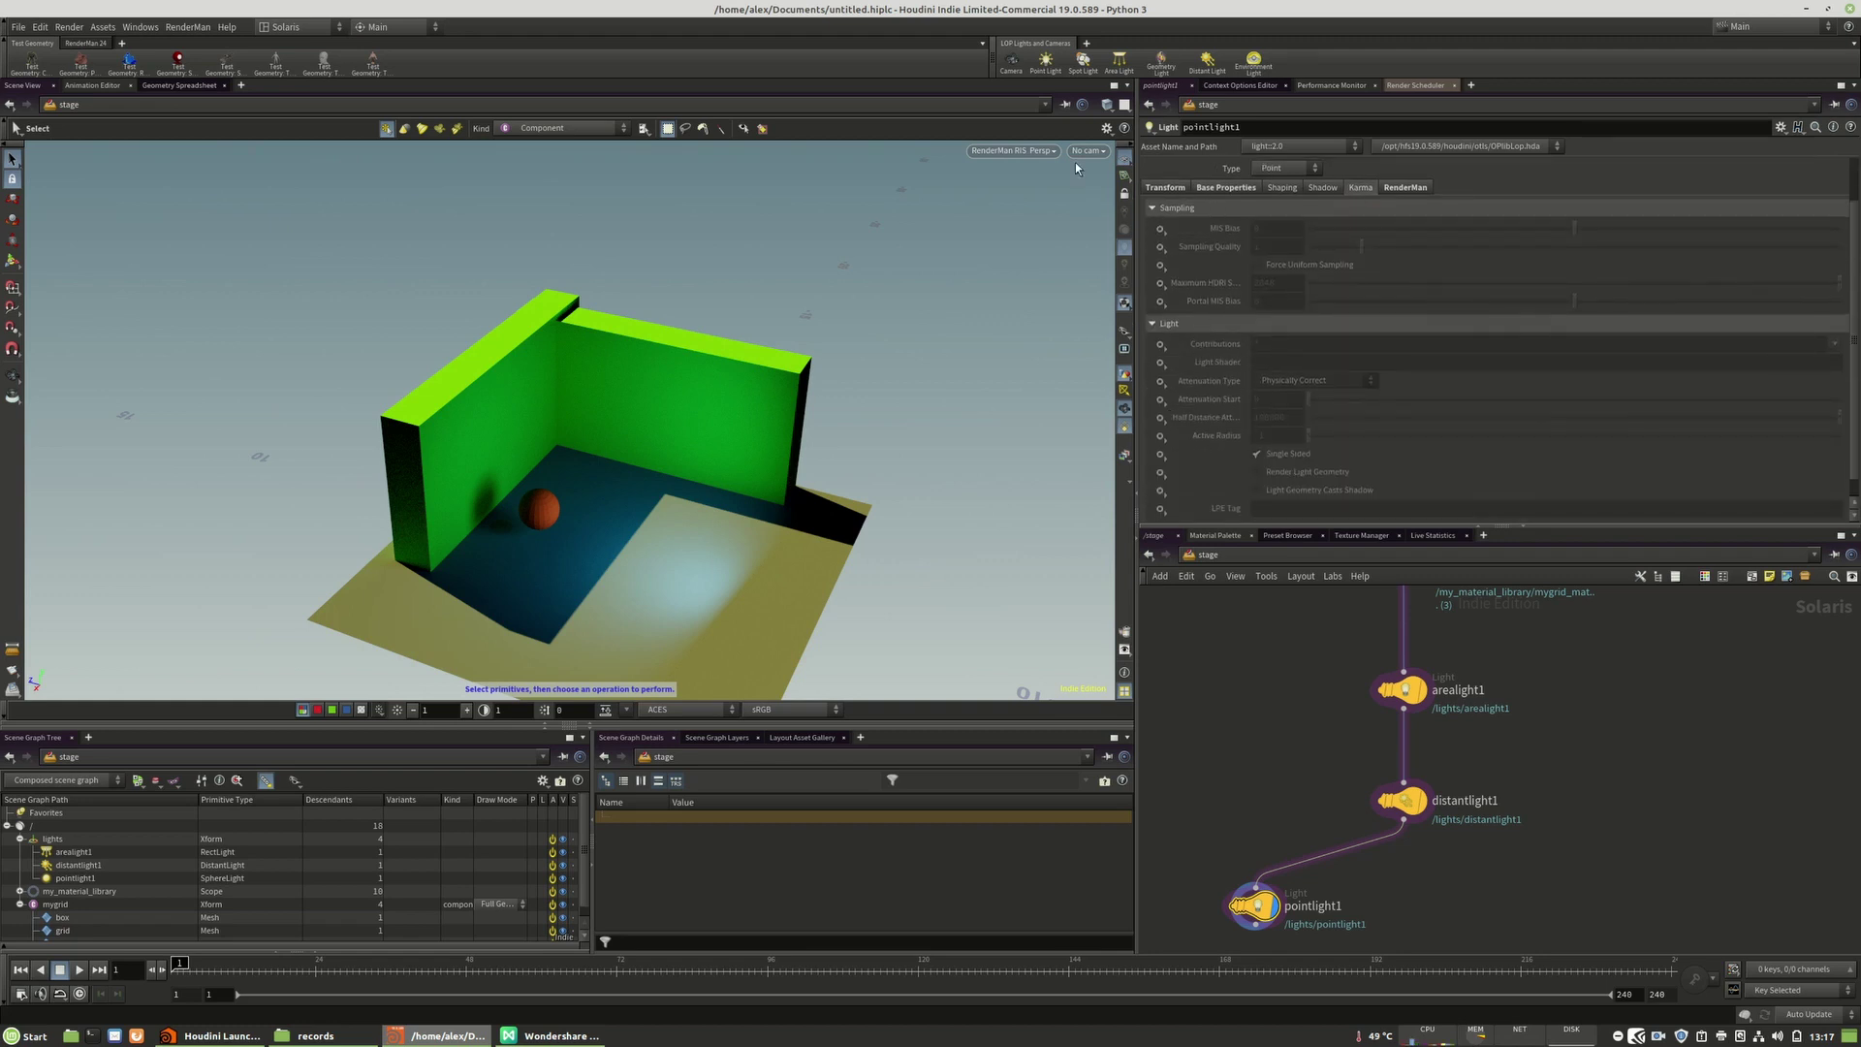
scroll(1270, 388, up, 3)
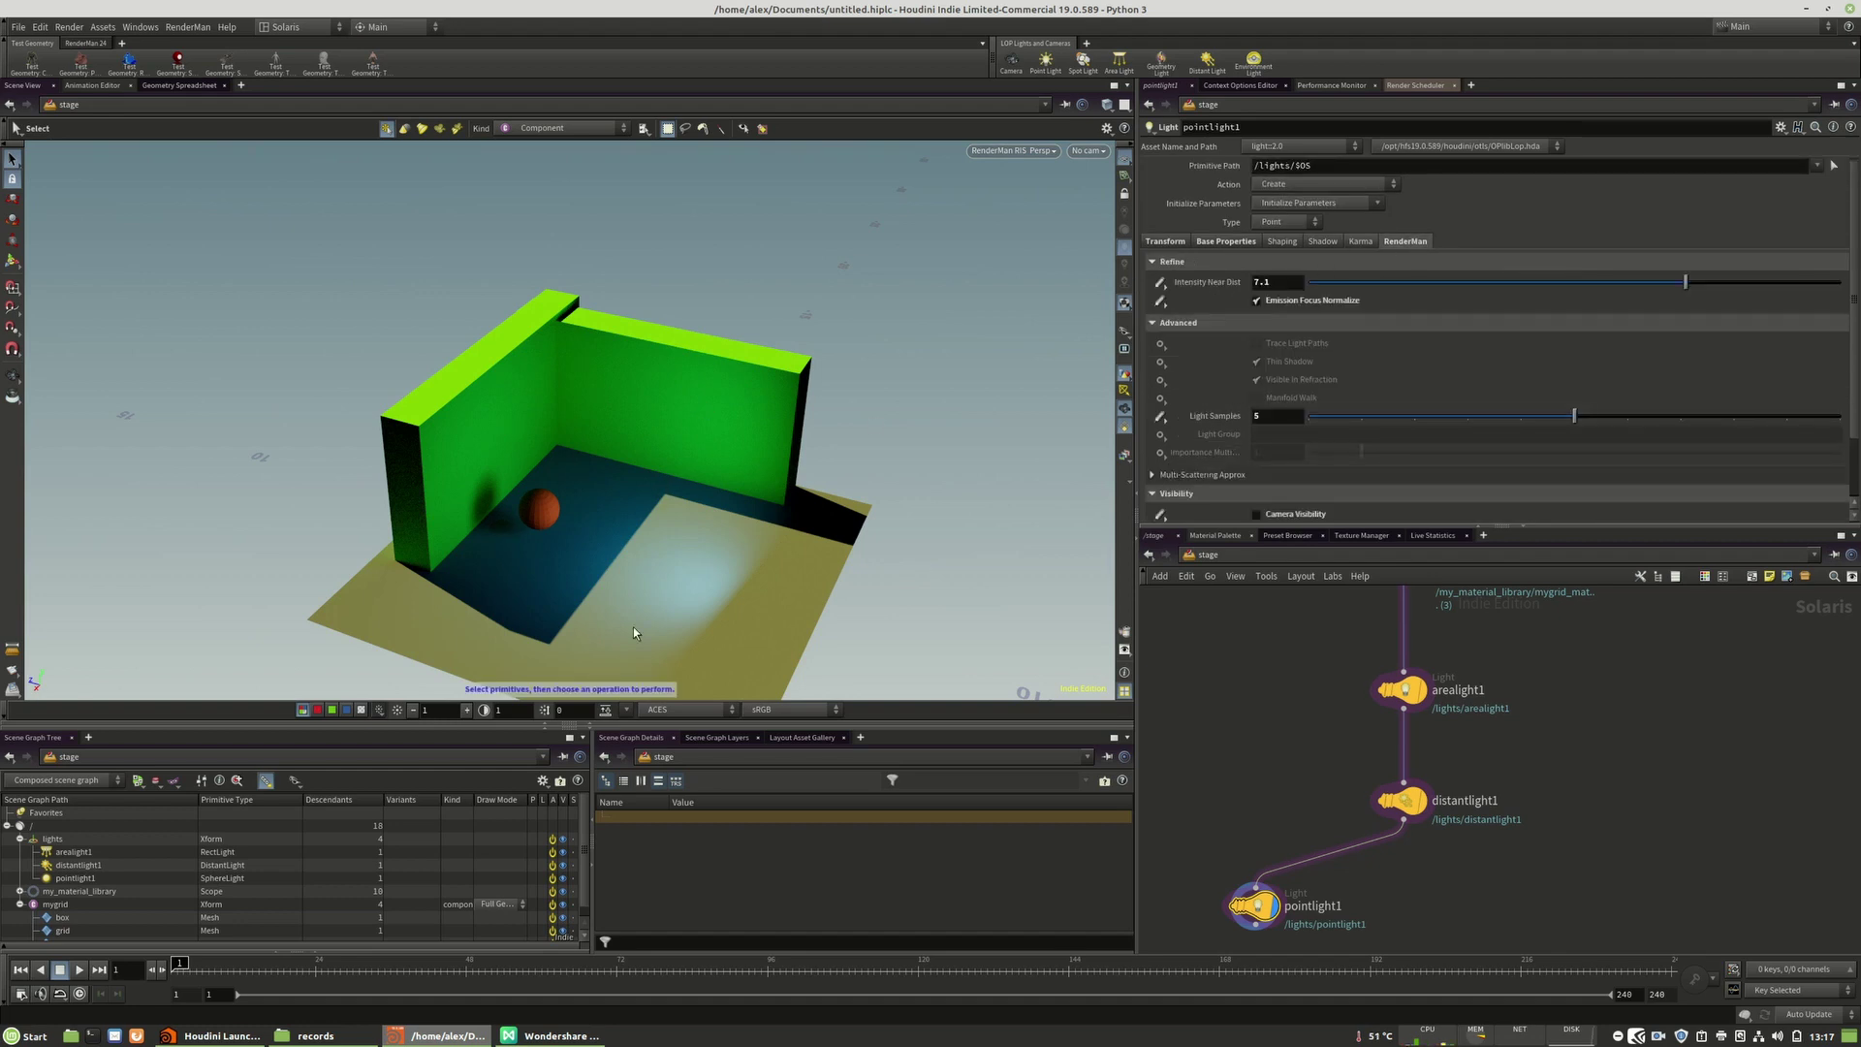
middle_drag(1517, 853, 1500, 803)
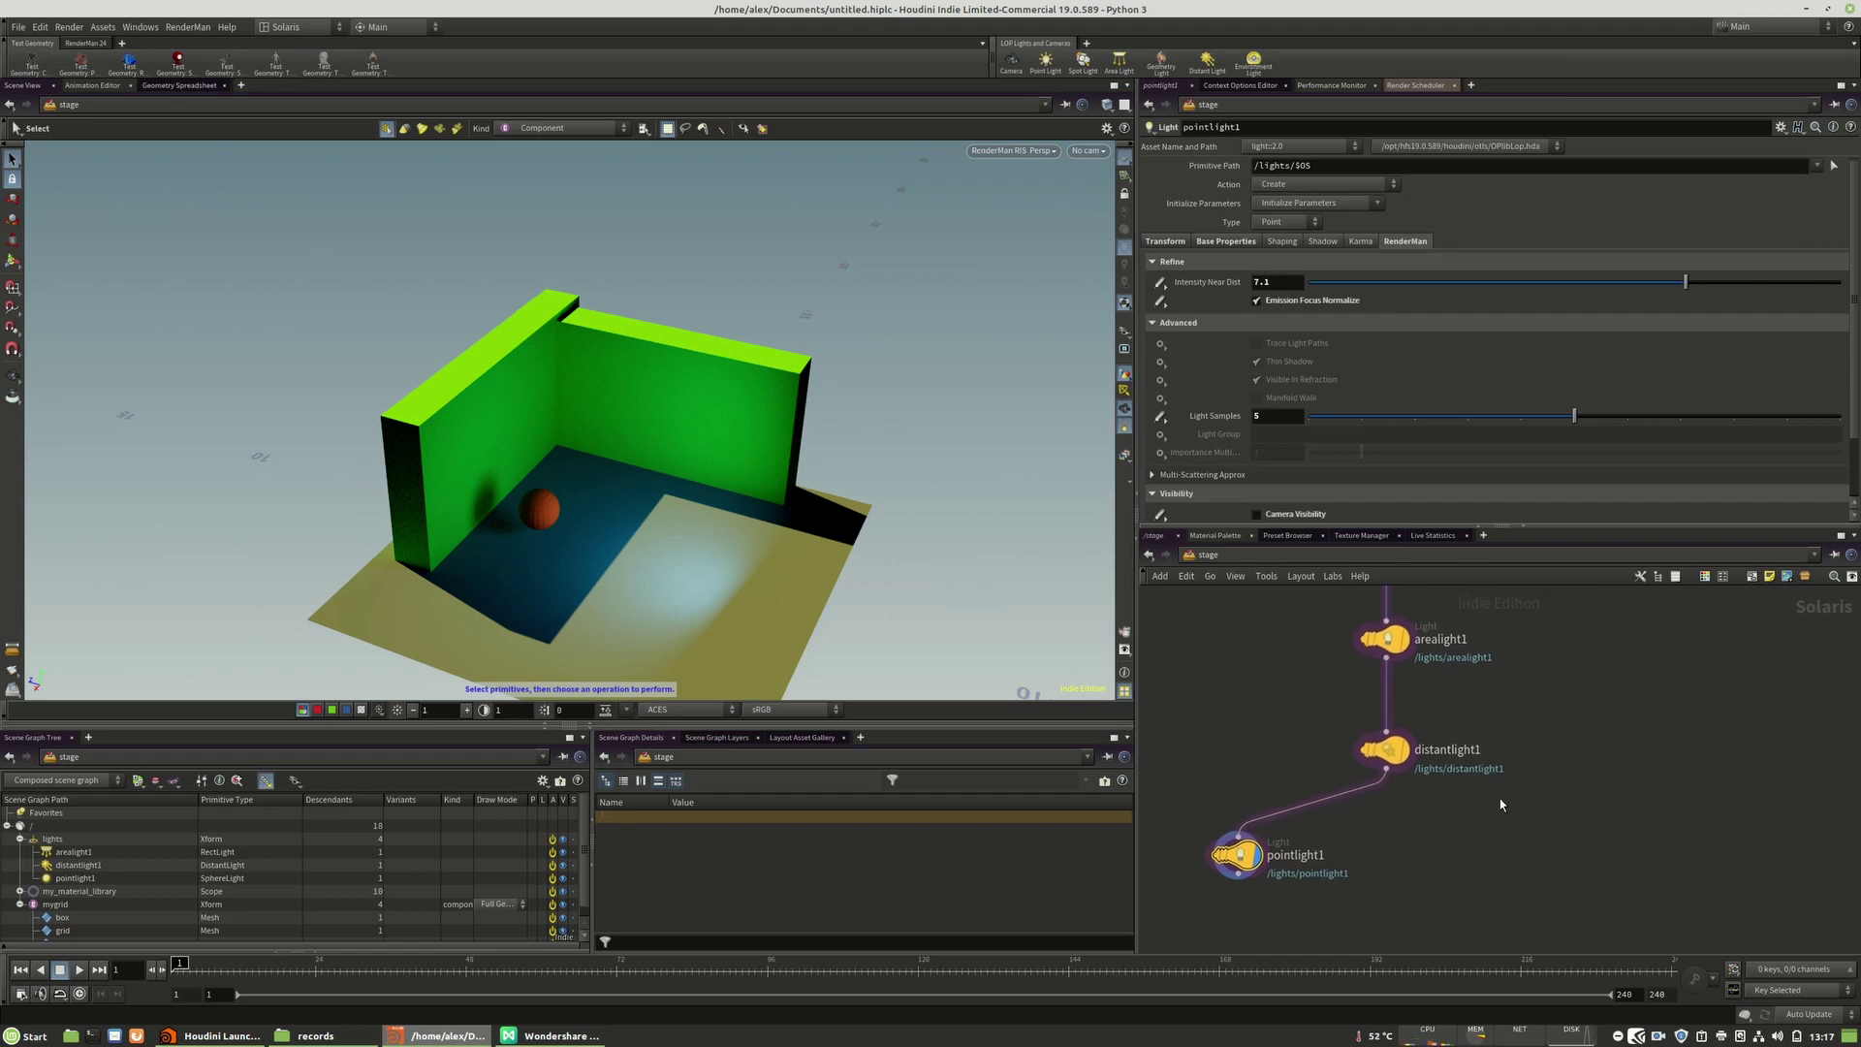